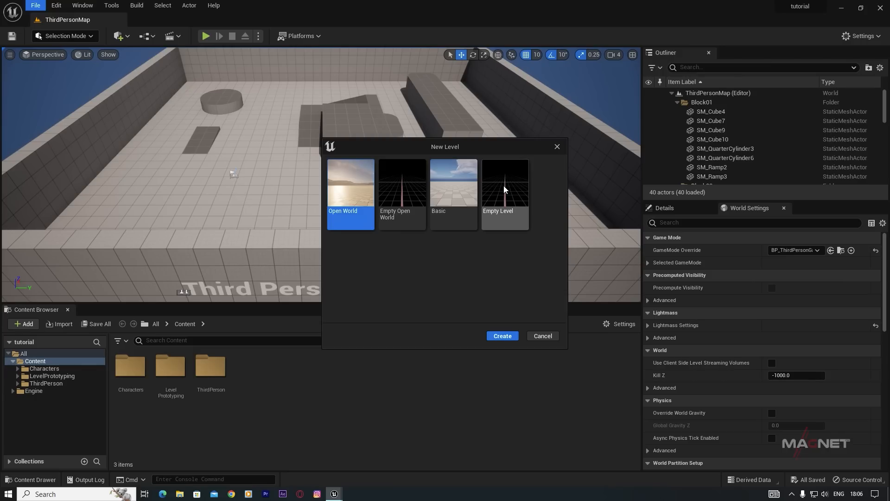
- Create an empty level and use the Env. Light Mixer to add a sky light, atmospheric light, sky atmosphere, volumetric cloud and height fog
{"action": "left_click", "coordinate": [503, 336]}
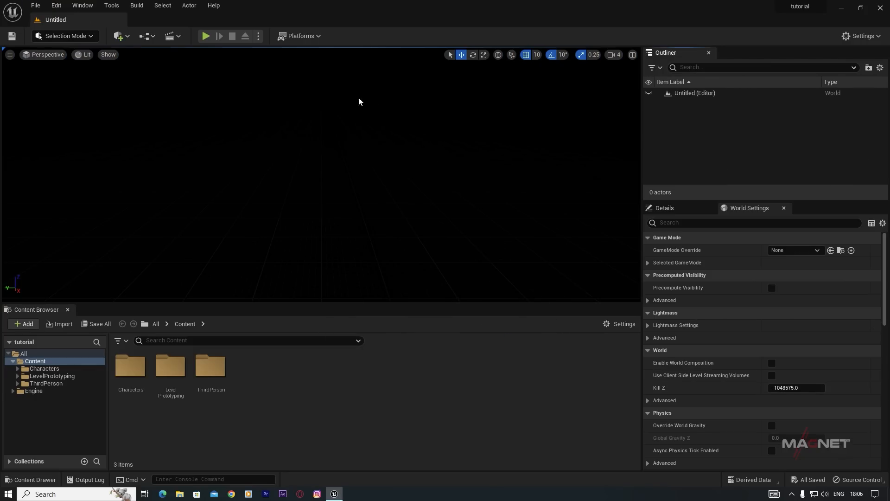
{"action": "left_click", "coordinate": [82, 7]}
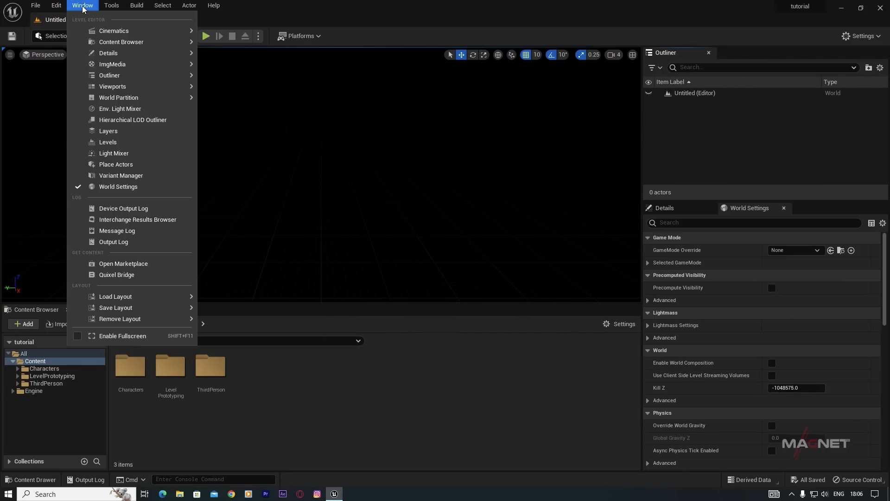
{"action": "left_click", "coordinate": [142, 113]}
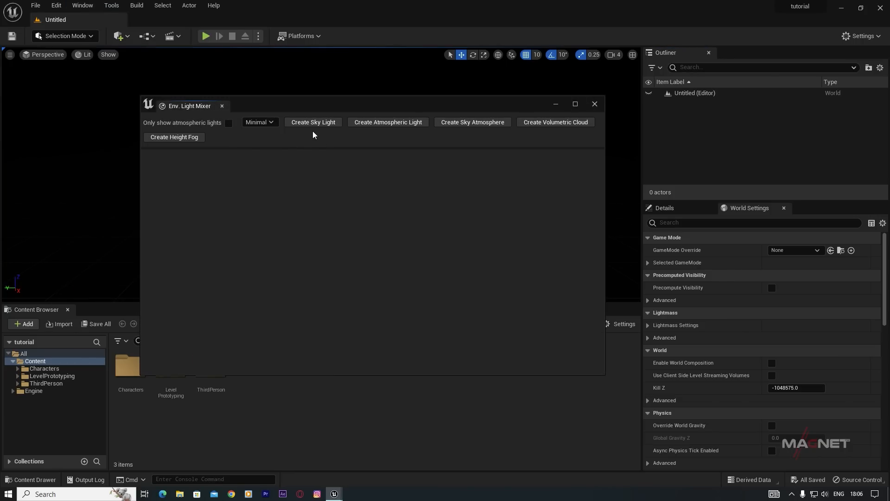
{"action": "left_click", "coordinate": [312, 122]}
{"action": "left_click", "coordinate": [312, 122]}
{"action": "left_click", "coordinate": [312, 124]}
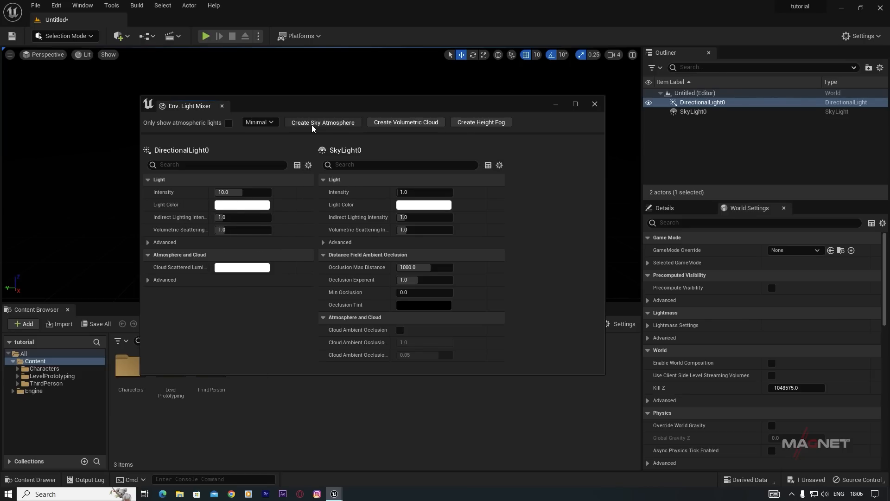
{"action": "left_click", "coordinate": [312, 124]}
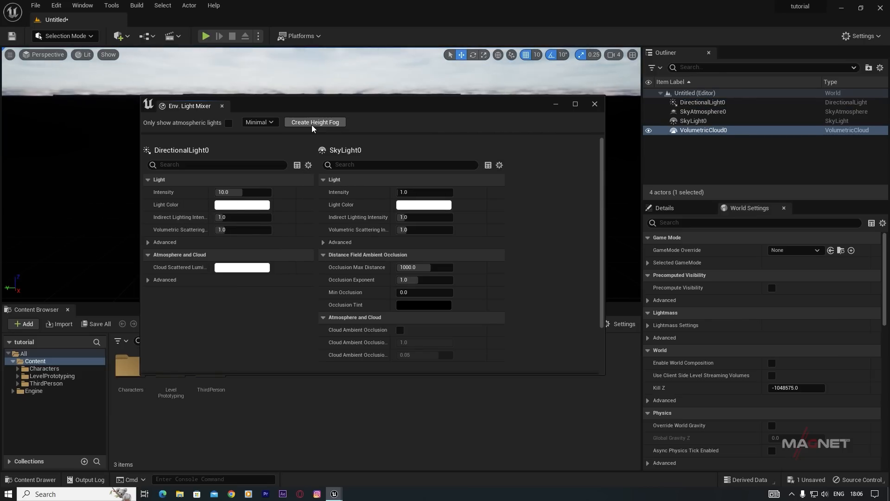
{"action": "left_click", "coordinate": [312, 124]}
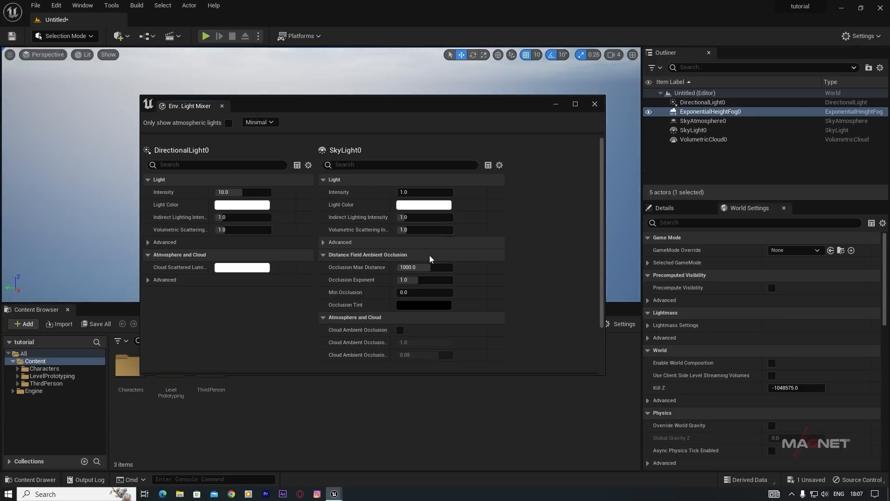
- Enable Volumetric Fog on the exponential height fog and close the Env. Light Mixer
{"action": "left_click_drag", "start_coordinate": [603, 148], "coordinate": [603, 296]}
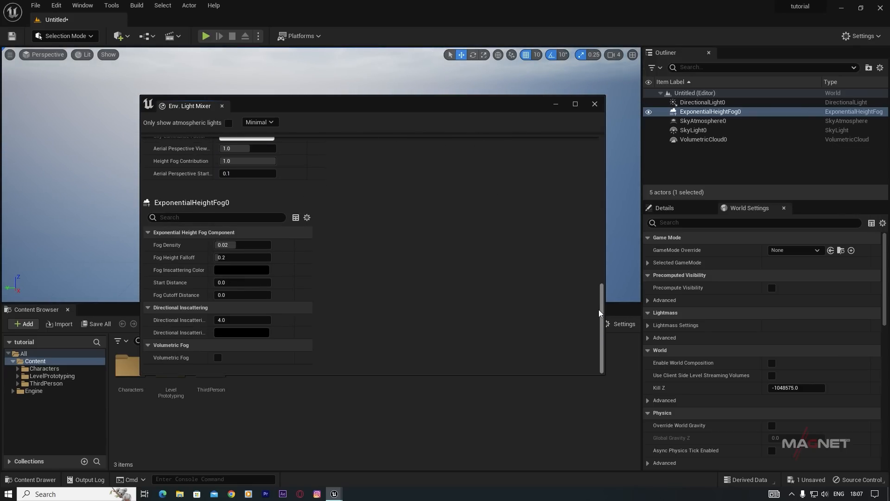
{"action": "left_click", "coordinate": [217, 357]}
{"action": "left_click", "coordinate": [595, 104]}
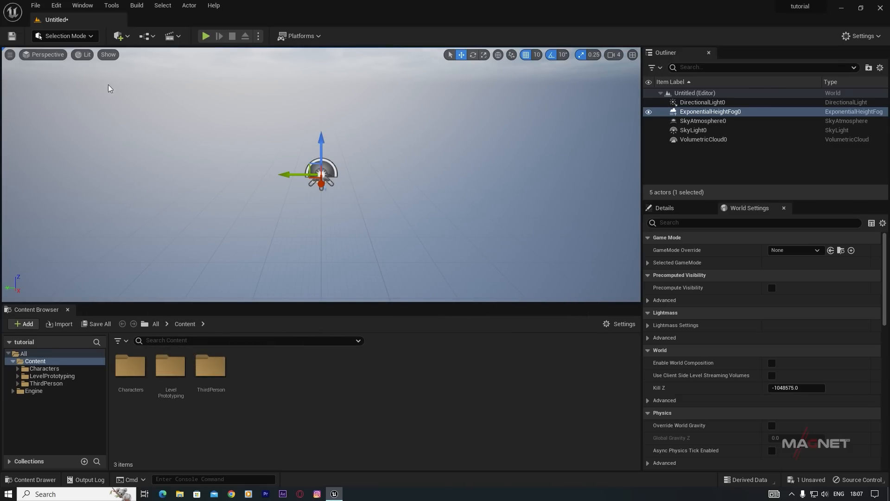
- Create a new landscape with the default 63×63-quad sections and 8 × 8 components, and return to Selection mode
{"action": "left_click", "coordinate": [90, 37]}
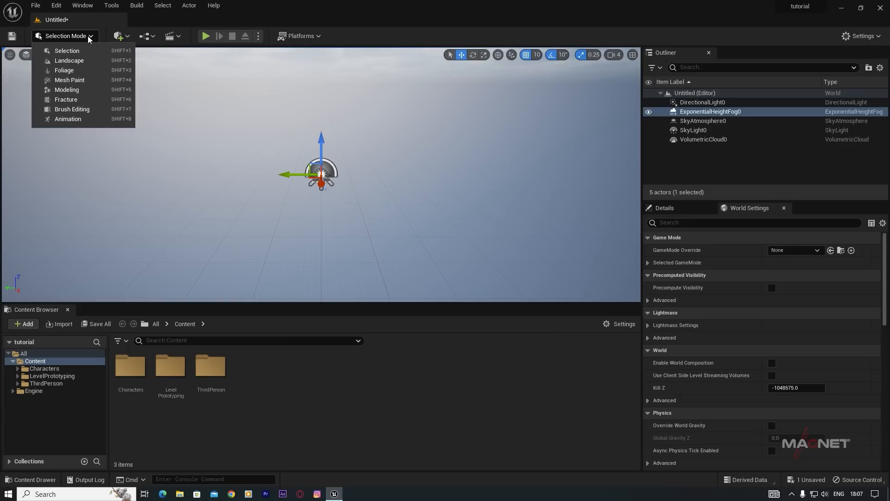
{"action": "left_click", "coordinate": [88, 64]}
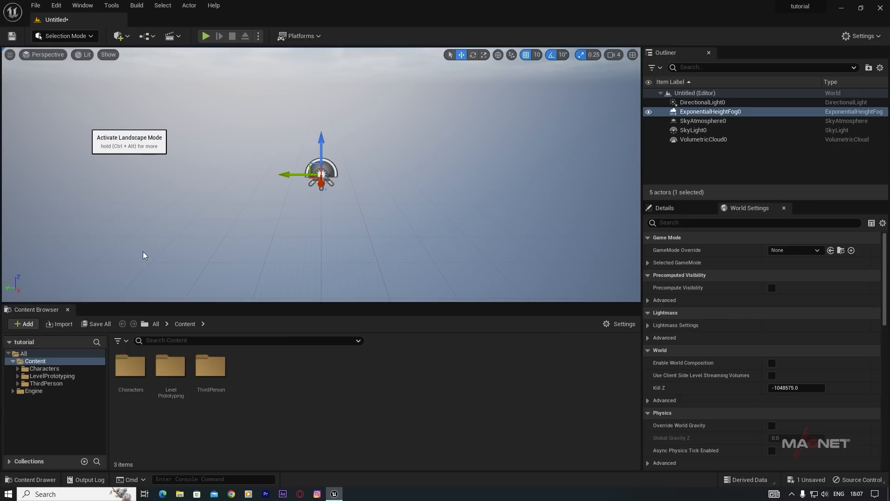
{"action": "scroll", "coordinate": [91, 265], "scroll_direction": "down", "scroll_amount": 2}
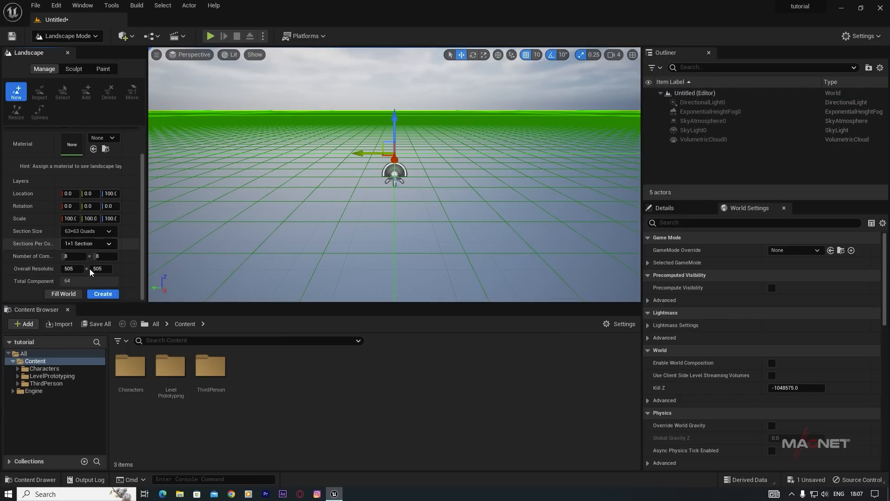
{"action": "left_click", "coordinate": [103, 294]}
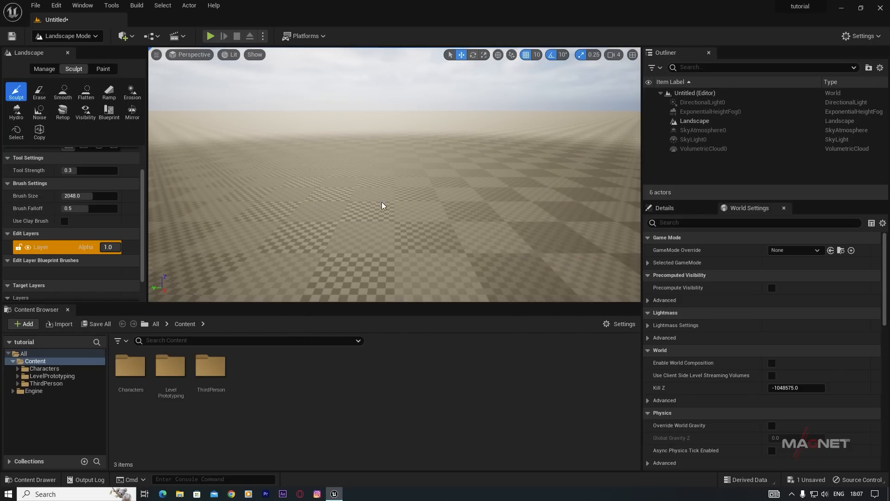
{"action": "left_click", "coordinate": [86, 37]}
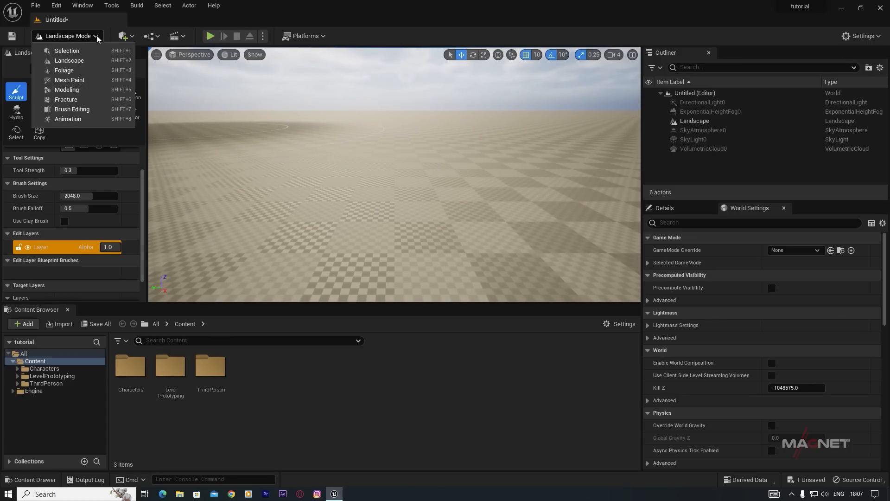
{"action": "left_click", "coordinate": [70, 51]}
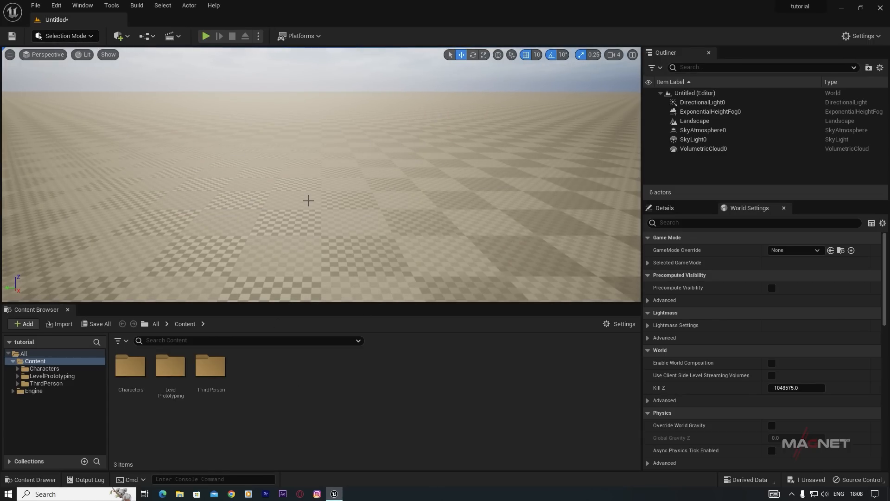
- Add the Dry Cracked Mud surface at Medium Quality from Quixel Bridge's local Megascans to the project, and minimize Bridge
{"action": "left_click", "coordinate": [37, 361]}
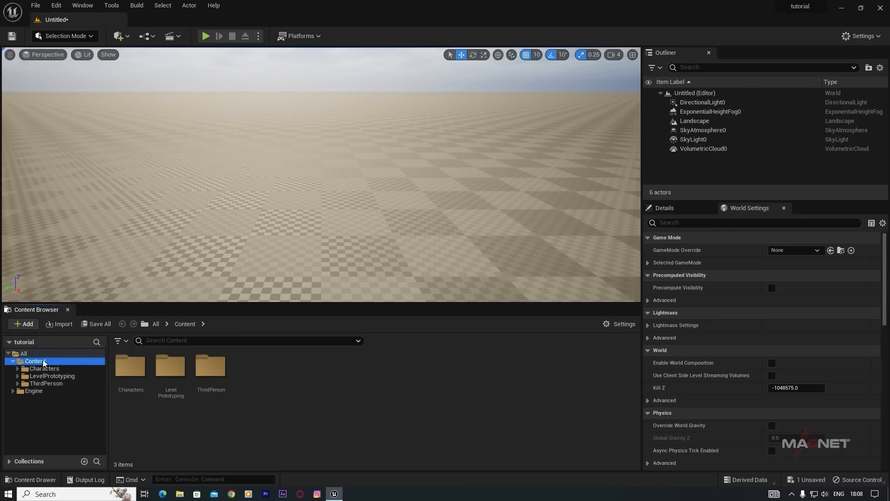
{"action": "right_click", "coordinate": [264, 386]}
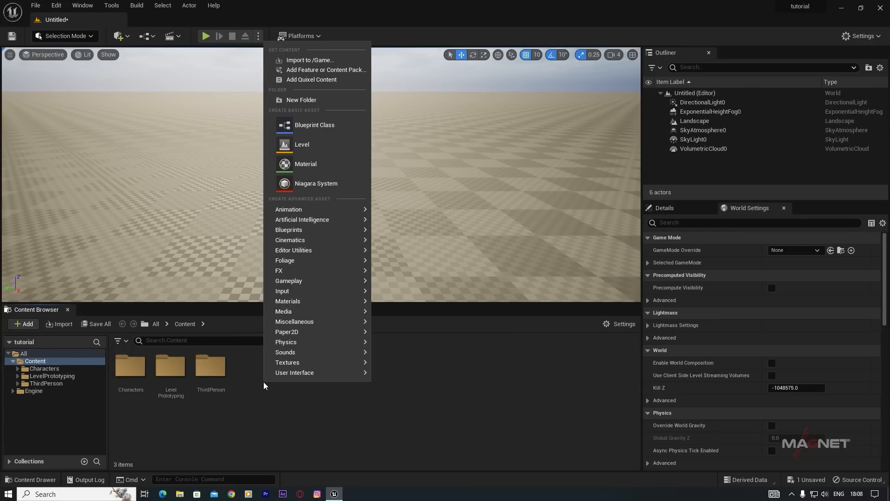
{"action": "left_click", "coordinate": [299, 80]}
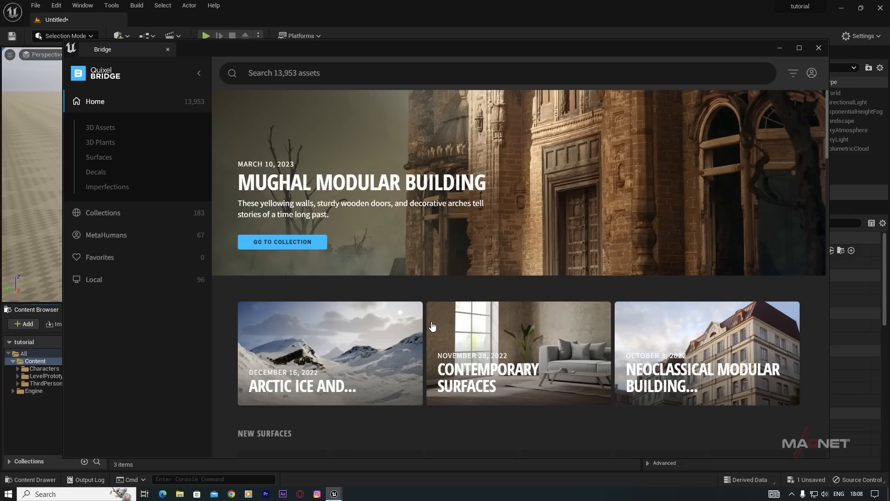
{"action": "left_click", "coordinate": [94, 280]}
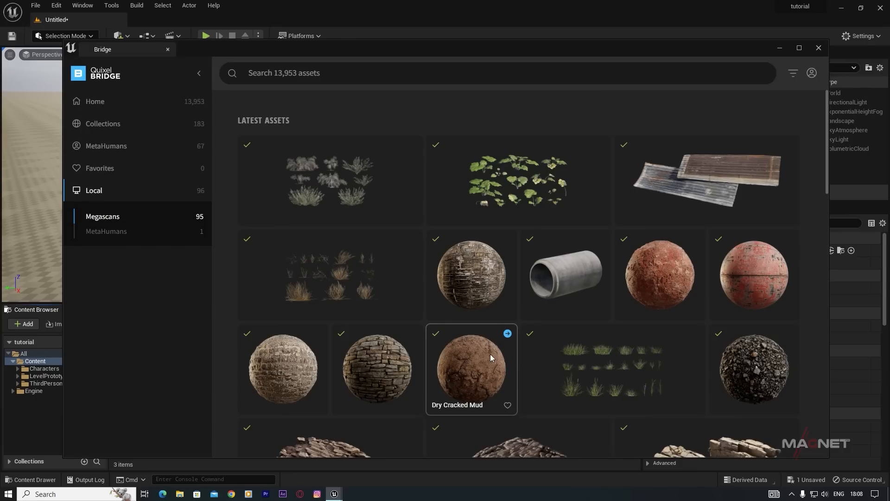
{"action": "left_click", "coordinate": [474, 360]}
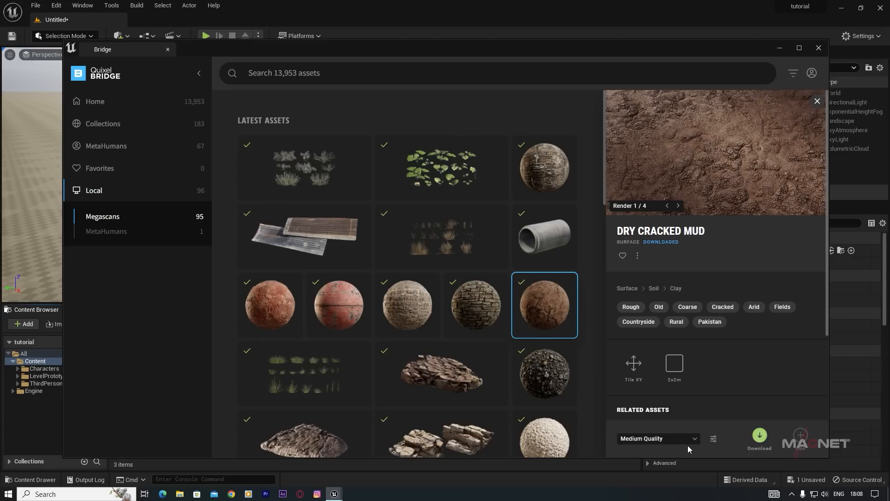
{"action": "left_click", "coordinate": [653, 443]}
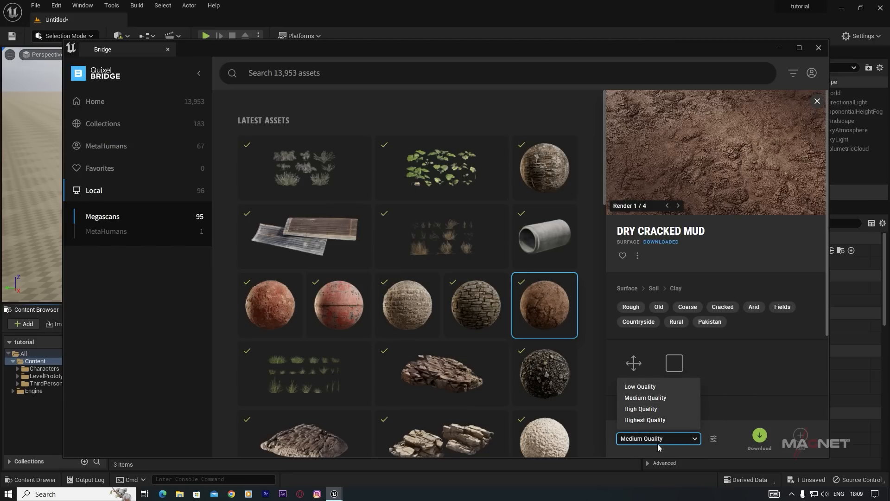
{"action": "left_click", "coordinate": [743, 444]}
{"action": "left_click", "coordinate": [567, 285]}
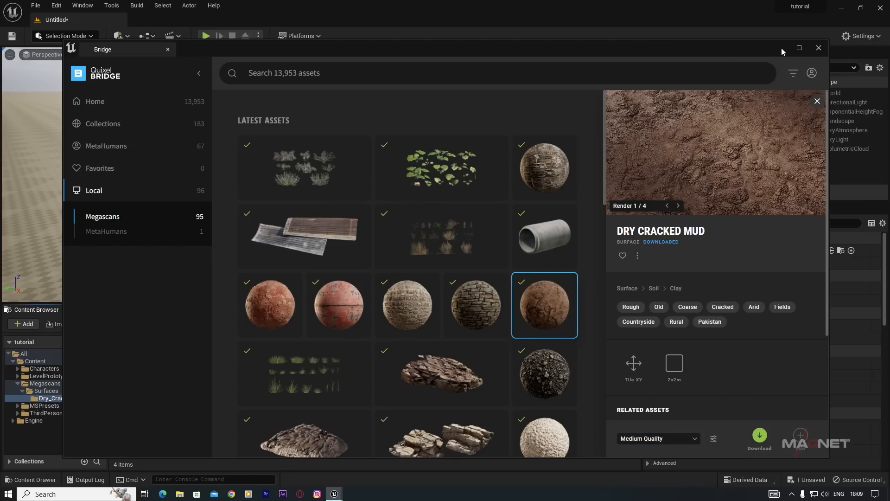
{"action": "left_click", "coordinate": [781, 49]}
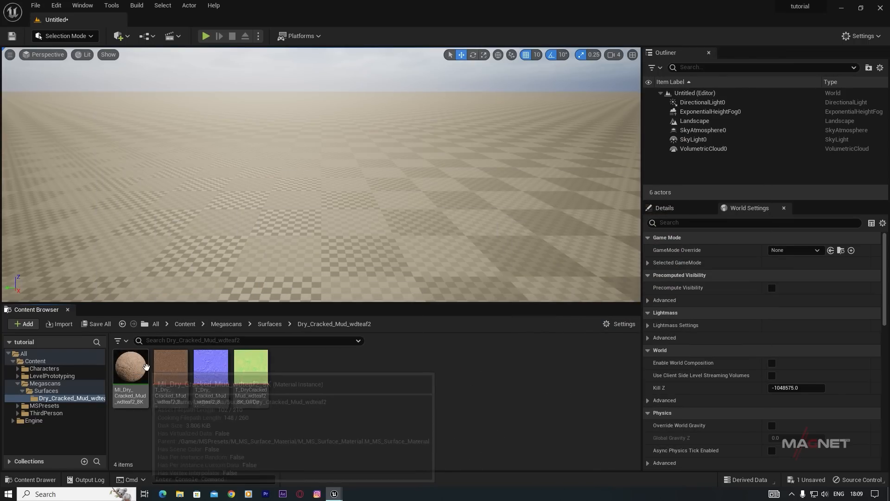
- Assign the Dry Cracked Mud material instance as the landscape's Landscape Material and inspect the ground surface
{"action": "left_click", "coordinate": [134, 366]}
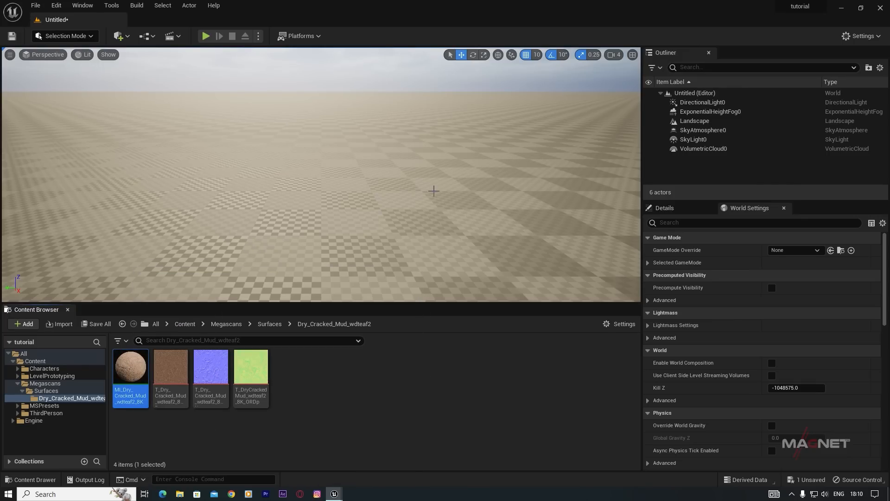
{"action": "left_click", "coordinate": [350, 197]}
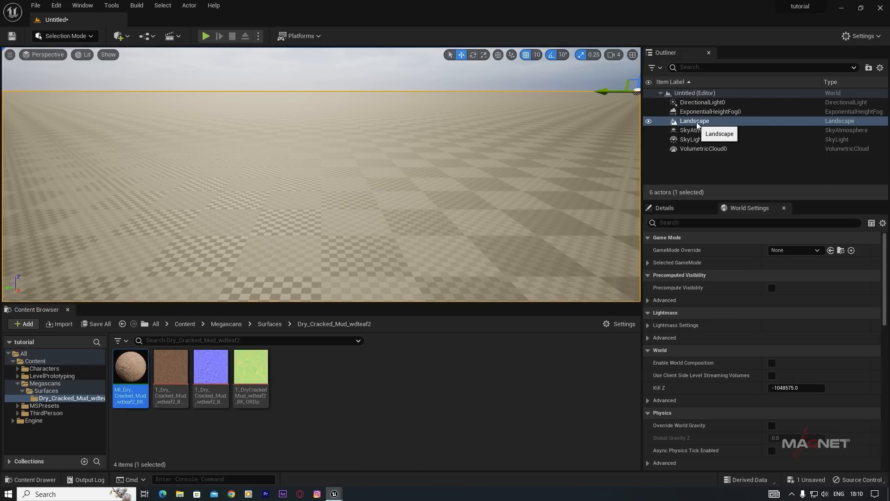
{"action": "left_click", "coordinate": [668, 208]}
{"action": "scroll", "coordinate": [885, 322], "scroll_direction": "down", "scroll_amount": 5}
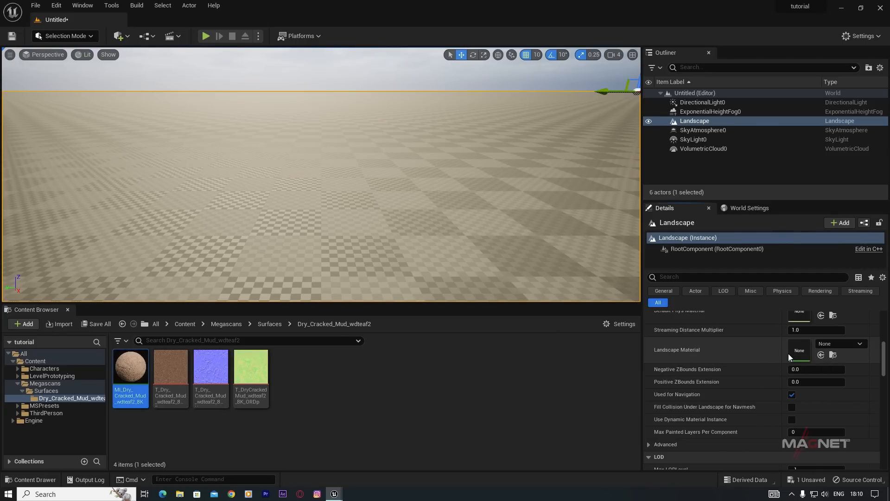
{"action": "left_click", "coordinate": [820, 355]}
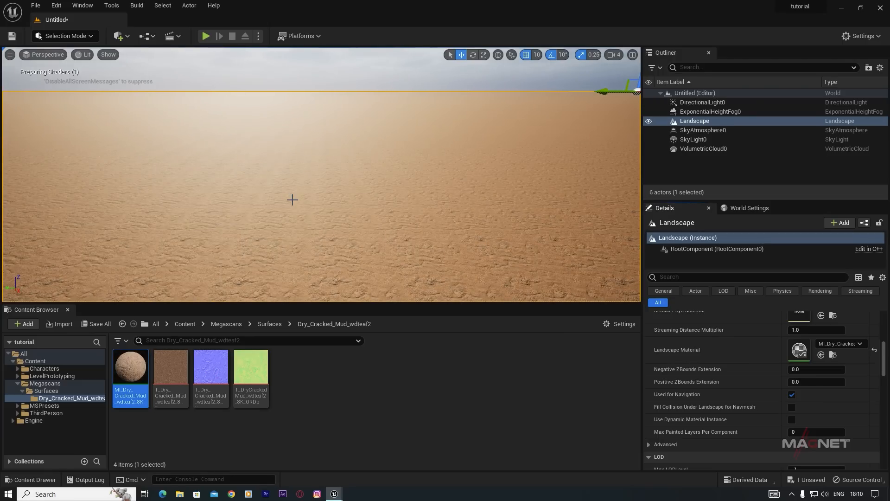
{"action": "right_click_drag", "start_coordinate": [337, 186], "coordinate": [338, 248]}
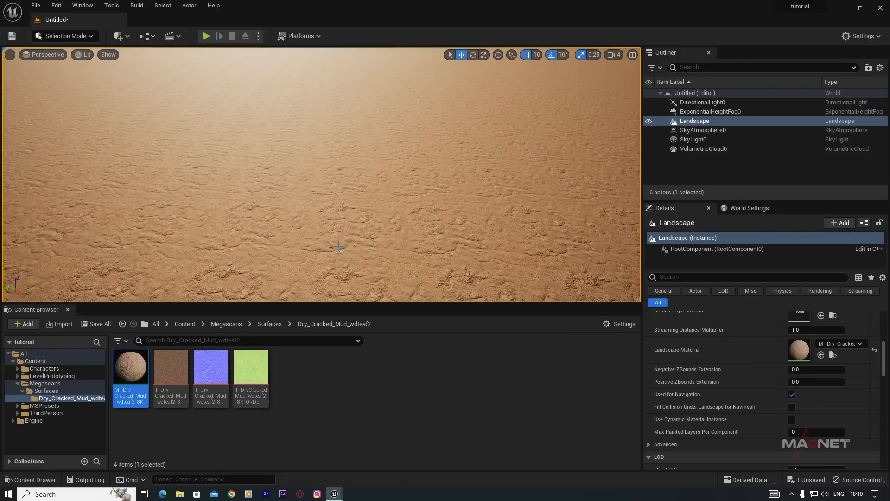
{"action": "mouse_move", "coordinate": [360, 233]}
{"action": "right_mouse_down"}
{"action": "mouse_move", "coordinate": [360, 218]}
{"action": "mouse_move", "coordinate": [359, 232]}
{"action": "right_mouse_up"}
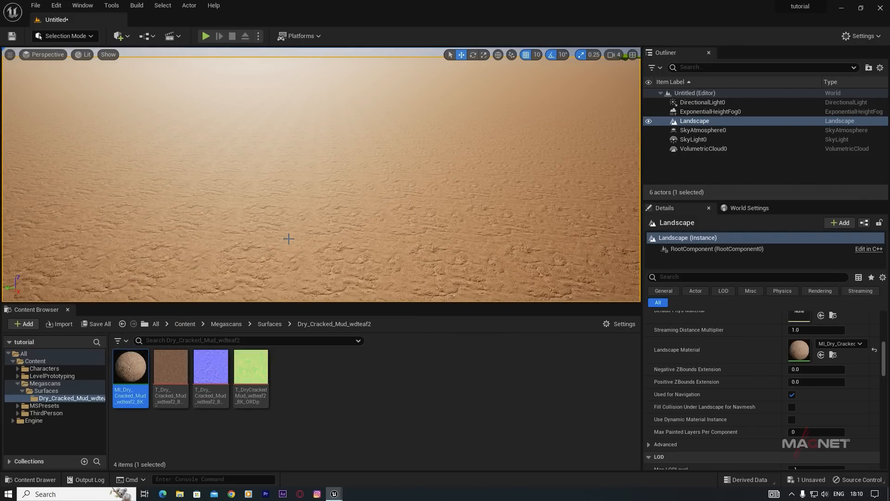
- Override Tiling/Offset in the Dry Cracked Mud material instance, setting Tiling X and Tiling Y to 0.2, and save it
{"action": "double_click", "coordinate": [130, 372]}
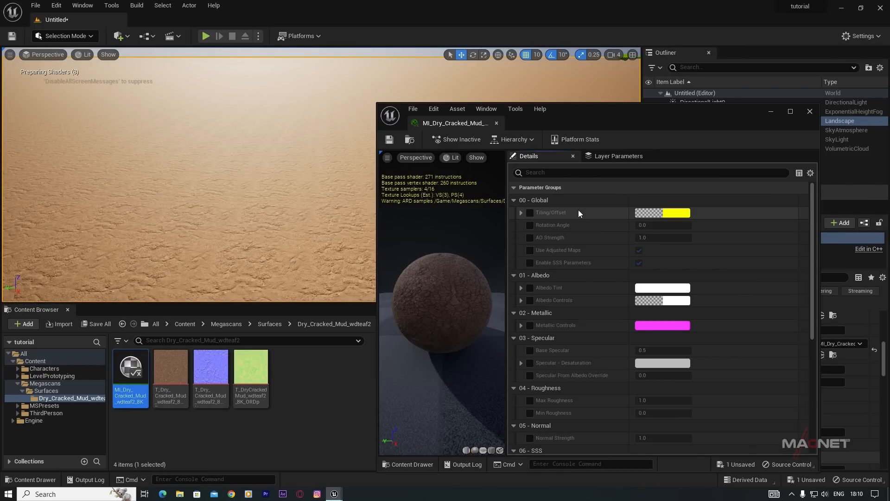
{"action": "left_click_drag", "start_coordinate": [622, 118], "coordinate": [618, 92]}
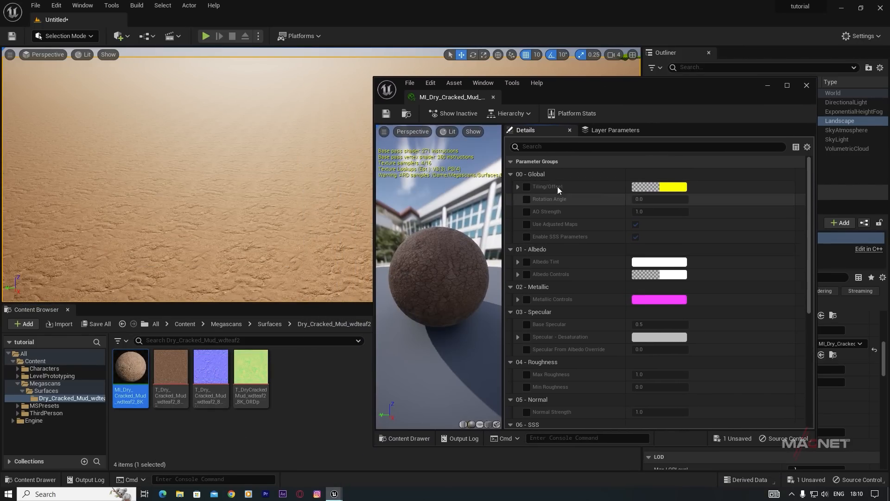
{"action": "left_click", "coordinate": [527, 187]}
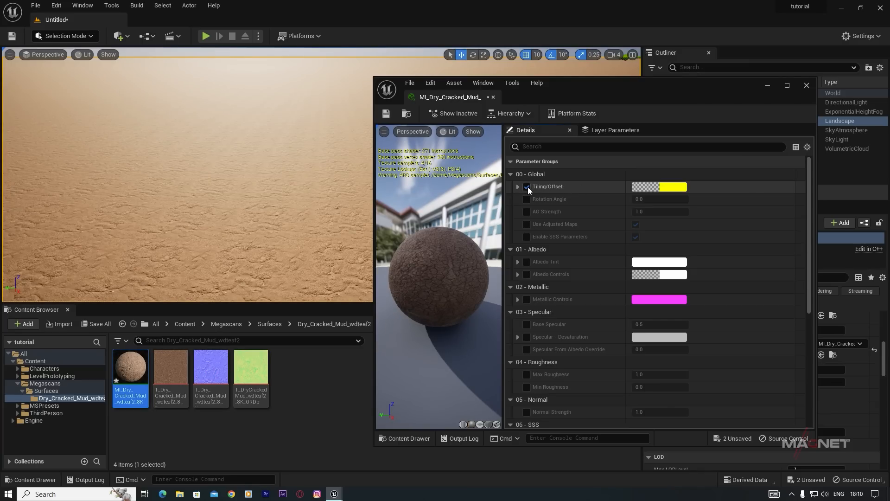
{"action": "left_click", "coordinate": [518, 187]}
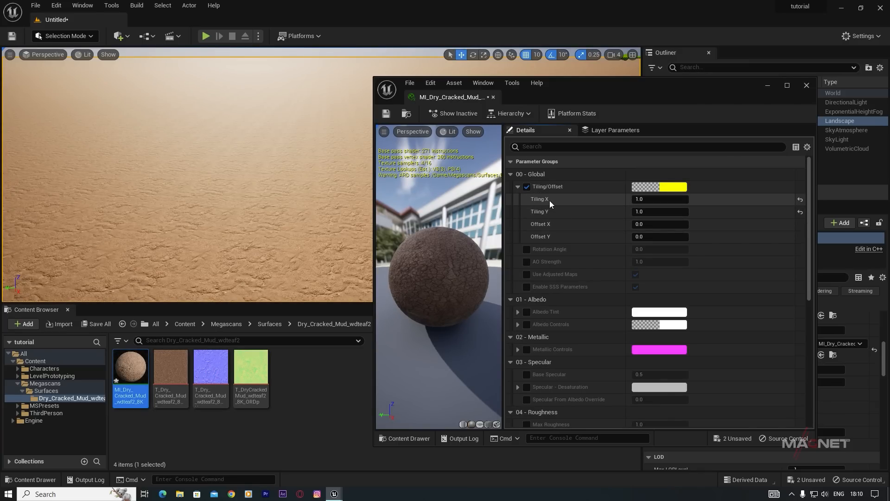
{"action": "left_click", "coordinate": [639, 200]}
{"action": "type", "text": "0.2"}
{"action": "key", "text": "Tab"}
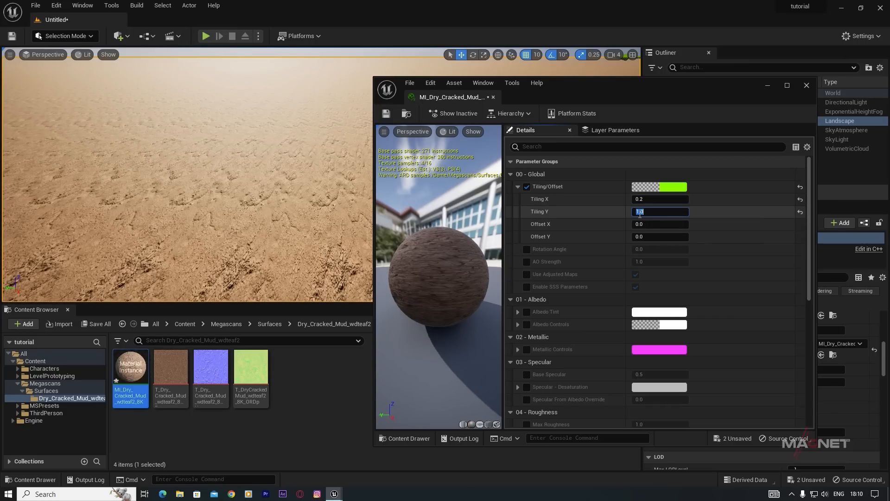
{"action": "type", "text": ".2"}
{"action": "key", "text": "Return"}
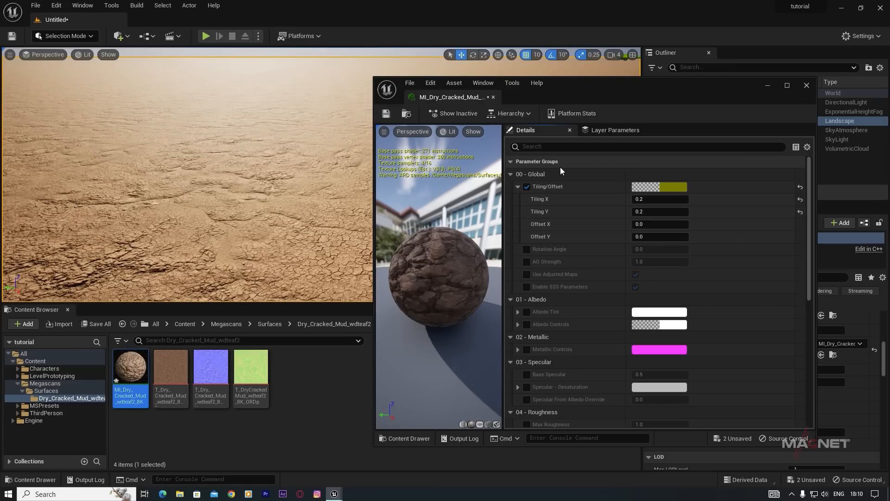
{"action": "left_click", "coordinate": [386, 114]}
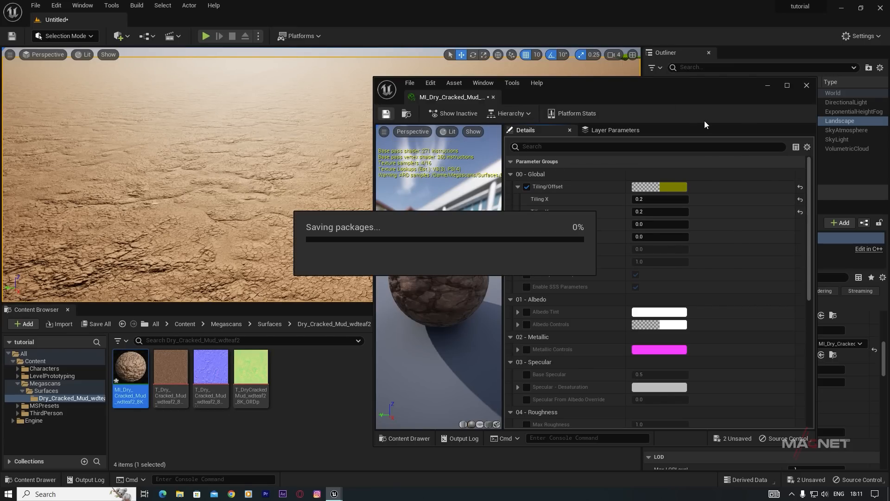
- Minimize the material editor, reframe the landscape against the horizon, and add a PostProcessVolume to the level
{"action": "left_click", "coordinate": [766, 85]}
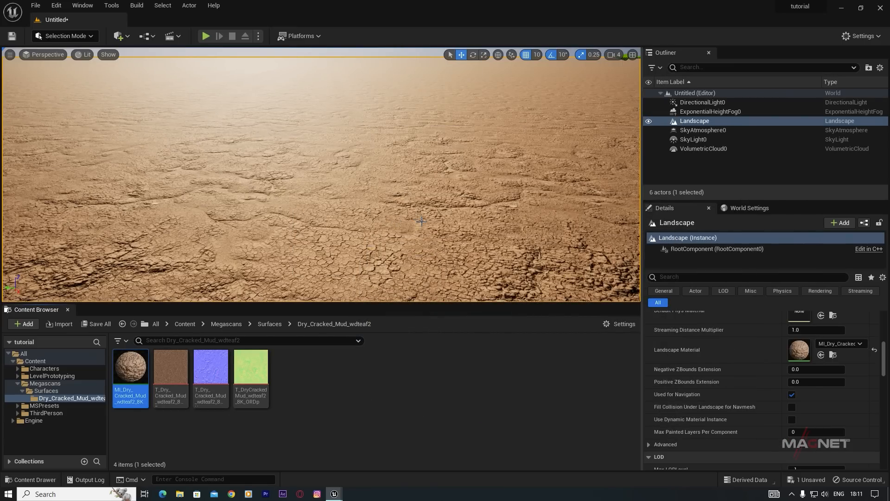
{"action": "right_click_drag", "start_coordinate": [321, 174], "coordinate": [306, 155]}
{"action": "right_click_drag", "start_coordinate": [415, 238], "coordinate": [420, 238]}
{"action": "mouse_move", "coordinate": [470, 270]}
{"action": "right_mouse_down"}
{"action": "mouse_move", "coordinate": [510, 268]}
{"action": "mouse_move", "coordinate": [466, 271]}
{"action": "right_mouse_up"}
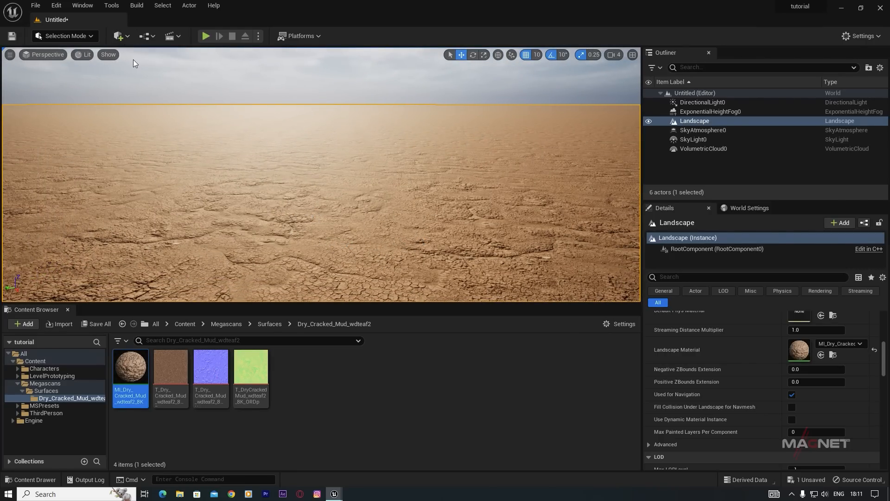
{"action": "left_click", "coordinate": [126, 37]}
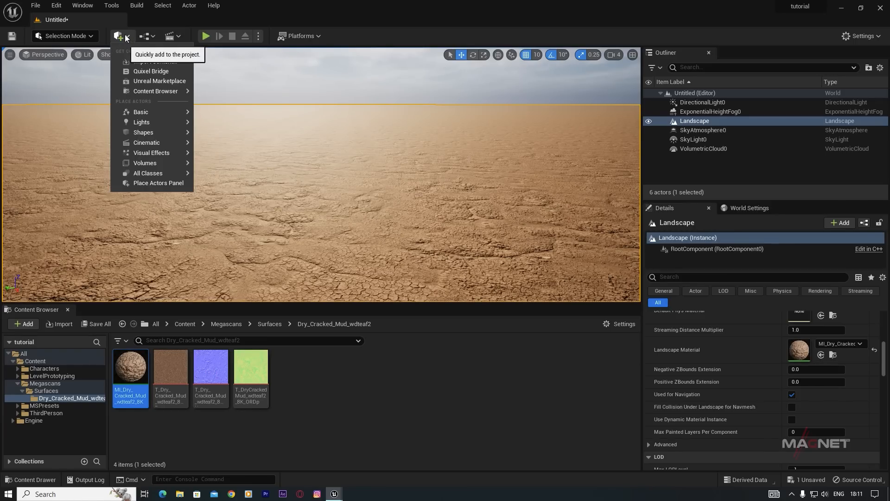
{"action": "mouse_move", "coordinate": [148, 155]}
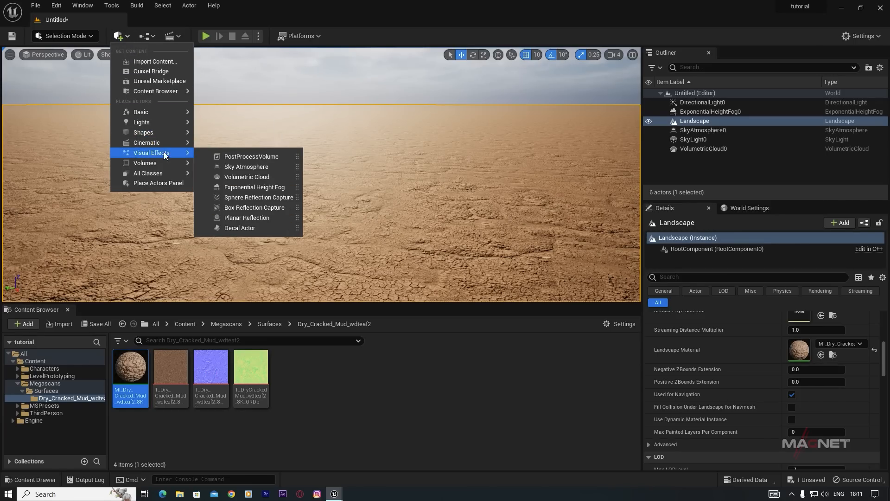
{"action": "left_click", "coordinate": [250, 156]}
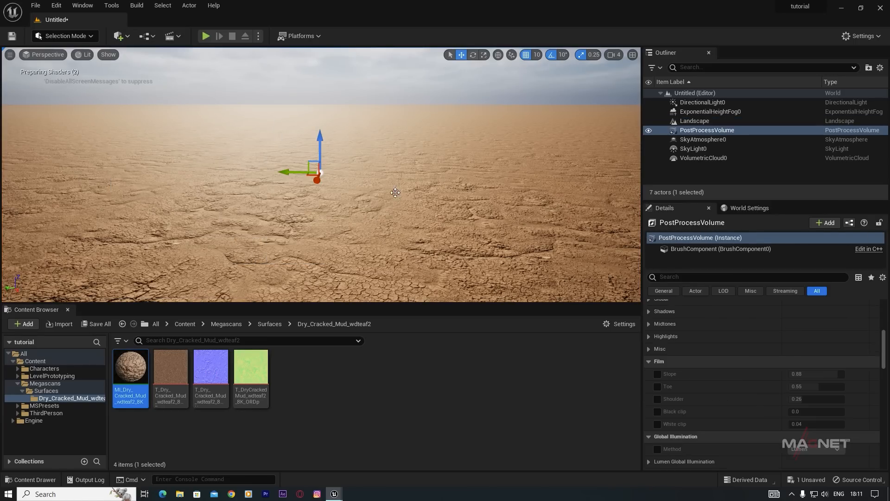
- Enable Infinite Extent (Unbound) for the PostProcessVolume
{"action": "left_click", "coordinate": [707, 131]}
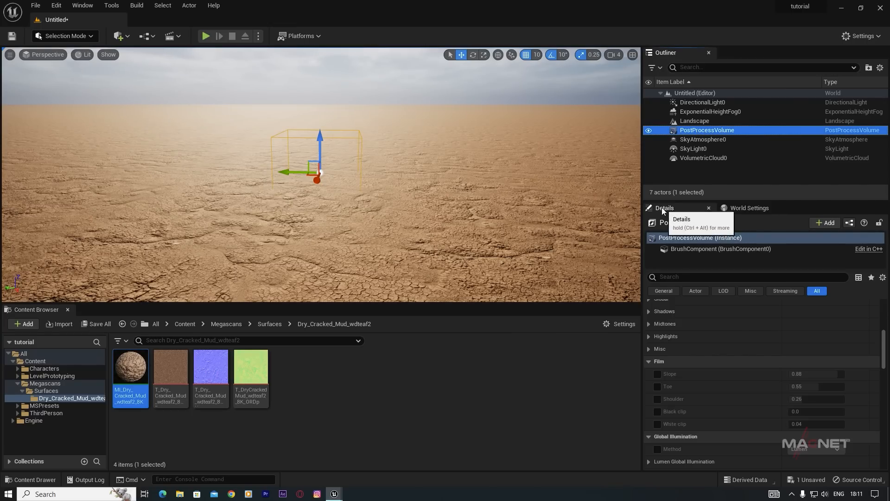
{"action": "left_click", "coordinate": [680, 276]}
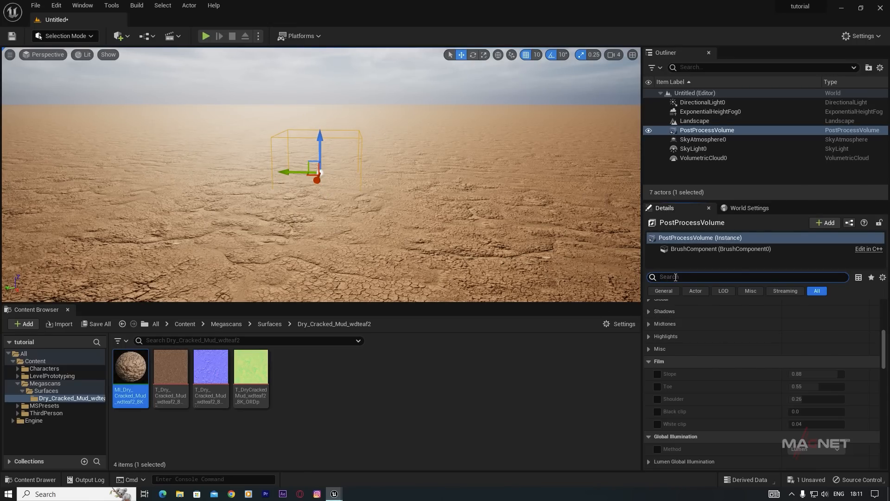
{"action": "type", "text": "infi"}
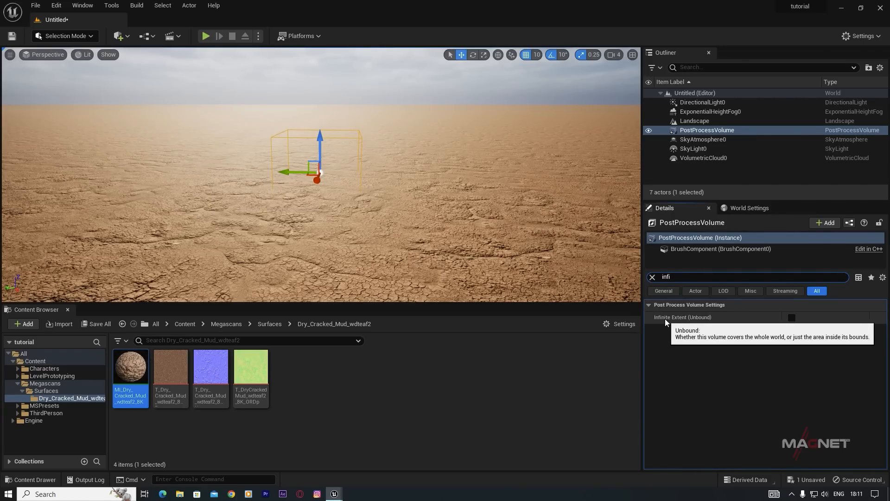
{"action": "left_click", "coordinate": [791, 317]}
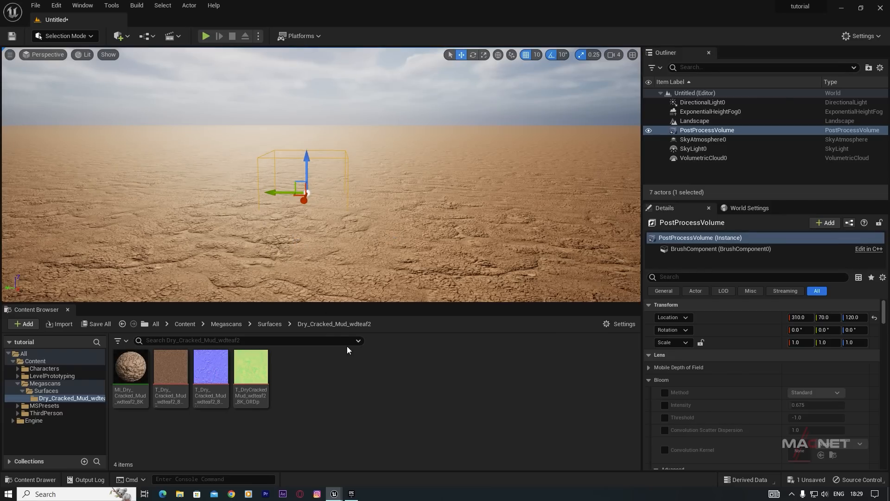
- Switch to the Epic Games Launcher, look up Valley of the Ancient in the Marketplace's UE Game Samples, and check its project creation options without creating it
{"action": "left_click", "coordinate": [351, 493]}
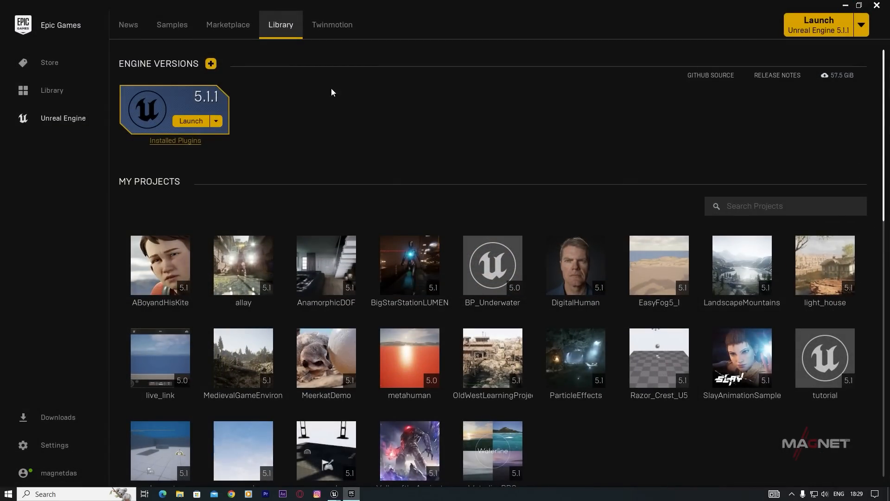
{"action": "left_click", "coordinate": [227, 26]}
{"action": "mouse_move", "coordinate": [406, 160]}
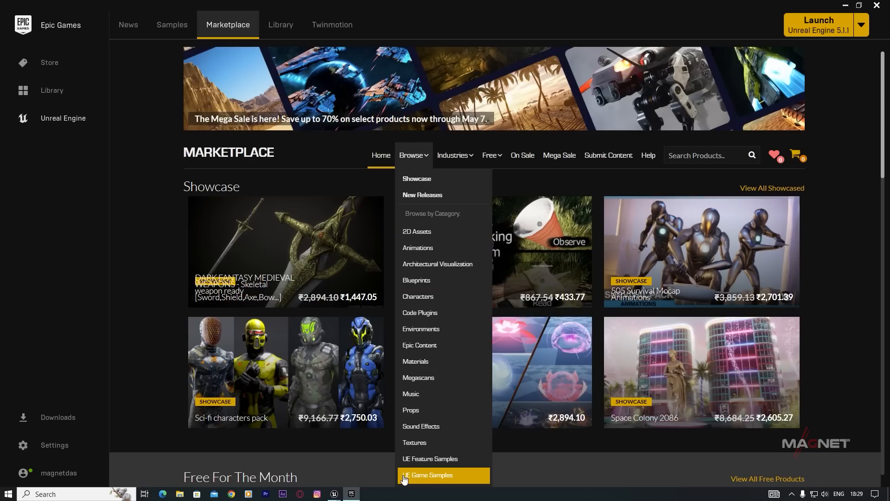
{"action": "left_click", "coordinate": [442, 475]}
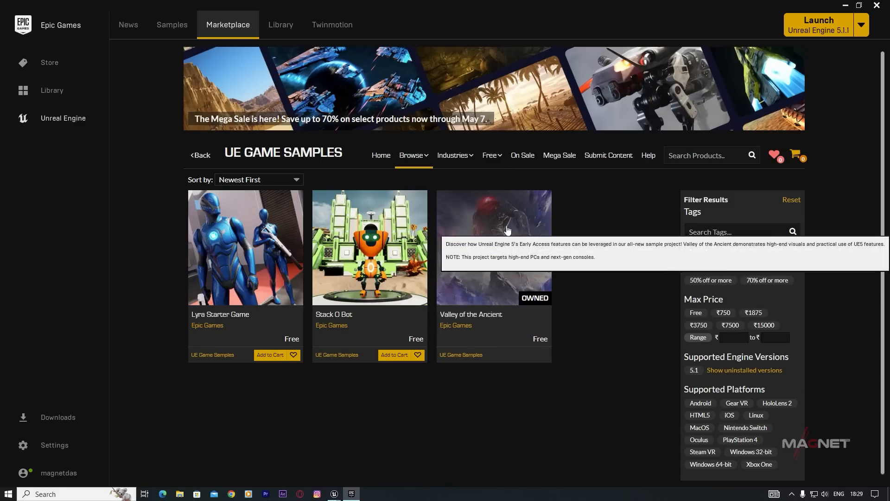
{"action": "left_click", "coordinate": [494, 253]}
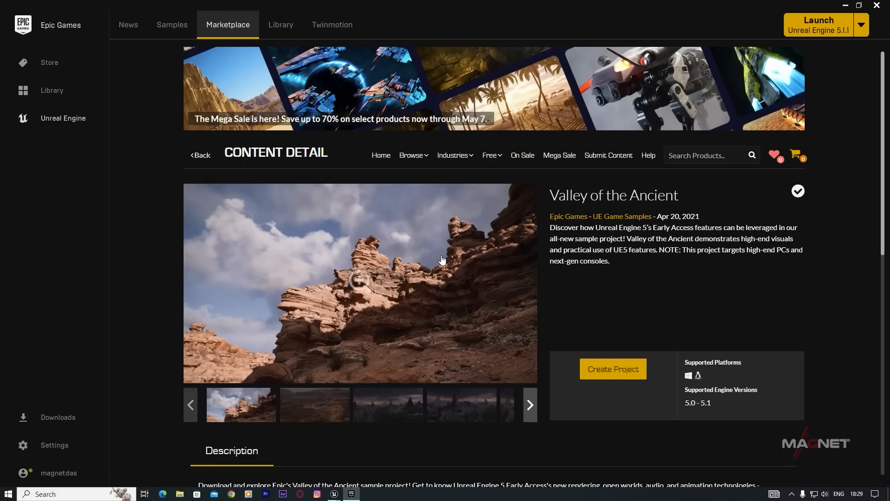
{"action": "left_click", "coordinate": [612, 374]}
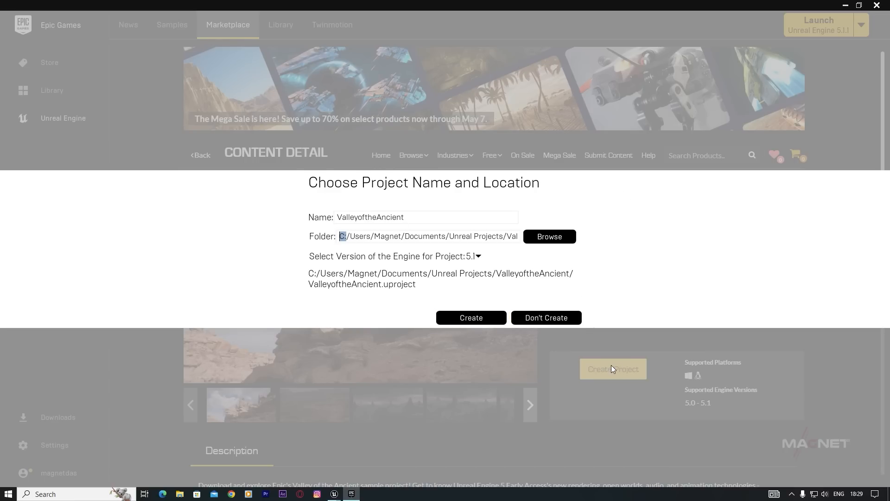
{"action": "left_click", "coordinate": [549, 319]}
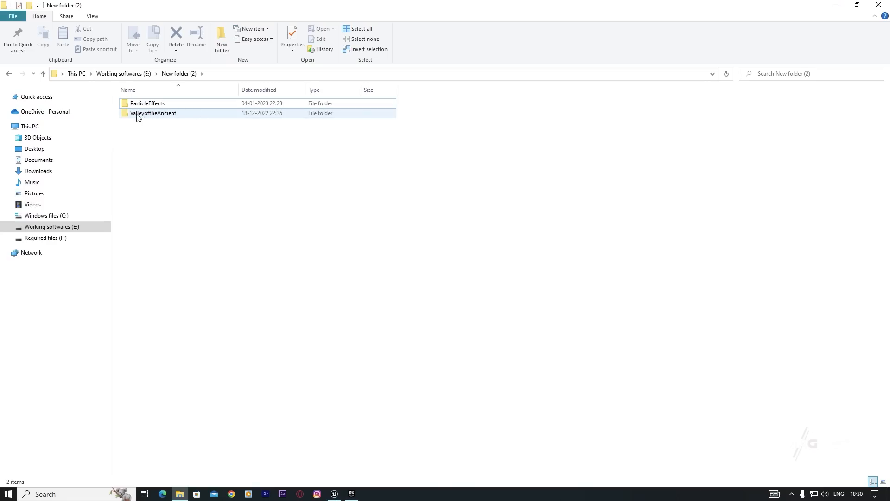
- In File Explorer, copy the AncientContent folder from the Content folder of the ValleyoftheAncient project
{"action": "double_click", "coordinate": [183, 116]}
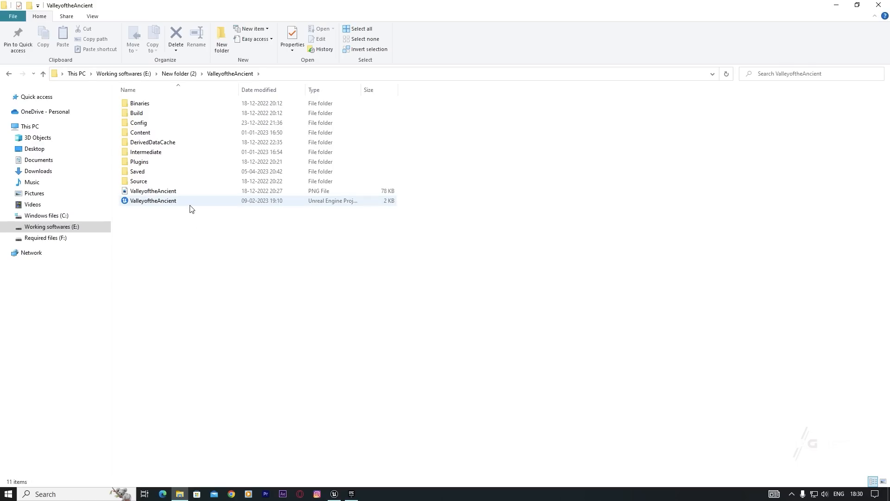
{"action": "double_click", "coordinate": [154, 134]}
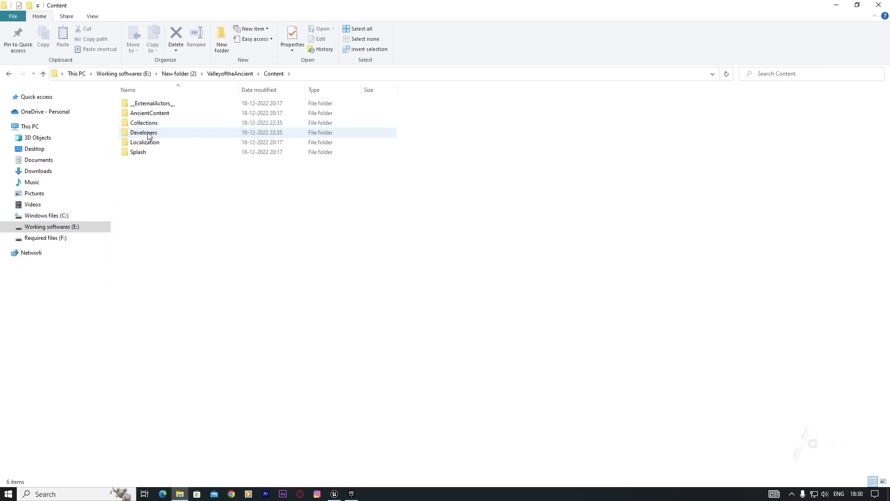
{"action": "double_click", "coordinate": [135, 113]}
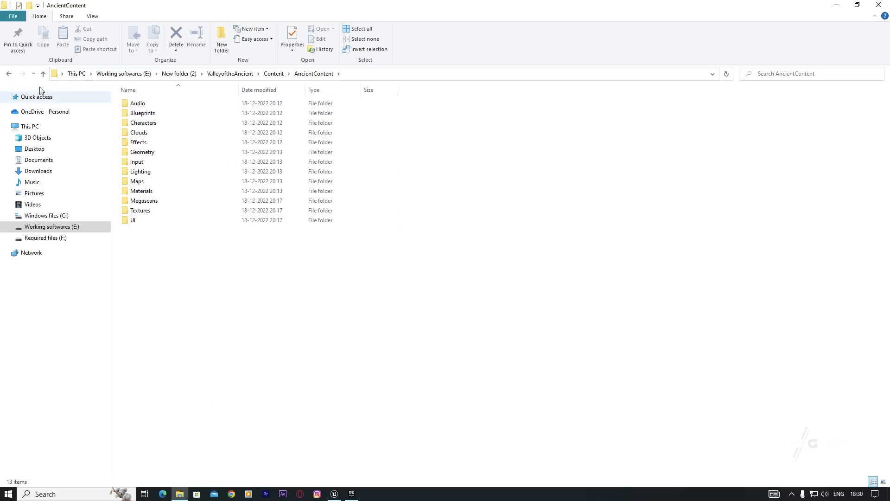
{"action": "left_click", "coordinate": [8, 76]}
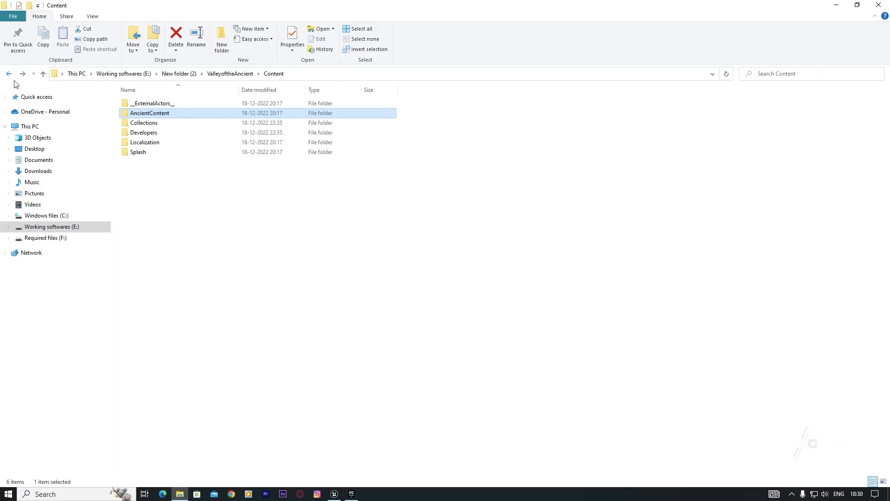
{"action": "right_click", "coordinate": [164, 112]}
{"action": "left_click", "coordinate": [150, 113]}
{"action": "key", "text": "ctrl+c"}
{"action": "right_click", "coordinate": [169, 113]}
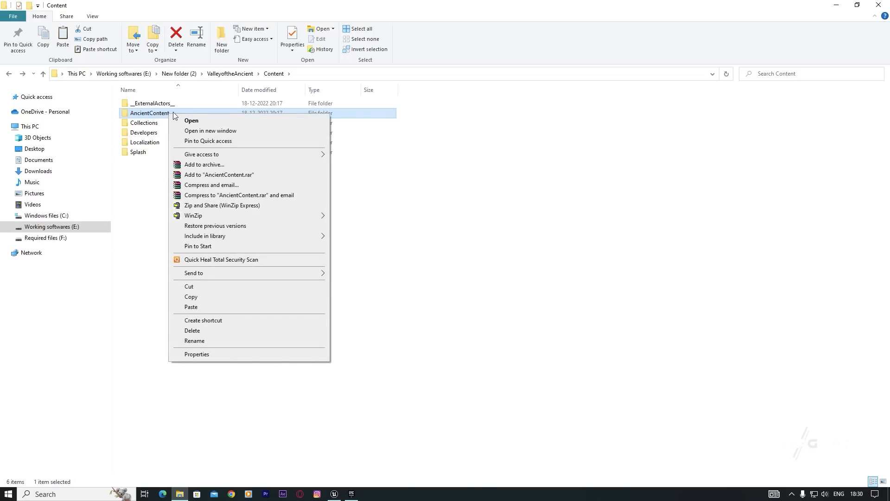
{"action": "left_click", "coordinate": [196, 298]}
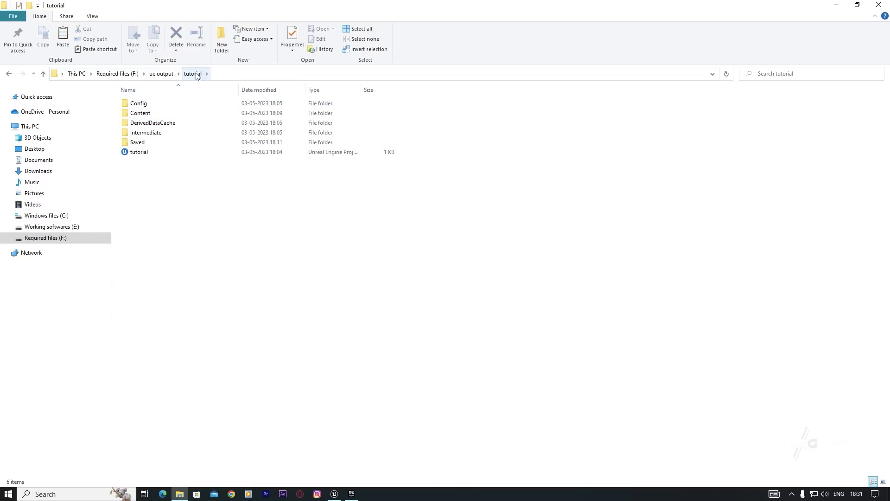
- Paste the AncientContent folder into the tutorial project's Content folder, and open it in Unreal Editor
{"action": "double_click", "coordinate": [154, 117]}
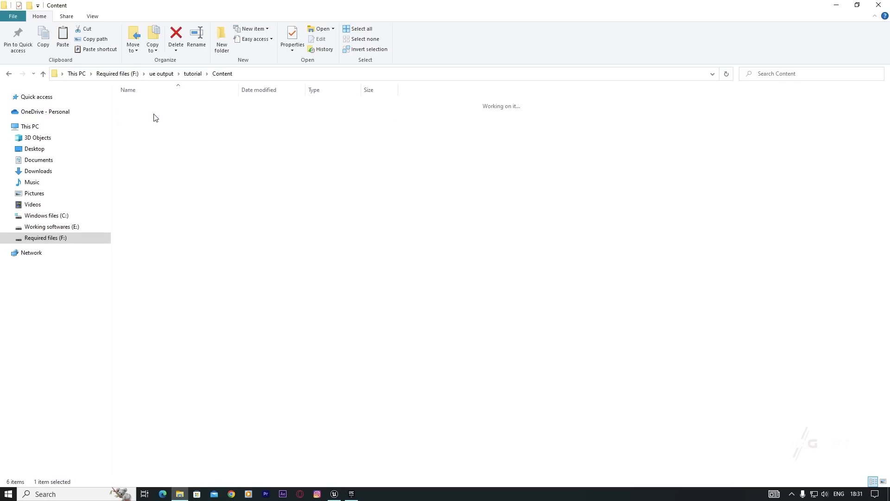
{"action": "right_click", "coordinate": [154, 191]}
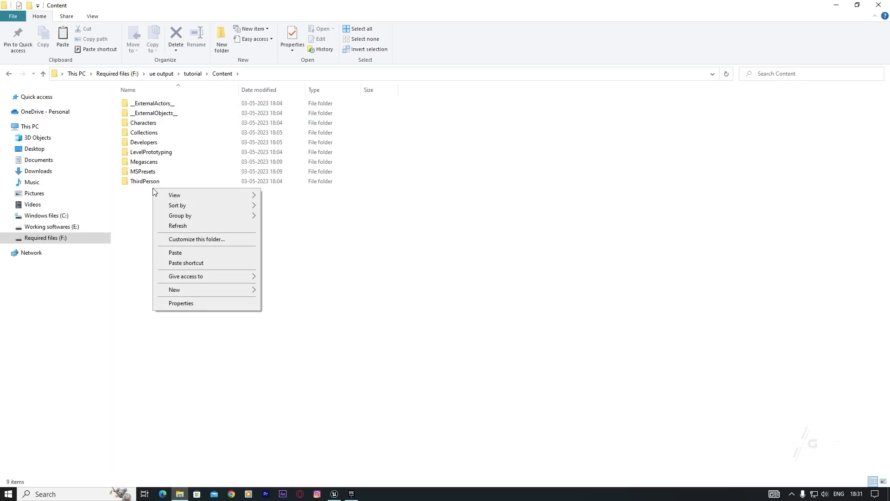
{"action": "left_click", "coordinate": [188, 253]}
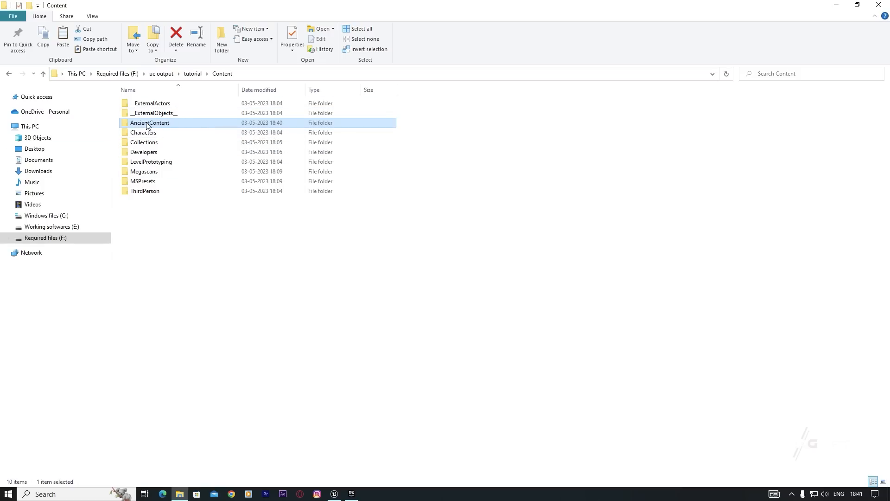
{"action": "left_click", "coordinate": [334, 494]}
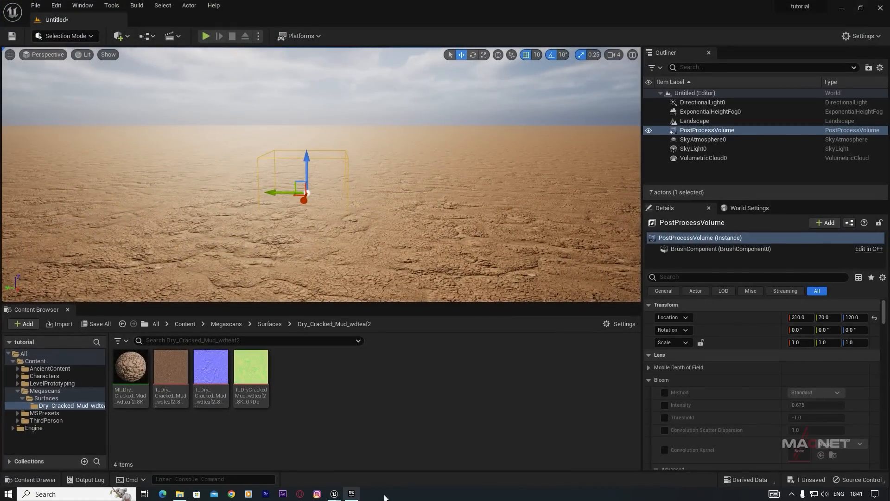
{"action": "left_click", "coordinate": [53, 369]}
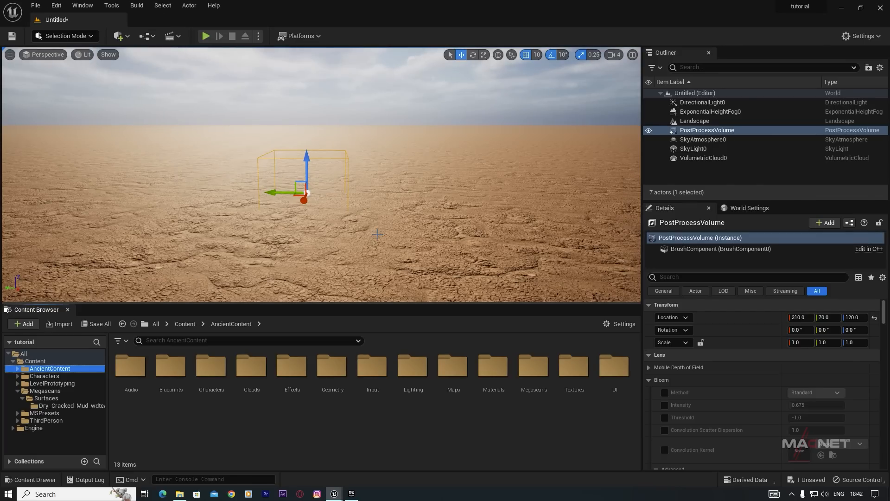
- Save all project changes, storing the untitled level as tutorial in the Content folder
{"action": "left_click", "coordinate": [35, 7]}
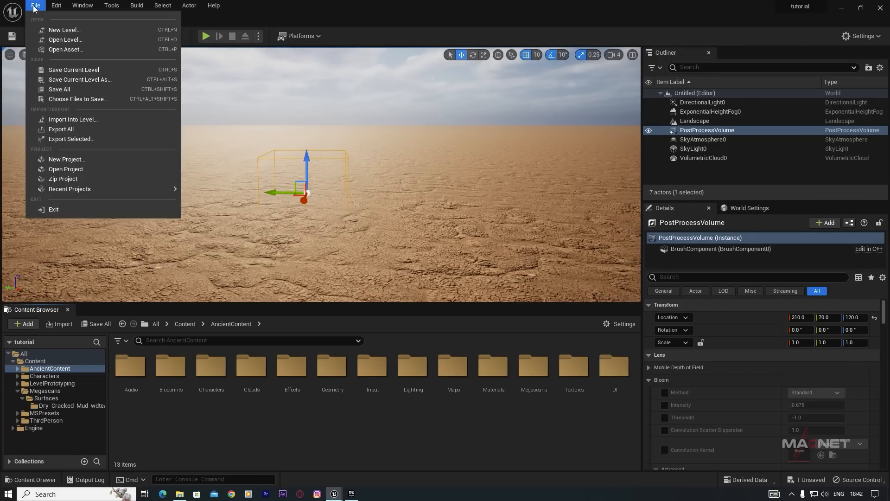
{"action": "left_click", "coordinate": [59, 89]}
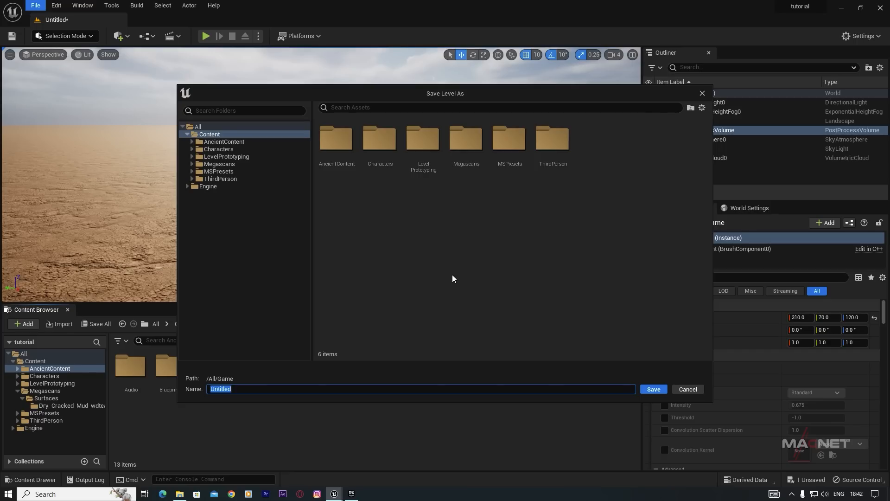
{"action": "left_click", "coordinate": [655, 389]}
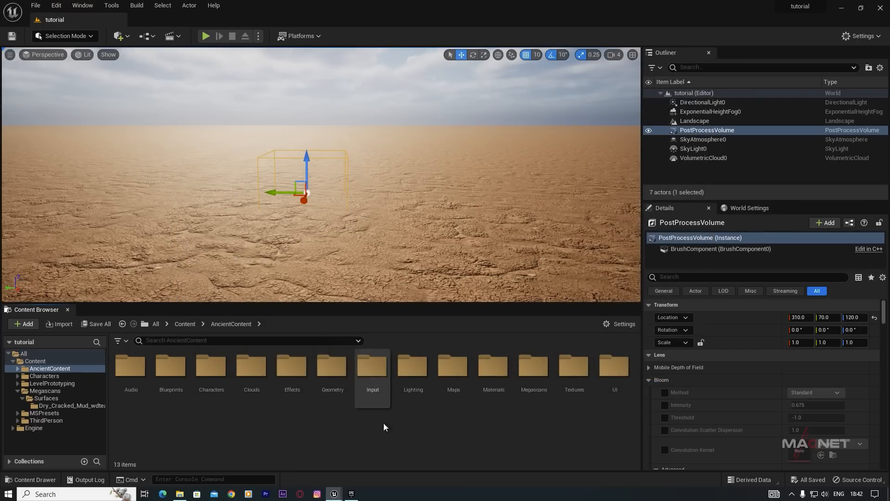
- In the project's Maps & Modes settings, set both the Editor Startup Map and the Game Default Map to tutorial
{"action": "left_click", "coordinate": [56, 6]}
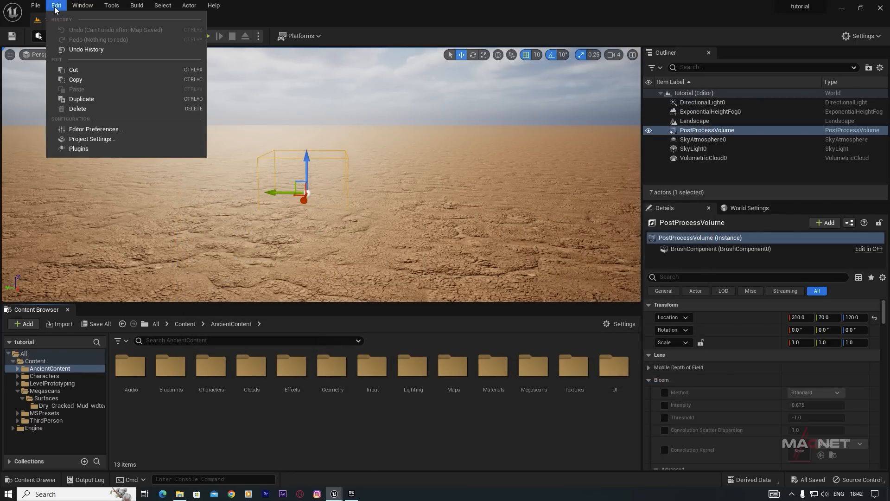
{"action": "left_click", "coordinate": [106, 140]}
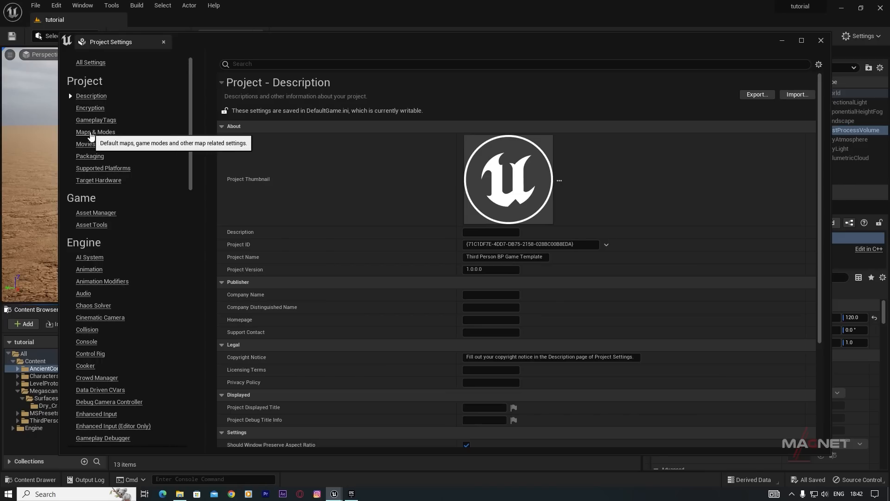
{"action": "left_click", "coordinate": [126, 140]}
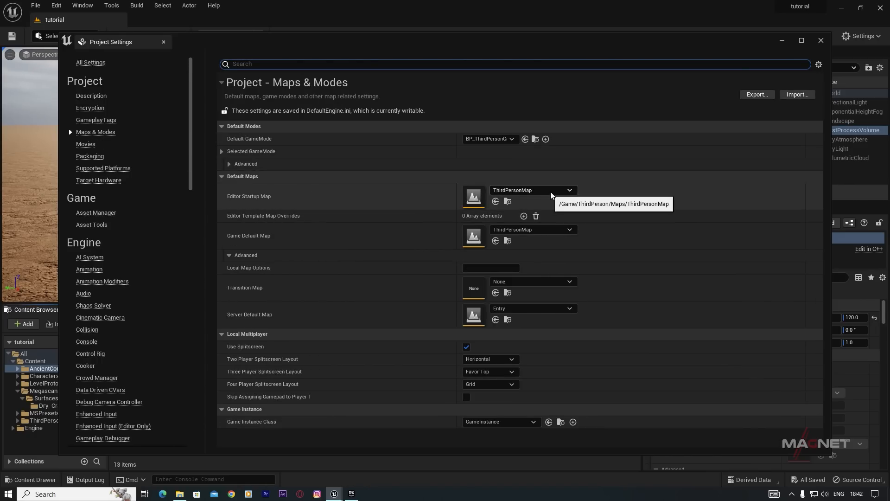
{"action": "left_click", "coordinate": [531, 190]}
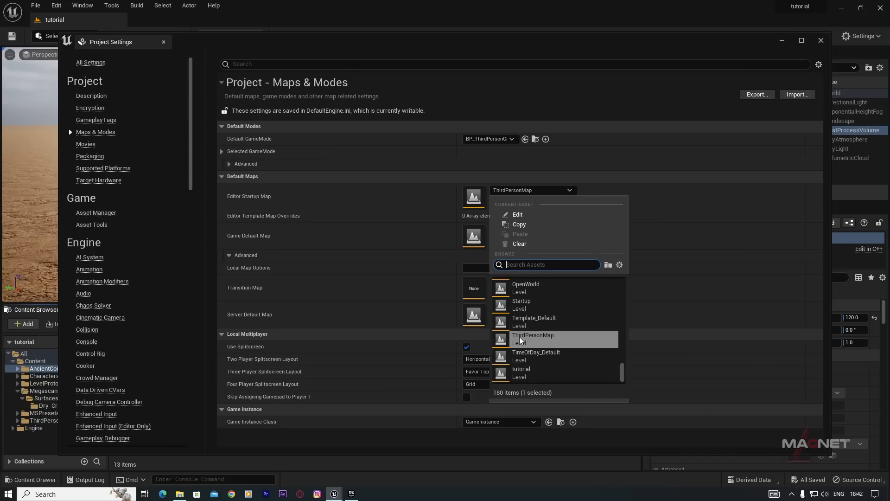
{"action": "left_click", "coordinate": [532, 373]}
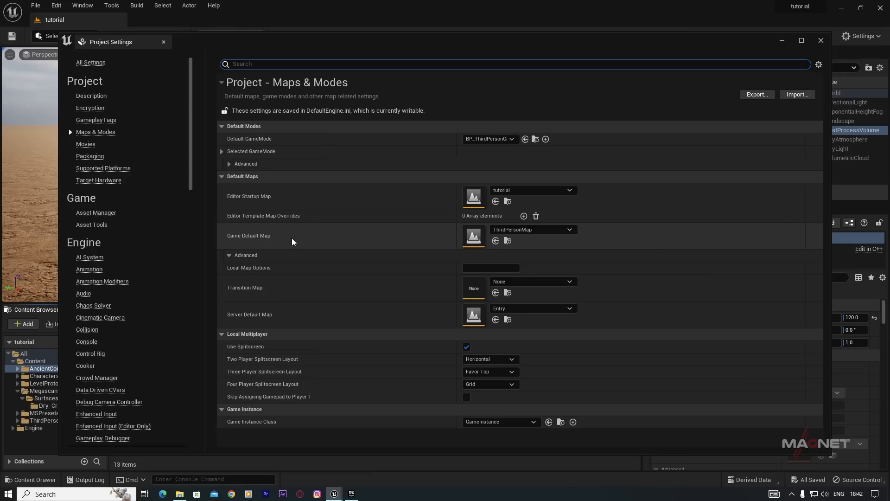
{"action": "left_click", "coordinate": [562, 230]}
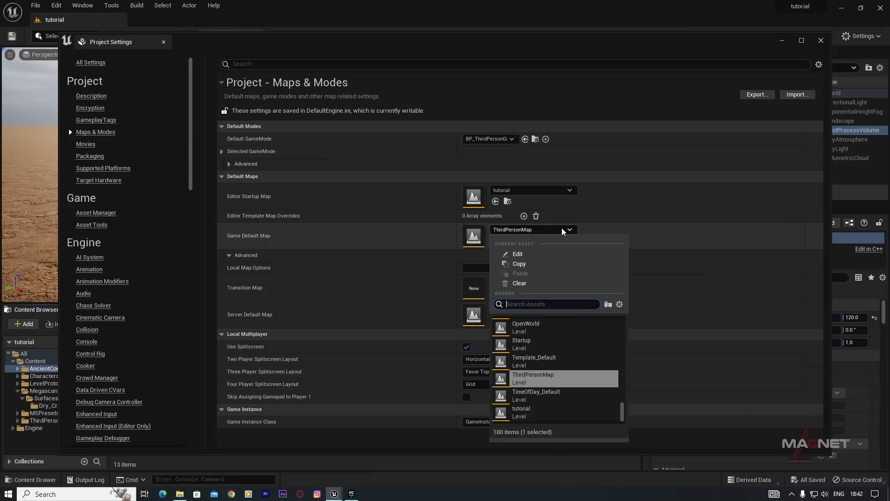
{"action": "left_click", "coordinate": [527, 415]}
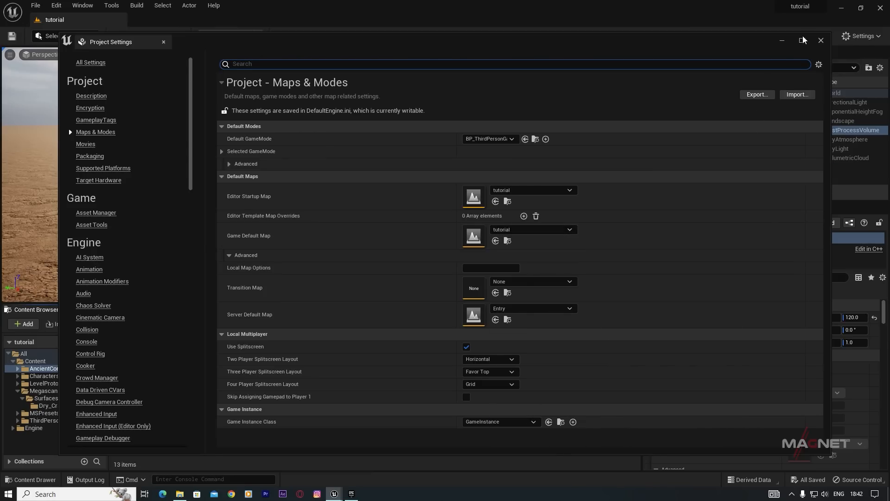
{"action": "left_click", "coordinate": [820, 40]}
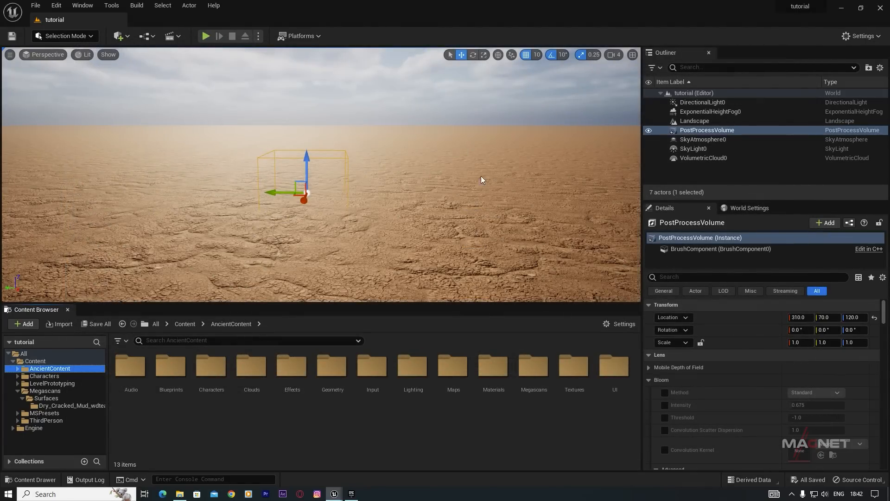
- Close the editor, reopen the tutorial project from the Epic Games Launcher library, and dismiss the Bridge window
{"action": "left_click", "coordinate": [879, 8]}
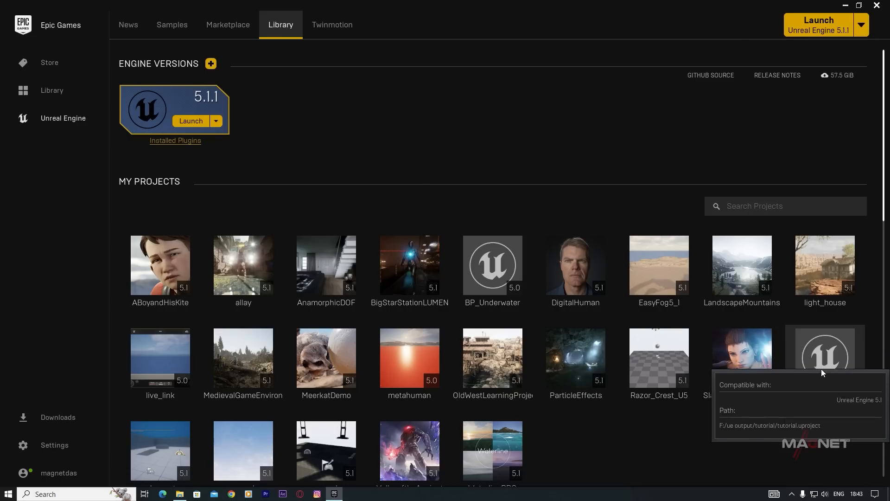
{"action": "double_click", "coordinate": [825, 355]}
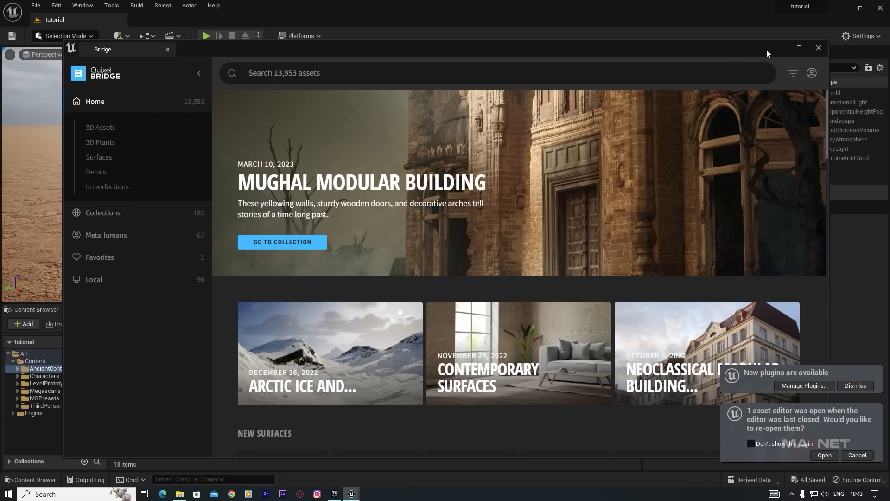
{"action": "left_click", "coordinate": [777, 47]}
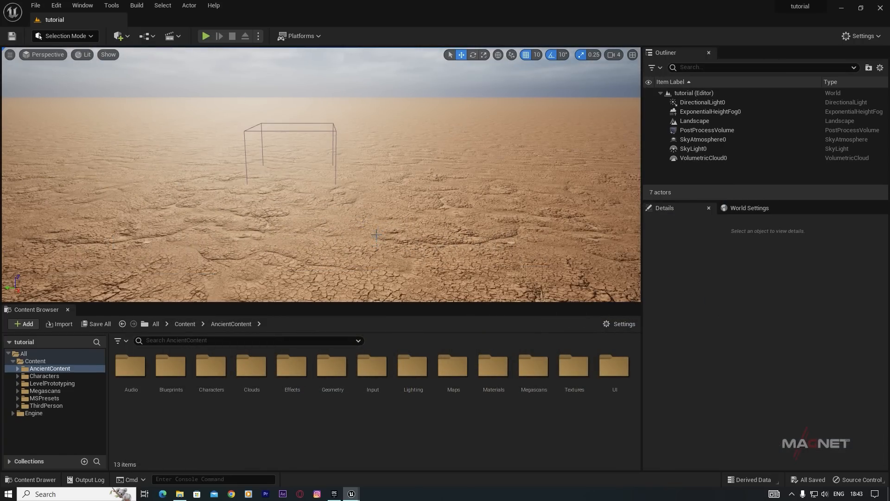
{"action": "right_click_drag", "start_coordinate": [432, 186], "coordinate": [431, 187]}
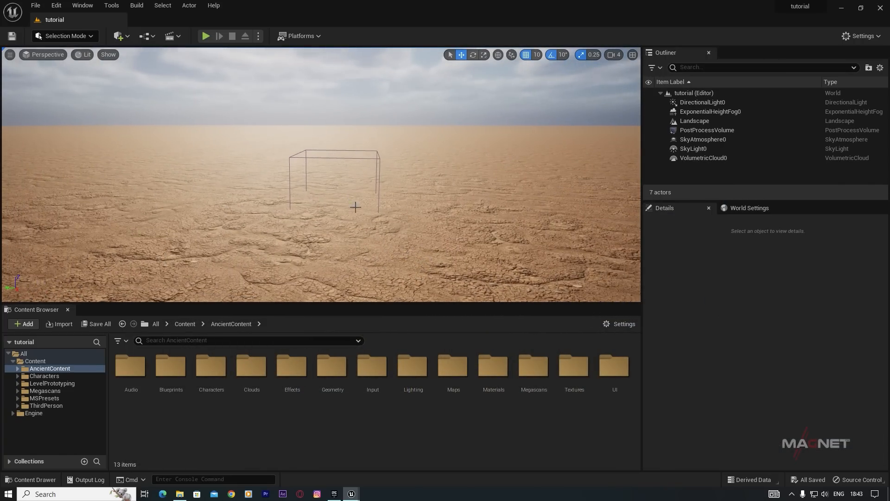
- Filter the AncientContent folder to show only Static Mesh assets
{"action": "left_click", "coordinate": [62, 369]}
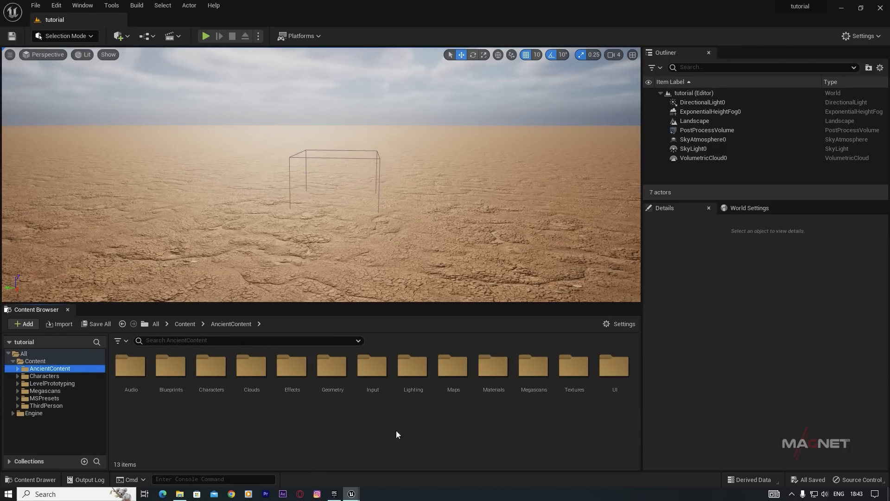
{"action": "left_click", "coordinate": [123, 342]}
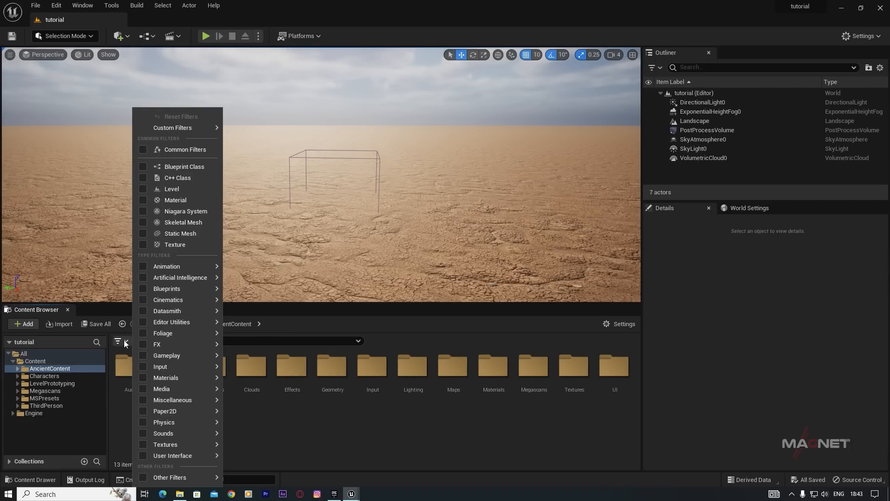
{"action": "left_click", "coordinate": [144, 234]}
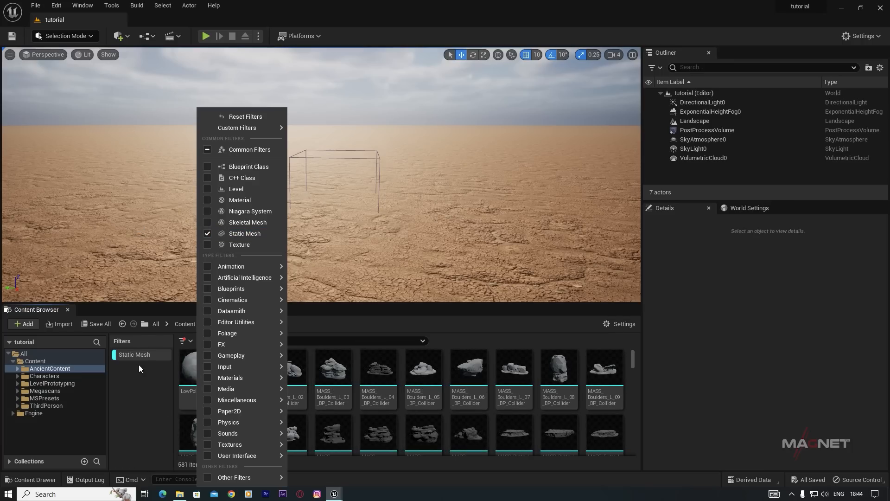
{"action": "left_click", "coordinate": [133, 354]}
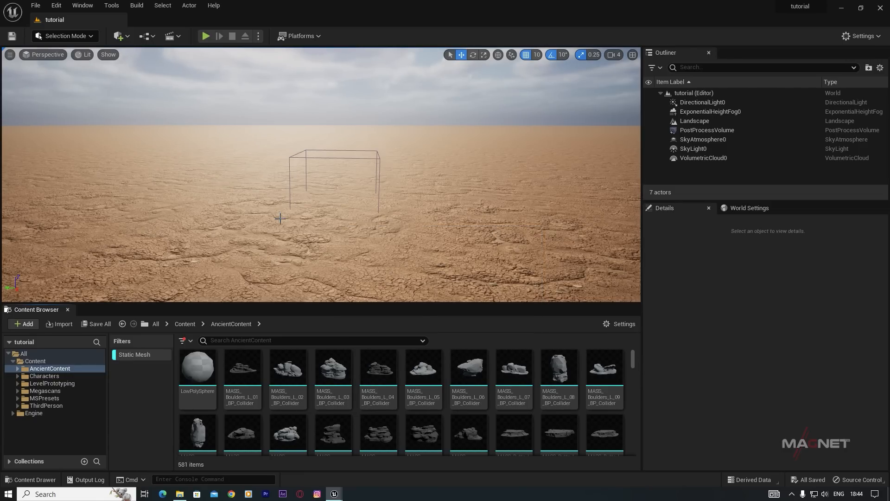
- Place the SM_BackdropButteL mesh in the level, move it to the distant horizon slightly below ground at Z -7220, and rotate it about -120° around Z
{"action": "right_click_drag", "start_coordinate": [279, 218], "coordinate": [407, 239]}
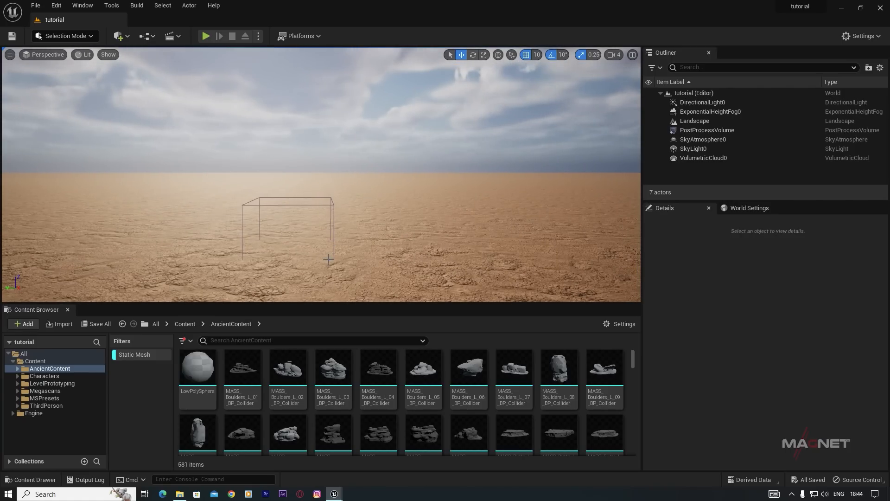
{"action": "left_click_drag", "start_coordinate": [633, 354], "coordinate": [624, 435]}
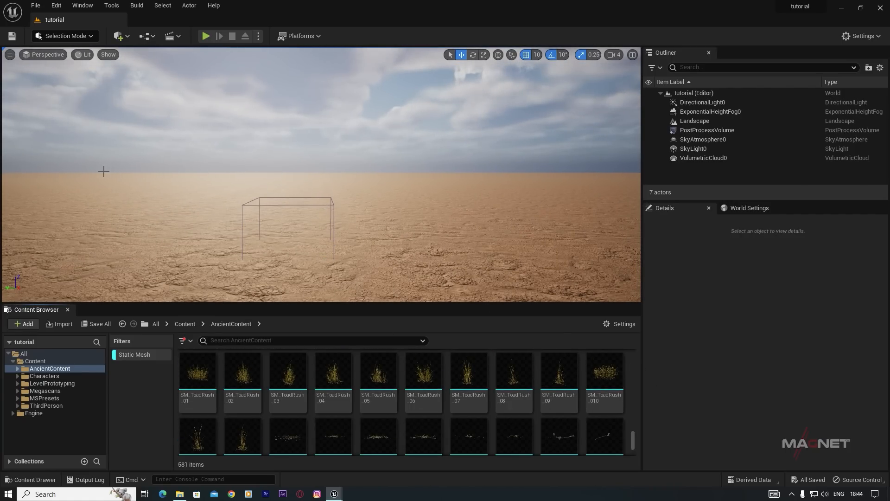
{"action": "scroll", "coordinate": [423, 423], "scroll_direction": "up", "scroll_amount": 5}
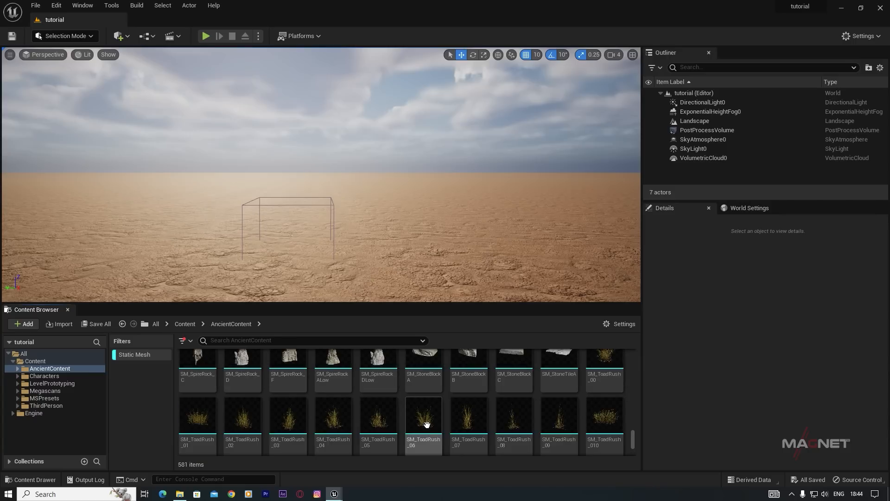
{"action": "scroll", "coordinate": [385, 423], "scroll_direction": "up", "scroll_amount": 10}
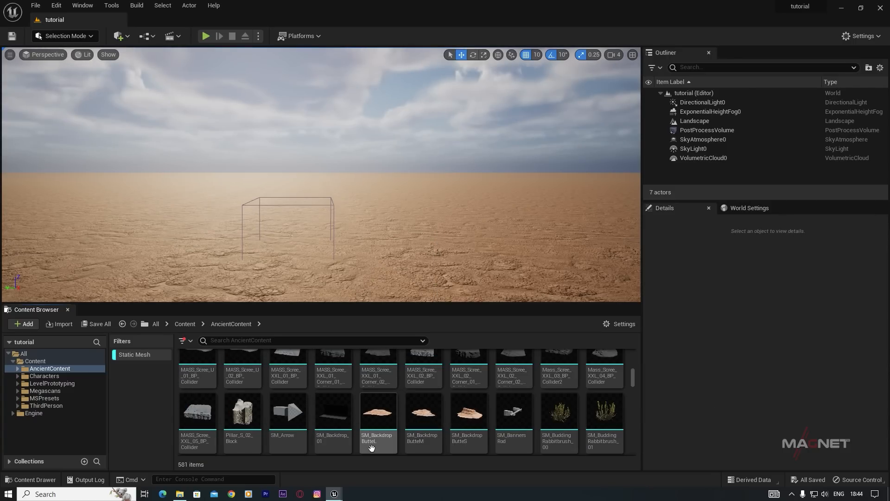
{"action": "left_click", "coordinate": [378, 414]}
{"action": "left_click_drag", "start_coordinate": [378, 414], "coordinate": [268, 193]}
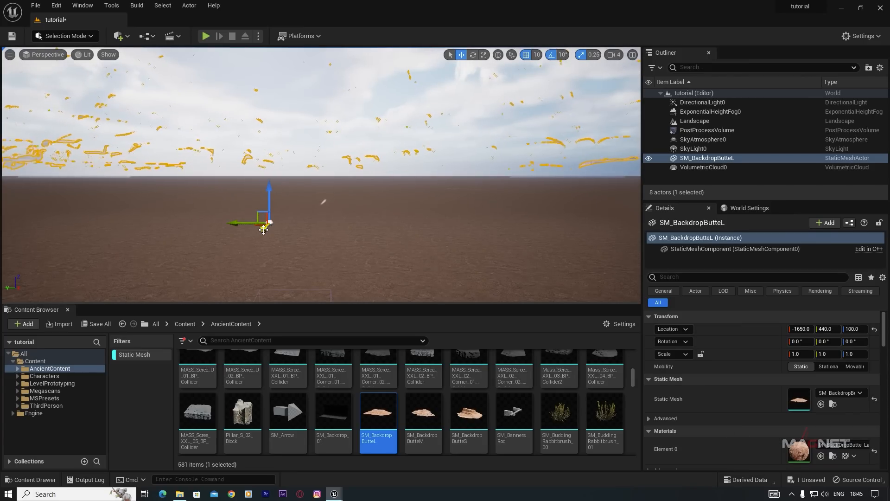
{"action": "left_click_drag", "start_coordinate": [264, 229], "coordinate": [272, 181]}
{"action": "key", "text": "e"}
{"action": "right_click_drag", "start_coordinate": [375, 227], "coordinate": [378, 218]}
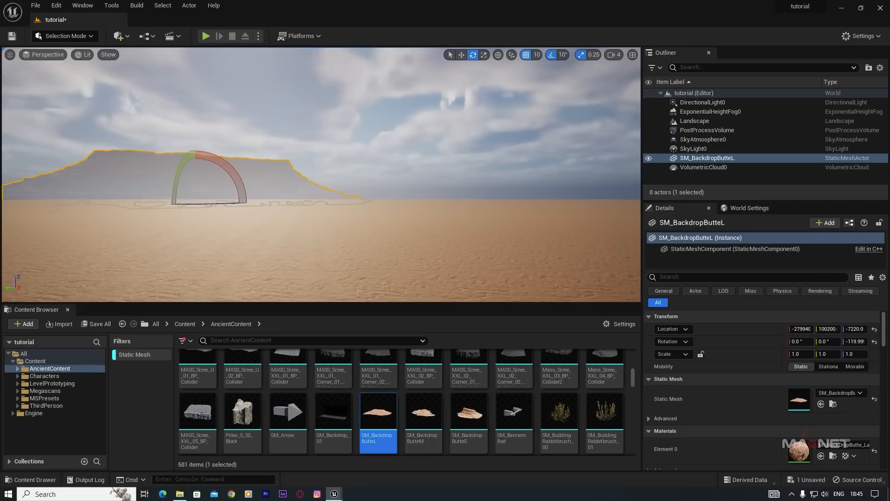
{"action": "left_click", "coordinate": [348, 153]}
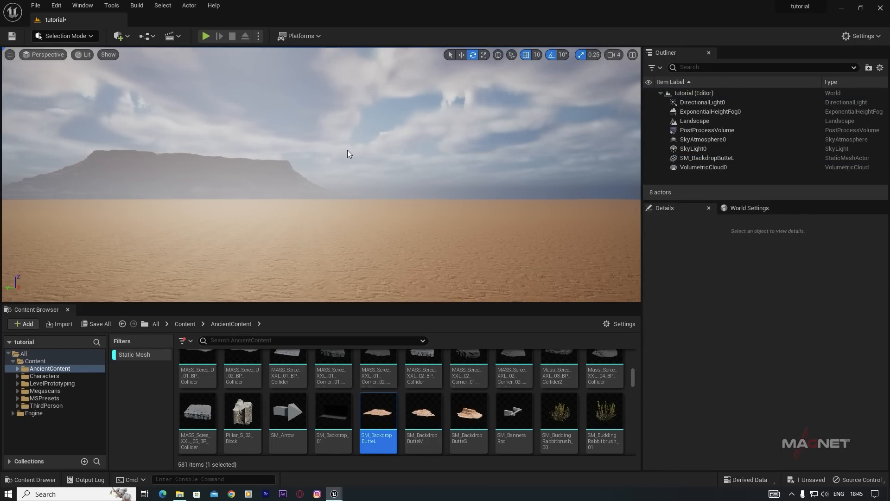
- Reorient the directional light so the sun stands in the sky to the right of the distant butte
{"action": "key", "text": "ctrl+l"}
{"action": "key", "text": "ctrl+l"}
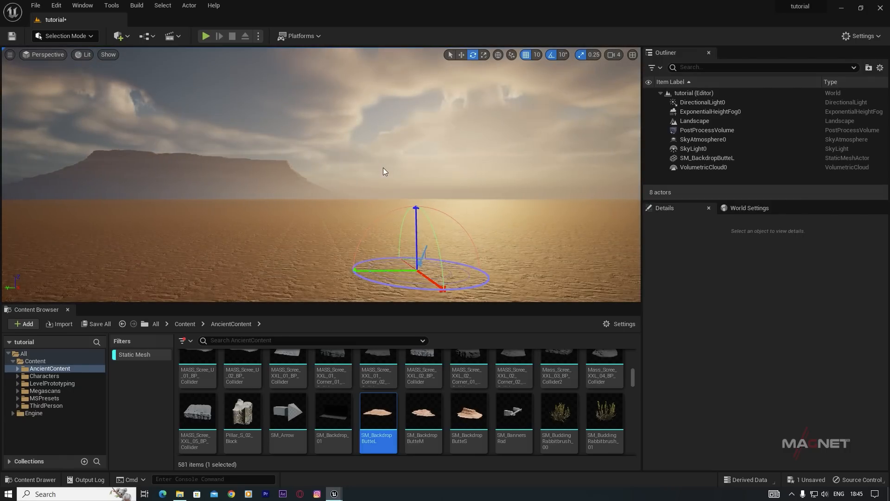
{"action": "key", "text": "ctrl+l"}
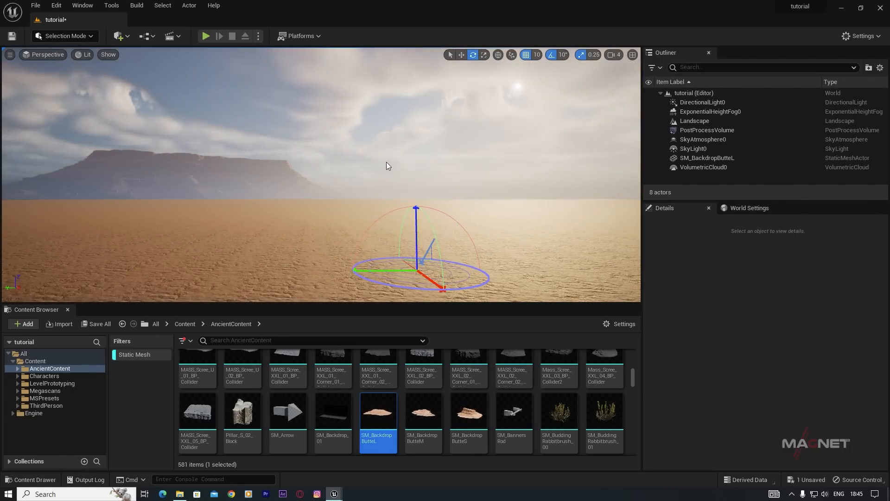
{"action": "right_click_drag", "start_coordinate": [295, 181], "coordinate": [183, 70]}
{"action": "right_click_drag", "start_coordinate": [325, 207], "coordinate": [295, 188]}
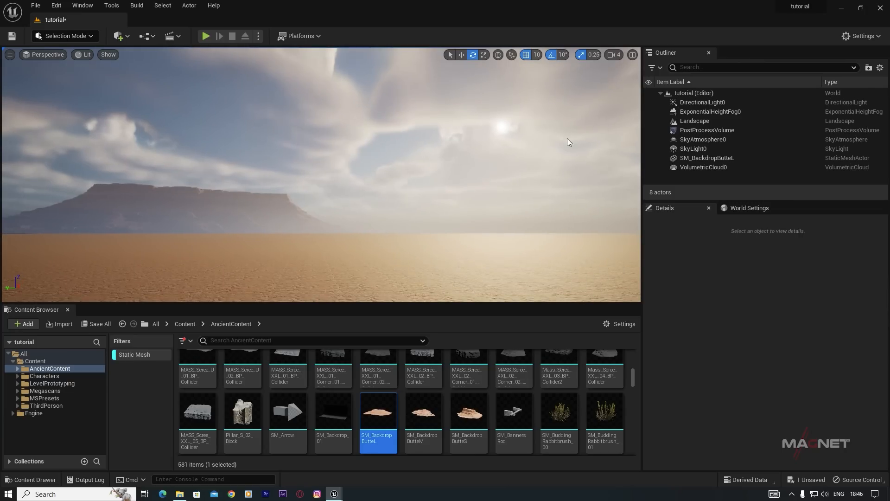
- Set VolumetricCloud0's Layer Bottom Altitude to 20 and its Layer Height to 100
{"action": "left_click", "coordinate": [697, 167]}
{"action": "left_click", "coordinate": [711, 394]}
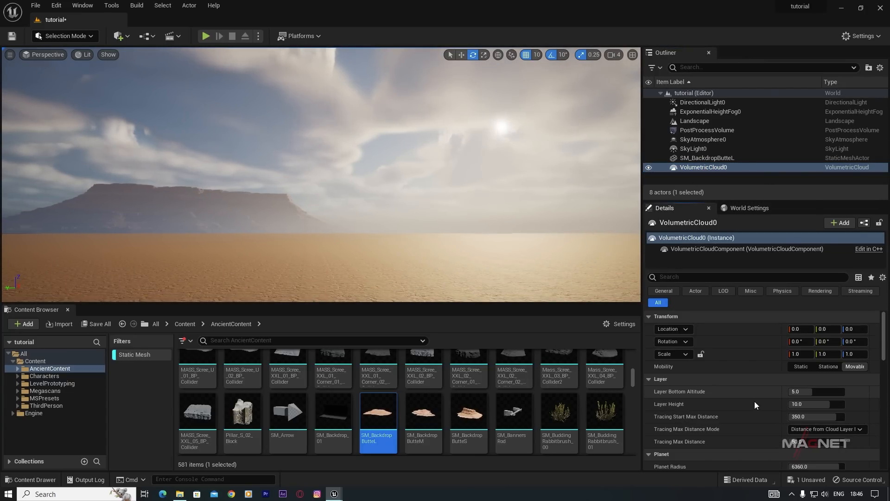
{"action": "left_click_drag", "start_coordinate": [795, 392], "coordinate": [841, 392]}
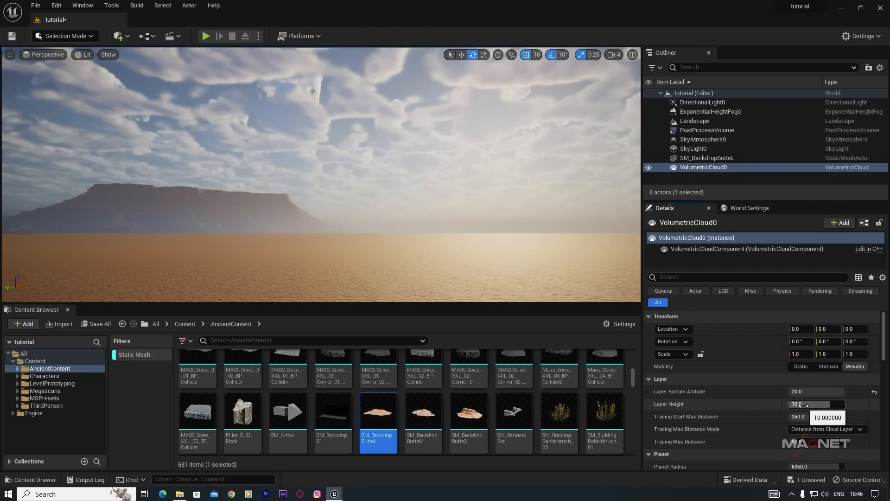
{"action": "type", "text": "100"}
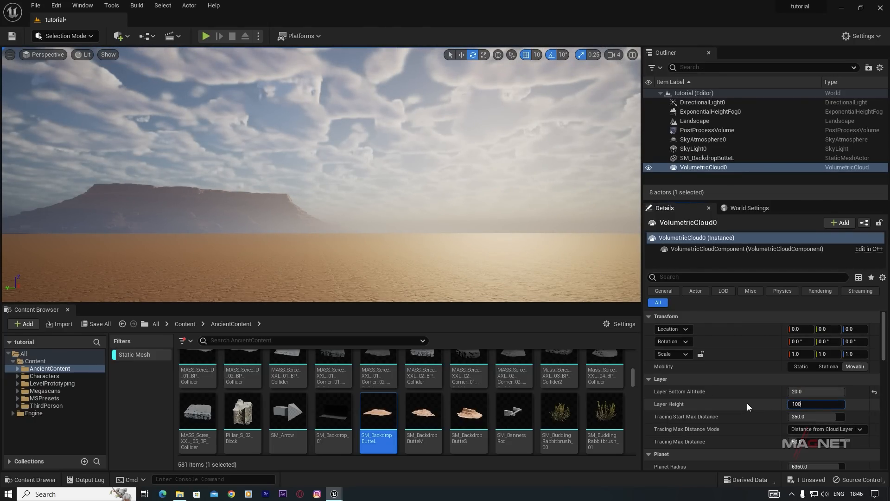
{"action": "key", "text": "Return"}
- Lower VolumetricCloud0's Layer Bottom Altitude to 10
{"action": "right_click_drag", "start_coordinate": [360, 228], "coordinate": [389, 208]}
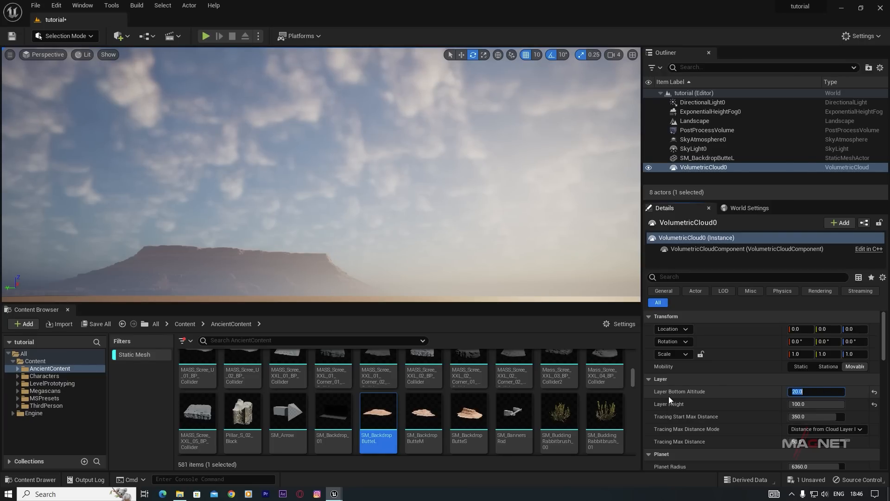
{"action": "type", "text": "10"}
{"action": "key", "text": "Return"}
{"action": "right_click_drag", "start_coordinate": [388, 242], "coordinate": [377, 129]}
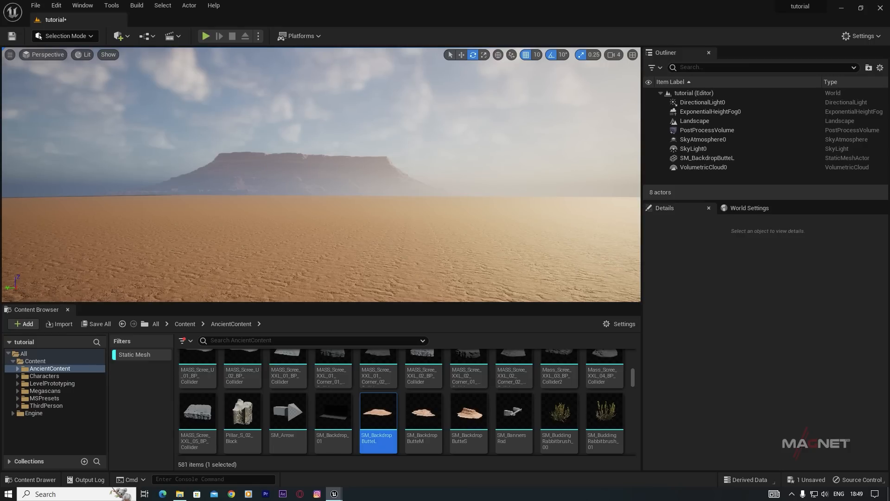
- Duplicate the distant butte, position the copy to the left of and nearer than the original, and rotate it by -50° around Z
{"action": "left_click", "coordinate": [274, 173]}
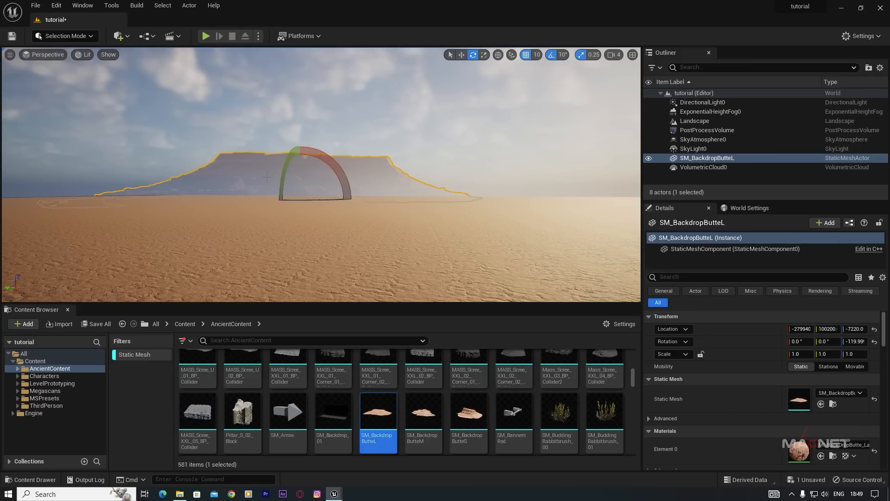
{"action": "key", "text": "w"}
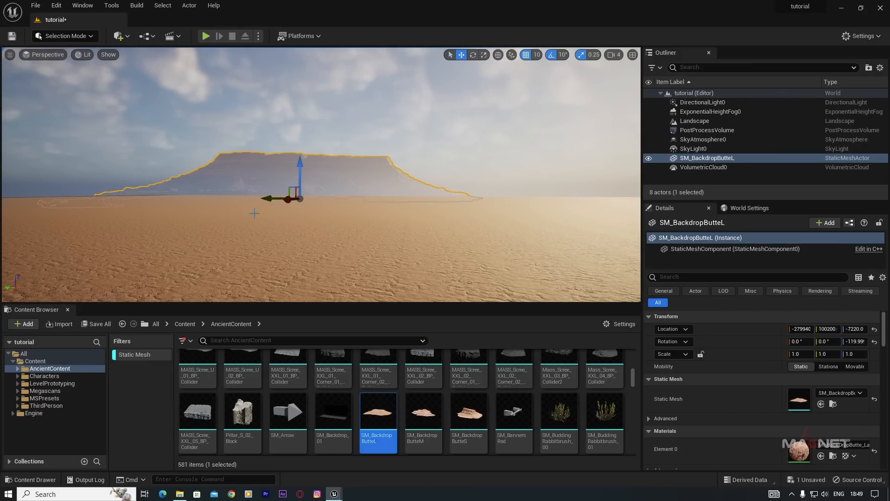
{"action": "left_click_drag", "start_coordinate": [269, 200], "coordinate": [149, 200], "text": "alt"}
{"action": "right_click_drag", "start_coordinate": [333, 232], "coordinate": [281, 241]}
{"action": "key", "text": "e"}
{"action": "key", "text": "w"}
{"action": "left_click_drag", "start_coordinate": [320, 171], "coordinate": [232, 176]}
{"action": "key", "text": "e"}
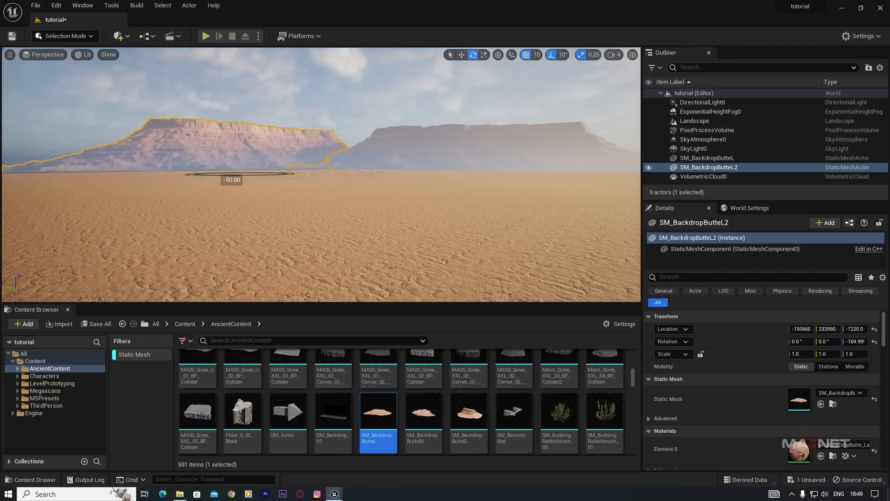
{"action": "key", "text": "q"}
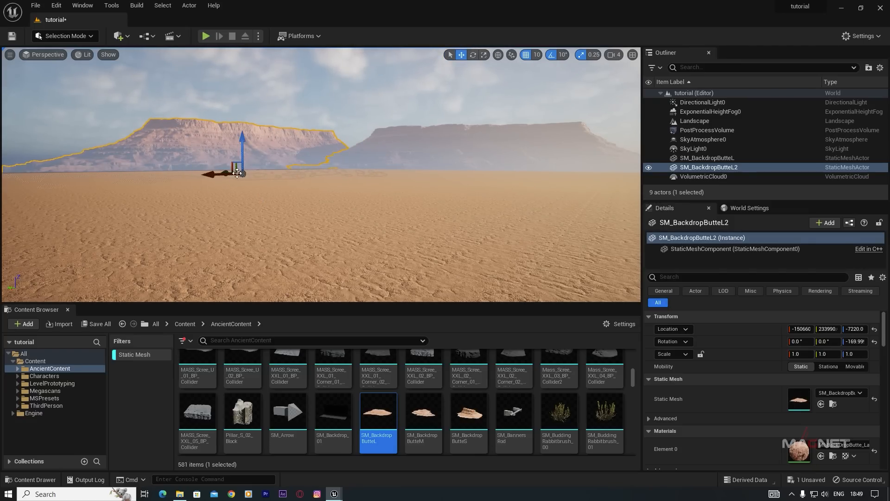
- Bring the duplicated butte nearer, to about X -117350 and Y 198830, and turn it to -120° around Z
{"action": "key", "text": "ctrl+z"}
{"action": "key", "text": "ctrl+z"}
{"action": "key", "text": "ctrl+z"}
{"action": "key", "text": "ctrl+z"}
{"action": "key", "text": "ctrl+z"}
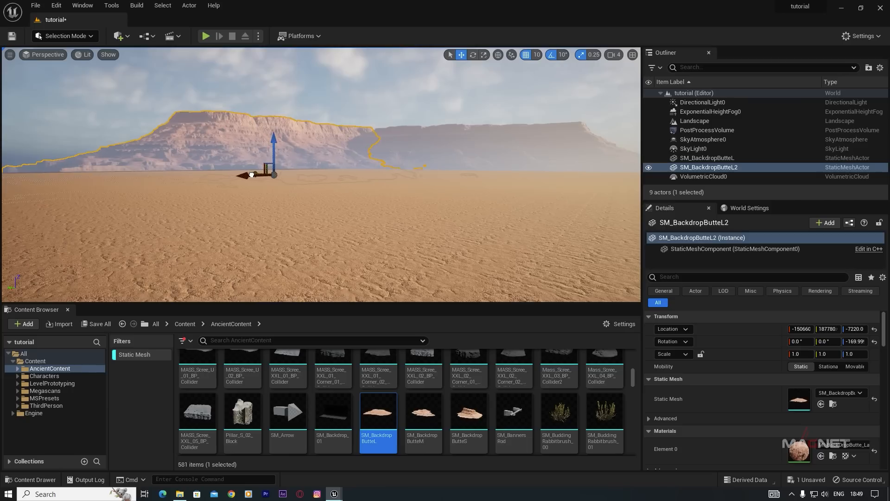
{"action": "key", "text": "Escape"}
{"action": "left_click", "coordinate": [348, 150]}
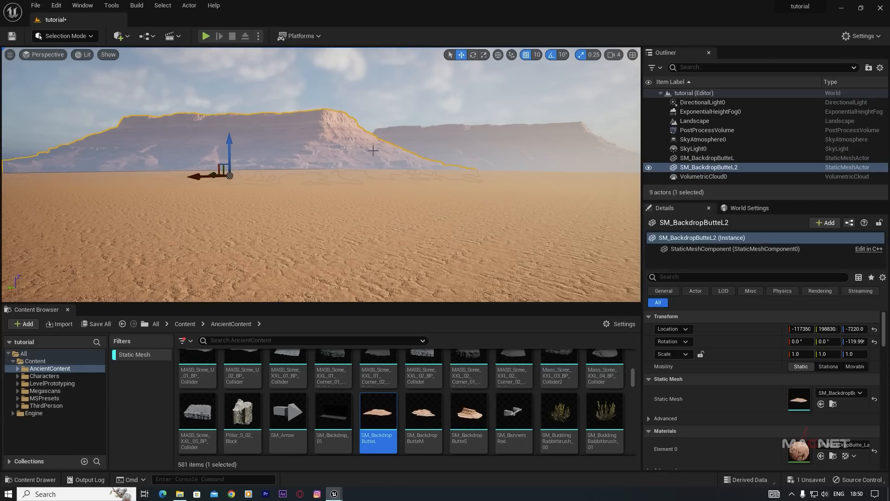
{"action": "left_click_drag", "start_coordinate": [233, 142], "coordinate": [229, 153]}
{"action": "key", "text": "Escape"}
- Place SM_NatureRock8 on the ground in front of the nearer butte and rotate it to -190° around Z
{"action": "right_click_drag", "start_coordinate": [295, 210], "coordinate": [239, 189]}
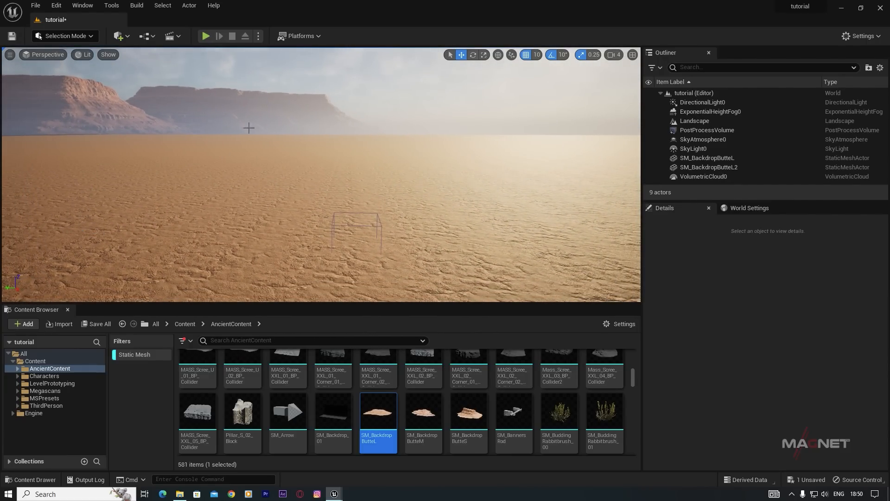
{"action": "left_click_drag", "start_coordinate": [634, 377], "coordinate": [634, 383]}
{"action": "scroll", "coordinate": [459, 415], "scroll_direction": "down", "scroll_amount": 8}
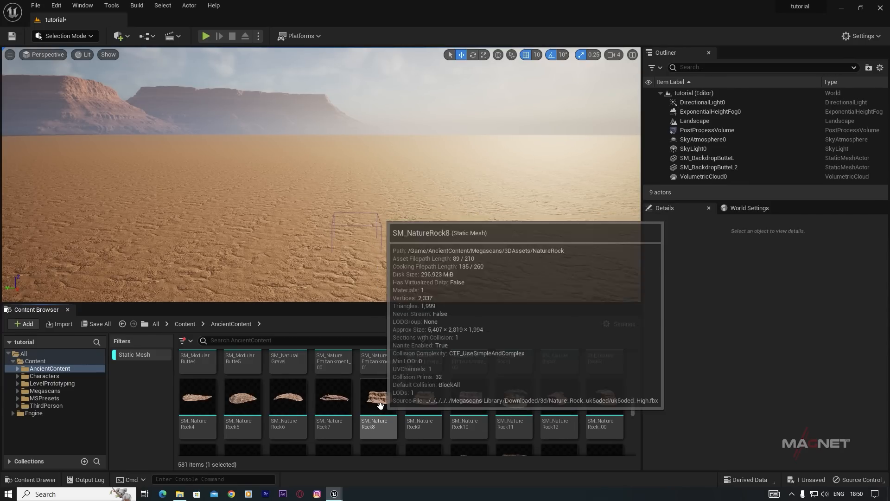
{"action": "left_click", "coordinate": [376, 416]}
{"action": "left_click_drag", "start_coordinate": [380, 401], "coordinate": [152, 180]}
{"action": "key", "text": "e"}
{"action": "left_click_drag", "start_coordinate": [66, 167], "coordinate": [94, 183]}
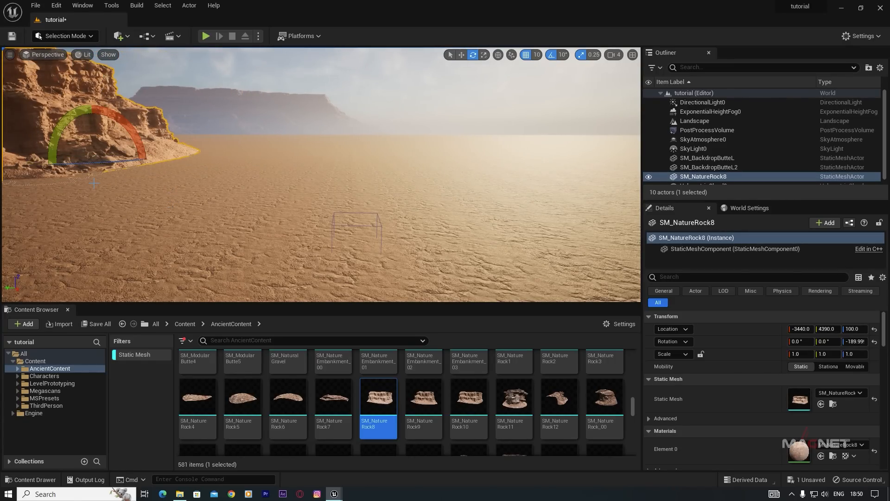
- Move the placed cliff rock along Y to 6580, clearing the view of both distant buttes
{"action": "key", "text": "s"}
{"action": "right_click_drag", "start_coordinate": [167, 123], "coordinate": [116, 126]}
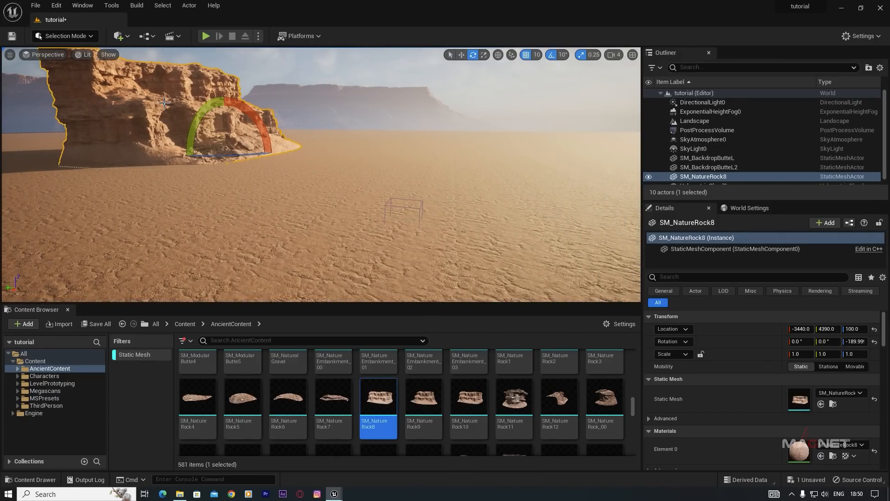
{"action": "key", "text": "w"}
{"action": "left_click_drag", "start_coordinate": [198, 148], "coordinate": [108, 122]}
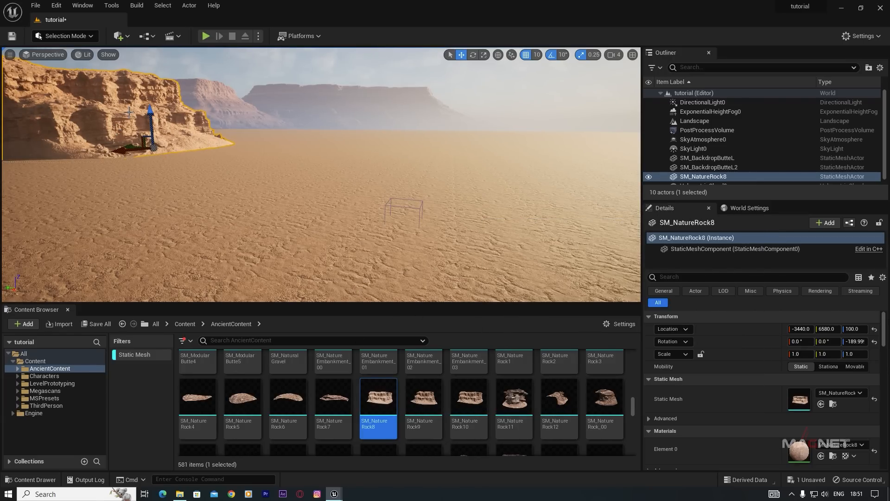
- Duplicate the cliff rock repeatedly and offset the copies side by side to form a continuous rock wall
{"action": "mouse_move", "coordinate": [161, 172]}
{"action": "right_mouse_down"}
{"action": "mouse_move", "coordinate": [139, 169]}
{"action": "mouse_move", "coordinate": [147, 169]}
{"action": "right_mouse_up"}
{"action": "left_click_drag", "start_coordinate": [150, 156], "coordinate": [22, 174], "text": "alt"}
{"action": "right_click_drag", "start_coordinate": [92, 185], "coordinate": [56, 186]}
{"action": "left_click_drag", "start_coordinate": [229, 158], "coordinate": [218, 132], "text": "alt"}
{"action": "left_click_drag", "start_coordinate": [218, 133], "coordinate": [448, 139], "text": "alt"}
{"action": "right_click_drag", "start_coordinate": [334, 186], "coordinate": [296, 181]}
{"action": "left_click_drag", "start_coordinate": [336, 111], "coordinate": [336, 90], "text": "alt"}
- Add SM_NatureRock9 to the cliff and duplicate it at Z 1650 to start an upper tier
{"action": "key", "text": "e"}
{"action": "left_click_drag", "start_coordinate": [423, 397], "coordinate": [246, 162]}
{"action": "key", "text": "w"}
{"action": "mouse_move", "coordinate": [297, 186]}
{"action": "right_mouse_down"}
{"action": "mouse_move", "coordinate": [278, 181]}
{"action": "mouse_move", "coordinate": [296, 185]}
{"action": "right_mouse_up"}
{"action": "left_click_drag", "start_coordinate": [296, 195], "coordinate": [349, 124], "text": "alt"}
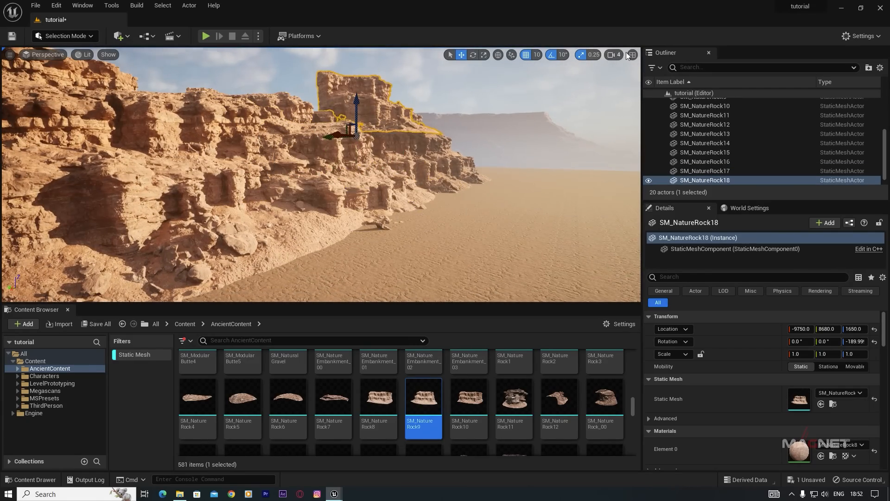
- Duplicate the upper-tier rock along the clifftop, placing the last copy at X -650, Y 9560, Z 1420
{"action": "right_click_drag", "start_coordinate": [334, 176], "coordinate": [296, 185]}
{"action": "left_click_drag", "start_coordinate": [290, 163], "coordinate": [278, 183], "text": "alt"}
{"action": "right_click_drag", "start_coordinate": [324, 176], "coordinate": [353, 186]}
{"action": "left_click_drag", "start_coordinate": [301, 162], "coordinate": [260, 172], "text": "alt"}
{"action": "right_click_drag", "start_coordinate": [296, 176], "coordinate": [324, 195]}
{"action": "left_click_drag", "start_coordinate": [209, 88], "coordinate": [241, 143], "text": "alt"}
{"action": "right_click_drag", "start_coordinate": [297, 185], "coordinate": [359, 161]}
{"action": "right_click_drag", "start_coordinate": [286, 211], "coordinate": [220, 181]}
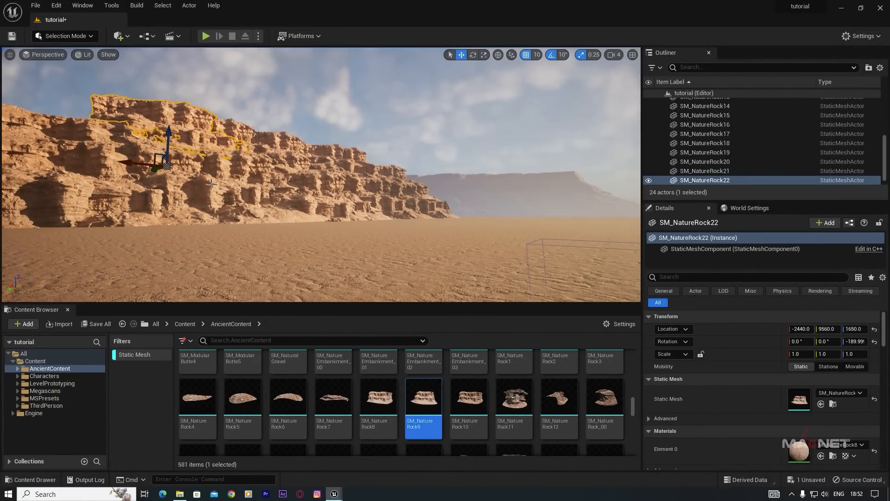
{"action": "left_click_drag", "start_coordinate": [130, 161], "coordinate": [94, 135], "text": "alt"}
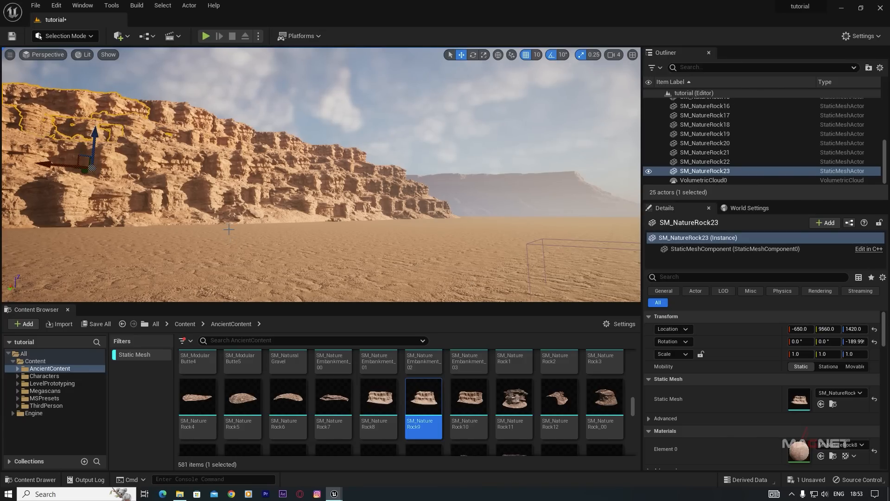
- Place SM_NatureRock5 on the ground in front of the cliff and set the camera speed to 5
{"action": "right_click_drag", "start_coordinate": [230, 233], "coordinate": [204, 233]}
{"action": "right_click_drag", "start_coordinate": [496, 346], "coordinate": [543, 347]}
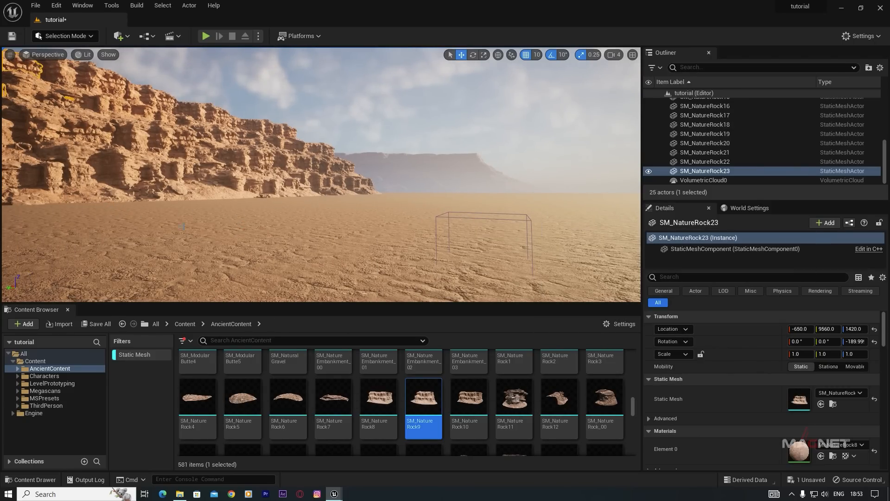
{"action": "mouse_move", "coordinate": [240, 400]}
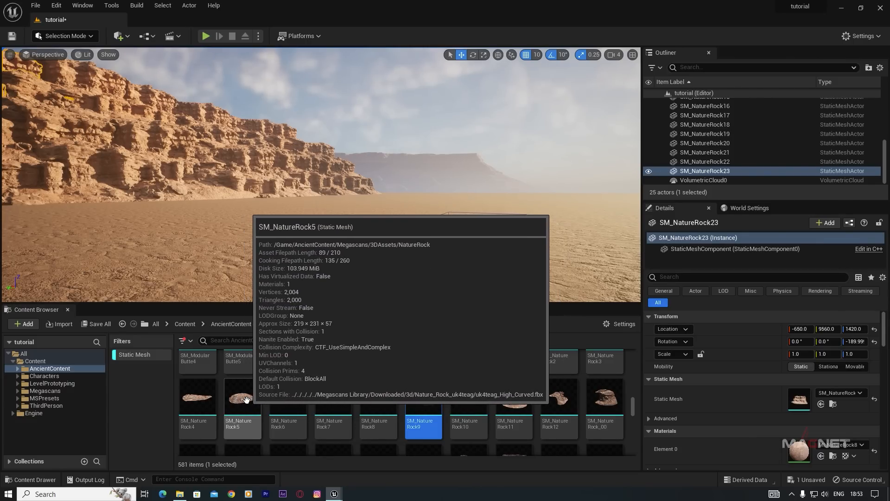
{"action": "left_click_drag", "start_coordinate": [247, 397], "coordinate": [175, 245]}
{"action": "left_click_drag", "start_coordinate": [152, 209], "coordinate": [170, 208]}
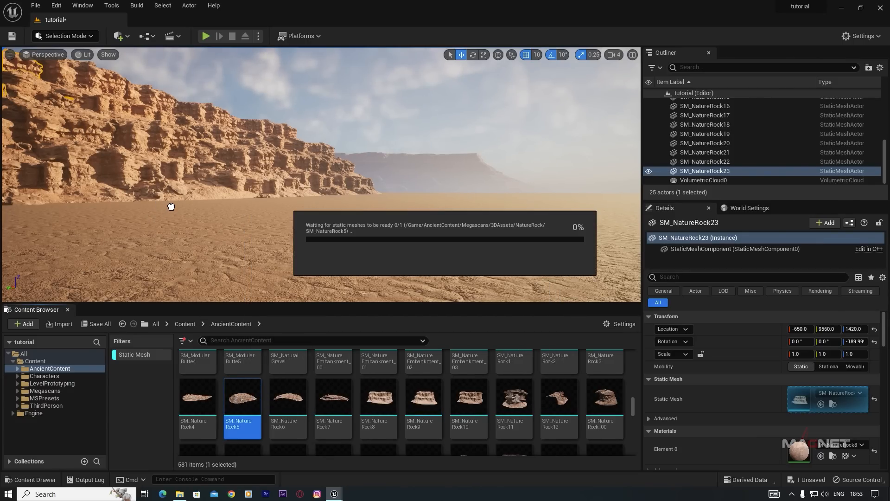
{"action": "mouse_move", "coordinate": [167, 210]}
{"action": "right_mouse_down"}
{"action": "mouse_move", "coordinate": [107, 211]}
{"action": "mouse_move", "coordinate": [134, 234]}
{"action": "mouse_move", "coordinate": [167, 236]}
{"action": "mouse_move", "coordinate": [170, 225]}
{"action": "right_mouse_up"}
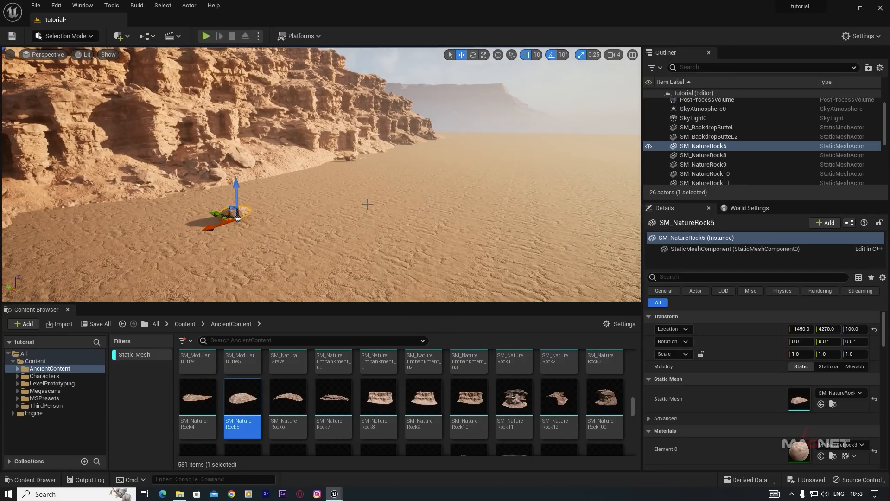
{"action": "left_click", "coordinate": [614, 55]}
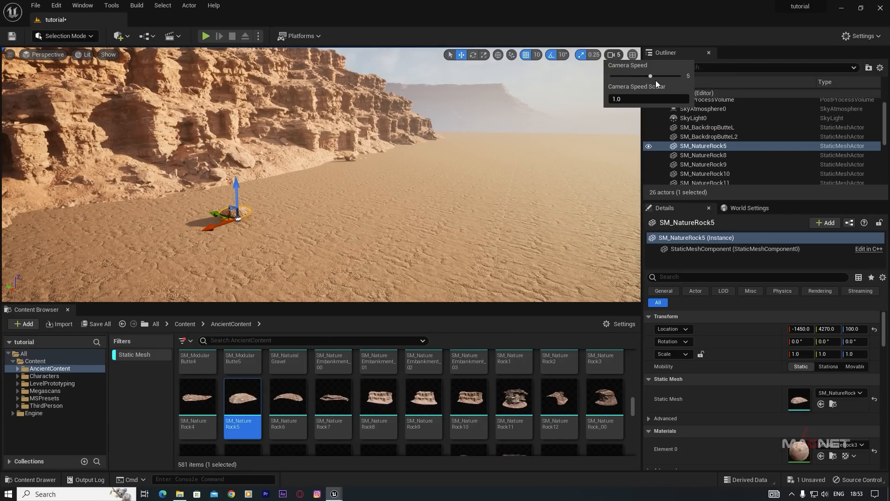
- Scale the placed SM_NatureRock5 uniformly to 6 and sink it into the cliff base at Y 5680, Z -210
{"action": "mouse_move", "coordinate": [253, 245]}
{"action": "right_mouse_down"}
{"action": "mouse_move", "coordinate": [236, 278]}
{"action": "mouse_move", "coordinate": [249, 259]}
{"action": "right_mouse_up"}
{"action": "key", "text": "e"}
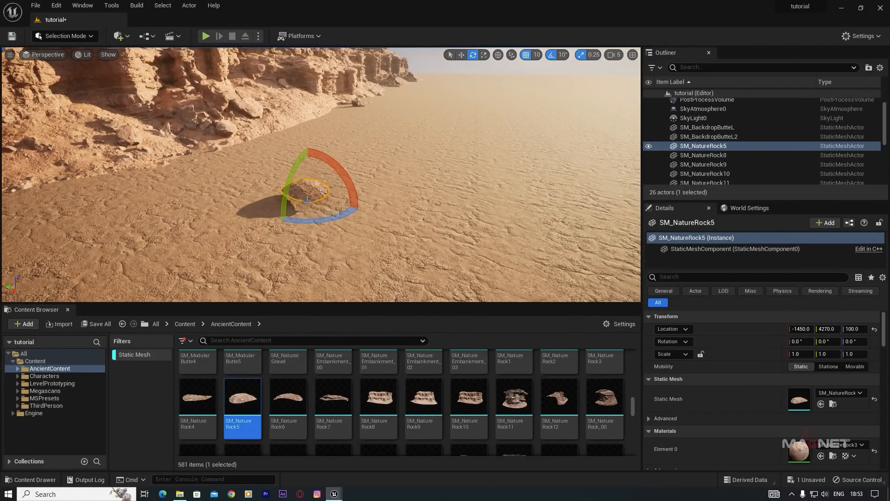
{"action": "key", "text": "r"}
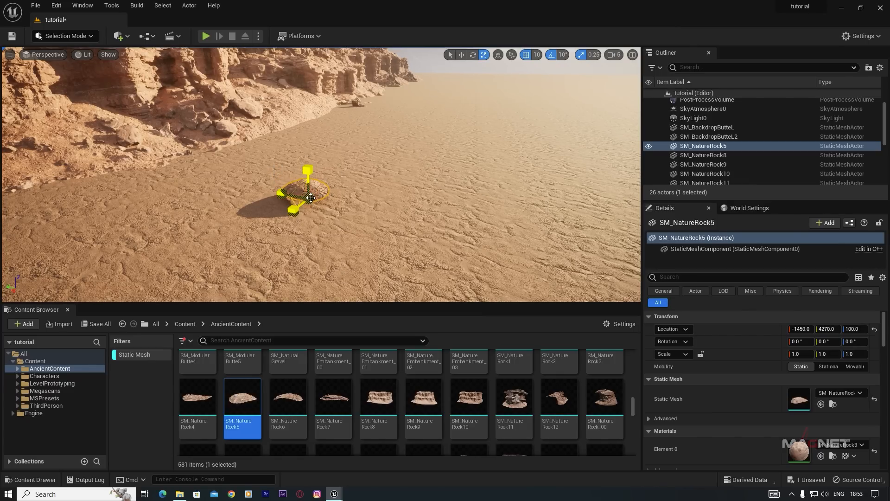
{"action": "left_click_drag", "start_coordinate": [311, 198], "coordinate": [64, 181]}
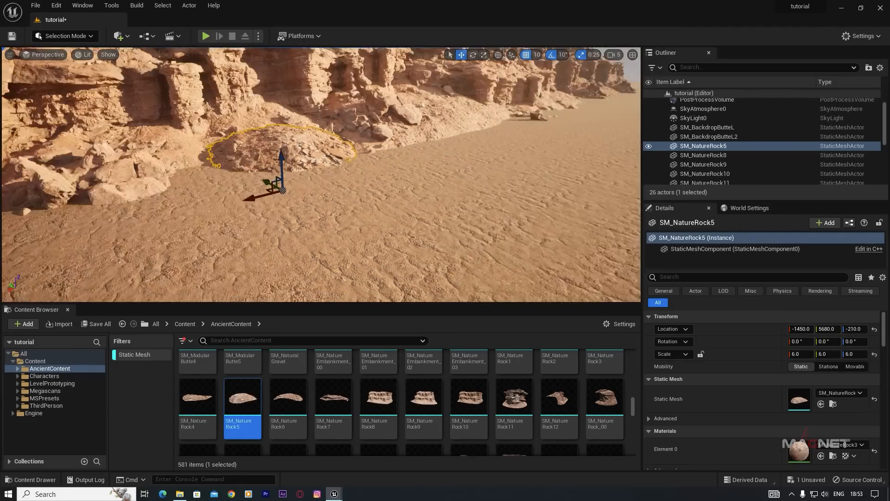
- Duplicate the enlarged rock along the cliff base to X -3280, Y 5340 and rotate the copy 140° around Z
{"action": "right_click_drag", "start_coordinate": [268, 196], "coordinate": [309, 185]}
{"action": "left_click_drag", "start_coordinate": [276, 195], "coordinate": [352, 175]}
{"action": "key", "text": "r"}
{"action": "key", "text": "e"}
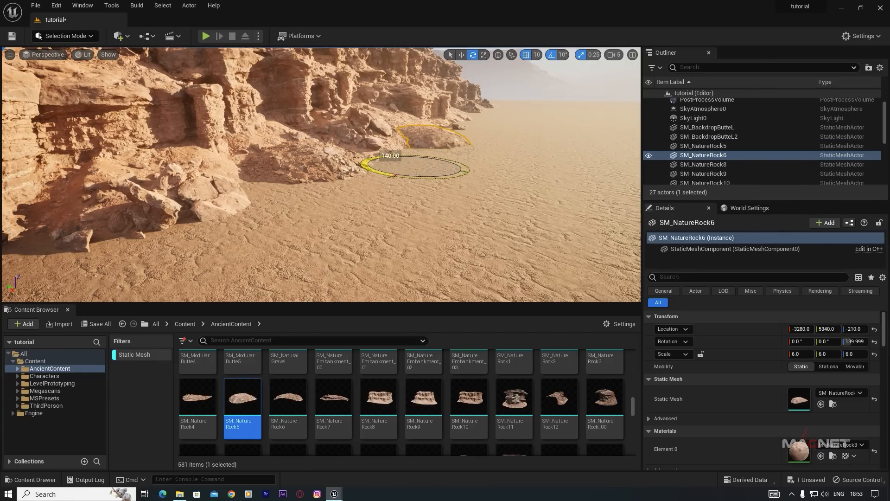
- Flatten the rotated rock copy to a Z scale of 2.5 and raise it to Z -60
{"action": "key", "text": "w"}
{"action": "right_click_drag", "start_coordinate": [467, 219], "coordinate": [283, 213]}
{"action": "mouse_move", "coordinate": [318, 212]}
{"action": "left_mouse_down"}
{"action": "mouse_move", "coordinate": [319, 187]}
{"action": "mouse_move", "coordinate": [331, 214]}
{"action": "left_mouse_up"}
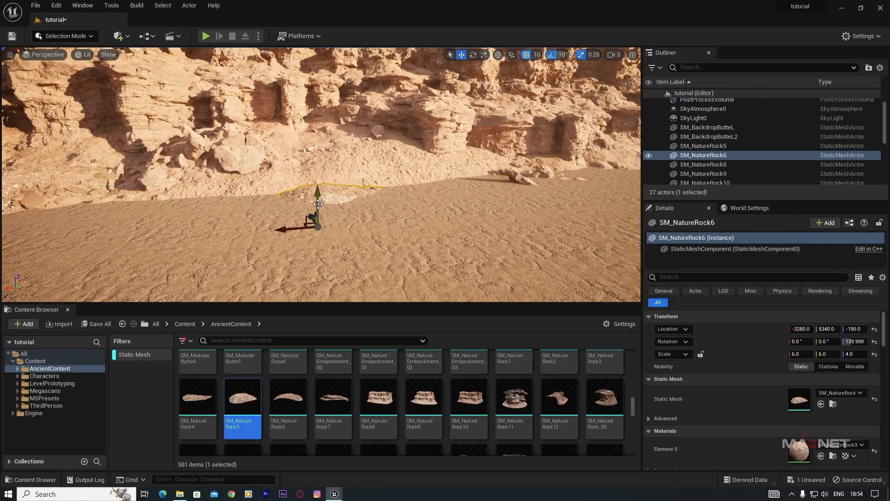
{"action": "left_click_drag", "start_coordinate": [319, 180], "coordinate": [322, 171]}
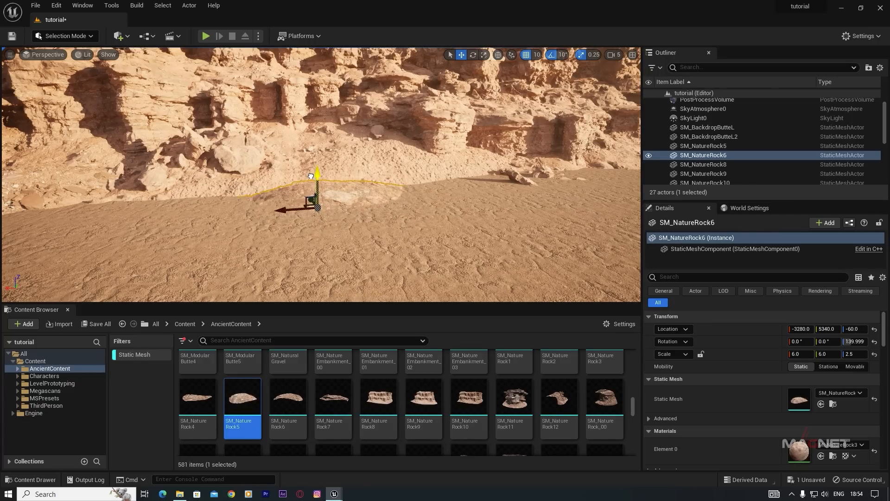
- Duplicate the flattened rock, position the copy along the cliff base, and clear the selection
{"action": "left_click_drag", "start_coordinate": [283, 205], "coordinate": [297, 237], "text": "alt"}
{"action": "key", "text": "s"}
{"action": "right_click_drag", "start_coordinate": [297, 237], "coordinate": [342, 213]}
{"action": "key", "text": "w"}
{"action": "left_click_drag", "start_coordinate": [330, 165], "coordinate": [319, 201]}
{"action": "right_click_drag", "start_coordinate": [393, 255], "coordinate": [415, 109]}
{"action": "left_click", "coordinate": [415, 109]}
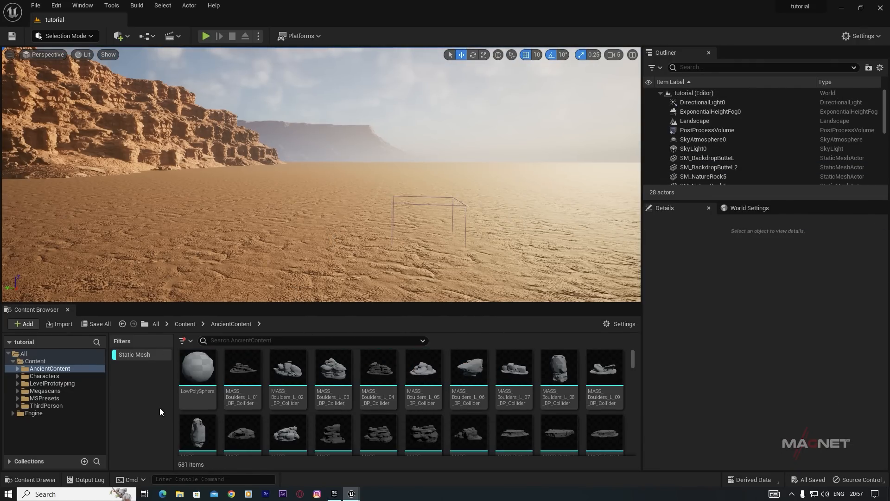
- Turn off the Static Mesh filter and browse the MASS assets in AncientContent's Geometry folder
{"action": "left_click", "coordinate": [130, 354]}
{"action": "left_click", "coordinate": [44, 369]}
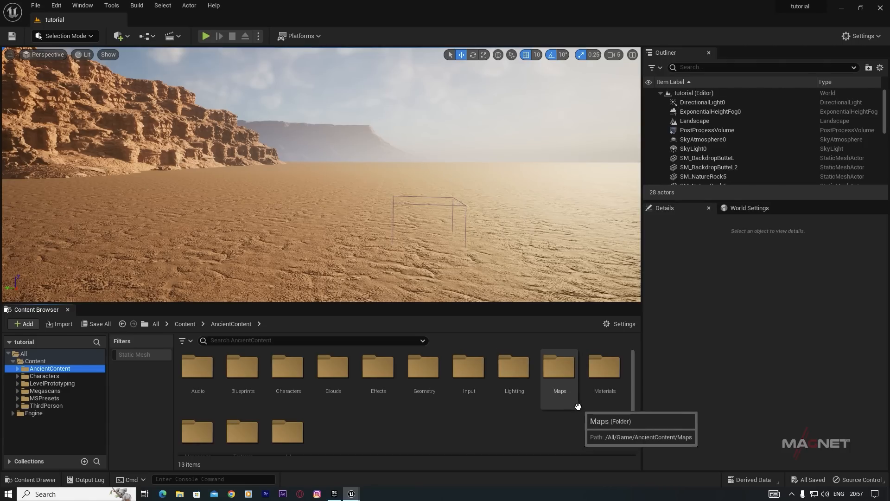
{"action": "double_click", "coordinate": [424, 373]}
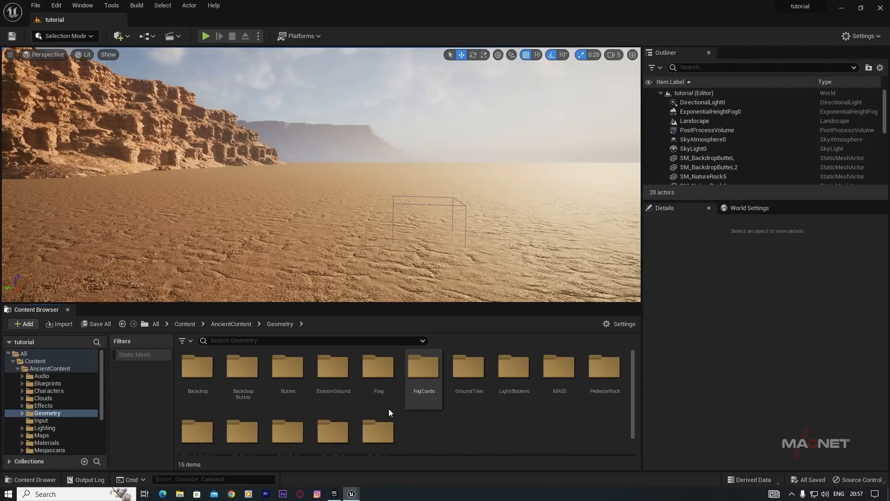
{"action": "double_click", "coordinate": [560, 372]}
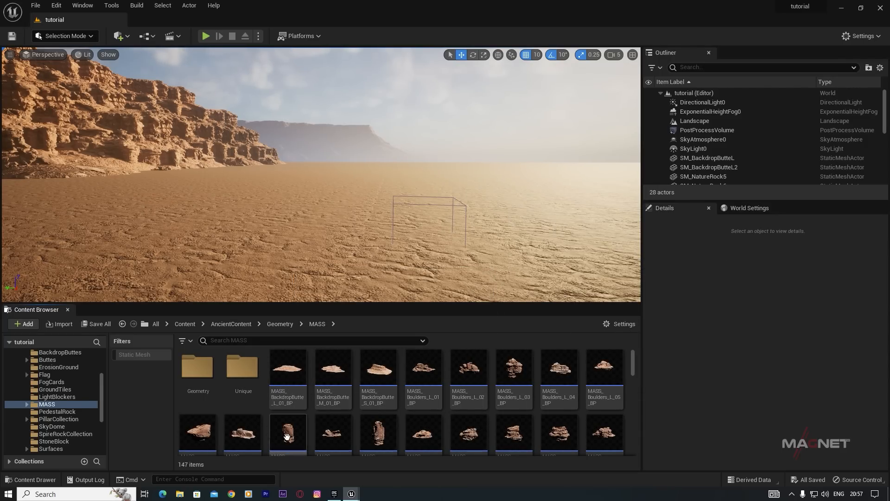
{"action": "scroll", "coordinate": [633, 357], "scroll_direction": "down", "scroll_amount": 5}
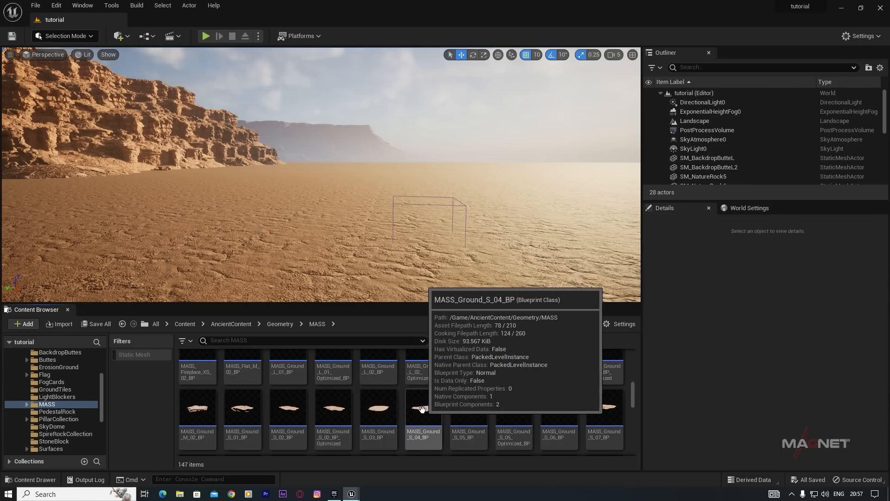
- Place MASS_Ground_S_04_BP on the foreground ground and lower it to Z 70
{"action": "mouse_move", "coordinate": [434, 439]}
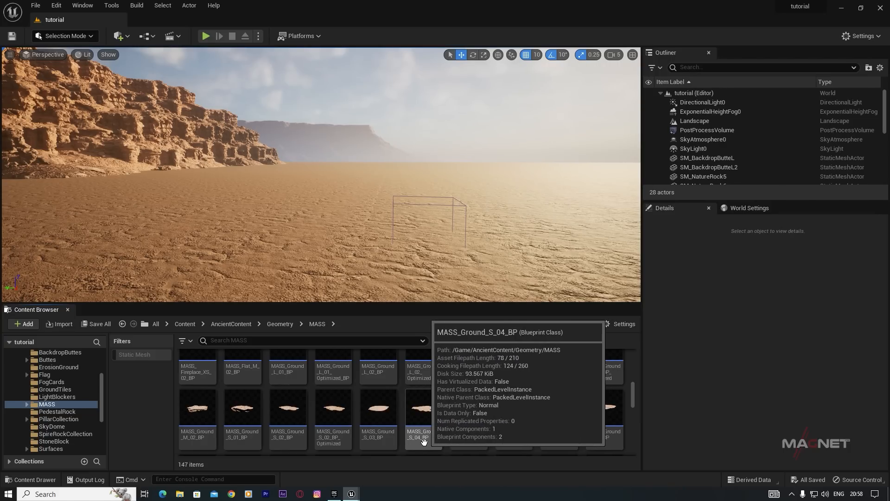
{"action": "left_click_drag", "start_coordinate": [422, 412], "coordinate": [356, 225]}
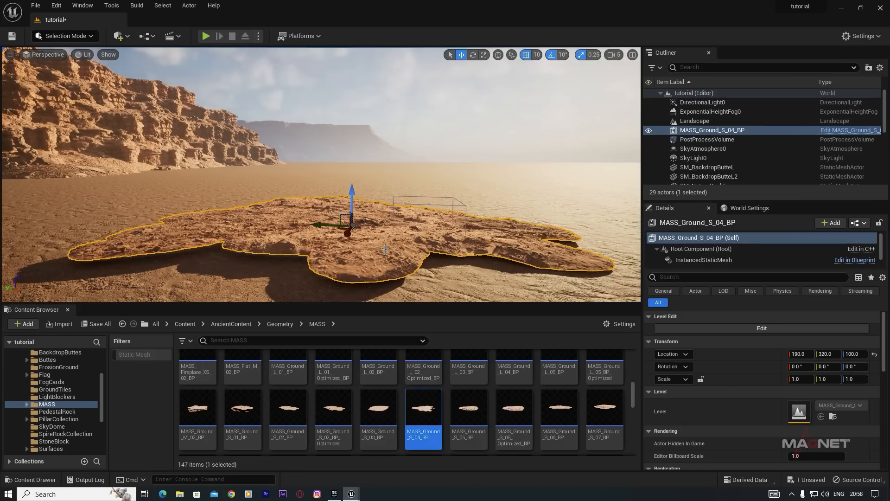
{"action": "left_click_drag", "start_coordinate": [353, 195], "coordinate": [353, 202]}
{"action": "key", "text": "w"}
{"action": "mouse_move", "coordinate": [389, 243]}
{"action": "right_mouse_down"}
{"action": "mouse_move", "coordinate": [400, 243]}
{"action": "mouse_move", "coordinate": [379, 244]}
{"action": "mouse_move", "coordinate": [404, 239]}
{"action": "right_mouse_up"}
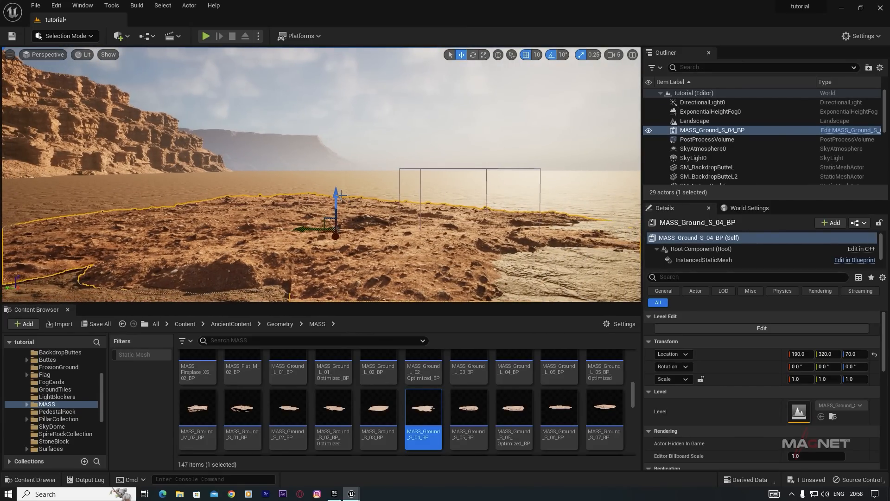
- Lower the rocky ground patch to about Z 60, turning off grid snapping to fine-tune its height
{"action": "mouse_move", "coordinate": [338, 196]}
{"action": "left_mouse_down"}
{"action": "mouse_move", "coordinate": [334, 170]}
{"action": "mouse_move", "coordinate": [336, 198]}
{"action": "left_mouse_up"}
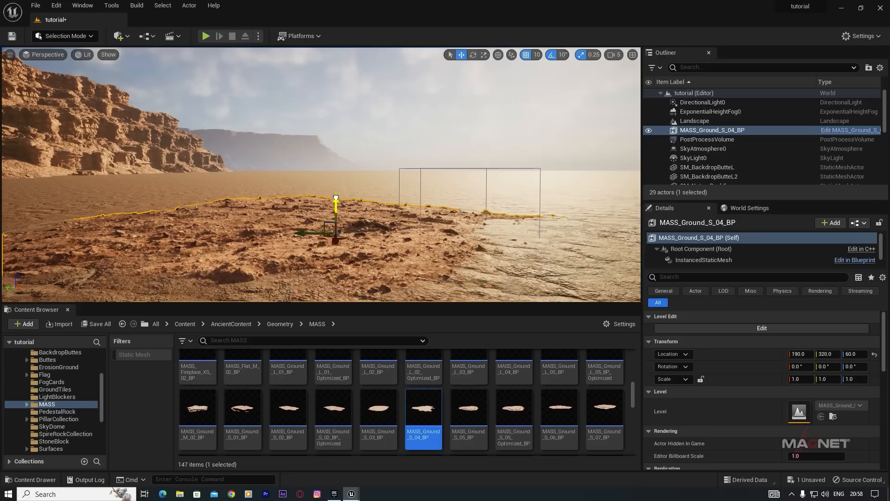
{"action": "left_click", "coordinate": [529, 53]}
{"action": "left_click_drag", "start_coordinate": [339, 202], "coordinate": [337, 200]}
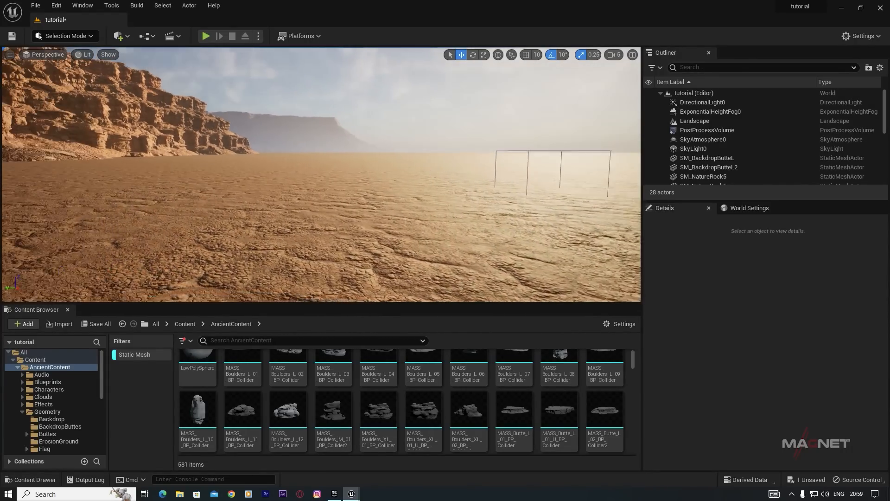
- Turn off the Static Mesh filter and open the MASS folder inside AncientContent's Geometry folder
{"action": "right_click_drag", "start_coordinate": [162, 119], "coordinate": [142, 115]}
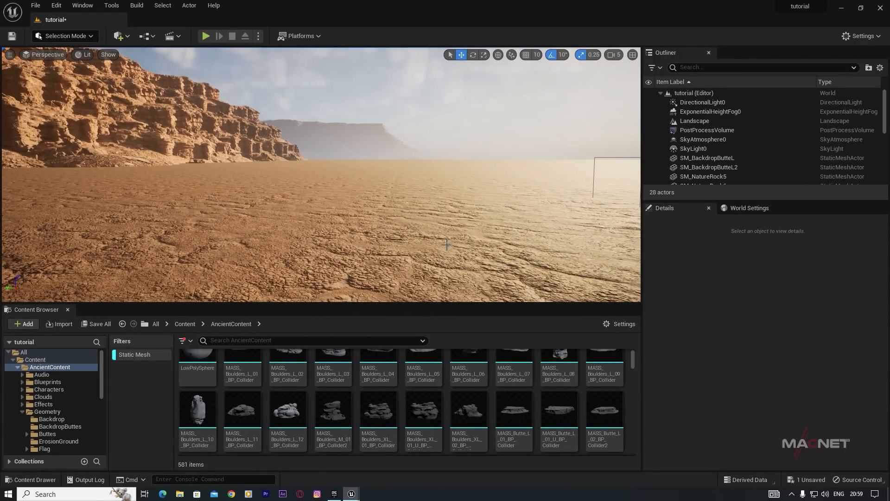
{"action": "right_click_drag", "start_coordinate": [446, 245], "coordinate": [640, 140]}
{"action": "right_click_drag", "start_coordinate": [424, 221], "coordinate": [571, 213]}
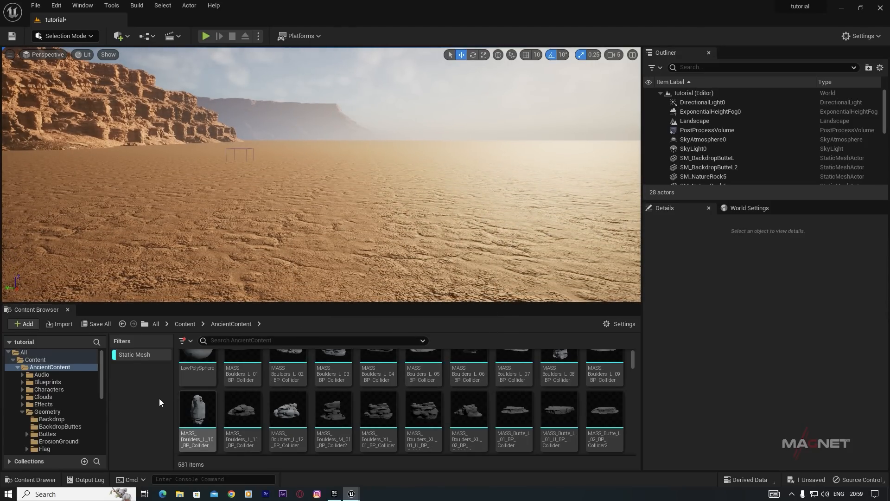
{"action": "left_click", "coordinate": [140, 355]}
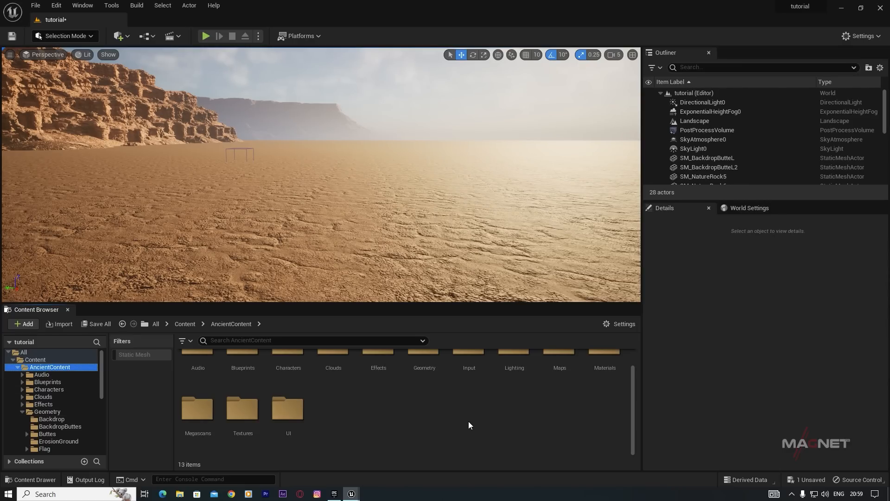
{"action": "scroll", "coordinate": [468, 421], "scroll_direction": "up", "scroll_amount": 1}
{"action": "left_click", "coordinate": [425, 367]}
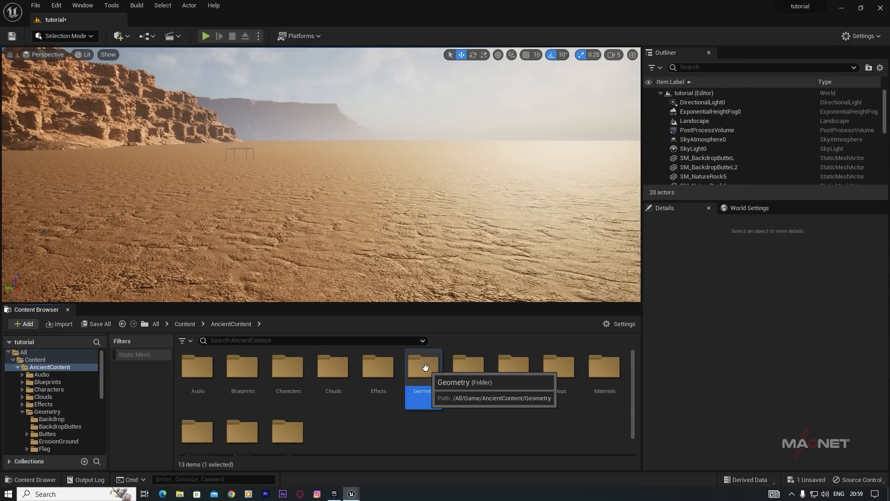
{"action": "double_click", "coordinate": [426, 367]}
{"action": "left_click", "coordinate": [554, 370]}
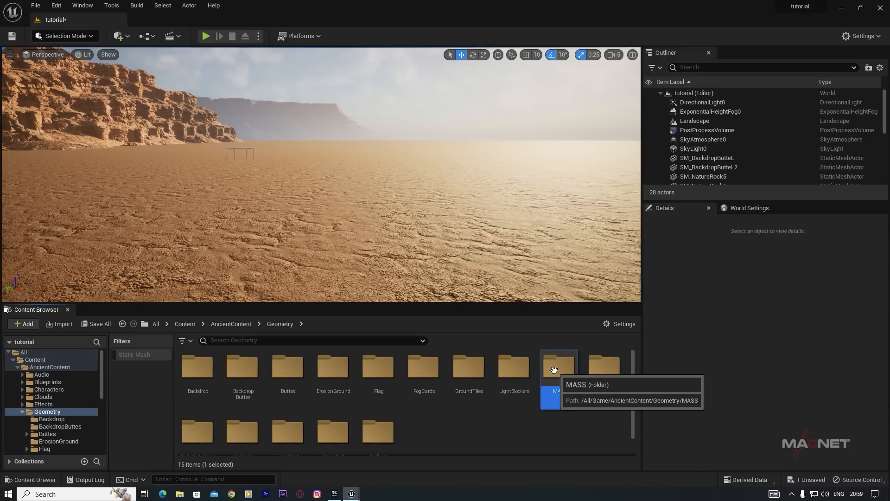
{"action": "double_click", "coordinate": [554, 369]}
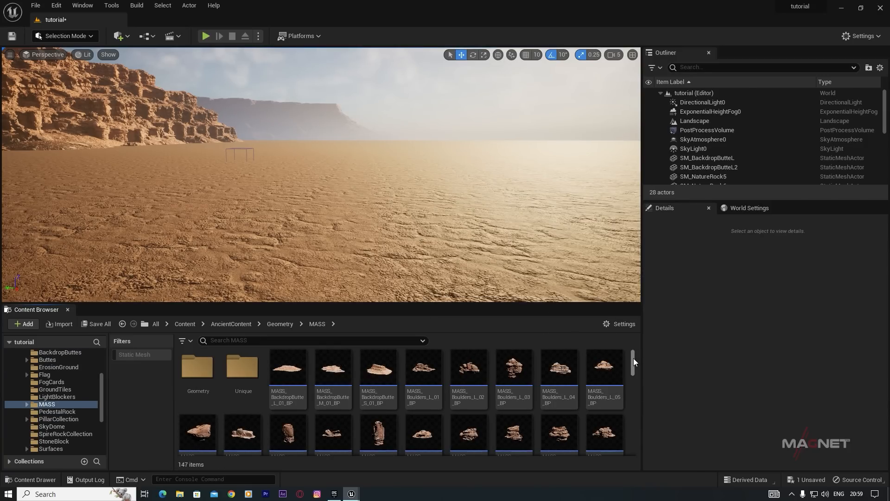
- Find Mass_Scree_L_05_BP among the MASS assets and place it on the open ground opposite the cliff
{"action": "left_click_drag", "start_coordinate": [633, 357], "coordinate": [635, 363]}
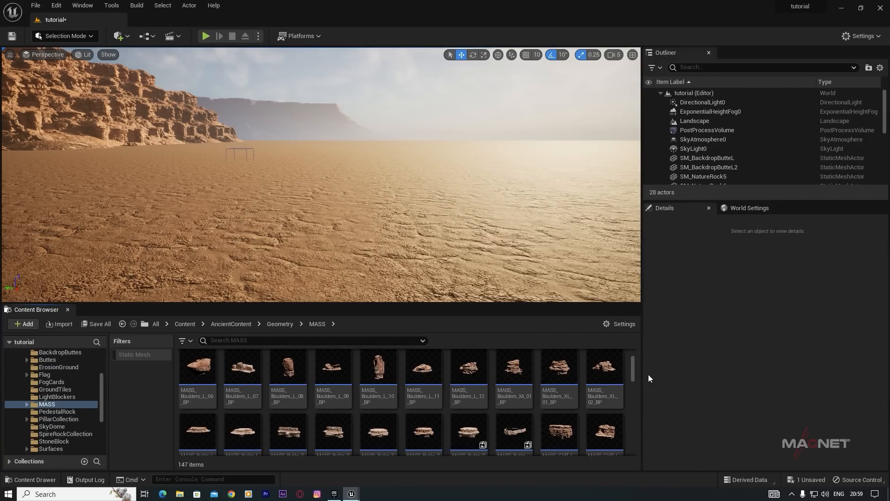
{"action": "left_click_drag", "start_coordinate": [632, 362], "coordinate": [632, 374]}
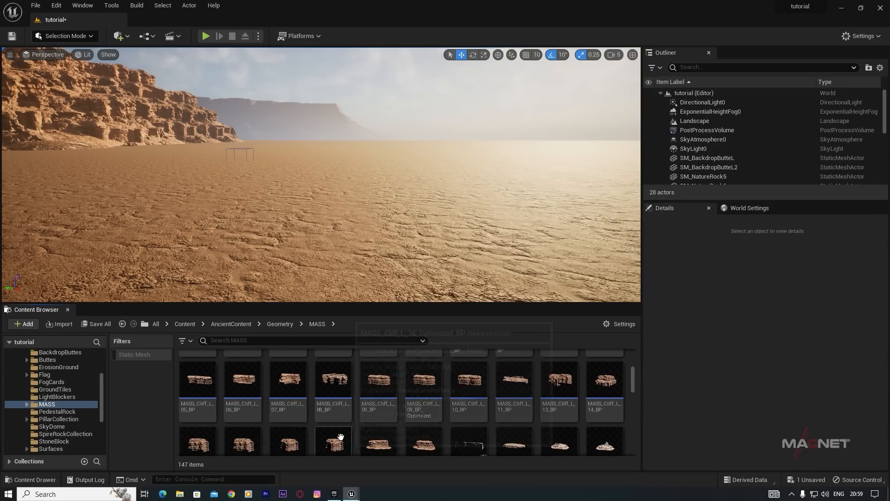
{"action": "scroll", "coordinate": [394, 389], "scroll_direction": "down", "scroll_amount": 5}
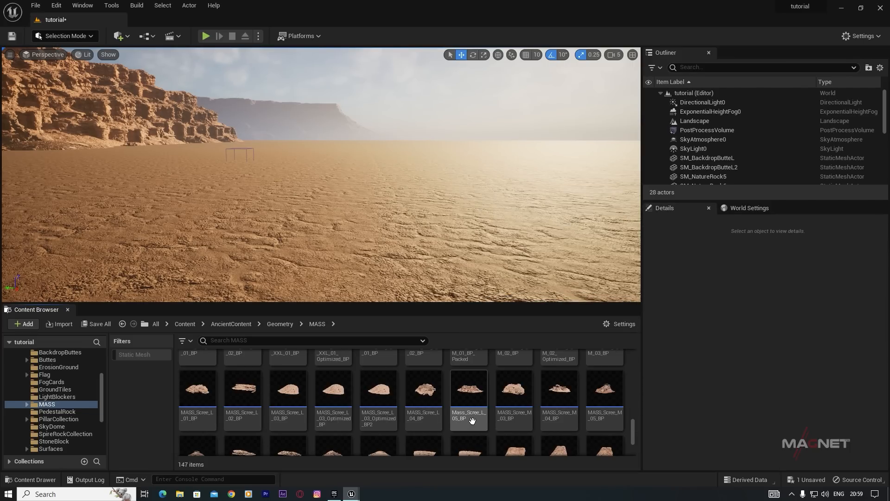
{"action": "left_click", "coordinate": [467, 408]}
{"action": "left_click_drag", "start_coordinate": [469, 233], "coordinate": [508, 189]}
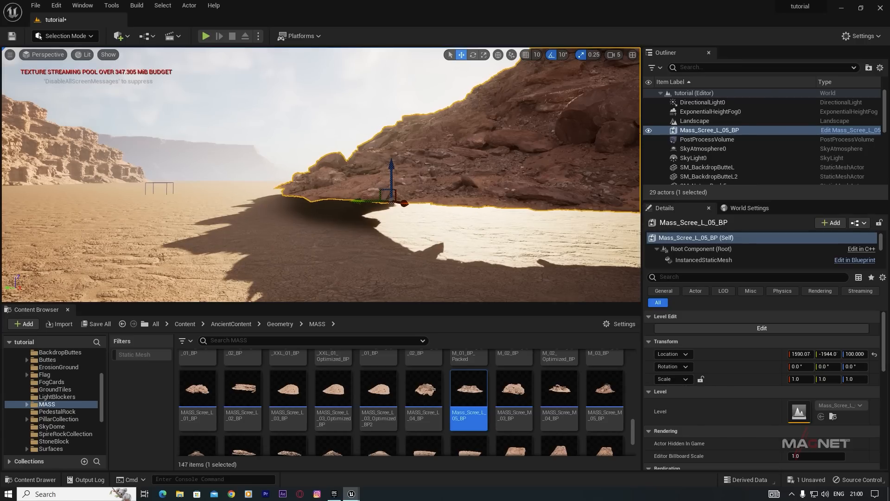
- Lower the scree mound into the ground to about Z -43
{"action": "right_click_drag", "start_coordinate": [321, 174], "coordinate": [398, 187]}
{"action": "key", "text": "s"}
{"action": "left_click_drag", "start_coordinate": [364, 172], "coordinate": [362, 194]}
{"action": "key", "text": "w"}
{"action": "mouse_move", "coordinate": [437, 217]}
{"action": "right_mouse_down"}
{"action": "mouse_move", "coordinate": [456, 224]}
{"action": "mouse_move", "coordinate": [438, 217]}
{"action": "right_mouse_up"}
{"action": "key", "text": "s"}
{"action": "scroll", "coordinate": [438, 216], "scroll_direction": "down", "scroll_amount": 5}
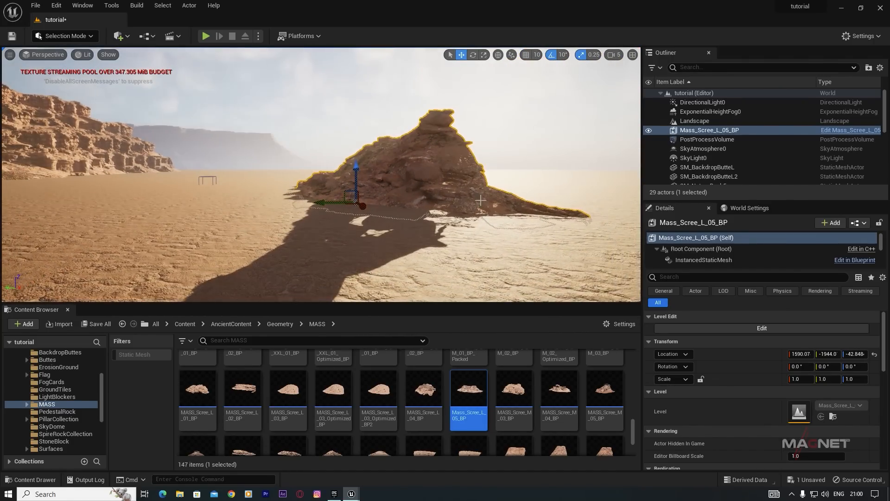
- Move the scree mound away from the open plain to about Y -3640 and scale it uniformly to 1.25
{"action": "left_click_drag", "start_coordinate": [323, 204], "coordinate": [378, 201]}
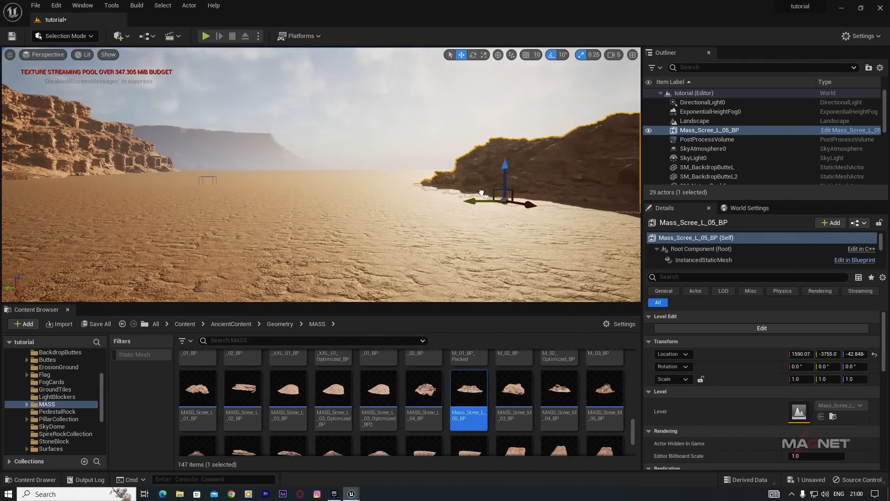
{"action": "mouse_move", "coordinate": [457, 237]}
{"action": "right_mouse_down"}
{"action": "mouse_move", "coordinate": [469, 233]}
{"action": "mouse_move", "coordinate": [447, 226]}
{"action": "right_mouse_up"}
{"action": "key", "text": "w"}
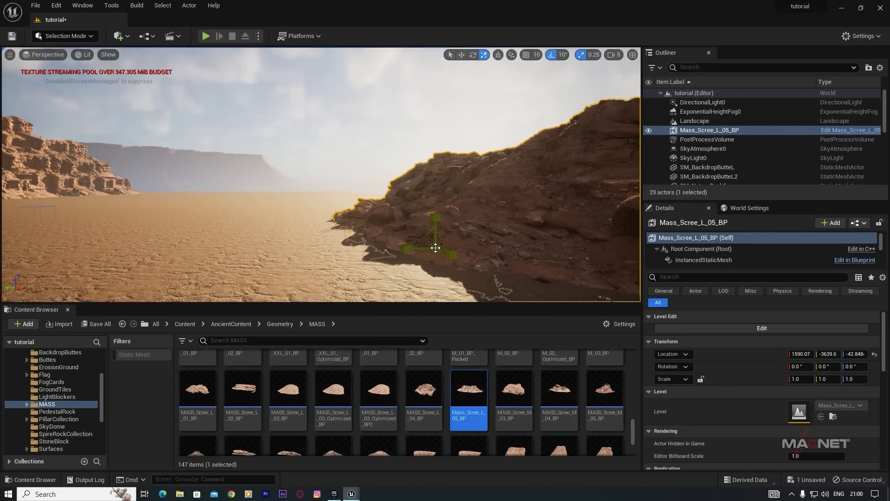
{"action": "left_click_drag", "start_coordinate": [436, 248], "coordinate": [447, 241]}
{"action": "key", "text": "s"}
{"action": "right_click_drag", "start_coordinate": [500, 237], "coordinate": [501, 248]}
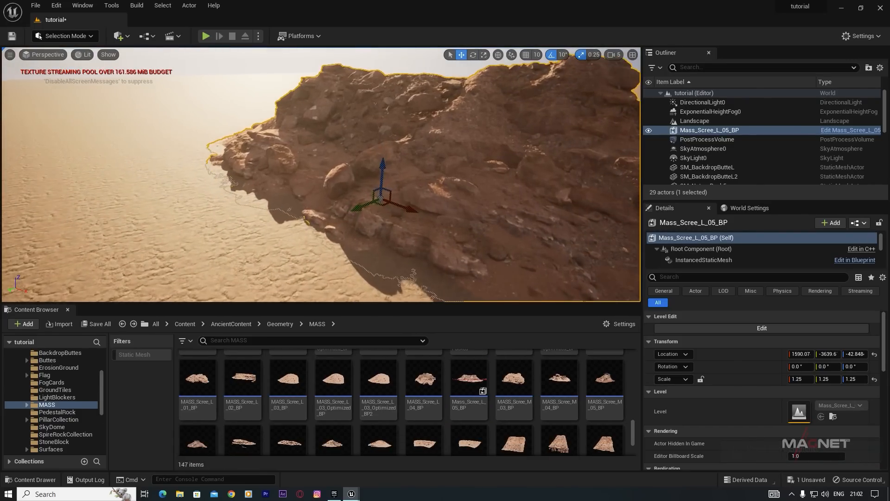
- Duplicate the scree mound and position the copy at its far end, at about X -1576, Y -3883
{"action": "right_click_drag", "start_coordinate": [379, 194], "coordinate": [399, 192]}
{"action": "right_click_drag", "start_coordinate": [465, 201], "coordinate": [445, 199]}
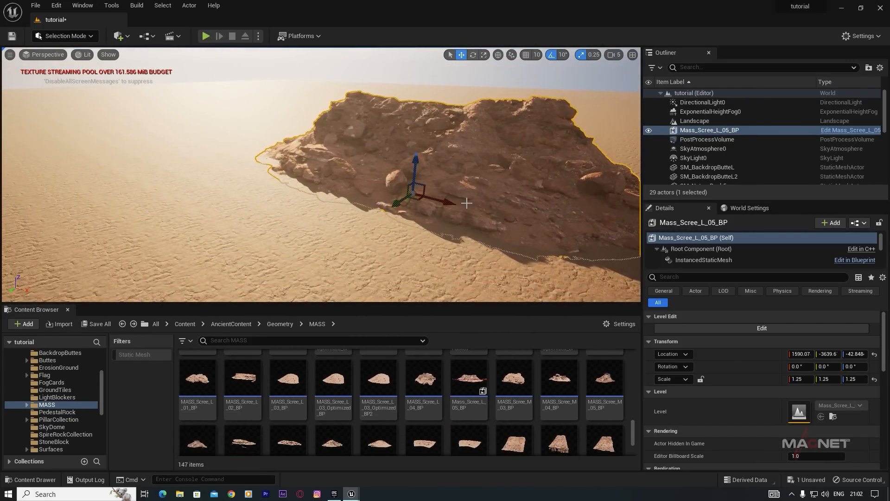
{"action": "left_click_drag", "start_coordinate": [448, 202], "coordinate": [259, 132], "text": "alt"}
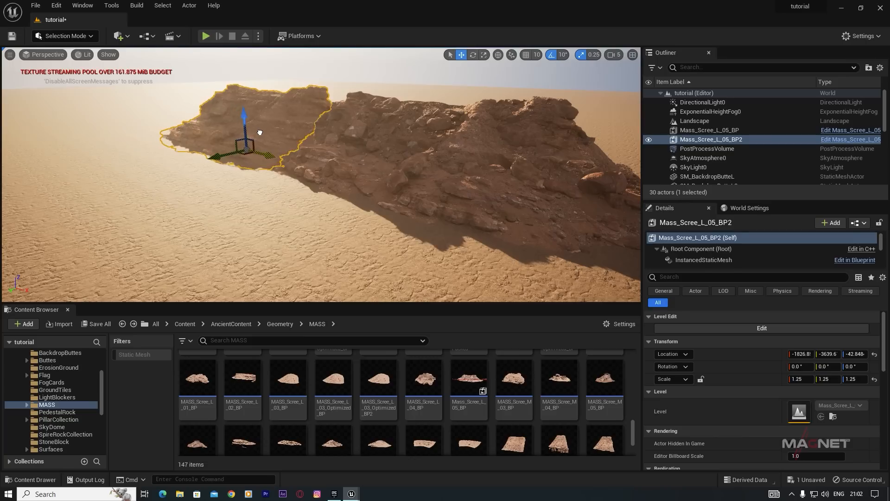
{"action": "left_click_drag", "start_coordinate": [228, 157], "coordinate": [239, 155]}
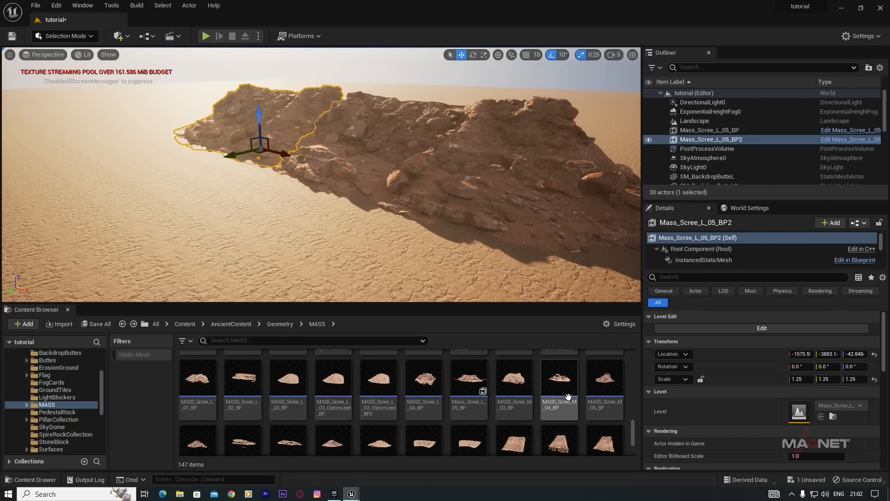
- Find MASS_Plateau_XXL_01_Optimized_BP among the MASS assets and place it beside the two scree mounds
{"action": "scroll", "coordinate": [496, 405], "scroll_direction": "down", "scroll_amount": 2}
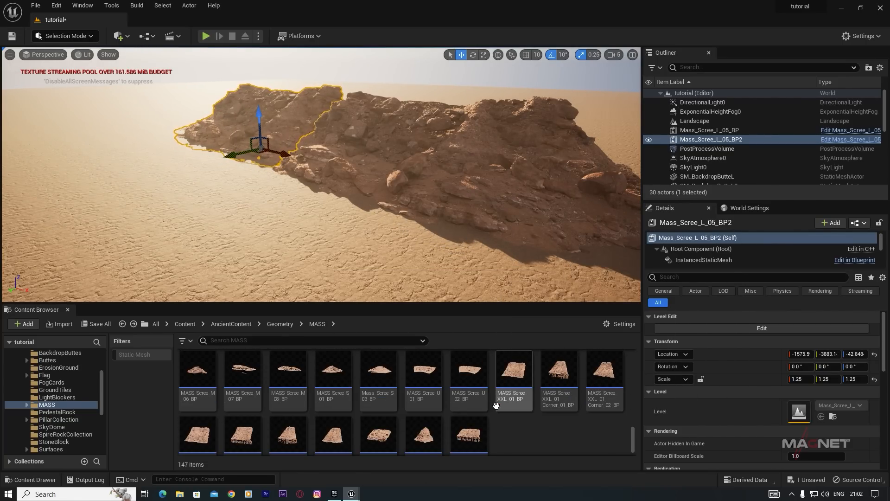
{"action": "scroll", "coordinate": [333, 388], "scroll_direction": "up", "scroll_amount": 5}
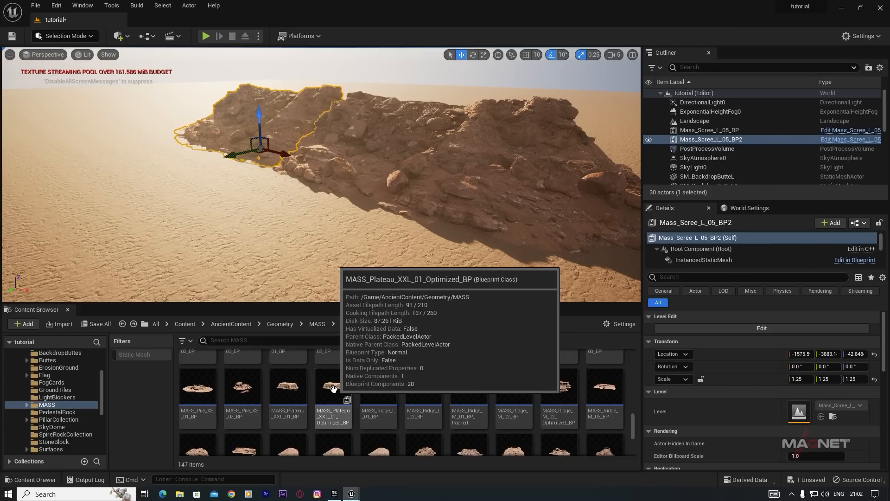
{"action": "left_click_drag", "start_coordinate": [337, 389], "coordinate": [204, 128]}
{"action": "right_click_drag", "start_coordinate": [345, 239], "coordinate": [264, 202]}
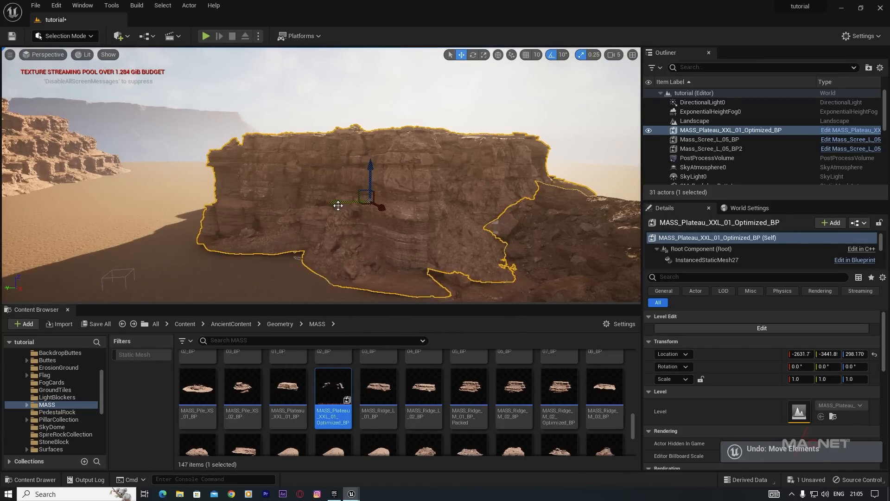
- Move the plateau behind the scree mounds to about Y -6596 and lower it to about Z -243
{"action": "left_click_drag", "start_coordinate": [337, 204], "coordinate": [478, 175]}
{"action": "right_click_drag", "start_coordinate": [479, 236], "coordinate": [526, 234]}
{"action": "right_click_drag", "start_coordinate": [342, 135], "coordinate": [342, 132]}
{"action": "left_click_drag", "start_coordinate": [351, 129], "coordinate": [355, 153]}
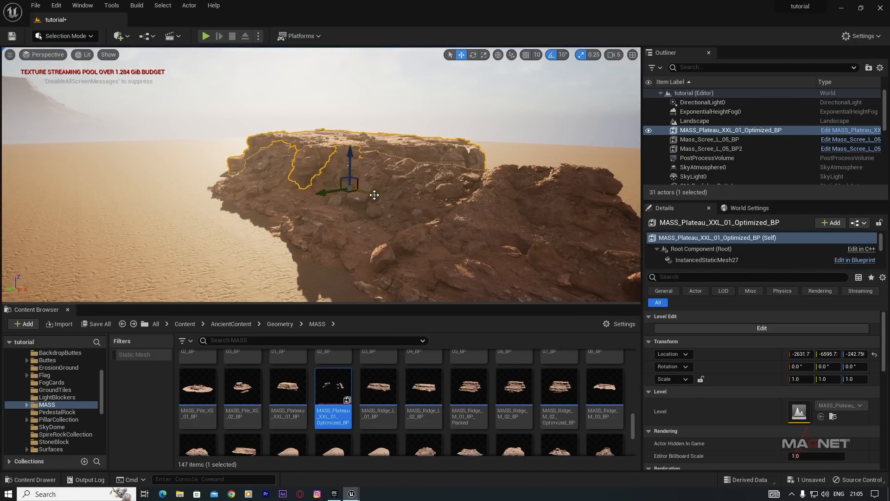
- Duplicate the plateau, position the copy at about X 601, Y -6171 to extend the rock wall, and clear the selection
{"action": "left_click_drag", "start_coordinate": [374, 194], "coordinate": [434, 220], "text": "alt"}
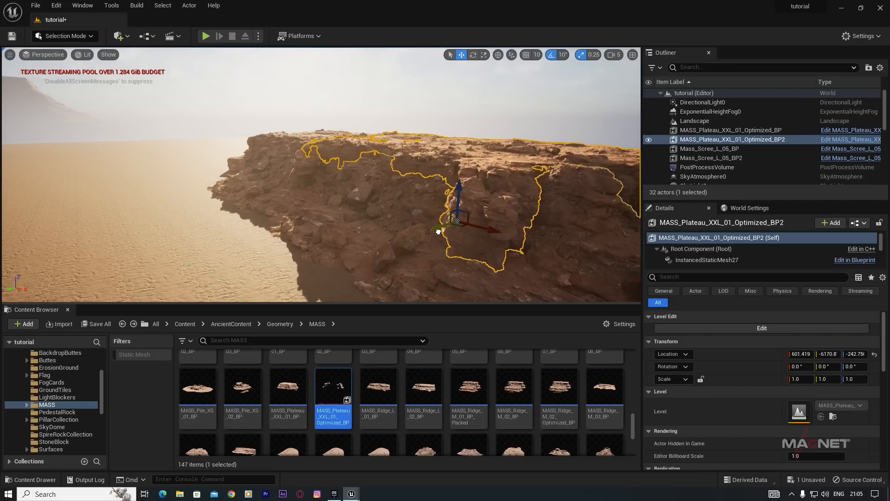
{"action": "key", "text": "Escape"}
{"action": "right_click_drag", "start_coordinate": [321, 139], "coordinate": [283, 139]}
{"action": "mouse_move", "coordinate": [421, 178]}
{"action": "right_mouse_down"}
{"action": "mouse_move", "coordinate": [435, 183]}
{"action": "mouse_move", "coordinate": [420, 178]}
{"action": "right_mouse_up"}
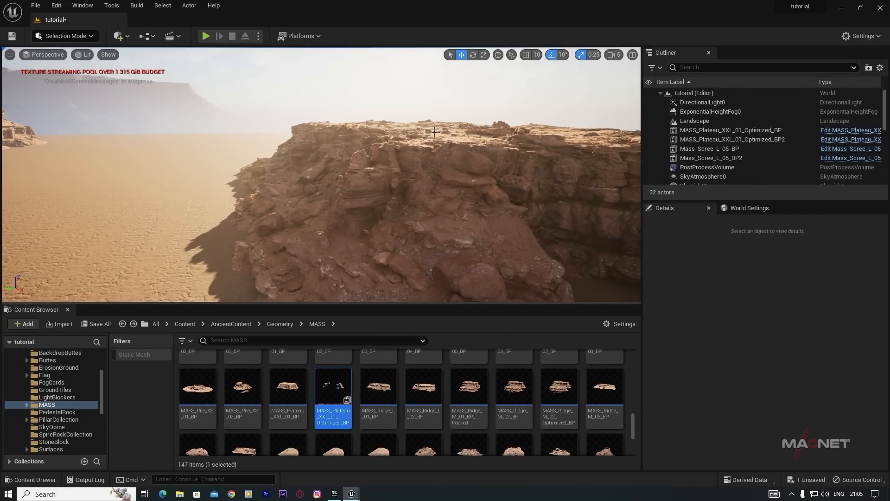
- Duplicate the first scree mound and set the copy on top of the plateau at about Y -6217, Z 846
{"action": "left_click", "coordinate": [326, 201]}
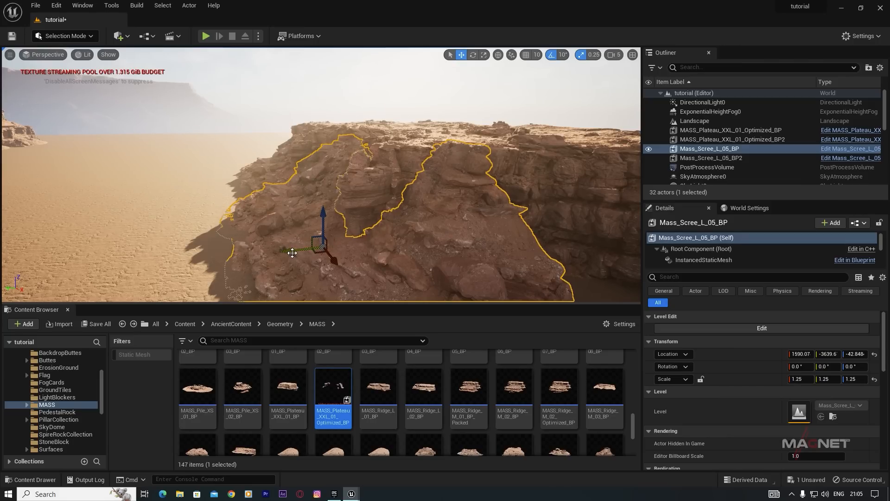
{"action": "left_click_drag", "start_coordinate": [293, 250], "coordinate": [392, 230], "text": "alt"}
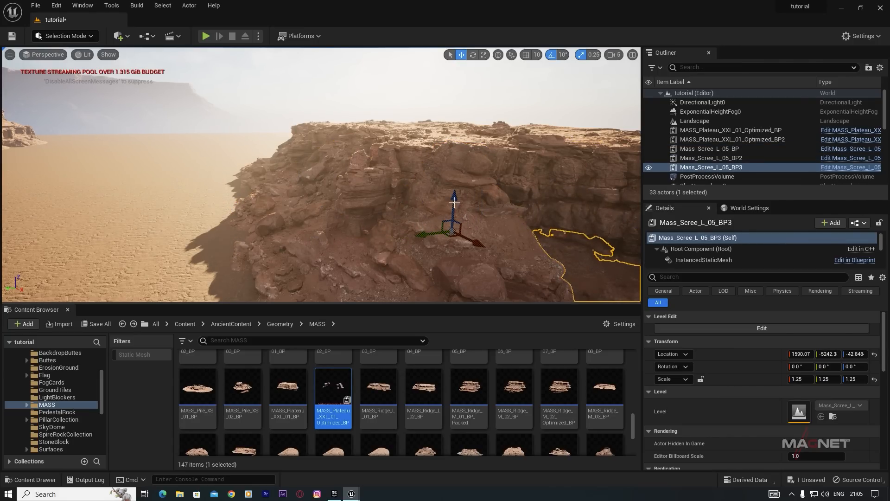
{"action": "left_click_drag", "start_coordinate": [460, 165], "coordinate": [462, 132]}
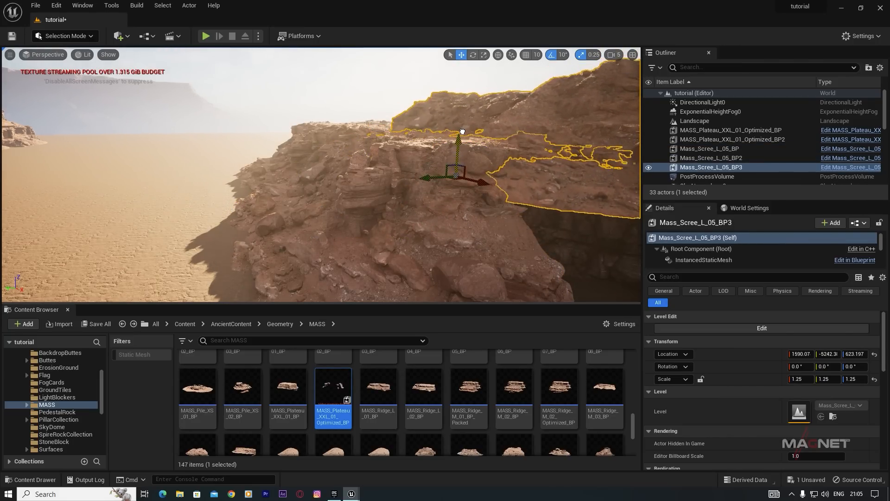
{"action": "right_click_drag", "start_coordinate": [449, 213], "coordinate": [372, 209]}
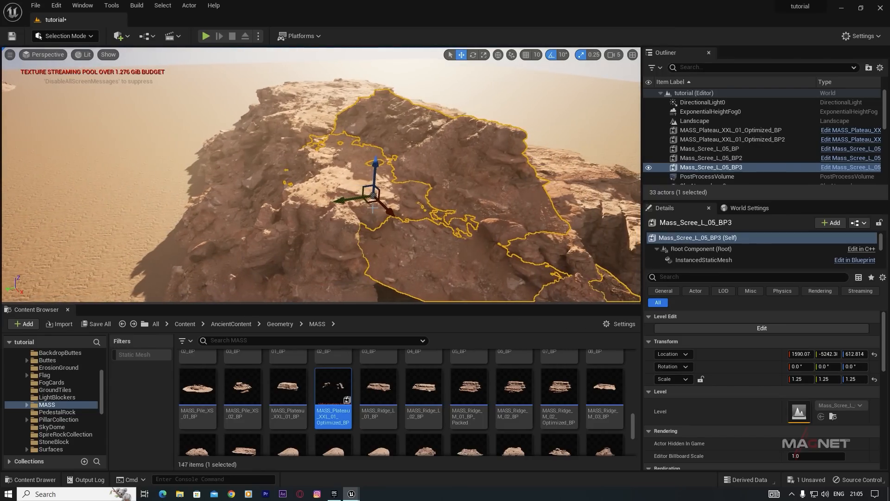
{"action": "left_click_drag", "start_coordinate": [340, 199], "coordinate": [403, 188]}
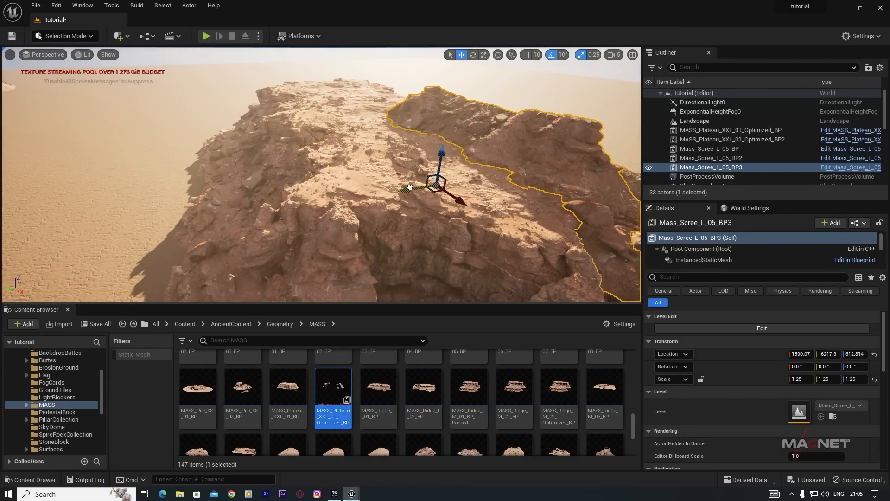
{"action": "left_click_drag", "start_coordinate": [448, 132], "coordinate": [457, 136]}
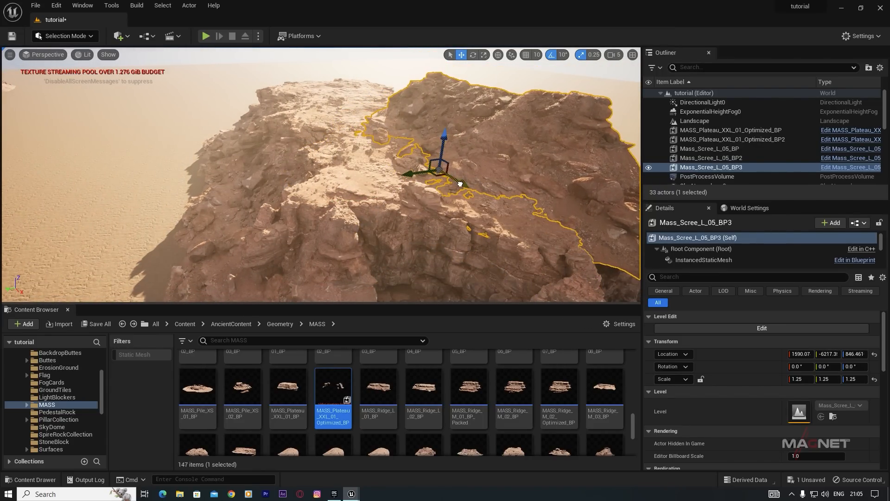
- Duplicate the raised scree mound along the plateau top, moving the copy to about X -1451
{"action": "left_click_drag", "start_coordinate": [460, 183], "coordinate": [348, 118], "text": "alt"}
{"action": "right_click_drag", "start_coordinate": [359, 172], "coordinate": [341, 141]}
{"action": "key", "text": "w"}
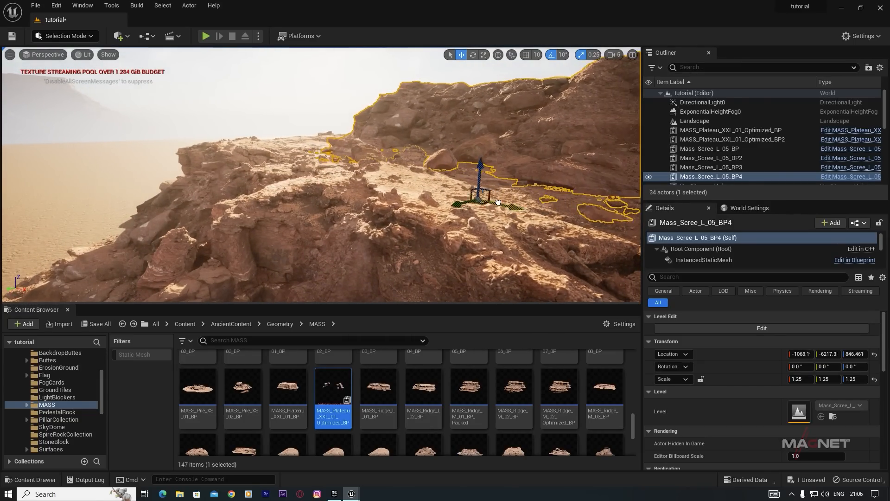
{"action": "key", "text": "w"}
{"action": "right_click_drag", "start_coordinate": [323, 224], "coordinate": [311, 193]}
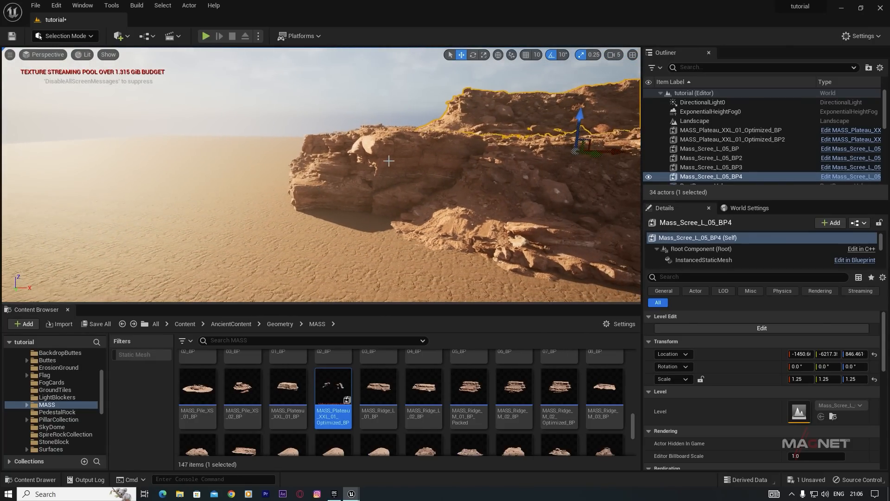
{"action": "left_click", "coordinate": [398, 202]}
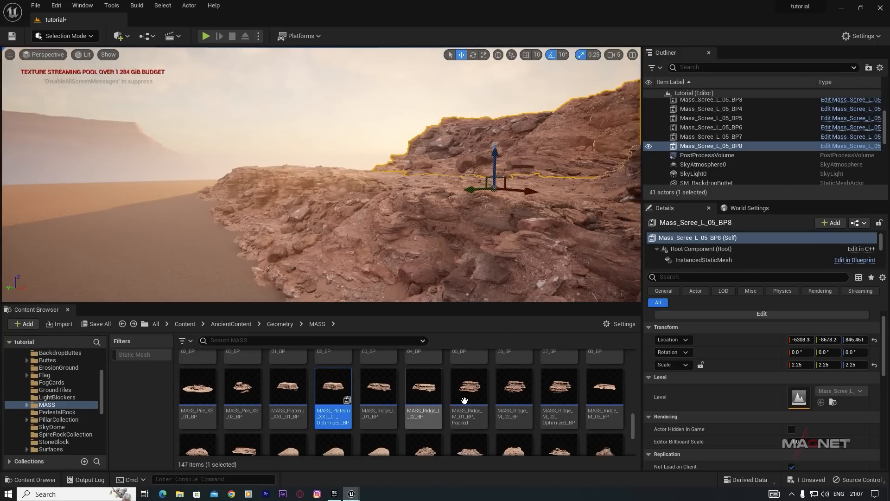
- Find MASS_Scree_M_04_BP among the MASS assets and place it on the rock slope below the upper scree
{"action": "scroll", "coordinate": [297, 398], "scroll_direction": "down", "scroll_amount": 2}
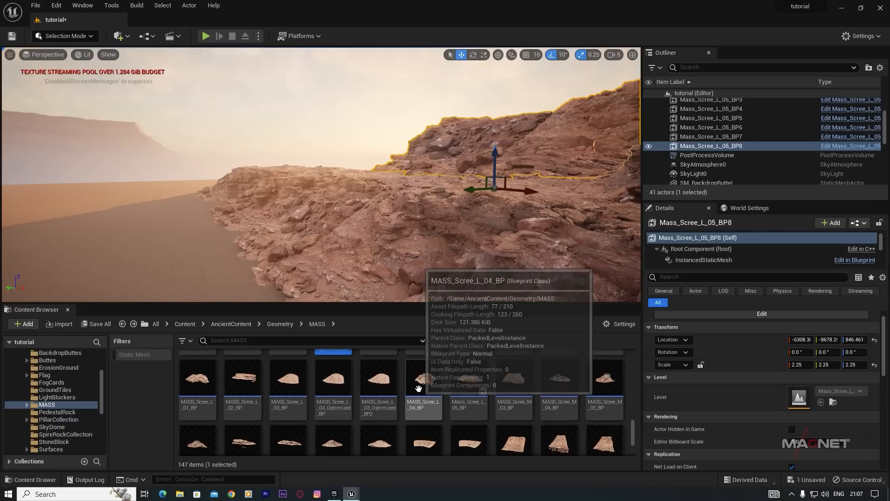
{"action": "left_click", "coordinate": [566, 381]}
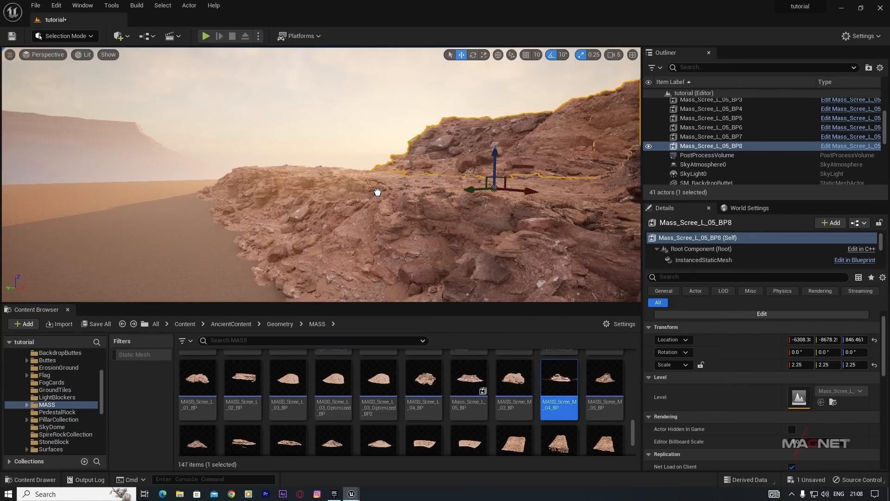
{"action": "left_click_drag", "start_coordinate": [374, 200], "coordinate": [372, 208]}
{"action": "key", "text": "w"}
{"action": "right_click_drag", "start_coordinate": [372, 208], "coordinate": [375, 223]}
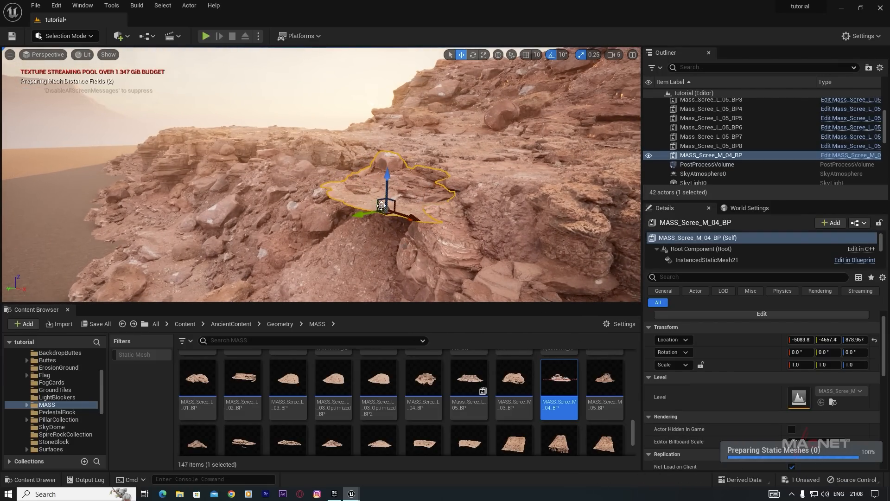
- Scale the MASS_Scree_M_04_BP mound to 3.0, move it to about X -9007, Y -6757, Z 851, and clear the selection
{"action": "left_click_drag", "start_coordinate": [386, 211], "coordinate": [567, 150]}
{"action": "left_click_drag", "start_coordinate": [602, 174], "coordinate": [337, 135]}
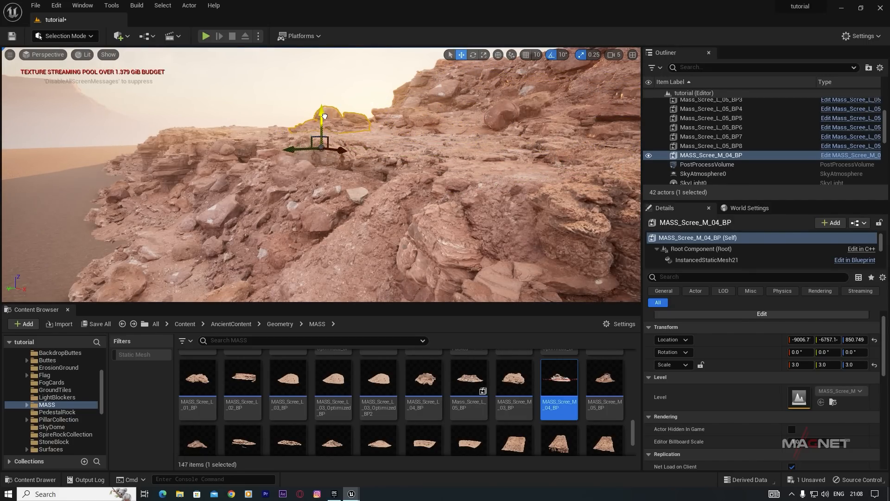
{"action": "left_click", "coordinate": [330, 89]}
- Duplicate the MASS_Scree_M_04_BP mound at scale 6.0, move the copy to about X -11744, Z 395, and clear the selection
{"action": "key", "text": "w"}
{"action": "right_click_drag", "start_coordinate": [353, 193], "coordinate": [356, 143]}
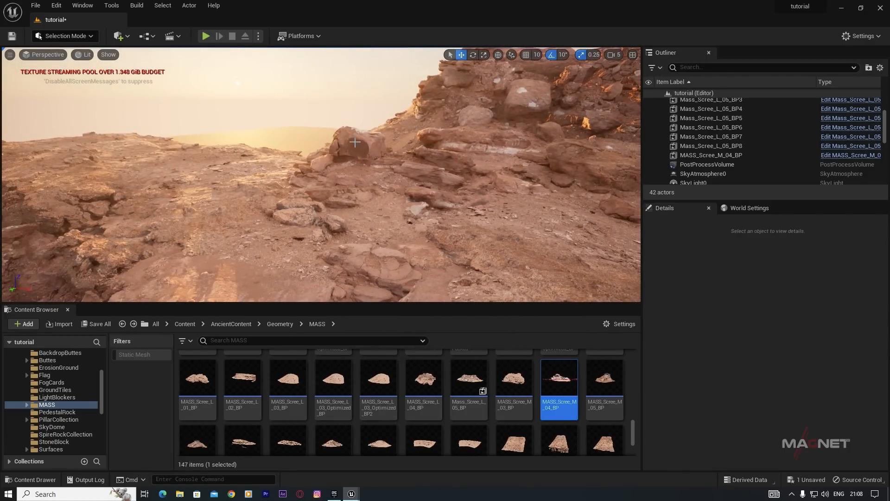
{"action": "left_click", "coordinate": [368, 166]}
{"action": "left_click_drag", "start_coordinate": [411, 234], "coordinate": [185, 181], "text": "alt"}
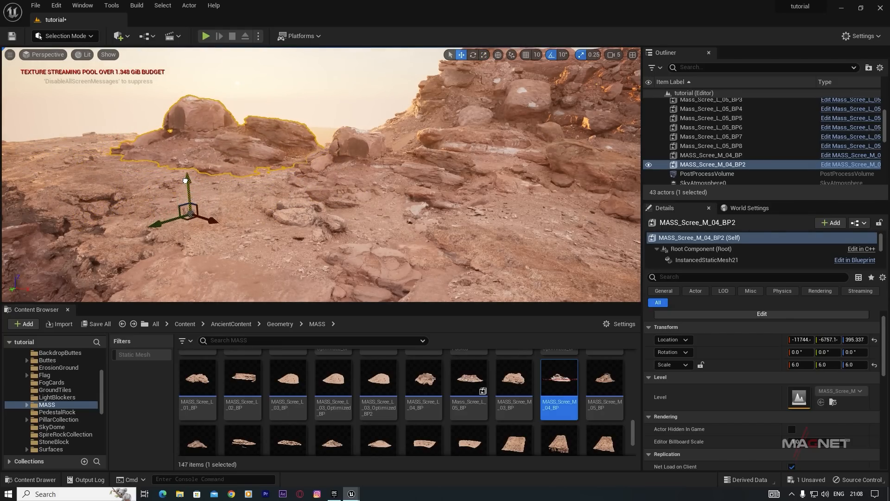
{"action": "key", "text": "Escape"}
- Find MASS_Ground_S_11_BP among the MASS assets and place it on the cracked-mud floor between the cliffs
{"action": "right_click_drag", "start_coordinate": [187, 180], "coordinate": [33, 174]}
{"action": "right_click_drag", "start_coordinate": [333, 228], "coordinate": [251, 223]}
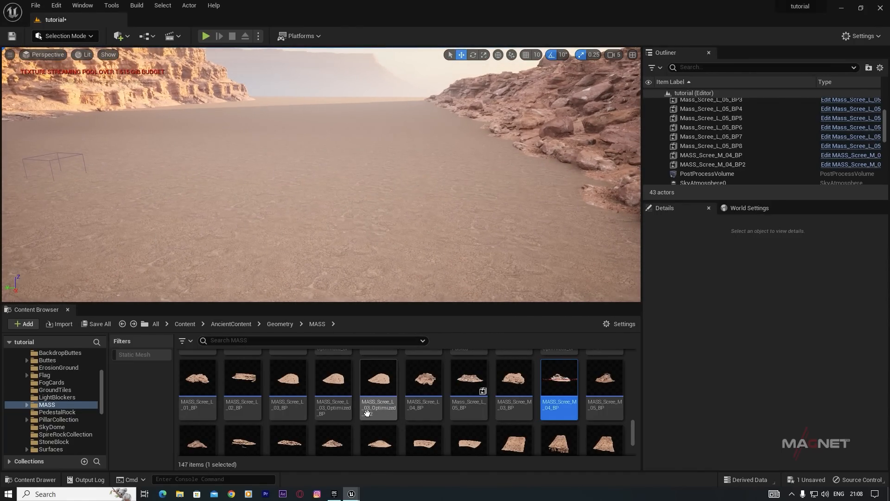
{"action": "scroll", "coordinate": [462, 432], "scroll_direction": "up", "scroll_amount": 5}
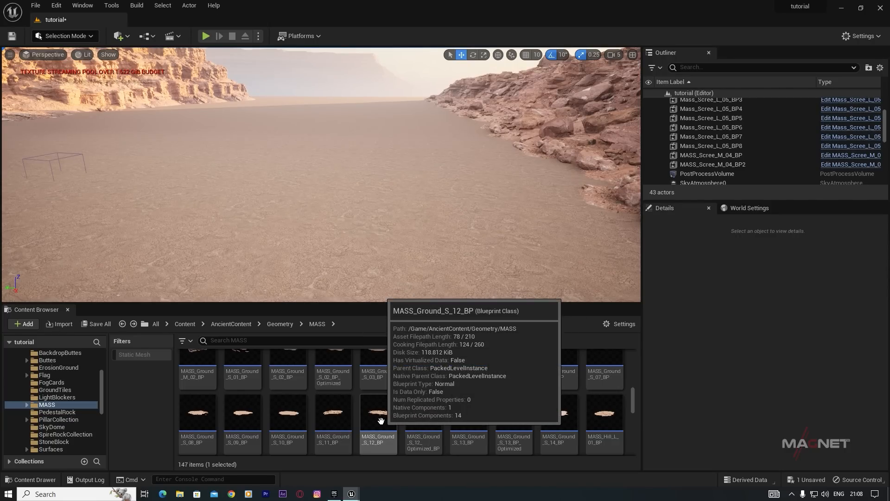
{"action": "left_click", "coordinate": [337, 417]}
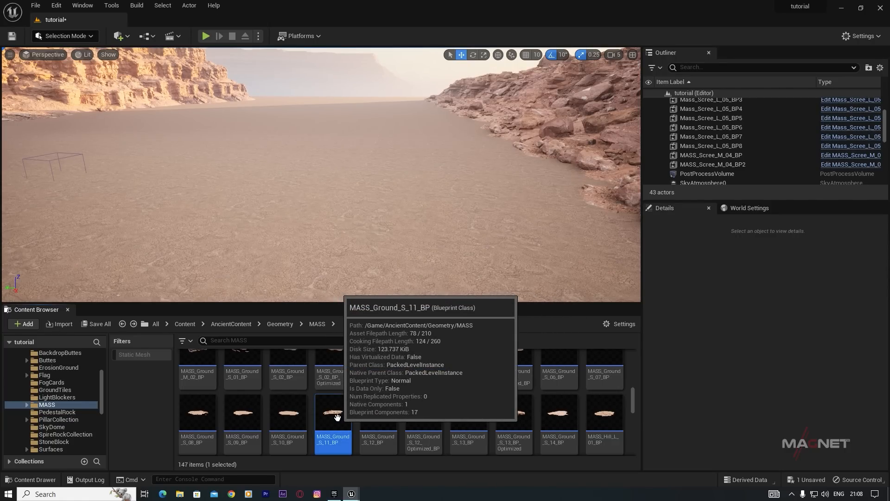
{"action": "left_click_drag", "start_coordinate": [337, 417], "coordinate": [210, 208]}
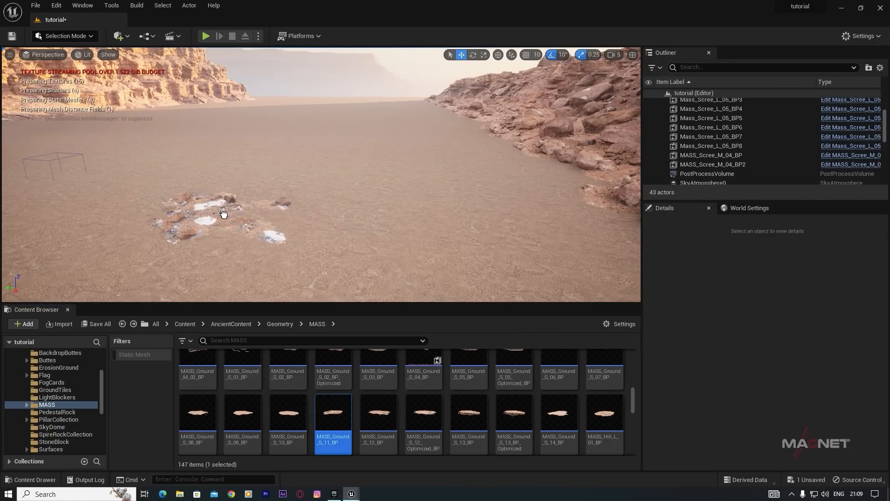
{"action": "left_click_drag", "start_coordinate": [211, 208], "coordinate": [211, 214]}
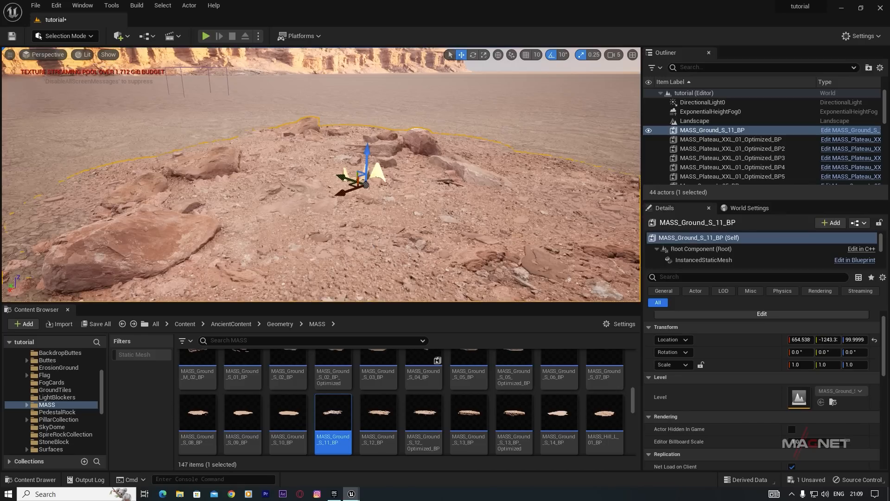
- Scale the MASS_Ground_S_11_BP patch uniformly to 1.75
{"action": "right_click_drag", "start_coordinate": [321, 175], "coordinate": [222, 183]}
{"action": "key", "text": "r"}
{"action": "left_click_drag", "start_coordinate": [359, 151], "coordinate": [376, 144]}
{"action": "right_click_drag", "start_coordinate": [359, 151], "coordinate": [371, 120]}
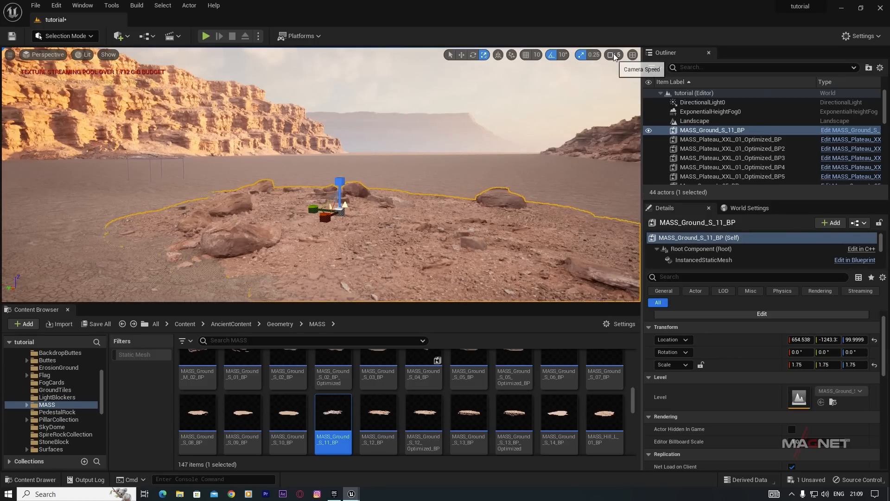
- Set the viewport camera speed to 3 and lower the MASS_Ground_S_11_BP patch to about Z 98.9
{"action": "left_click", "coordinate": [614, 56]}
{"action": "left_click_drag", "start_coordinate": [643, 76], "coordinate": [636, 76]}
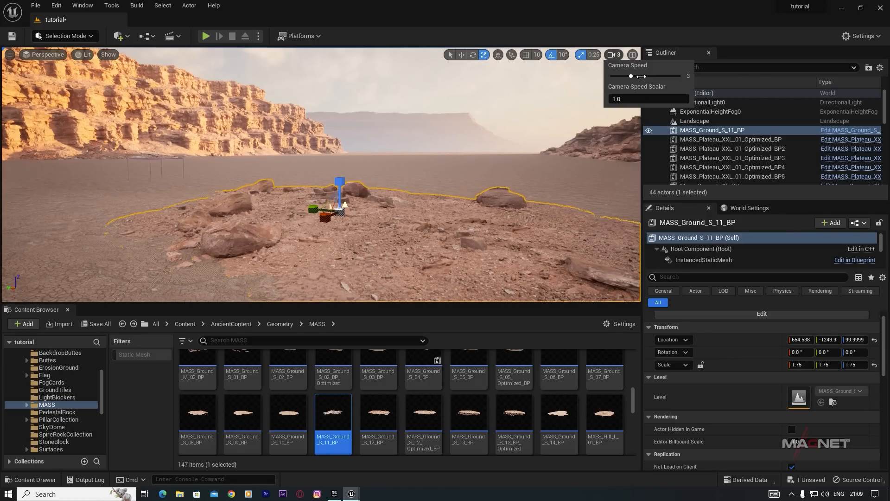
{"action": "left_click", "coordinate": [380, 218]}
{"action": "key", "text": "w"}
{"action": "left_click_drag", "start_coordinate": [340, 178], "coordinate": [340, 178]}
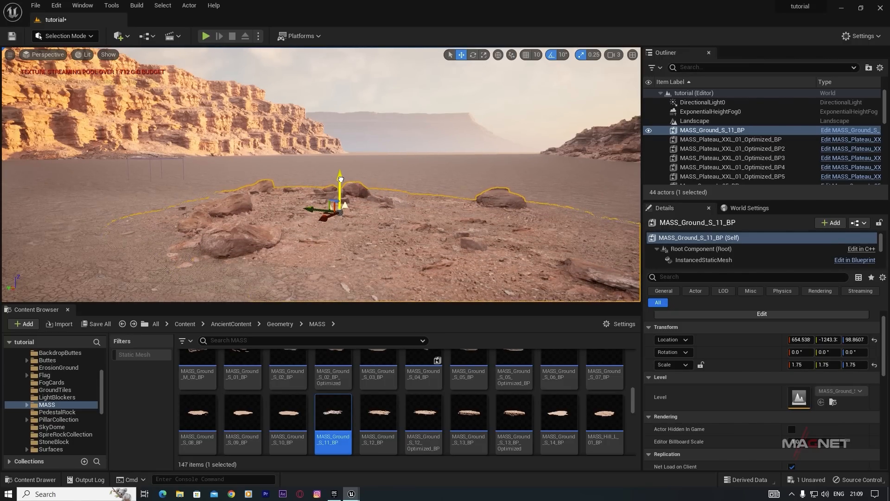
- Place MASS_Ground_S_09_BP on the mud floor near the first ground patch and scale it uniformly to 1.5
{"action": "right_click_drag", "start_coordinate": [417, 241], "coordinate": [418, 253]}
{"action": "key", "text": "s"}
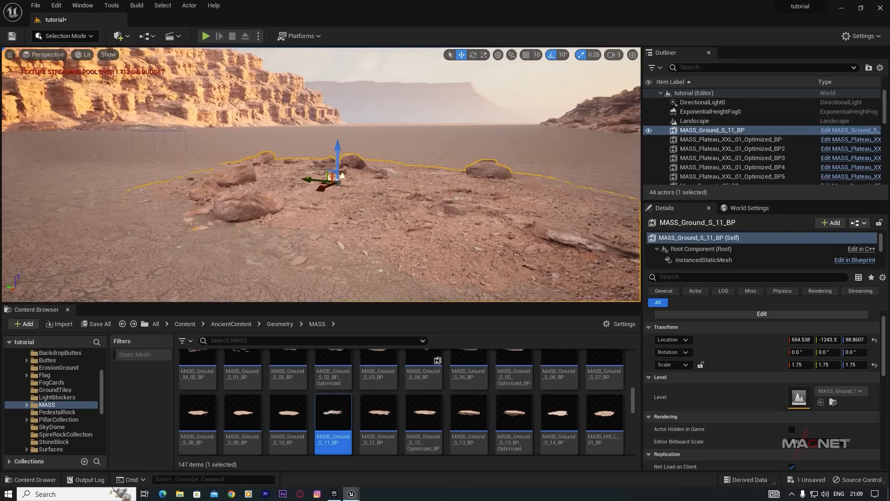
{"action": "left_click", "coordinate": [246, 413]}
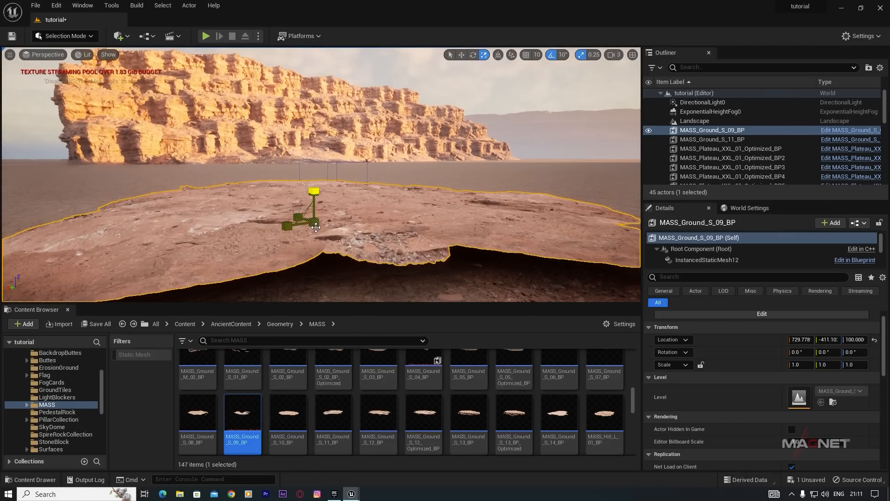
{"action": "left_click_drag", "start_coordinate": [313, 191], "coordinate": [332, 230]}
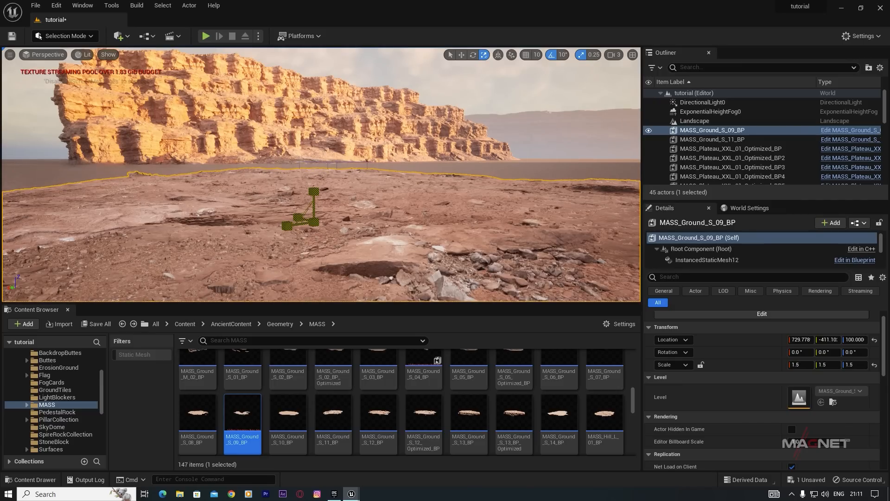
- Move the MASS_Ground_S_09_BP patch farther away to about Y 1078 and sink it to about Z 15
{"action": "key", "text": "w"}
{"action": "left_click_drag", "start_coordinate": [316, 187], "coordinate": [316, 225]}
{"action": "right_click_drag", "start_coordinate": [430, 231], "coordinate": [411, 224]}
{"action": "key", "text": "a"}
{"action": "left_click_drag", "start_coordinate": [370, 202], "coordinate": [135, 153]}
- Scale the MASS_Ground_S_09_BP patch uniformly to 3.75 and lower it to about Z -117
{"action": "key", "text": "e"}
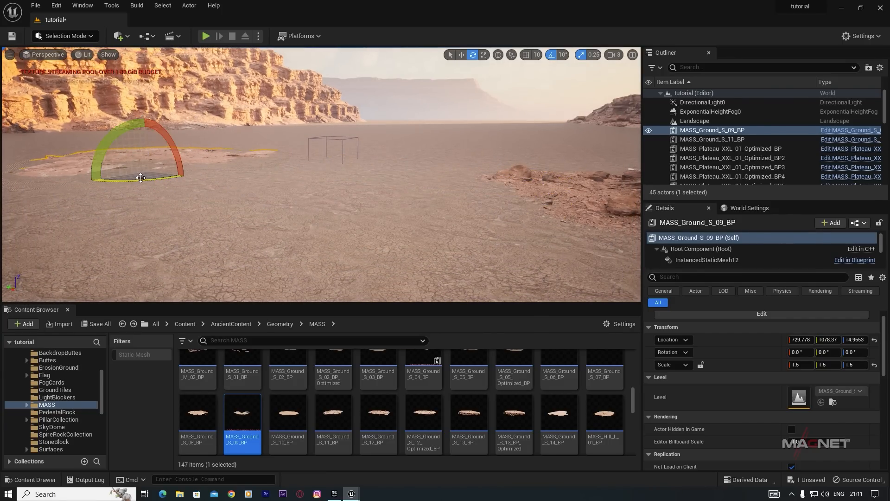
{"action": "key", "text": "r"}
{"action": "left_click_drag", "start_coordinate": [146, 140], "coordinate": [149, 159]}
{"action": "key", "text": "w"}
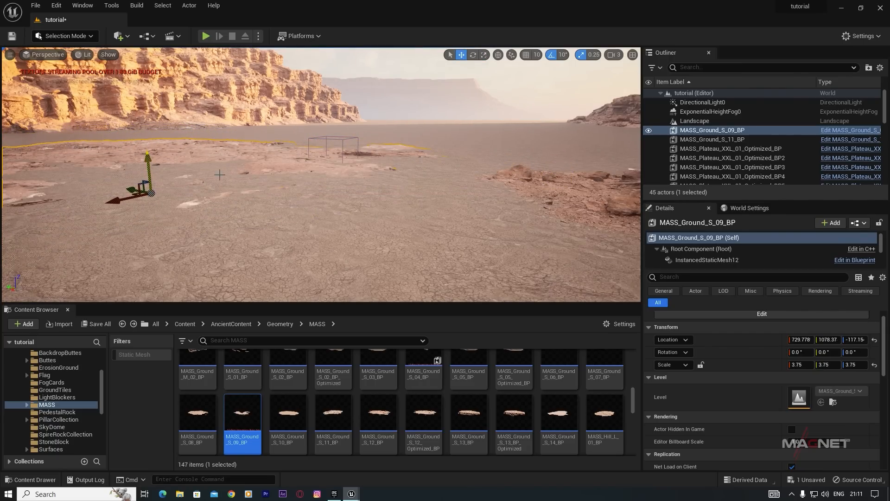
- Clear the selection and examine how the two ground patches sit on the valley floor between the cliffs
{"action": "key", "text": "d"}
{"action": "right_click_drag", "start_coordinate": [297, 185], "coordinate": [321, 158]}
{"action": "key", "text": "a"}
{"action": "right_click_drag", "start_coordinate": [288, 231], "coordinate": [288, 230]}
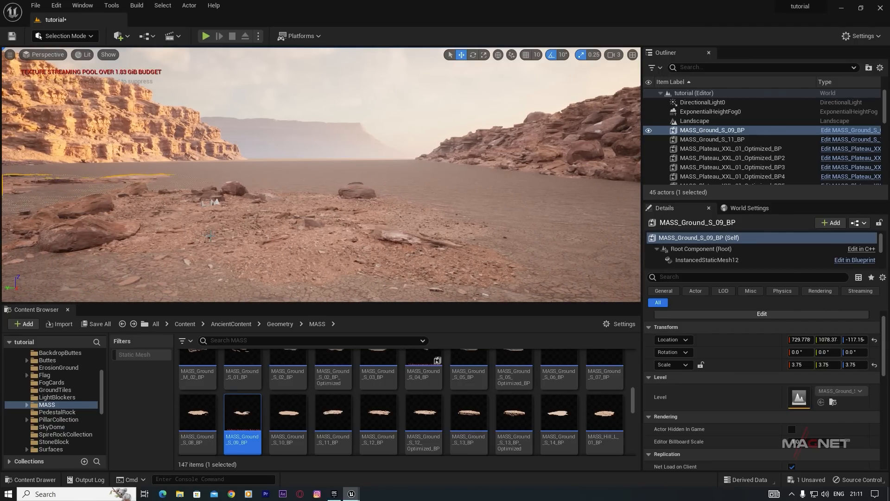
{"action": "left_click", "coordinate": [332, 92]}
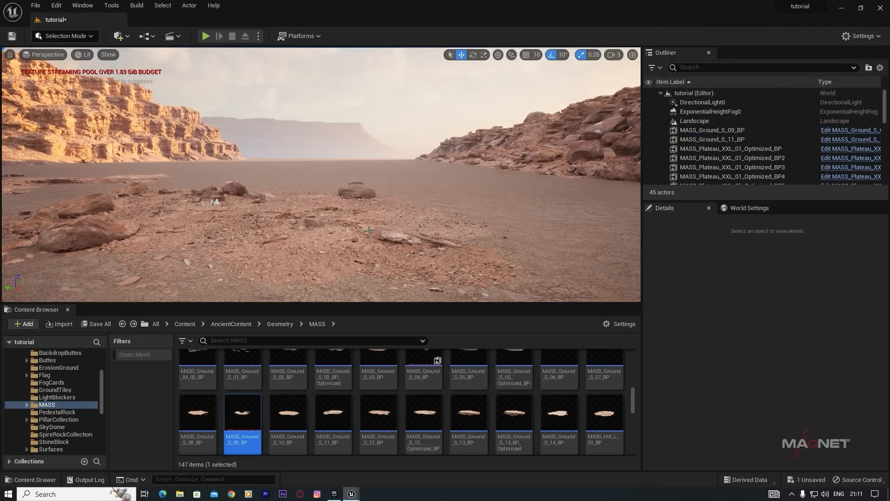
{"action": "key", "text": "s"}
{"action": "right_click_drag", "start_coordinate": [320, 174], "coordinate": [332, 173]}
{"action": "key", "text": "a"}
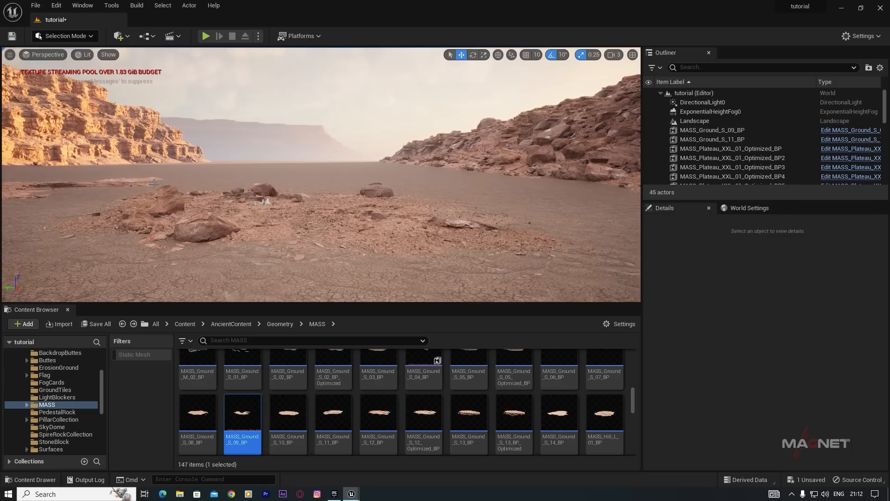
- Open Quixel Bridge from the project's Content folder and list the locally downloaded Megascans assets
{"action": "scroll", "coordinate": [59, 394], "scroll_direction": "up", "scroll_amount": 5}
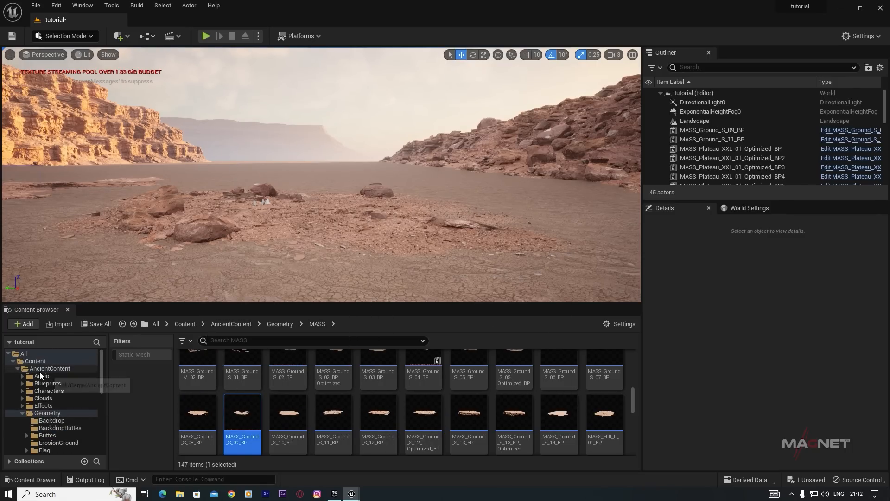
{"action": "left_click", "coordinate": [35, 360]}
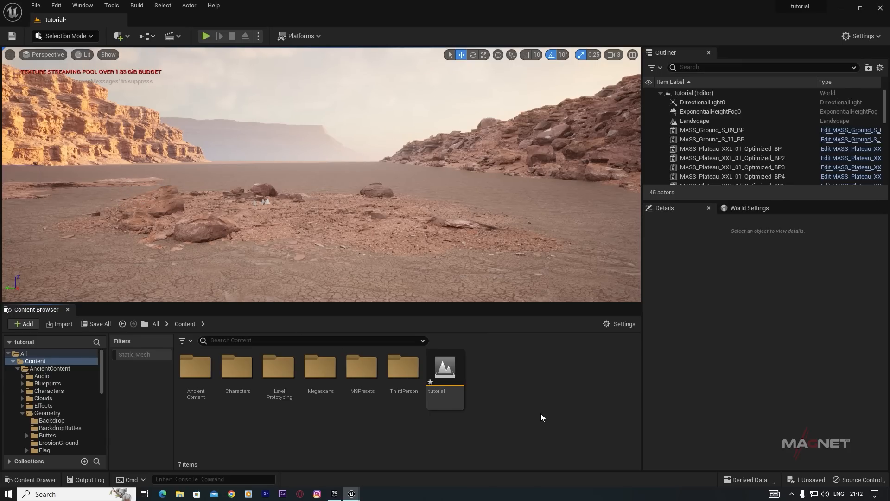
{"action": "right_click", "coordinate": [502, 397]}
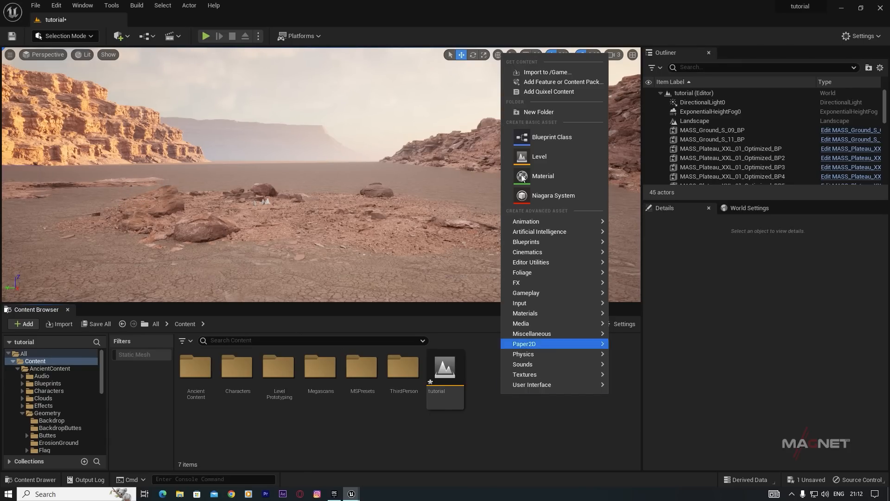
{"action": "left_click", "coordinate": [555, 93]}
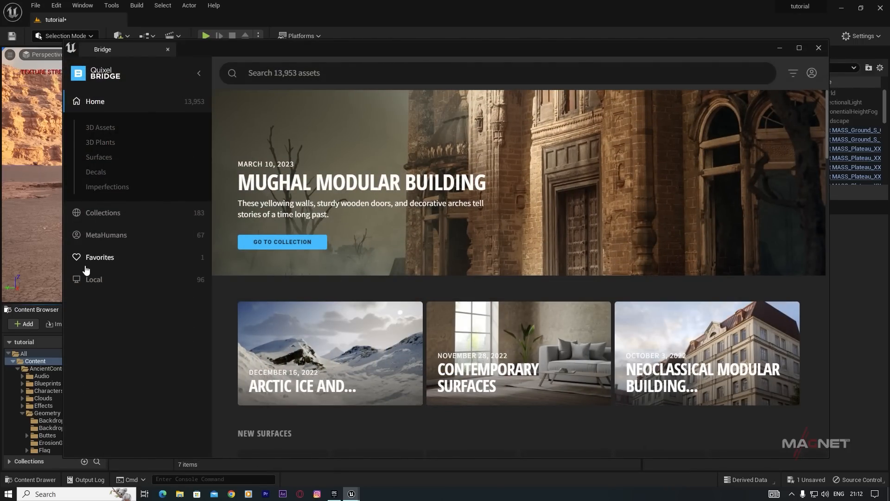
{"action": "left_click", "coordinate": [95, 279]}
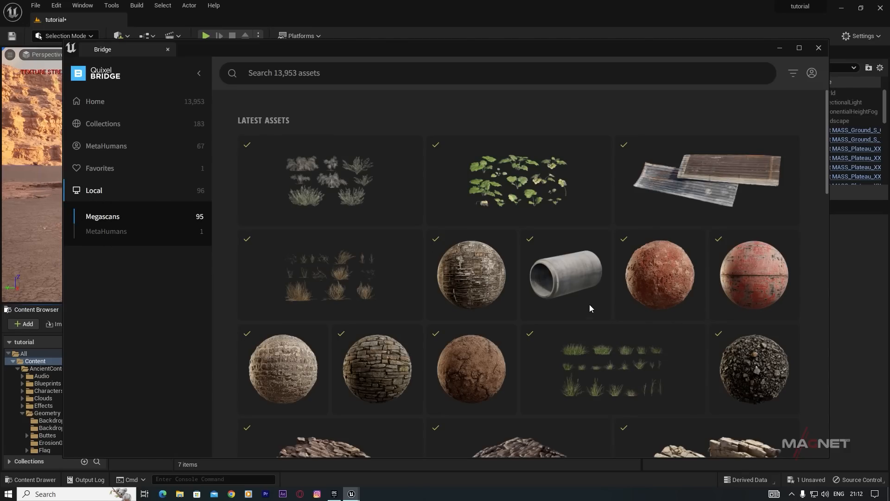
- Add the Concrete Pipe 3D asset to the project at Nanite quality and minimise Bridge
{"action": "left_click", "coordinate": [569, 268]}
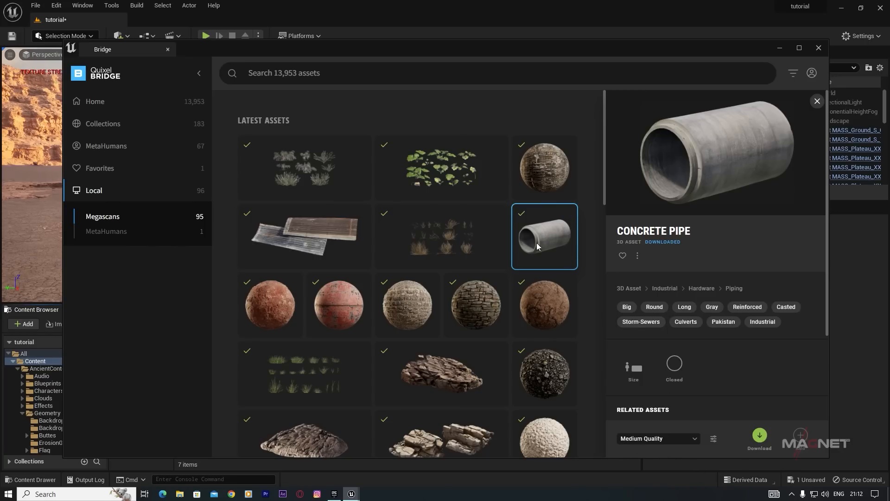
{"action": "left_click", "coordinate": [697, 441]}
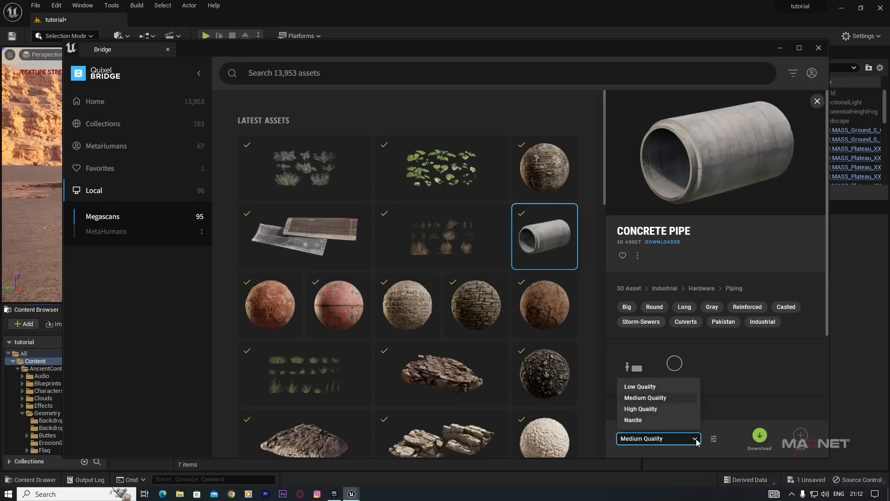
{"action": "left_click", "coordinate": [633, 419]}
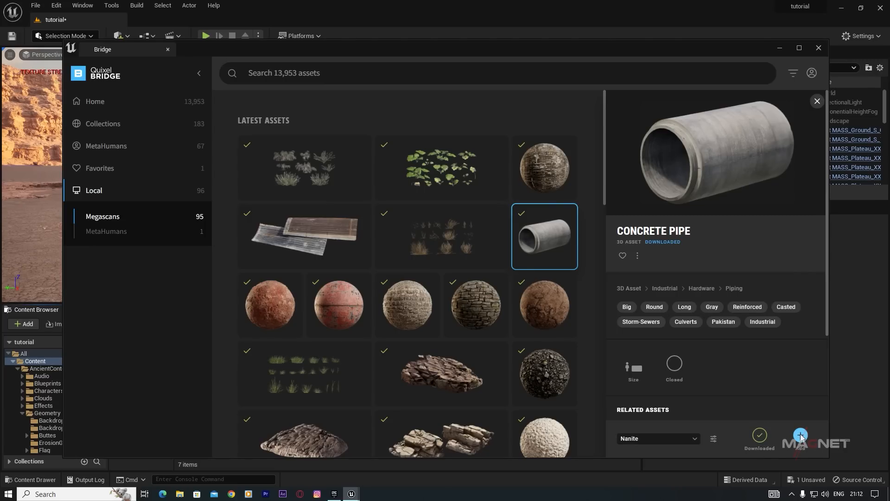
{"action": "left_click", "coordinate": [779, 47]}
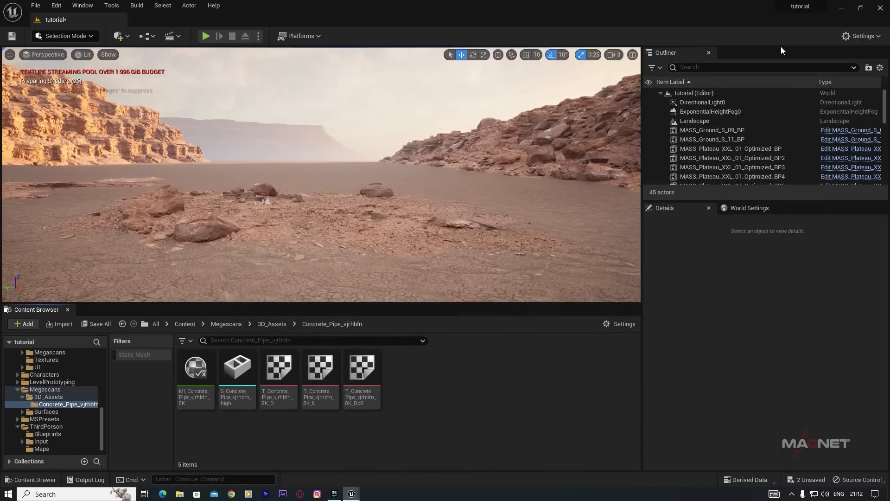
- Find the imported concrete pipe mesh in the Megascans 3D_Assets folder and place it beside the foreground rock patch
{"action": "left_click", "coordinate": [52, 389]}
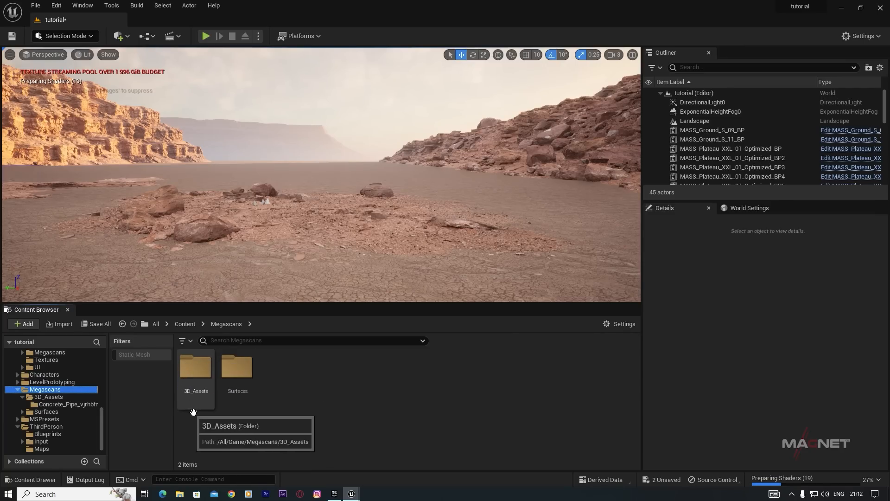
{"action": "double_click", "coordinate": [196, 368]}
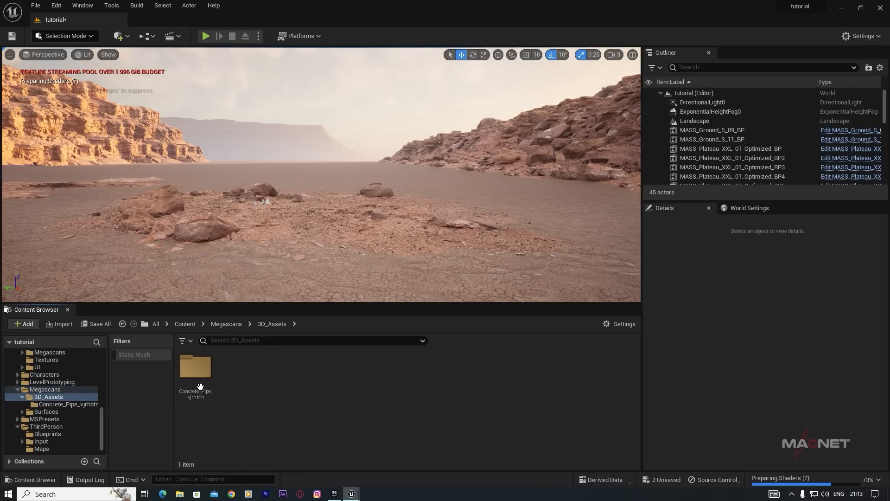
{"action": "double_click", "coordinate": [203, 397]}
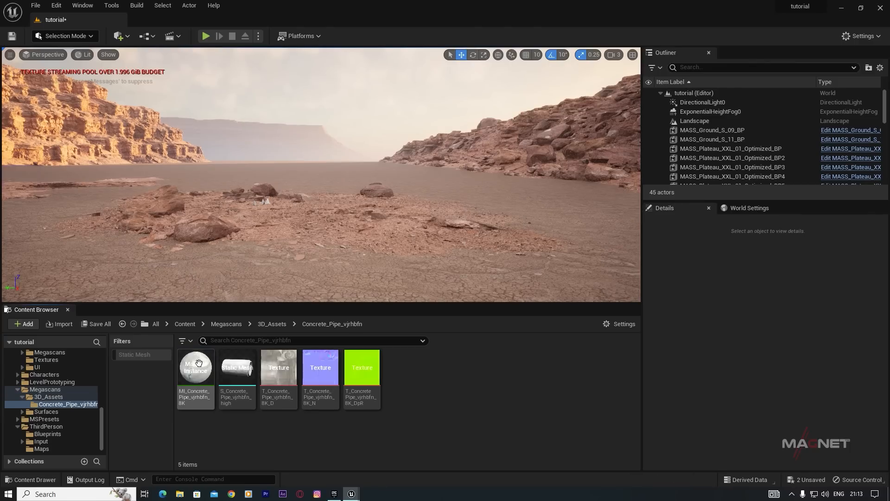
{"action": "left_click_drag", "start_coordinate": [236, 369], "coordinate": [86, 211]}
- Raise the concrete pipe above the ground to about Z 141
{"action": "right_click_drag", "start_coordinate": [221, 265], "coordinate": [162, 272]}
{"action": "key", "text": "w"}
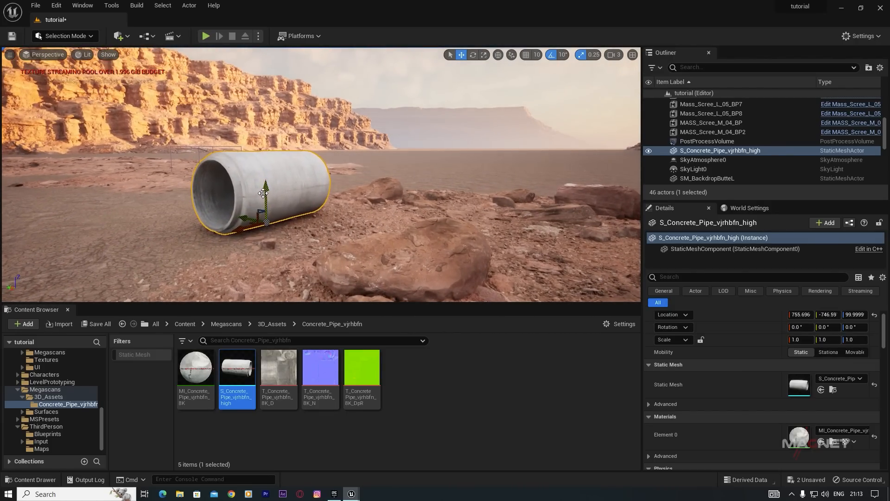
{"action": "left_click_drag", "start_coordinate": [267, 187], "coordinate": [265, 158]}
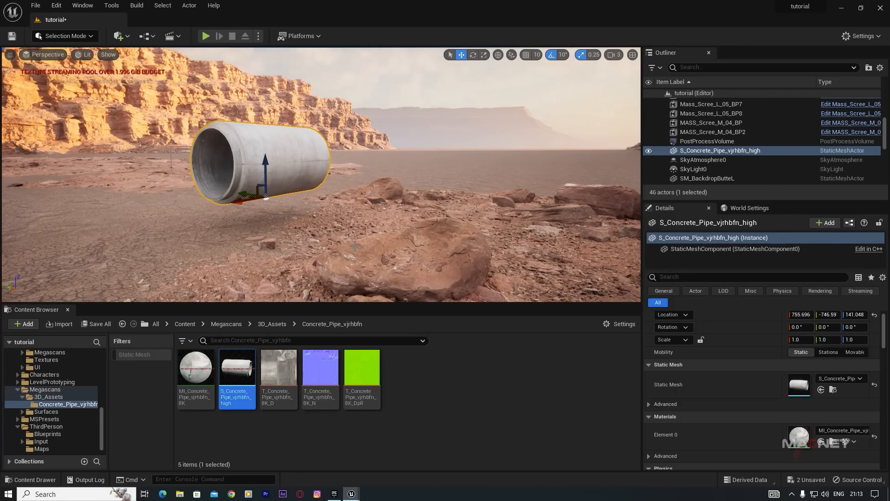
- Duplicate the concrete pipe along its length, moving the copy to about X 944 so the two form a longer pipe
{"action": "key", "text": "s"}
{"action": "right_click_drag", "start_coordinate": [319, 232], "coordinate": [294, 252]}
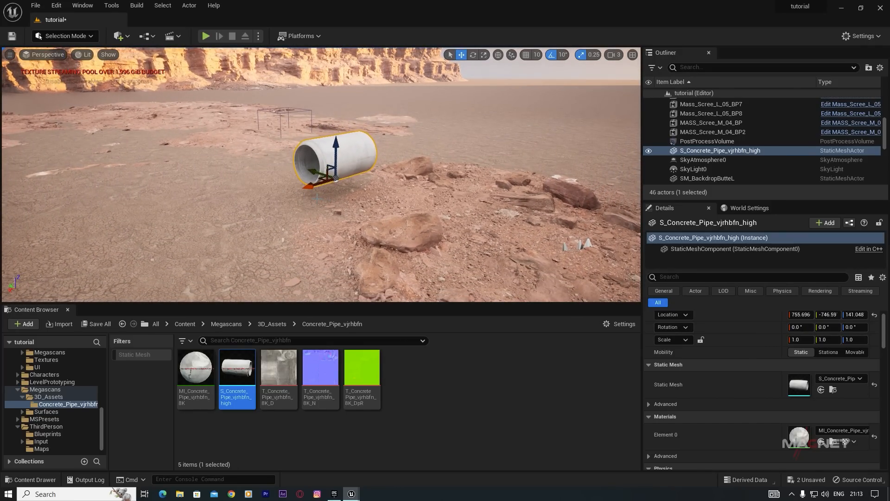
{"action": "left_click_drag", "start_coordinate": [308, 186], "coordinate": [226, 210], "text": "alt"}
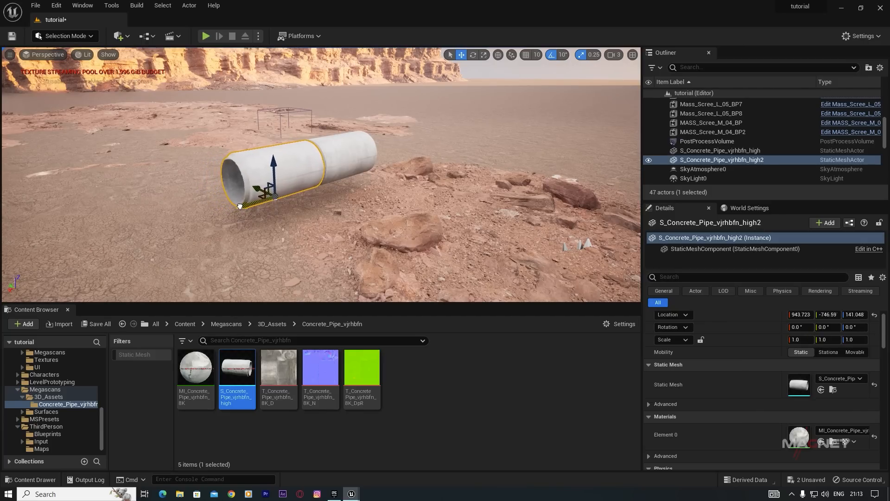
- Duplicate the concrete pipe segments end to end until the row is eight pipes long
{"action": "left_click", "coordinate": [347, 155], "text": "ctrl"}
{"action": "left_click_drag", "start_coordinate": [310, 185], "coordinate": [359, 176], "text": "alt"}
{"action": "left_click", "coordinate": [346, 157], "text": "ctrl"}
{"action": "left_click", "coordinate": [283, 172], "text": "ctrl"}
{"action": "left_click_drag", "start_coordinate": [244, 207], "coordinate": [415, 148], "text": "alt"}
{"action": "right_click_drag", "start_coordinate": [415, 148], "coordinate": [370, 153]}
- Select all eight pipes, duplicate them along the row and line the copies up with the end of the originals
{"action": "left_click", "coordinate": [346, 189], "text": "ctrl"}
{"action": "left_click", "coordinate": [282, 188], "text": "ctrl"}
{"action": "left_click", "coordinate": [218, 188], "text": "ctrl"}
{"action": "left_click", "coordinate": [155, 189], "text": "ctrl"}
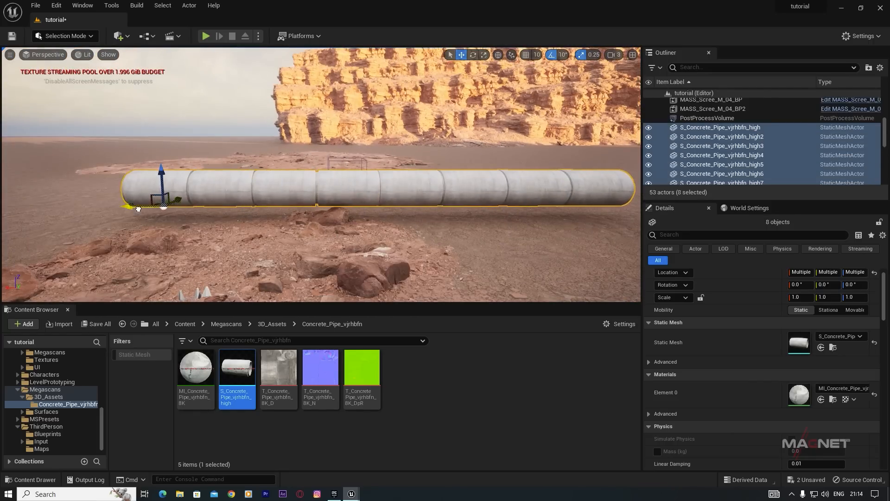
{"action": "left_click_drag", "start_coordinate": [134, 201], "coordinate": [563, 186], "text": "alt"}
{"action": "left_click_drag", "start_coordinate": [492, 174], "coordinate": [479, 173]}
- Add the remaining pipes to the selection, duplicate the block of sixteen along the row and close the joint between blocks
{"action": "left_click", "coordinate": [236, 179], "text": "ctrl"}
{"action": "left_click", "coordinate": [179, 184], "text": "ctrl"}
{"action": "right_click_drag", "start_coordinate": [178, 184], "coordinate": [231, 176]}
{"action": "left_click", "coordinate": [183, 176], "text": "ctrl"}
{"action": "left_click_drag", "start_coordinate": [199, 183], "coordinate": [503, 132], "text": "alt"}
{"action": "right_click_drag", "start_coordinate": [503, 132], "coordinate": [556, 158]}
{"action": "left_click_drag", "start_coordinate": [602, 181], "coordinate": [614, 182]}
{"action": "right_click_drag", "start_coordinate": [613, 182], "coordinate": [463, 167]}
- Duplicate the sixteen-pipe block twice more into the distance and align the last block, extending the pipeline to 64 pipes
{"action": "left_click_drag", "start_coordinate": [304, 164], "coordinate": [457, 134], "text": "alt"}
{"action": "right_click_drag", "start_coordinate": [457, 135], "coordinate": [417, 153]}
{"action": "left_click_drag", "start_coordinate": [340, 151], "coordinate": [464, 116], "text": "alt"}
{"action": "right_click_drag", "start_coordinate": [463, 116], "coordinate": [487, 153]}
{"action": "left_click_drag", "start_coordinate": [468, 163], "coordinate": [473, 160]}
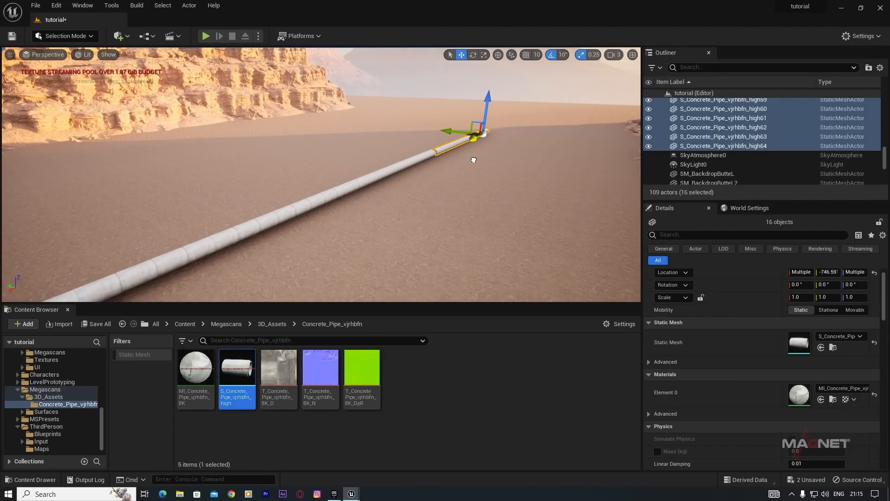
{"action": "right_click_drag", "start_coordinate": [456, 180], "coordinate": [303, 181]}
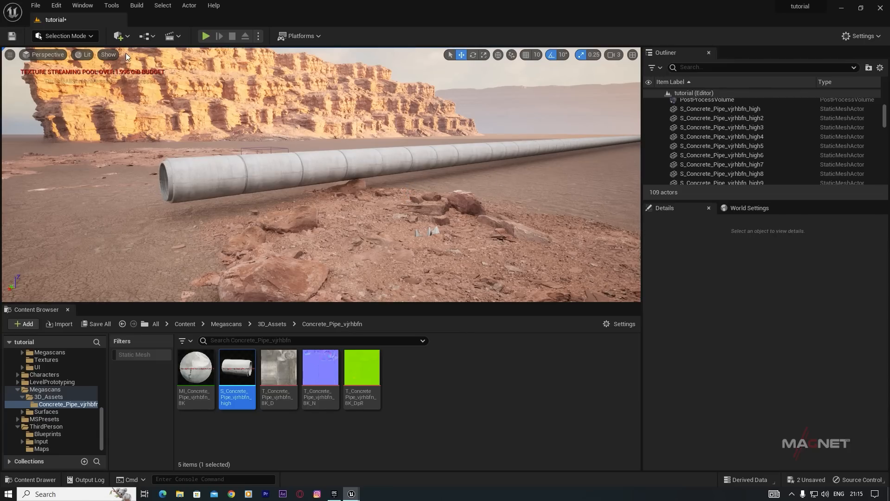
- Add a cube shape to the level and slide it along the pipeline to about X 116
{"action": "left_click", "coordinate": [119, 36]}
{"action": "mouse_move", "coordinate": [144, 146]}
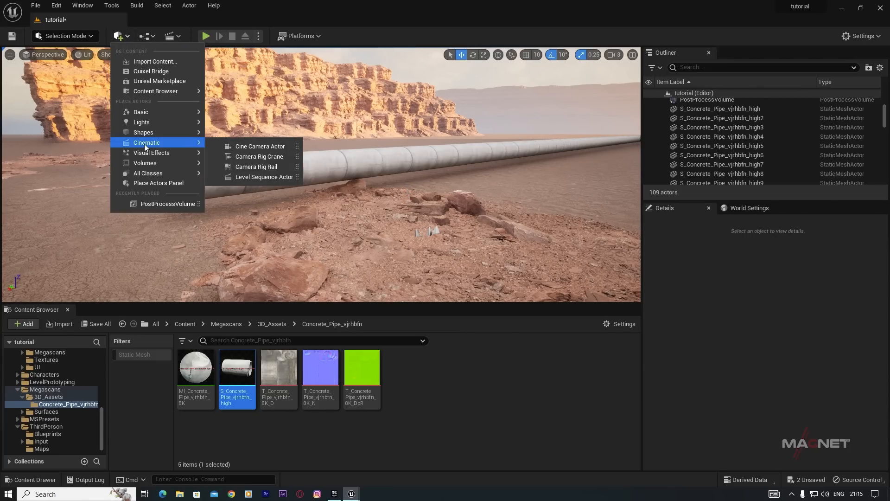
{"action": "left_click", "coordinate": [241, 135]}
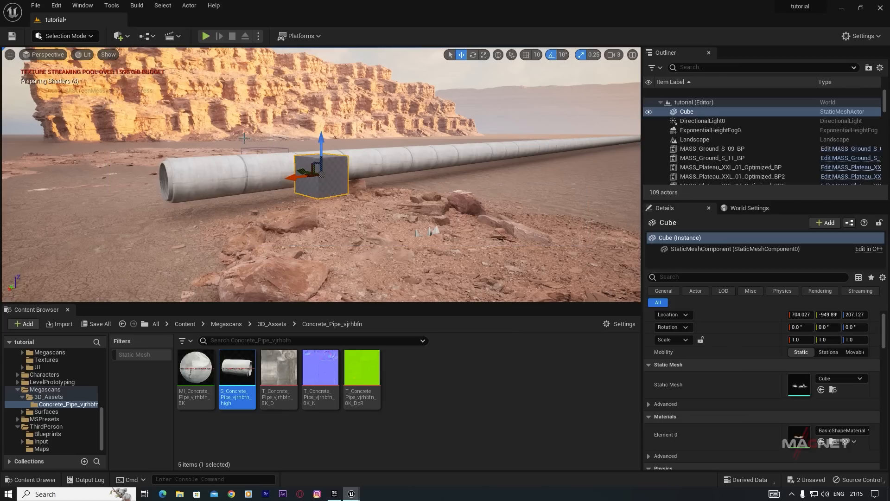
{"action": "right_click_drag", "start_coordinate": [329, 220], "coordinate": [328, 244]}
{"action": "left_click_drag", "start_coordinate": [297, 177], "coordinate": [430, 125]}
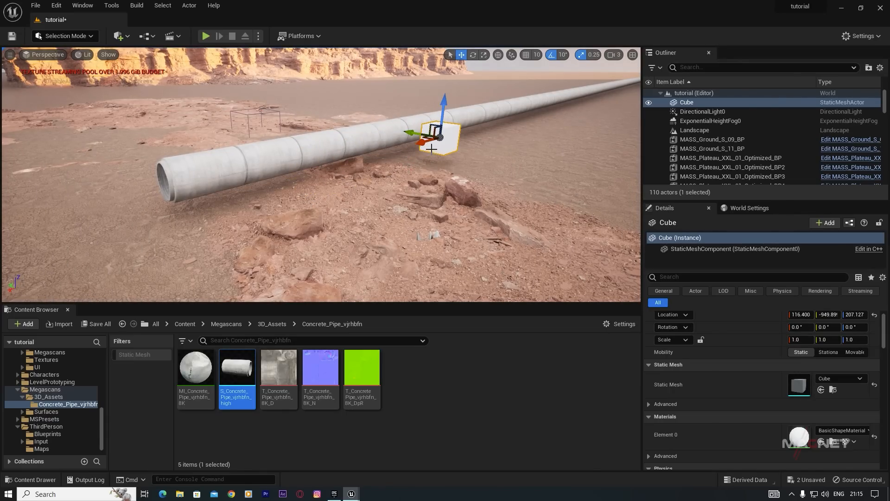
- Scale the cube to 2.75 on Y and 1.75 on Z
{"action": "key", "text": "r"}
{"action": "left_click_drag", "start_coordinate": [412, 133], "coordinate": [404, 135]}
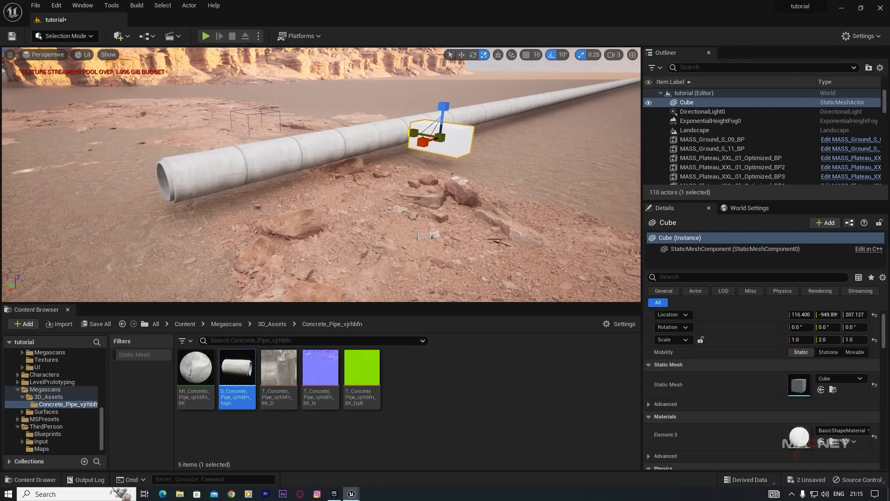
{"action": "left_click_drag", "start_coordinate": [441, 109], "coordinate": [443, 106]}
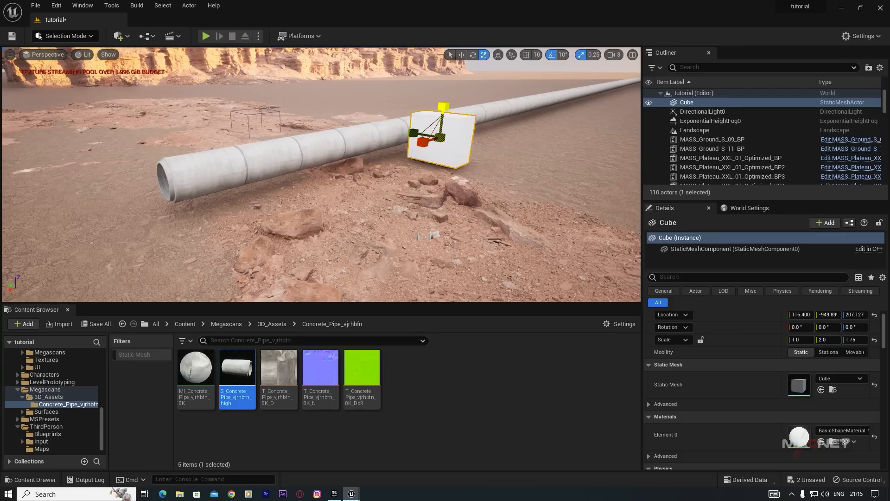
- Move the cube onto the pipeline at about Y -746, Z 176 so the pipe runs through it as a support block
{"action": "key", "text": "w"}
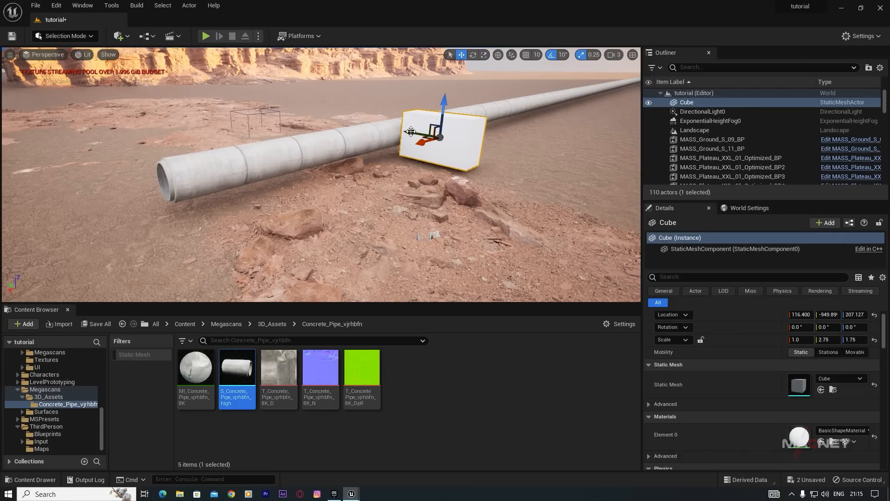
{"action": "left_click_drag", "start_coordinate": [412, 133], "coordinate": [396, 101]}
{"action": "right_click_drag", "start_coordinate": [443, 184], "coordinate": [449, 209]}
{"action": "key", "text": "w"}
{"action": "left_click_drag", "start_coordinate": [376, 225], "coordinate": [374, 225]}
{"action": "key", "text": "d"}
{"action": "right_click_drag", "start_coordinate": [447, 253], "coordinate": [355, 254]}
{"action": "right_click_drag", "start_coordinate": [476, 219], "coordinate": [483, 174]}
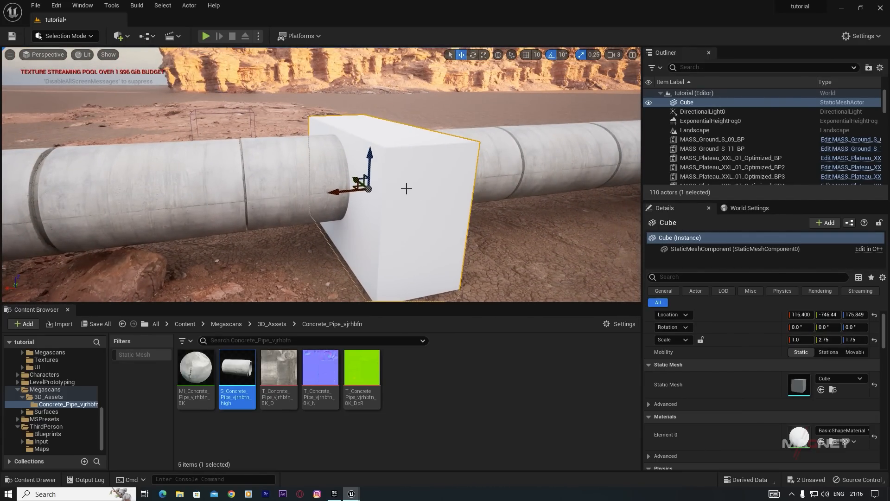
- Add the Damaged Reinforced Ceiling surface from Quixel Bridge at Highest Quality and minimise Bridge
{"action": "left_click", "coordinate": [404, 411]}
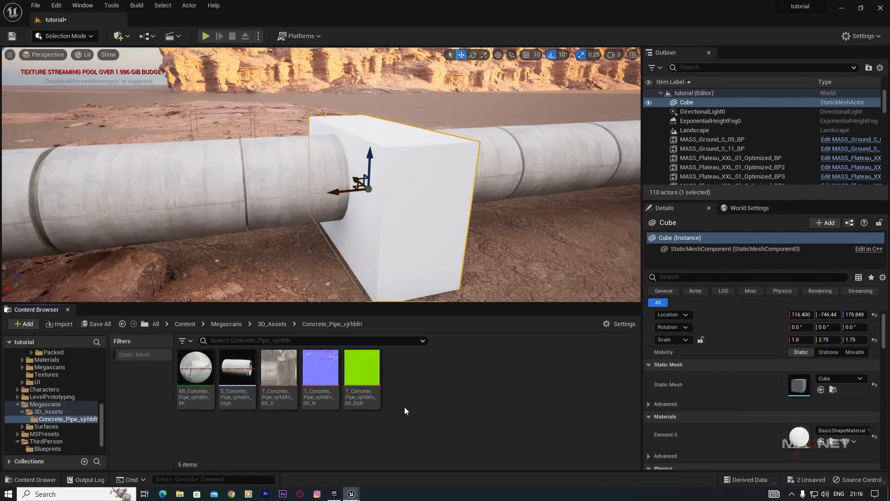
{"action": "scroll", "coordinate": [37, 367], "scroll_direction": "up", "scroll_amount": 10}
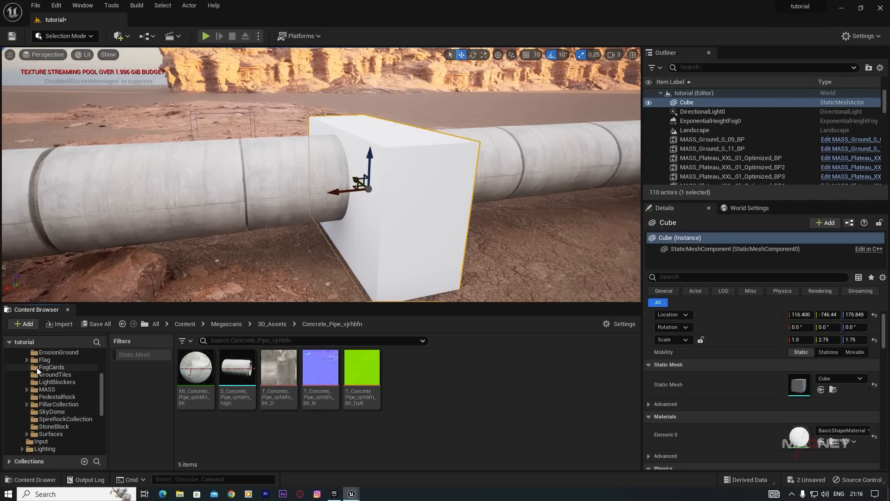
{"action": "left_click", "coordinate": [35, 361]}
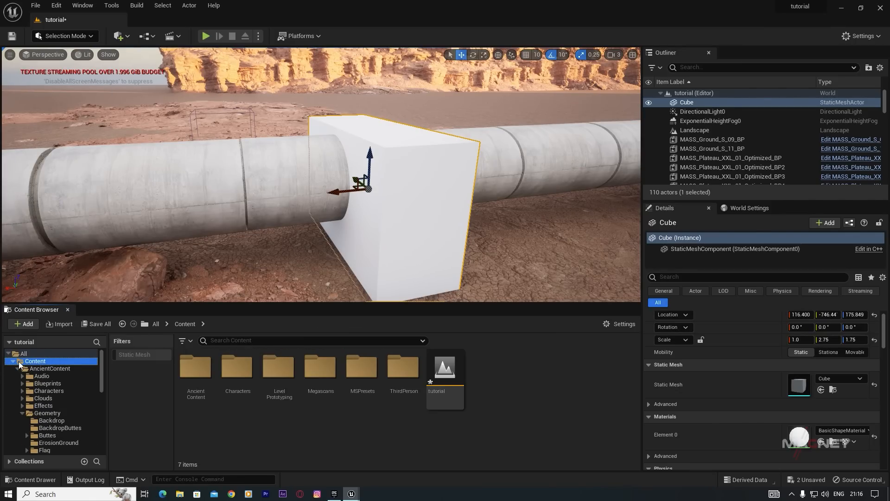
{"action": "right_click", "coordinate": [357, 420]}
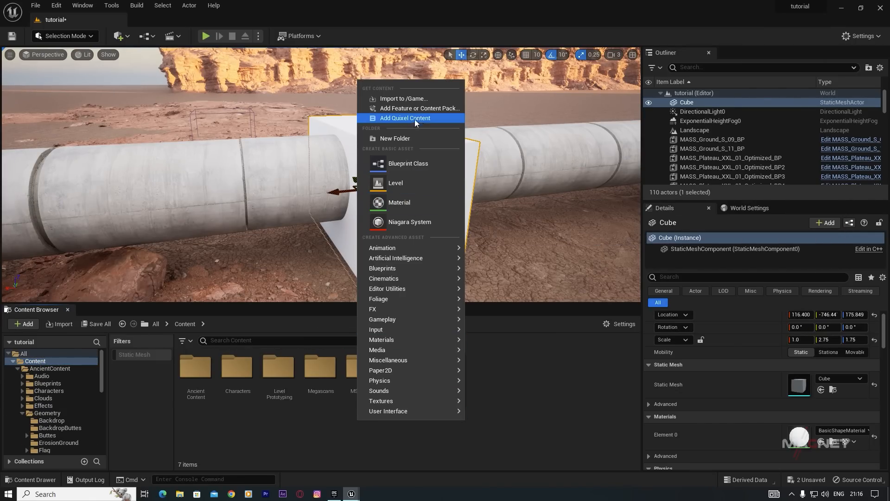
{"action": "left_click", "coordinate": [394, 118]}
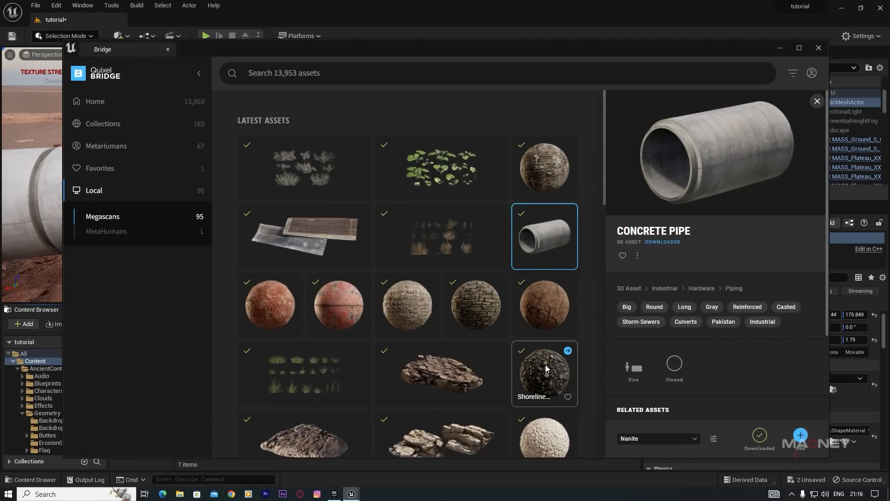
{"action": "left_click", "coordinate": [544, 169]}
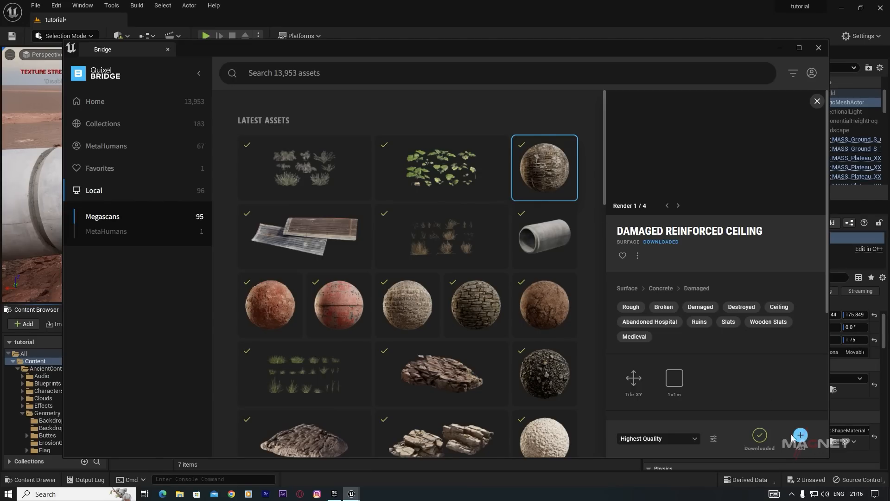
{"action": "left_click", "coordinate": [778, 48]}
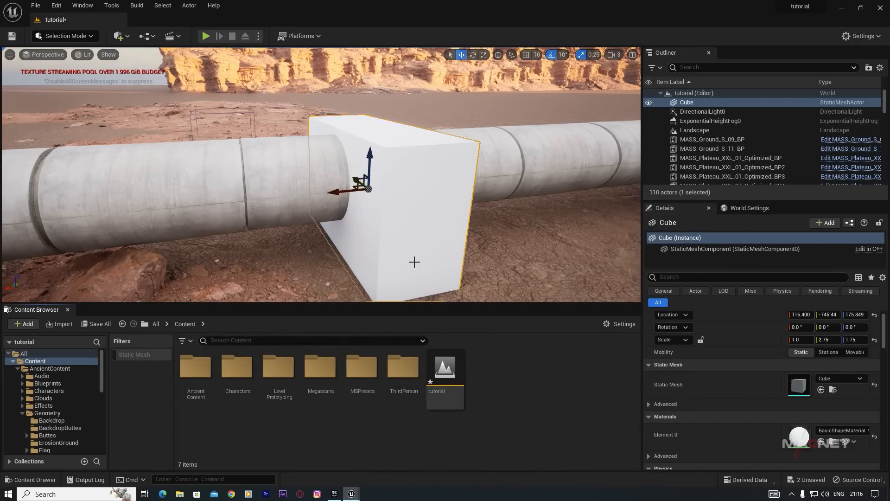
- Open the Megascans Surfaces folder and filter its contents to material instances
{"action": "double_click", "coordinate": [322, 370]}
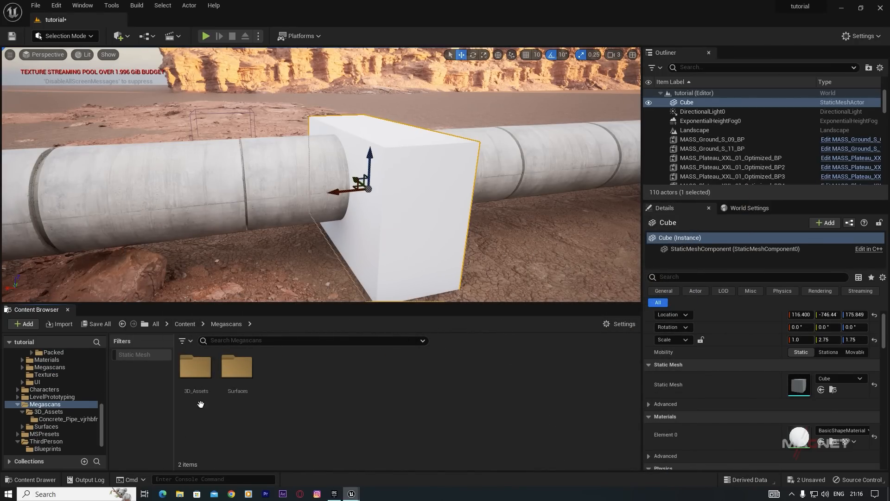
{"action": "double_click", "coordinate": [237, 367]}
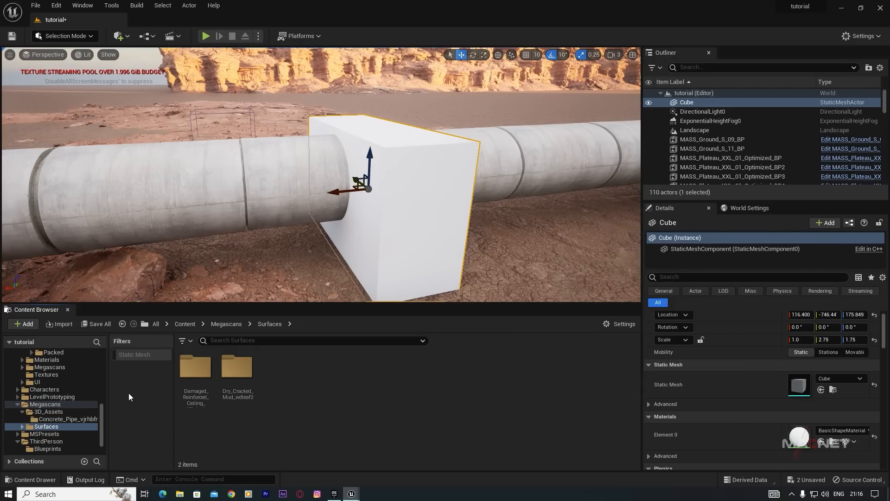
{"action": "left_click", "coordinate": [187, 340]}
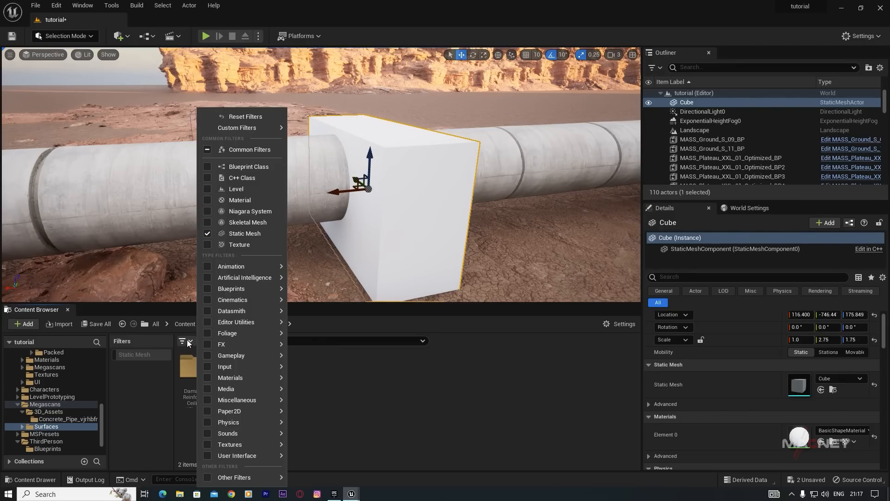
{"action": "mouse_move", "coordinate": [235, 378]}
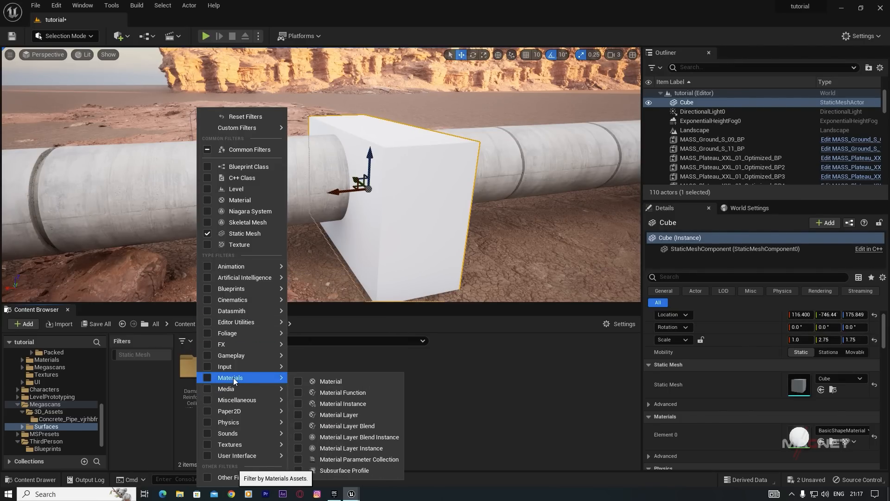
{"action": "left_click", "coordinate": [298, 404]}
{"action": "left_click", "coordinate": [478, 411]}
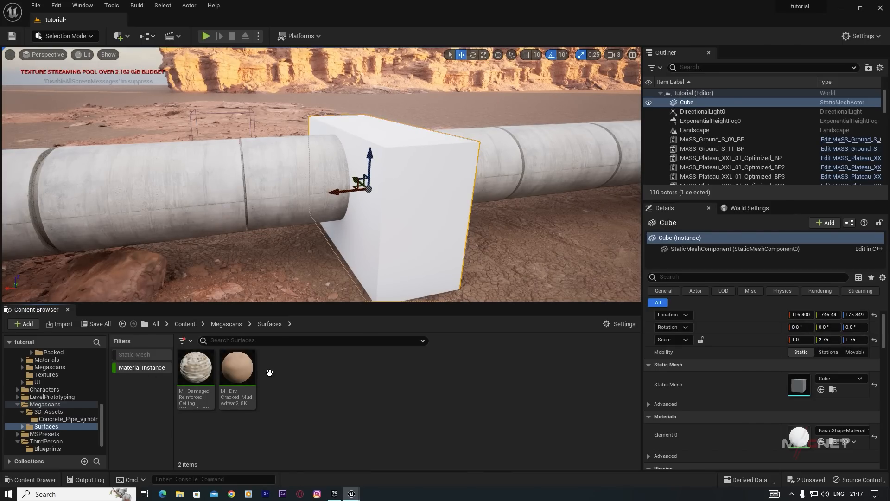
- Assign the MI_Damaged_Reinforced_Ceiling material instance to the cube's Element 0 slot
{"action": "left_click", "coordinate": [196, 369]}
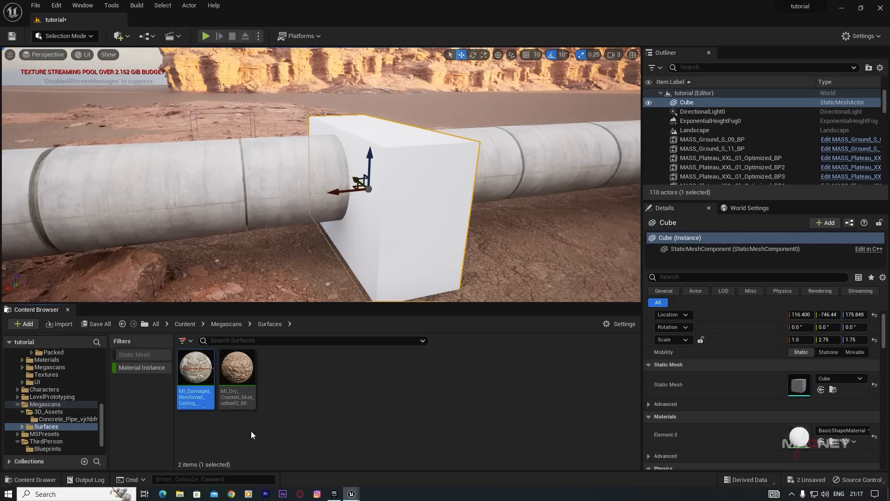
{"action": "left_click_drag", "start_coordinate": [198, 372], "coordinate": [803, 435]}
{"action": "right_click_drag", "start_coordinate": [390, 181], "coordinate": [399, 212]}
- Enlarge the support block to scale 3.0 on Y and 2.0 on Z, and duplicate it farther along the pipeline
{"action": "key", "text": "r"}
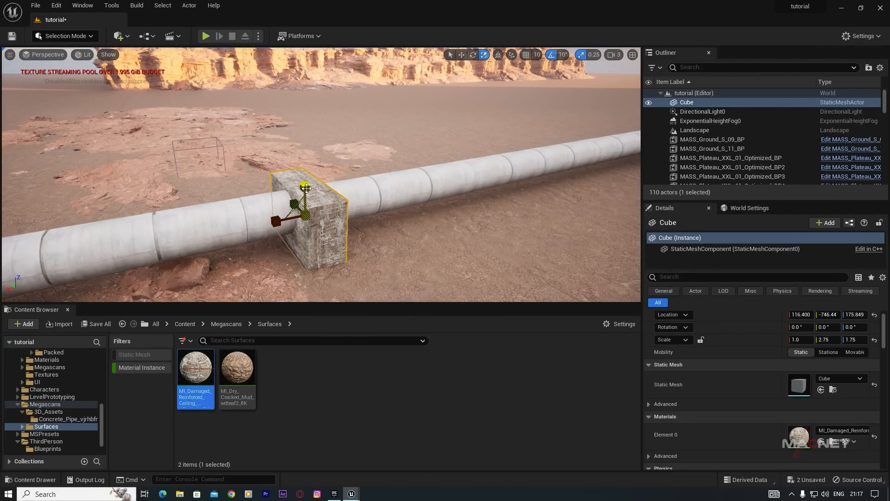
{"action": "left_click_drag", "start_coordinate": [305, 187], "coordinate": [559, 153]}
{"action": "right_click_drag", "start_coordinate": [559, 153], "coordinate": [607, 130]}
- Select both support blocks and duplicate the pair farther down the pipeline
{"action": "left_click", "coordinate": [132, 241], "text": "ctrl"}
{"action": "left_click_drag", "start_coordinate": [371, 176], "coordinate": [466, 148], "text": "alt"}
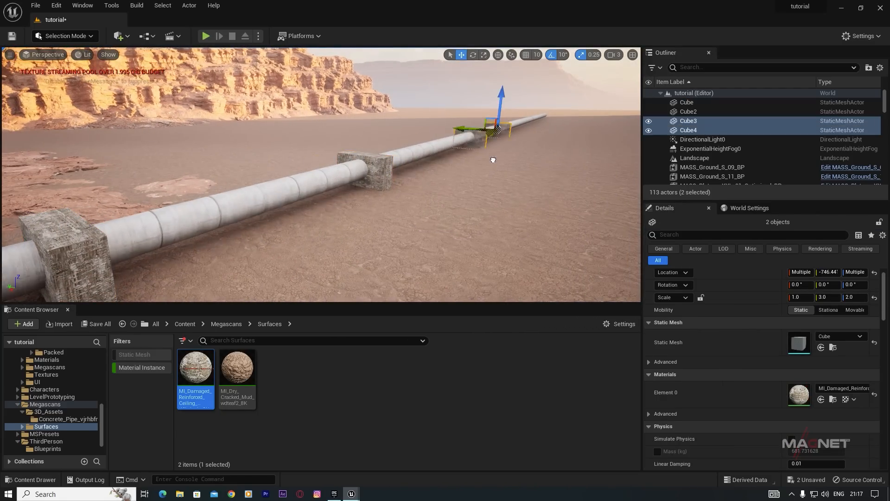
{"action": "right_click_drag", "start_coordinate": [467, 169], "coordinate": [510, 169]}
- Set the viewport camera speed to 4 and duplicate the support pair twice more, making eight supports along the pipeline
{"action": "left_click", "coordinate": [613, 55]}
{"action": "left_click", "coordinate": [641, 75]}
{"action": "right_click_drag", "start_coordinate": [407, 231], "coordinate": [352, 241]}
{"action": "left_click_drag", "start_coordinate": [331, 193], "coordinate": [495, 135], "text": "alt"}
{"action": "left_click_drag", "start_coordinate": [495, 136], "coordinate": [567, 116], "text": "alt"}
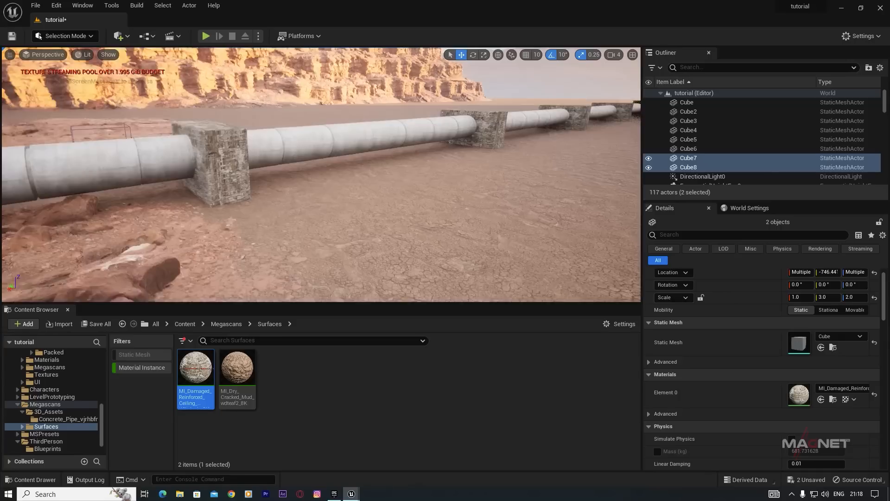
{"action": "right_click_drag", "start_coordinate": [490, 90], "coordinate": [489, 90]}
{"action": "left_click", "coordinate": [504, 90]}
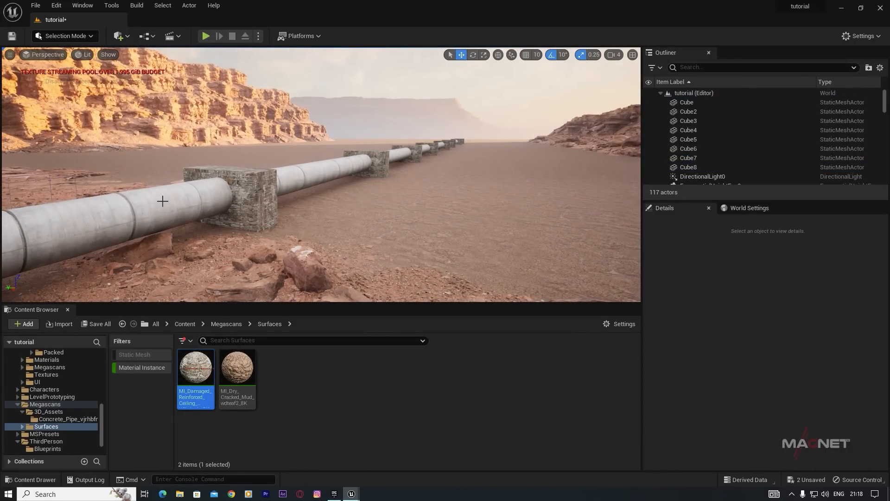
- Duplicate the distant SM_BackdropButteL and place the copy behind the rocky ridge opposite the pipeline, at about X -165393, Y -81425, Z -27129
{"action": "key", "text": "w"}
{"action": "right_click_drag", "start_coordinate": [389, 214], "coordinate": [358, 144]}
{"action": "key", "text": "s"}
{"action": "key", "text": "s"}
{"action": "key", "text": "q"}
{"action": "key", "text": "e"}
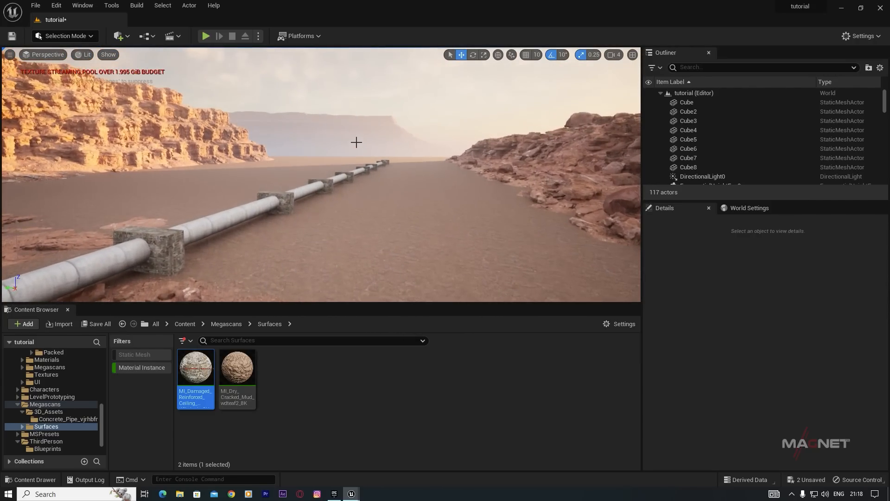
{"action": "left_click", "coordinate": [338, 134]}
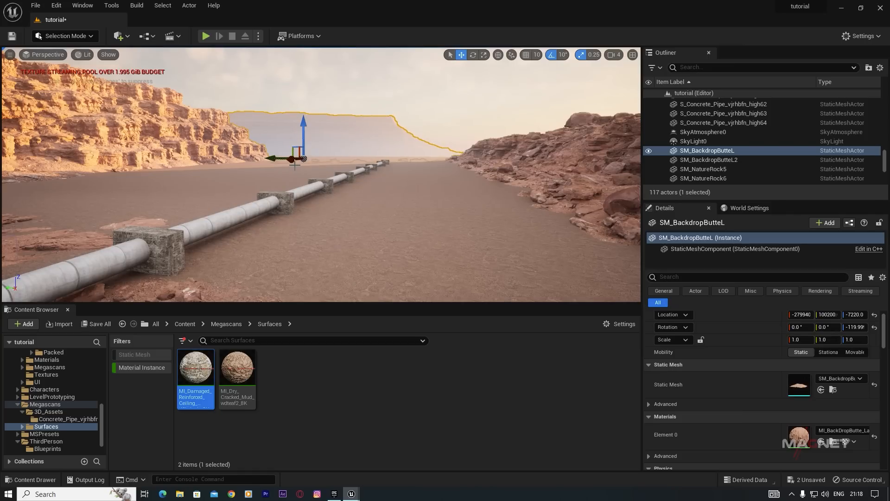
{"action": "left_click_drag", "start_coordinate": [303, 137], "coordinate": [269, 158], "text": "alt"}
{"action": "left_click_drag", "start_coordinate": [249, 194], "coordinate": [564, 190]}
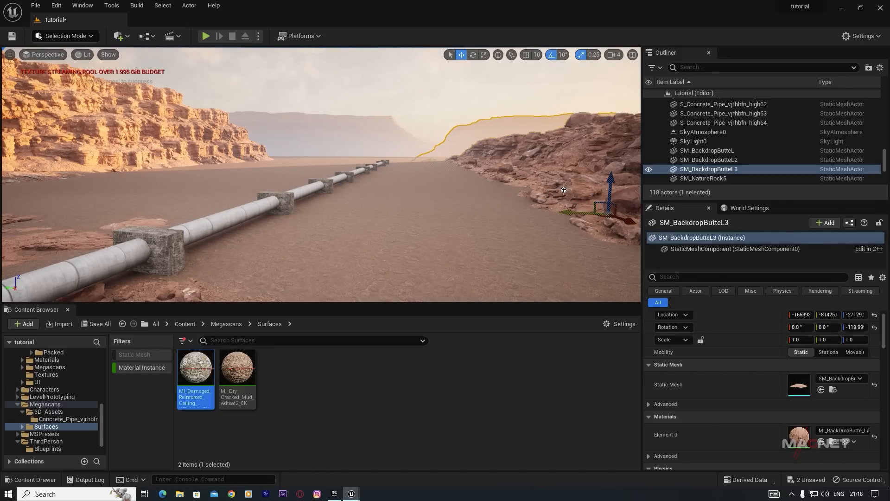
{"action": "left_click", "coordinate": [482, 107]}
{"action": "mouse_move", "coordinate": [429, 204]}
{"action": "right_mouse_down"}
{"action": "mouse_move", "coordinate": [399, 215]}
{"action": "mouse_move", "coordinate": [445, 205]}
{"action": "right_mouse_up"}
{"action": "key", "text": "w"}
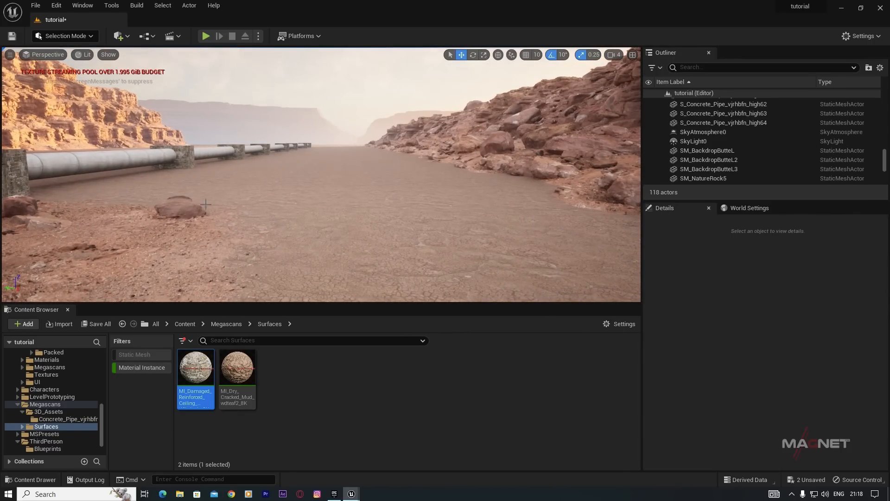
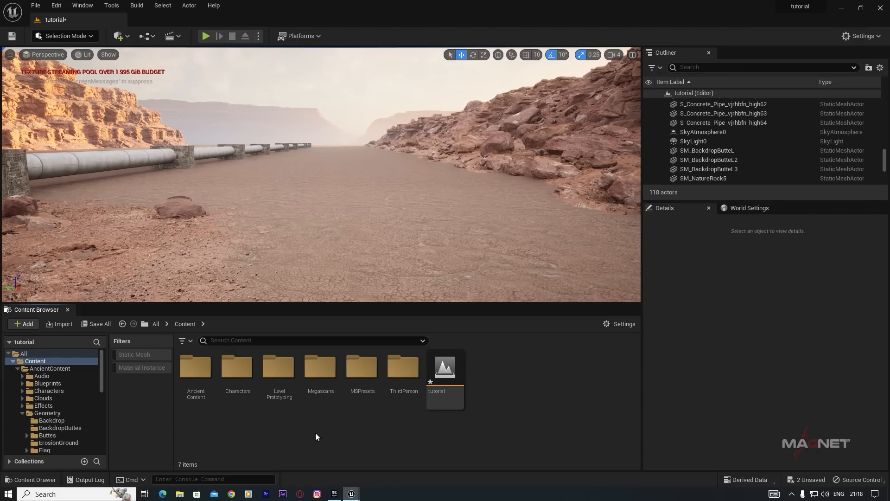
- Switch to the Epic Games Launcher and open the Marketplace's Permanently Free Collection
{"action": "left_click", "coordinate": [334, 494]}
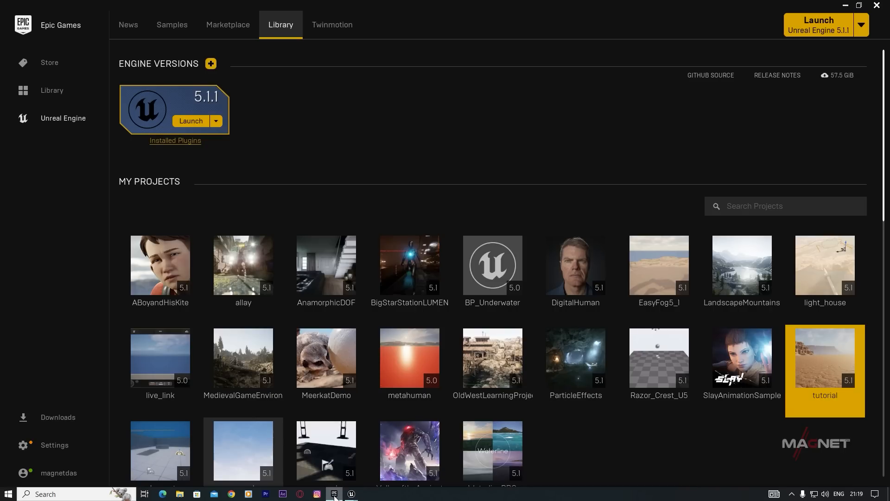
{"action": "left_click", "coordinate": [220, 28]}
{"action": "left_click", "coordinate": [489, 156]}
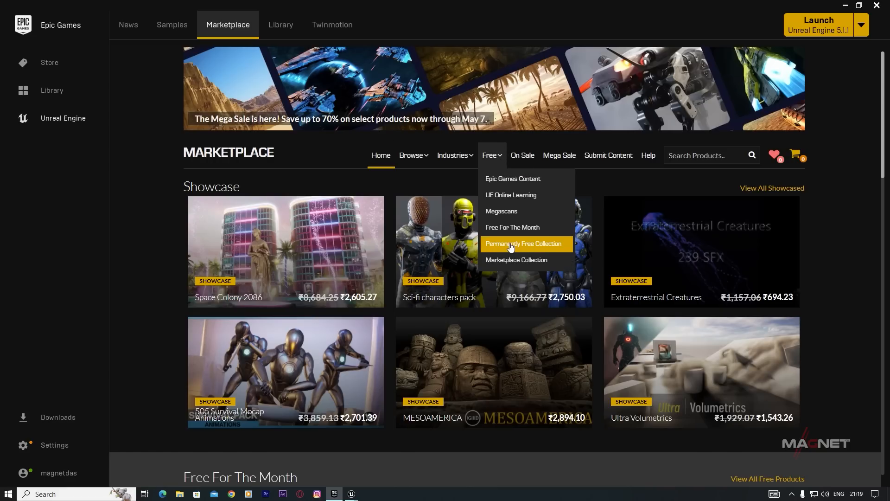
{"action": "left_click", "coordinate": [525, 245]}
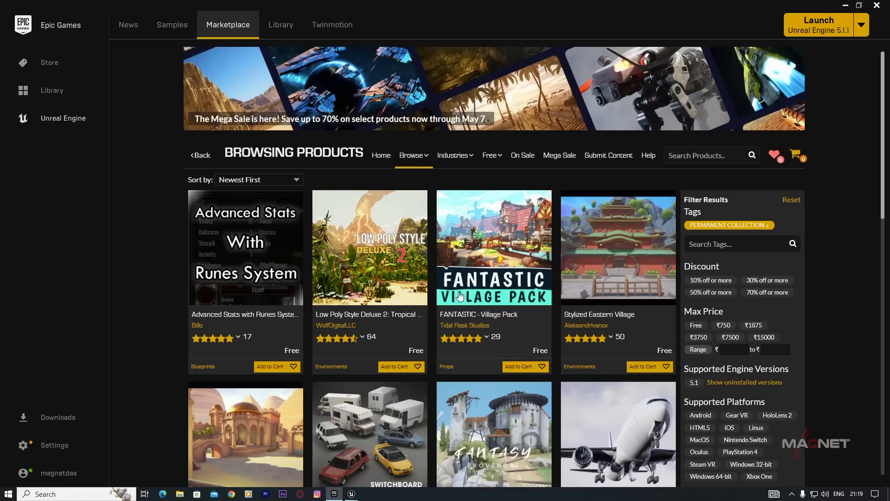
- Open the Rural Australia asset pack from page 2 of the permanent collection
{"action": "scroll", "coordinate": [466, 298], "scroll_direction": "down", "scroll_amount": 12}
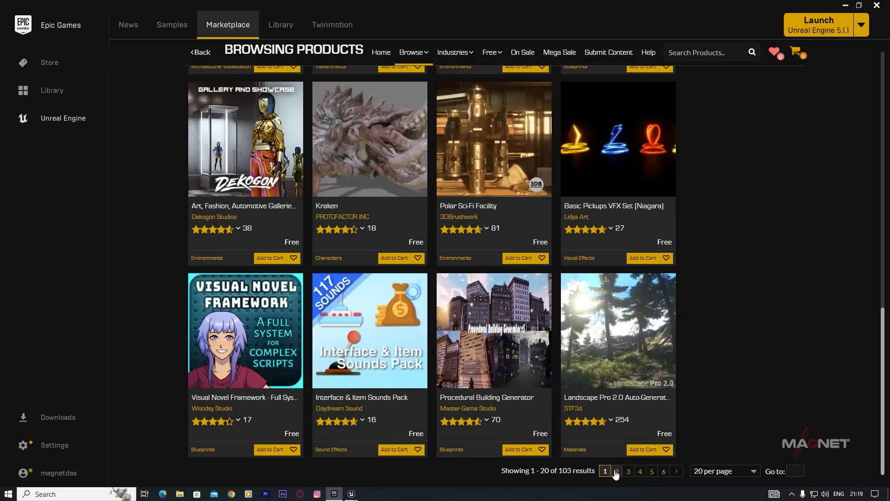
{"action": "left_click", "coordinate": [616, 471]}
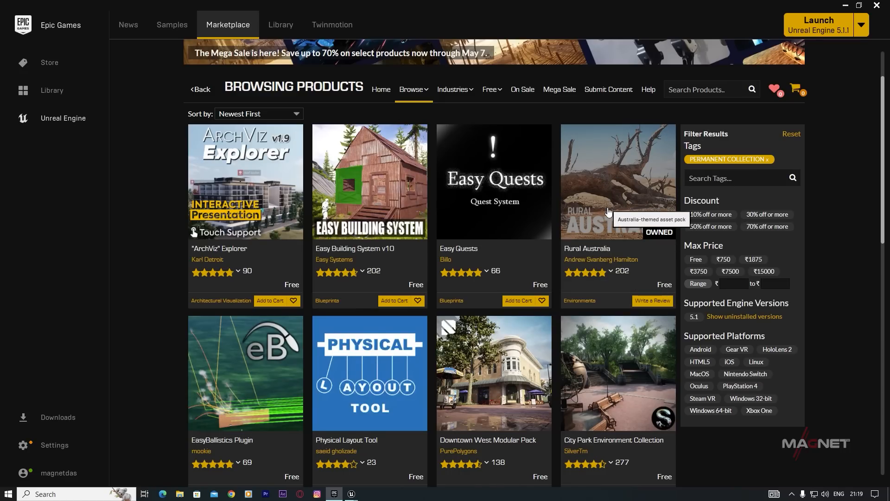
{"action": "left_click", "coordinate": [613, 185]}
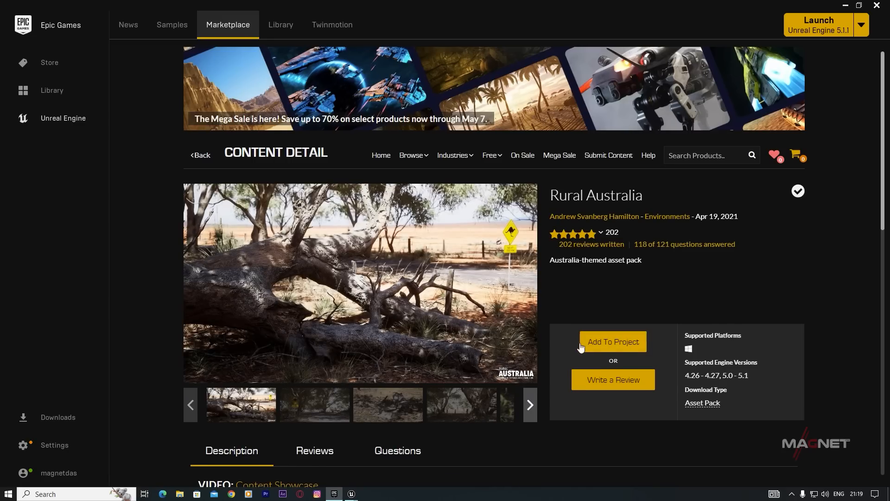
- Add the Rural Australia pack to the 5.1 project named tutorial
{"action": "left_click", "coordinate": [616, 345]}
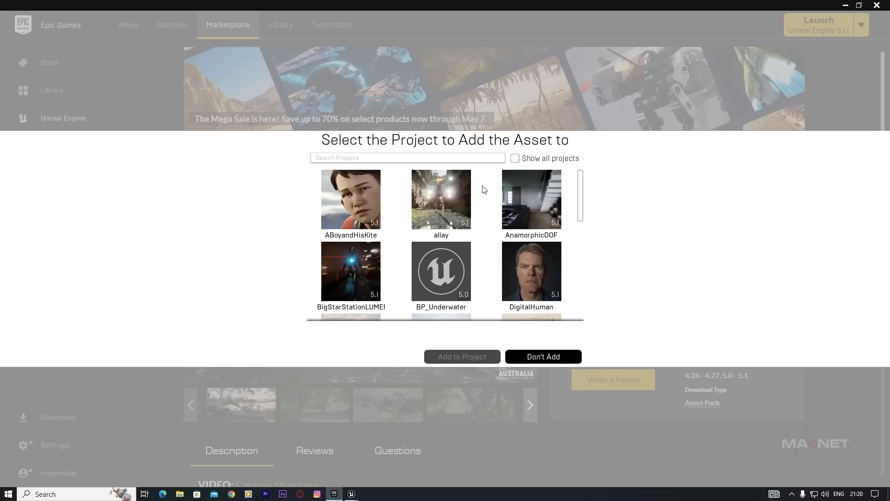
{"action": "scroll", "coordinate": [482, 231], "scroll_direction": "down", "scroll_amount": 3}
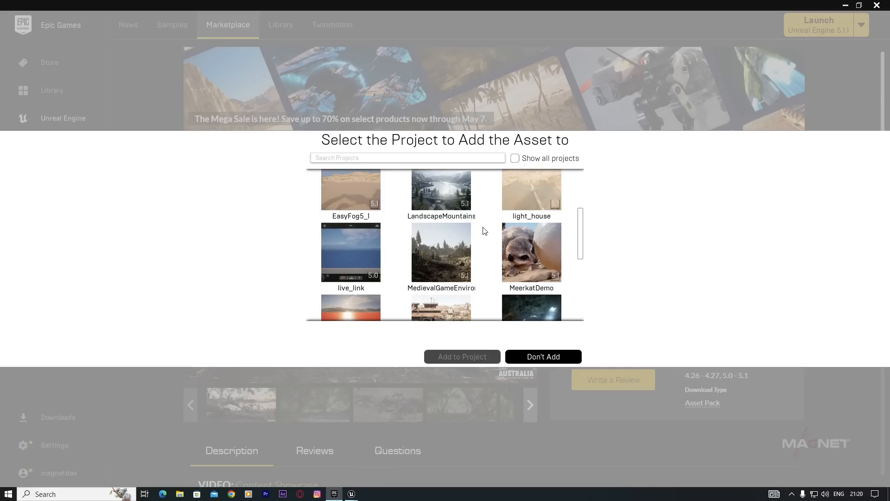
{"action": "scroll", "coordinate": [484, 231], "scroll_direction": "down", "scroll_amount": 2}
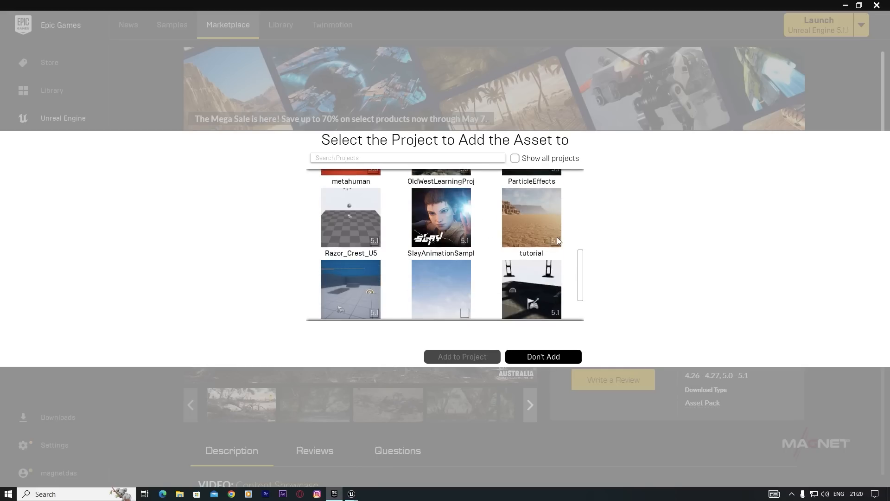
{"action": "left_click", "coordinate": [533, 212]}
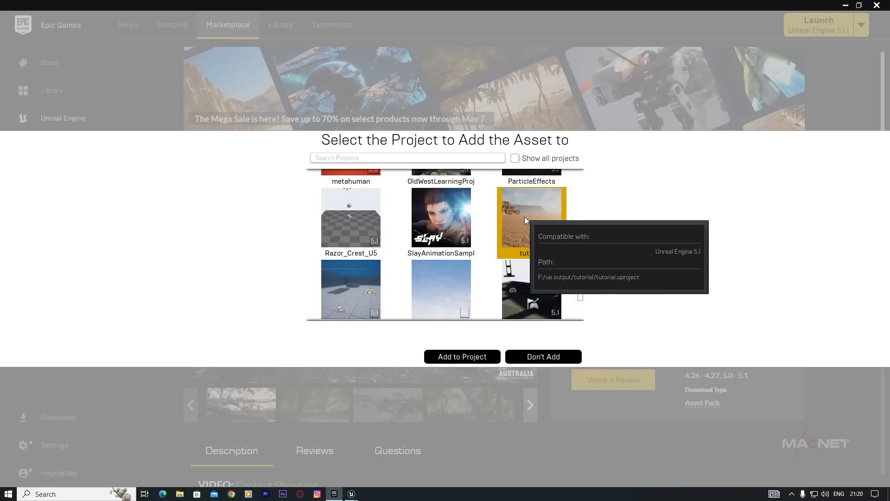
{"action": "left_click", "coordinate": [471, 360]}
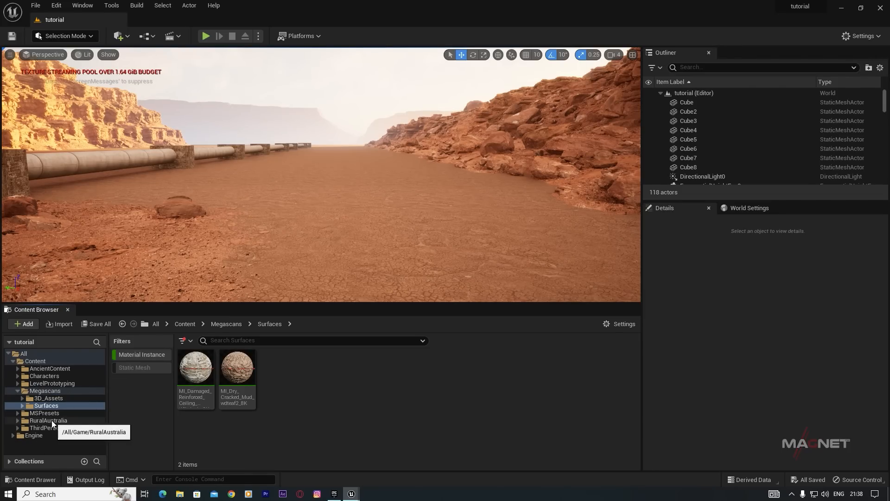
- In the Unreal Editor, turn off the Material Instance content filter and open the RuralAustralia Water folder
{"action": "left_click", "coordinate": [48, 420]}
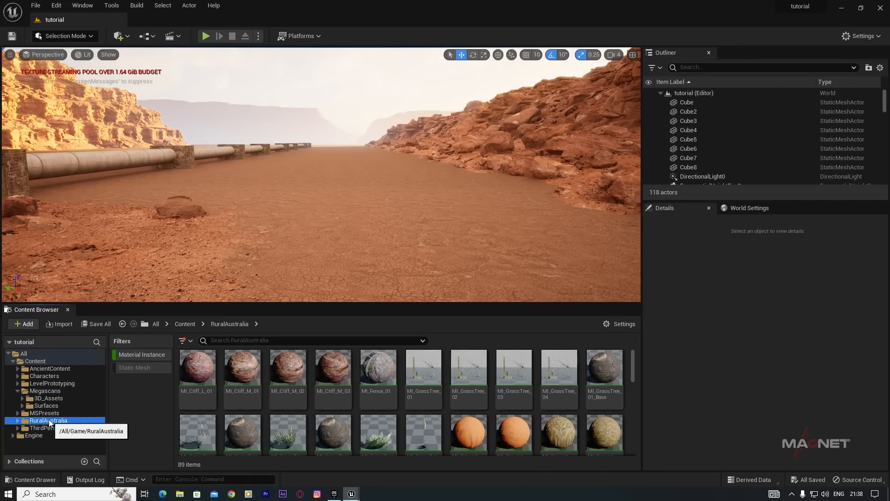
{"action": "left_click", "coordinate": [138, 355]}
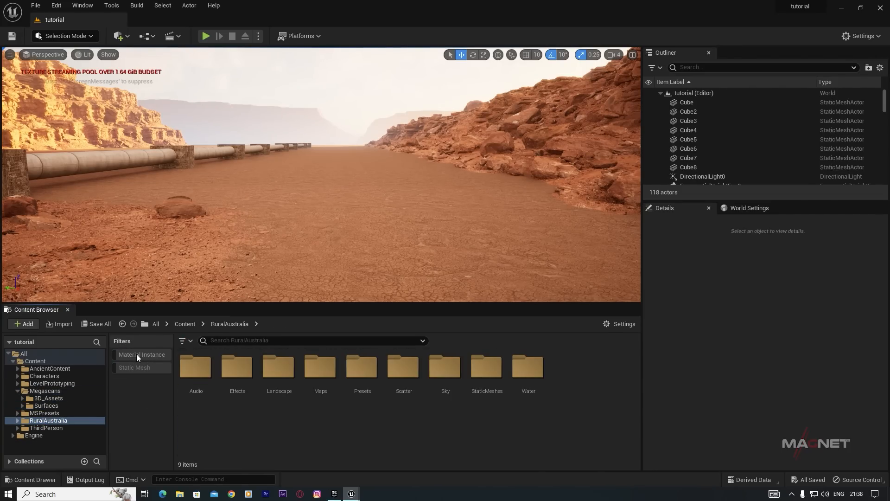
{"action": "left_click", "coordinate": [531, 371]}
{"action": "double_click", "coordinate": [531, 371]}
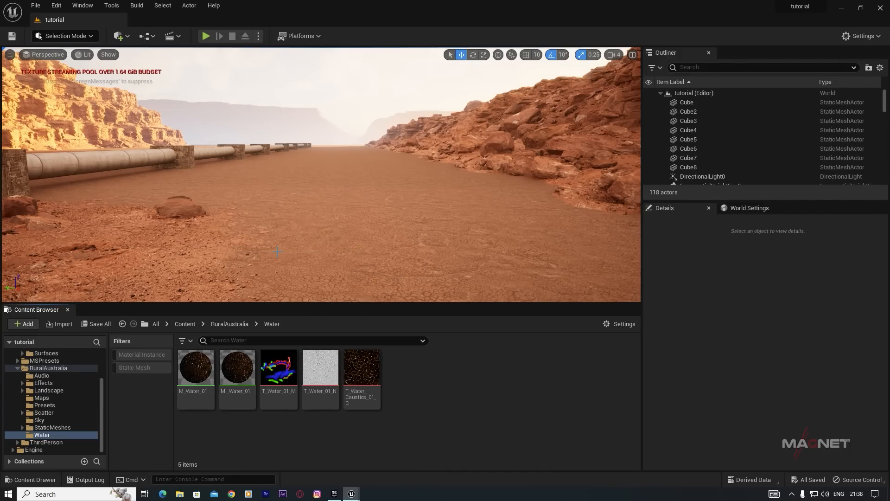
- Add a Plane shape to the level and frame it on the canyon floor beside the pipeline
{"action": "left_click", "coordinate": [125, 37]}
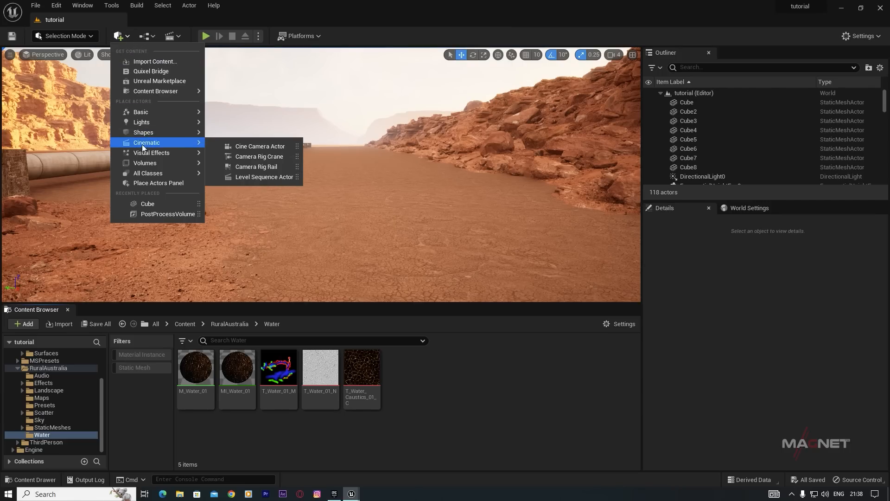
{"action": "mouse_move", "coordinate": [155, 133]}
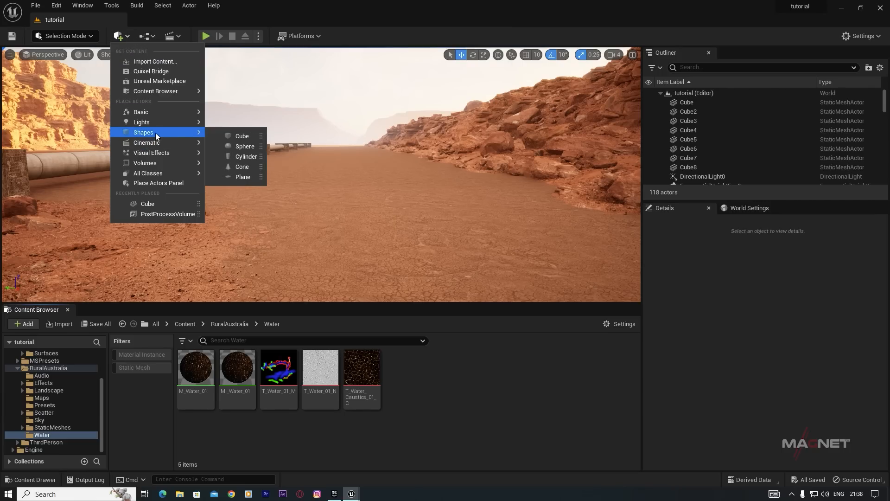
{"action": "left_click", "coordinate": [245, 178]}
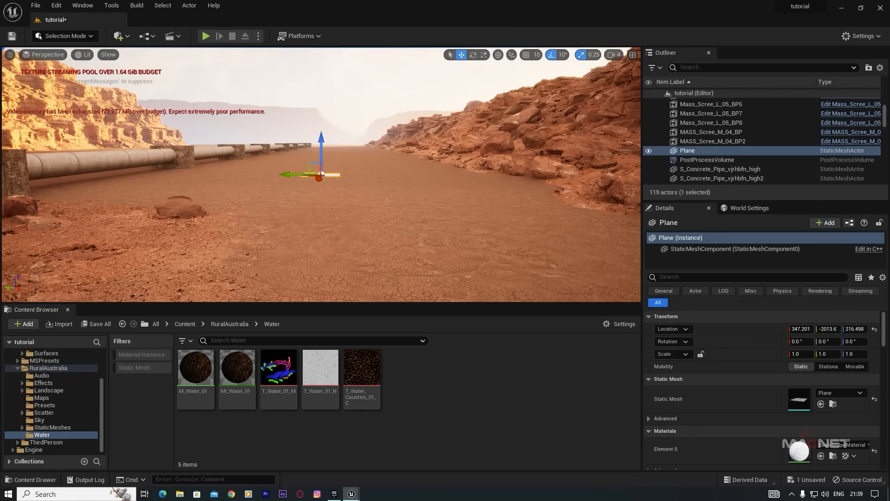
{"action": "key", "text": "f"}
{"action": "scroll", "coordinate": [321, 174], "scroll_direction": "down", "scroll_amount": 3}
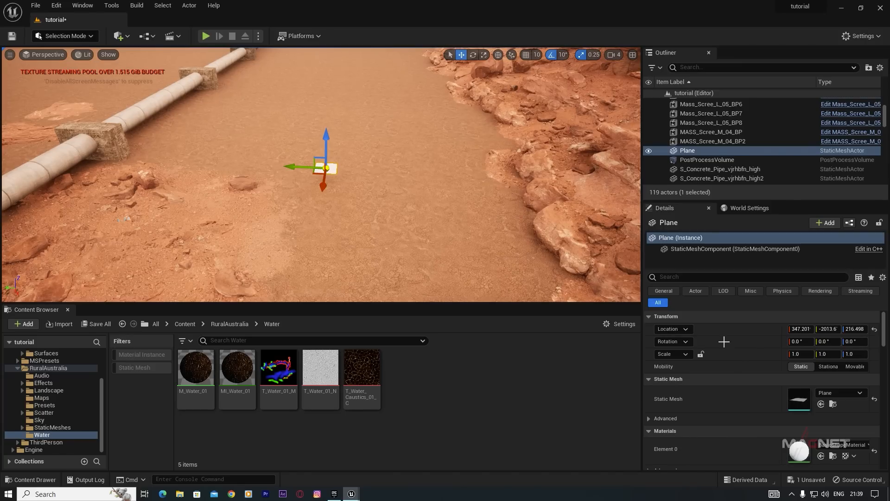
- Lock the plane's scale proportions and set its scale to 1000 on all axes
{"action": "left_click", "coordinate": [700, 355]}
{"action": "left_click", "coordinate": [797, 354]}
{"action": "left_click", "coordinate": [794, 354]}
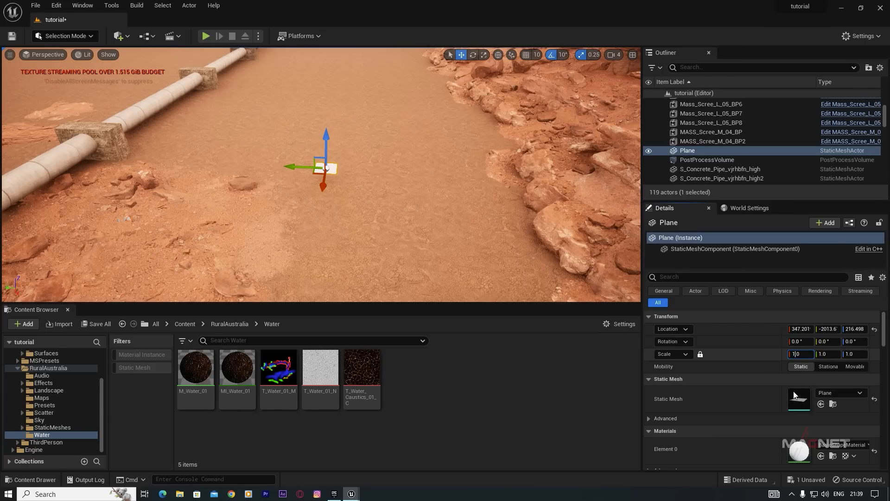
{"action": "type", "text": "000"}
{"action": "key", "text": "Return"}
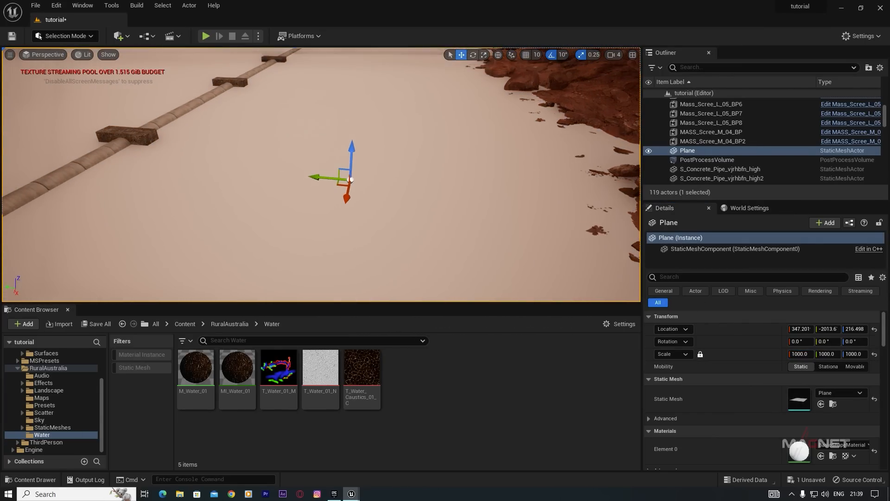
- Lower the plane to a height of about Z 100.7 so it sits just above the low ground
{"action": "right_click_drag", "start_coordinate": [321, 174], "coordinate": [320, 144]}
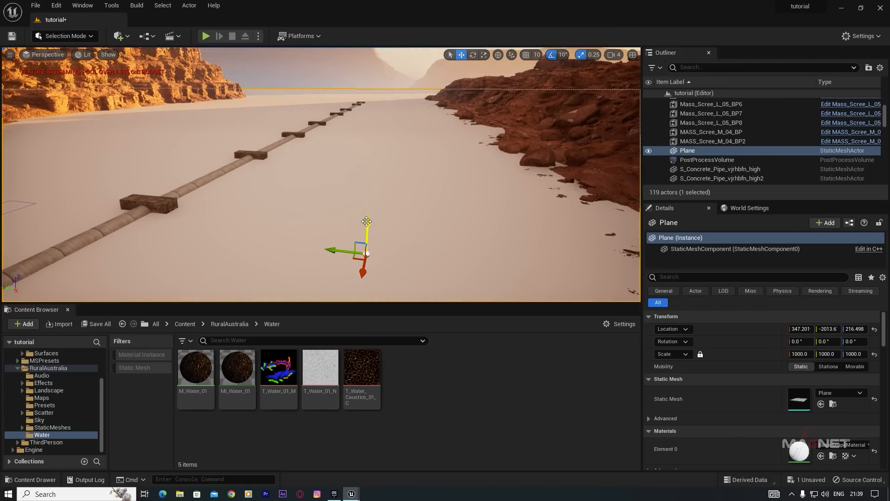
{"action": "left_click_drag", "start_coordinate": [367, 221], "coordinate": [367, 242]}
{"action": "left_click_drag", "start_coordinate": [366, 245], "coordinate": [366, 247]}
- Assign the MI_Water_01 material instance to the plane's Element 0 slot
{"action": "mouse_move", "coordinate": [366, 247]}
{"action": "right_mouse_down"}
{"action": "mouse_move", "coordinate": [365, 292]}
{"action": "mouse_move", "coordinate": [370, 248]}
{"action": "right_mouse_up"}
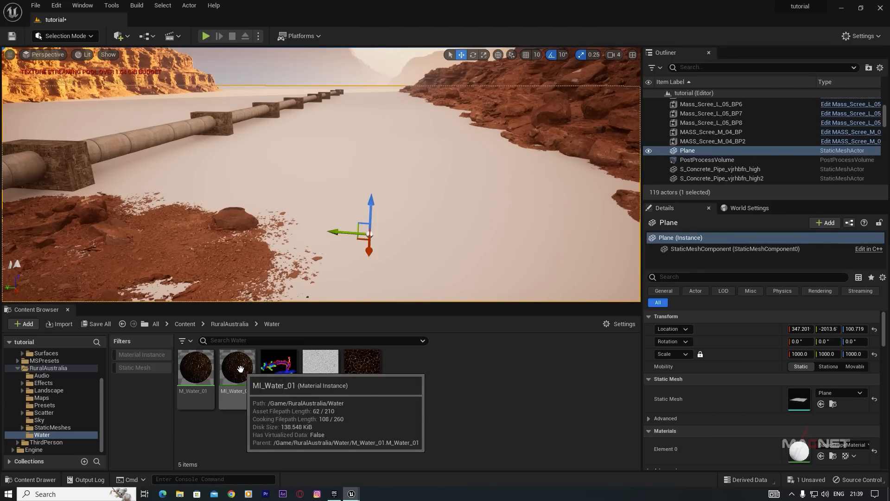
{"action": "left_click_drag", "start_coordinate": [240, 369], "coordinate": [804, 458]}
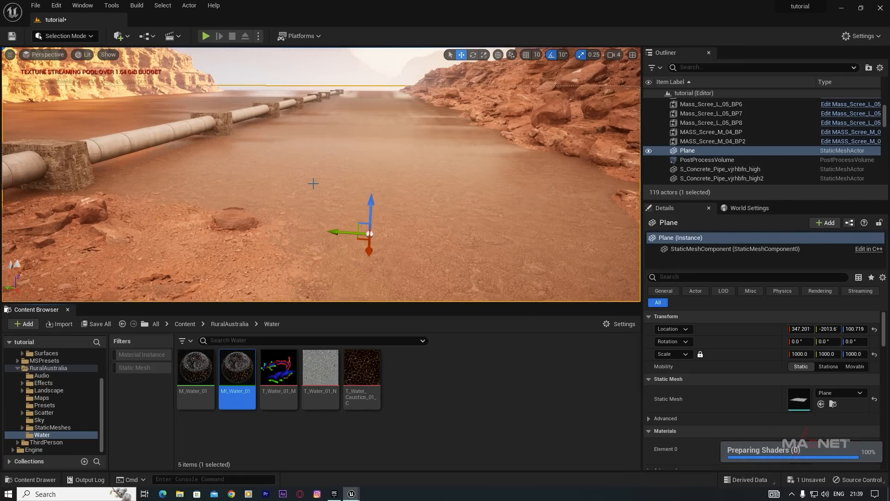
{"action": "mouse_move", "coordinate": [431, 197]}
{"action": "right_mouse_down"}
{"action": "mouse_move", "coordinate": [431, 218]}
{"action": "mouse_move", "coordinate": [405, 193]}
{"action": "mouse_move", "coordinate": [452, 192]}
{"action": "mouse_move", "coordinate": [434, 211]}
{"action": "mouse_move", "coordinate": [419, 195]}
{"action": "mouse_move", "coordinate": [434, 214]}
{"action": "mouse_move", "coordinate": [441, 180]}
{"action": "mouse_move", "coordinate": [449, 199]}
{"action": "mouse_move", "coordinate": [424, 196]}
{"action": "mouse_move", "coordinate": [436, 208]}
{"action": "mouse_move", "coordinate": [427, 201]}
{"action": "right_mouse_up"}
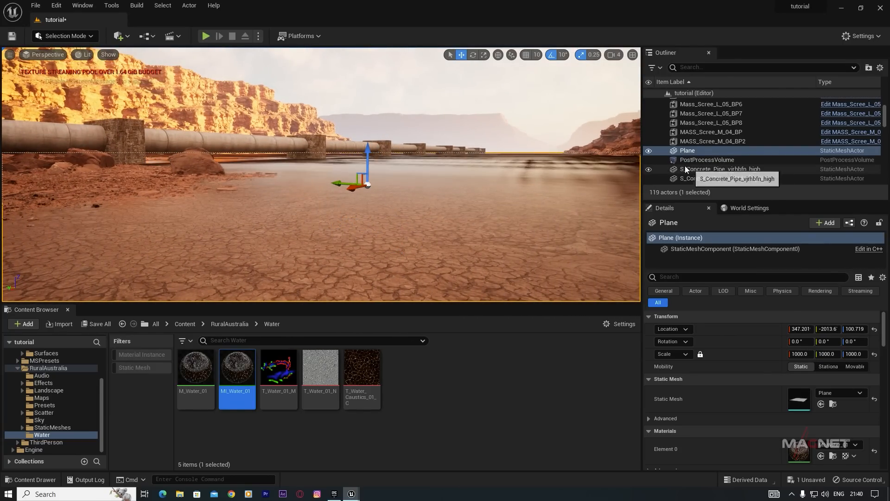
- Override the PostProcessVolume's reflection method as Lumen and enable High Quality Translucency Reflections
{"action": "left_click", "coordinate": [712, 160]}
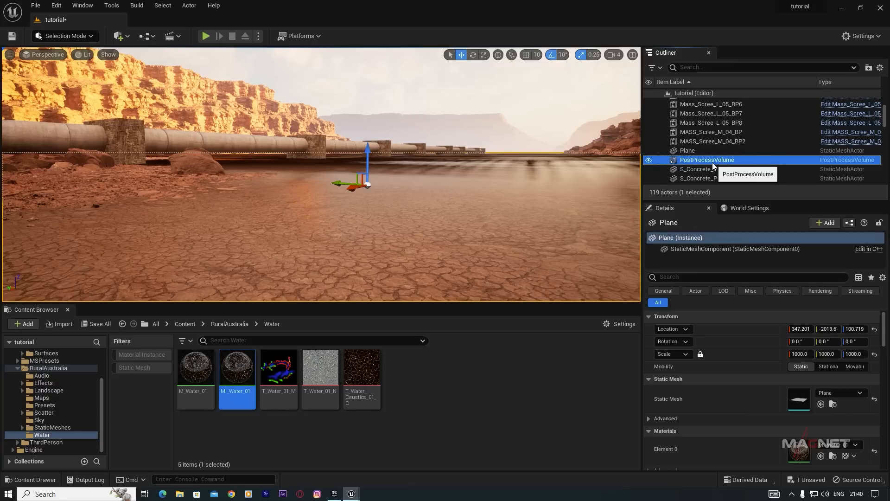
{"action": "left_click", "coordinate": [681, 277]}
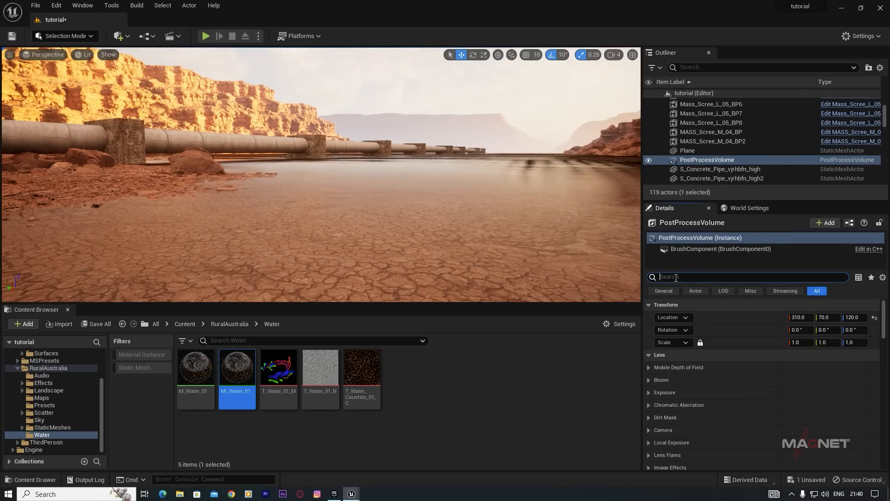
{"action": "type", "text": "r"}
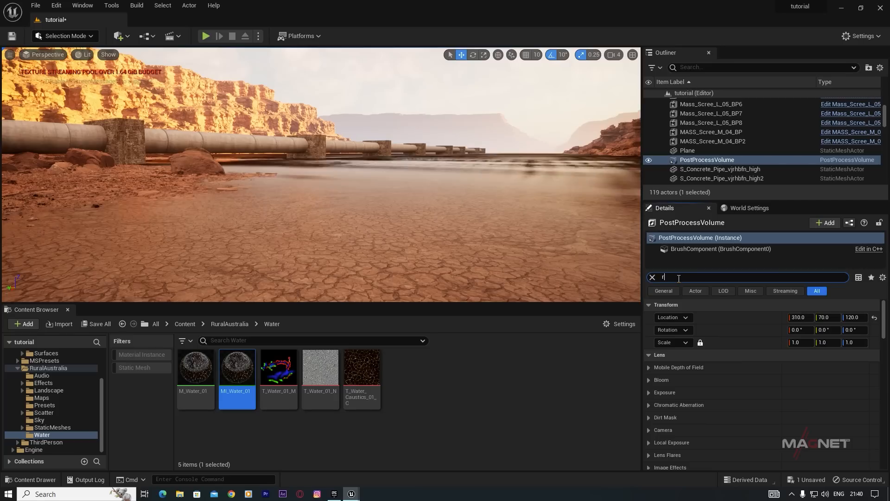
{"action": "type", "text": "efle"}
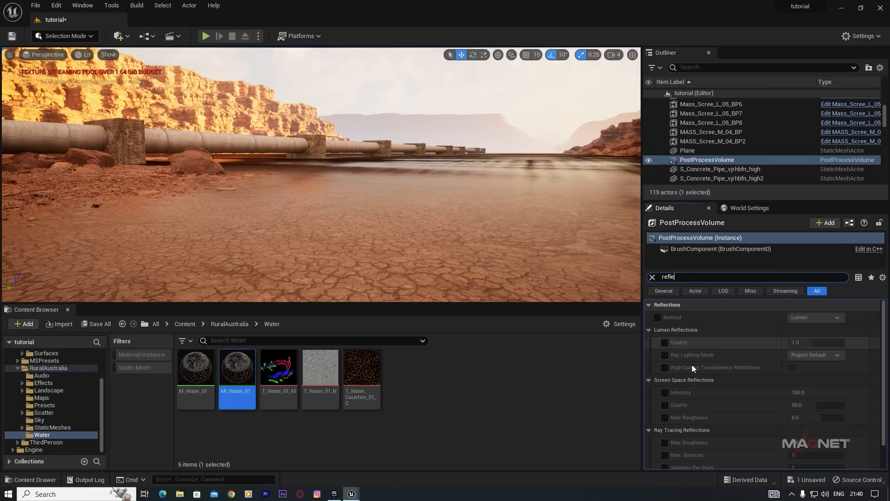
{"action": "left_click", "coordinate": [657, 317]}
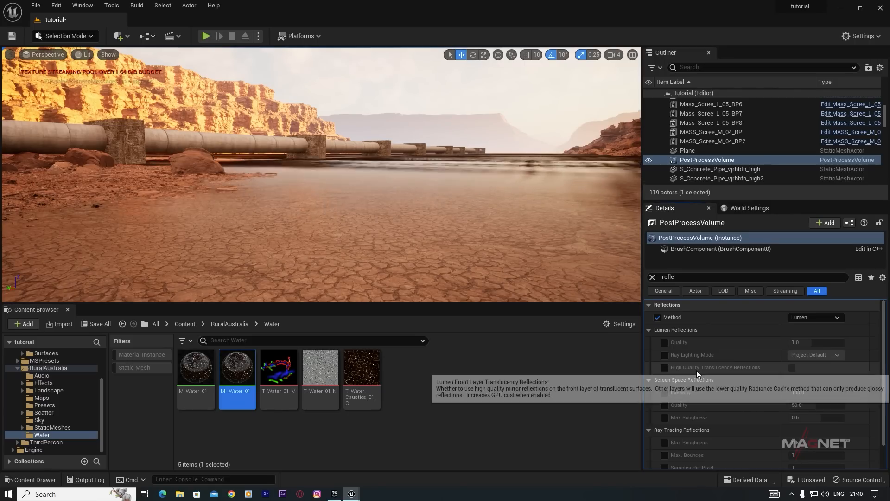
{"action": "left_click", "coordinate": [664, 367]}
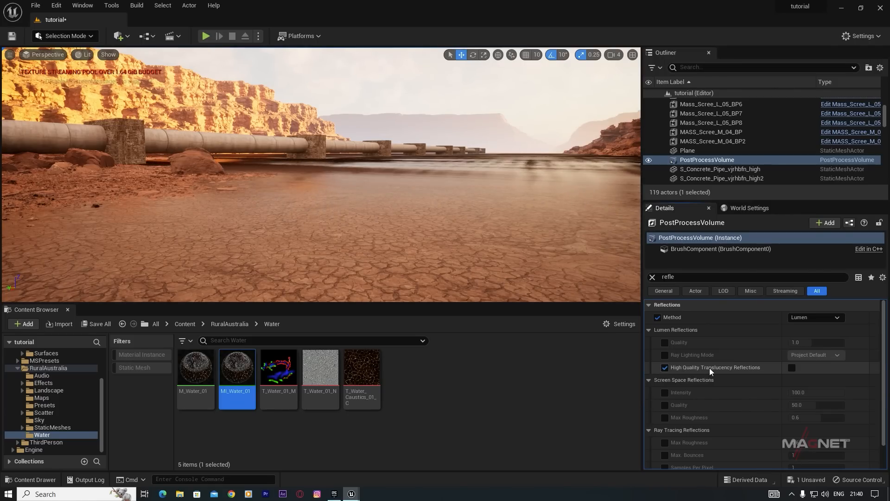
{"action": "left_click", "coordinate": [791, 368]}
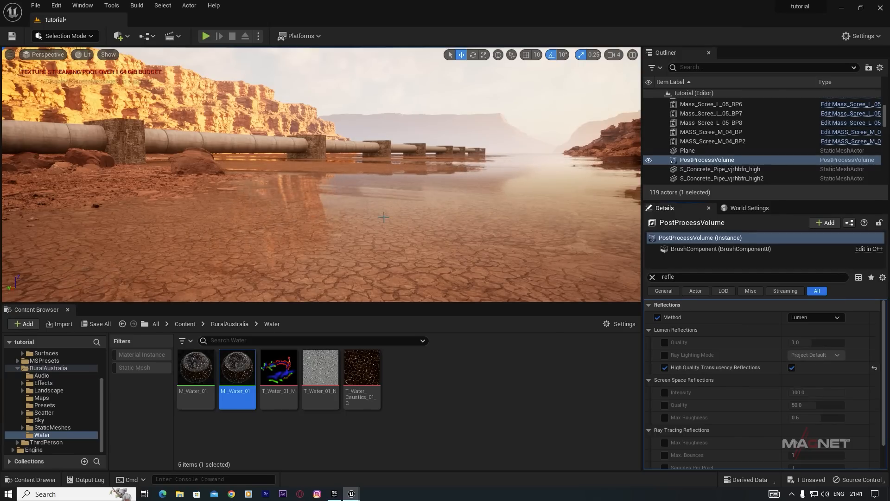
{"action": "right_click_drag", "start_coordinate": [322, 175], "coordinate": [355, 217]}
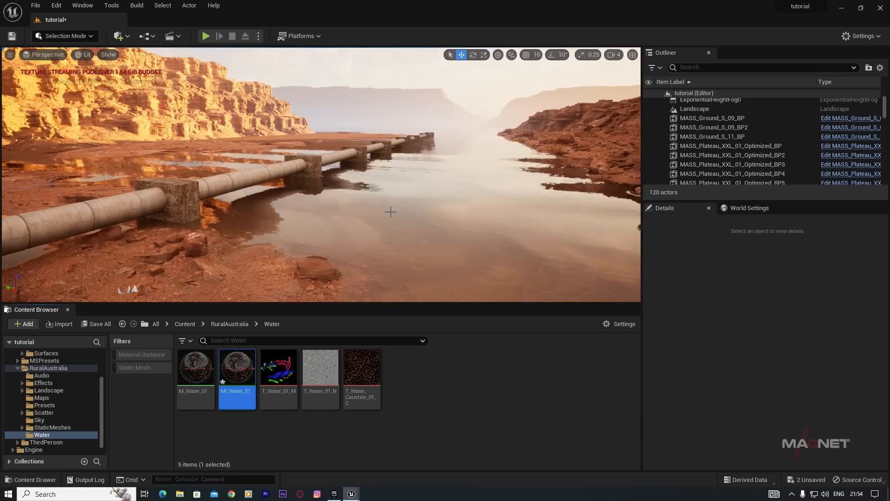
- Open MI_Water_01 for editing and override its shoreline Ripples Normals Strength with 0.004
{"action": "right_click_drag", "start_coordinate": [389, 211], "coordinate": [480, 219]}
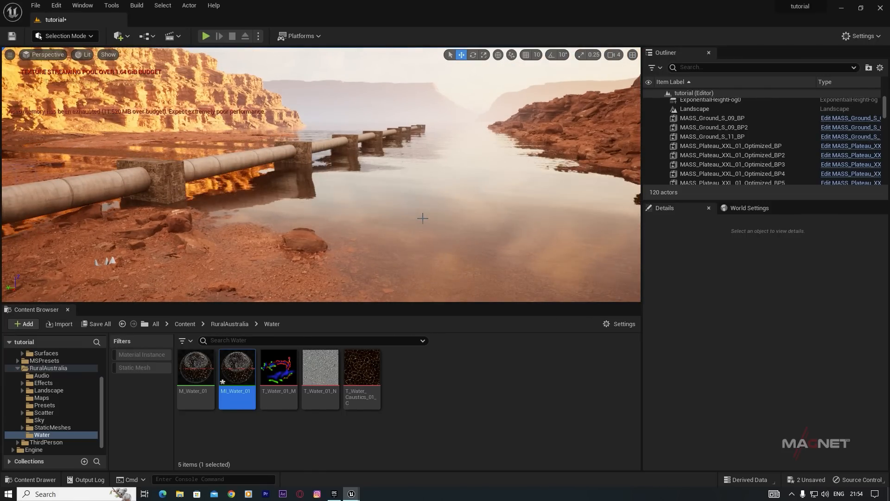
{"action": "mouse_move", "coordinate": [241, 367]}
{"action": "double_click", "coordinate": [240, 367]}
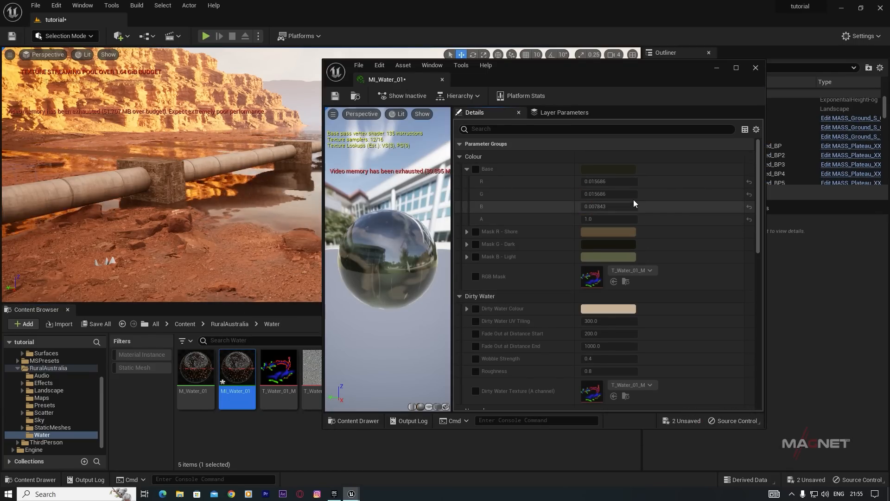
{"action": "left_click_drag", "start_coordinate": [760, 147], "coordinate": [770, 262]}
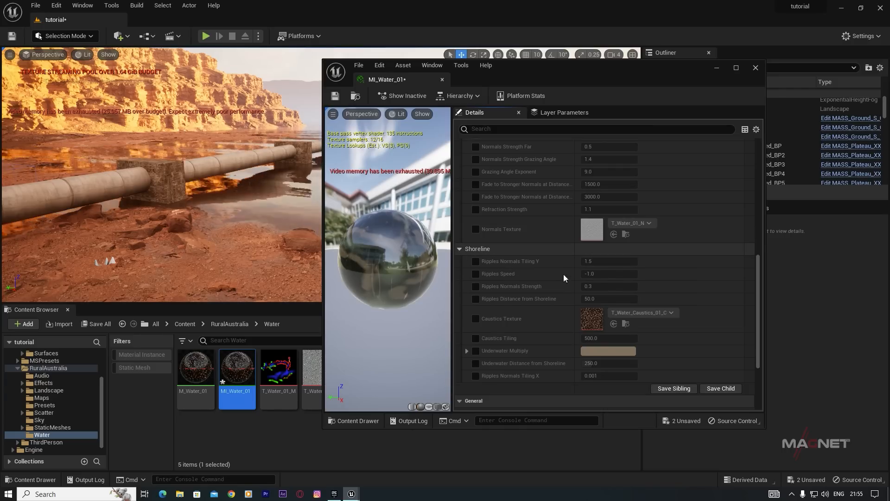
{"action": "left_click", "coordinate": [475, 285]}
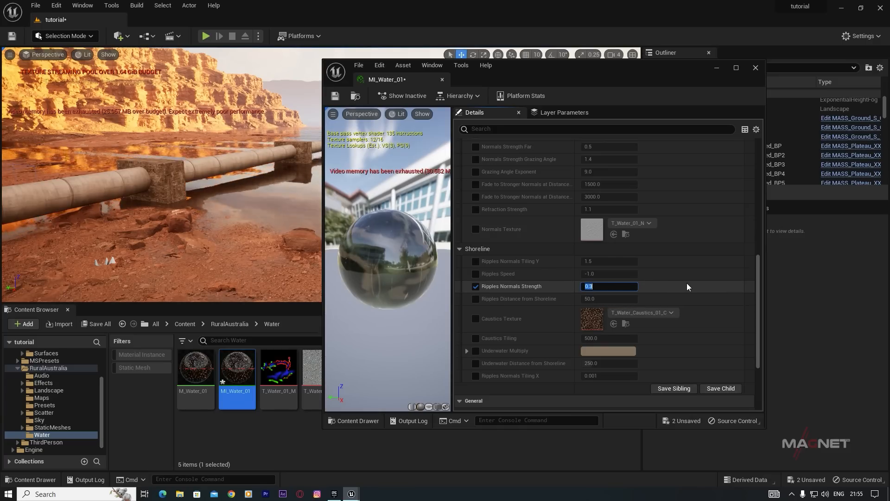
{"action": "key", "text": "BackSpace"}
{"action": "type", "text": ".004"}
{"action": "key", "text": "Return"}
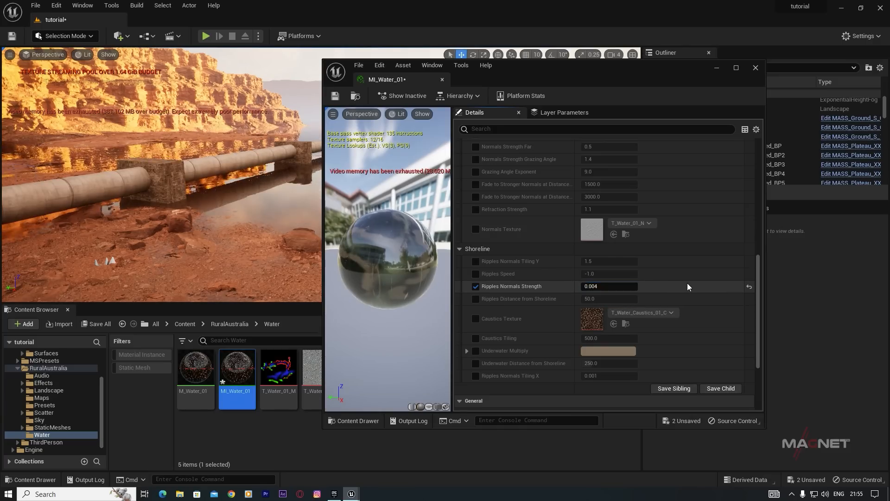
- Examine the water ripples around the nearest pipeline support up close, keeping the material editor clear of that area
{"action": "left_click_drag", "start_coordinate": [506, 75], "coordinate": [657, 108]}
{"action": "right_click_drag", "start_coordinate": [296, 185], "coordinate": [293, 160]}
{"action": "key", "text": "d"}
{"action": "key", "text": "a"}
{"action": "right_click_drag", "start_coordinate": [355, 180], "coordinate": [339, 191]}
{"action": "key", "text": "e"}
{"action": "left_click_drag", "start_coordinate": [717, 109], "coordinate": [591, 28]}
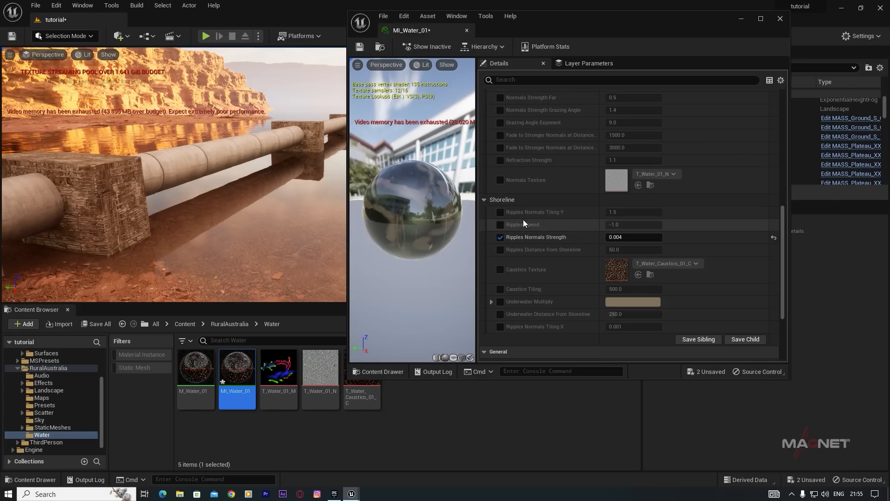
- Override MI_Water_01's shoreline Ripples Speed with 0.016, save the material instance and put its editor out of the way
{"action": "left_click", "coordinate": [501, 225]}
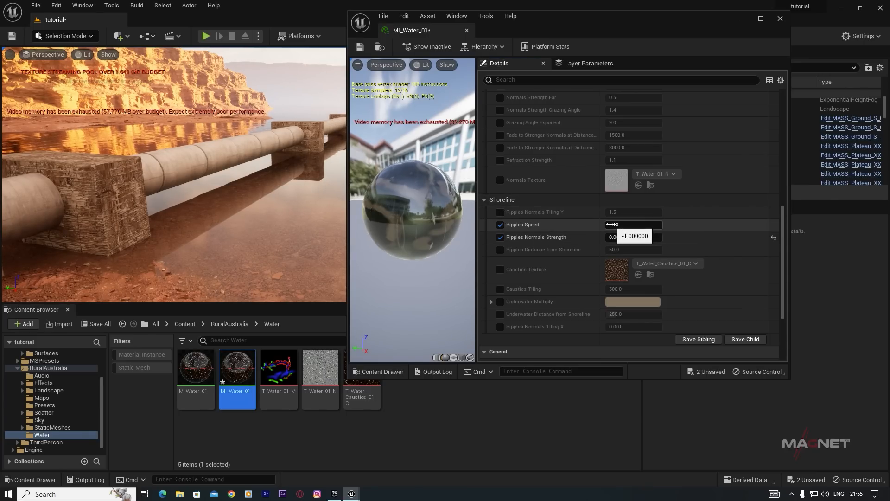
{"action": "left_click_drag", "start_coordinate": [617, 225], "coordinate": [635, 226]}
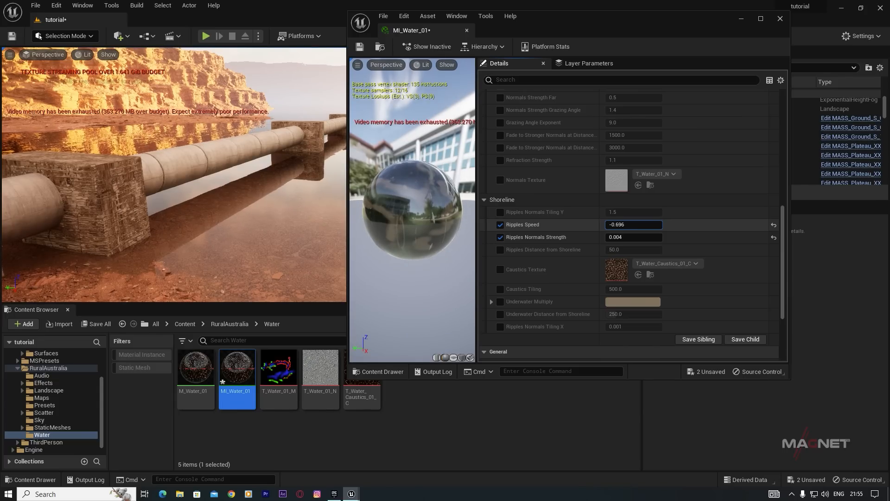
{"action": "left_click_drag", "start_coordinate": [640, 226], "coordinate": [663, 225]}
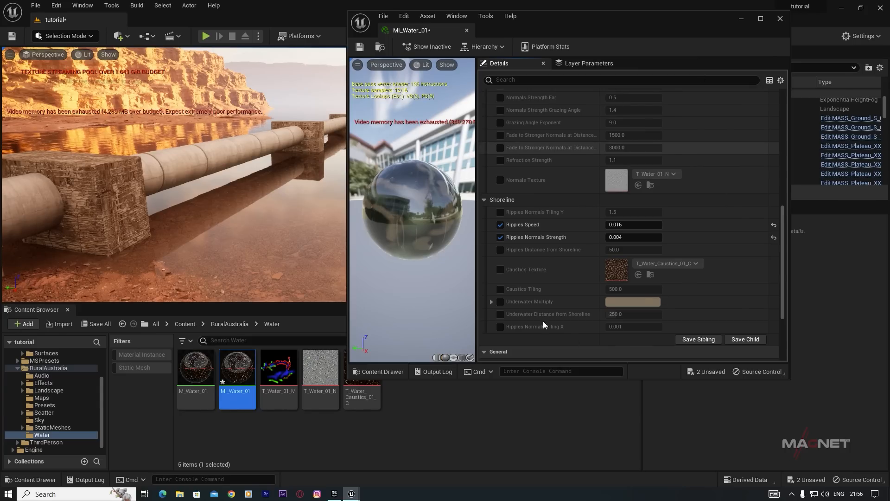
{"action": "left_click", "coordinate": [360, 48]}
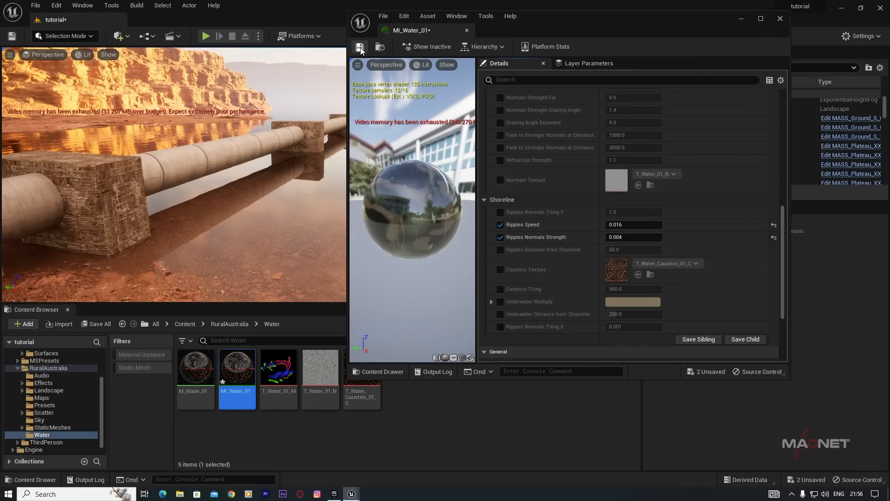
{"action": "left_click", "coordinate": [741, 20]}
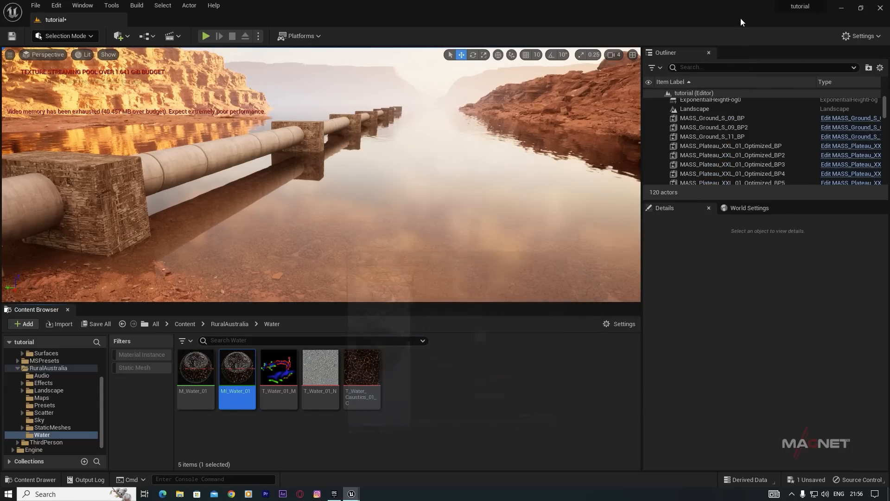
- Examine the water surface and its reflections along the pipeline and the rocky bank
{"action": "key", "text": "s"}
{"action": "right_click_drag", "start_coordinate": [310, 208], "coordinate": [320, 204]}
{"action": "key", "text": "w"}
{"action": "right_click_drag", "start_coordinate": [393, 261], "coordinate": [428, 239]}
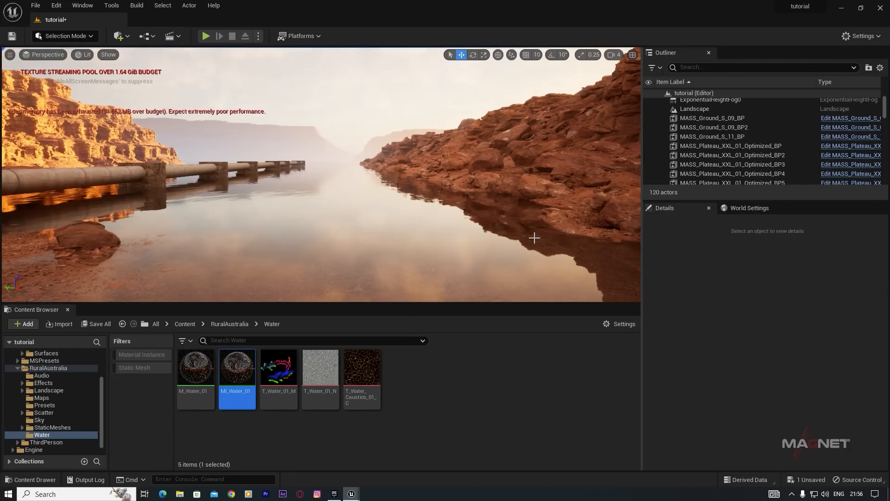
{"action": "mouse_move", "coordinate": [69, 267]}
{"action": "right_mouse_down"}
{"action": "mouse_move", "coordinate": [18, 281]}
{"action": "mouse_move", "coordinate": [70, 278]}
{"action": "right_mouse_up"}
{"action": "key", "text": "s"}
{"action": "right_click_drag", "start_coordinate": [293, 229], "coordinate": [265, 234]}
{"action": "key", "text": "d"}
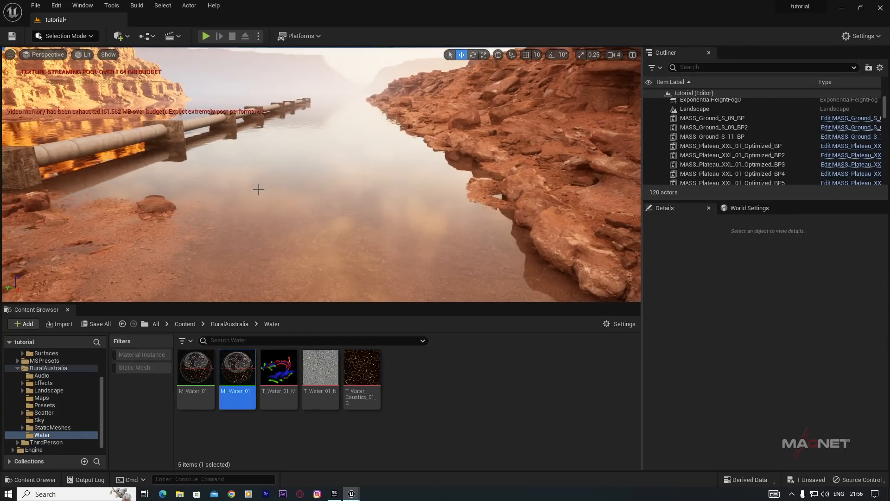
- Duplicate MASS_Ground_S_11_BP farther along the pipeline to about X -1381 and scale the copy uniformly to about 3.24
{"action": "right_click_drag", "start_coordinate": [287, 226], "coordinate": [225, 179]}
{"action": "left_click", "coordinate": [255, 204]}
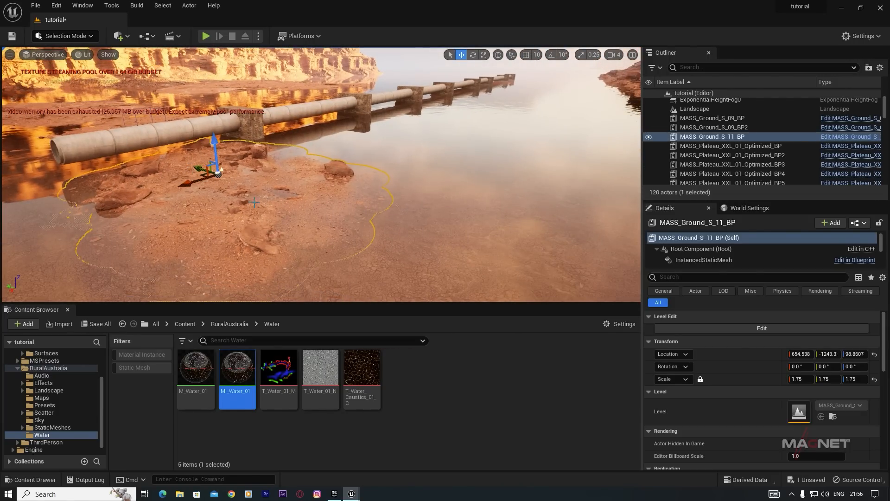
{"action": "left_click_drag", "start_coordinate": [188, 184], "coordinate": [274, 166], "text": "alt"}
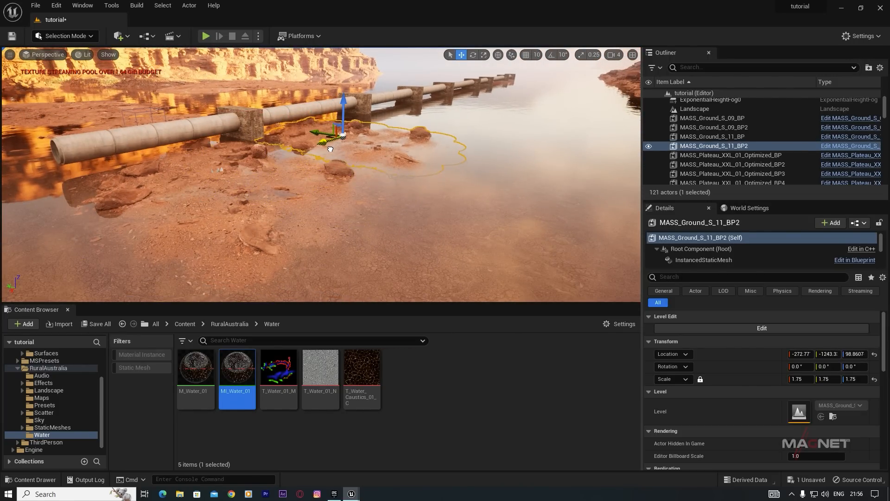
{"action": "left_click_drag", "start_coordinate": [343, 135], "coordinate": [414, 80]}
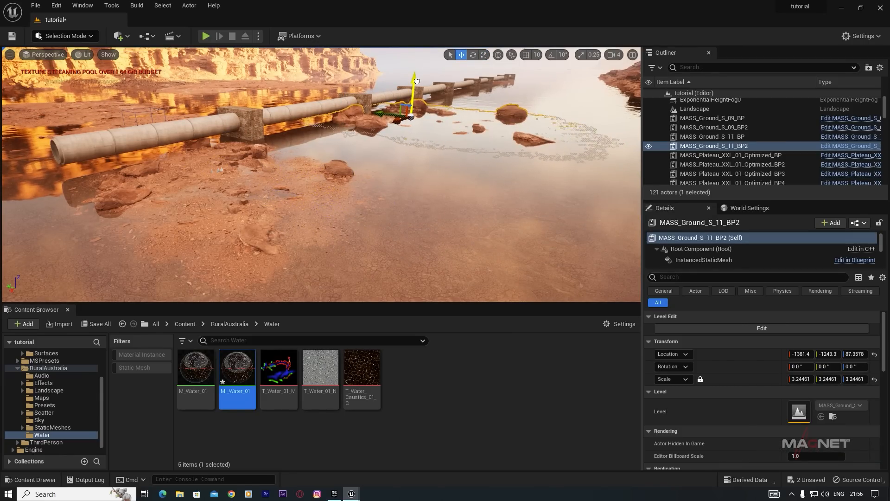
- Move the enlarged ground copy against the rocky bank opposite the pipeline, at about Y -2299 and Z 98.9
{"action": "key", "text": "w"}
{"action": "right_click_drag", "start_coordinate": [463, 190], "coordinate": [499, 163]}
{"action": "left_click_drag", "start_coordinate": [327, 174], "coordinate": [263, 167]}
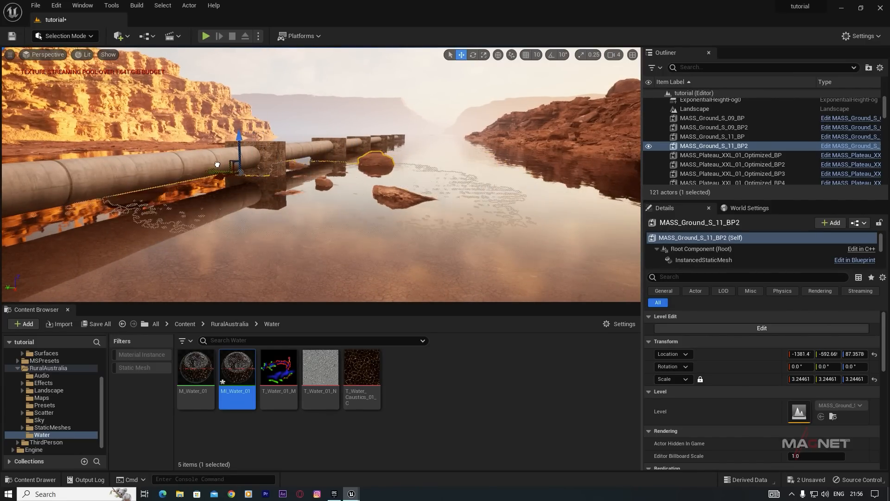
{"action": "left_click_drag", "start_coordinate": [380, 186], "coordinate": [555, 194]}
{"action": "left_click_drag", "start_coordinate": [603, 159], "coordinate": [606, 153]}
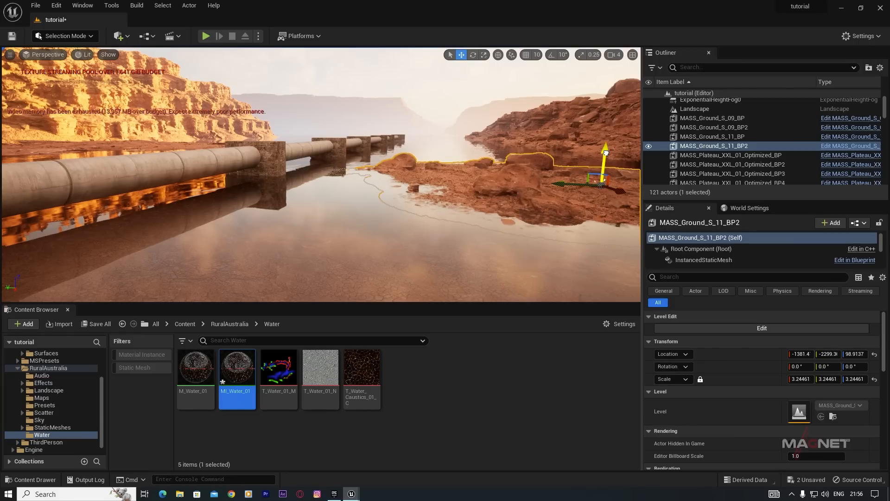
{"action": "key", "text": "f"}
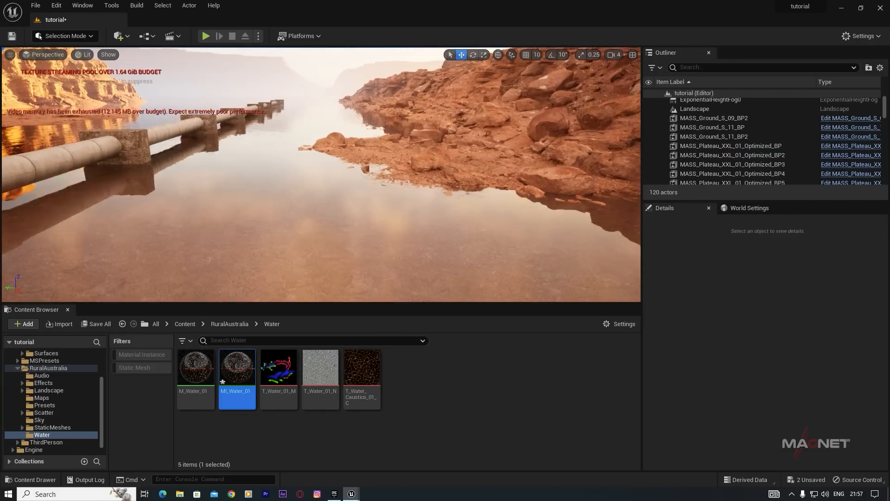
- Duplicate MASS_Ground_S_09_BP2 across the pipeline and place the copy at about X -5060, Y -1202, Z -202
{"action": "right_click_drag", "start_coordinate": [259, 92], "coordinate": [131, 74]}
{"action": "left_click", "coordinate": [267, 133]}
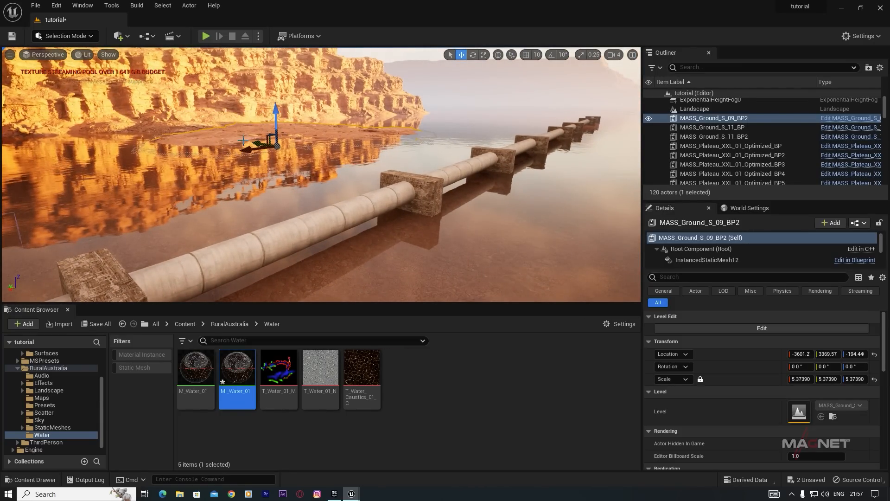
{"action": "left_click_drag", "start_coordinate": [257, 142], "coordinate": [318, 161], "text": "alt"}
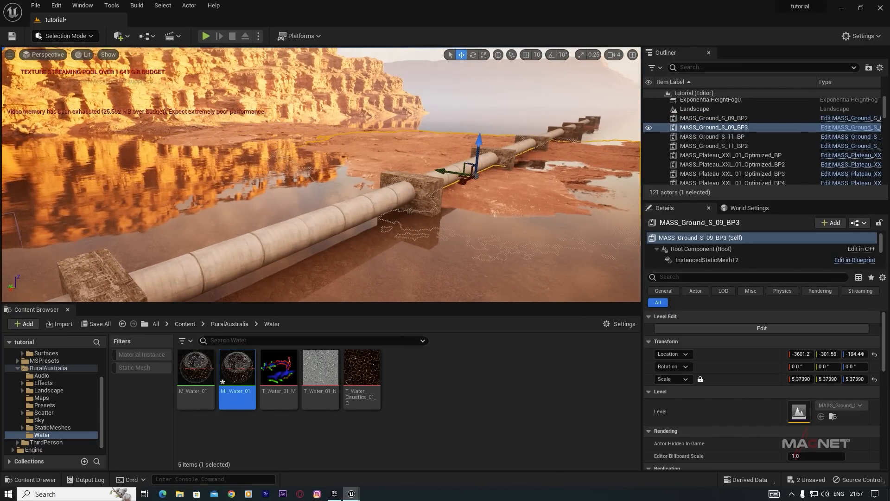
{"action": "right_click_drag", "start_coordinate": [324, 185], "coordinate": [398, 180]}
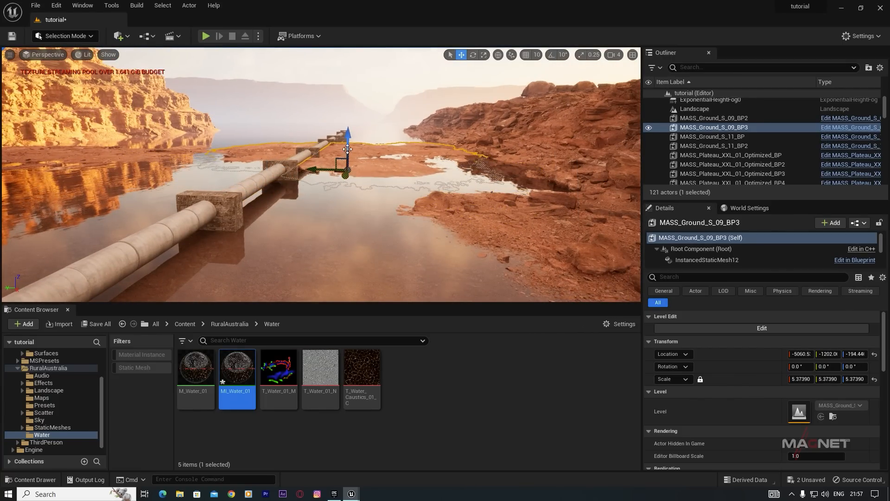
{"action": "right_click_drag", "start_coordinate": [353, 134], "coordinate": [350, 134]}
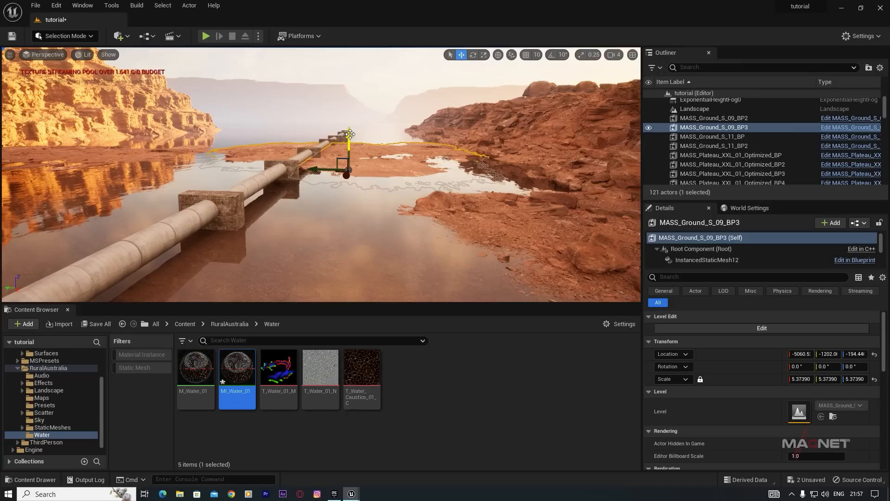
{"action": "key", "text": "w"}
{"action": "right_click_drag", "start_coordinate": [350, 136], "coordinate": [382, 143]}
{"action": "key", "text": "w"}
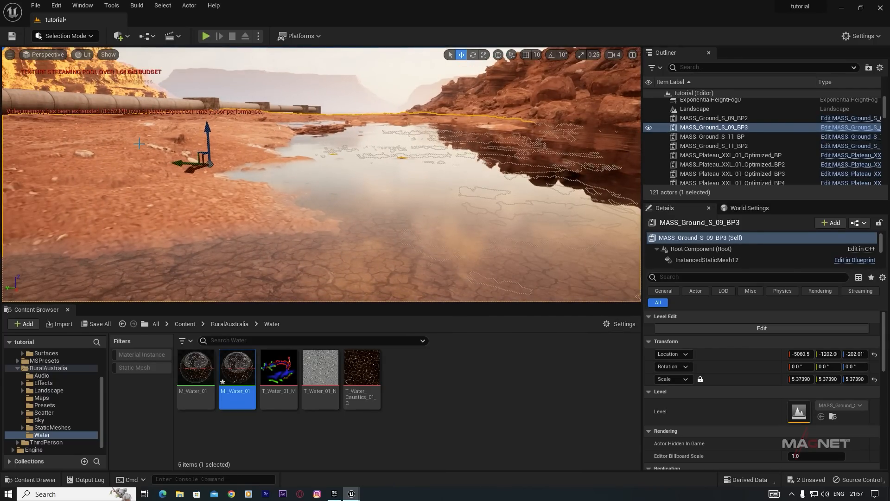
- Undo the last edit and duplicate a ground patch farther up the canyon
{"action": "right_click_drag", "start_coordinate": [263, 182], "coordinate": [236, 180]}
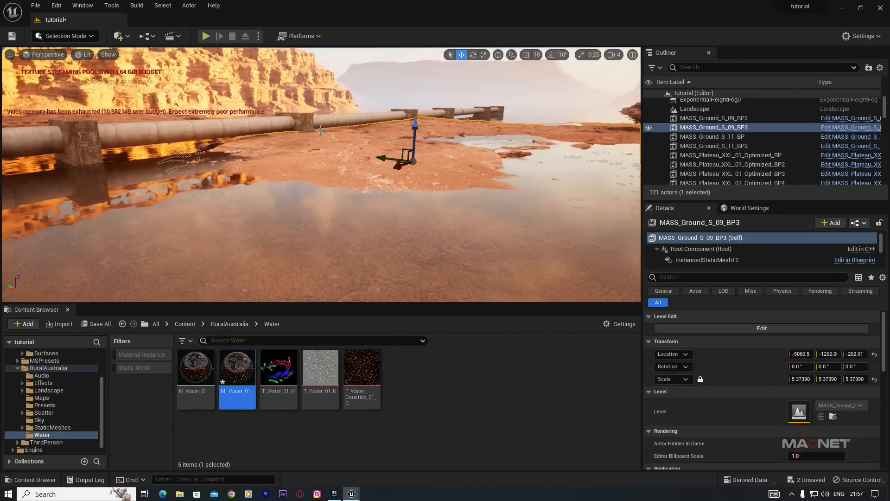
{"action": "right_click_drag", "start_coordinate": [396, 173], "coordinate": [361, 174]}
{"action": "key", "text": "ctrl+z"}
{"action": "right_click_drag", "start_coordinate": [447, 212], "coordinate": [410, 204]}
{"action": "left_click_drag", "start_coordinate": [410, 202], "coordinate": [358, 95], "text": "alt"}
{"action": "right_click_drag", "start_coordinate": [437, 208], "coordinate": [437, 177]}
- Duplicate another ground patch and shift the copy sideways across the distant water
{"action": "left_click", "coordinate": [463, 162]}
{"action": "left_click_drag", "start_coordinate": [491, 250], "coordinate": [575, 287], "text": "alt"}
{"action": "left_click_drag", "start_coordinate": [519, 279], "coordinate": [246, 278]}
{"action": "mouse_move", "coordinate": [282, 243]}
{"action": "left_mouse_down"}
{"action": "mouse_move", "coordinate": [282, 191]}
{"action": "mouse_move", "coordinate": [282, 245]}
{"action": "left_mouse_up"}
- Adjust the copied ground patch's vertical scale and height so it sits in the distant water
{"action": "key", "text": "space"}
{"action": "key", "text": "space"}
{"action": "key", "text": "space"}
{"action": "key", "text": "space"}
{"action": "key", "text": "space"}
{"action": "left_click_drag", "start_coordinate": [282, 182], "coordinate": [284, 168]}
{"action": "key", "text": "space"}
{"action": "mouse_move", "coordinate": [283, 168]}
{"action": "right_mouse_down"}
{"action": "mouse_move", "coordinate": [289, 185]}
{"action": "mouse_move", "coordinate": [297, 176]}
{"action": "right_mouse_up"}
{"action": "left_click_drag", "start_coordinate": [315, 144], "coordinate": [317, 114]}
- Place another ground copy, scaled about 27.17 × 27.17 × 14.82, in the open water beyond the rocks at about X -41882, Y -2883
{"action": "left_click", "coordinate": [337, 202]}
{"action": "left_click_drag", "start_coordinate": [339, 232], "coordinate": [328, 189], "text": "alt"}
{"action": "key", "text": "space"}
{"action": "key", "text": "space"}
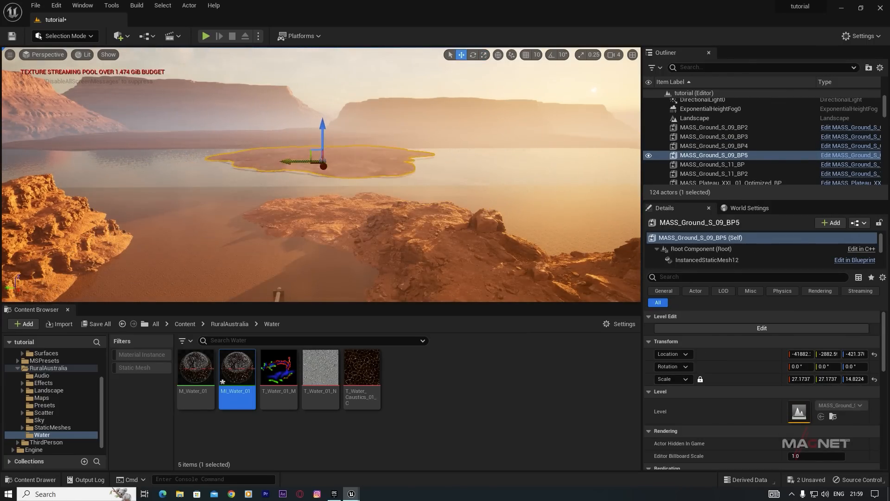
- Add further ground copies across the basin, enlarging the nearer one to about 42.72 × 42.72 × 30.37 at about X -26383, Y 4723
{"action": "left_click_drag", "start_coordinate": [115, 166], "coordinate": [353, 165], "text": "alt"}
{"action": "key", "text": "space"}
{"action": "key", "text": "space"}
{"action": "left_click_drag", "start_coordinate": [385, 164], "coordinate": [195, 172]}
{"action": "right_click_drag", "start_coordinate": [194, 173], "coordinate": [223, 194]}
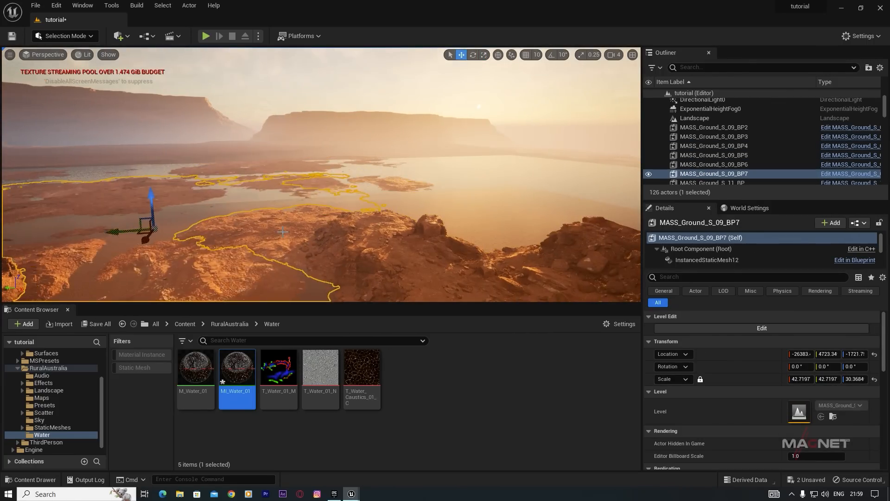
- Duplicate the enlarged ground patch twice more to spread land across both sides of the distant basin
{"action": "left_click_drag", "start_coordinate": [149, 209], "coordinate": [473, 192], "text": "alt"}
{"action": "right_click_drag", "start_coordinate": [473, 193], "coordinate": [492, 186]}
{"action": "left_click_drag", "start_coordinate": [352, 162], "coordinate": [153, 162], "text": "alt"}
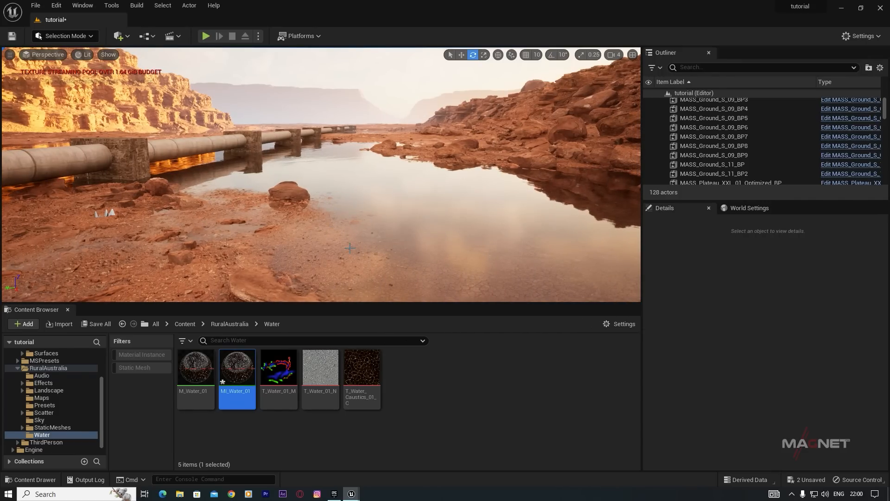
- Review the added ground patches around the pipeline from low and elevated viewpoints
{"action": "right_click_drag", "start_coordinate": [350, 248], "coordinate": [387, 238]}
{"action": "right_click_drag", "start_coordinate": [94, 218], "coordinate": [69, 221]}
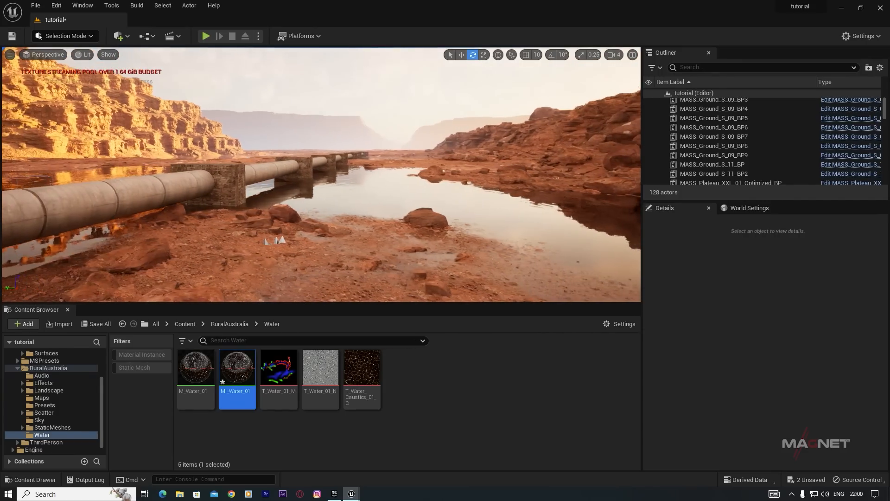
{"action": "right_click_drag", "start_coordinate": [321, 174], "coordinate": [329, 190]}
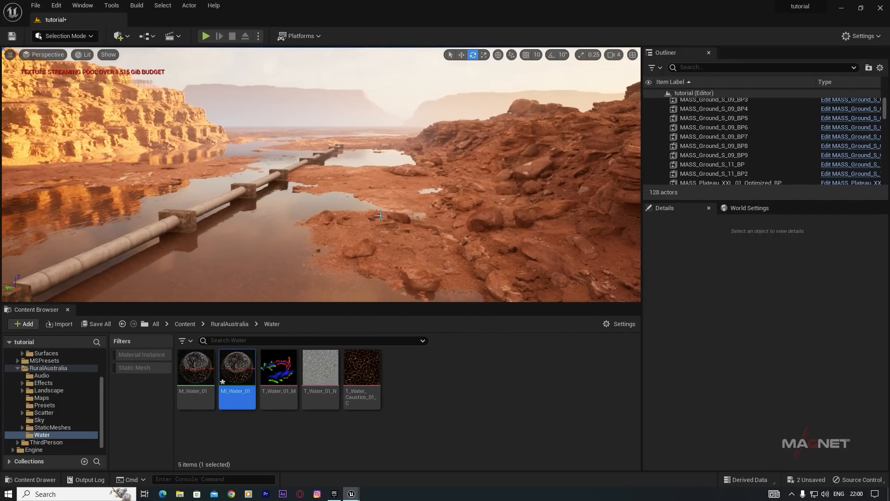
{"action": "right_click_drag", "start_coordinate": [240, 238], "coordinate": [223, 251]}
- Select all concrete pipe actors from S_Concrete_Pipe_vjrhbfn_high to high64 and group them in a new Outliner folder named pipes
{"action": "left_click", "coordinate": [225, 249]}
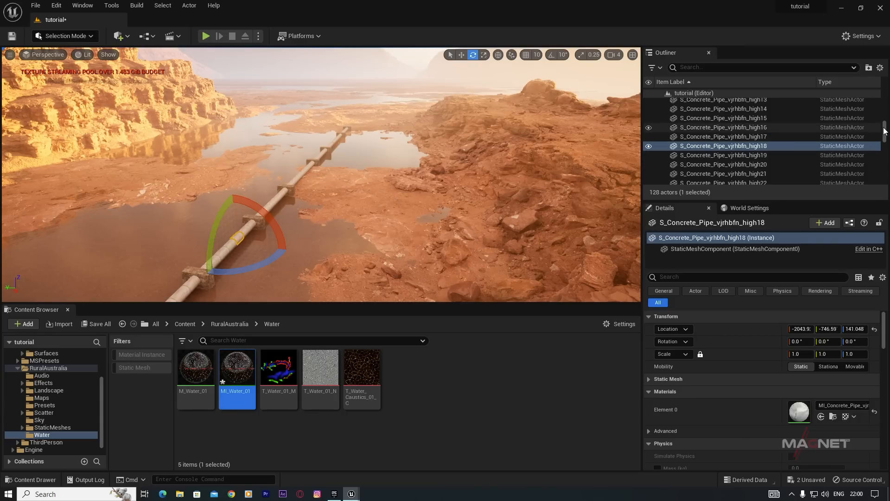
{"action": "scroll", "coordinate": [825, 139], "scroll_direction": "up", "scroll_amount": 3}
{"action": "scroll", "coordinate": [711, 146], "scroll_direction": "up", "scroll_amount": 2}
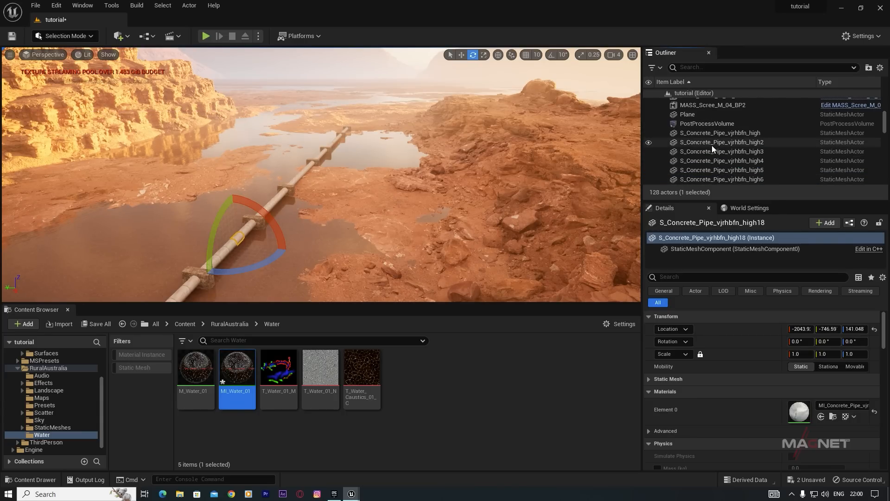
{"action": "left_click", "coordinate": [717, 134]}
{"action": "scroll", "coordinate": [736, 149], "scroll_direction": "down", "scroll_amount": 15}
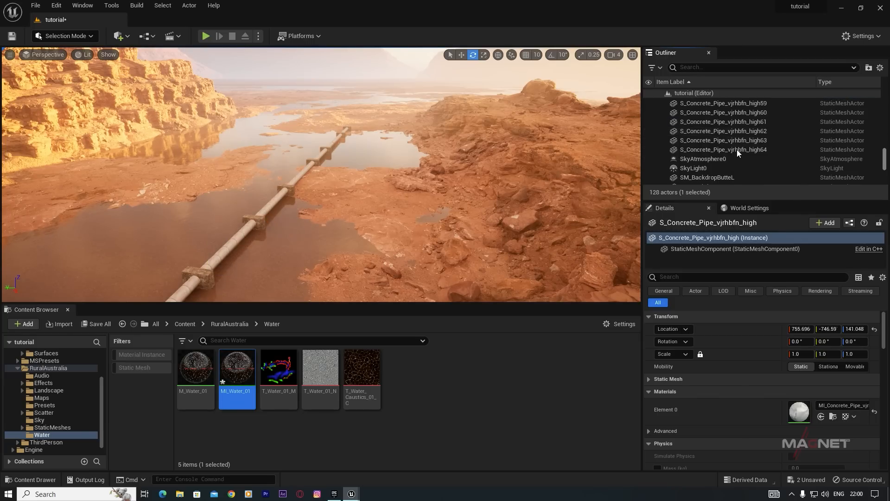
{"action": "left_click", "coordinate": [742, 149]}
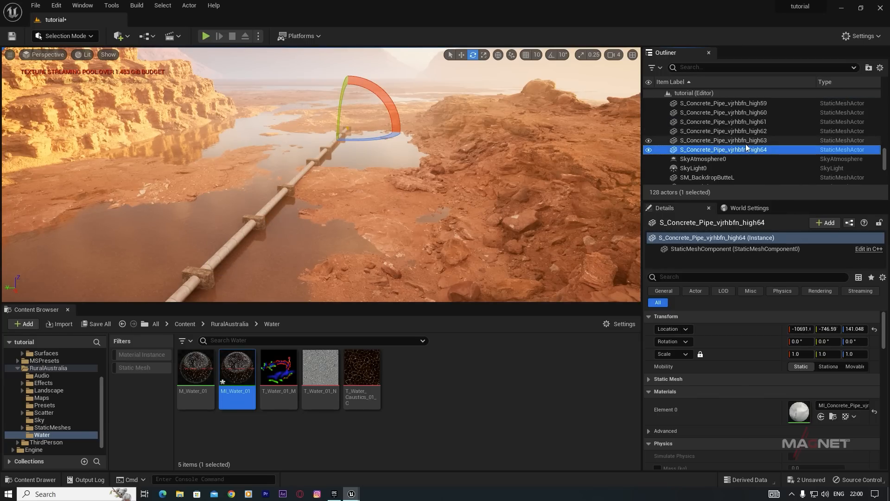
{"action": "scroll", "coordinate": [744, 146], "scroll_direction": "up", "scroll_amount": 12}
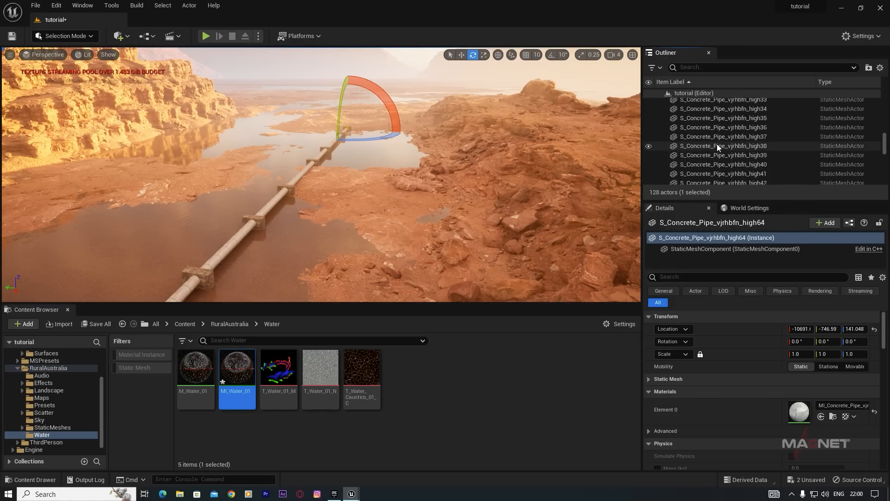
{"action": "scroll", "coordinate": [717, 145], "scroll_direction": "up", "scroll_amount": 8}
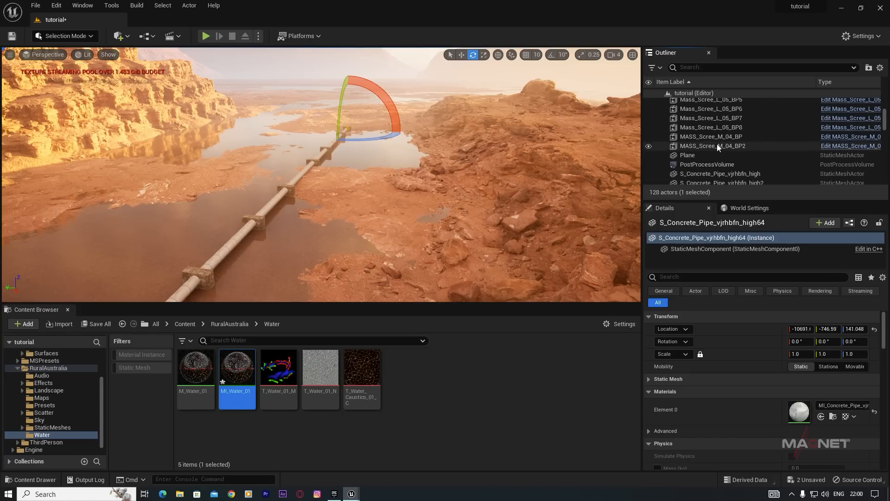
{"action": "left_click", "coordinate": [714, 144], "text": "shift"}
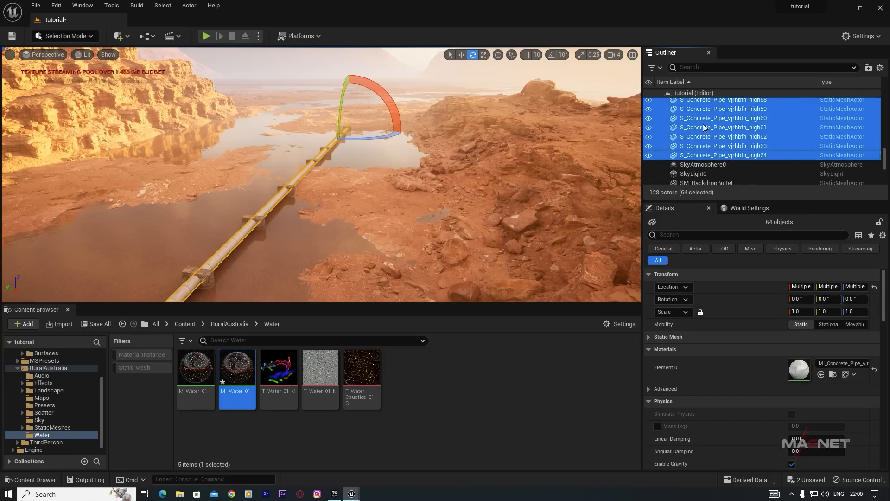
{"action": "left_click", "coordinate": [868, 67]}
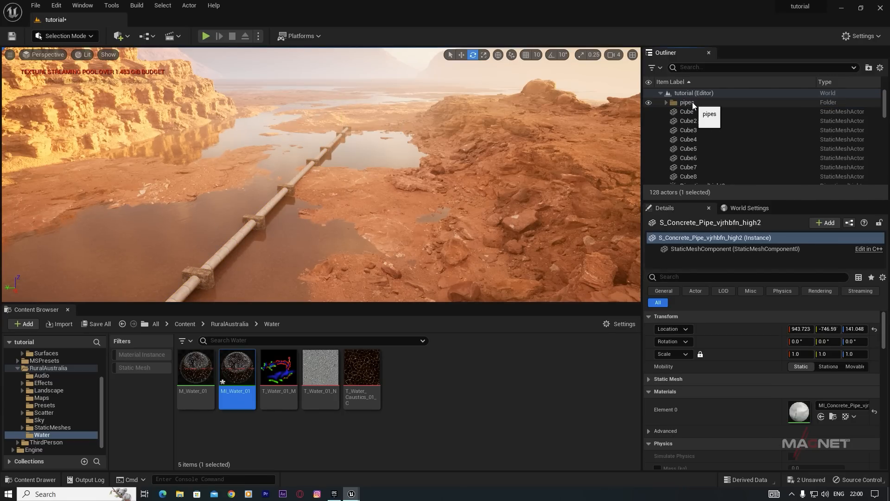
- Select all immediate children of the pipes folder
{"action": "left_click", "coordinate": [691, 102]}
{"action": "right_click", "coordinate": [686, 102]}
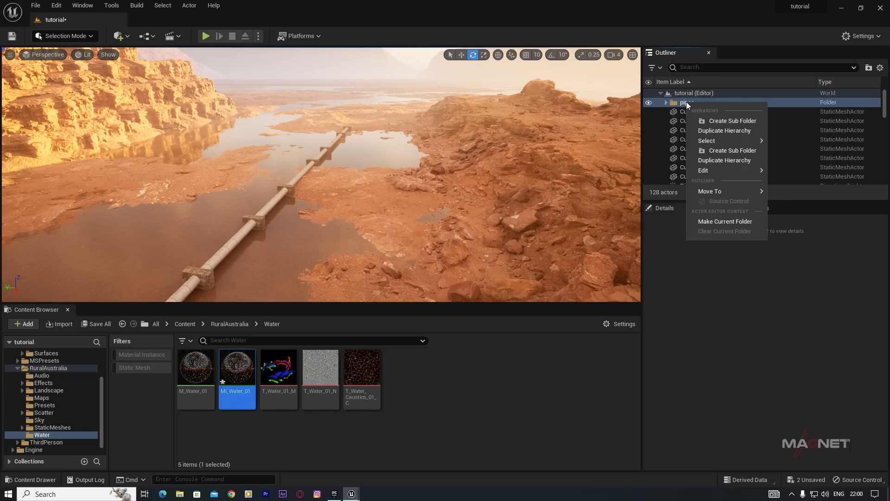
{"action": "mouse_move", "coordinate": [708, 140]}
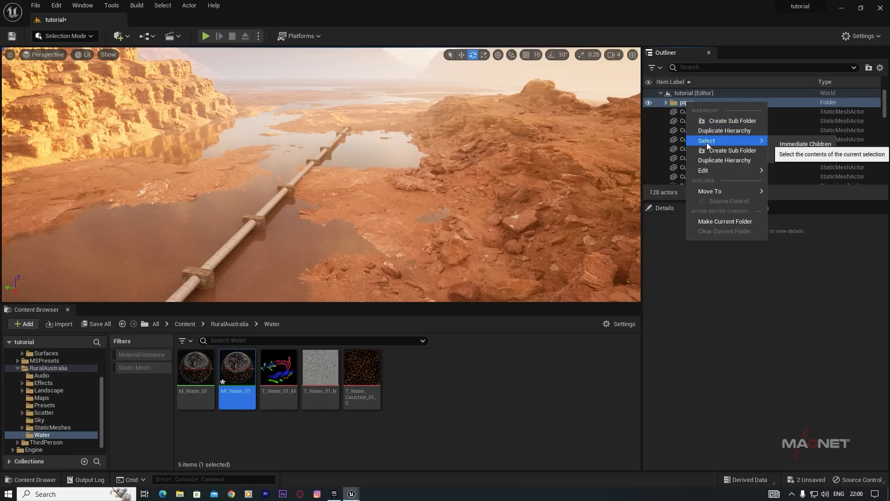
{"action": "left_click", "coordinate": [807, 144]}
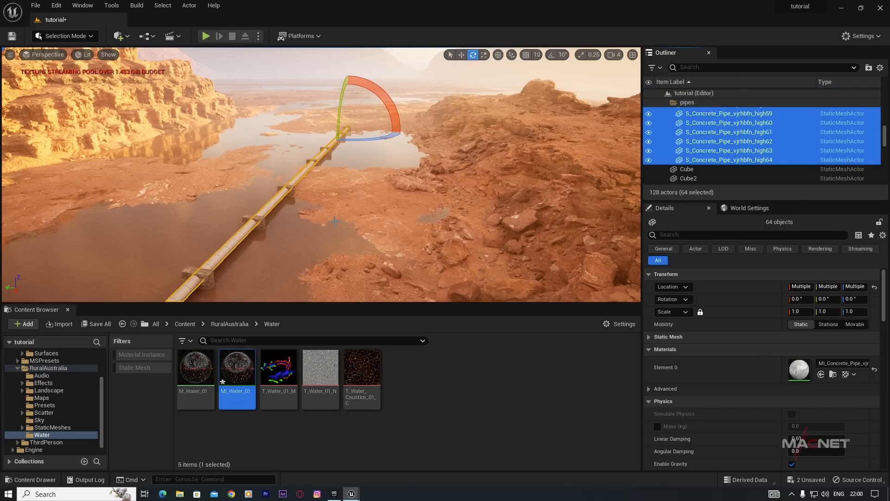
- Group the 64 selected concrete pipe actors and duplicate the group along the pipeline's line to extend it into the distance
{"action": "right_click", "coordinate": [309, 165]}
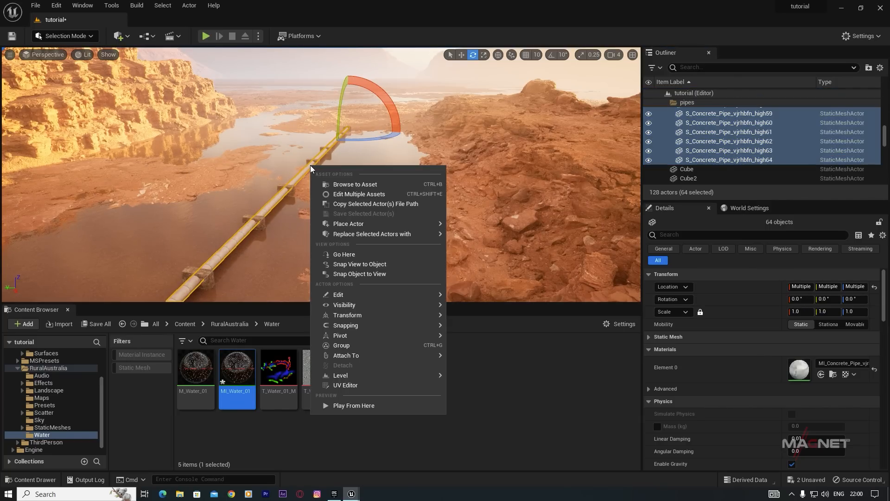
{"action": "left_click", "coordinate": [352, 345]}
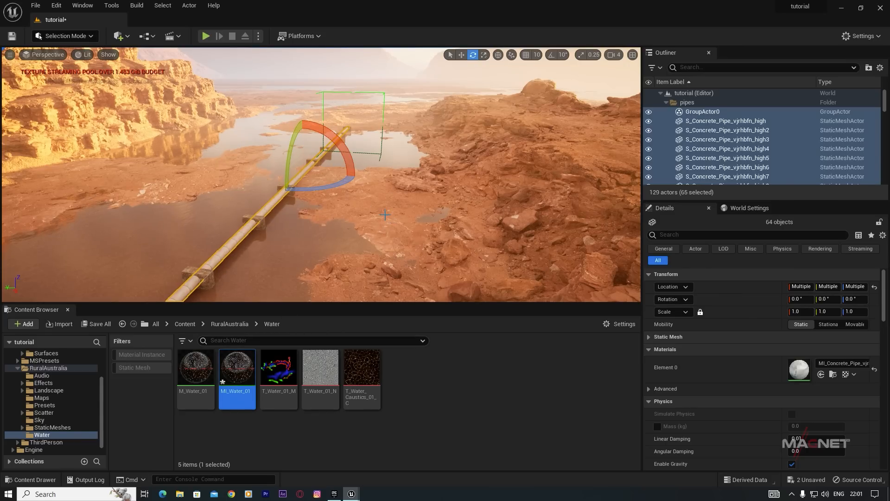
{"action": "key", "text": "w"}
{"action": "left_click", "coordinate": [700, 112]}
{"action": "left_click_drag", "start_coordinate": [294, 183], "coordinate": [388, 114], "text": "alt"}
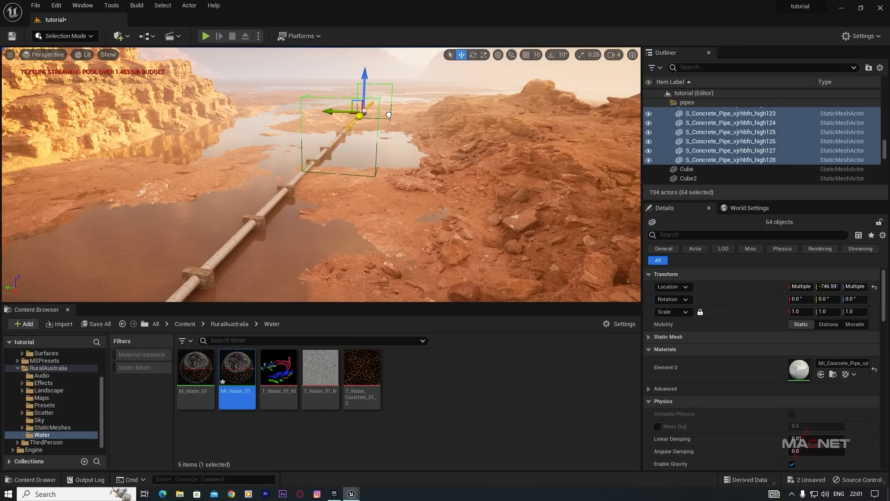
- Set the camera speed to 6 and duplicate the pipe group again to carry the pipeline farther across the flooded plain
{"action": "left_click", "coordinate": [616, 55]}
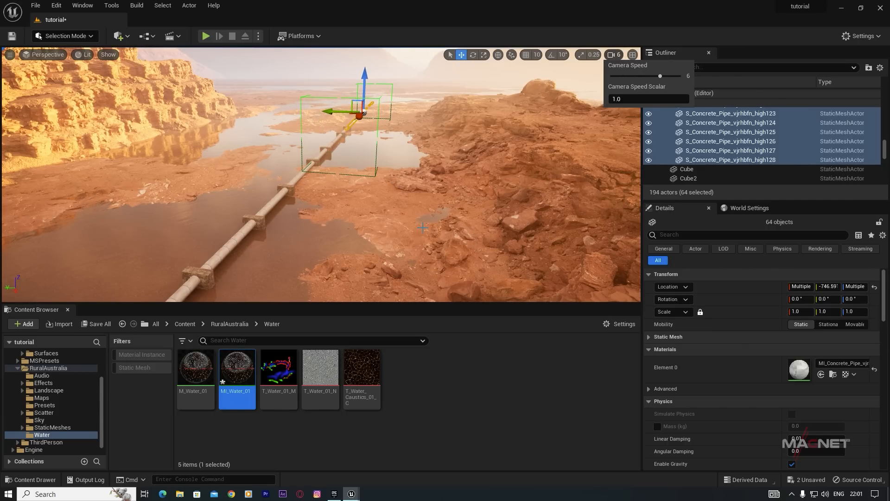
{"action": "mouse_move", "coordinate": [396, 203]}
{"action": "right_mouse_down"}
{"action": "mouse_move", "coordinate": [401, 180]}
{"action": "mouse_move", "coordinate": [403, 188]}
{"action": "right_mouse_up"}
{"action": "key", "text": "w"}
{"action": "left_click_drag", "start_coordinate": [432, 186], "coordinate": [450, 185]}
{"action": "right_click_drag", "start_coordinate": [478, 223], "coordinate": [527, 200]}
{"action": "left_click_drag", "start_coordinate": [274, 247], "coordinate": [413, 182], "text": "alt"}
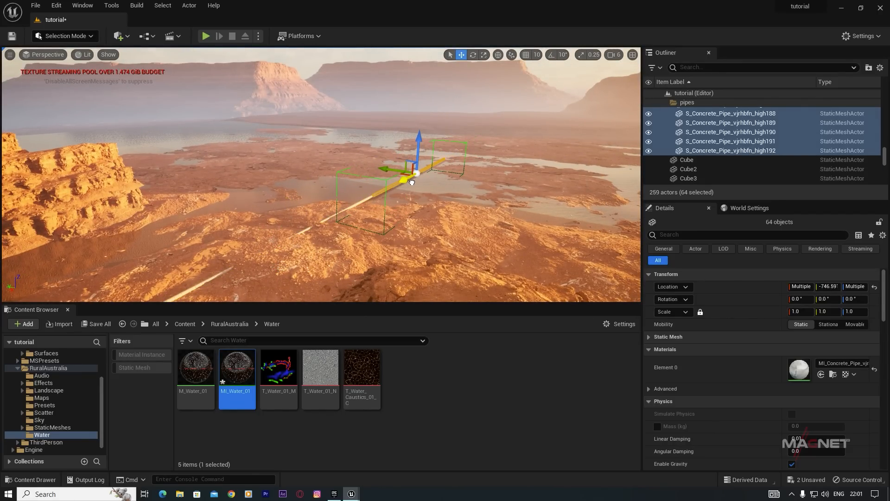
- Duplicate the SM_BackdropButteL3 butte, bring the copy closer and sink it to form a low ridge beyond the pipeline
{"action": "right_click_drag", "start_coordinate": [448, 232], "coordinate": [538, 126]}
{"action": "left_click", "coordinate": [483, 144]}
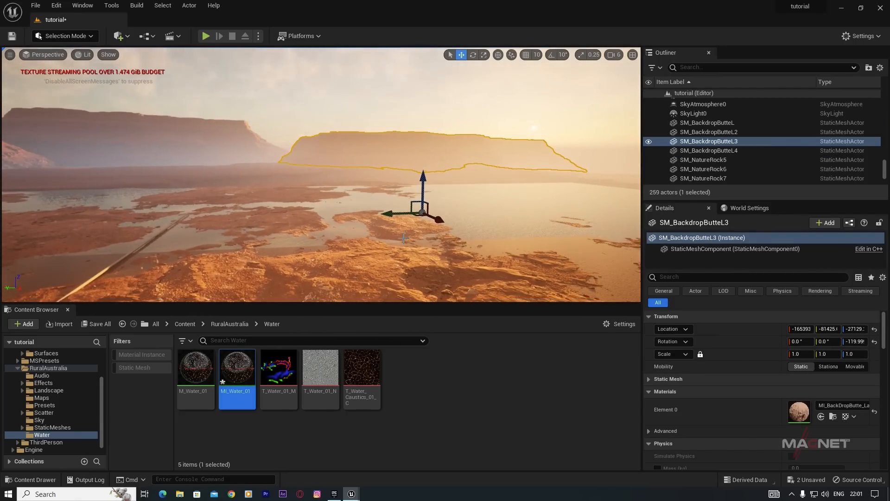
{"action": "left_click_drag", "start_coordinate": [436, 220], "coordinate": [356, 275], "text": "alt"}
{"action": "left_click_drag", "start_coordinate": [343, 223], "coordinate": [345, 256]}
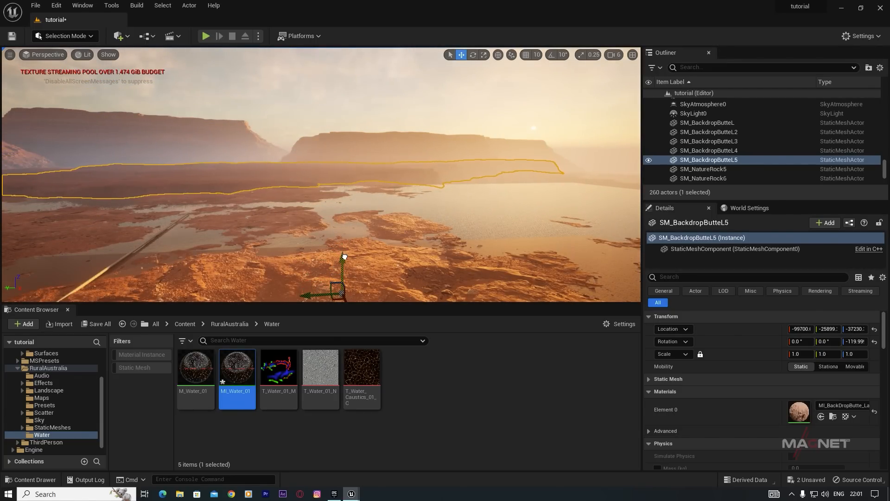
{"action": "right_click_drag", "start_coordinate": [258, 240], "coordinate": [256, 263]}
{"action": "left_click_drag", "start_coordinate": [355, 250], "coordinate": [367, 270]}
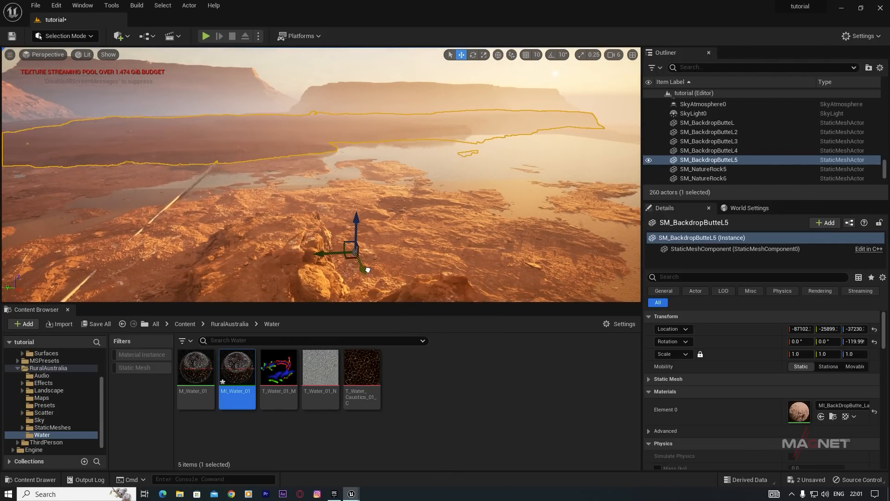
{"action": "left_click", "coordinate": [309, 70]}
- Select three neighbouring cube supports on the pipeline and duplicate them repeatedly along the extended pipe sections
{"action": "right_click_drag", "start_coordinate": [280, 181], "coordinate": [212, 209]}
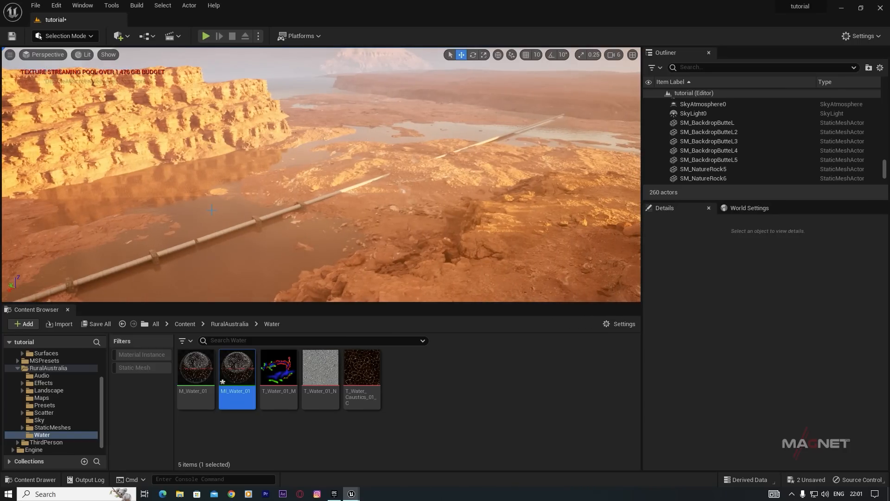
{"action": "left_click", "coordinate": [303, 206]}
{"action": "left_click", "coordinate": [260, 221], "text": "ctrl"}
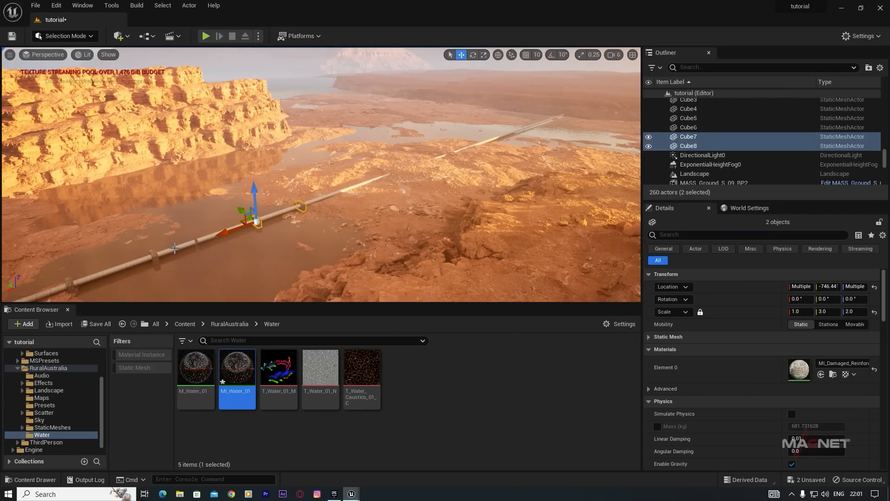
{"action": "left_click", "coordinate": [153, 255], "text": "ctrl"}
{"action": "left_click_drag", "start_coordinate": [122, 268], "coordinate": [550, 118], "text": "alt"}
{"action": "right_click_drag", "start_coordinate": [215, 264], "coordinate": [229, 238]}
{"action": "key", "text": "w"}
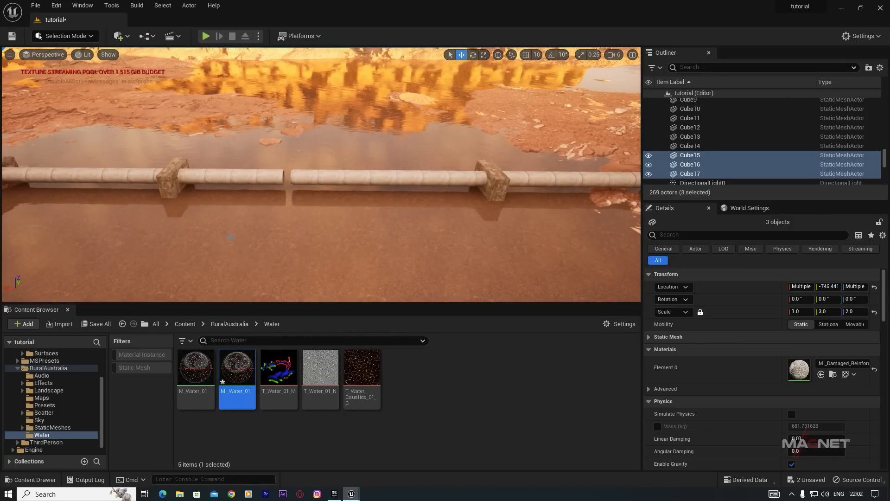
- Duplicate a single cube support along the pipeline to cover the gap between the first two pipe groups
{"action": "left_click", "coordinate": [306, 176]}
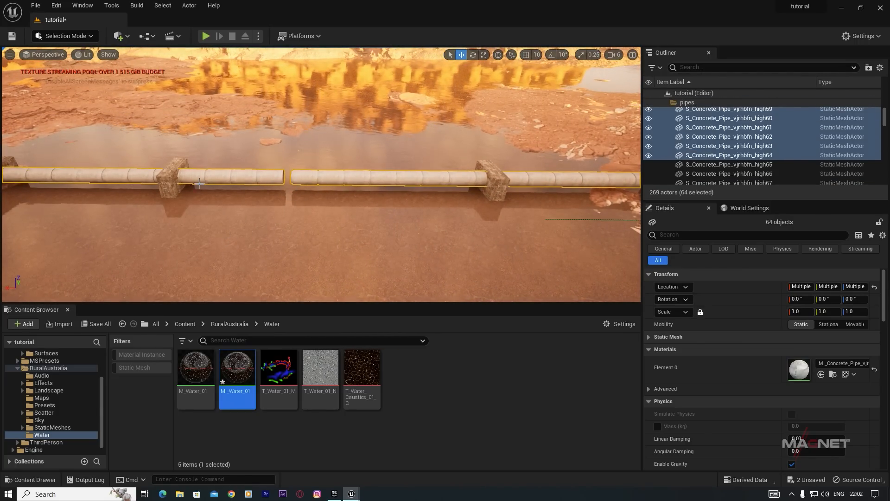
{"action": "left_click", "coordinate": [173, 180]}
{"action": "left_click_drag", "start_coordinate": [141, 179], "coordinate": [254, 179], "text": "alt"}
{"action": "right_click_drag", "start_coordinate": [266, 201], "coordinate": [149, 155]}
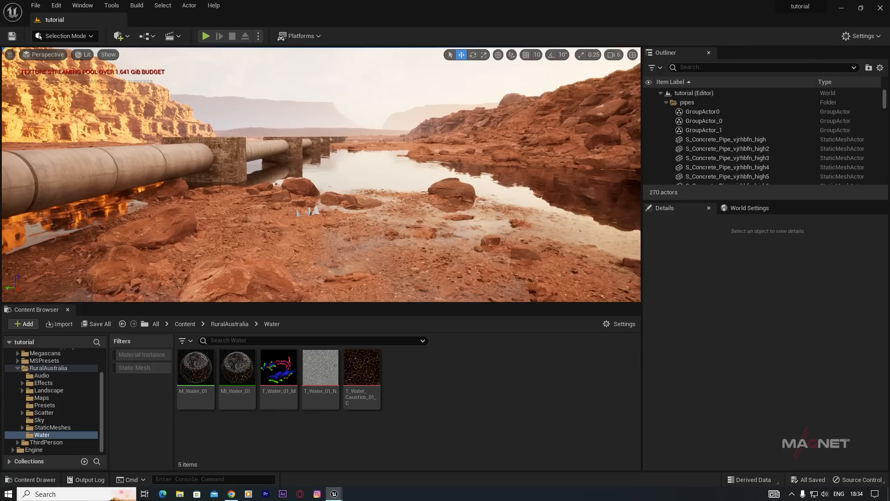
{"action": "right_click_drag", "start_coordinate": [361, 133], "coordinate": [340, 133]}
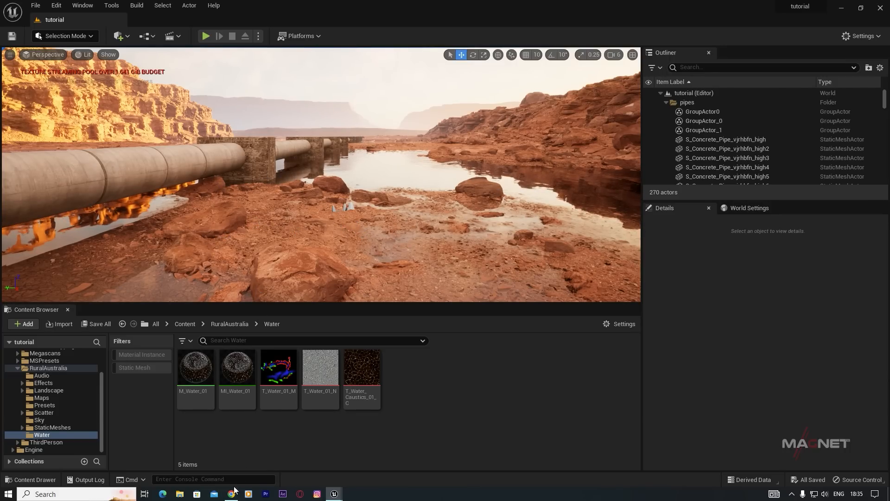
- Switch to Chrome and download the Boat "Josefa" model from Sketchfab in its original obj format
{"action": "left_click", "coordinate": [231, 494]}
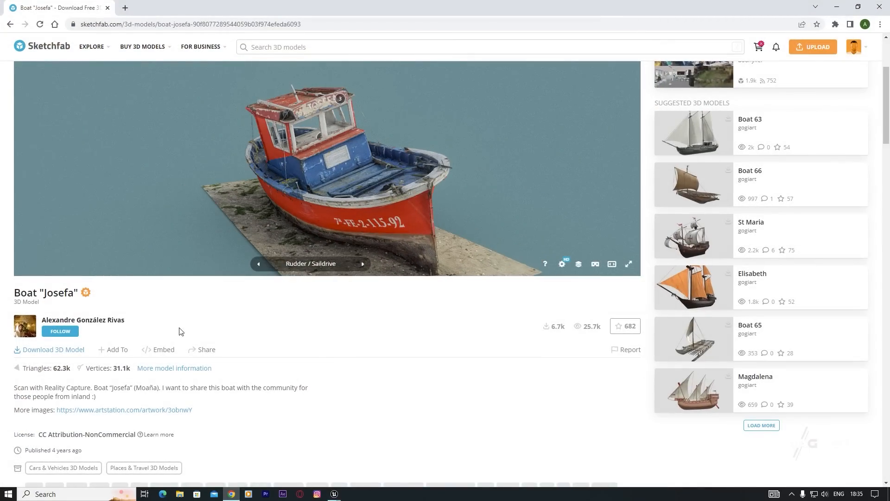
{"action": "left_click_drag", "start_coordinate": [111, 323], "coordinate": [48, 320]}
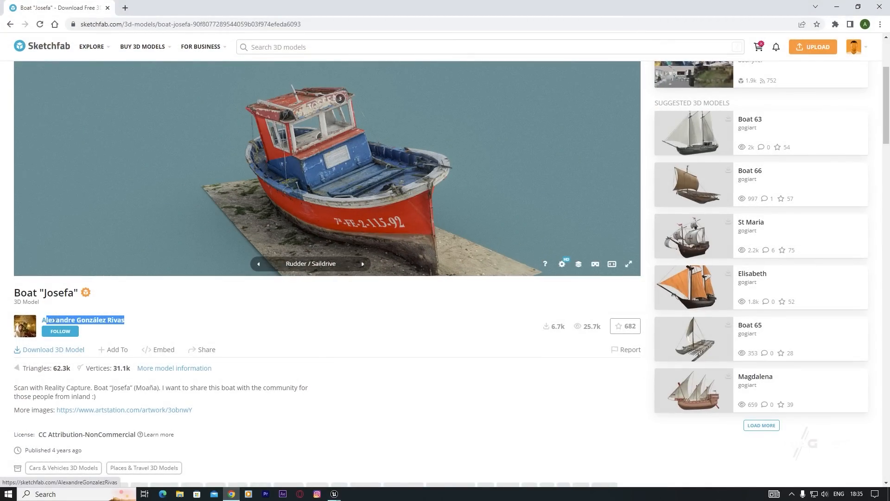
{"action": "left_click_drag", "start_coordinate": [122, 320], "coordinate": [122, 319]}
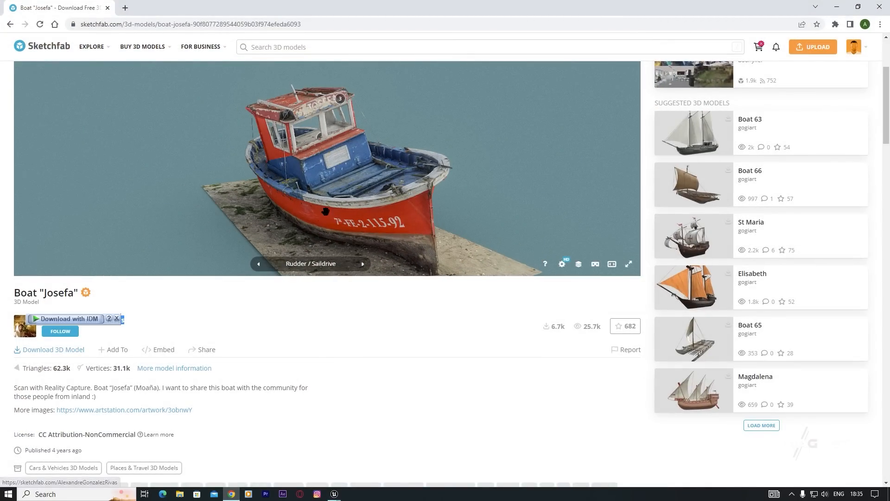
{"action": "left_click", "coordinate": [116, 319]}
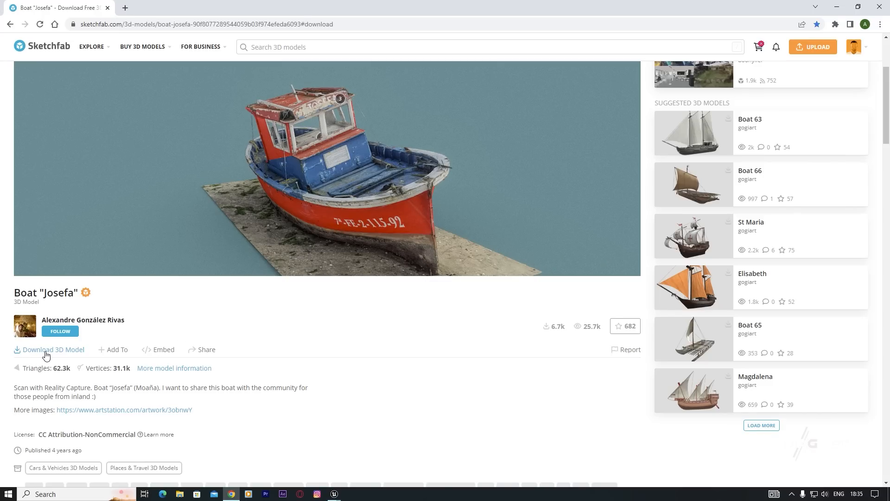
{"action": "left_click", "coordinate": [47, 355]}
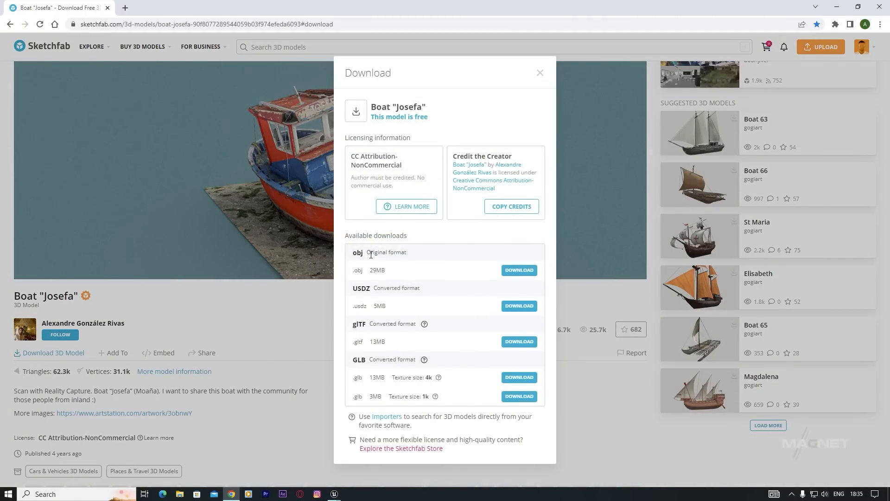
{"action": "mouse_move", "coordinate": [502, 194]}
{"action": "left_mouse_down"}
{"action": "mouse_move", "coordinate": [457, 170]}
{"action": "mouse_move", "coordinate": [452, 154]}
{"action": "mouse_move", "coordinate": [497, 196]}
{"action": "mouse_move", "coordinate": [452, 157]}
{"action": "mouse_move", "coordinate": [468, 178]}
{"action": "mouse_move", "coordinate": [502, 195]}
{"action": "left_mouse_up"}
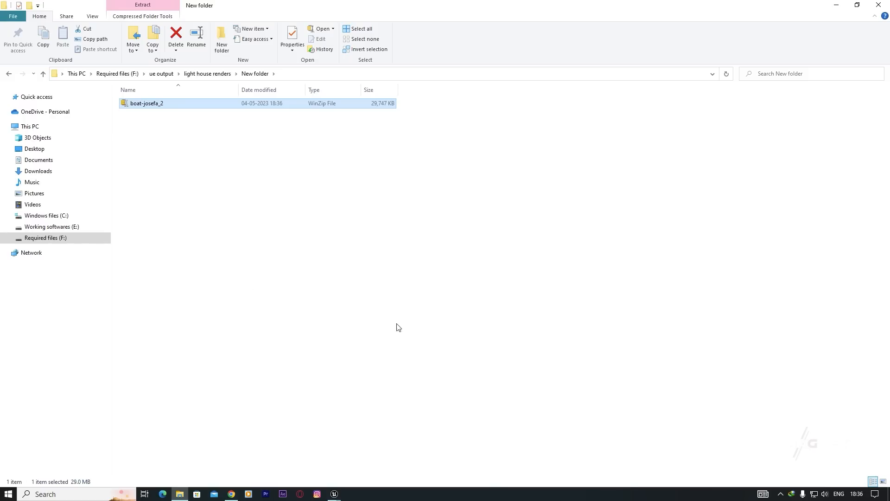
- Extract the boat-josefa_2 archive in File Explorer and open the source folder inside the extracted folder
{"action": "right_click", "coordinate": [164, 106]}
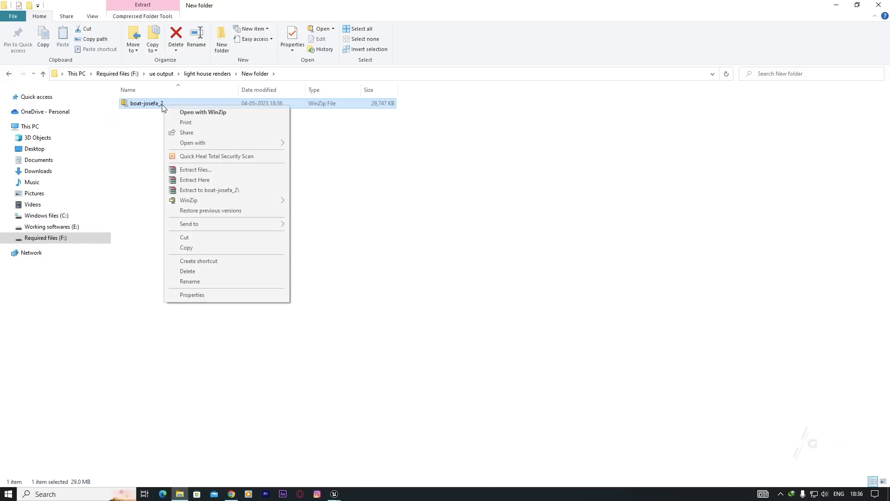
{"action": "mouse_move", "coordinate": [185, 200]}
{"action": "left_click", "coordinate": [355, 222]}
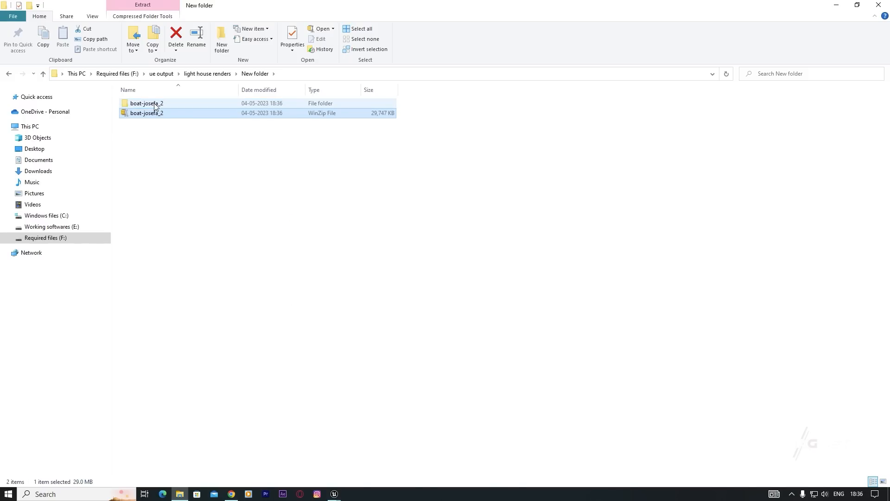
{"action": "double_click", "coordinate": [148, 104]}
{"action": "double_click", "coordinate": [148, 105]}
{"action": "left_click", "coordinate": [168, 106]}
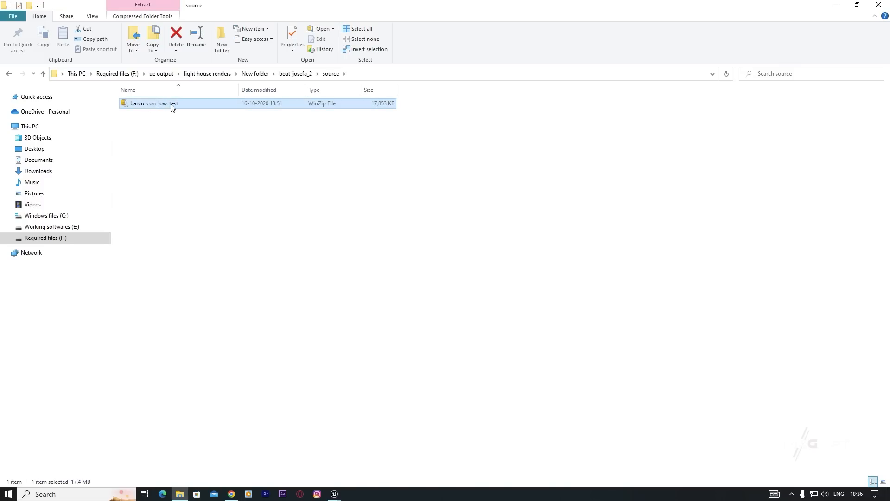
- Extract the barco_con_low_test archive, open the resulting folder with the boat's obj and BaseColor files, and shrink the Explorer window
{"action": "right_click", "coordinate": [159, 106]}
{"action": "mouse_move", "coordinate": [203, 200]}
{"action": "left_click", "coordinate": [353, 219]}
{"action": "left_click", "coordinate": [149, 119]}
{"action": "left_click", "coordinate": [188, 113]}
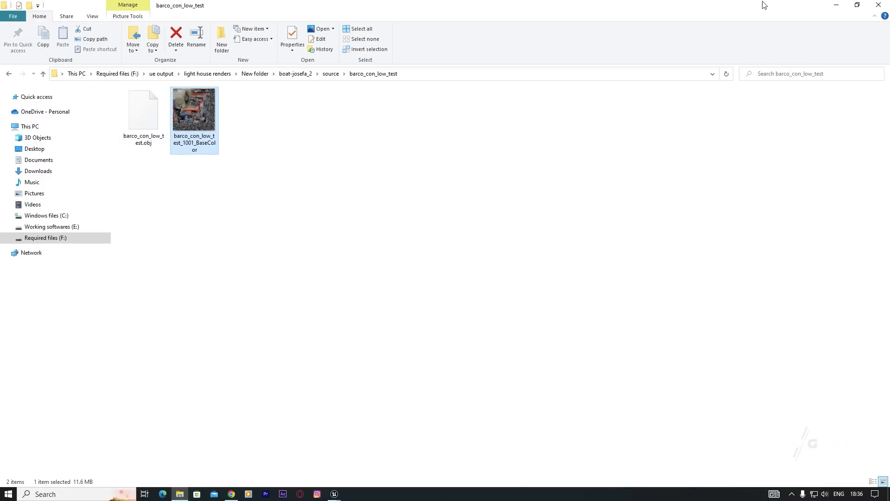
{"action": "left_click", "coordinate": [856, 6]}
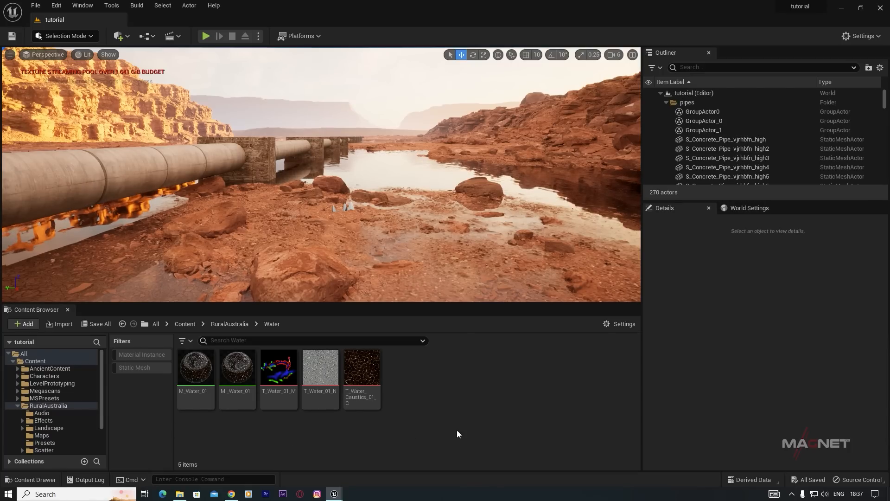
- Return to Unreal Editor and create a new folder named boat in the project's Content folder
{"action": "left_click", "coordinate": [34, 361]}
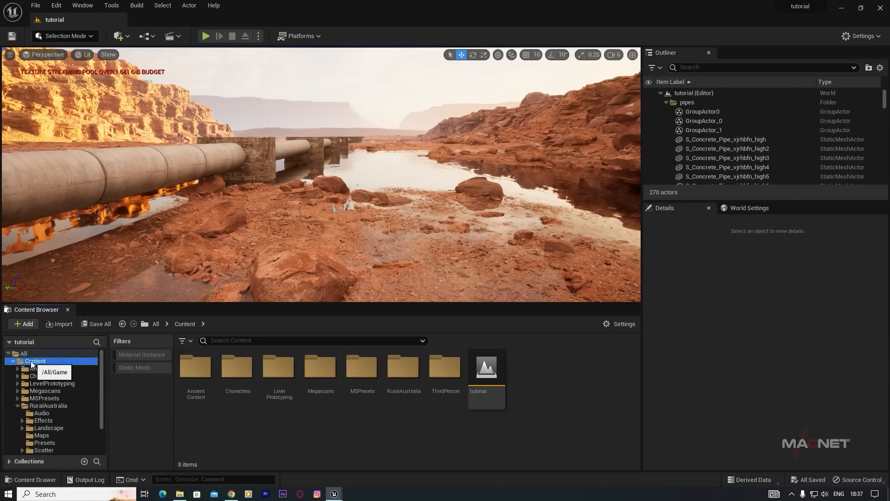
{"action": "right_click", "coordinate": [353, 430]}
{"action": "left_click", "coordinate": [399, 148]}
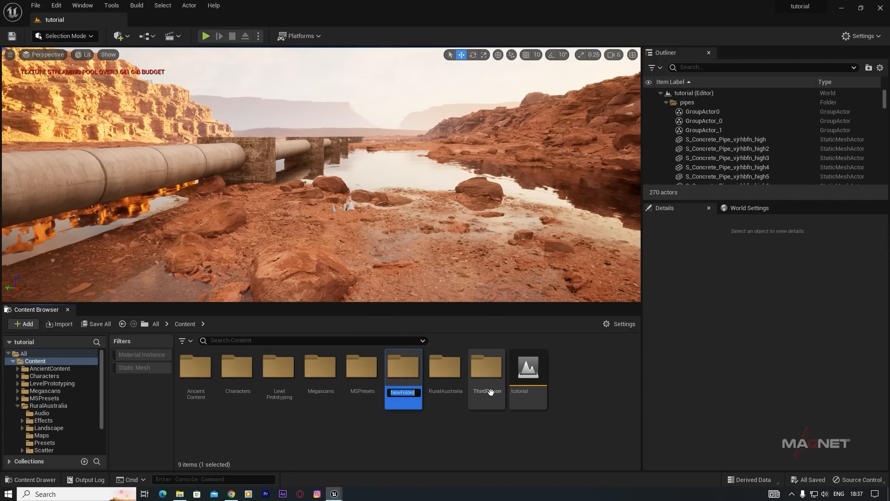
{"action": "type", "text": "boat"}
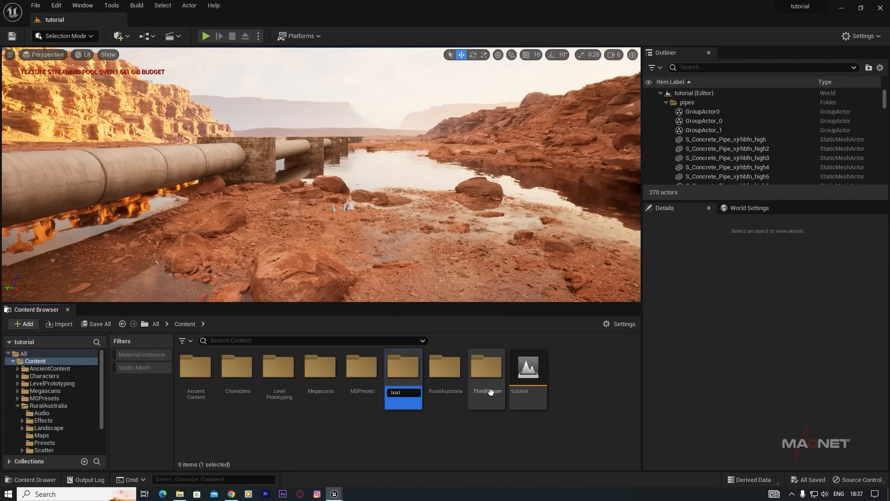
{"action": "key", "text": "Return"}
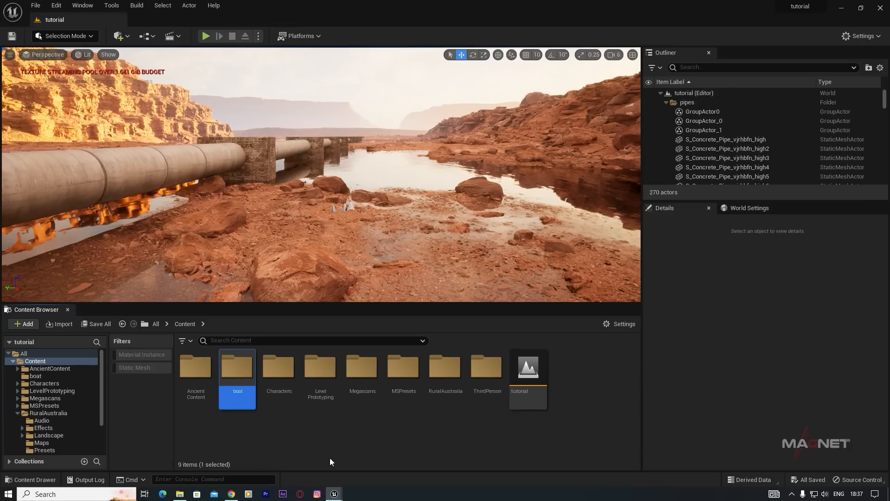
- Import barco_con_low_test.obj and the barco_con_low_test_1001_BaseColor texture into the boat folder with the default import settings
{"action": "double_click", "coordinate": [235, 370]}
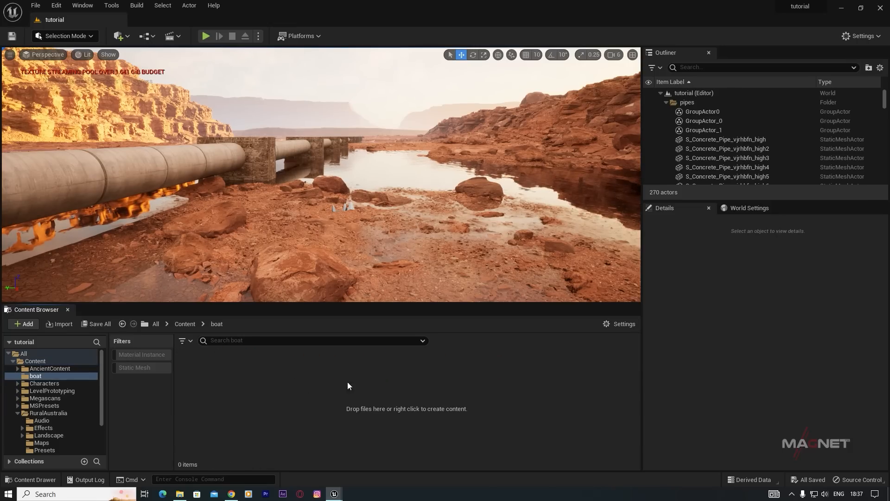
{"action": "left_click", "coordinate": [179, 494]}
{"action": "left_click_drag", "start_coordinate": [647, 291], "coordinate": [246, 395]}
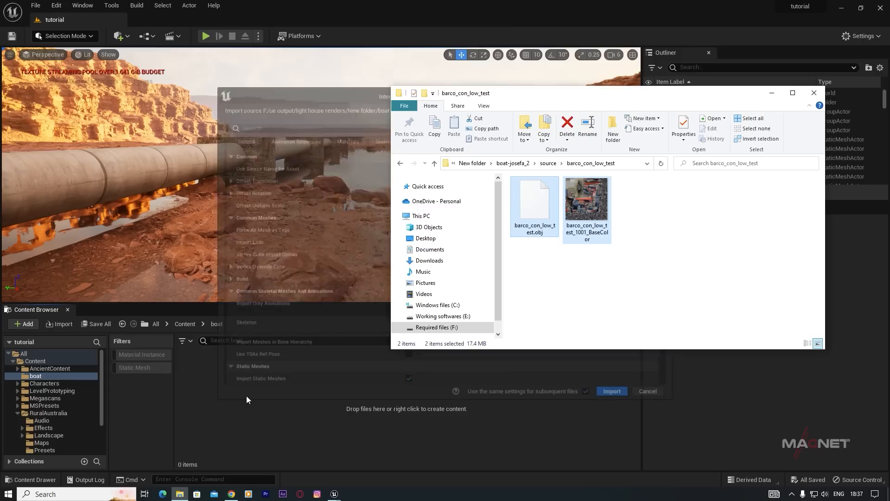
{"action": "left_click", "coordinate": [813, 92]}
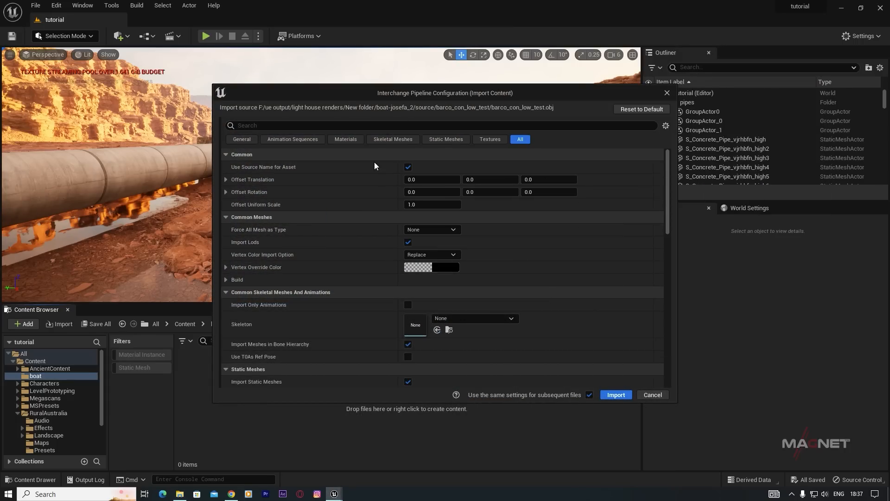
{"action": "left_click", "coordinate": [618, 395]}
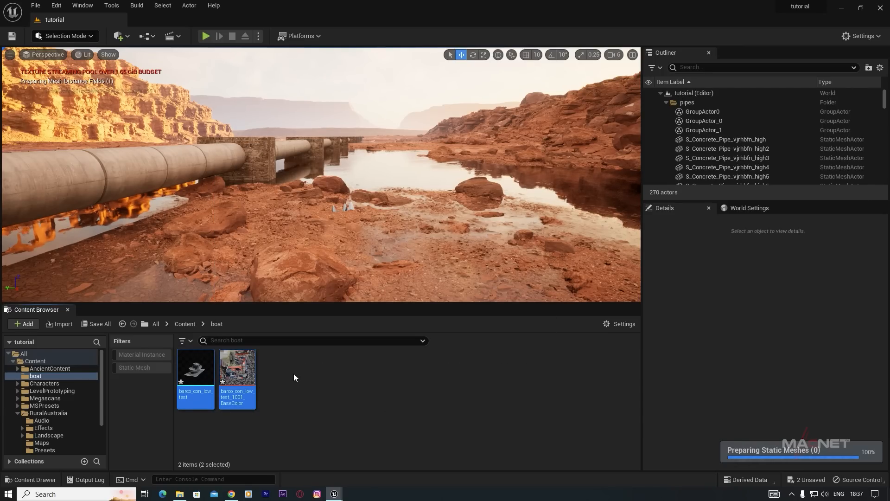
- Create a new material named boat_material in the boat folder
{"action": "right_click", "coordinate": [294, 374]}
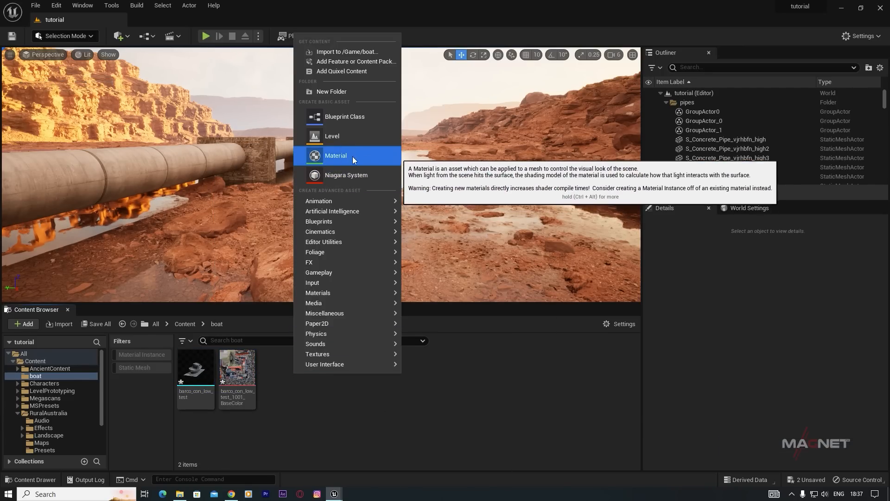
{"action": "left_click", "coordinate": [363, 158]}
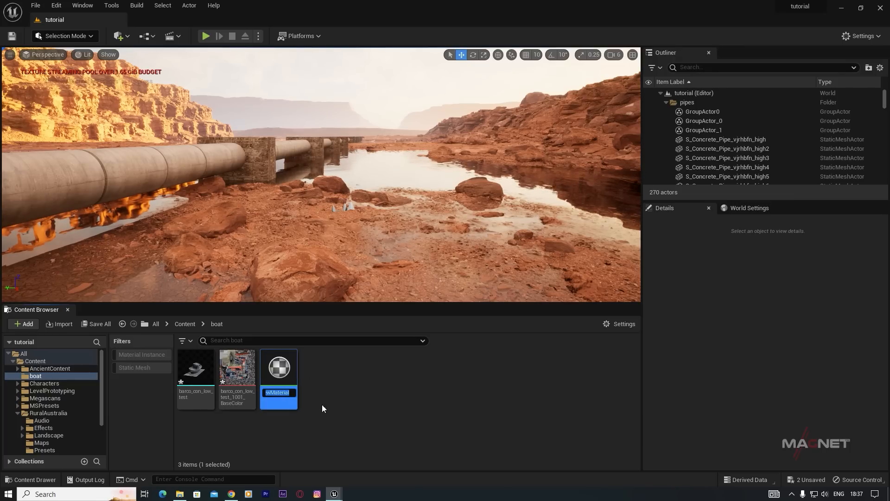
{"action": "type", "text": "b"}
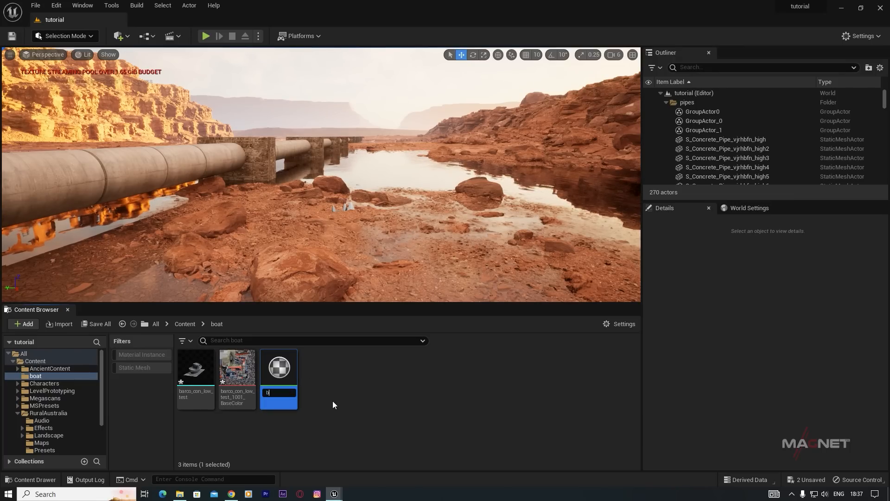
{"action": "type", "text": "oat_material"}
{"action": "key", "text": "Return"}
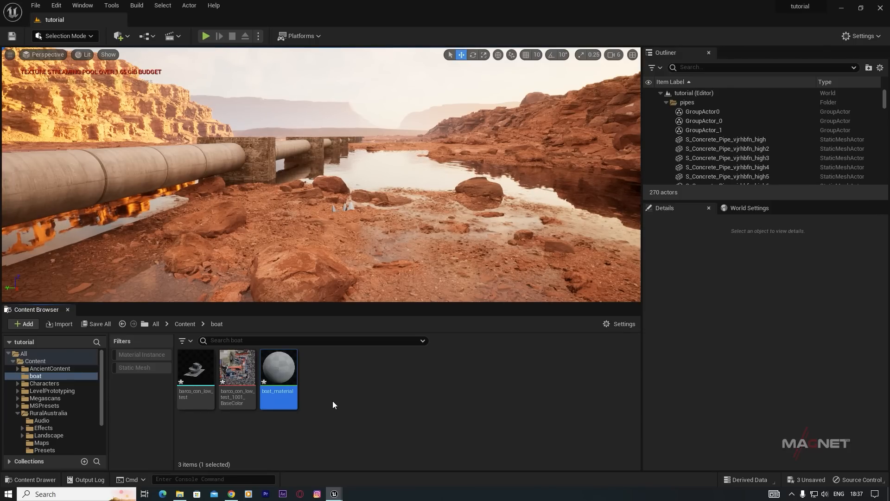
- Connect the barco_con_low_test_1001_BaseColor texture to the Base Color of boat_material, apply the change, and minimize the material editor
{"action": "double_click", "coordinate": [281, 372]}
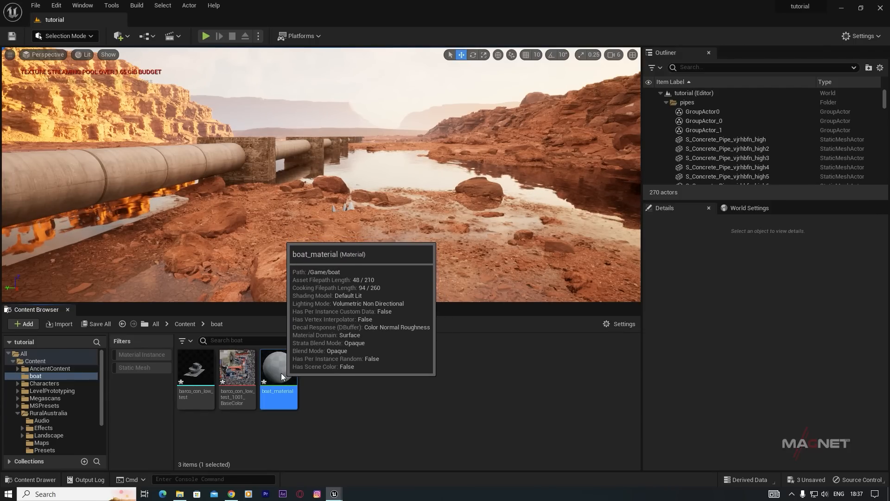
{"action": "left_click_drag", "start_coordinate": [628, 78], "coordinate": [717, 117]}
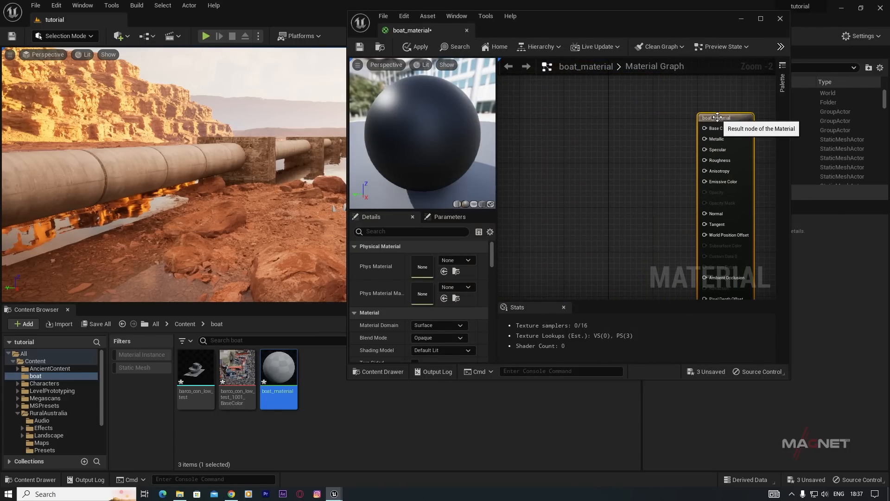
{"action": "left_click", "coordinate": [235, 381]}
{"action": "left_click_drag", "start_coordinate": [235, 381], "coordinate": [707, 128]}
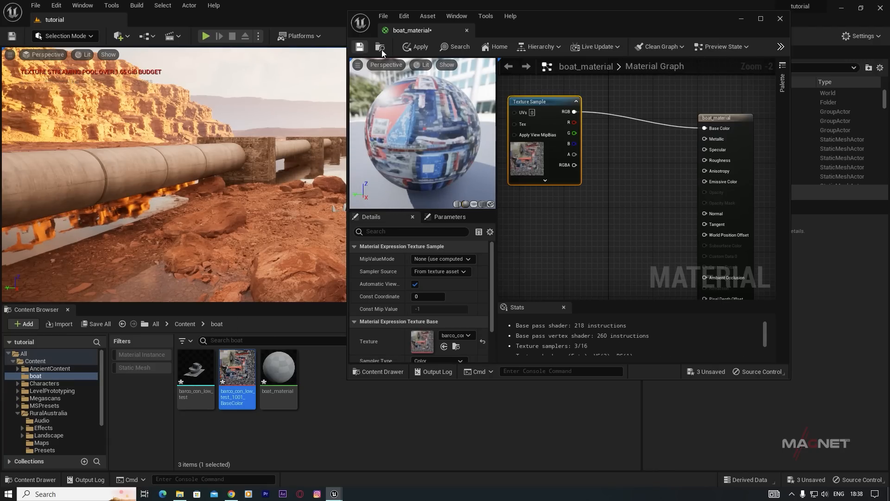
{"action": "left_click", "coordinate": [416, 47]}
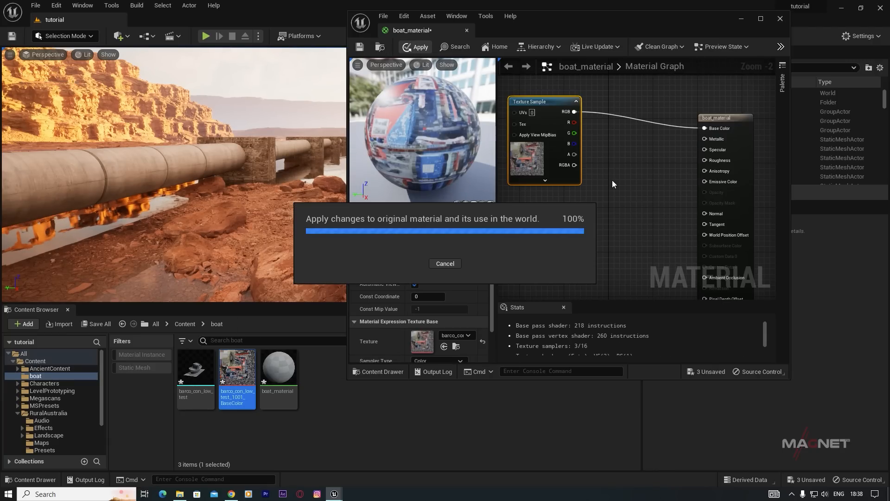
{"action": "left_click", "coordinate": [745, 21]}
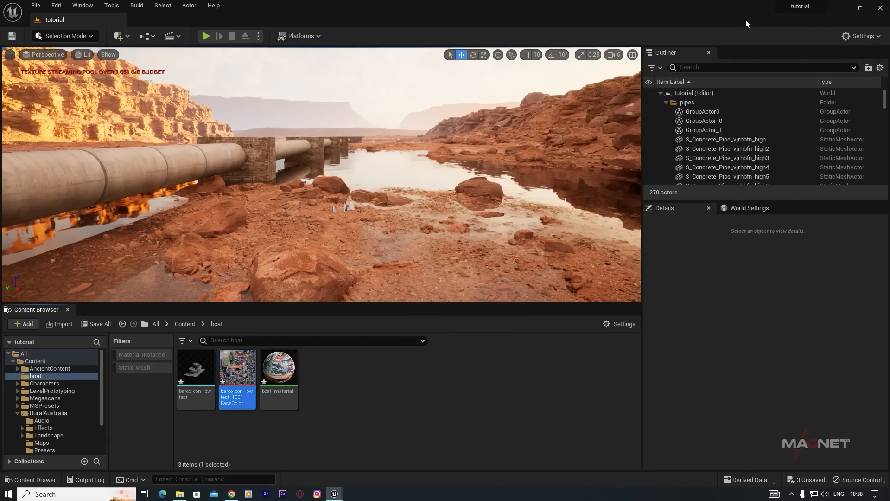
- Create a material instance from boat_material, keeping its default name
{"action": "left_click", "coordinate": [279, 371]}
{"action": "right_click", "coordinate": [282, 372]}
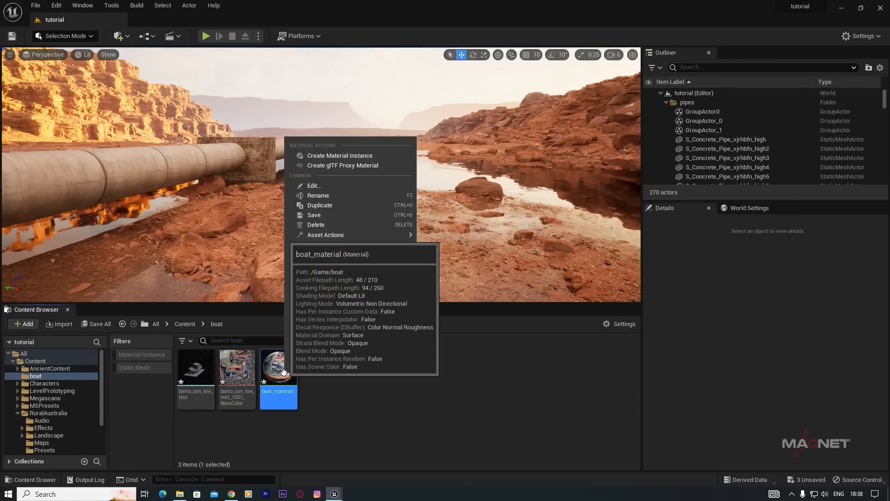
{"action": "left_click", "coordinate": [352, 156]}
{"action": "key", "text": "Return"}
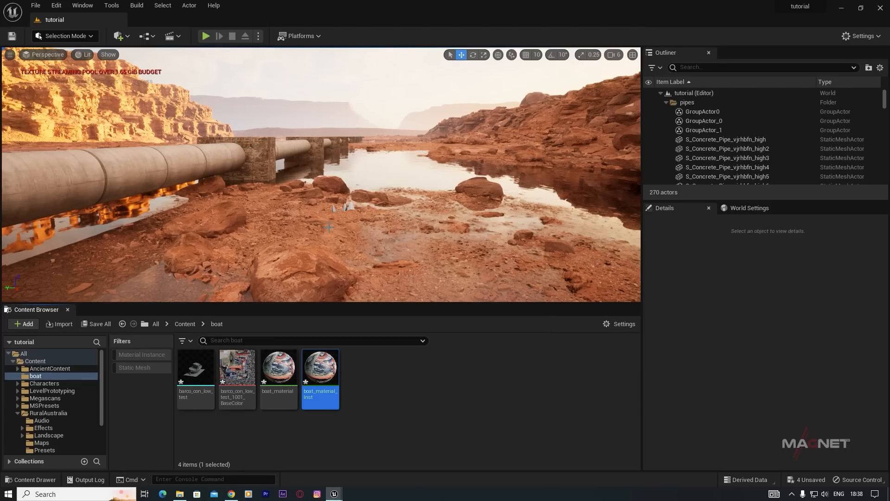
- Place the barco_con_low_test boat mesh beside the pipeline in the level and enable Nanite on the mesh asset
{"action": "left_click_drag", "start_coordinate": [195, 371], "coordinate": [419, 207]}
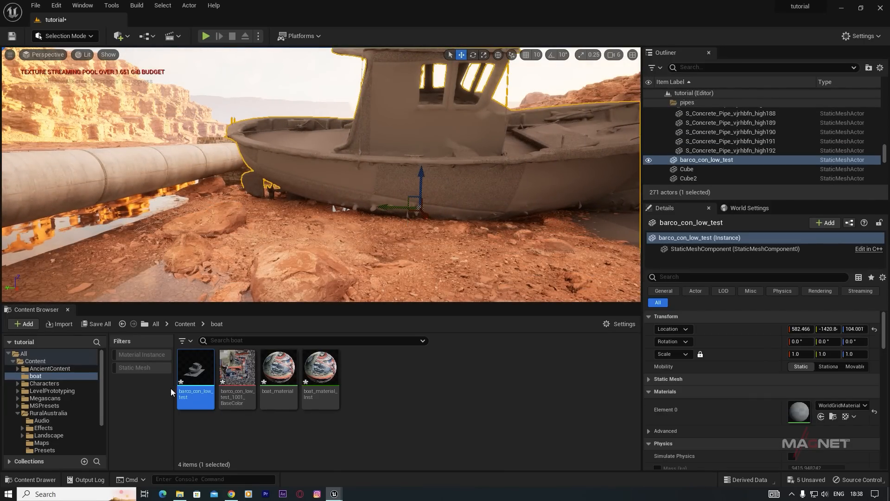
{"action": "right_click", "coordinate": [196, 375]}
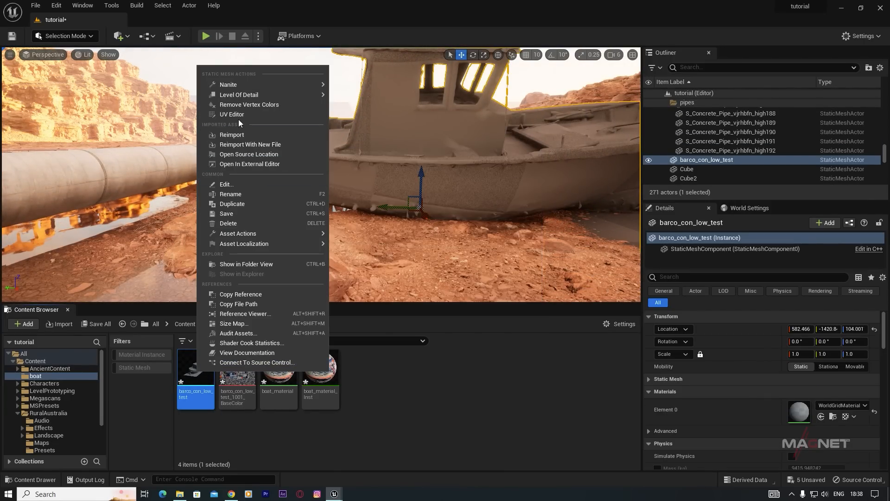
{"action": "mouse_move", "coordinate": [231, 85]}
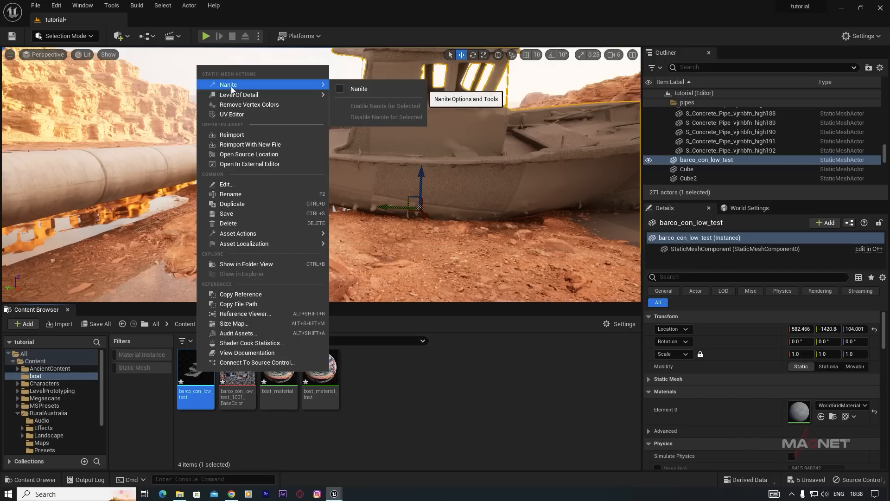
{"action": "left_click", "coordinate": [341, 89]}
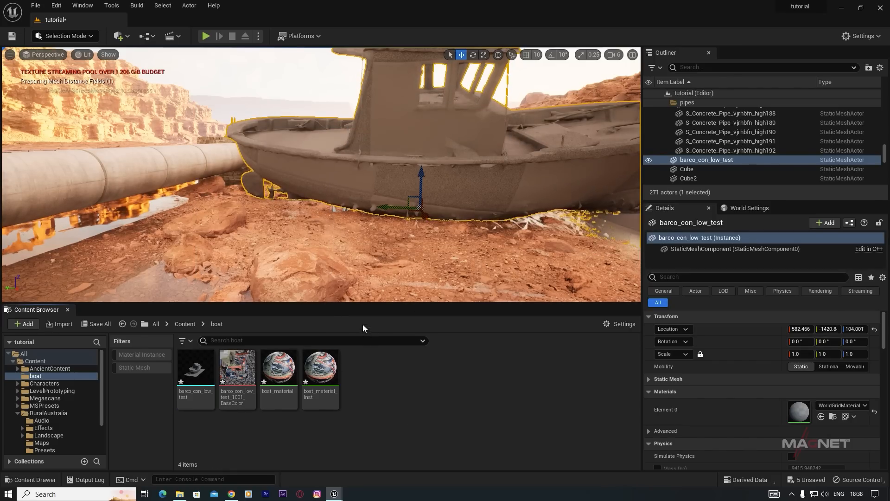
- Assign boat_material_Inst to the boat's material Element 0 and move the boat back along X to about -32
{"action": "left_click", "coordinate": [320, 371]}
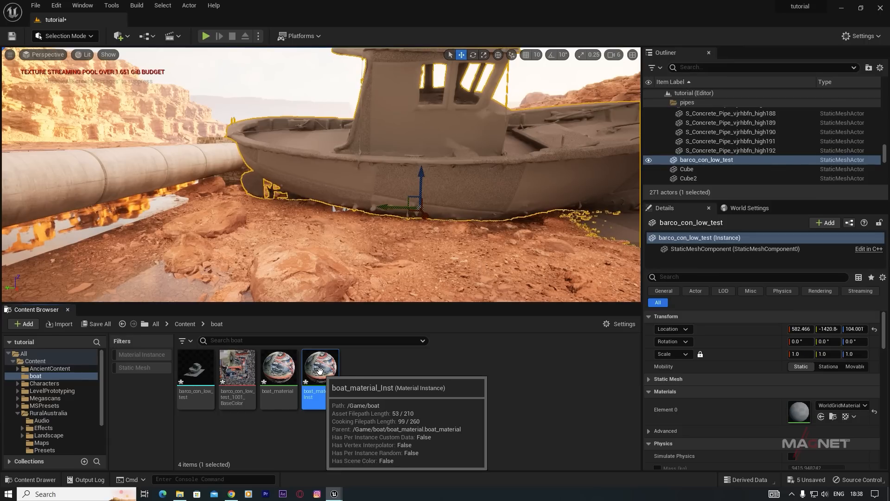
{"action": "left_click_drag", "start_coordinate": [319, 371], "coordinate": [801, 413]}
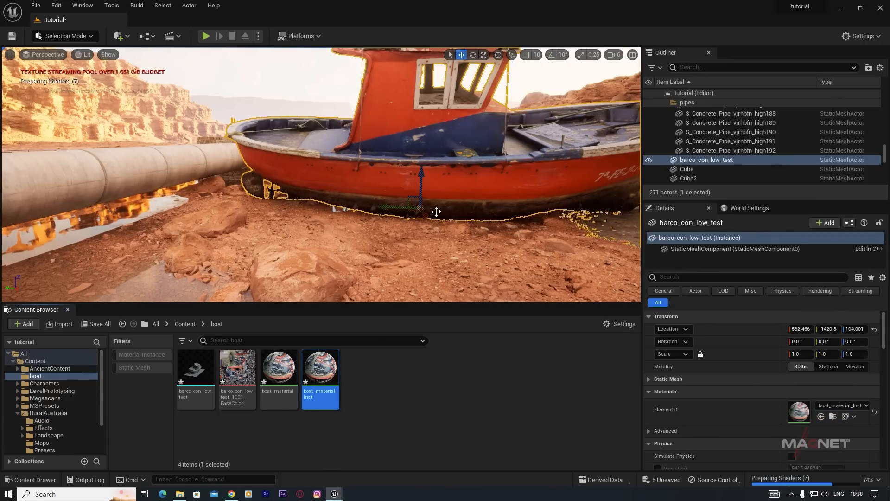
{"action": "key", "text": "s"}
{"action": "right_click_drag", "start_coordinate": [434, 204], "coordinate": [519, 206]}
{"action": "key", "text": "w"}
{"action": "key", "text": "a"}
{"action": "key", "text": "w"}
{"action": "left_click_drag", "start_coordinate": [286, 253], "coordinate": [369, 230]}
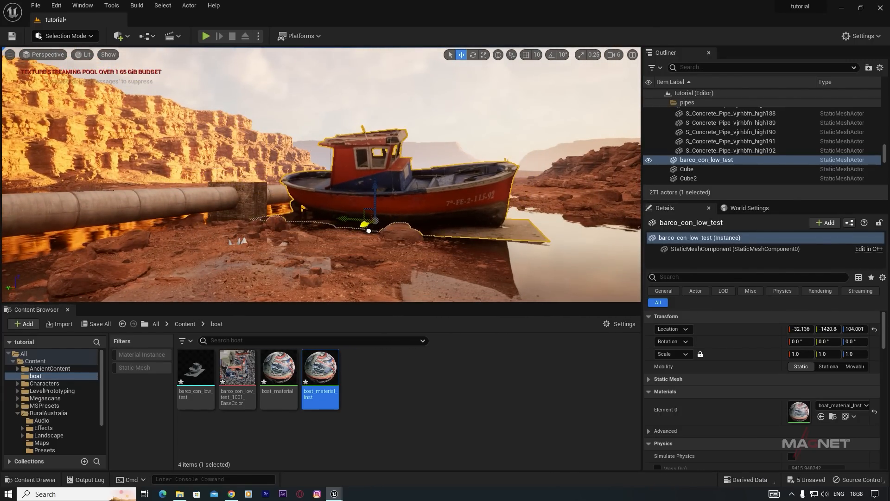
- Reduce the viewport camera speed to 4 and lower the boat into the water to a Z location of about 89
{"action": "right_click_drag", "start_coordinate": [482, 261], "coordinate": [514, 278]}
{"action": "key", "text": "w"}
{"action": "key", "text": "s"}
{"action": "right_click_drag", "start_coordinate": [399, 247], "coordinate": [403, 224]}
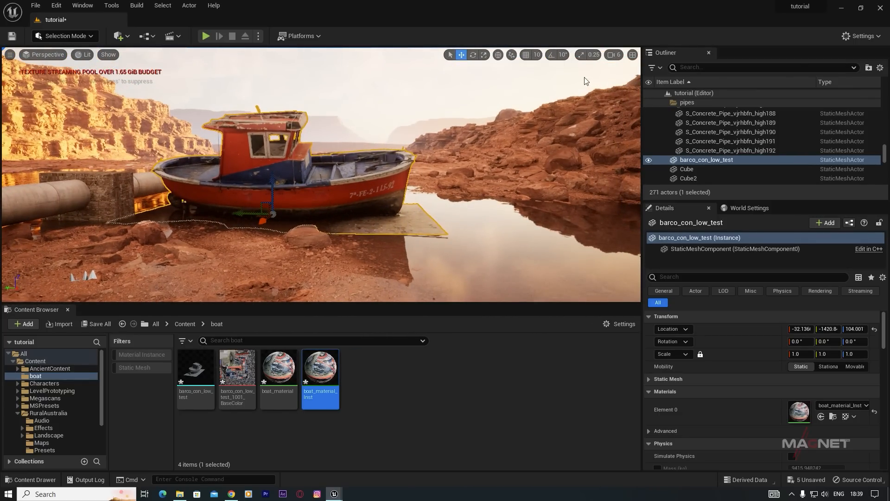
{"action": "left_click", "coordinate": [614, 55]}
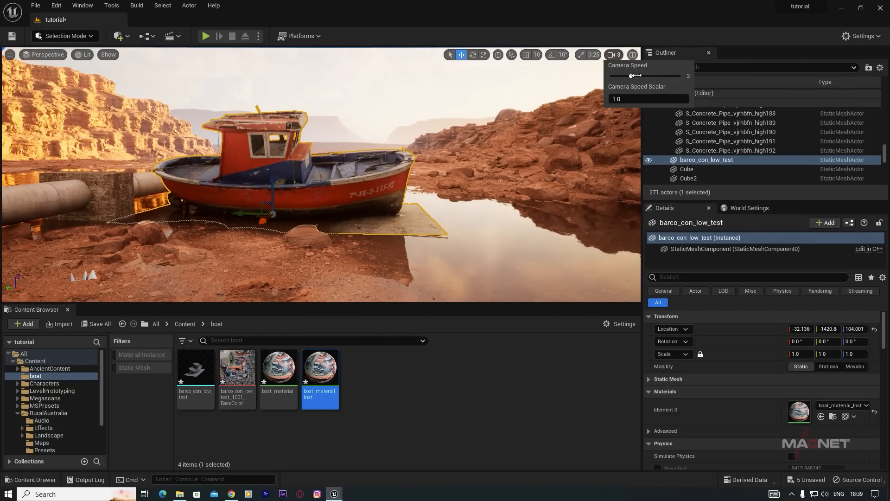
{"action": "key", "text": "w"}
{"action": "right_click_drag", "start_coordinate": [264, 197], "coordinate": [220, 213]}
{"action": "left_click_drag", "start_coordinate": [289, 184], "coordinate": [291, 192]}
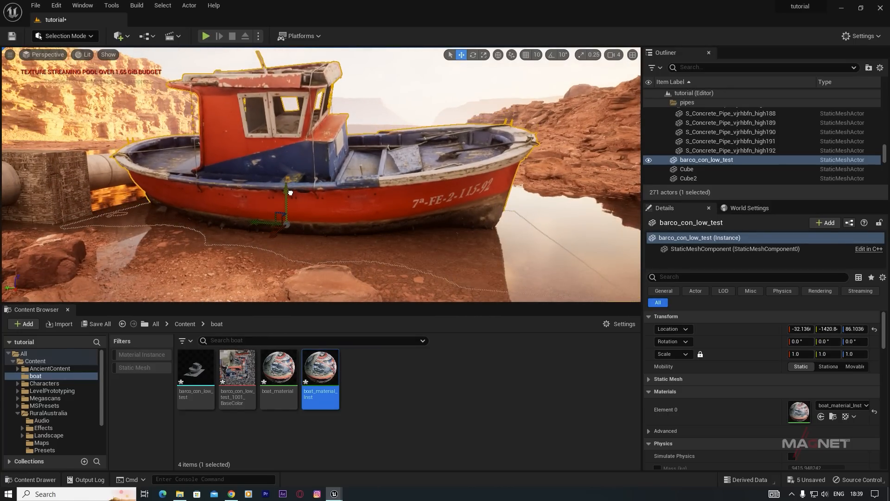
- Rotate the boat about 18° around its vertical axis, shift it to about -1488 in Y, and fine-tune its height in the water
{"action": "key", "text": "d"}
{"action": "right_click_drag", "start_coordinate": [298, 252], "coordinate": [261, 245]}
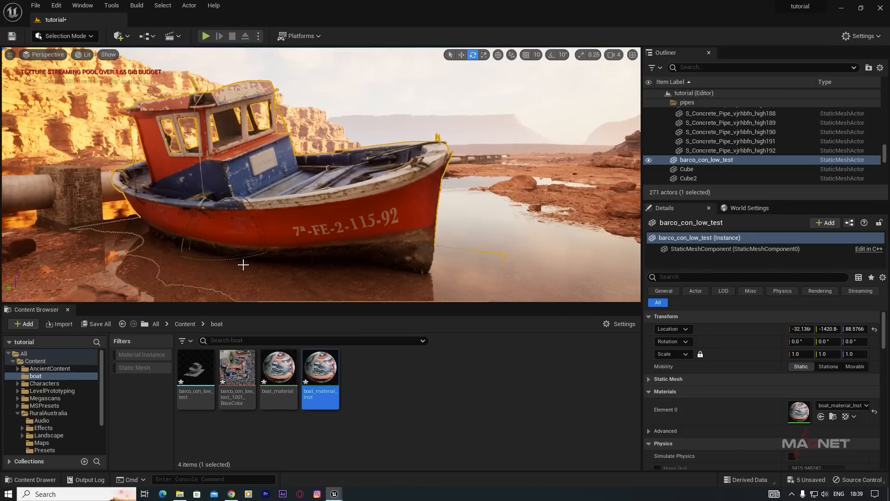
{"action": "left_click_drag", "start_coordinate": [251, 254], "coordinate": [231, 240]}
{"action": "key", "text": "w"}
{"action": "right_click_drag", "start_coordinate": [380, 218], "coordinate": [401, 218]}
{"action": "key", "text": "a"}
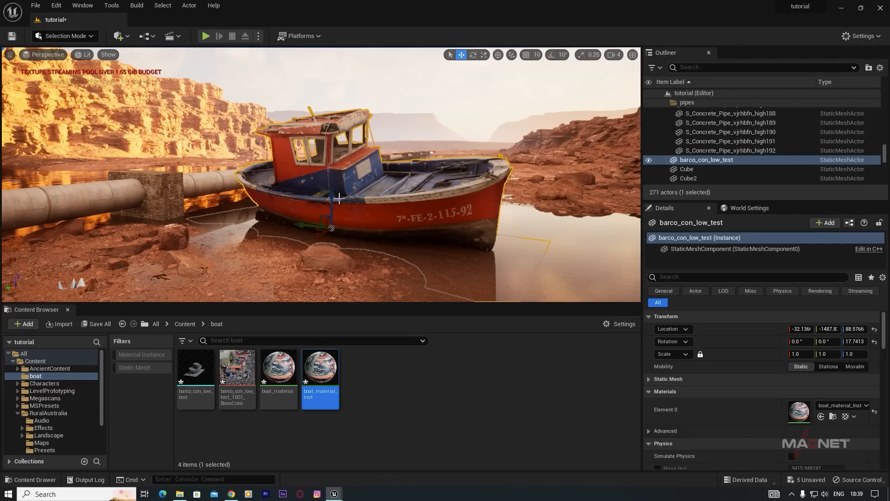
{"action": "left_click_drag", "start_coordinate": [333, 194], "coordinate": [334, 201]}
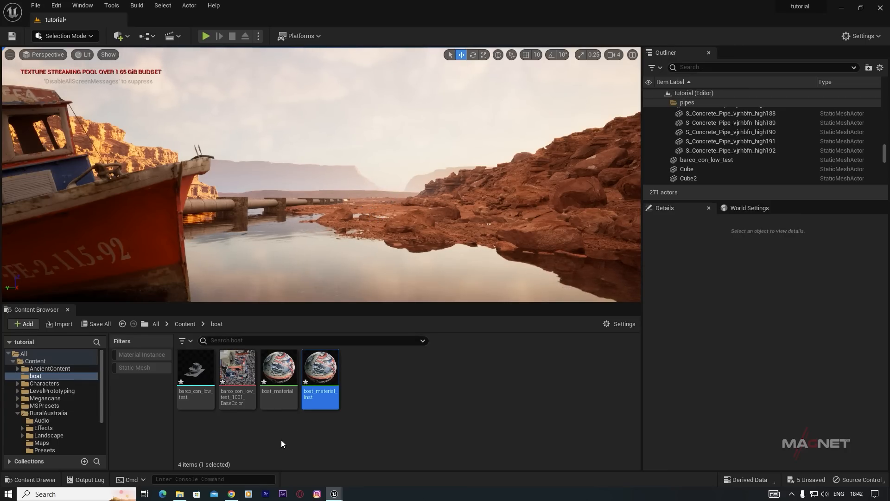
- Switch to Chrome and examine the Abandoned Train Station: Late 19th Century model and its details on Sketchfab
{"action": "left_click", "coordinate": [232, 494]}
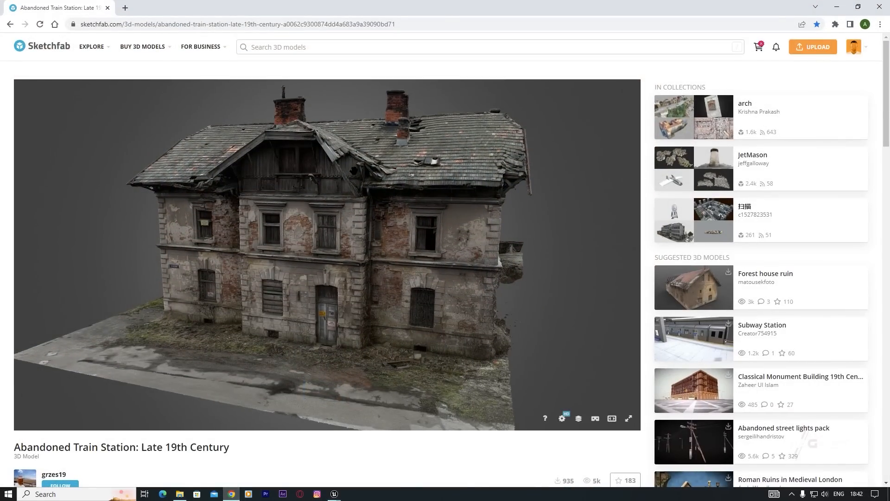
{"action": "mouse_move", "coordinate": [359, 295]}
{"action": "left_mouse_down"}
{"action": "mouse_move", "coordinate": [411, 262]}
{"action": "mouse_move", "coordinate": [319, 280]}
{"action": "left_mouse_up"}
{"action": "scroll", "coordinate": [6, 256], "scroll_direction": "down", "scroll_amount": 1}
{"action": "scroll", "coordinate": [6, 256], "scroll_direction": "down", "scroll_amount": 3}
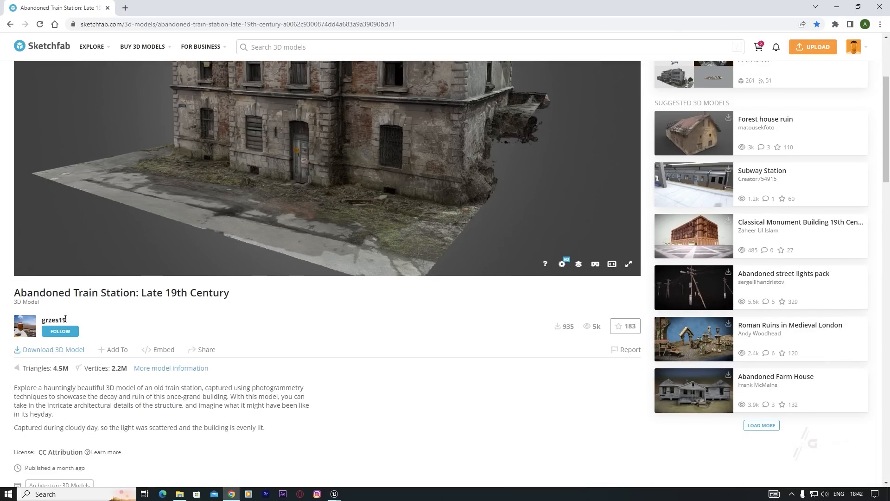
- Inspect the Abandoned Train Station: Late 19th Century model and its creator credit, and open the model's download
{"action": "left_click_drag", "start_coordinate": [65, 318], "coordinate": [42, 321]}
{"action": "mouse_move", "coordinate": [338, 168]}
{"action": "left_mouse_down"}
{"action": "mouse_move", "coordinate": [368, 211]}
{"action": "mouse_move", "coordinate": [363, 190]}
{"action": "left_mouse_up"}
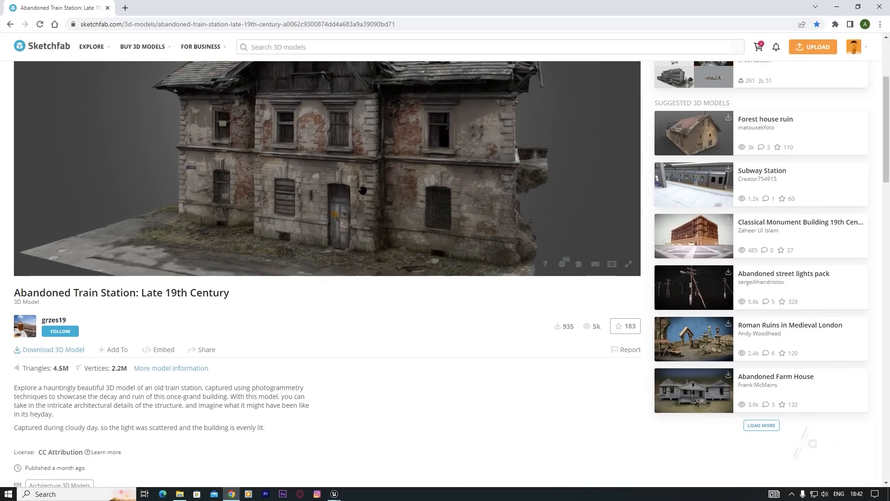
{"action": "left_click", "coordinate": [53, 350]}
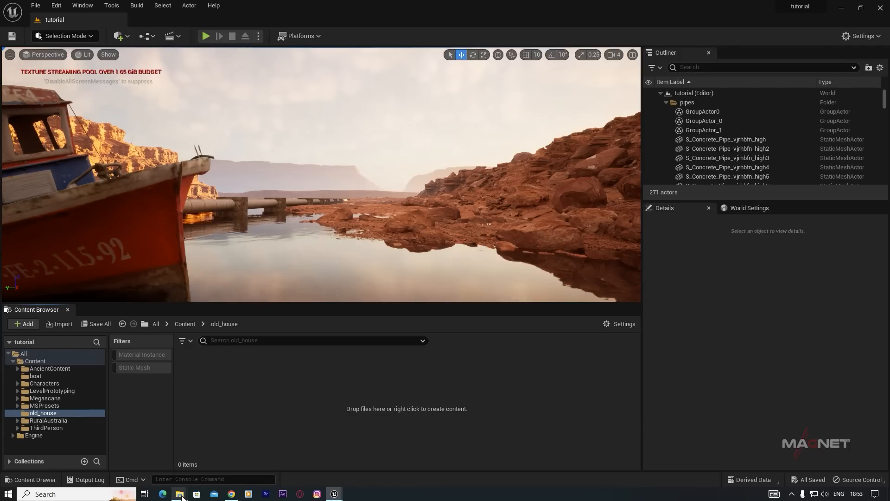
- In Unreal Engine, import Czudec PKP.obj from the czudecpkp folder into the old_house content folder with the default settings
{"action": "mouse_move", "coordinate": [182, 495]}
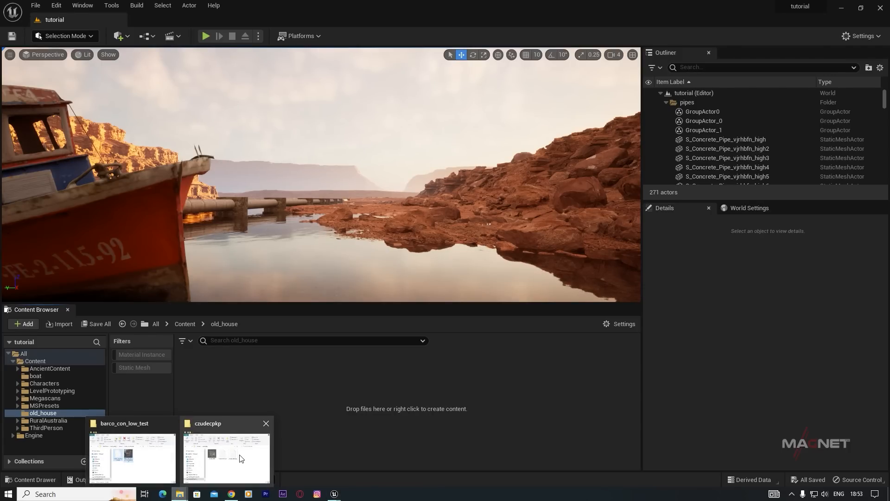
{"action": "left_click", "coordinate": [241, 458]}
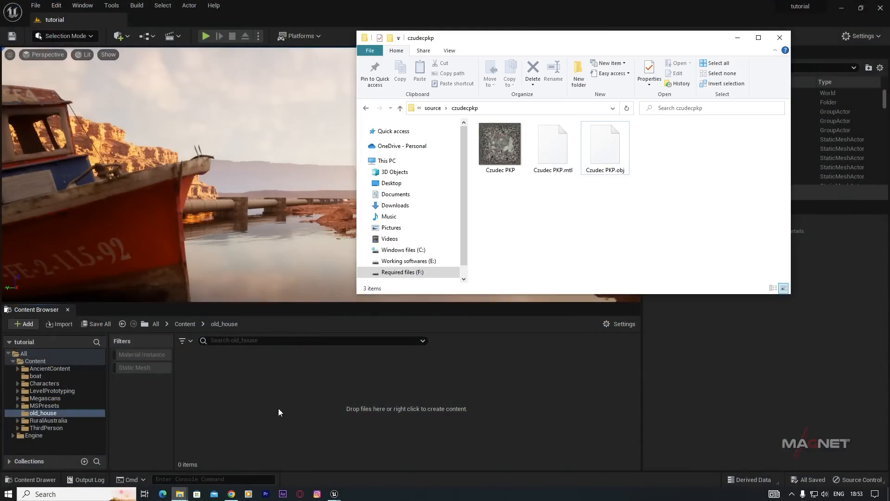
{"action": "left_click", "coordinate": [605, 149]}
{"action": "left_click_drag", "start_coordinate": [397, 335], "coordinate": [267, 400]}
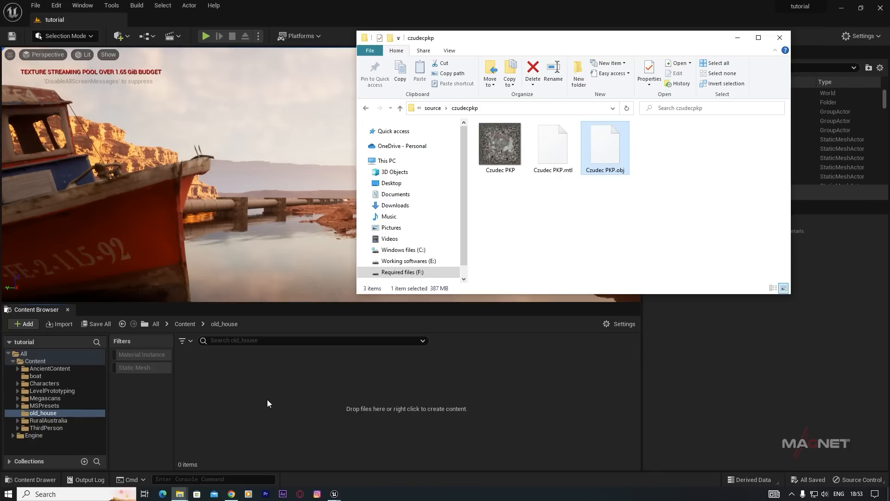
{"action": "left_click", "coordinate": [737, 39]}
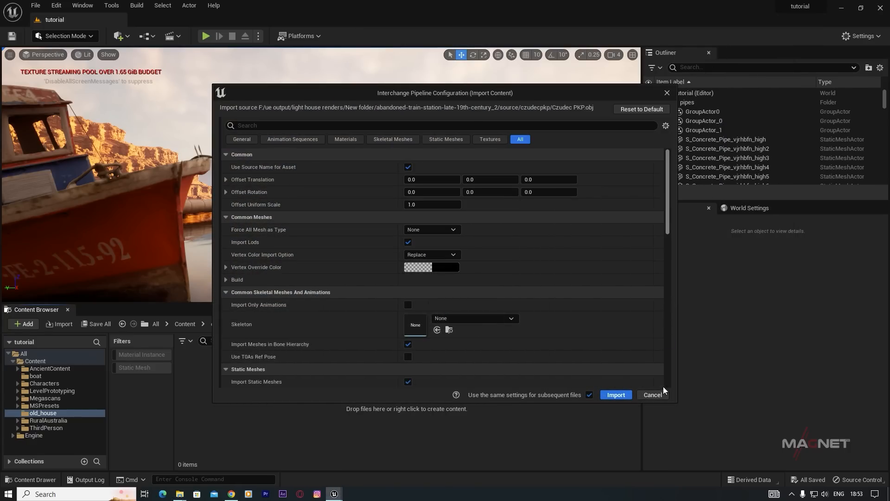
{"action": "left_click", "coordinate": [615, 395]}
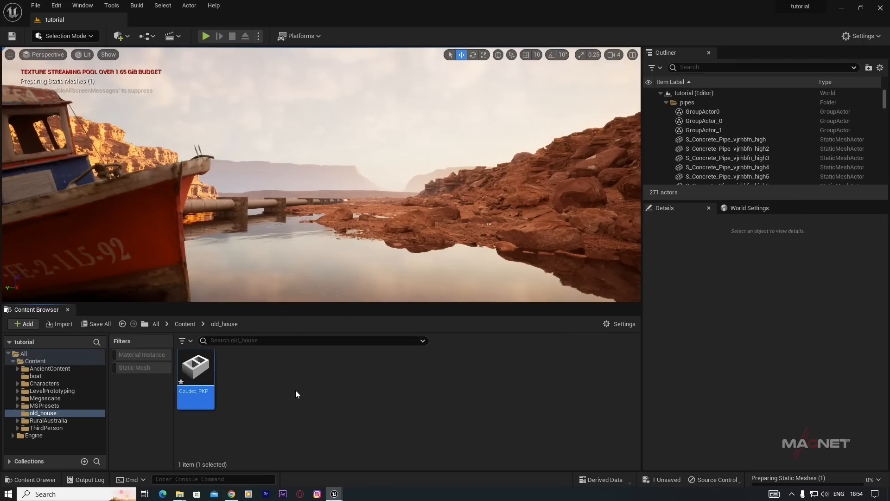
- Delete the imported Czudec_PKP mesh from the old_house content folder
{"action": "key", "text": "Delete"}
{"action": "left_click", "coordinate": [400, 397]}
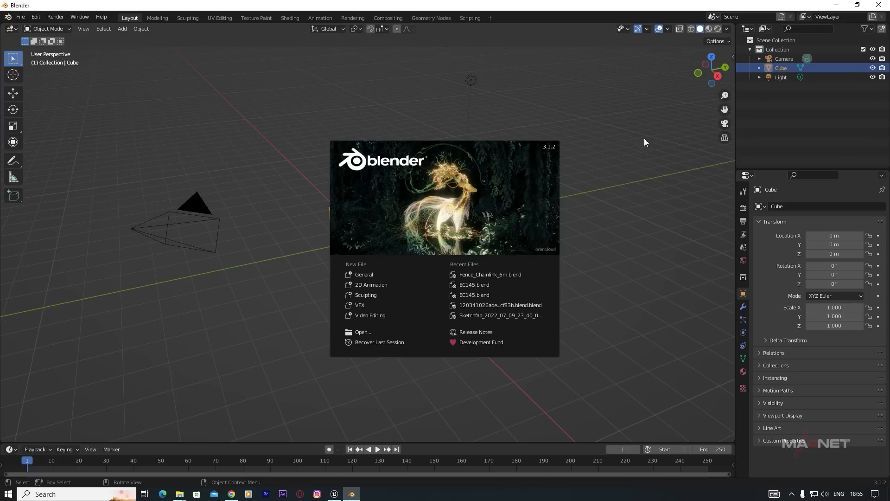
- Switch to Blender, dismiss the splash screen and delete the default camera, cube and light
{"action": "left_click", "coordinate": [294, 132]}
{"action": "key", "text": "a"}
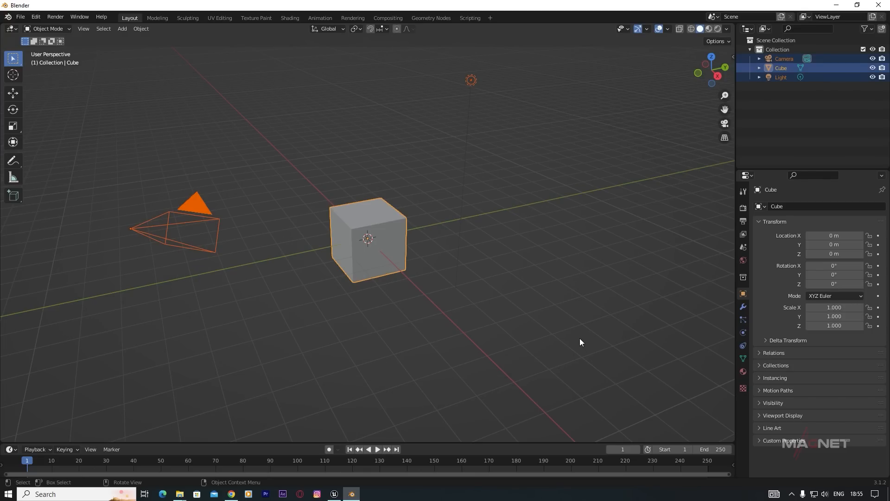
{"action": "key", "text": "Delete"}
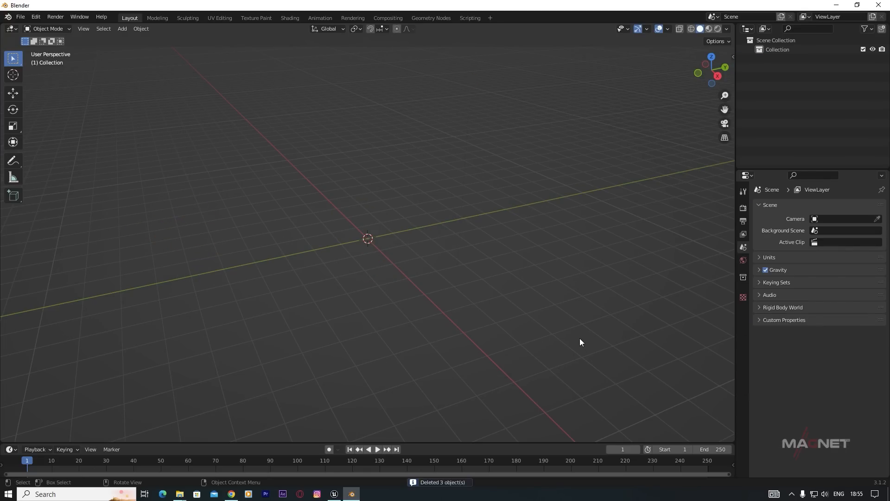
- Import the Wavefront file Czudec PKP.obj from the czudecpkp folder
{"action": "left_click", "coordinate": [21, 17]}
{"action": "mouse_move", "coordinate": [46, 142]}
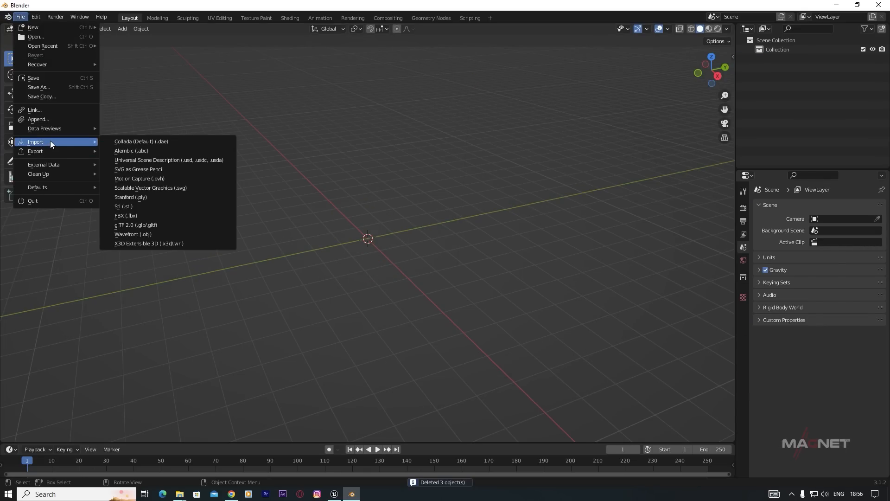
{"action": "left_click", "coordinate": [158, 235]}
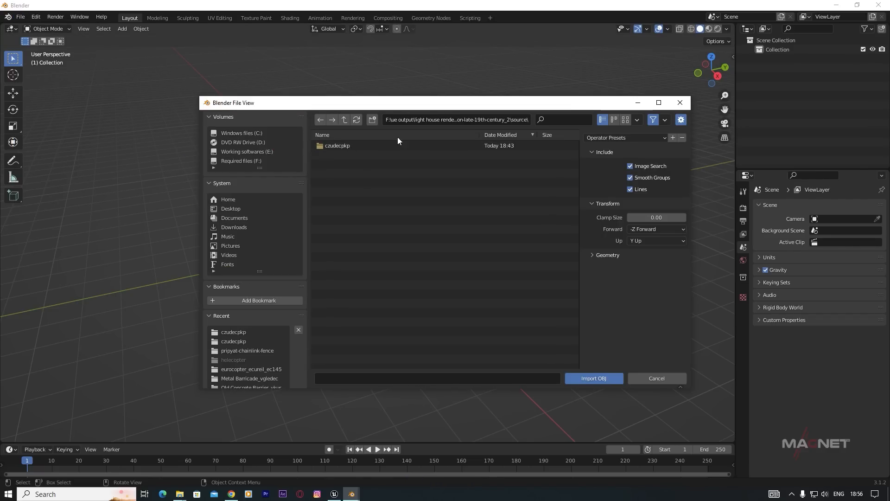
{"action": "double_click", "coordinate": [358, 146]}
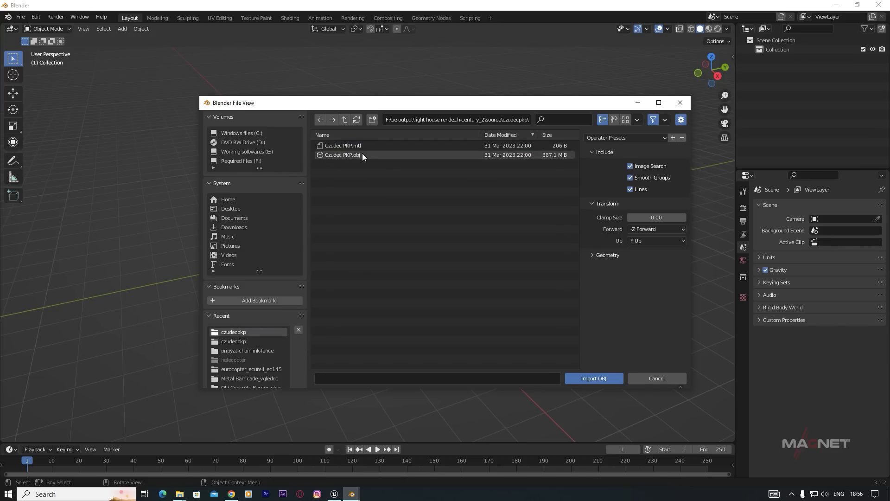
{"action": "double_click", "coordinate": [358, 155]}
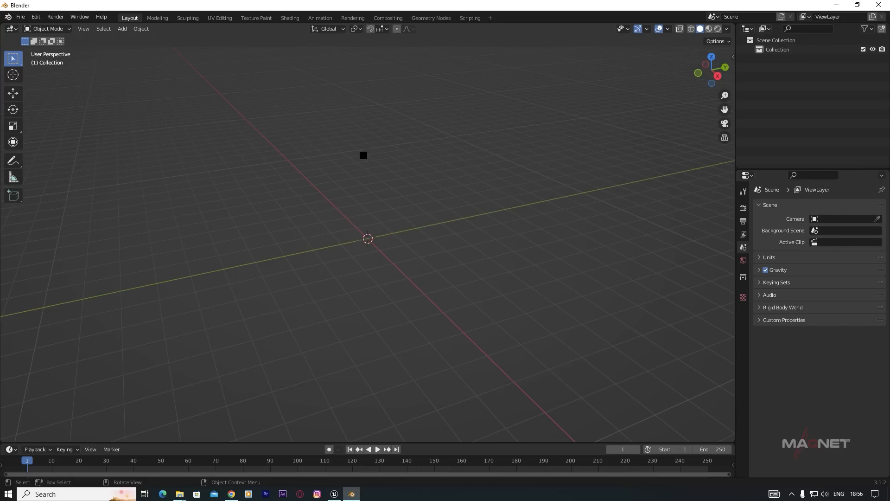
- Move the Czudec PKP model along the Y axis to about 255.64 m and up the Z axis to about 20.49 m
{"action": "middle_click_drag", "start_coordinate": [421, 270], "coordinate": [273, 284]}
{"action": "middle_click_drag", "start_coordinate": [213, 318], "coordinate": [202, 262]}
{"action": "left_click", "coordinate": [215, 264]}
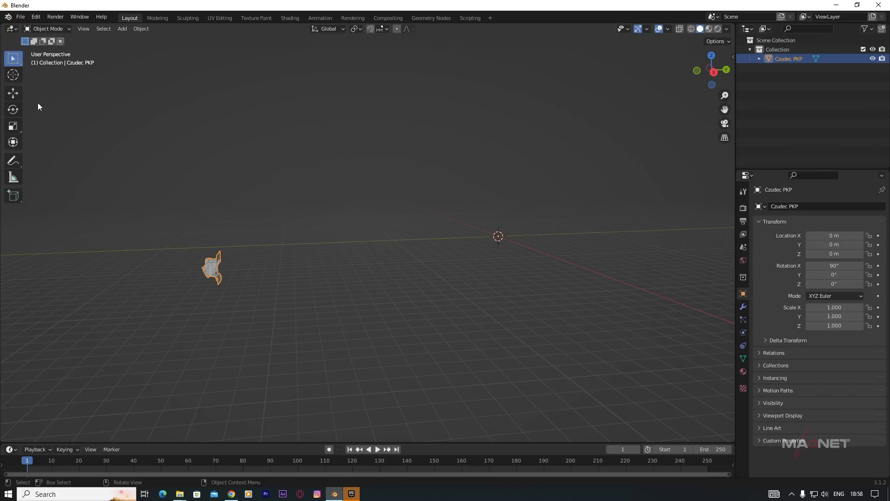
{"action": "left_click", "coordinate": [13, 94]}
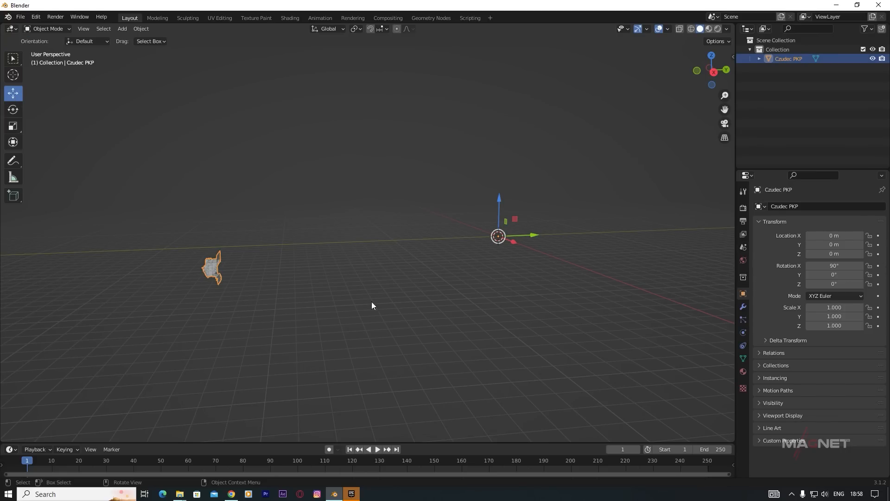
{"action": "left_click_drag", "start_coordinate": [523, 235], "coordinate": [31, 232]}
{"action": "middle_click_drag", "start_coordinate": [537, 210], "coordinate": [577, 209]}
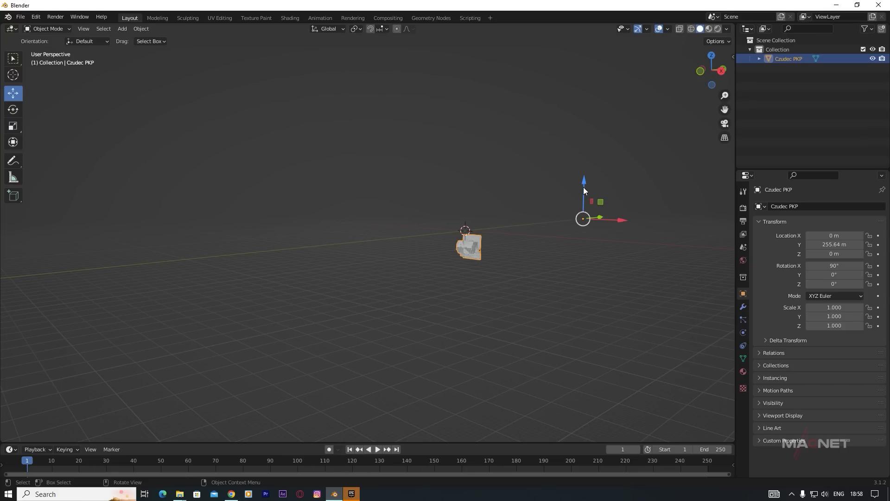
{"action": "left_click_drag", "start_coordinate": [584, 190], "coordinate": [582, 176]}
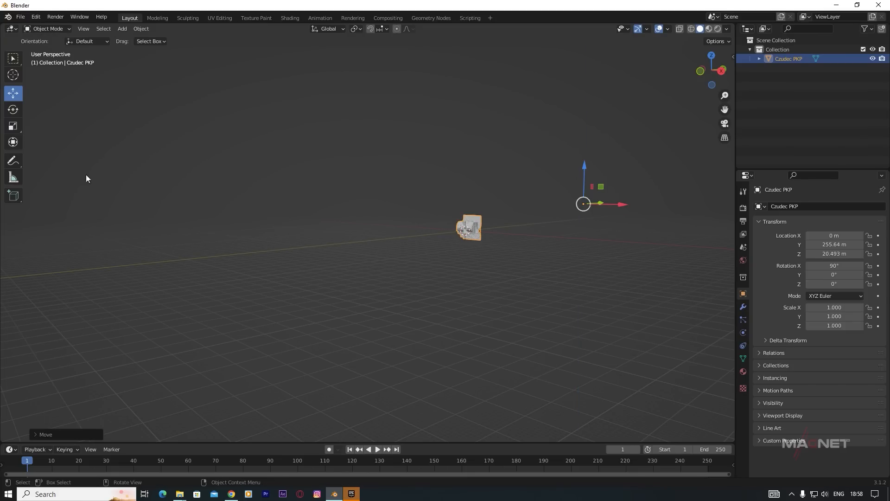
- Rotate the station model about X to about -20.3° and move it to about Y -96.27 m, Z -243.49 m
{"action": "left_click", "coordinate": [12, 110]}
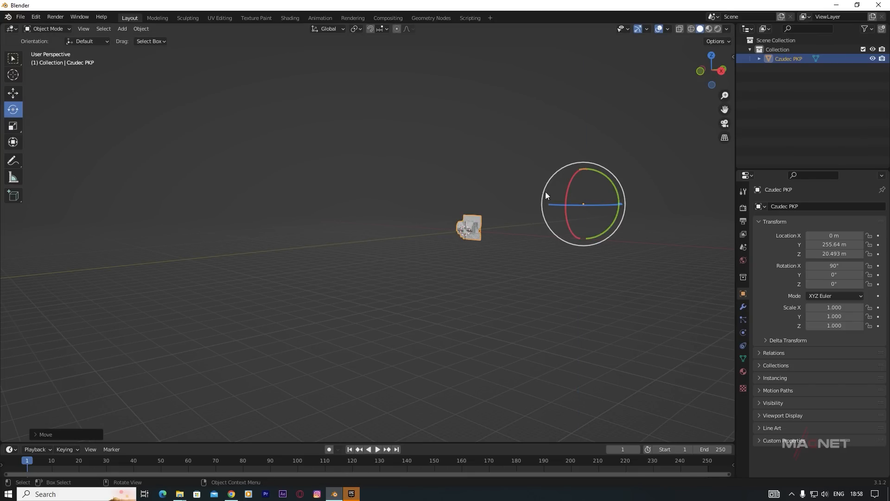
{"action": "left_click_drag", "start_coordinate": [566, 226], "coordinate": [570, 172]}
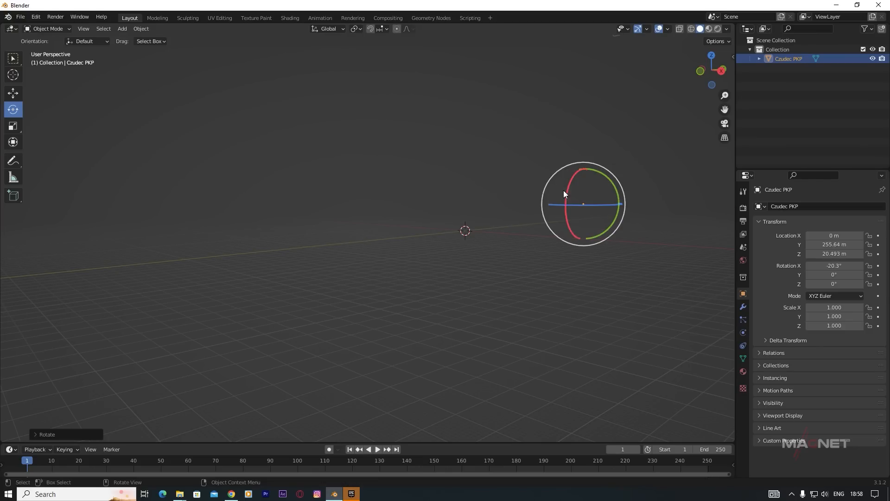
{"action": "left_click", "coordinate": [13, 95]}
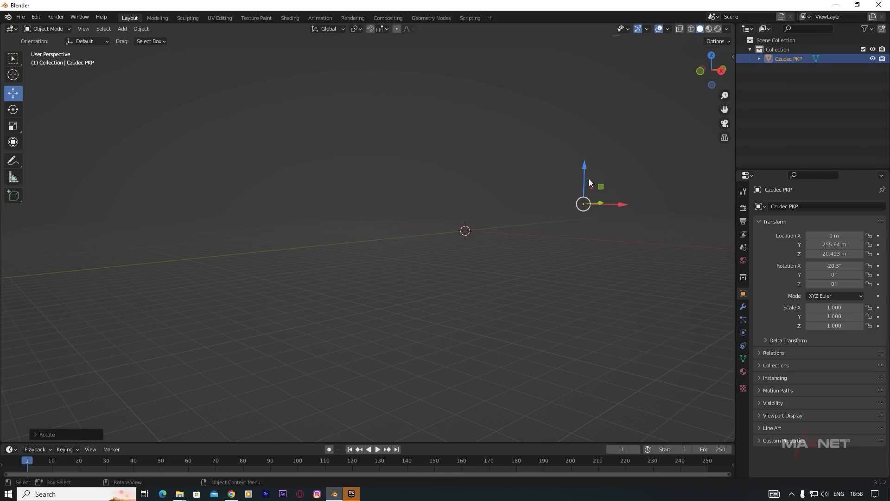
{"action": "left_click_drag", "start_coordinate": [585, 168], "coordinate": [596, 349]}
{"action": "left_click_drag", "start_coordinate": [595, 383], "coordinate": [389, 421]}
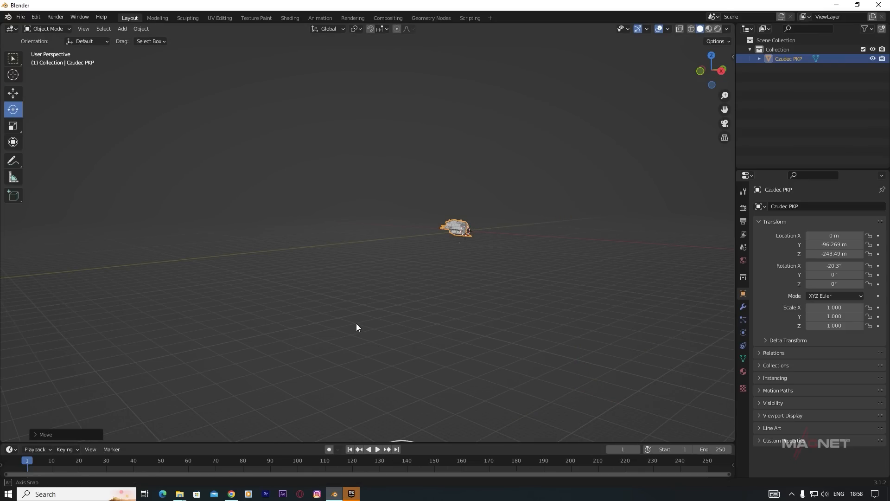
- Rotate the station model about X to about 11.3° and move it along Y to about 57.12 m
{"action": "middle_click_drag", "start_coordinate": [356, 327], "coordinate": [364, 351]}
{"action": "left_click_drag", "start_coordinate": [389, 403], "coordinate": [486, 343]}
{"action": "left_click", "coordinate": [13, 95]}
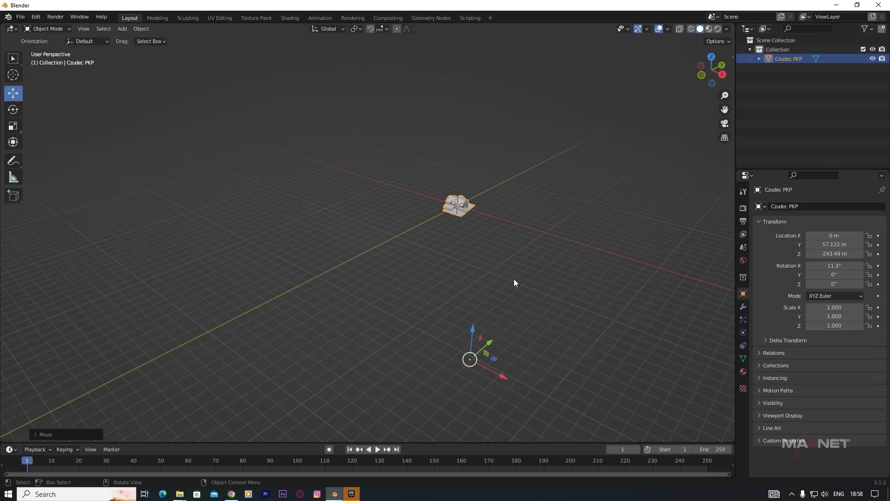
- Check the building's tilt against the grid and level it by rotating it about X to about 6.62°
{"action": "scroll", "coordinate": [514, 283], "scroll_direction": "up", "scroll_amount": 3}
{"action": "middle_click_drag", "start_coordinate": [603, 243], "coordinate": [292, 295], "text": "shift"}
{"action": "scroll", "coordinate": [310, 227], "scroll_direction": "up", "scroll_amount": 3}
{"action": "middle_click_drag", "start_coordinate": [398, 263], "coordinate": [431, 226]}
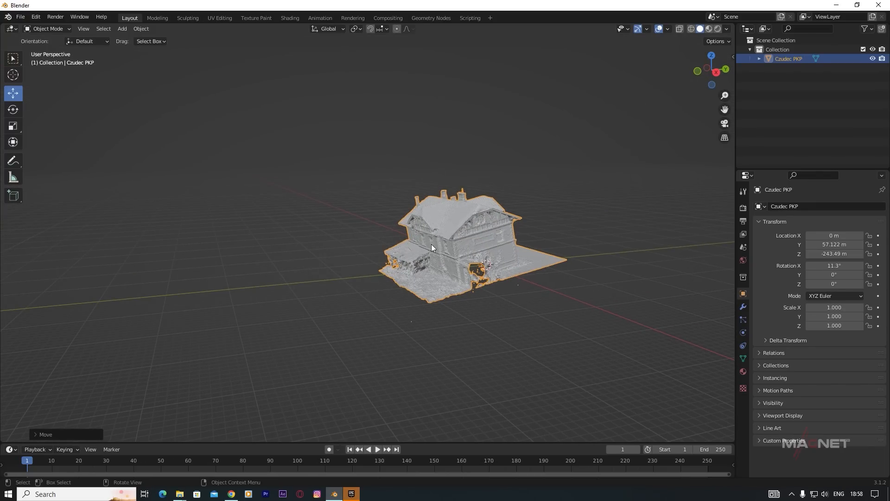
{"action": "middle_click_drag", "start_coordinate": [444, 292], "coordinate": [349, 219]}
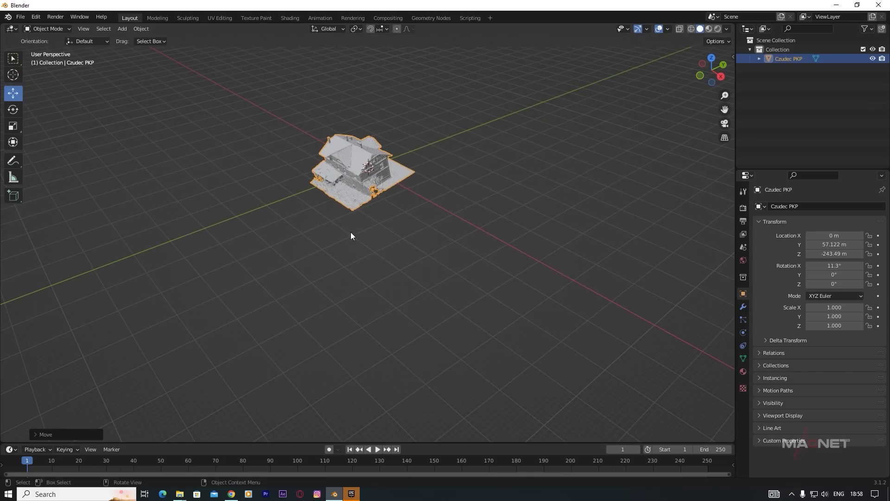
{"action": "middle_click_drag", "start_coordinate": [431, 310], "coordinate": [419, 408]}
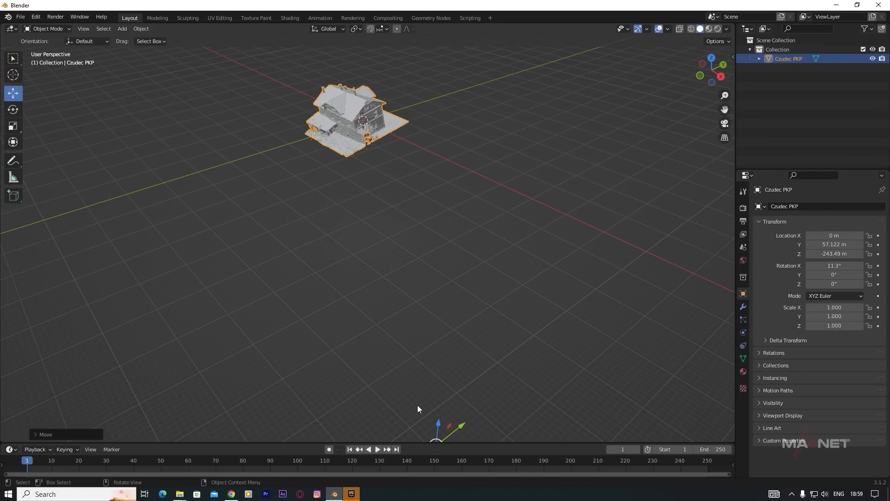
{"action": "left_click", "coordinate": [13, 110]}
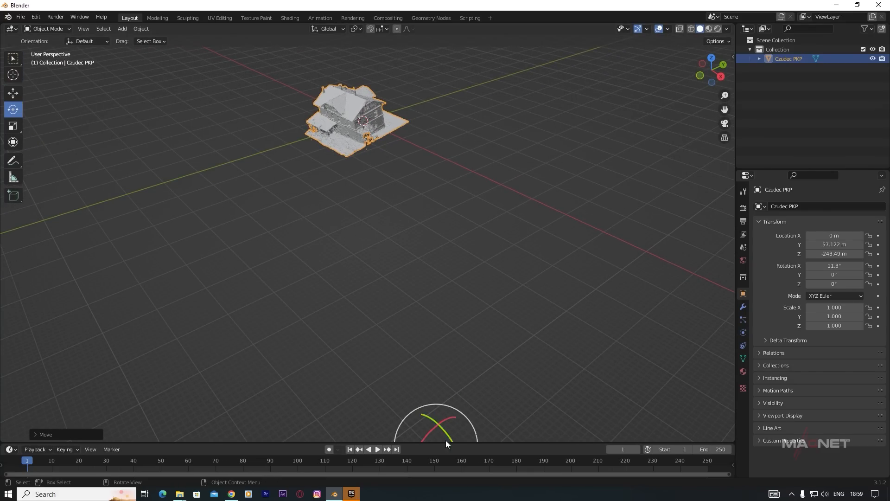
{"action": "left_click_drag", "start_coordinate": [431, 434], "coordinate": [460, 294]}
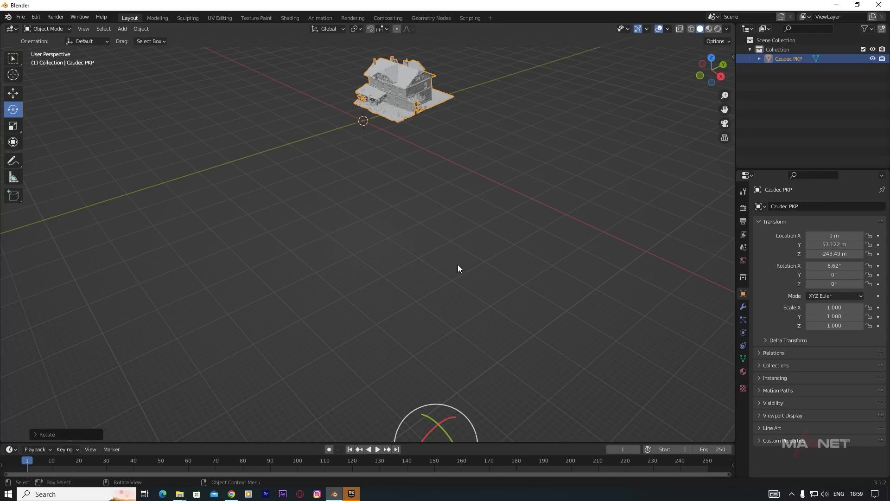
- Lower the station model along the Z axis to about -247.64 m and check how it sits on the grid
{"action": "left_click", "coordinate": [13, 93]}
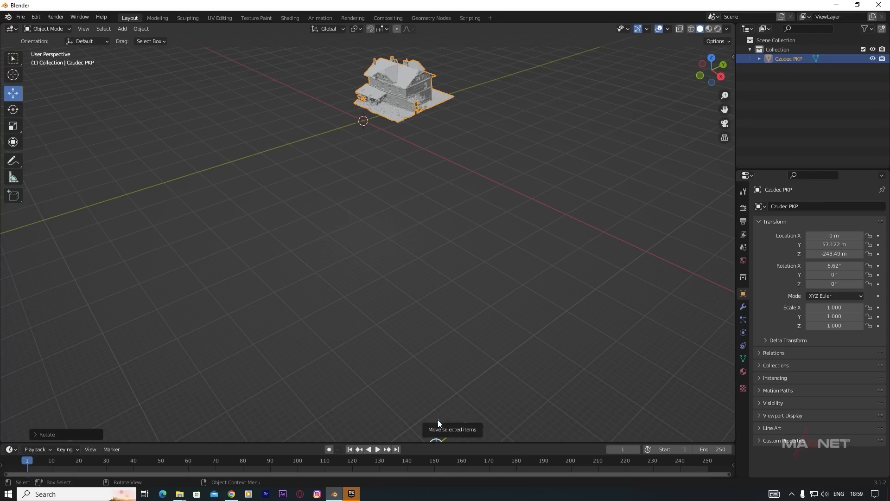
{"action": "left_click_drag", "start_coordinate": [439, 422], "coordinate": [439, 426]}
{"action": "mouse_move", "coordinate": [444, 150]}
{"action": "middle_mouse_down"}
{"action": "mouse_move", "coordinate": [471, 165]}
{"action": "mouse_move", "coordinate": [448, 161]}
{"action": "middle_mouse_up"}
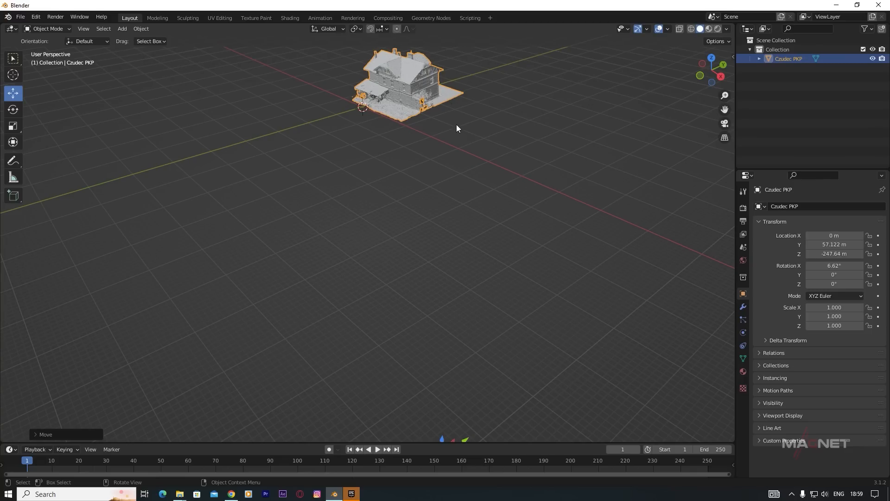
{"action": "middle_click_drag", "start_coordinate": [493, 130], "coordinate": [484, 163]}
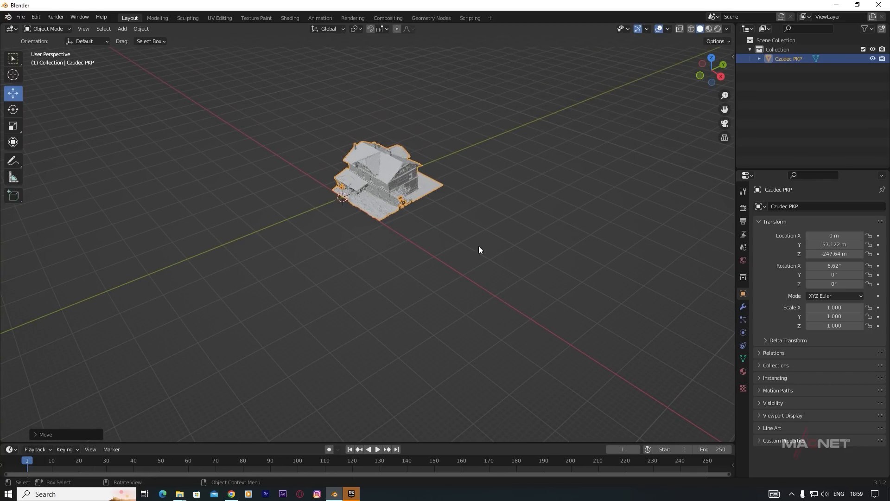
- Export the levelled station model as an FBX file named old_house into the abandoned-train-station-late-19th-century_2 folder
{"action": "left_click", "coordinate": [21, 18]}
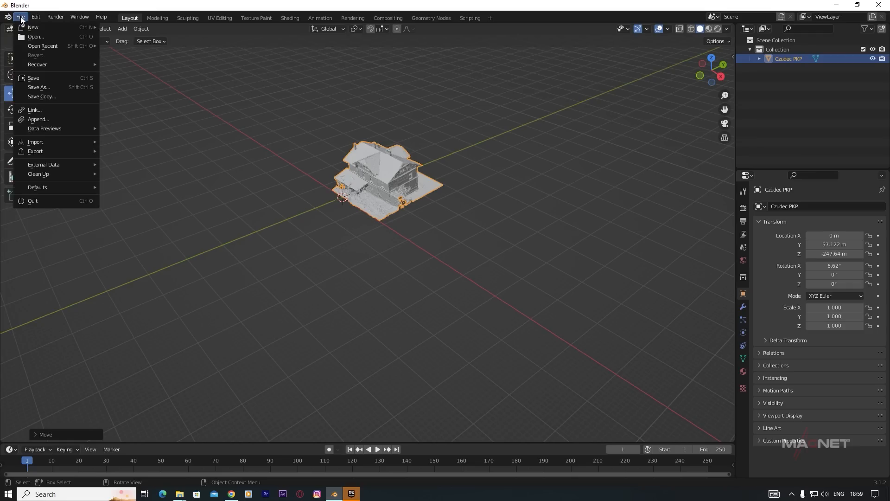
{"action": "mouse_move", "coordinate": [39, 152]}
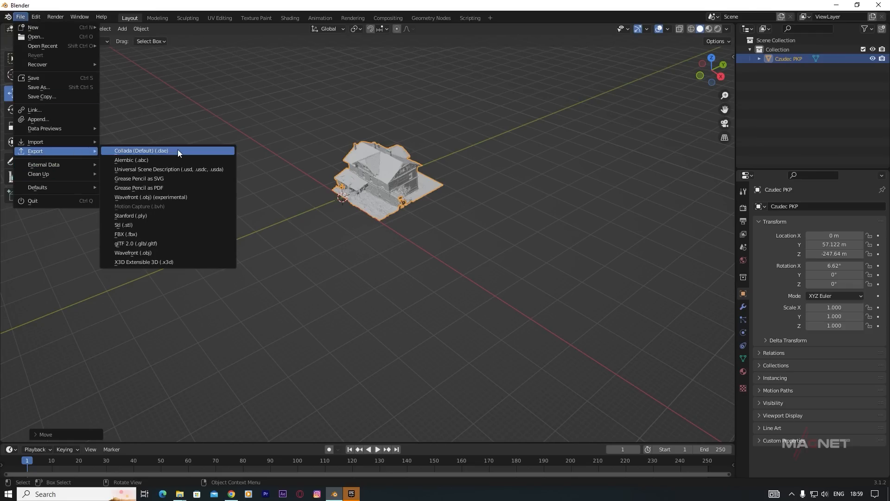
{"action": "left_click", "coordinate": [127, 233]}
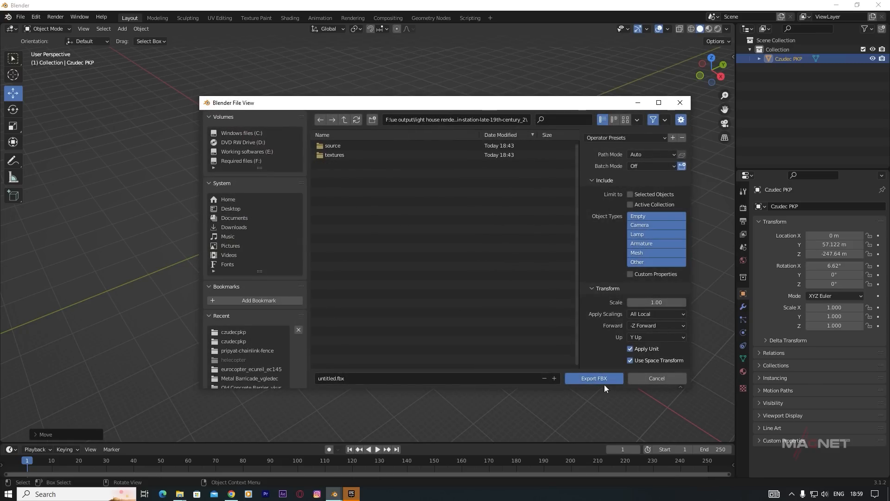
{"action": "left_click", "coordinate": [361, 377]}
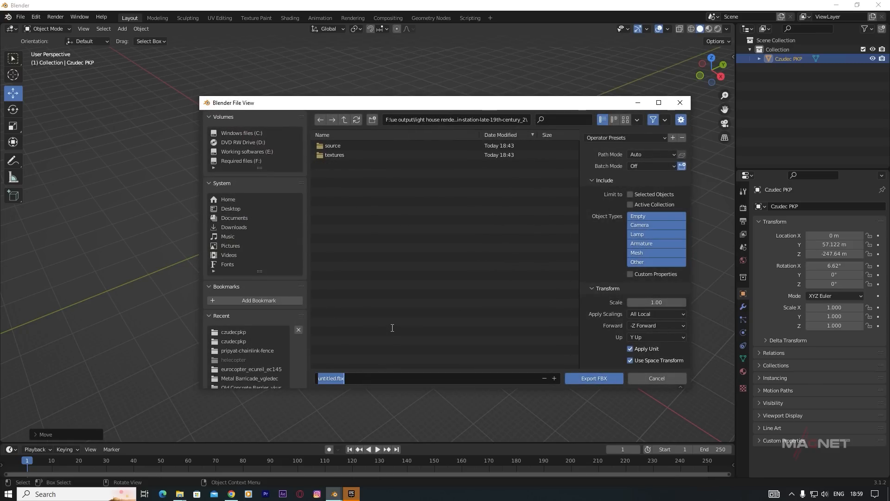
{"action": "type", "text": "old_house"}
{"action": "left_click", "coordinate": [597, 378]}
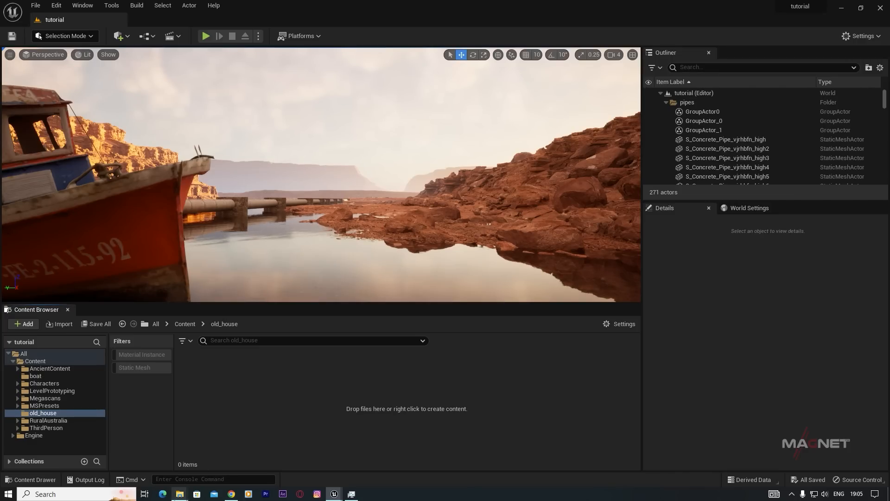
- In Unreal Engine, import old_house.fbx into the old_house folder with Import All, then clear and close the message log
{"action": "mouse_move", "coordinate": [179, 494]}
{"action": "left_click", "coordinate": [239, 449]}
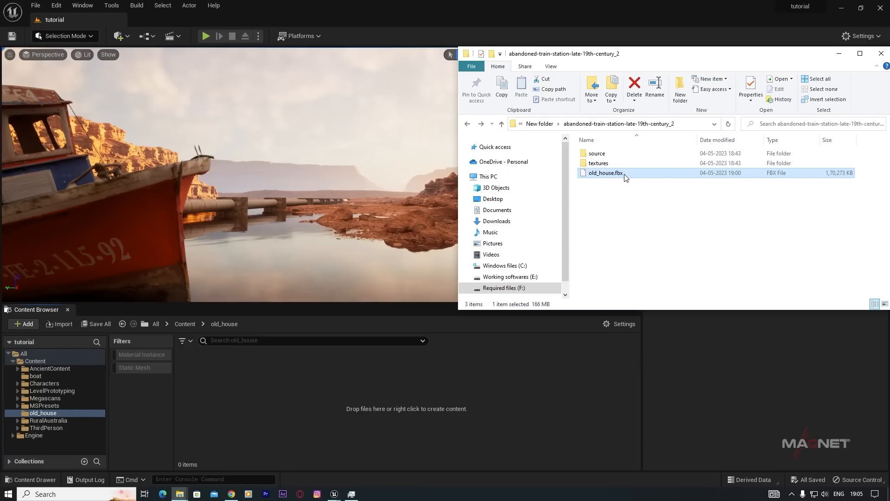
{"action": "left_click_drag", "start_coordinate": [252, 415], "coordinate": [238, 384]}
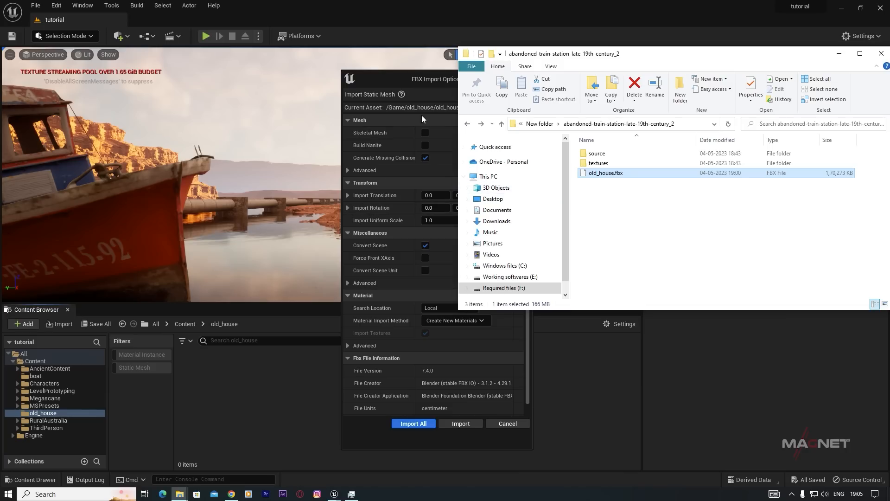
{"action": "left_click", "coordinate": [413, 424]}
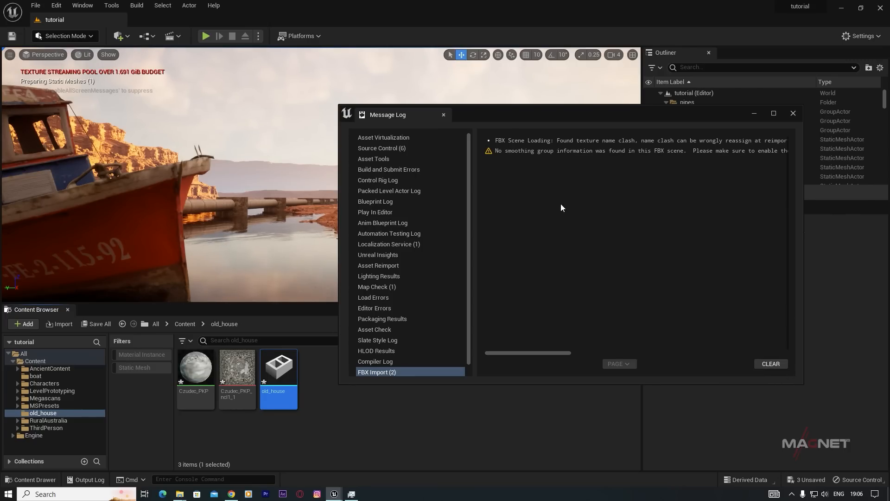
{"action": "left_click", "coordinate": [771, 364]}
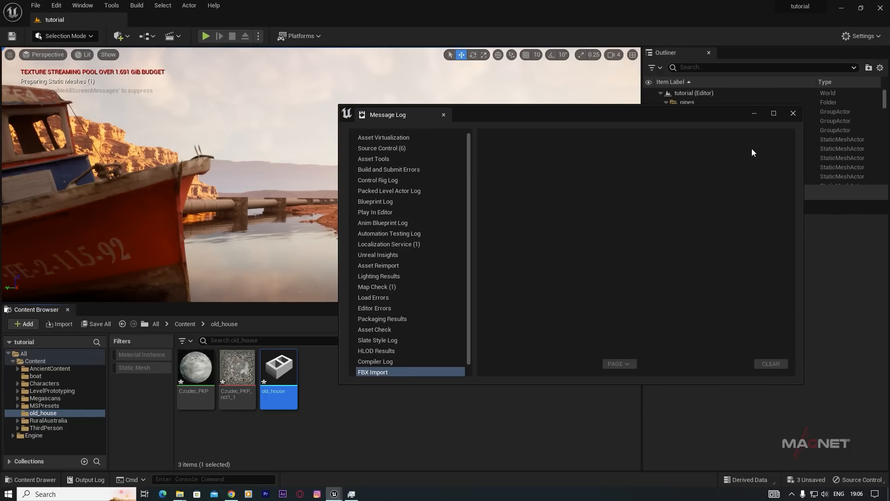
{"action": "left_click", "coordinate": [793, 114]}
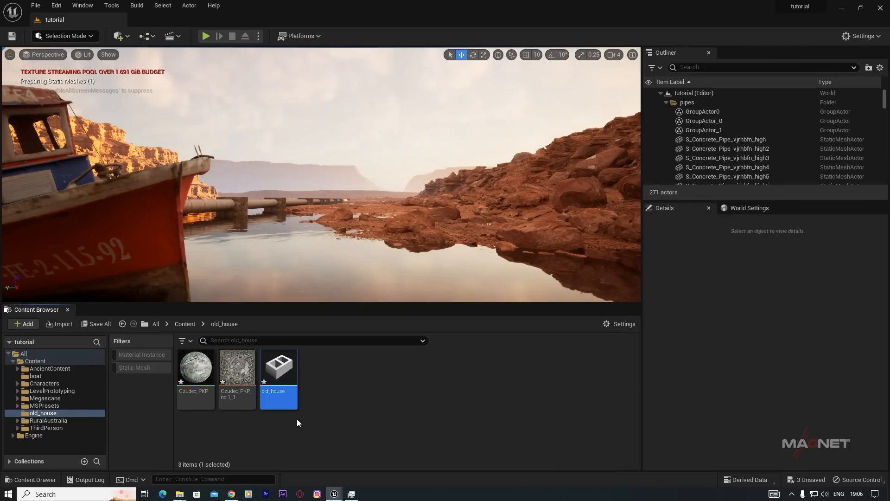
- Enable Nanite on the imported old_house static mesh
{"action": "mouse_move", "coordinate": [190, 374]}
{"action": "mouse_move", "coordinate": [272, 367]}
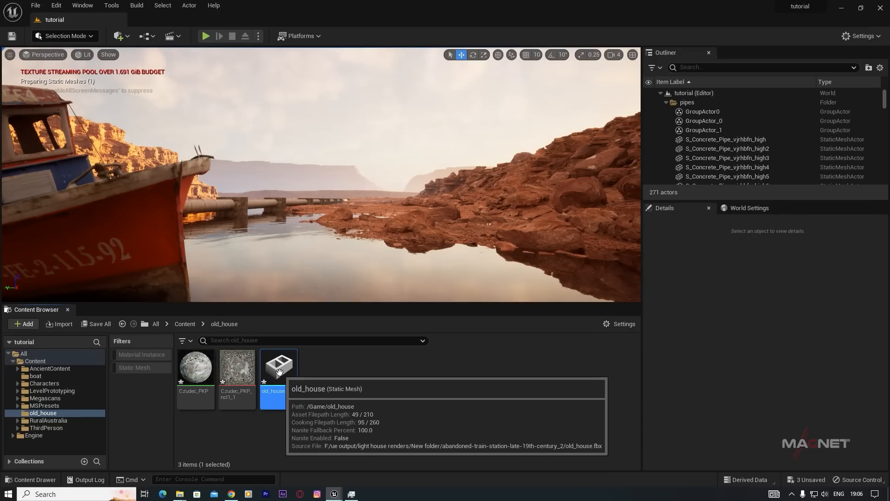
{"action": "right_click", "coordinate": [279, 372]}
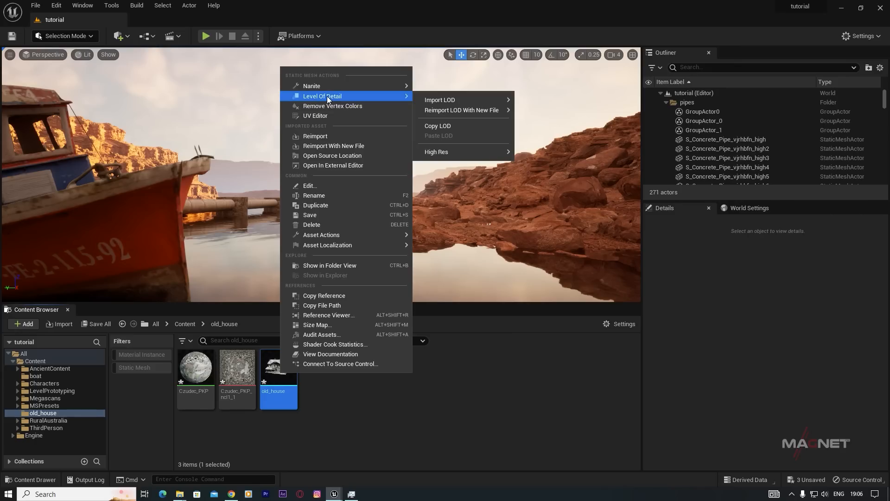
{"action": "mouse_move", "coordinate": [311, 89]}
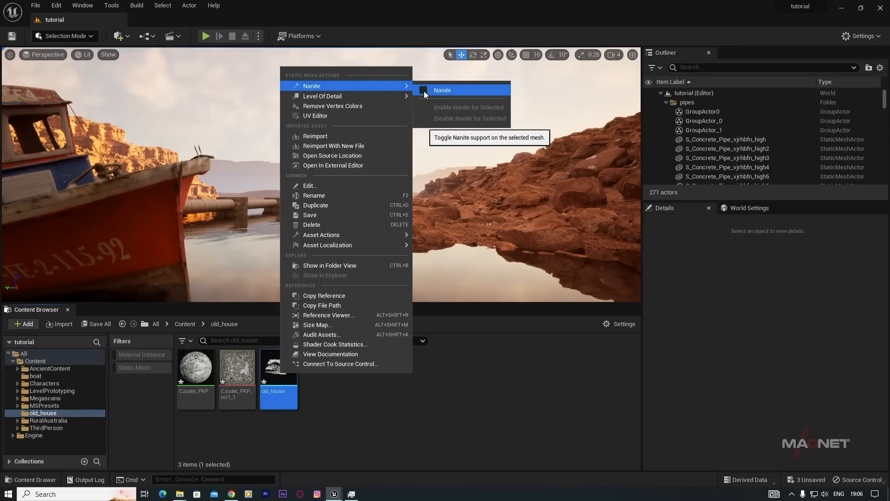
{"action": "left_click", "coordinate": [438, 90]}
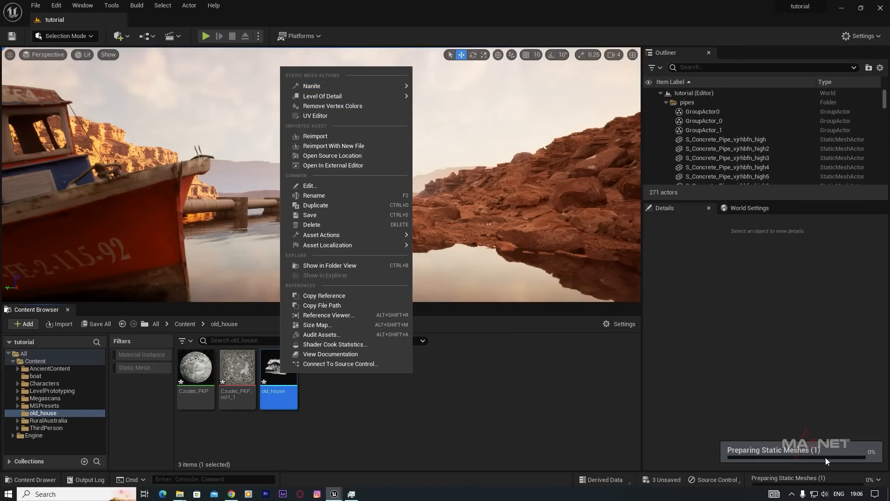
{"action": "left_click", "coordinate": [385, 424]}
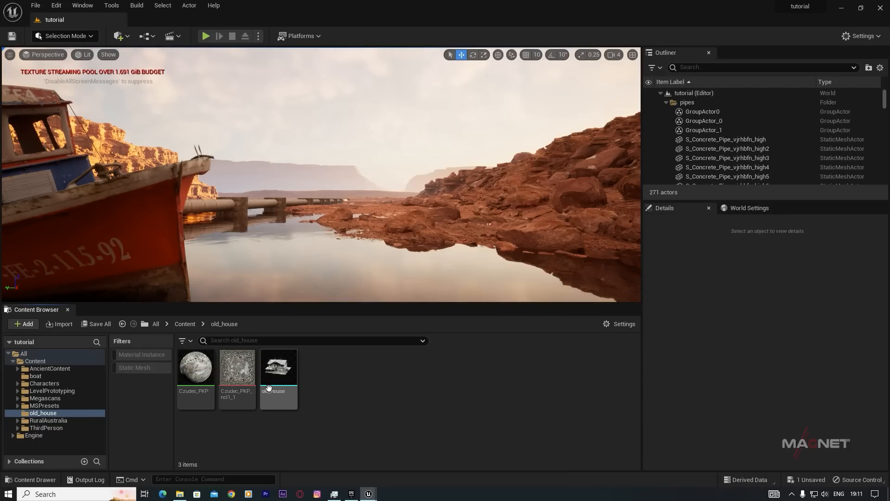
- Place old_house in the level and move it beside the pipeline at about X -11069, Y -1873, Z 142
{"action": "left_click", "coordinate": [278, 366]}
{"action": "left_click_drag", "start_coordinate": [286, 288], "coordinate": [357, 205]}
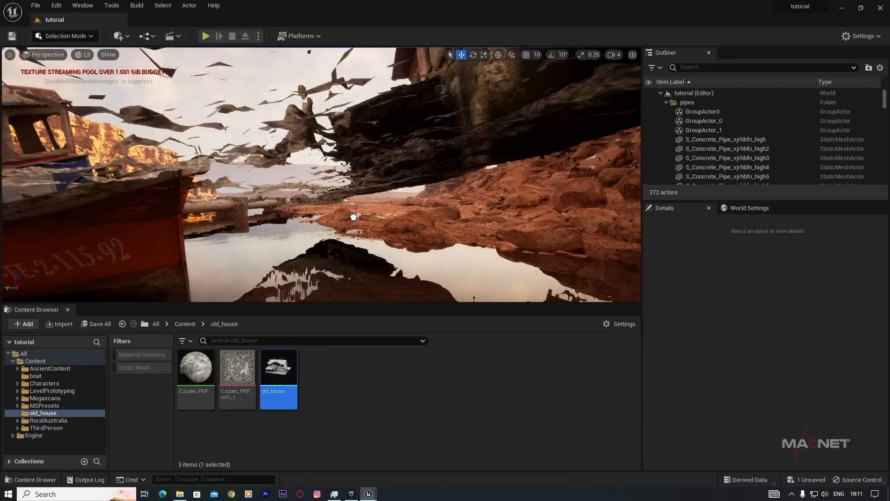
{"action": "key", "text": "w"}
{"action": "right_click_drag", "start_coordinate": [425, 250], "coordinate": [489, 270]}
{"action": "key", "text": "a"}
{"action": "key", "text": "w"}
{"action": "left_click_drag", "start_coordinate": [311, 221], "coordinate": [254, 162]}
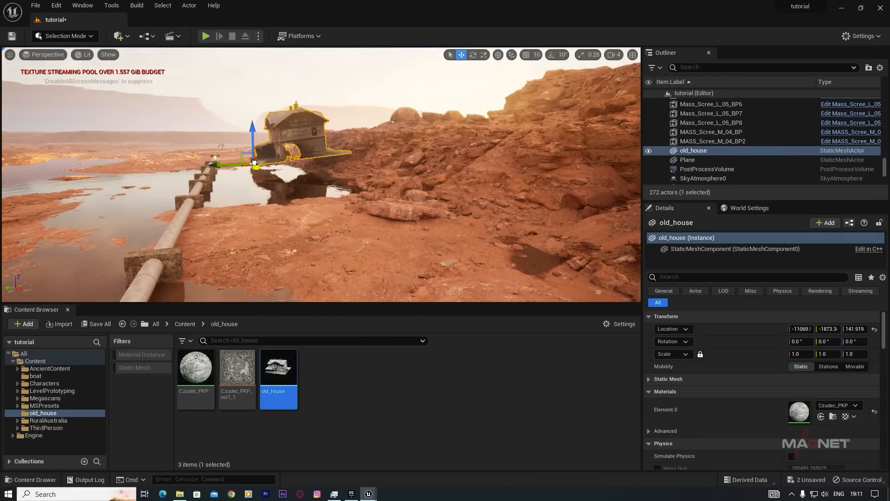
- Turn old_house about 86.7° around Z and set it at the water's edge at about X -13018, Y -3309, Z -104
{"action": "key", "text": "w"}
{"action": "right_click_drag", "start_coordinate": [358, 220], "coordinate": [268, 184]}
{"action": "left_click_drag", "start_coordinate": [317, 191], "coordinate": [350, 162]}
{"action": "key", "text": "w"}
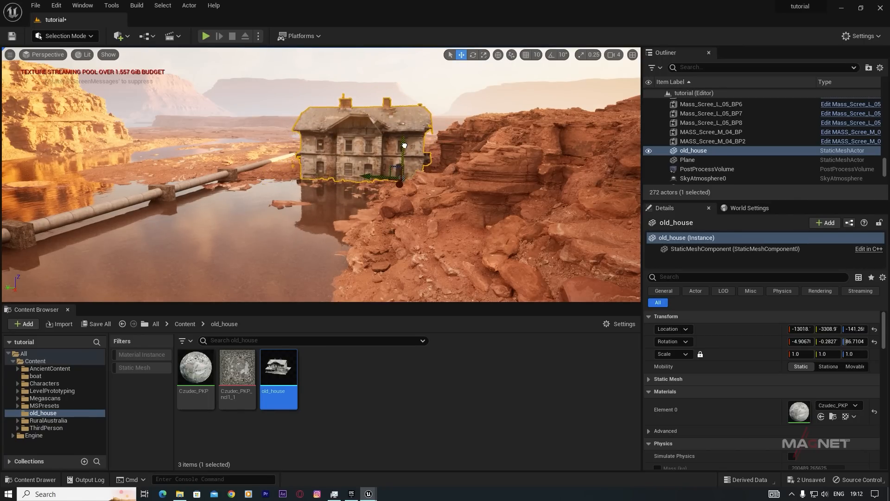
{"action": "key", "text": "f"}
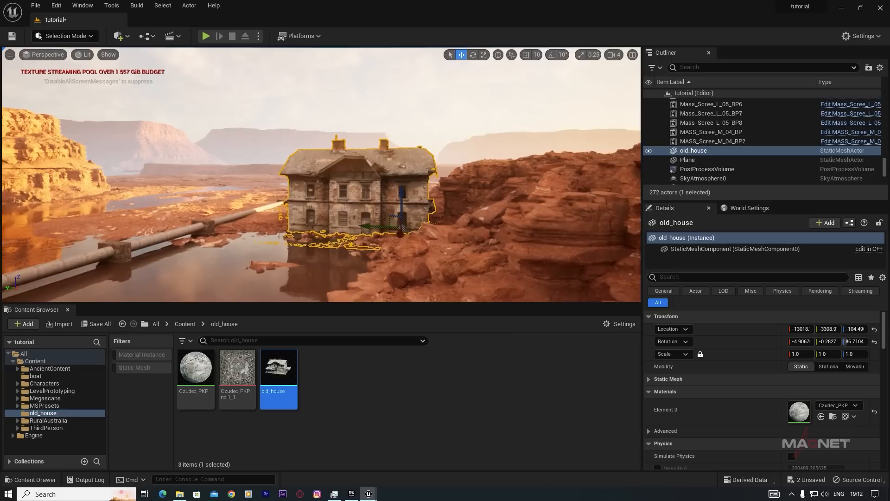
- Reposition the MASS_Ground_S_09_BP8 ground piece around the house to about X -11787, Y -15766
{"action": "left_click", "coordinate": [246, 210]}
{"action": "right_click_drag", "start_coordinate": [308, 250], "coordinate": [443, 185]}
{"action": "key", "text": "s"}
{"action": "key", "text": "s"}
{"action": "key", "text": "a"}
{"action": "left_click_drag", "start_coordinate": [479, 152], "coordinate": [511, 163]}
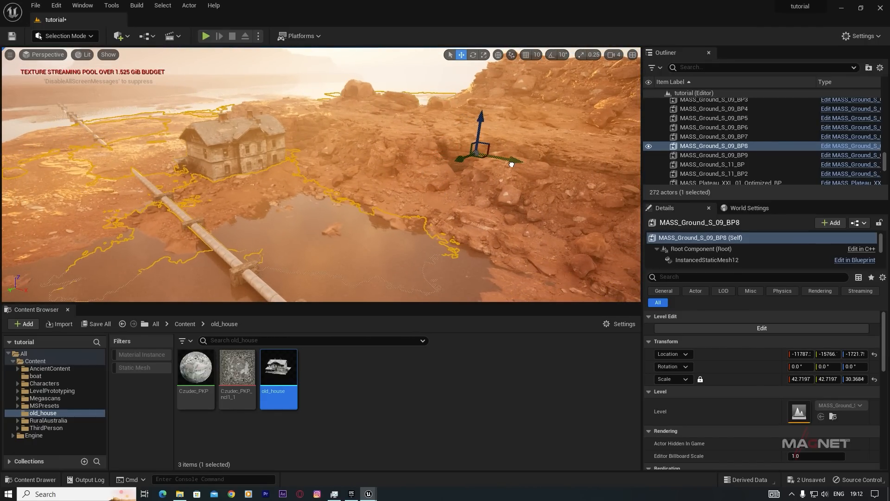
{"action": "mouse_move", "coordinate": [286, 237]}
{"action": "right_mouse_down"}
{"action": "mouse_move", "coordinate": [258, 220]}
{"action": "mouse_move", "coordinate": [250, 239]}
{"action": "mouse_move", "coordinate": [296, 232]}
{"action": "right_mouse_up"}
{"action": "key", "text": "w"}
{"action": "left_click", "coordinate": [352, 218]}
{"action": "mouse_move", "coordinate": [362, 228]}
{"action": "left_mouse_down"}
{"action": "mouse_move", "coordinate": [346, 204]}
{"action": "mouse_move", "coordinate": [247, 212]}
{"action": "mouse_move", "coordinate": [273, 213]}
{"action": "left_mouse_up"}
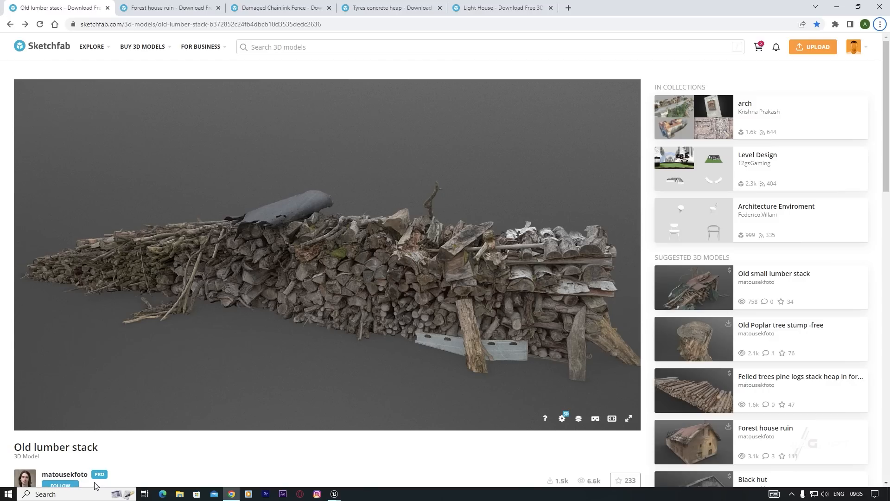
- Switch to Sketchfab in the browser and review the Old lumber stack and Forest house ruin model pages
{"action": "scroll", "coordinate": [169, 460], "scroll_direction": "down", "scroll_amount": 3}
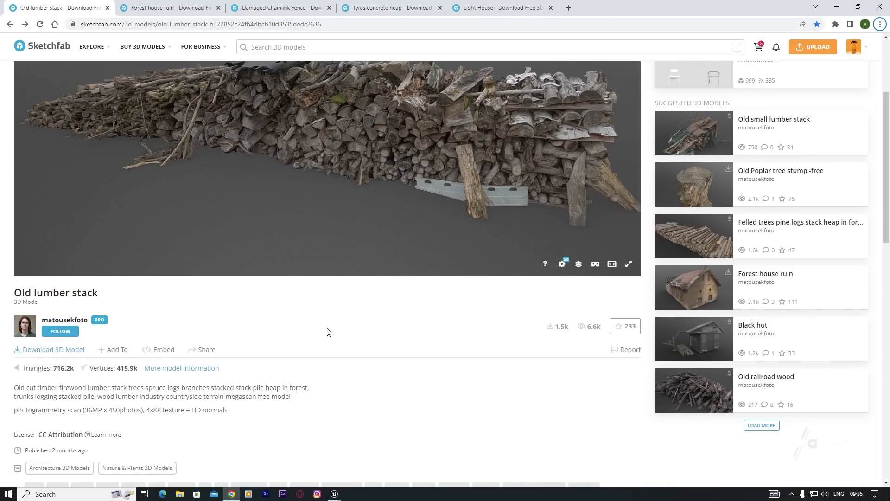
{"action": "scroll", "coordinate": [278, 232], "scroll_direction": "up", "scroll_amount": 3}
{"action": "left_click", "coordinate": [166, 8]}
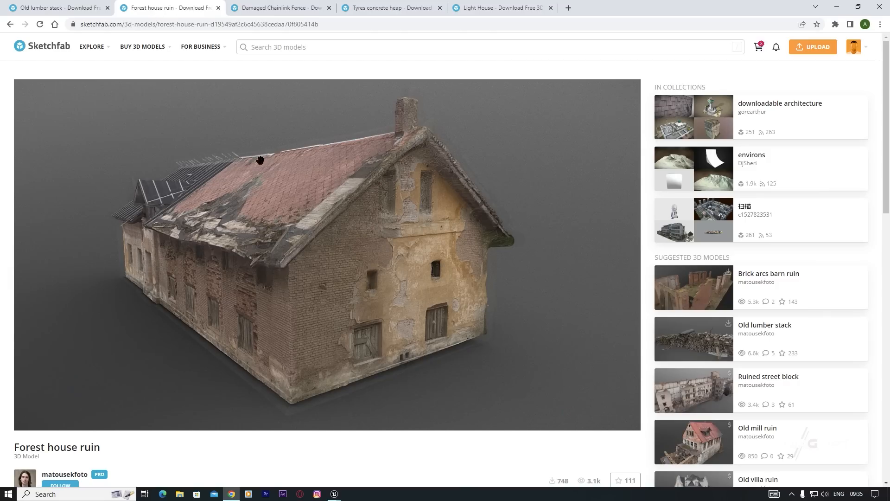
{"action": "scroll", "coordinate": [5, 311], "scroll_direction": "down", "scroll_amount": 3}
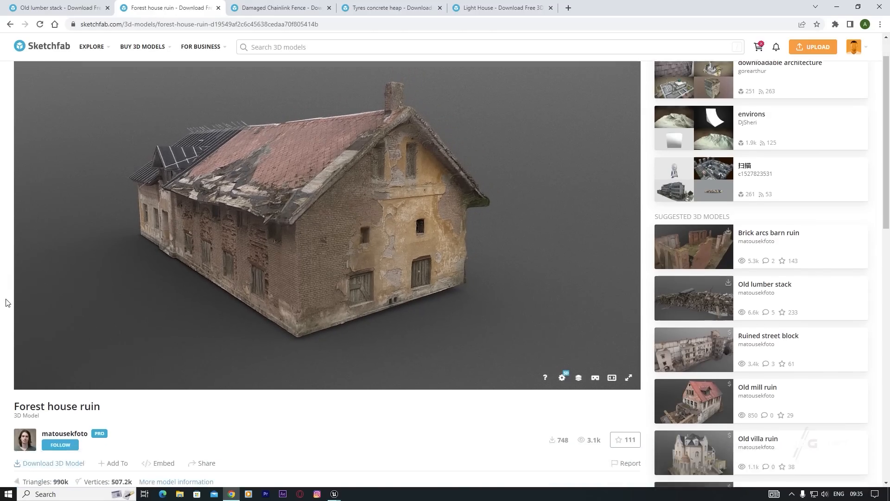
{"action": "scroll", "coordinate": [53, 328], "scroll_direction": "up", "scroll_amount": 3}
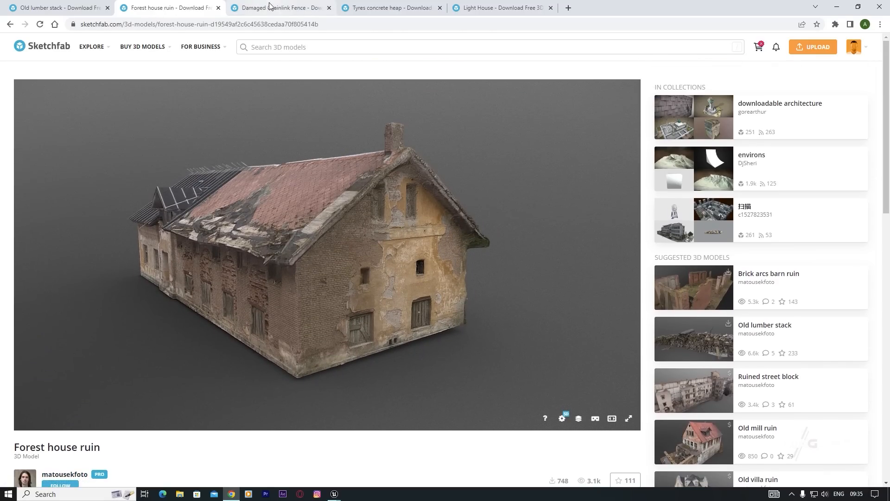
- Review the Damaged Chainlink Fence, Tyres concrete heap and Light House model pages
{"action": "left_click", "coordinate": [270, 8]}
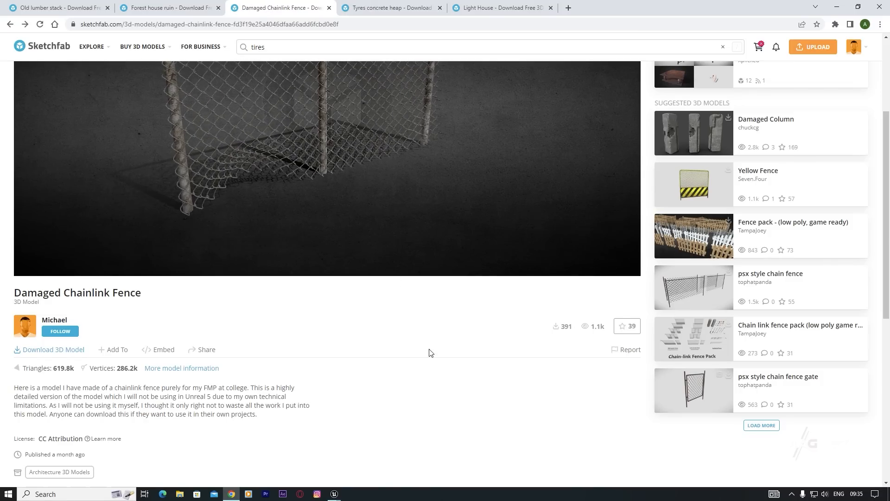
{"action": "scroll", "coordinate": [427, 350], "scroll_direction": "up", "scroll_amount": 3}
{"action": "scroll", "coordinate": [61, 327], "scroll_direction": "down", "scroll_amount": 3}
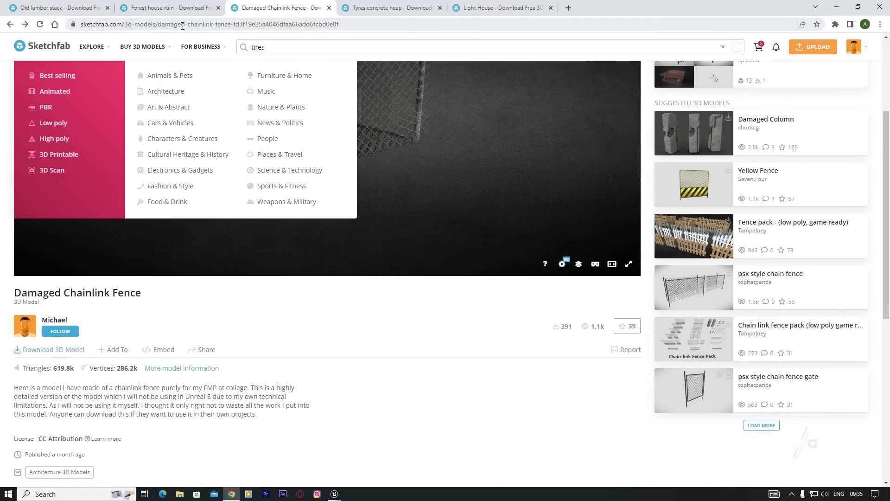
{"action": "left_click", "coordinate": [391, 8]}
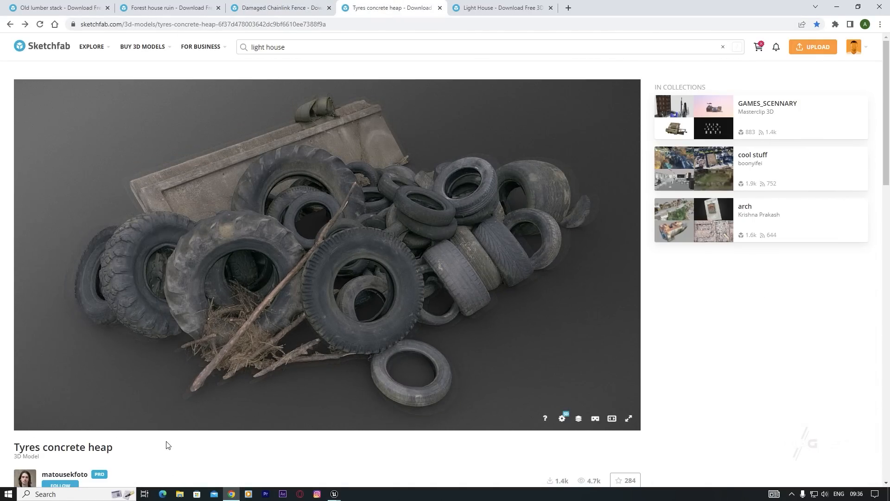
{"action": "scroll", "coordinate": [90, 376], "scroll_direction": "down", "scroll_amount": 3}
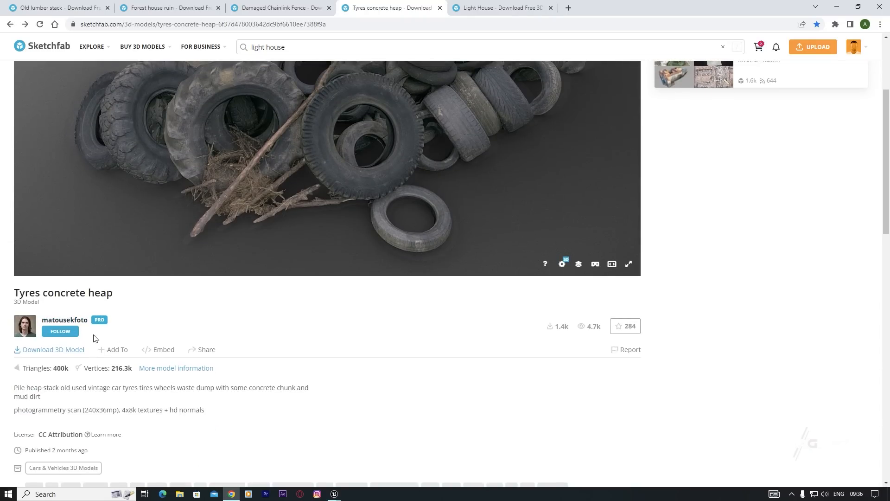
{"action": "scroll", "coordinate": [369, 404], "scroll_direction": "up", "scroll_amount": 3}
{"action": "left_click", "coordinate": [494, 8]}
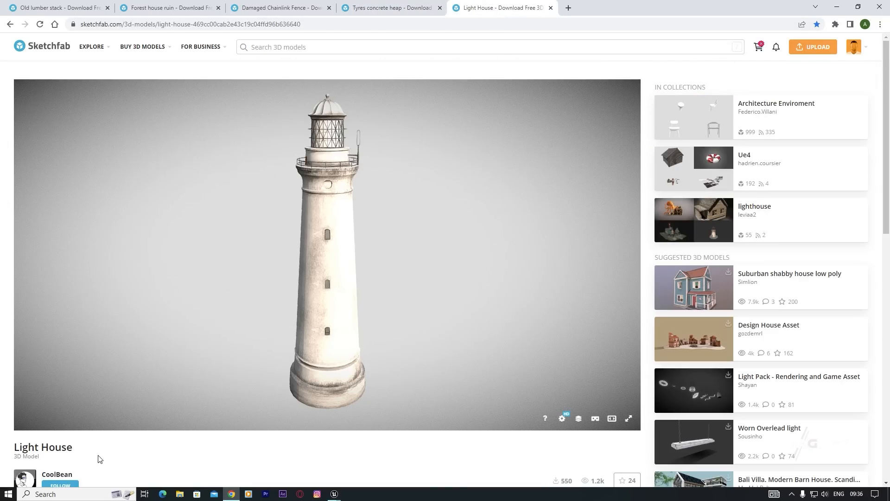
{"action": "scroll", "coordinate": [101, 452], "scroll_direction": "down", "scroll_amount": 3}
{"action": "scroll", "coordinate": [123, 310], "scroll_direction": "up", "scroll_amount": 3}
- Switch back to Unreal Engine and open the lambert1 material from the fence folder in the material editor
{"action": "key", "text": "alt+Tab"}
{"action": "left_click", "coordinate": [36, 375]}
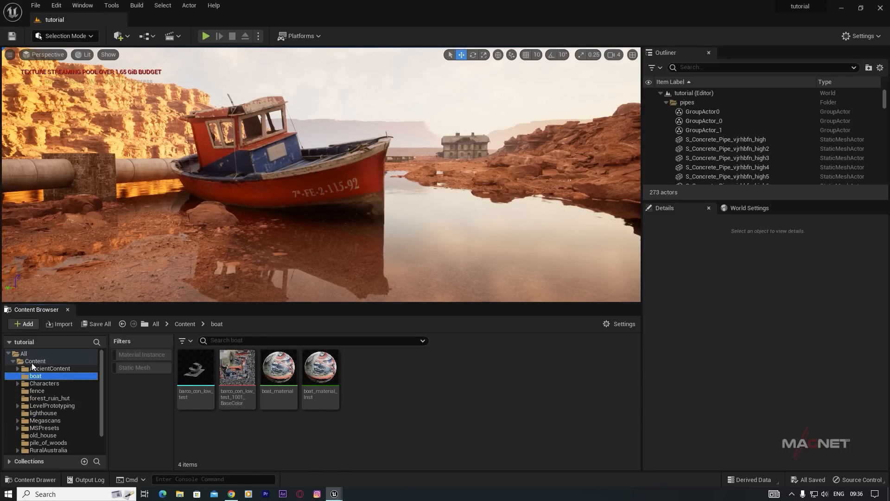
{"action": "left_click", "coordinate": [31, 363]}
{"action": "left_click", "coordinate": [346, 397]}
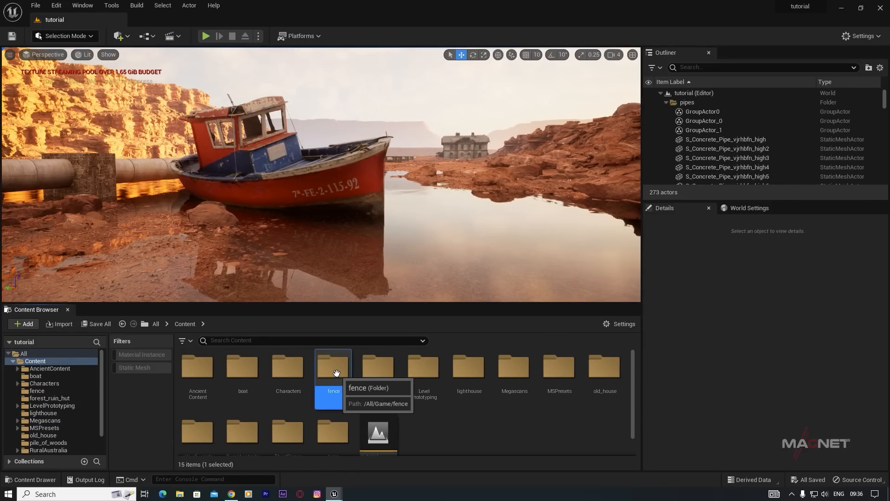
{"action": "double_click", "coordinate": [333, 365]}
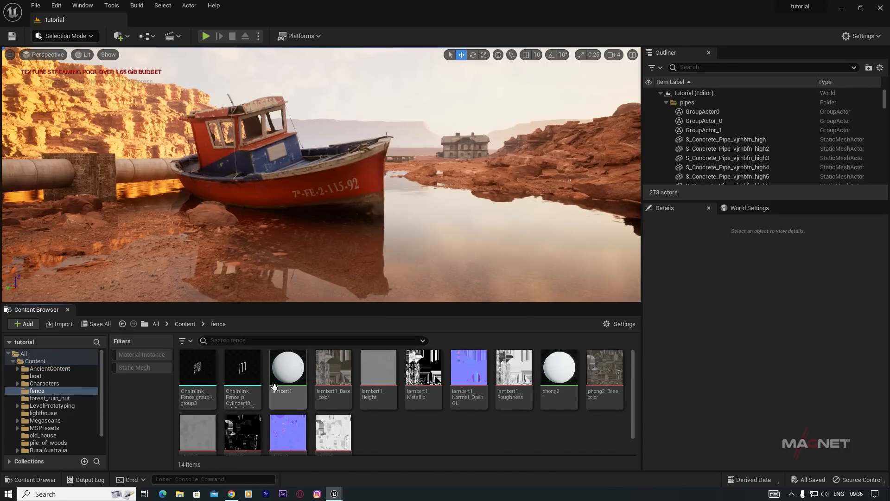
{"action": "mouse_move", "coordinate": [234, 384]}
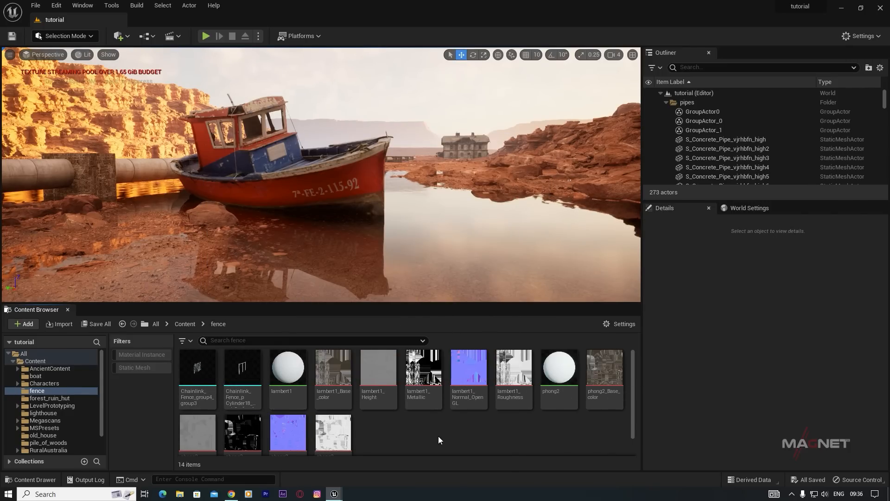
{"action": "double_click", "coordinate": [289, 373]}
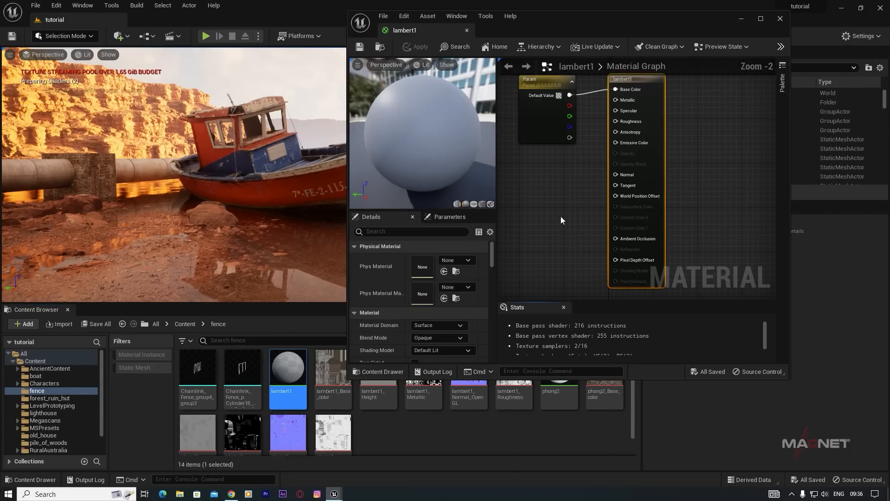
- Replace the Param node in lambert1 with the lambert1_Base_color texture, connected to the Base Color input
{"action": "right_click_drag", "start_coordinate": [560, 167], "coordinate": [620, 192]}
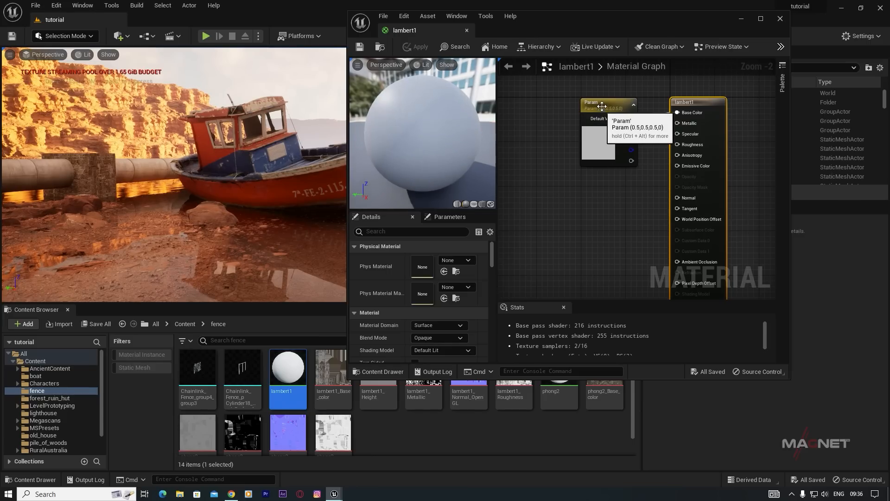
{"action": "left_click_drag", "start_coordinate": [602, 105], "coordinate": [540, 88]}
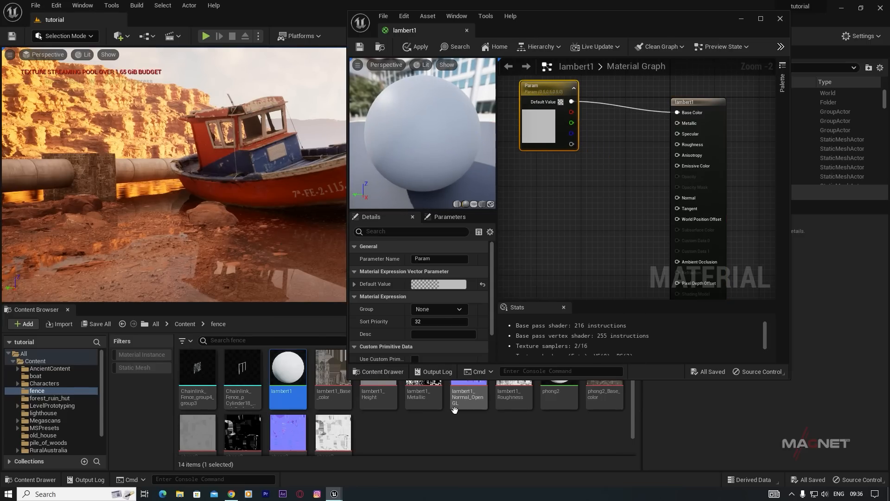
{"action": "left_click_drag", "start_coordinate": [600, 30], "coordinate": [644, 20]}
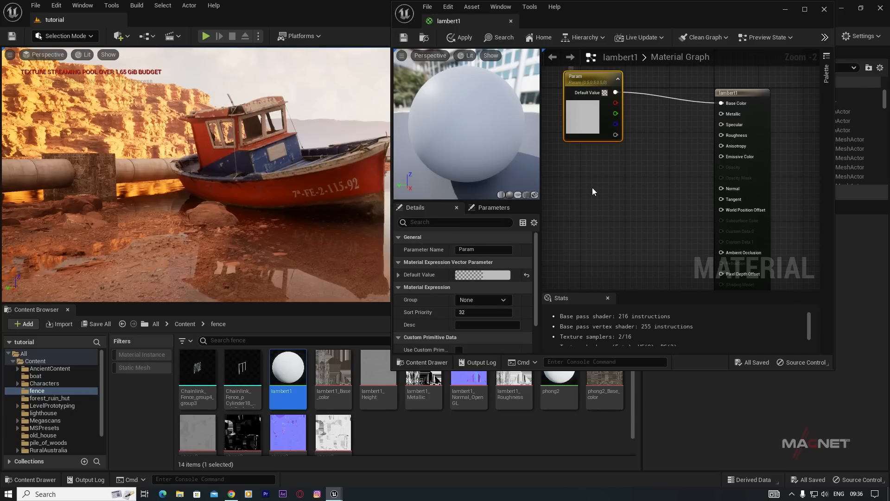
{"action": "key", "text": "Delete"}
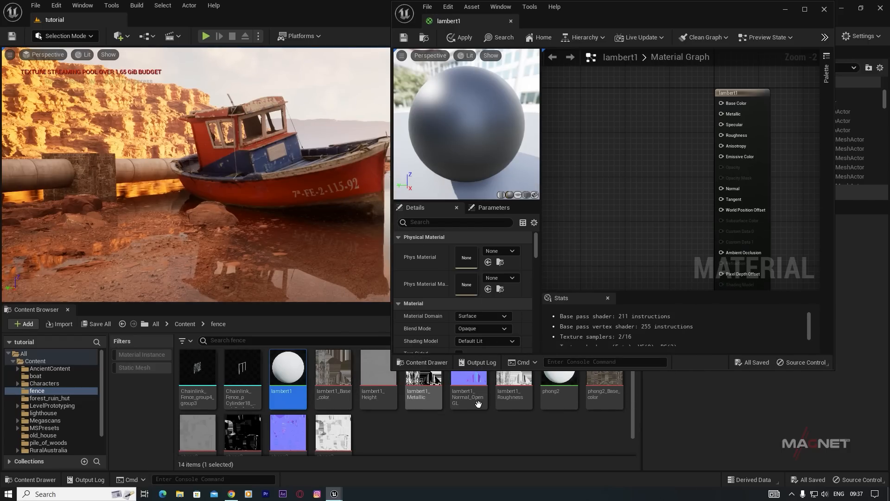
{"action": "left_click", "coordinate": [331, 370]}
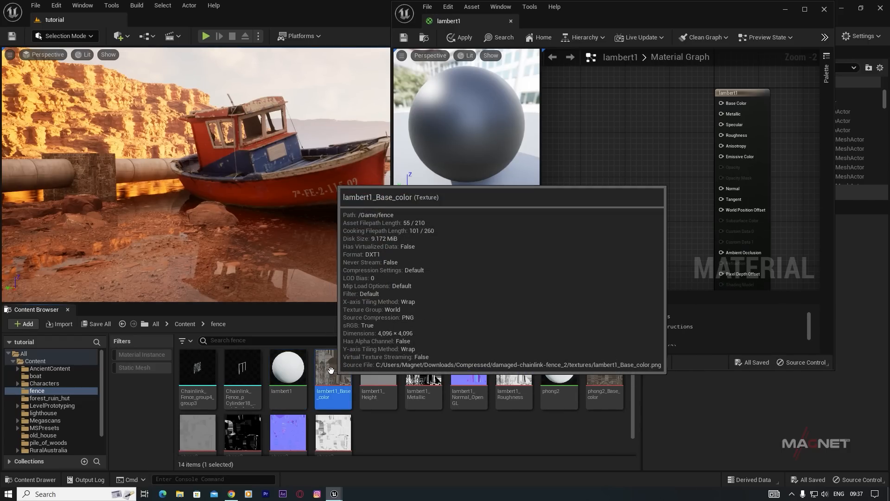
{"action": "left_click_drag", "start_coordinate": [332, 368], "coordinate": [725, 104]}
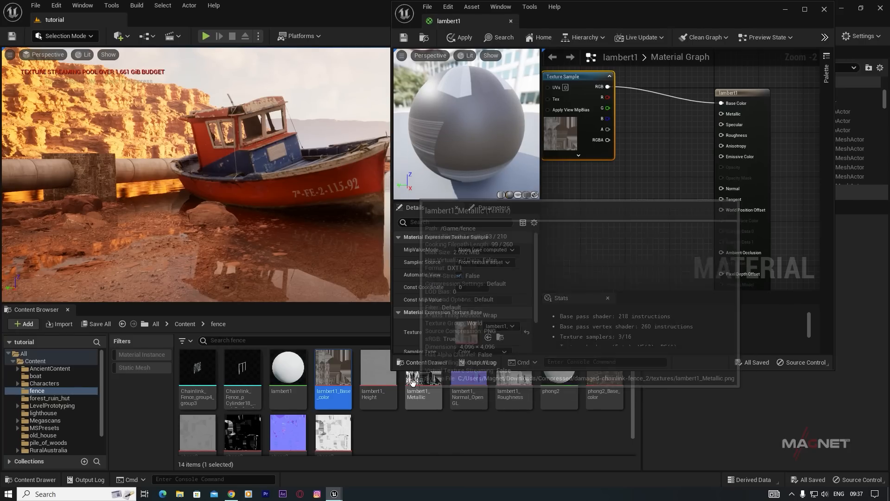
- Connect the lambert1_Metallic texture to Metallic and the lambert1_Normal_OpenGL texture to Normal in the lambert1 material
{"action": "left_click", "coordinate": [432, 391]}
{"action": "left_click_drag", "start_coordinate": [432, 391], "coordinate": [723, 114]}
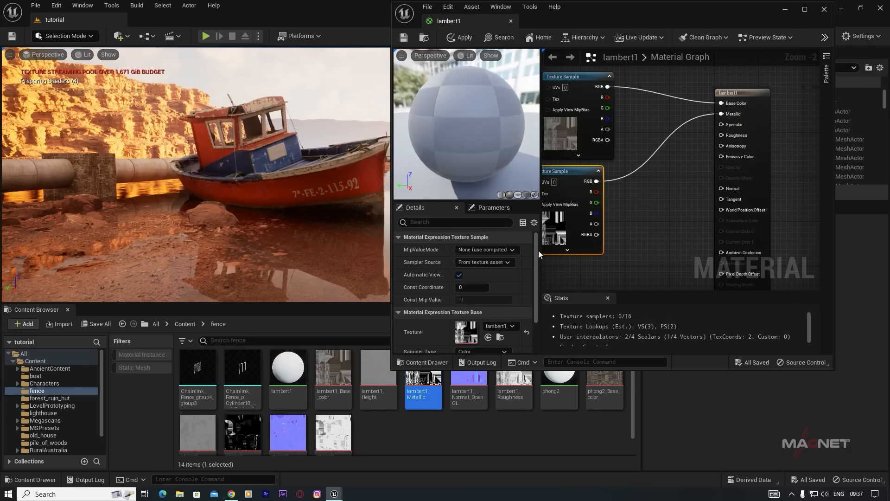
{"action": "left_click_drag", "start_coordinate": [476, 390], "coordinate": [621, 200]}
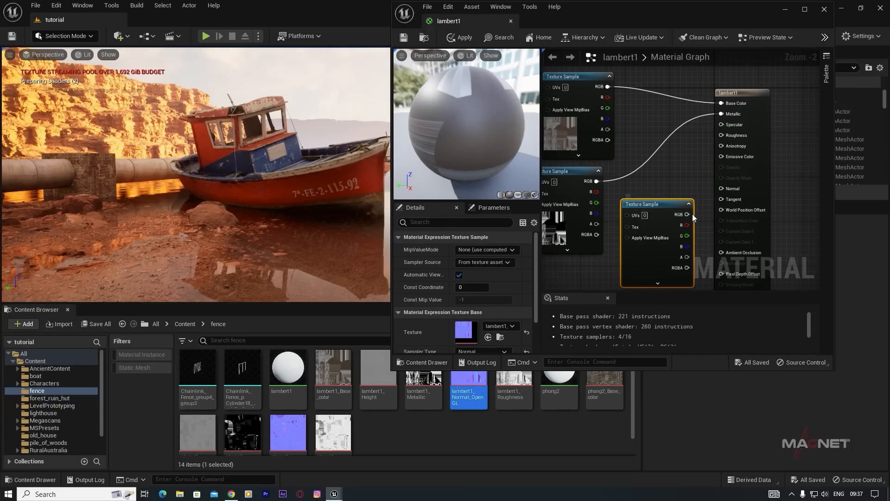
{"action": "left_click_drag", "start_coordinate": [687, 215], "coordinate": [722, 189]}
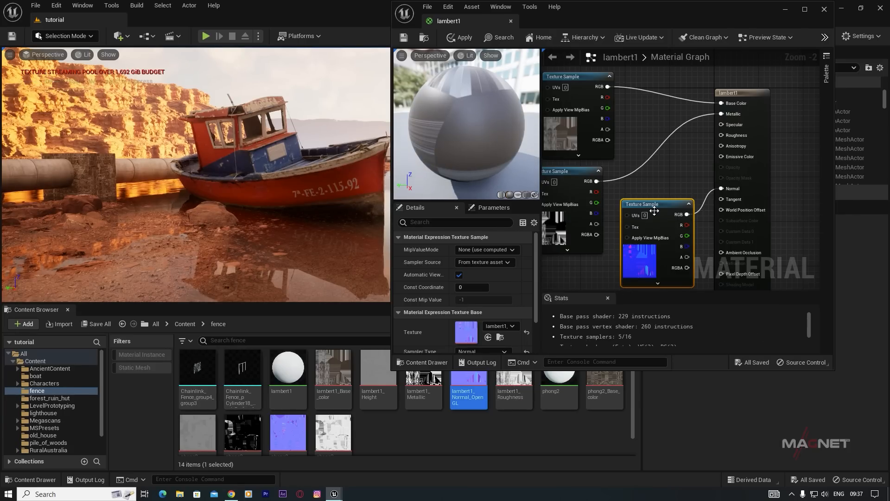
- Arrange the lambert1 texture sample nodes in a column well away from the material output node, leaving a gap above the normal map
{"action": "scroll", "coordinate": [676, 156], "scroll_direction": "down", "scroll_amount": 2}
{"action": "right_click_drag", "start_coordinate": [676, 154], "coordinate": [727, 138]}
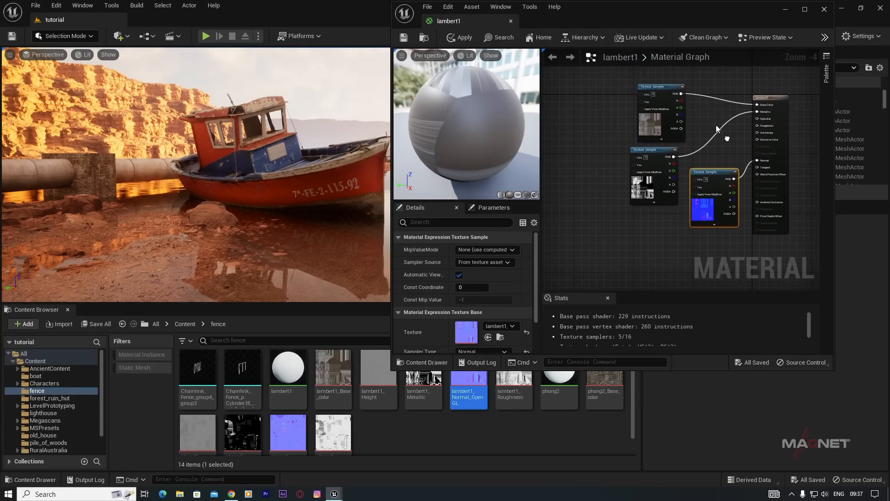
{"action": "left_click_drag", "start_coordinate": [663, 87], "coordinate": [593, 68]}
{"action": "left_click_drag", "start_coordinate": [647, 153], "coordinate": [579, 131]}
{"action": "left_click_drag", "start_coordinate": [692, 188], "coordinate": [589, 267]}
- Connect the lambert1_Roughness texture to the Roughness input, apply the lambert1 material changes and close its editor
{"action": "left_click_drag", "start_coordinate": [514, 380], "coordinate": [761, 126]}
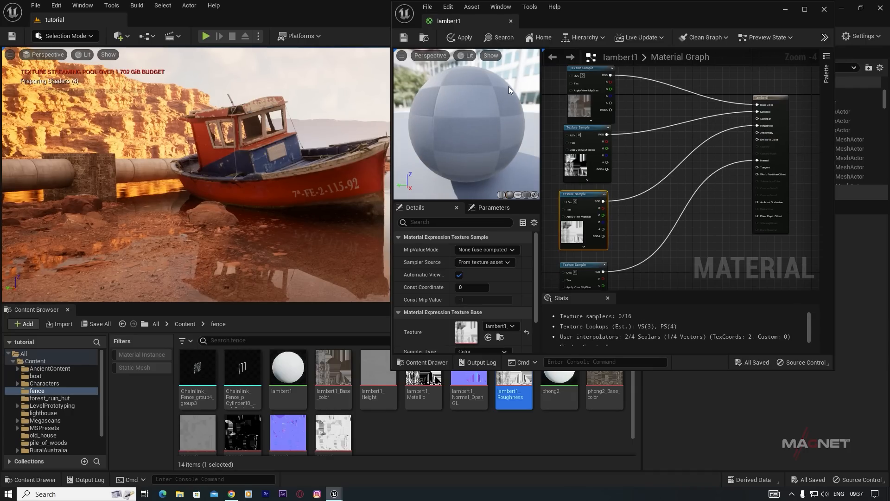
{"action": "left_click", "coordinate": [458, 38]}
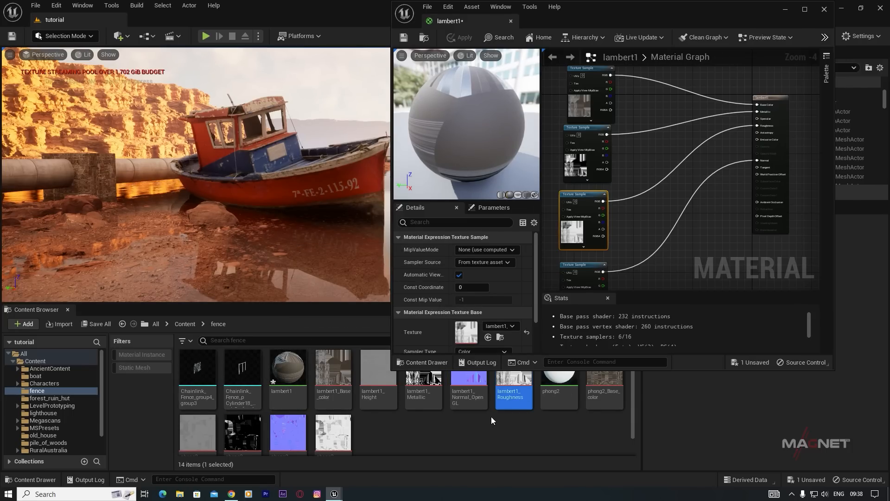
{"action": "left_click_drag", "start_coordinate": [681, 19], "coordinate": [460, 19]}
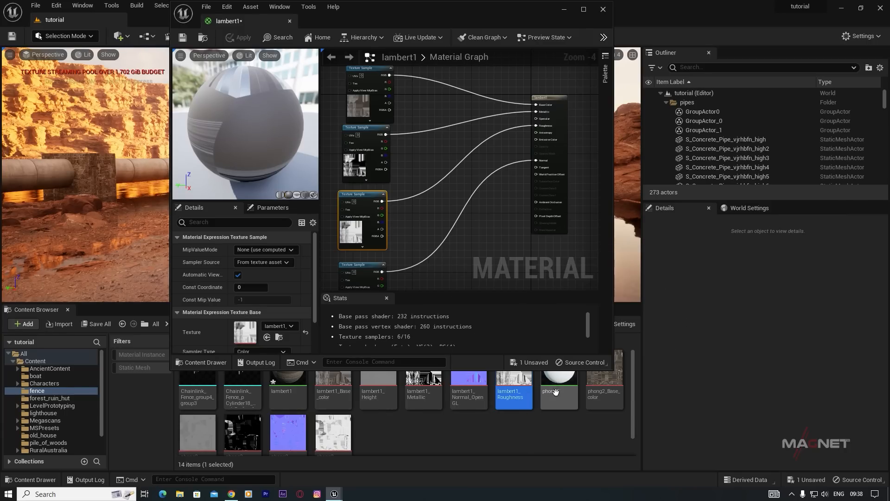
{"action": "left_click", "coordinate": [602, 10]}
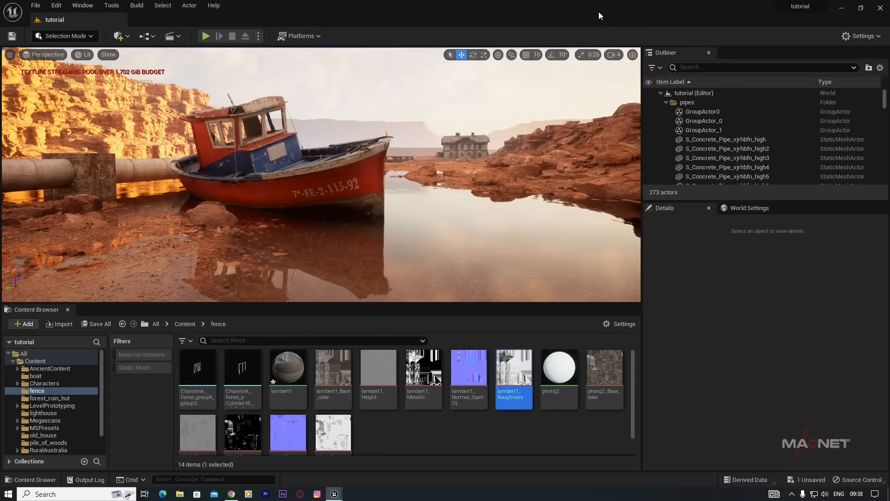
- Open the phong2 material and replace its Param node with the phong2_Base_color texture, connected to the Base Color input
{"action": "mouse_move", "coordinate": [564, 382]}
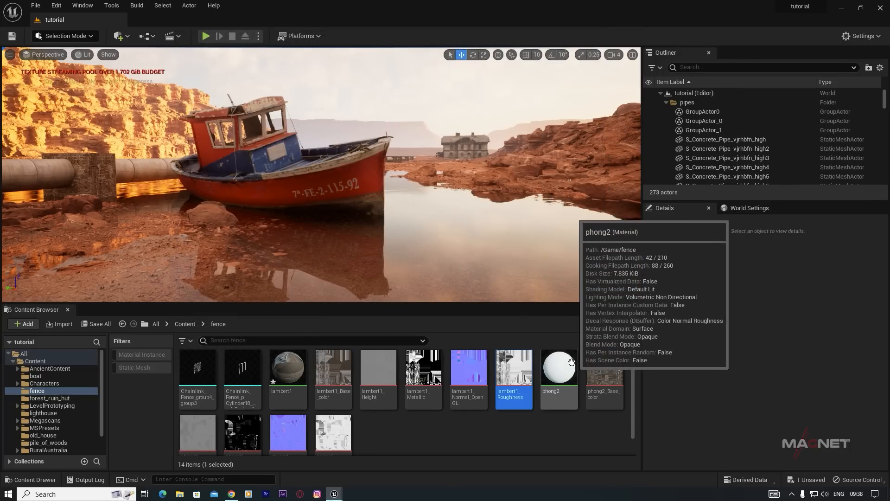
{"action": "double_click", "coordinate": [562, 378]}
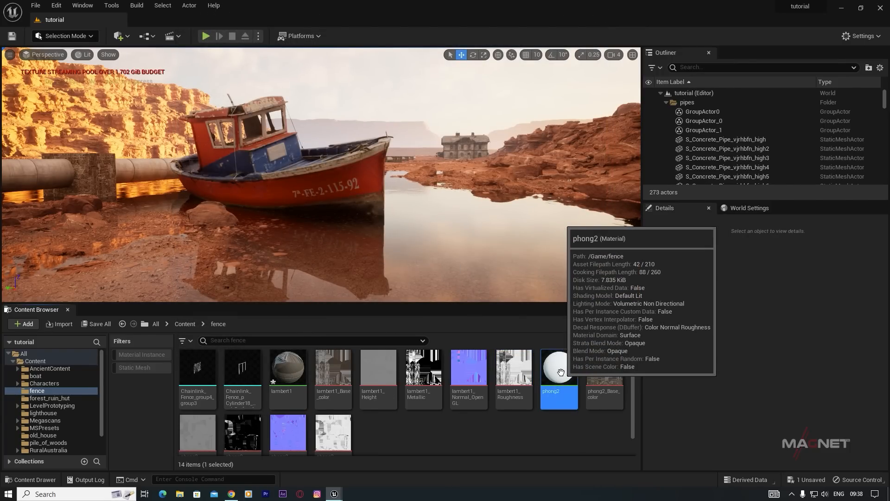
{"action": "left_click", "coordinate": [365, 77]}
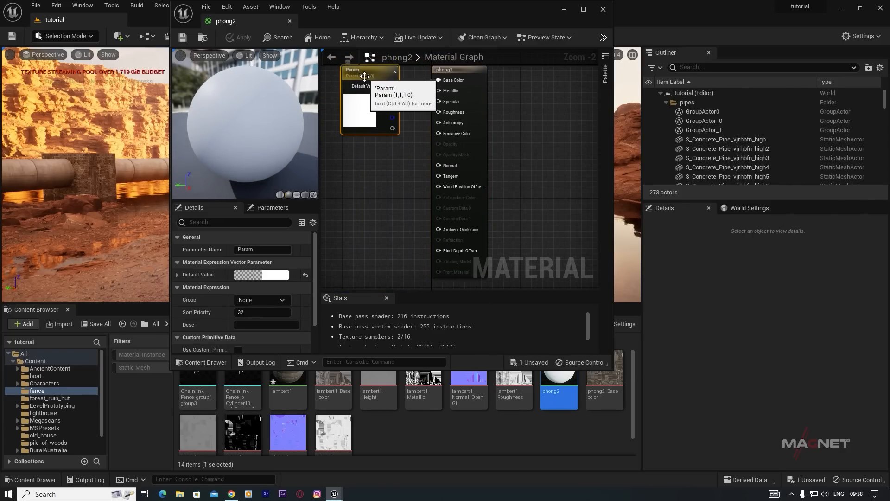
{"action": "key", "text": "Delete"}
{"action": "left_click_drag", "start_coordinate": [478, 73], "coordinate": [571, 96]}
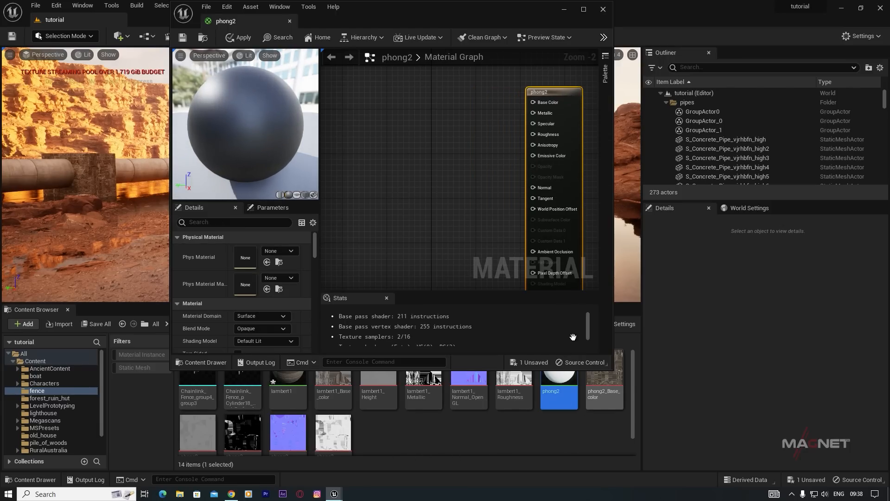
{"action": "left_click_drag", "start_coordinate": [604, 379], "coordinate": [348, 99]}
{"action": "left_click_drag", "start_coordinate": [402, 94], "coordinate": [538, 102]}
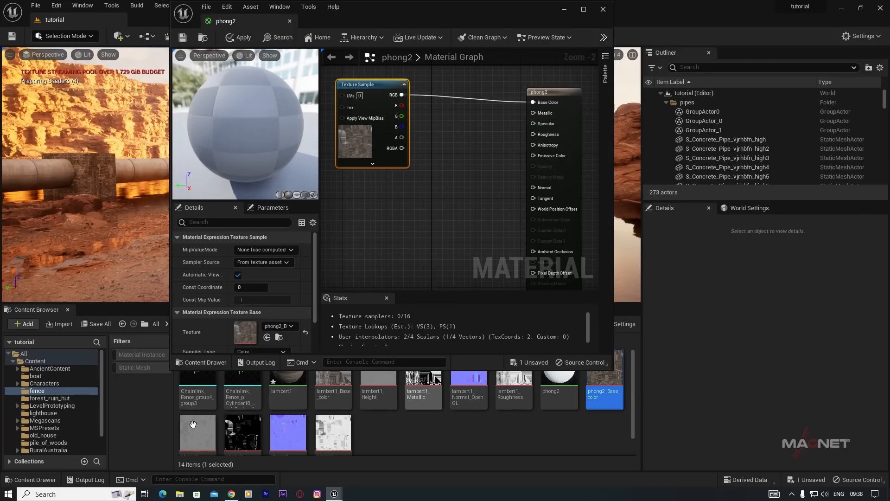
- Connect the phong2_Metallic texture to Metallic and the phong2_Normal_OpenGL texture to Normal in the phong2 material
{"action": "scroll", "coordinate": [200, 438], "scroll_direction": "down", "scroll_amount": 1}
{"action": "left_click_drag", "start_coordinate": [242, 415], "coordinate": [344, 191]}
{"action": "left_click_drag", "start_coordinate": [406, 202], "coordinate": [531, 113]}
{"action": "left_click_drag", "start_coordinate": [288, 415], "coordinate": [443, 241]}
{"action": "left_click_drag", "start_coordinate": [508, 253], "coordinate": [533, 188]}
- Connect the phong2_Roughness texture to the Roughness input, apply the phong2 material changes and close its editor
{"action": "left_click_drag", "start_coordinate": [333, 409], "coordinate": [423, 145]}
{"action": "left_click_drag", "start_coordinate": [491, 151], "coordinate": [533, 134]}
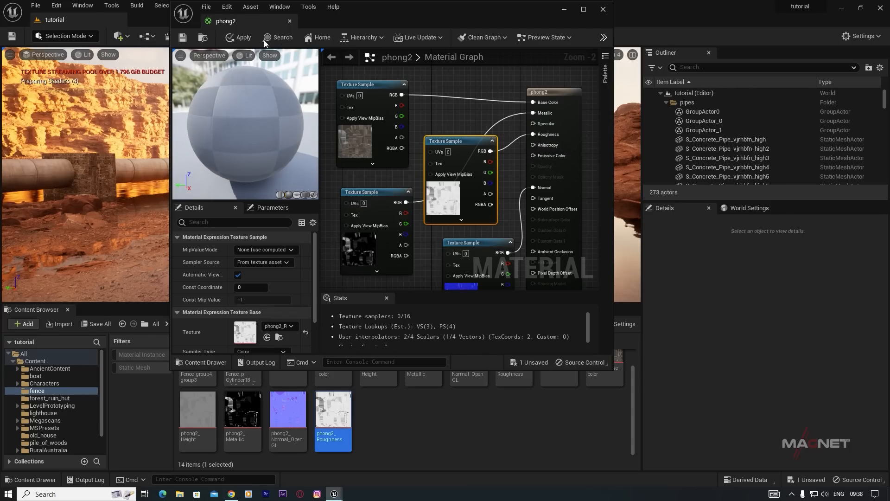
{"action": "left_click", "coordinate": [241, 38]}
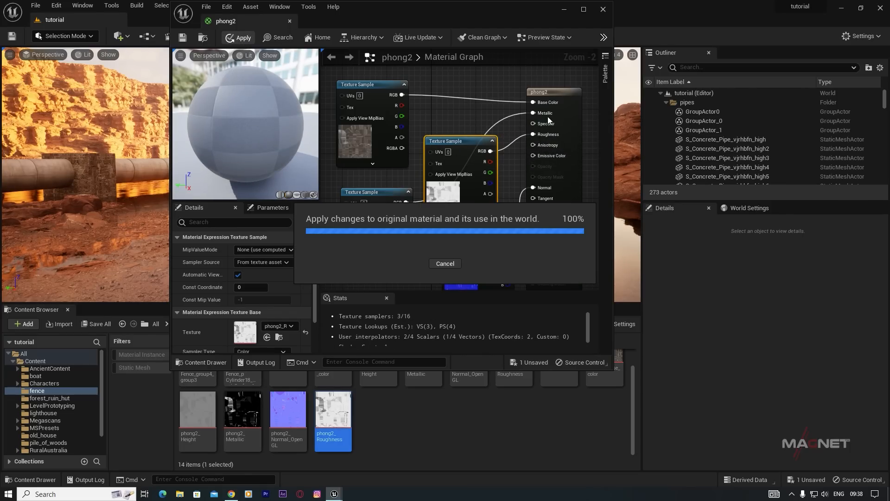
{"action": "left_click", "coordinate": [603, 9]}
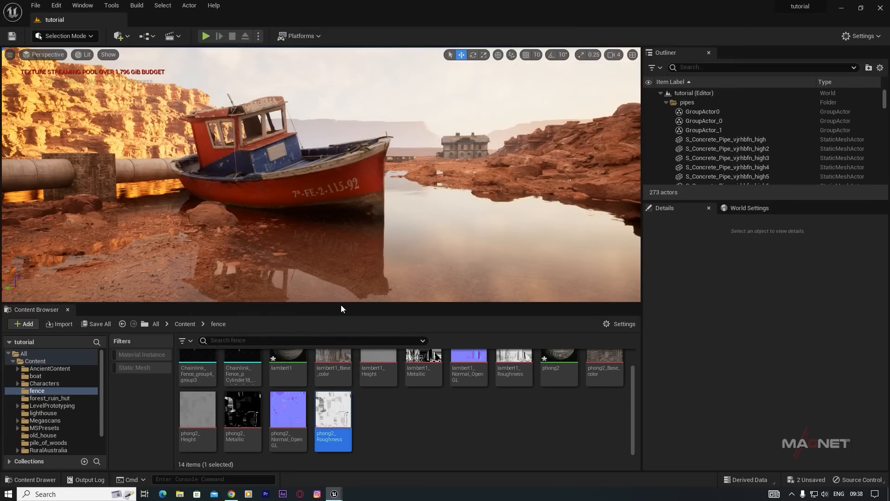
- Place both Chainlink_Fence meshes together in the water beside the boat and scale them uniformly to about 19.24
{"action": "scroll", "coordinate": [366, 425], "scroll_direction": "up", "scroll_amount": 1}
{"action": "left_click", "coordinate": [240, 377]}
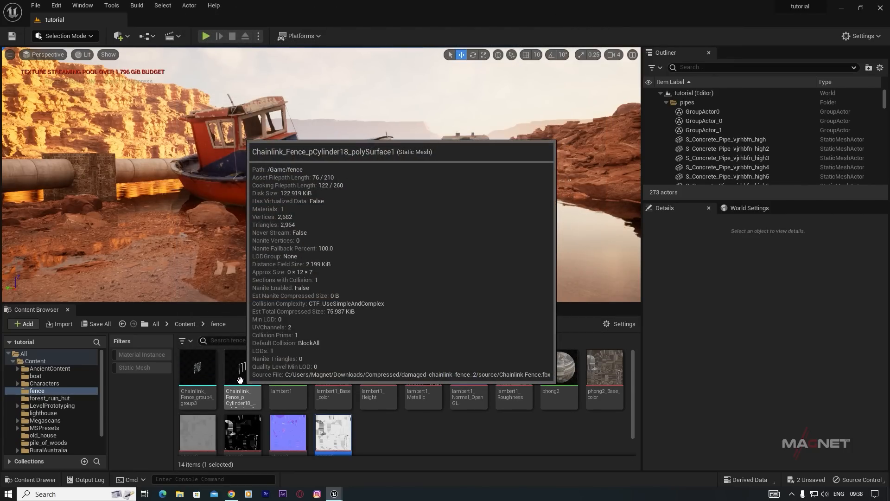
{"action": "left_click", "coordinate": [197, 373], "text": "ctrl"}
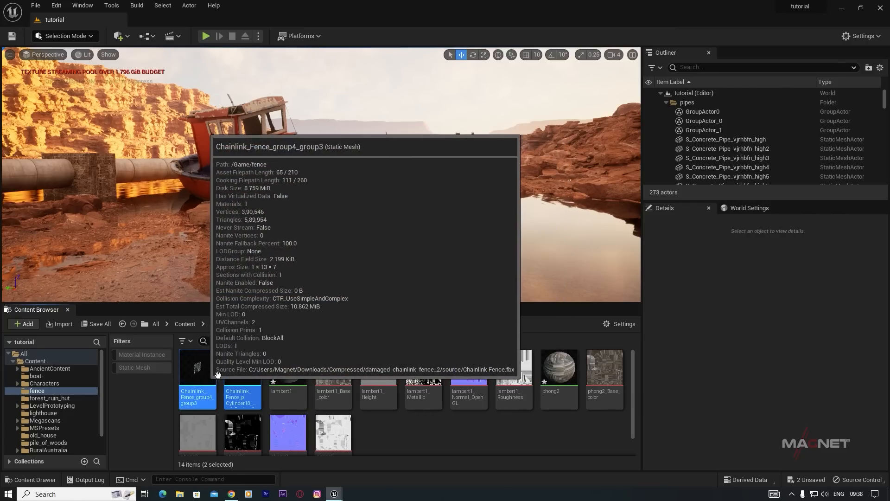
{"action": "left_click_drag", "start_coordinate": [242, 377], "coordinate": [458, 237]}
{"action": "right_click_drag", "start_coordinate": [461, 256], "coordinate": [369, 253]}
{"action": "key", "text": "w"}
{"action": "key", "text": "d"}
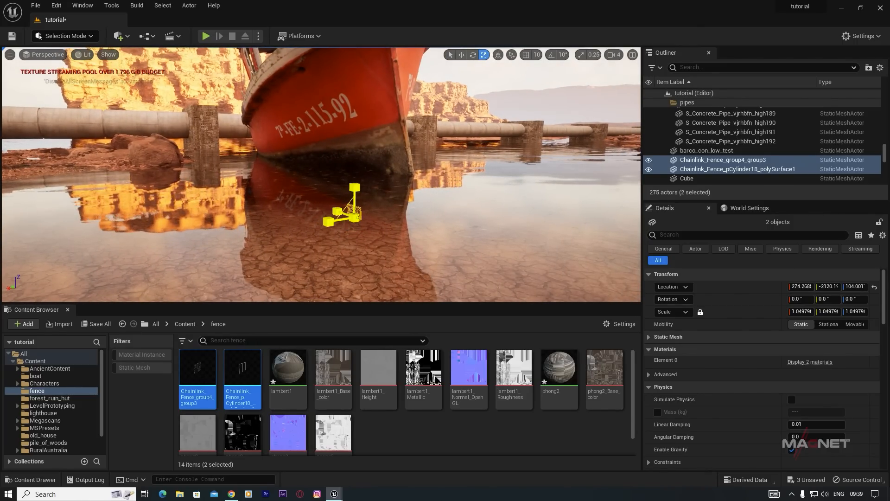
{"action": "left_click_drag", "start_coordinate": [354, 216], "coordinate": [407, 224]}
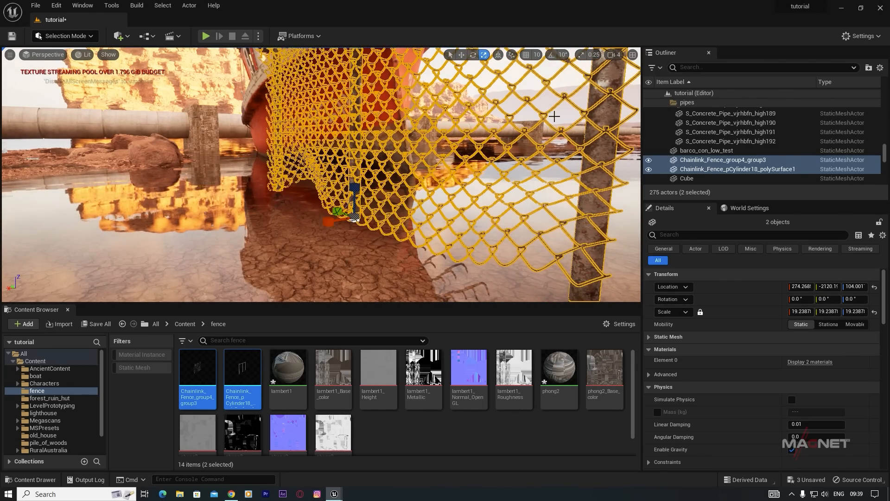
- Try to move the fence's post frame separately from its chainlink mesh to about X 176, and undo that move
{"action": "left_click", "coordinate": [561, 116]}
{"action": "key", "text": "d"}
{"action": "right_click_drag", "start_coordinate": [560, 115], "coordinate": [589, 116]}
{"action": "key", "text": "w"}
{"action": "right_click_drag", "start_coordinate": [445, 165], "coordinate": [431, 170]}
{"action": "key", "text": "a"}
{"action": "left_click", "coordinate": [465, 161]}
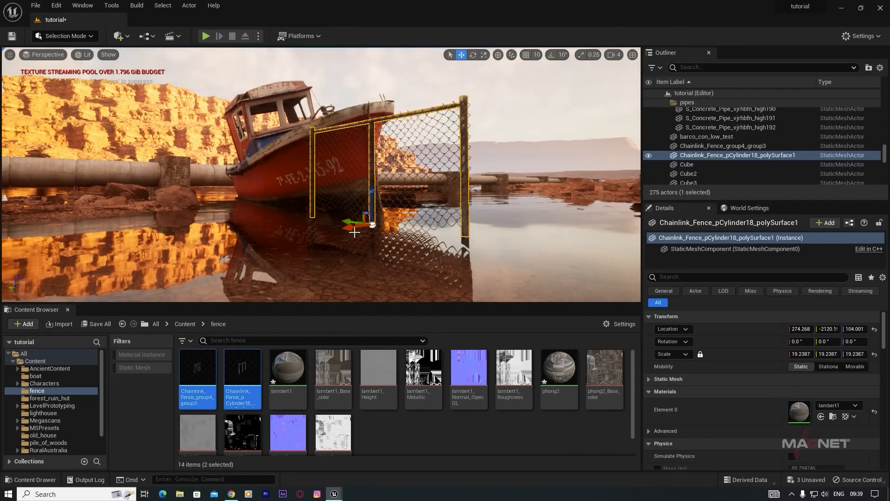
{"action": "left_click_drag", "start_coordinate": [351, 229], "coordinate": [396, 207]}
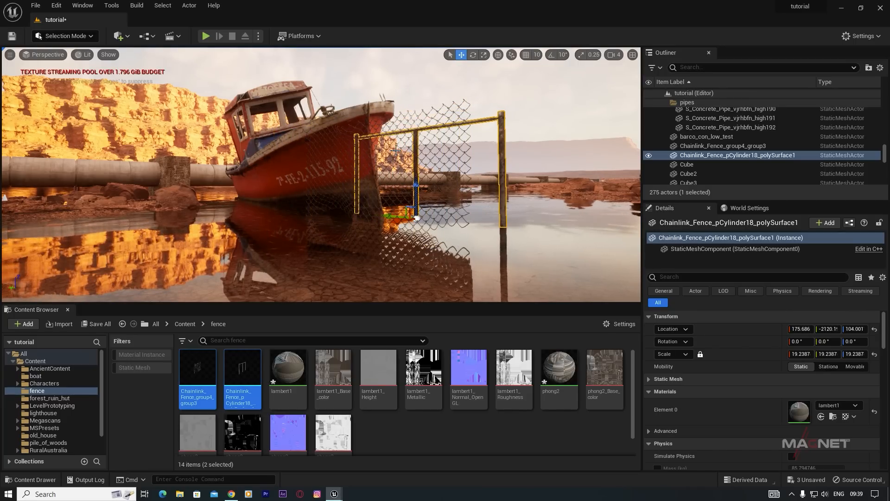
{"action": "key", "text": "ctrl+z"}
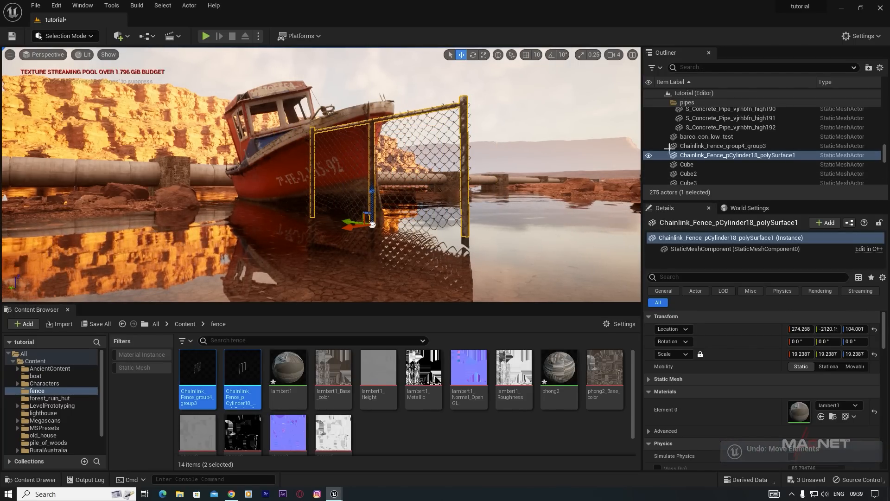
- Group the fence's chainlink mesh with its post frame and move the group along X to about -90, clear of the boat
{"action": "left_click", "coordinate": [696, 147], "text": "ctrl"}
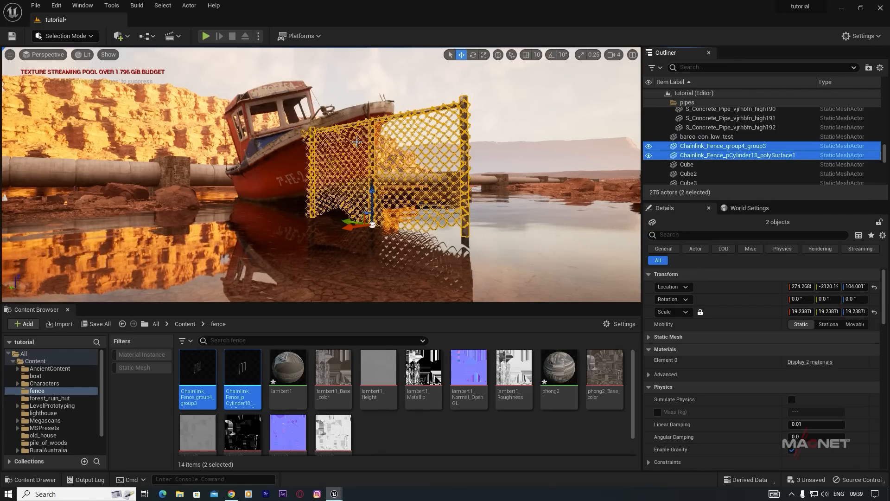
{"action": "right_click", "coordinate": [371, 137]}
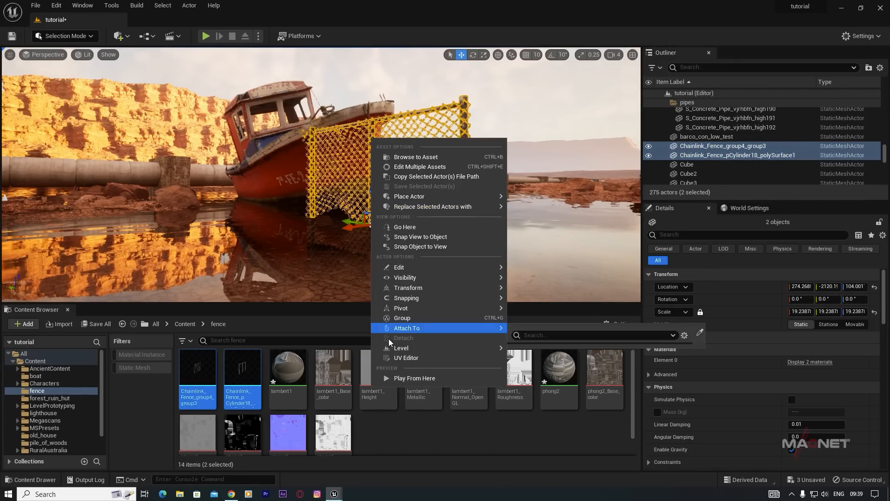
{"action": "left_click", "coordinate": [416, 318]}
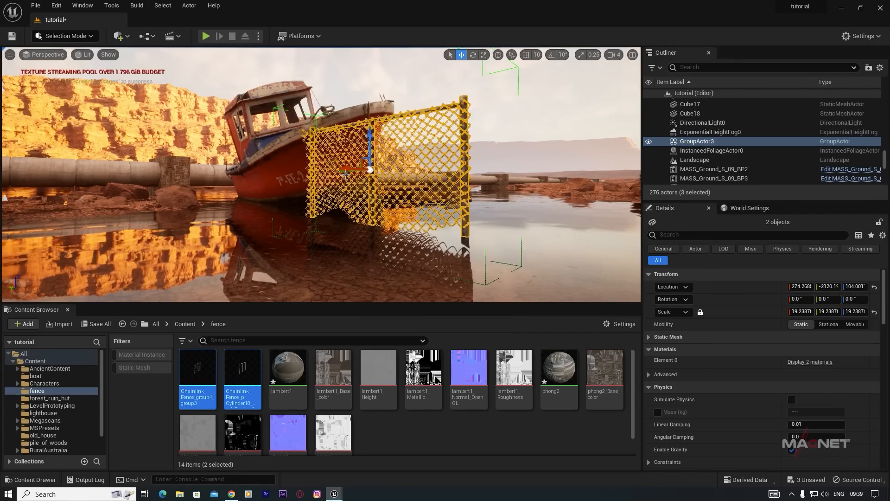
{"action": "left_click_drag", "start_coordinate": [355, 170], "coordinate": [305, 167]}
{"action": "left_click_drag", "start_coordinate": [298, 215], "coordinate": [459, 229]}
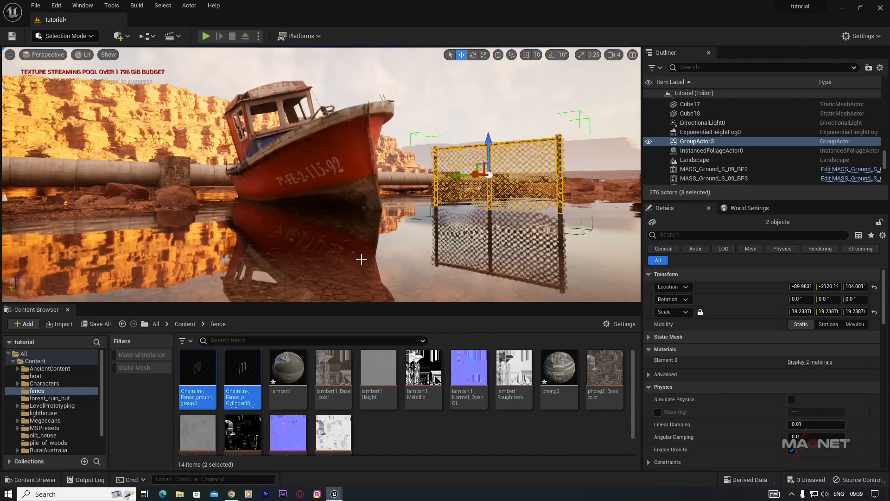
{"action": "right_click_drag", "start_coordinate": [459, 229], "coordinate": [533, 146]}
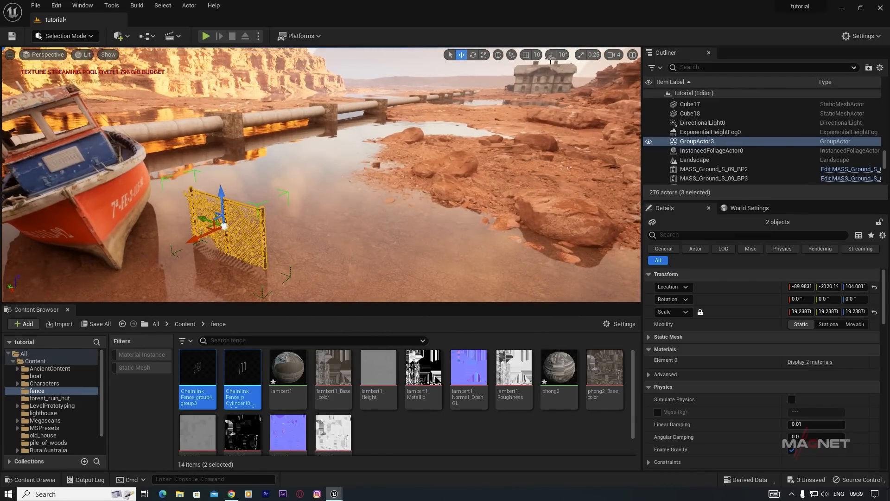
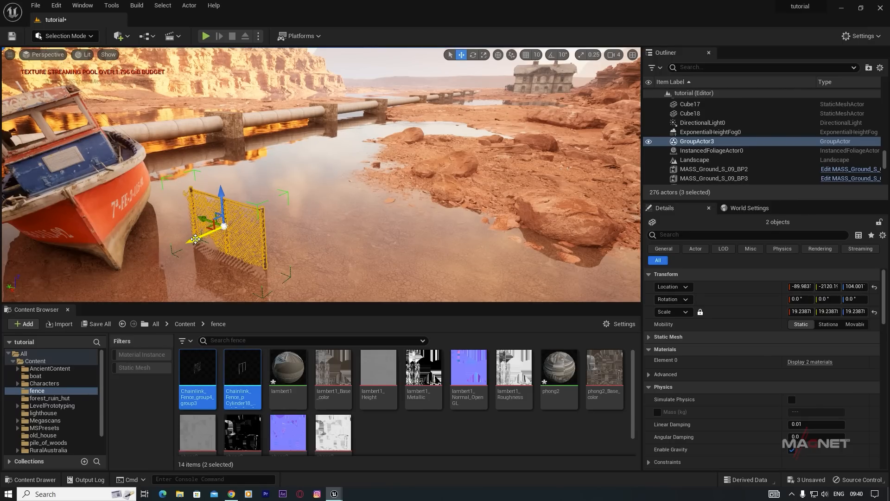
- Move the fence group to the old house at about X -11397, scale it uniformly to about 50.17 and lower it into the ground
{"action": "left_click_drag", "start_coordinate": [195, 239], "coordinate": [633, 49], "text": "shift"}
{"action": "mouse_move", "coordinate": [224, 226]}
{"action": "left_mouse_down", "text": "shift"}
{"action": "mouse_move", "coordinate": [266, 207]}
{"action": "mouse_move", "coordinate": [226, 229]}
{"action": "left_mouse_up", "text": "shift"}
{"action": "left_click_drag", "start_coordinate": [224, 195], "coordinate": [239, 74]}
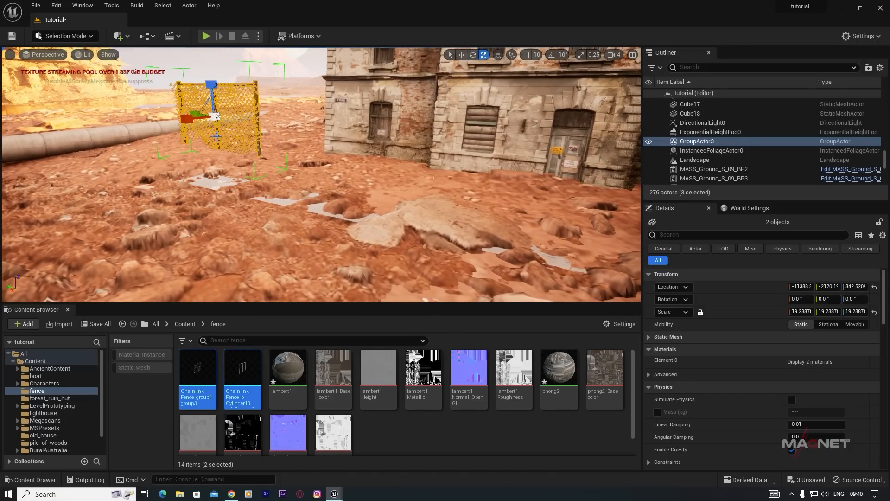
{"action": "left_click_drag", "start_coordinate": [215, 116], "coordinate": [248, 103]}
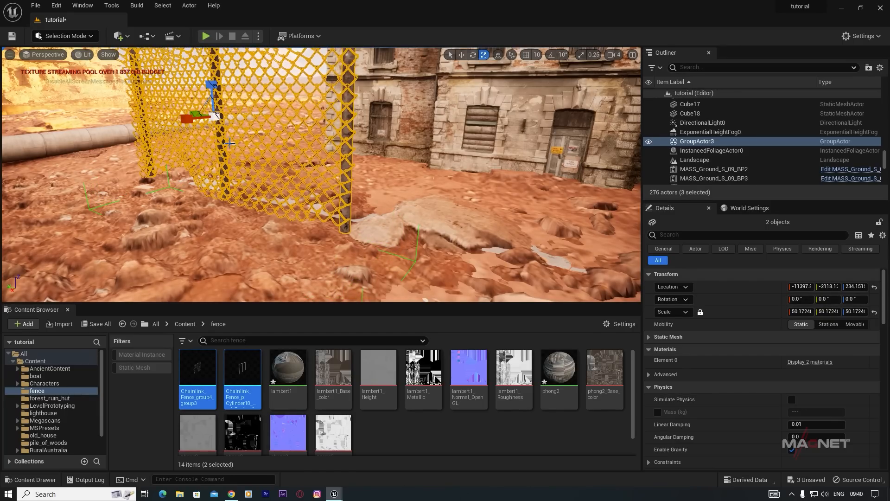
{"action": "left_click_drag", "start_coordinate": [212, 80], "coordinate": [211, 124]}
- Enable grid, rotation and scale snapping and duplicate the fence panel into a row running alongside the old house
{"action": "left_click_drag", "start_coordinate": [197, 155], "coordinate": [139, 140]}
{"action": "key", "text": "e"}
{"action": "left_click", "coordinate": [526, 55]}
{"action": "left_click", "coordinate": [551, 55]}
{"action": "left_click", "coordinate": [581, 55]}
{"action": "key", "text": "w"}
{"action": "left_click_drag", "start_coordinate": [42, 131], "coordinate": [90, 124]}
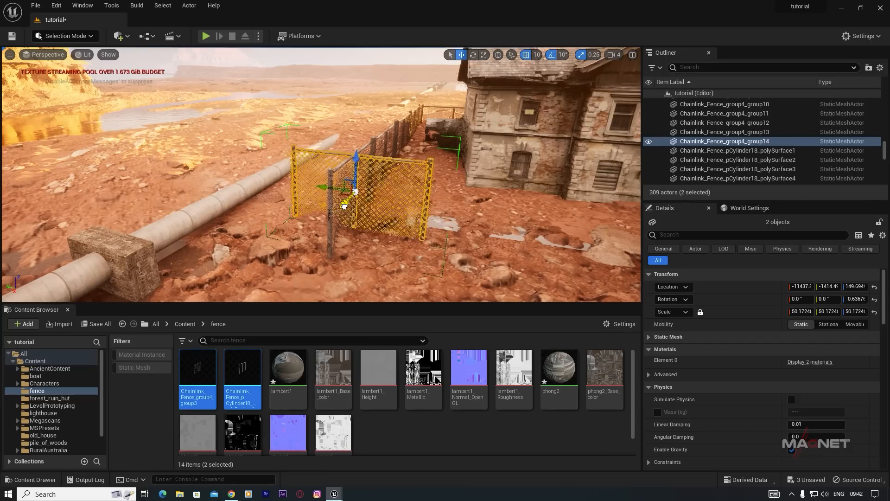
- Move the last fence panel out to about X -10791, tilt it to about 25°, 37°, 15° and sink it to about Z -21
{"action": "left_click_drag", "start_coordinate": [343, 206], "coordinate": [283, 269]}
{"action": "right_click_drag", "start_coordinate": [484, 252], "coordinate": [464, 287]}
{"action": "right_click_drag", "start_coordinate": [592, 241], "coordinate": [596, 238]}
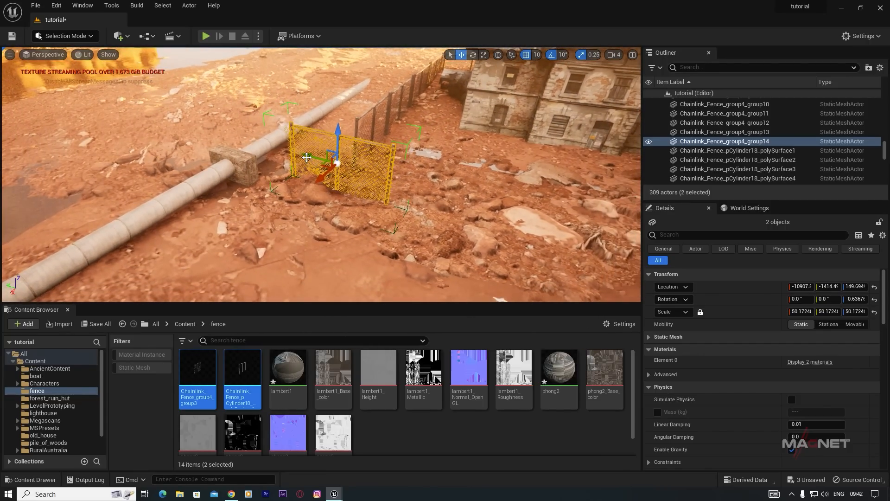
{"action": "left_click_drag", "start_coordinate": [349, 173], "coordinate": [398, 192]}
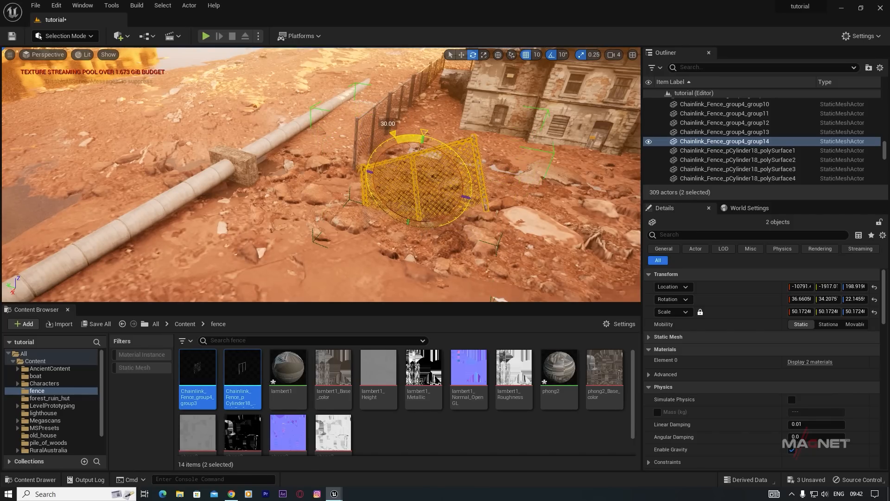
{"action": "right_click_drag", "start_coordinate": [501, 264], "coordinate": [399, 271]}
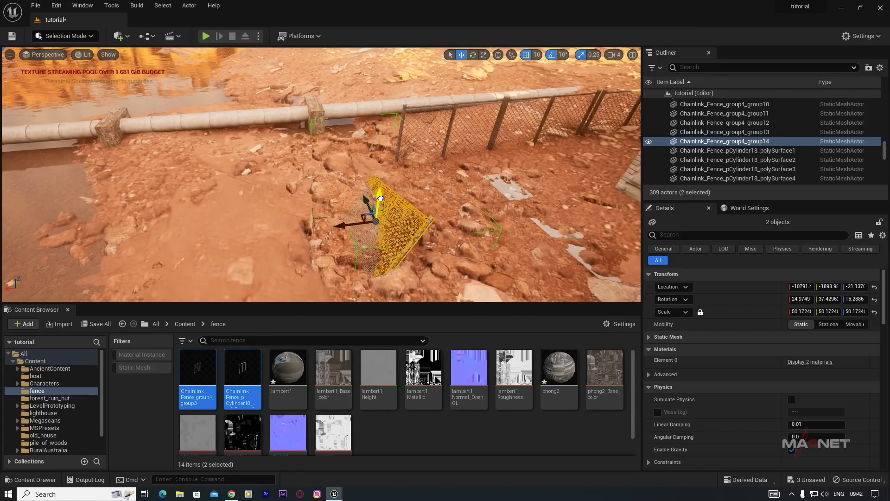
- Examine the fence row and the fallen fence panel from around the front of the old house
{"action": "right_click_drag", "start_coordinate": [509, 247], "coordinate": [585, 194]}
{"action": "right_click_drag", "start_coordinate": [412, 85], "coordinate": [429, 78]}
{"action": "key", "text": "s"}
{"action": "right_click_drag", "start_coordinate": [365, 147], "coordinate": [463, 148]}
{"action": "key", "text": "d"}
{"action": "key", "text": "a"}
{"action": "key", "text": "w"}
{"action": "key", "text": "a"}
{"action": "key", "text": "w"}
{"action": "key", "text": "d"}
{"action": "key", "text": "s"}
{"action": "key", "text": "d"}
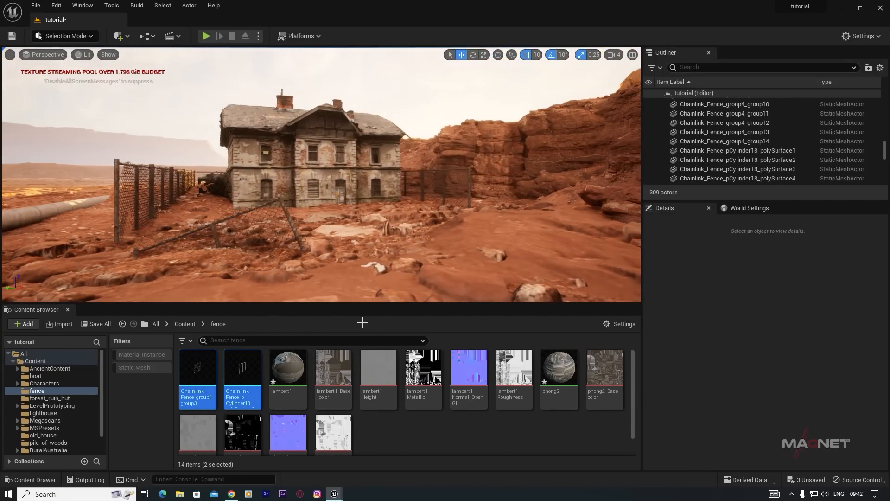
- Open the tyres folder and place the tyree-heap mesh beside the chainlink fence near the old house
{"action": "key", "text": "alt+Left"}
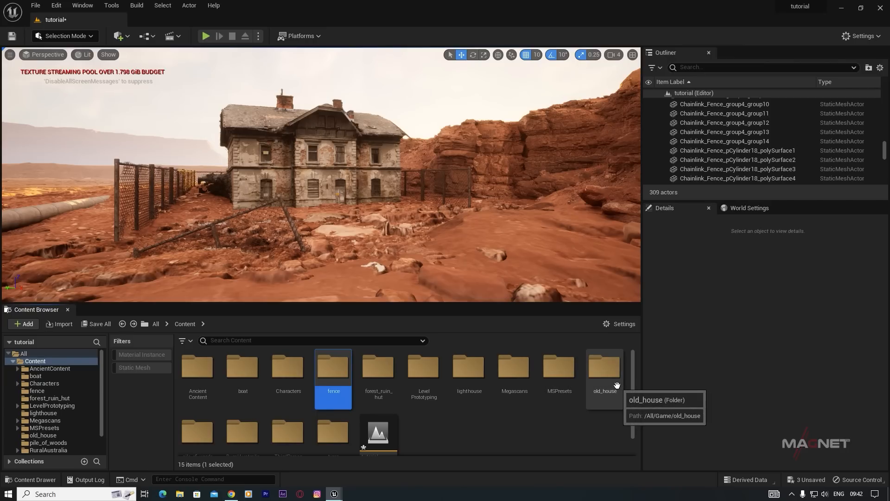
{"action": "scroll", "coordinate": [333, 431], "scroll_direction": "down", "scroll_amount": 1}
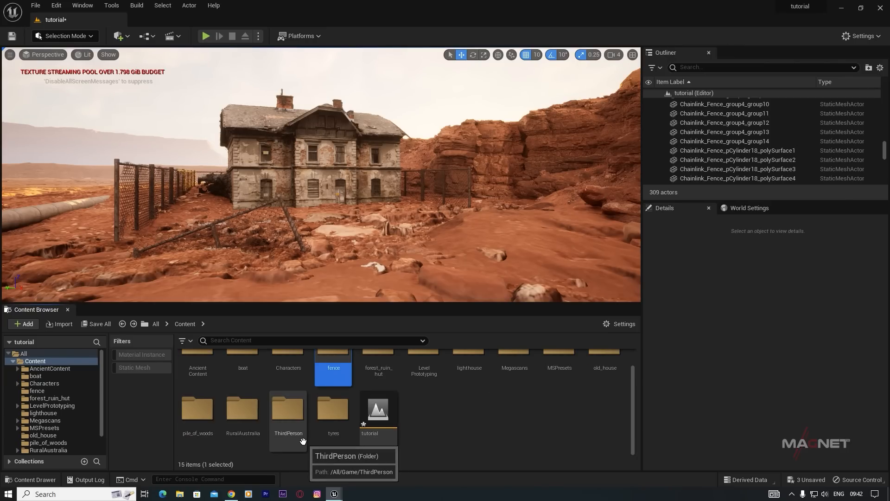
{"action": "double_click", "coordinate": [348, 416]}
{"action": "scroll", "coordinate": [387, 419], "scroll_direction": "up", "scroll_amount": 1}
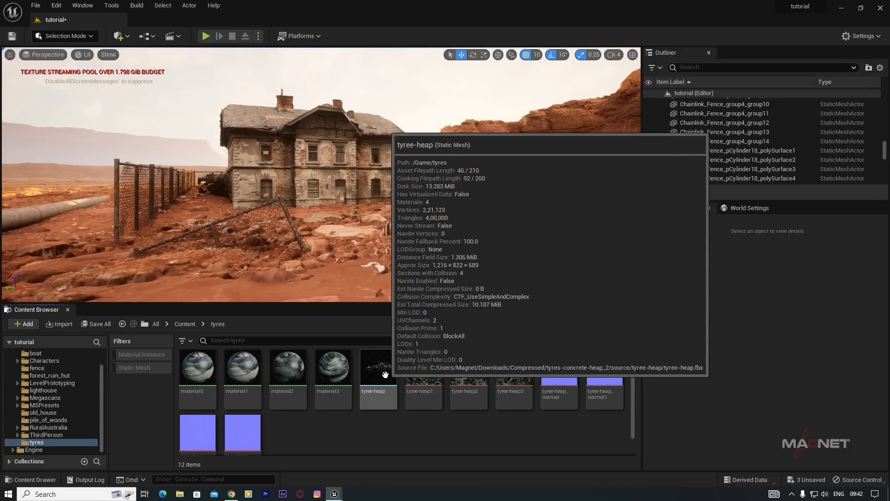
{"action": "left_click", "coordinate": [385, 374]}
{"action": "left_click_drag", "start_coordinate": [385, 375], "coordinate": [218, 209]}
{"action": "key", "text": "w"}
{"action": "right_click_drag", "start_coordinate": [275, 259], "coordinate": [263, 246]}
- Rotate the tyre heap to about 39.7°, -9.4°, 3.5° and move it along the fence to X -12540, Y -1570
{"action": "left_click_drag", "start_coordinate": [403, 181], "coordinate": [392, 232]}
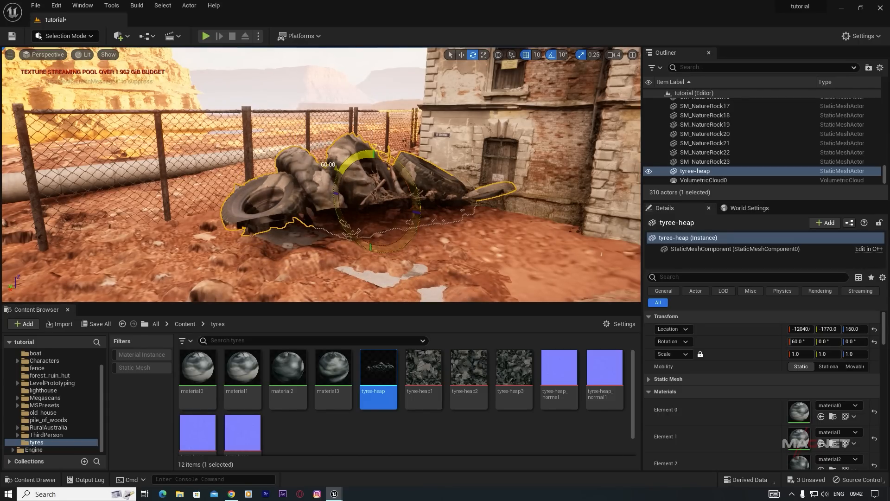
{"action": "left_click_drag", "start_coordinate": [351, 170], "coordinate": [338, 218]}
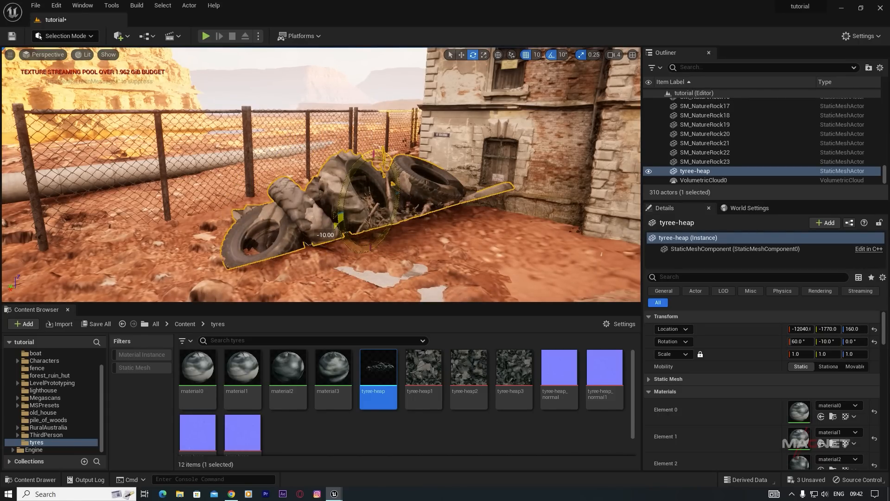
{"action": "left_click_drag", "start_coordinate": [401, 177], "coordinate": [411, 193]}
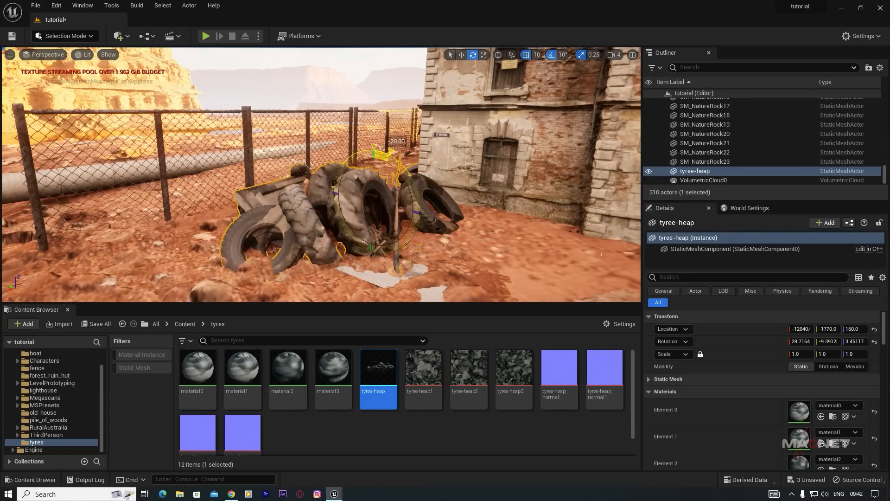
{"action": "key", "text": "f"}
{"action": "key", "text": "w"}
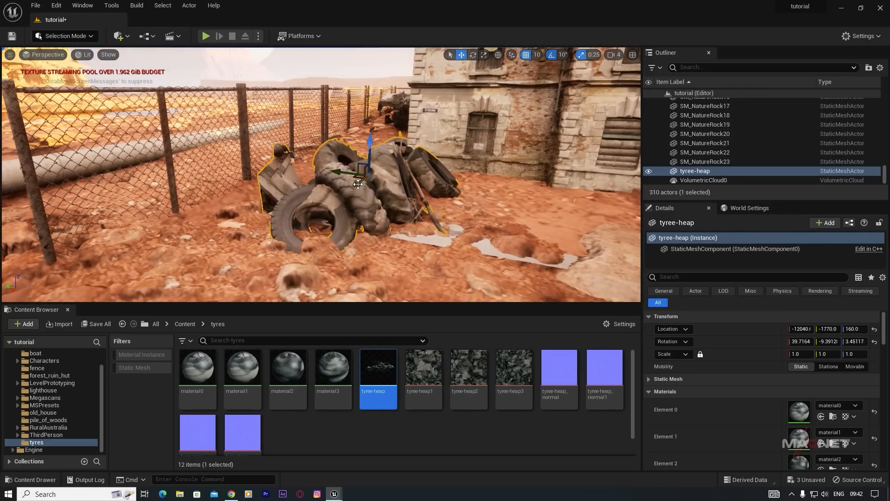
{"action": "left_click_drag", "start_coordinate": [359, 184], "coordinate": [387, 162]}
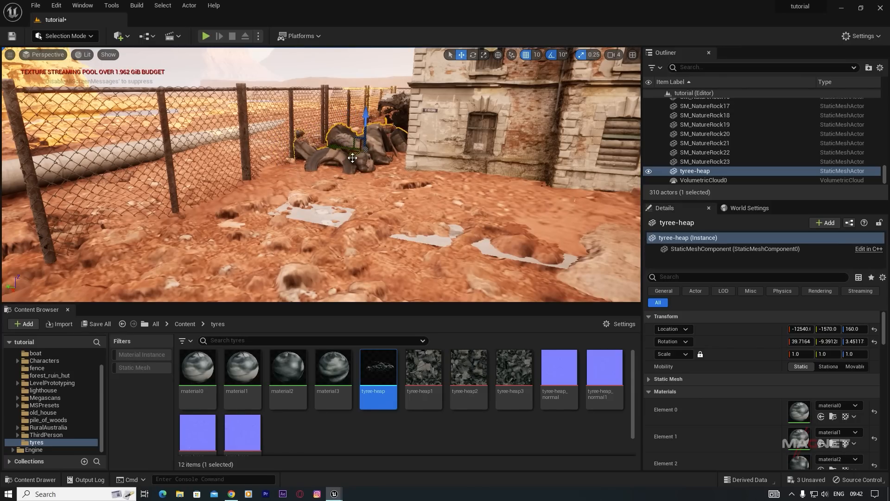
- Duplicate the tyre heap, turn the copy to about 93.5° around Z and place it at X -12110, Y -2150, Z 150
{"action": "left_click_drag", "start_coordinate": [352, 156], "coordinate": [262, 219], "text": "alt"}
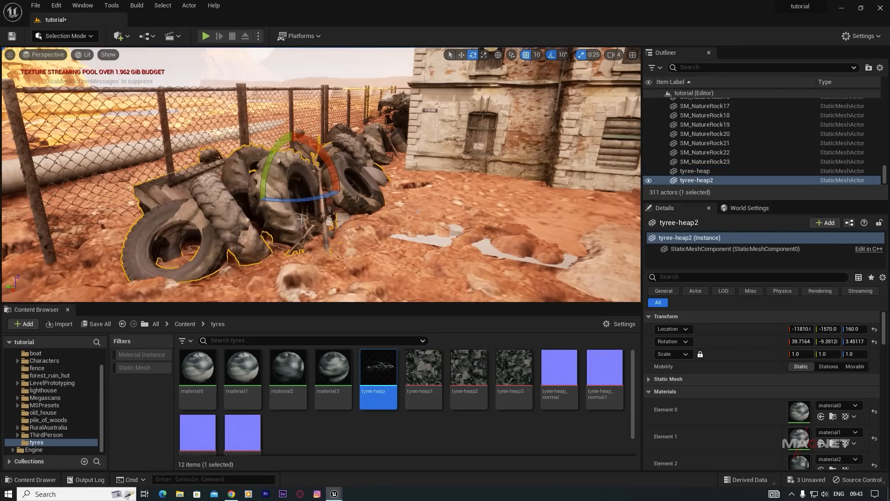
{"action": "mouse_move", "coordinate": [324, 200]}
{"action": "right_mouse_down"}
{"action": "mouse_move", "coordinate": [306, 197]}
{"action": "mouse_move", "coordinate": [316, 190]}
{"action": "right_mouse_up"}
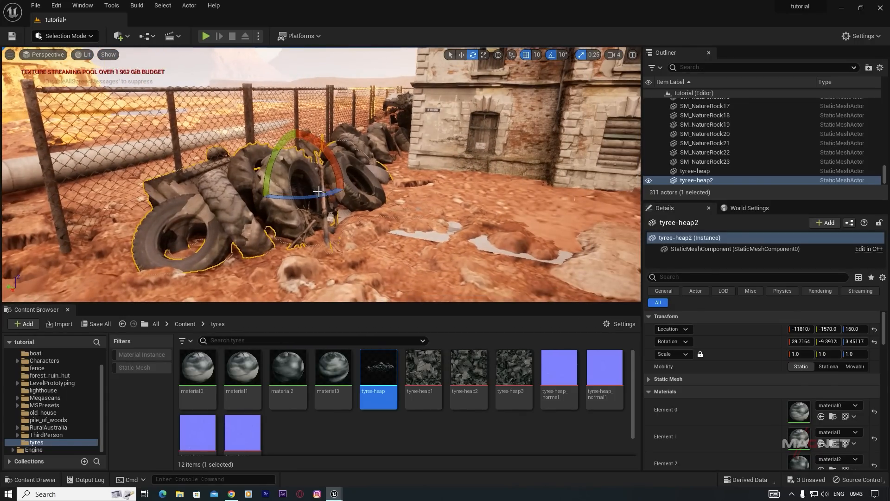
{"action": "left_click_drag", "start_coordinate": [265, 196], "coordinate": [439, 197]}
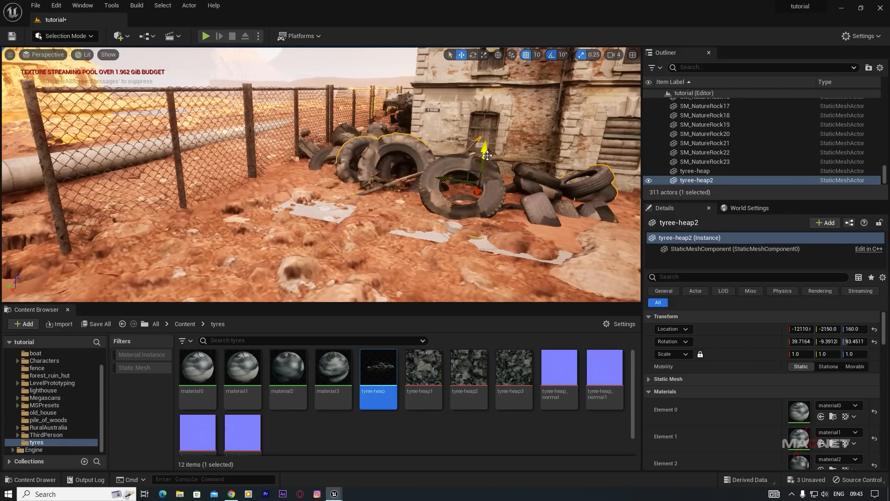
{"action": "left_click_drag", "start_coordinate": [487, 149], "coordinate": [487, 154]}
{"action": "right_click_drag", "start_coordinate": [506, 239], "coordinate": [522, 211]}
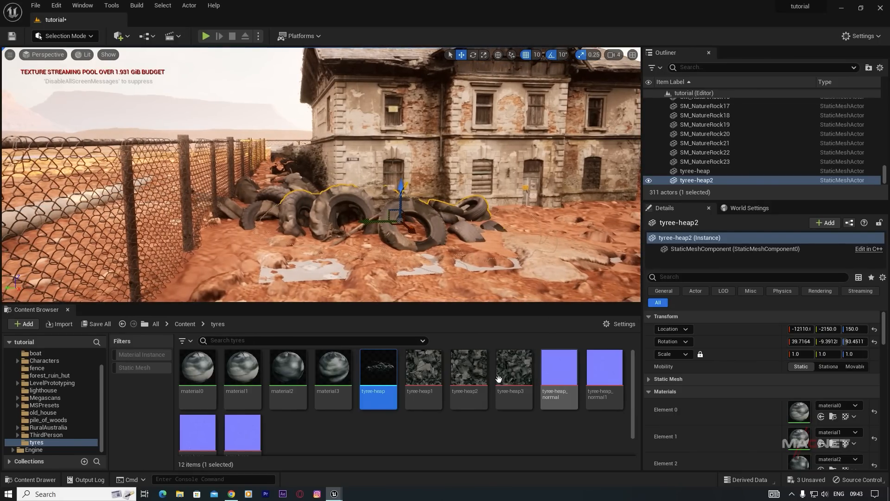
- Open the pile_of_woods folder and place the big-cover-stack mesh in the yard at X -11530, Y -2980, Z 180
{"action": "key", "text": "alt+Left"}
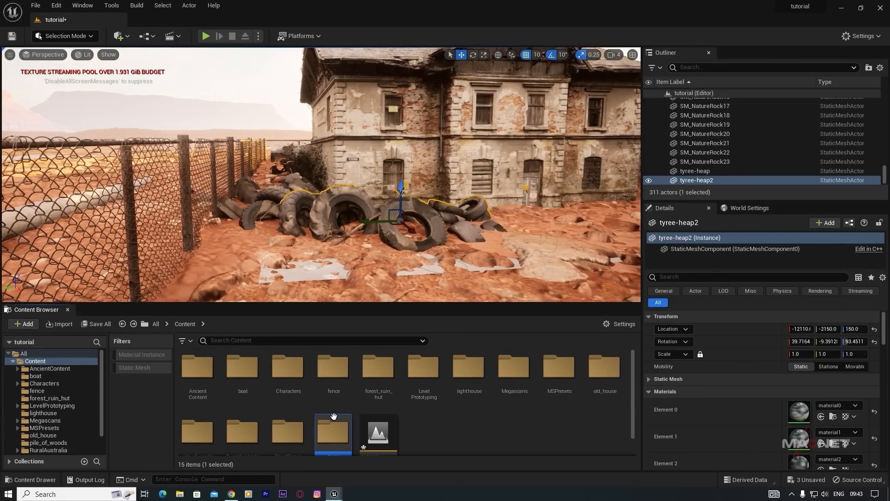
{"action": "scroll", "coordinate": [435, 418], "scroll_direction": "down", "scroll_amount": 1}
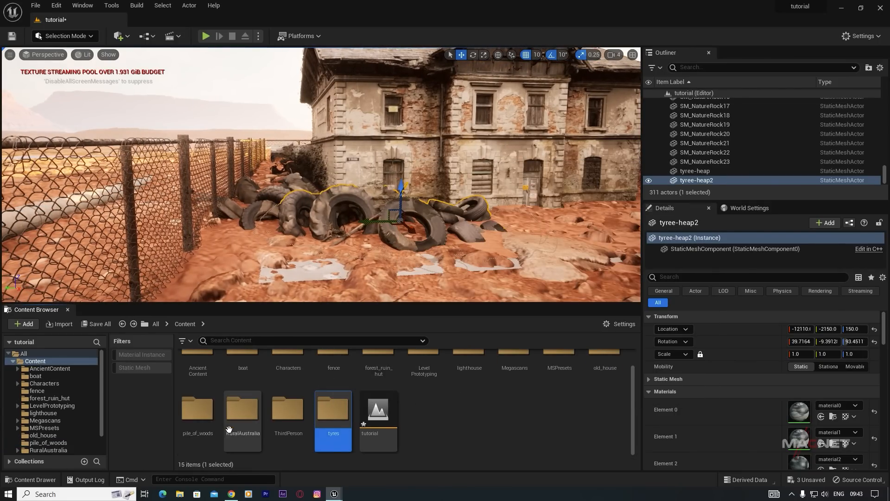
{"action": "double_click", "coordinate": [196, 407]}
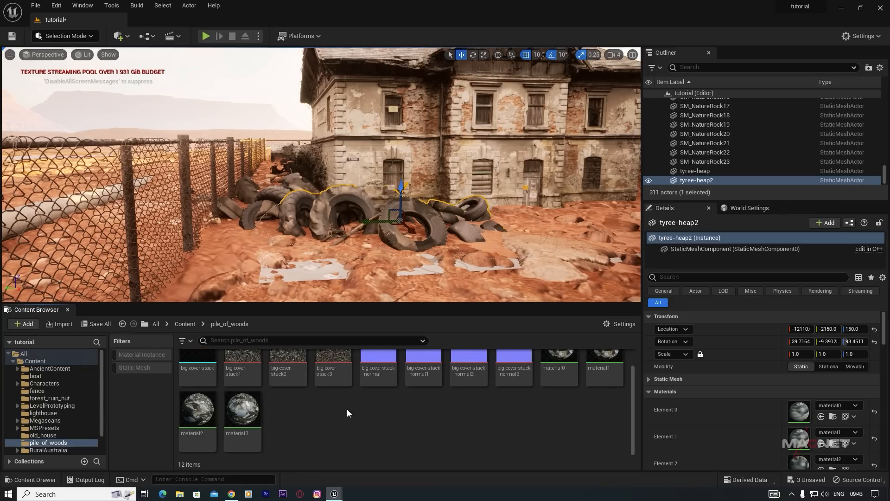
{"action": "scroll", "coordinate": [347, 408], "scroll_direction": "up", "scroll_amount": 1}
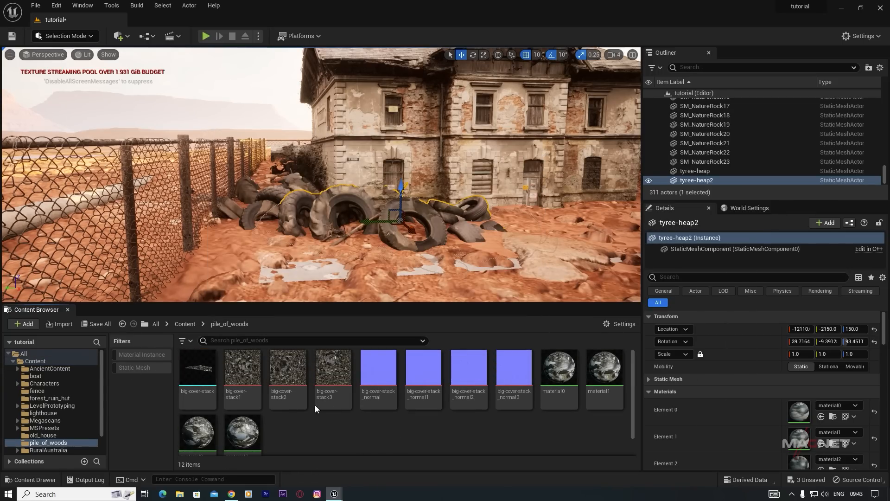
{"action": "key", "text": "s"}
{"action": "right_click_drag", "start_coordinate": [371, 256], "coordinate": [443, 250]}
{"action": "left_click_drag", "start_coordinate": [186, 373], "coordinate": [359, 243]}
{"action": "key", "text": "a"}
{"action": "mouse_move", "coordinate": [359, 243]}
{"action": "right_mouse_down"}
{"action": "mouse_move", "coordinate": [445, 260]}
{"action": "mouse_move", "coordinate": [361, 246]}
{"action": "right_mouse_up"}
{"action": "key", "text": "s"}
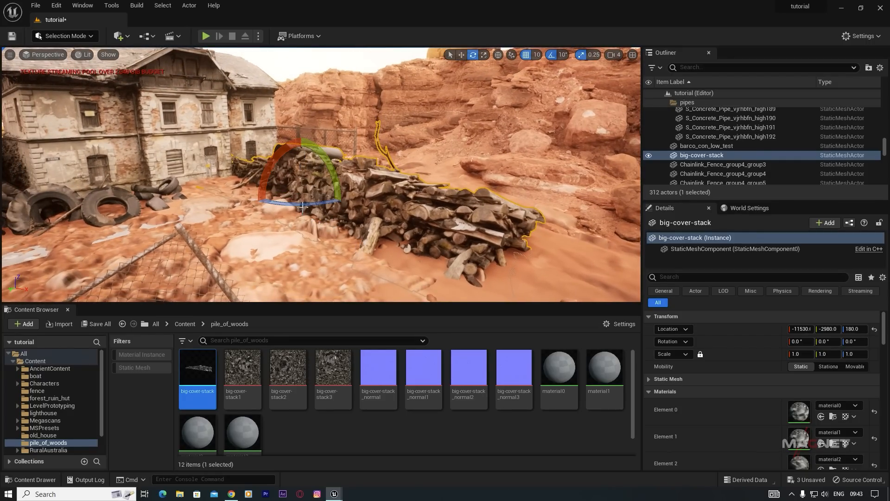
- Scale the wood stack uniformly to 0.75, raise it to Z 210 and reposition it in front of the old house
{"action": "left_click_drag", "start_coordinate": [302, 191], "coordinate": [290, 197]}
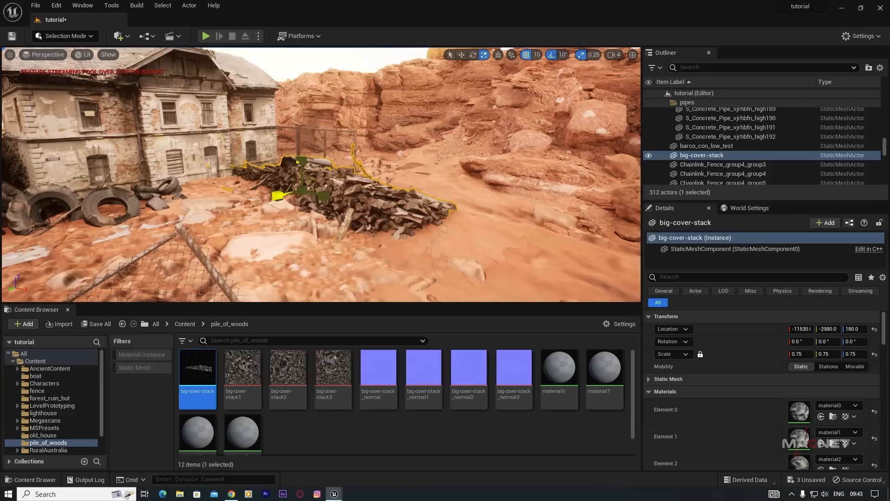
{"action": "left_click_drag", "start_coordinate": [300, 157], "coordinate": [303, 149]}
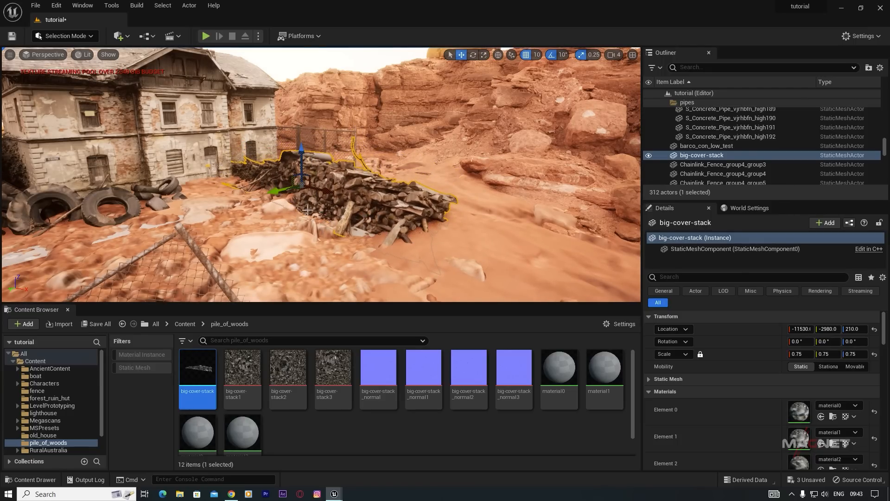
{"action": "left_click_drag", "start_coordinate": [319, 197], "coordinate": [364, 171]}
{"action": "right_click_drag", "start_coordinate": [365, 171], "coordinate": [343, 177]}
{"action": "key", "text": "w"}
{"action": "key", "text": "s"}
{"action": "right_click_drag", "start_coordinate": [484, 188], "coordinate": [445, 190]}
- Duplicate the wood stack to X -11530, Y -2140 behind the fallen fence and sink the copy to Z 50
{"action": "left_click_drag", "start_coordinate": [505, 197], "coordinate": [253, 170], "text": "alt"}
{"action": "key", "text": "e"}
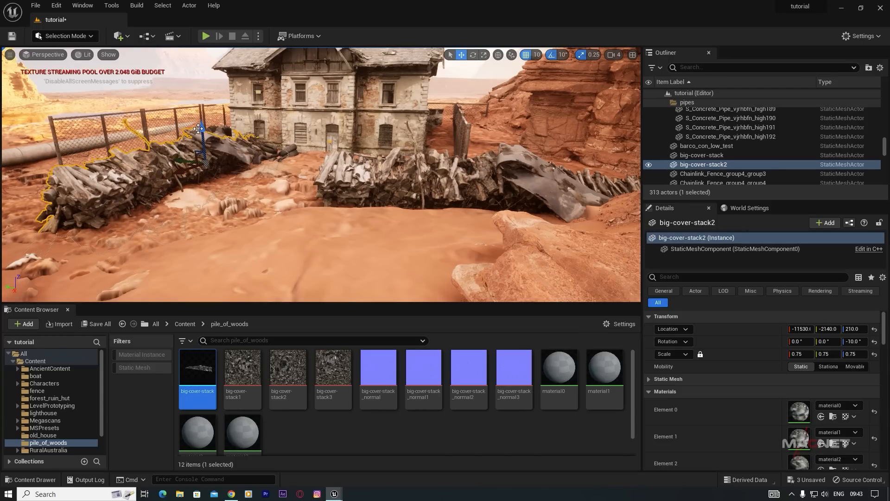
{"action": "left_click_drag", "start_coordinate": [202, 127], "coordinate": [204, 154]}
{"action": "key", "text": "a"}
{"action": "mouse_move", "coordinate": [237, 213]}
{"action": "right_mouse_down"}
{"action": "mouse_move", "coordinate": [250, 199]}
{"action": "mouse_move", "coordinate": [238, 200]}
{"action": "mouse_move", "coordinate": [246, 203]}
{"action": "right_mouse_up"}
{"action": "key", "text": "d"}
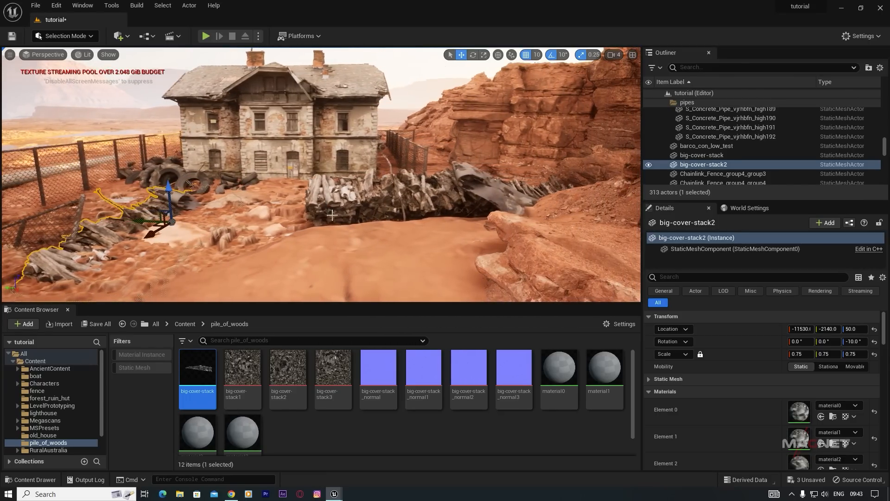
- Duplicate the first wood stack, turn the copy to about 170° around Z and place it by the cliff at X -13080, Y -3980, Z 280
{"action": "left_click", "coordinate": [458, 220]}
{"action": "left_click_drag", "start_coordinate": [479, 214], "coordinate": [477, 213], "text": "alt"}
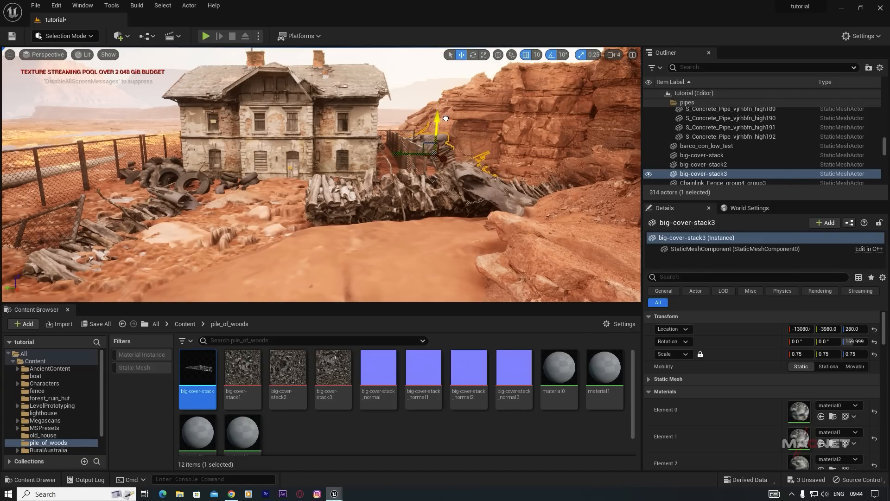
{"action": "key", "text": "Escape"}
{"action": "mouse_move", "coordinate": [445, 204]}
{"action": "right_mouse_down"}
{"action": "mouse_move", "coordinate": [448, 237]}
{"action": "mouse_move", "coordinate": [414, 231]}
{"action": "mouse_move", "coordinate": [448, 212]}
{"action": "right_mouse_up"}
{"action": "key", "text": "w"}
{"action": "key", "text": "d"}
{"action": "key", "text": "a"}
{"action": "key", "text": "s"}
{"action": "key", "text": "s"}
{"action": "key", "text": "d"}
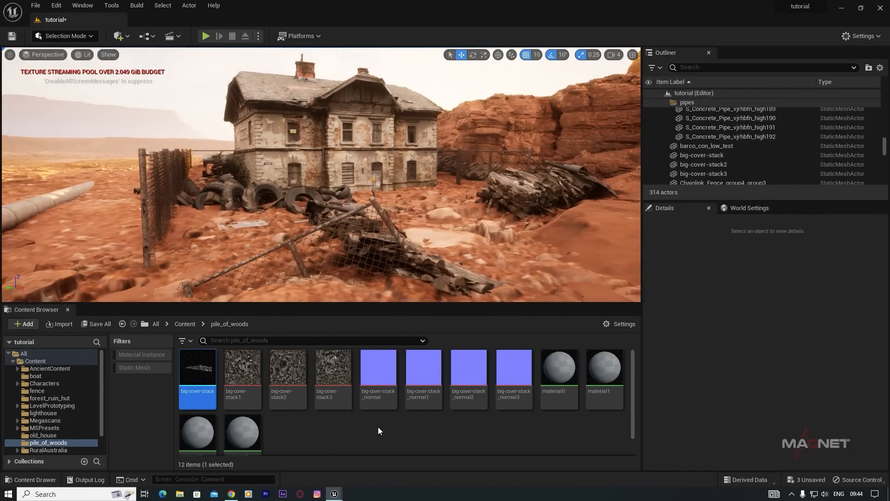
- Open the forest_ruin_hut folder and place the forest-ruin mesh beyond the pipeline at X -15720, Y 1620, Z 610
{"action": "key", "text": "alt+Left"}
{"action": "scroll", "coordinate": [475, 427], "scroll_direction": "down", "scroll_amount": 1}
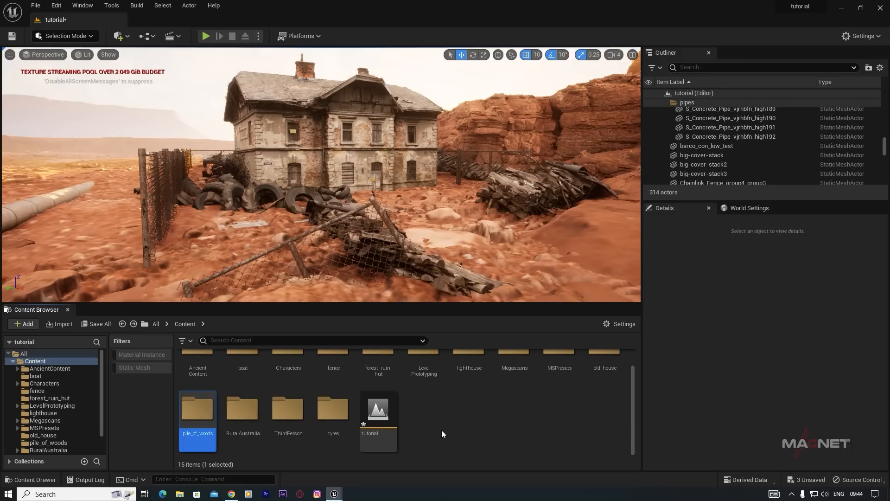
{"action": "scroll", "coordinate": [552, 407], "scroll_direction": "up", "scroll_amount": 1}
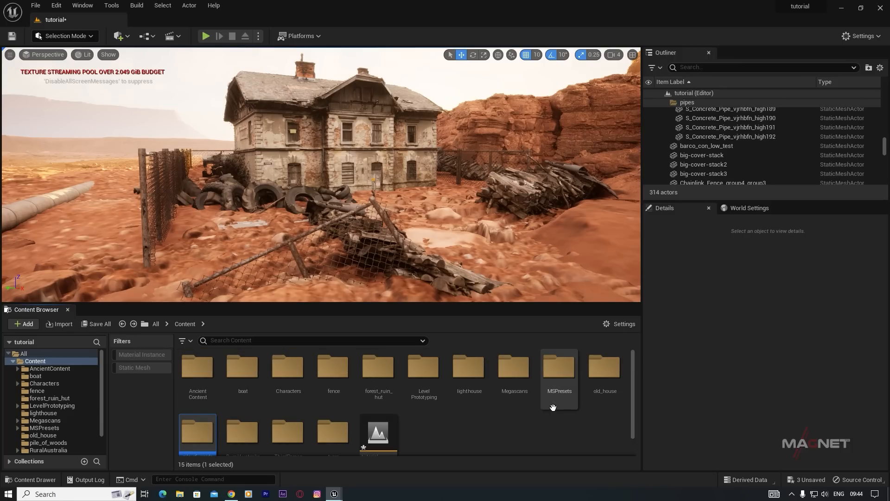
{"action": "double_click", "coordinate": [604, 369]}
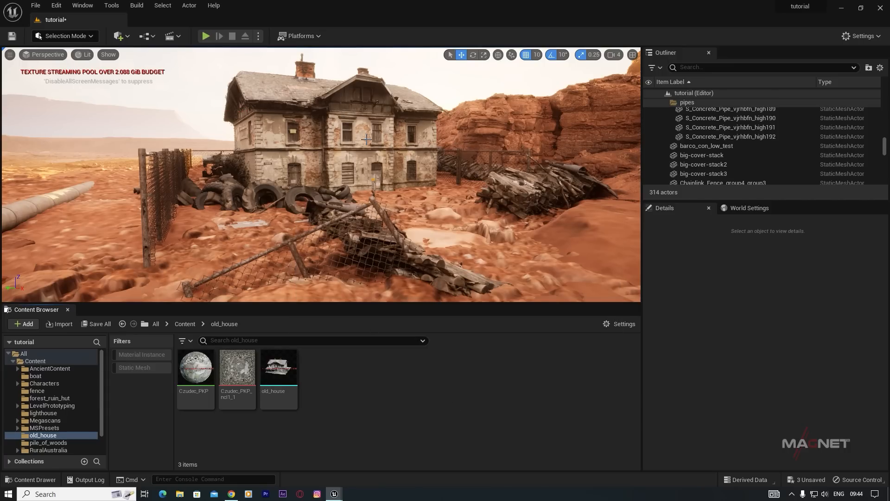
{"action": "key", "text": "alt+Left"}
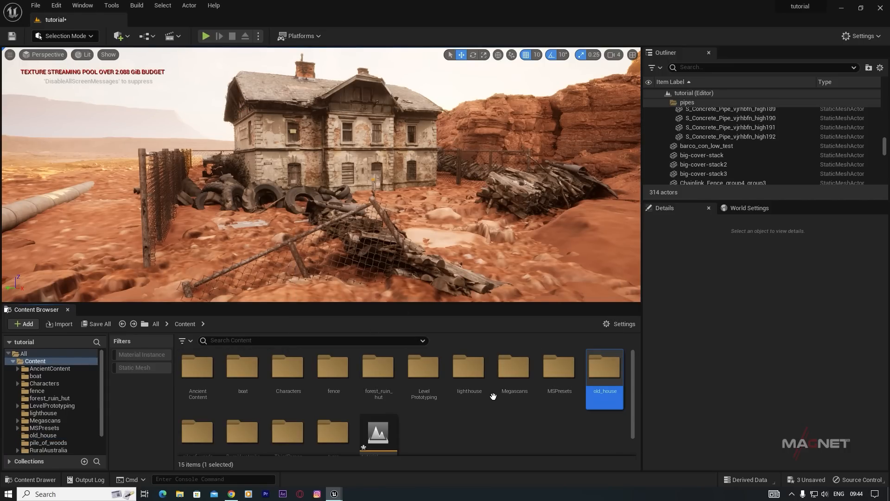
{"action": "left_click", "coordinate": [379, 372]}
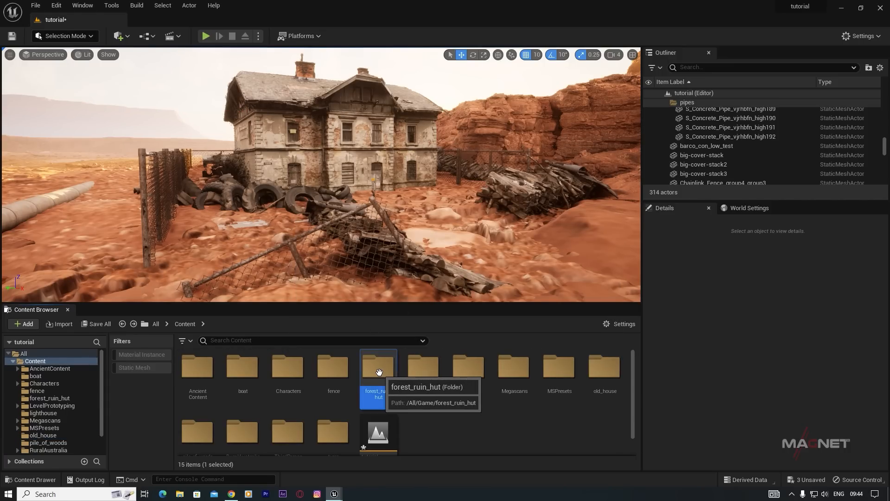
{"action": "double_click", "coordinate": [379, 372]}
{"action": "right_click_drag", "start_coordinate": [440, 217], "coordinate": [394, 218]}
{"action": "left_click_drag", "start_coordinate": [194, 373], "coordinate": [174, 160]}
{"action": "left_click_drag", "start_coordinate": [175, 120], "coordinate": [168, 93]}
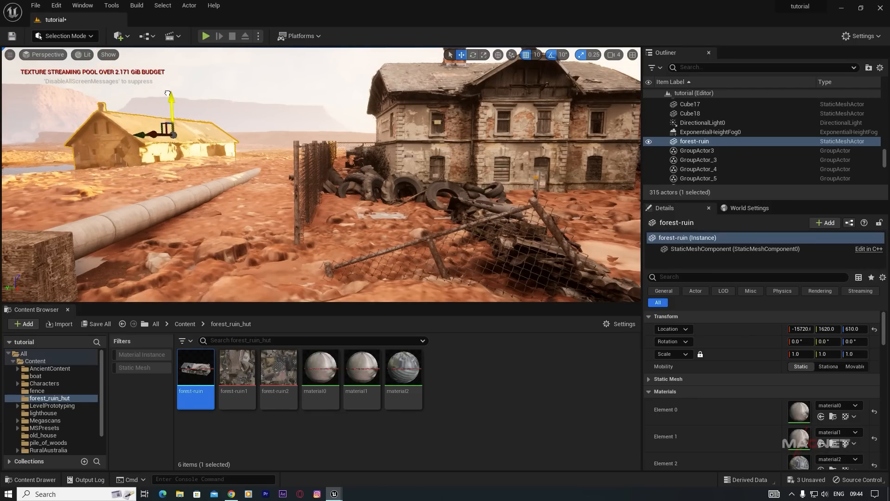
{"action": "left_click", "coordinate": [279, 80]}
- Place a second forest-ruin mesh on top of the rocky cliff at X -10180, Y -7860, Z 1950
{"action": "right_click_drag", "start_coordinate": [279, 81], "coordinate": [367, 68]}
{"action": "right_click_drag", "start_coordinate": [199, 271], "coordinate": [232, 261]}
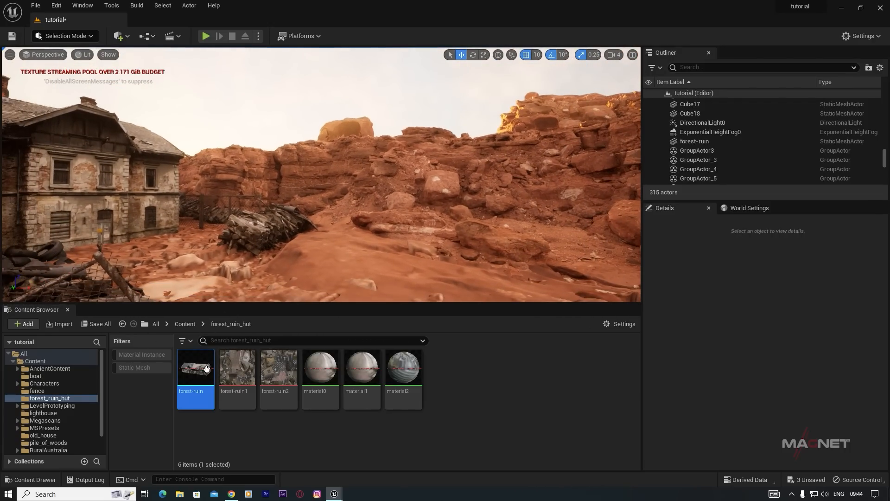
{"action": "left_click_drag", "start_coordinate": [197, 371], "coordinate": [445, 166]}
{"action": "left_click_drag", "start_coordinate": [438, 125], "coordinate": [471, 79]}
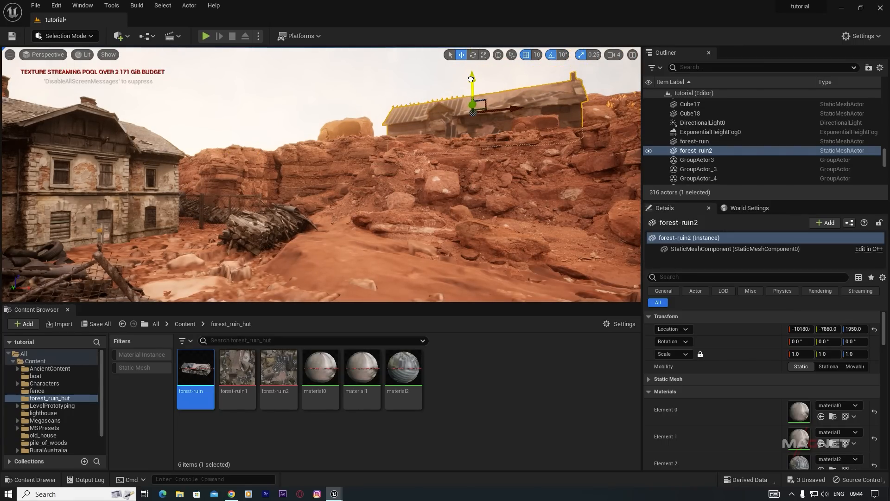
{"action": "left_click", "coordinate": [401, 80]}
- Lower the hut on the cliff to Z 1780 so it sits among the rocks and shift it to X -10200
{"action": "key", "text": "w"}
{"action": "mouse_move", "coordinate": [402, 79]}
{"action": "right_mouse_down"}
{"action": "mouse_move", "coordinate": [406, 57]}
{"action": "mouse_move", "coordinate": [482, 58]}
{"action": "mouse_move", "coordinate": [403, 65]}
{"action": "right_mouse_up"}
{"action": "key", "text": "w"}
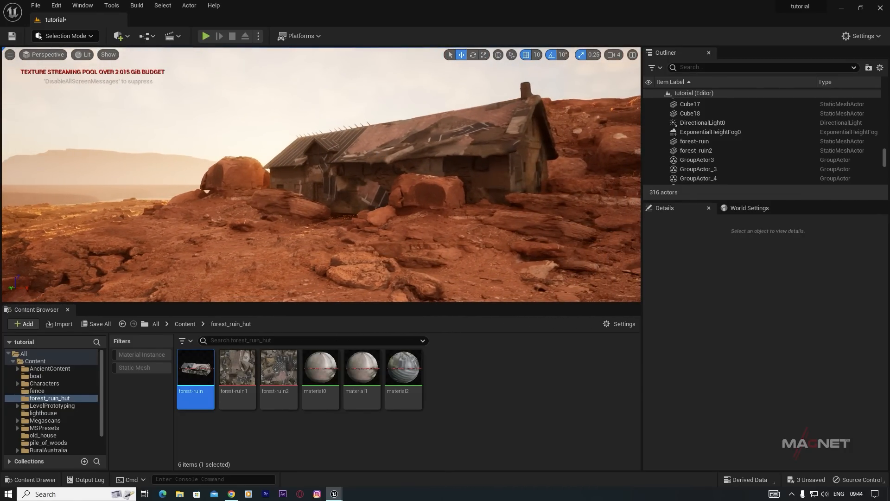
{"action": "left_click", "coordinate": [387, 149]}
{"action": "mouse_move", "coordinate": [383, 120]}
{"action": "left_mouse_down"}
{"action": "mouse_move", "coordinate": [382, 107]}
{"action": "mouse_move", "coordinate": [376, 135]}
{"action": "left_mouse_up"}
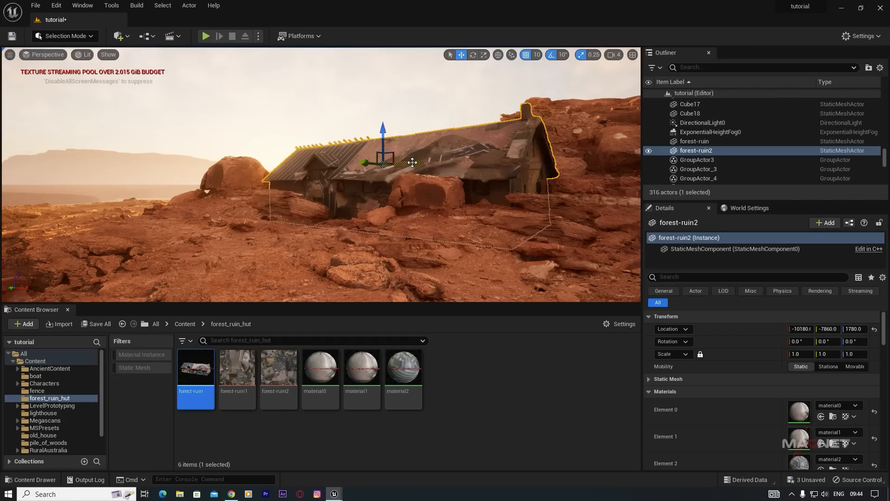
{"action": "left_click_drag", "start_coordinate": [412, 163], "coordinate": [397, 164]}
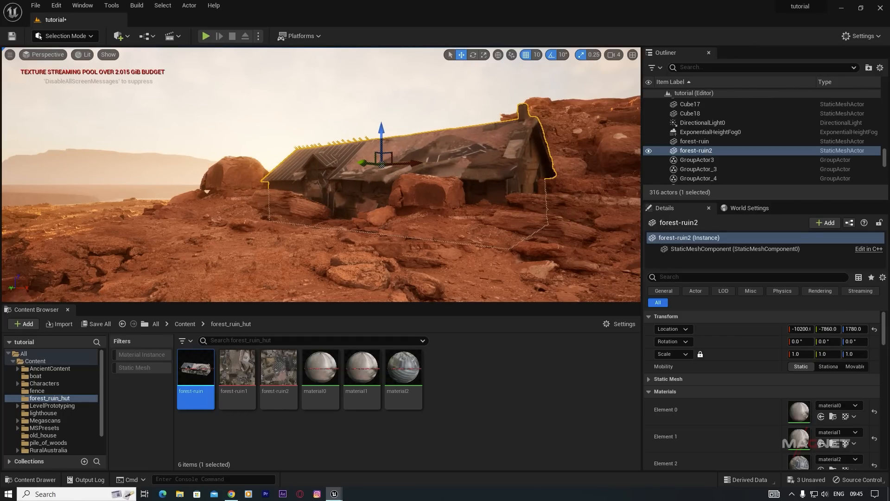
{"action": "left_click", "coordinate": [352, 93]}
- Move the red boat along the Y axis to Y about -1487.8 on the shore beside the pipeline
{"action": "right_click_drag", "start_coordinate": [352, 92], "coordinate": [155, 95]}
{"action": "key", "text": "w"}
{"action": "left_click", "coordinate": [204, 207]}
{"action": "left_click_drag", "start_coordinate": [179, 206], "coordinate": [471, 205]}
{"action": "right_click_drag", "start_coordinate": [471, 206], "coordinate": [538, 205]}
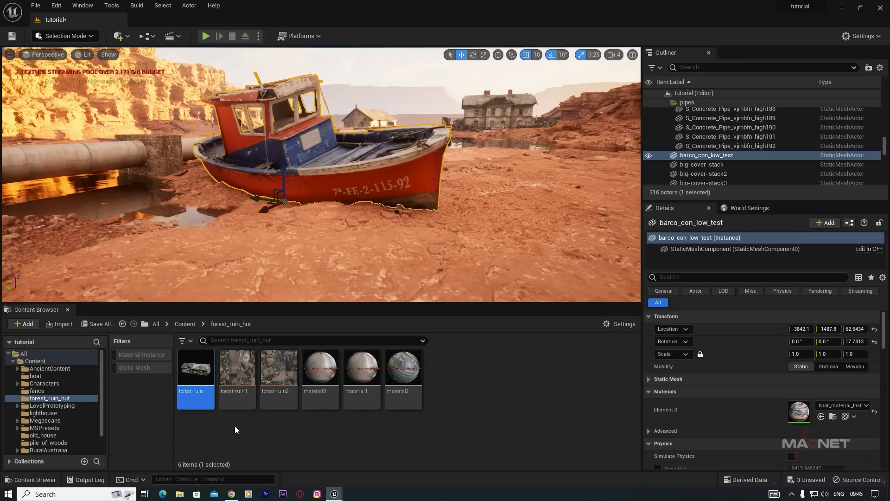
- Open the pile_of_woods folder and place the big-cover-stack mesh beside the boat at X -3660, Y -2140, Z 120
{"action": "key", "text": "alt+Left"}
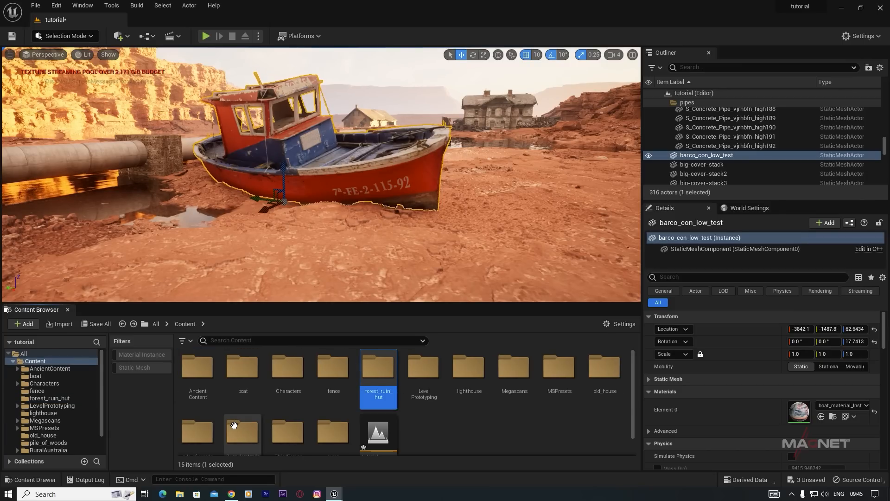
{"action": "scroll", "coordinate": [497, 418], "scroll_direction": "down", "scroll_amount": 1}
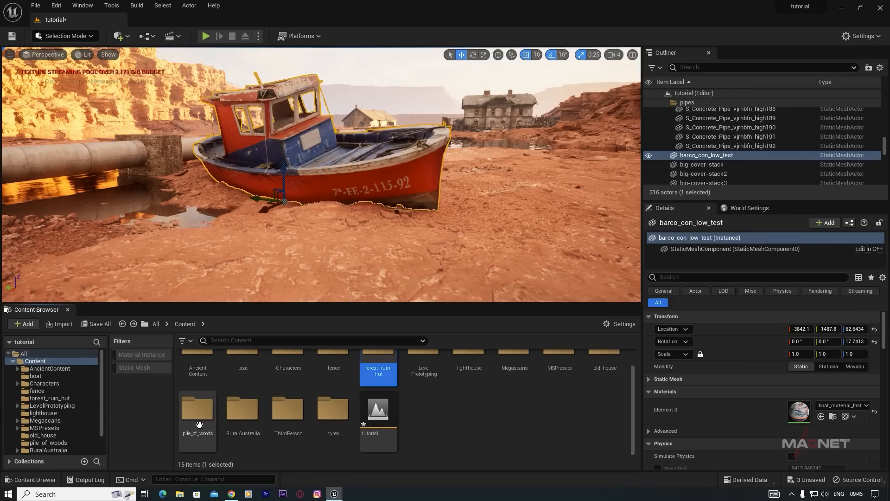
{"action": "left_click", "coordinate": [198, 440]}
{"action": "double_click", "coordinate": [198, 442]}
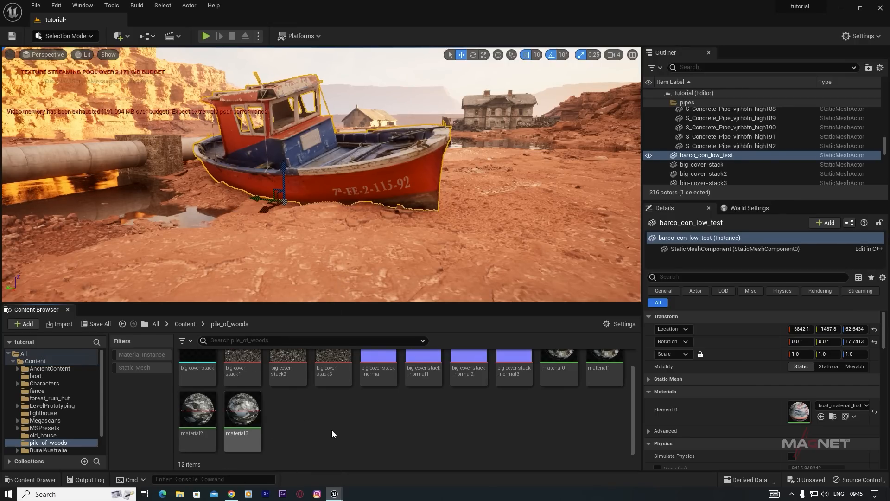
{"action": "scroll", "coordinate": [332, 430], "scroll_direction": "up", "scroll_amount": 1}
{"action": "left_click_drag", "start_coordinate": [198, 368], "coordinate": [513, 228]}
{"action": "left_click_drag", "start_coordinate": [400, 248], "coordinate": [409, 248]}
- Scale the new wood stack uniformly to 0.5, shift it to Y -2200 and turn it to about -160° around Z
{"action": "key", "text": "s"}
{"action": "right_click_drag", "start_coordinate": [410, 248], "coordinate": [412, 222]}
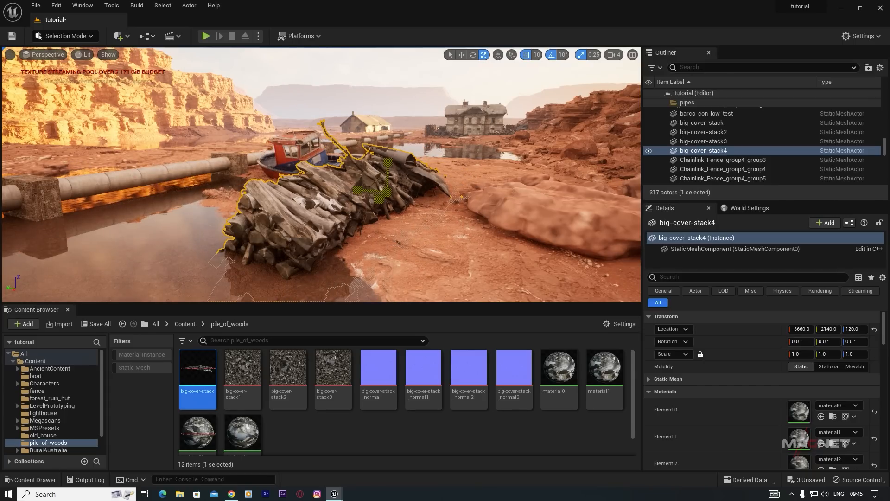
{"action": "left_click_drag", "start_coordinate": [387, 191], "coordinate": [366, 201]}
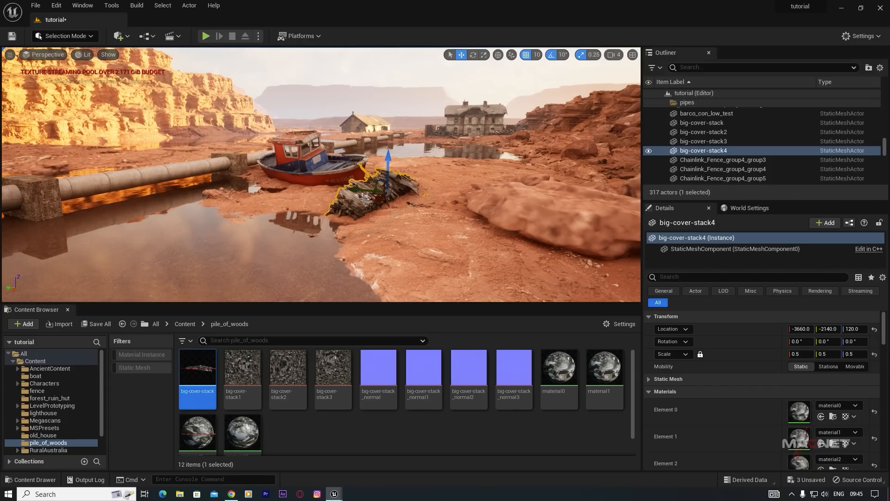
{"action": "key", "text": "w"}
{"action": "right_click_drag", "start_coordinate": [374, 229], "coordinate": [384, 218]}
{"action": "key", "text": "e"}
{"action": "left_click_drag", "start_coordinate": [368, 197], "coordinate": [435, 201]}
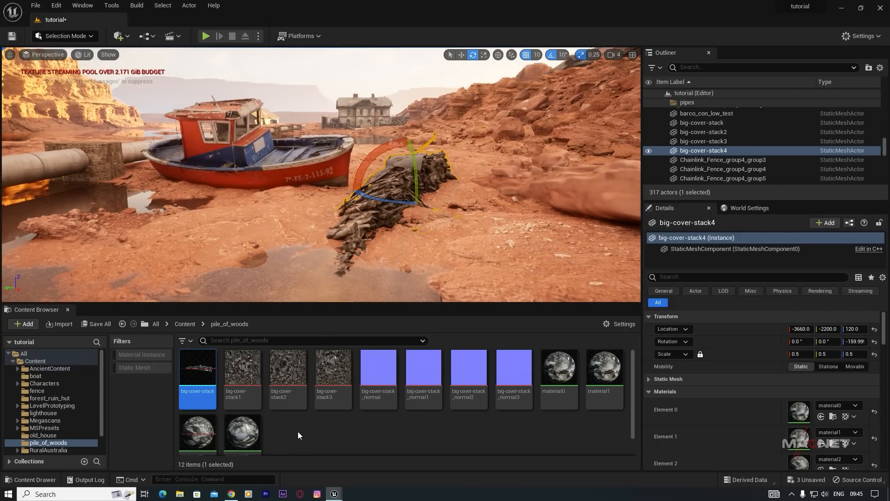
- Open the tyres folder and place the tyree-heap mesh between the pipeline and the boat at X -3620, Y -1230
{"action": "key", "text": "alt+Left"}
{"action": "scroll", "coordinate": [565, 416], "scroll_direction": "down", "scroll_amount": 1}
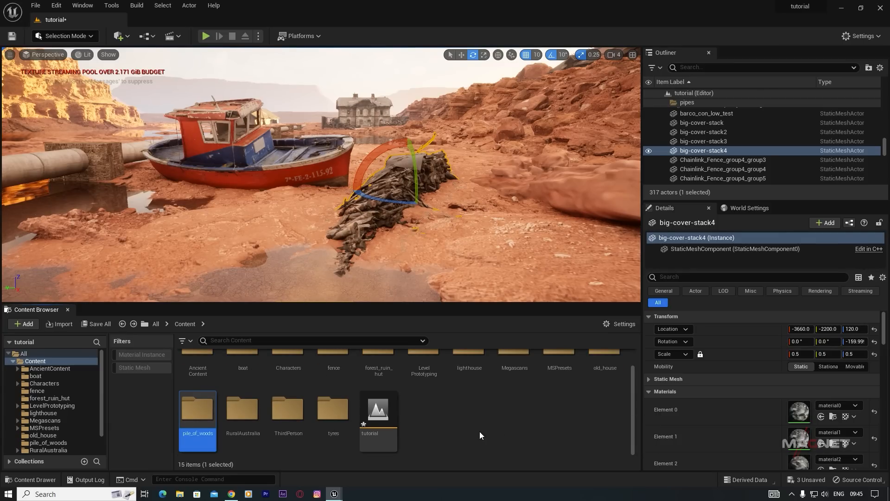
{"action": "double_click", "coordinate": [333, 412]}
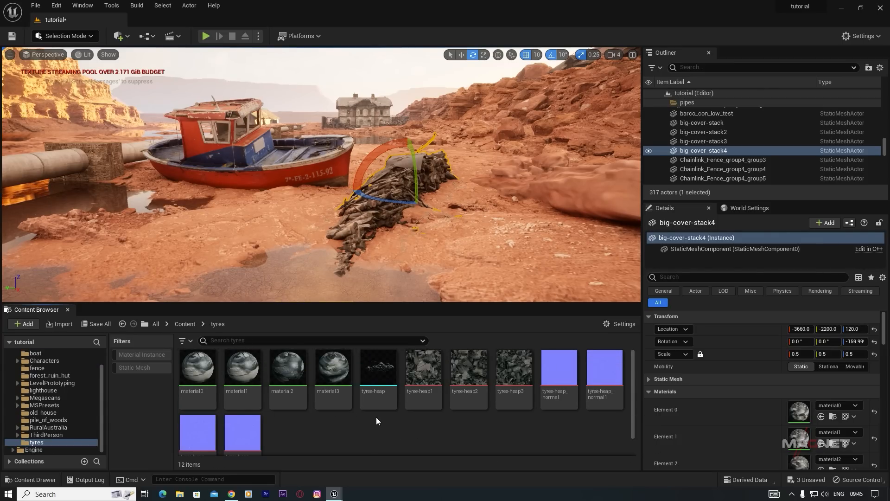
{"action": "left_click_drag", "start_coordinate": [377, 371], "coordinate": [156, 210]}
{"action": "left_click_drag", "start_coordinate": [185, 175], "coordinate": [189, 200]}
- Tilt the tyre heap to 40° around X and -10° around Y, and lower it to Z 70
{"action": "right_click_drag", "start_coordinate": [257, 225], "coordinate": [247, 178]}
{"action": "key", "text": "a"}
{"action": "left_click_drag", "start_coordinate": [327, 155], "coordinate": [325, 127]}
{"action": "left_click_drag", "start_coordinate": [290, 204], "coordinate": [289, 220]}
{"action": "key", "text": "w"}
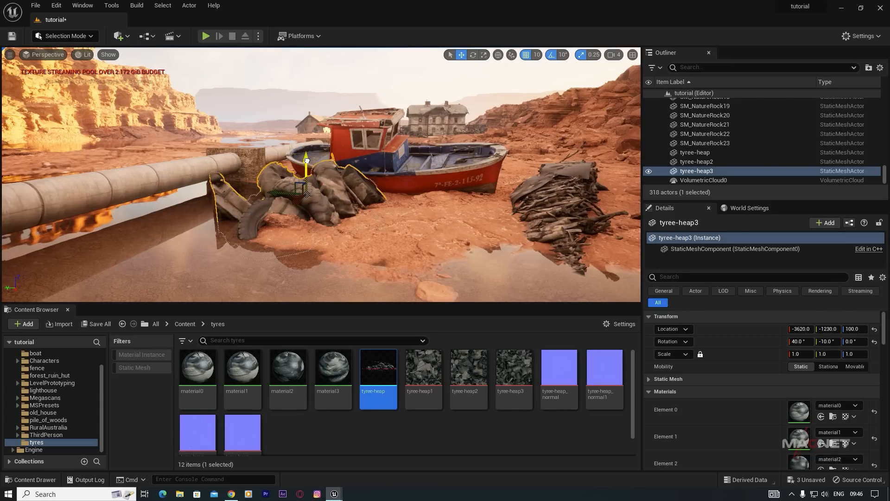
{"action": "left_click_drag", "start_coordinate": [306, 160], "coordinate": [306, 167]}
- Duplicate the tyre heap, turn the copy about -90° around Z and position it behind the wood stack by the boat
{"action": "left_click_drag", "start_coordinate": [270, 200], "coordinate": [465, 204], "text": "alt"}
{"action": "left_click_drag", "start_coordinate": [516, 221], "coordinate": [497, 210]}
{"action": "key", "text": "e"}
{"action": "left_click_drag", "start_coordinate": [552, 216], "coordinate": [561, 204]}
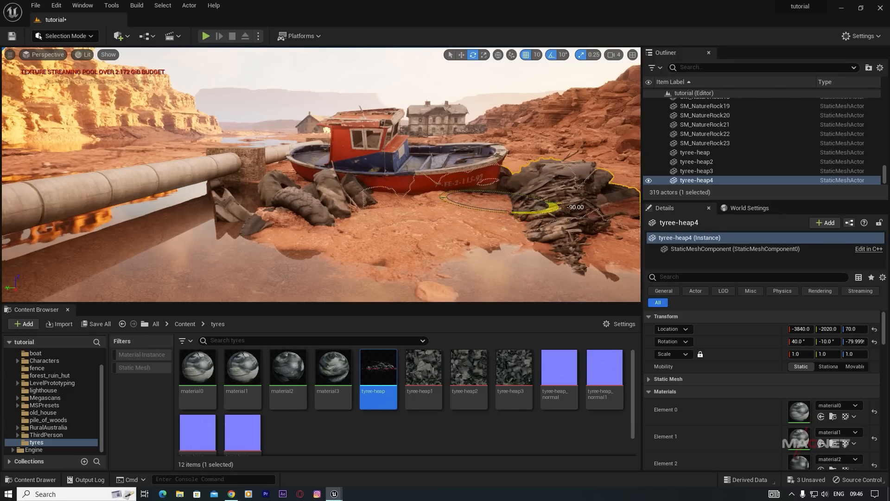
{"action": "key", "text": "w"}
{"action": "left_click_drag", "start_coordinate": [462, 200], "coordinate": [537, 190]}
{"action": "left_click", "coordinate": [500, 80]}
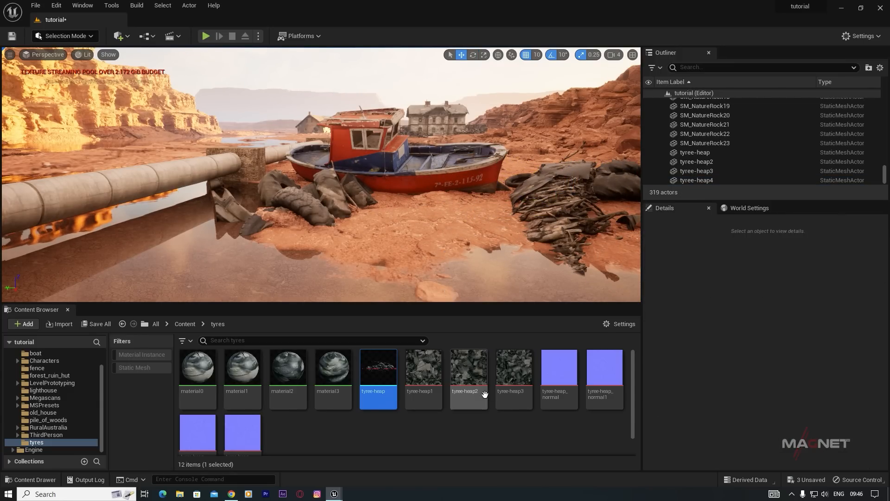
- Open the lighthouse folder to reach the lighthouse meshes
{"action": "key", "text": "alt+Left"}
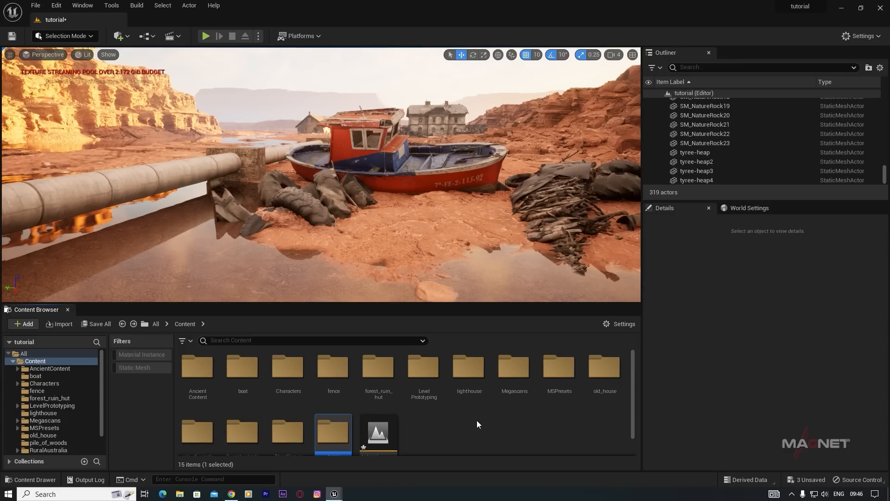
{"action": "scroll", "coordinate": [477, 420], "scroll_direction": "down", "scroll_amount": 1}
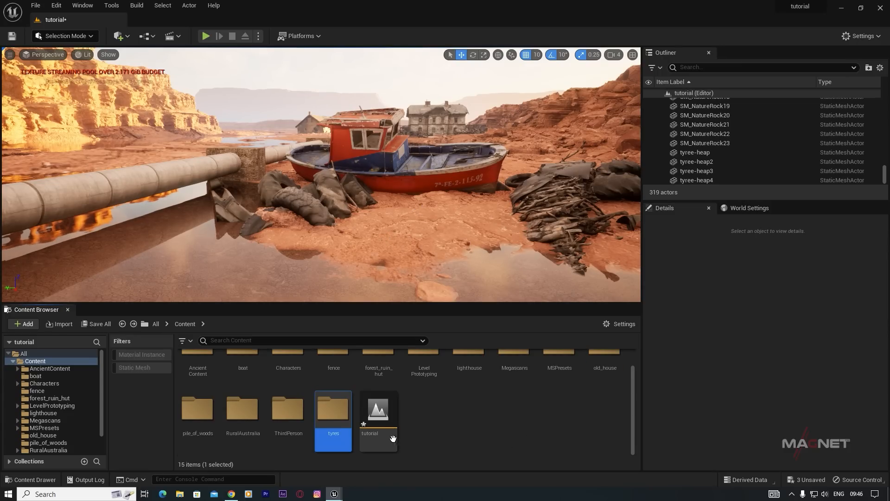
{"action": "scroll", "coordinate": [479, 424], "scroll_direction": "up", "scroll_amount": 1}
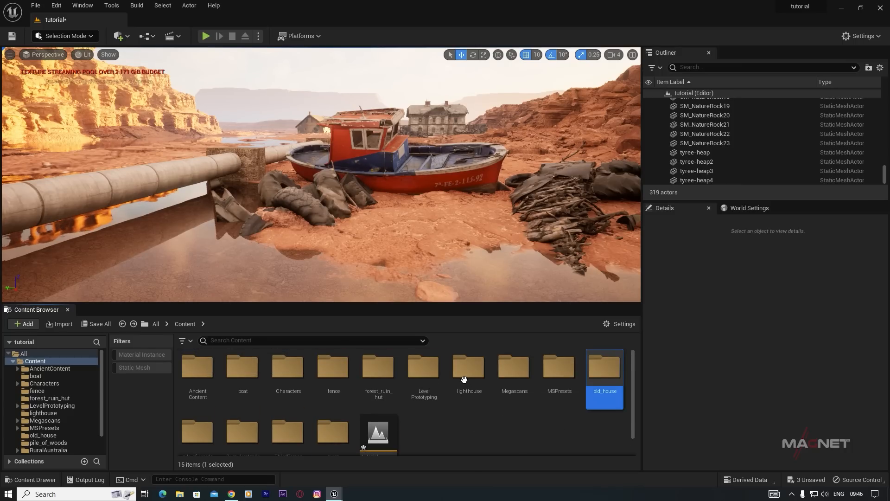
{"action": "double_click", "coordinate": [464, 380]}
{"action": "right_click_drag", "start_coordinate": [433, 210], "coordinate": [516, 174]}
{"action": "key", "text": "w"}
{"action": "right_click_drag", "start_coordinate": [365, 162], "coordinate": [364, 162]}
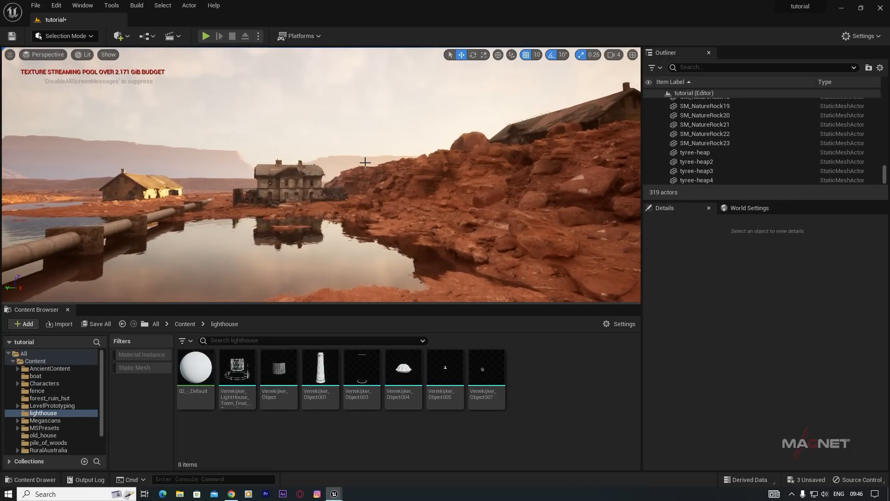
- Set the camera speed to 6 and place all seven Verrekijker lighthouse meshes together on the plateau at X -15630, Y -6640, Z 1150
{"action": "left_click", "coordinate": [618, 55]}
{"action": "right_click_drag", "start_coordinate": [579, 116], "coordinate": [583, 120]}
{"action": "key", "text": "w"}
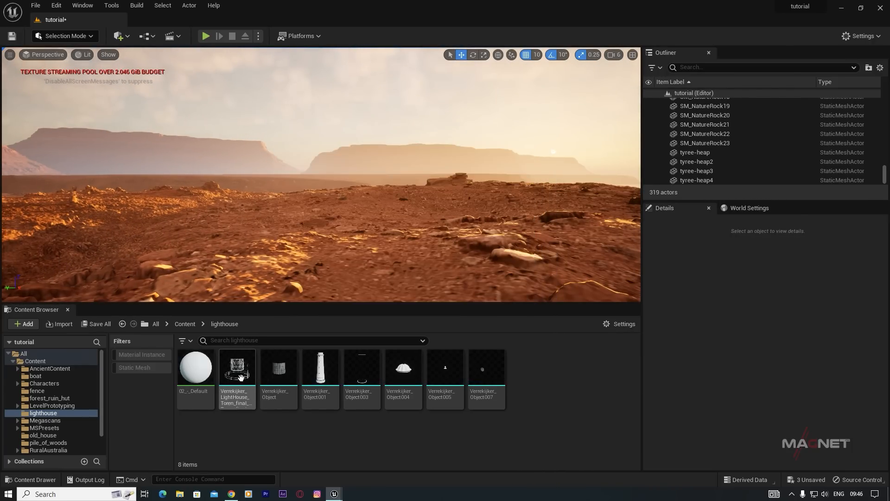
{"action": "mouse_move", "coordinate": [482, 375]}
{"action": "left_click", "coordinate": [237, 371]}
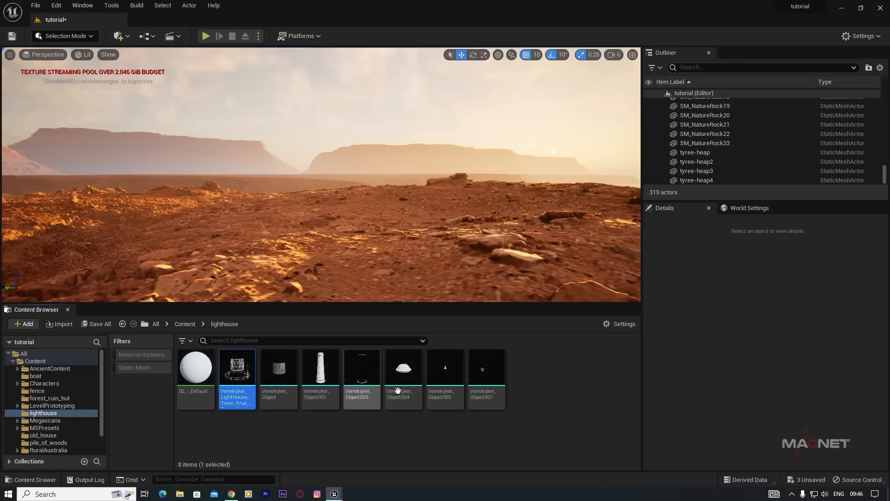
{"action": "left_click", "coordinate": [486, 370], "text": "shift"}
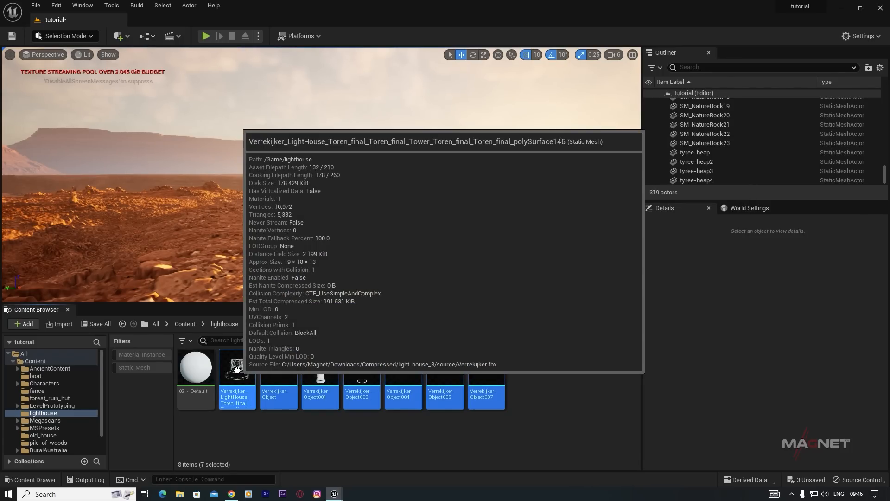
{"action": "left_click_drag", "start_coordinate": [238, 366], "coordinate": [380, 203]}
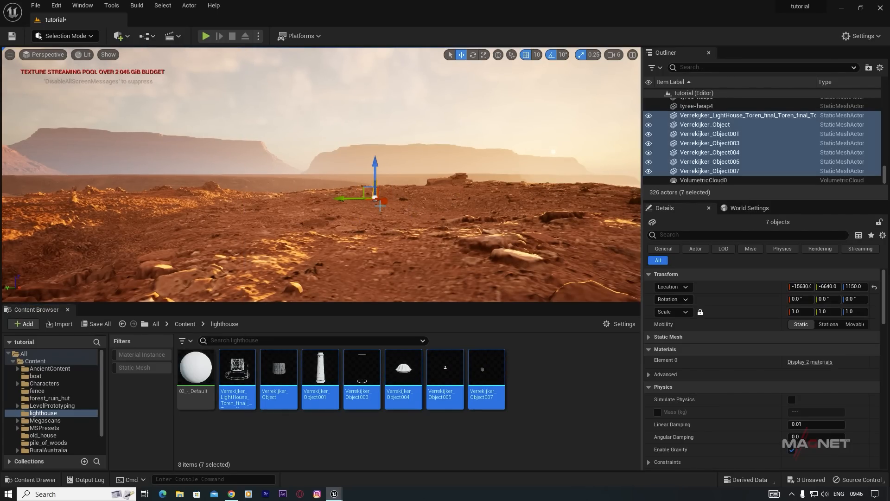
- Scale the seven lighthouse meshes uniformly to 18 so the tower rises behind the old house
{"action": "left_click_drag", "start_coordinate": [375, 198], "coordinate": [459, 126]}
{"action": "key", "text": "Escape"}
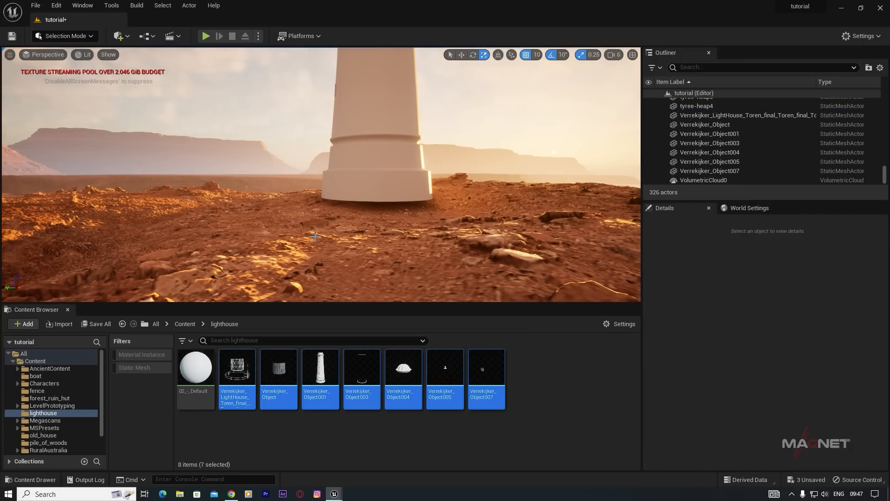
{"action": "key", "text": "s"}
{"action": "key", "text": "w"}
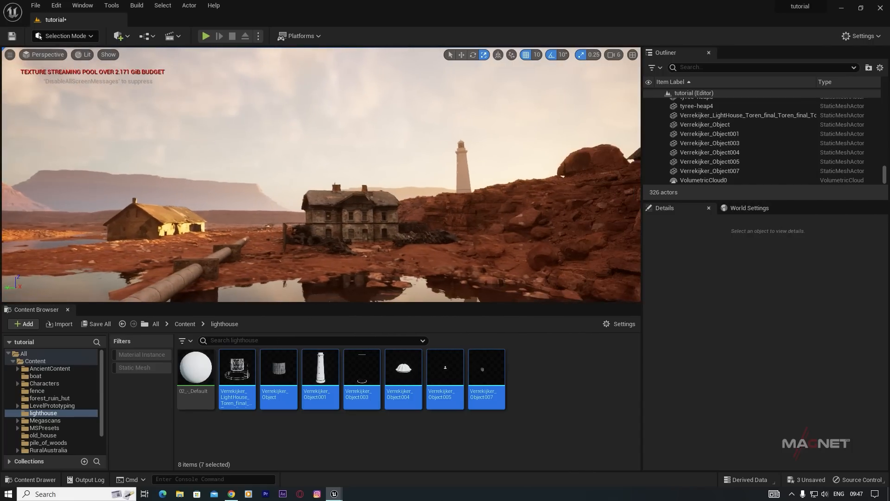
- Select all seven Verrekijker lighthouse meshes and scale them uniformly to 51.75 so the tower stands much larger on the plateau
{"action": "key", "text": "w"}
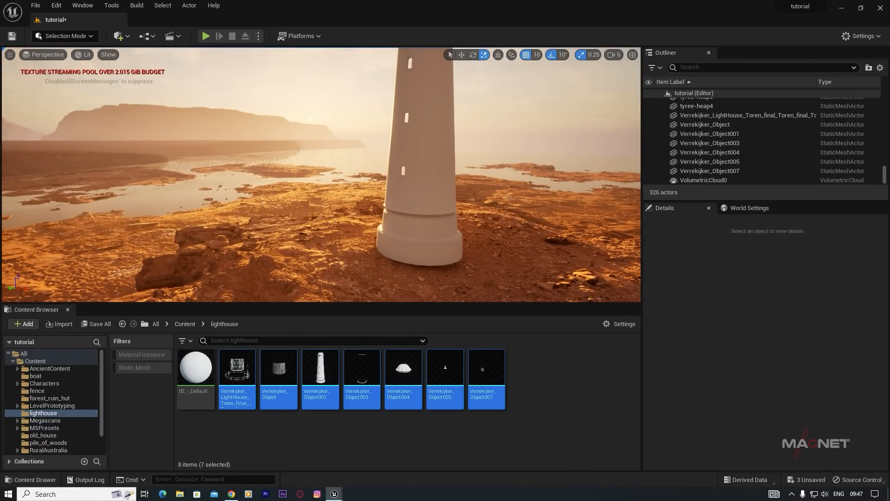
{"action": "left_click", "coordinate": [710, 133]}
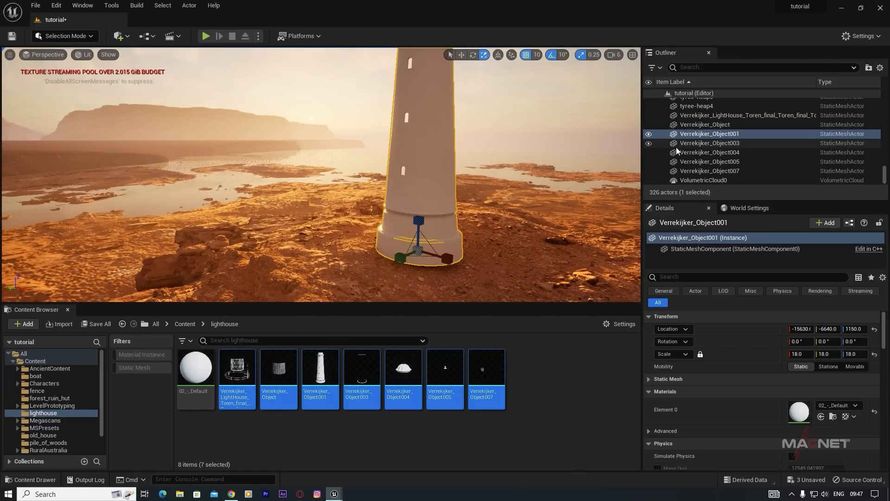
{"action": "left_click", "coordinate": [709, 115]}
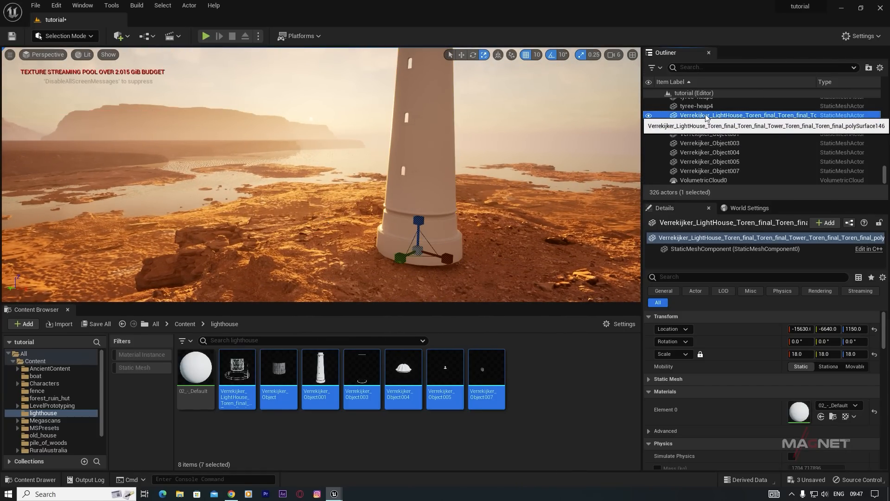
{"action": "left_click", "coordinate": [707, 171], "text": "shift"}
{"action": "left_click_drag", "start_coordinate": [420, 254], "coordinate": [453, 265]}
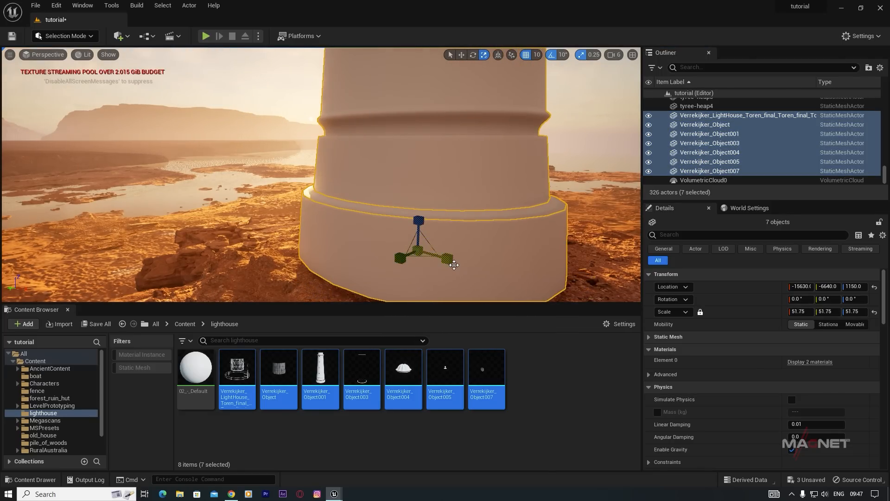
{"action": "key", "text": "s"}
{"action": "right_click_drag", "start_coordinate": [479, 210], "coordinate": [477, 186]}
{"action": "key", "text": "w"}
{"action": "key", "text": "s"}
{"action": "key", "text": "d"}
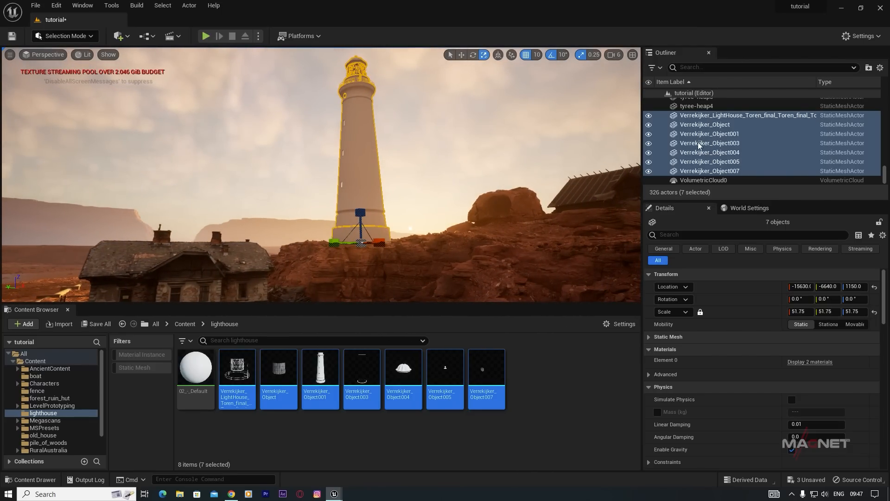
- Group the seven selected lighthouse meshes in a new Outliner folder named lighthouse
{"action": "left_click", "coordinate": [868, 69]}
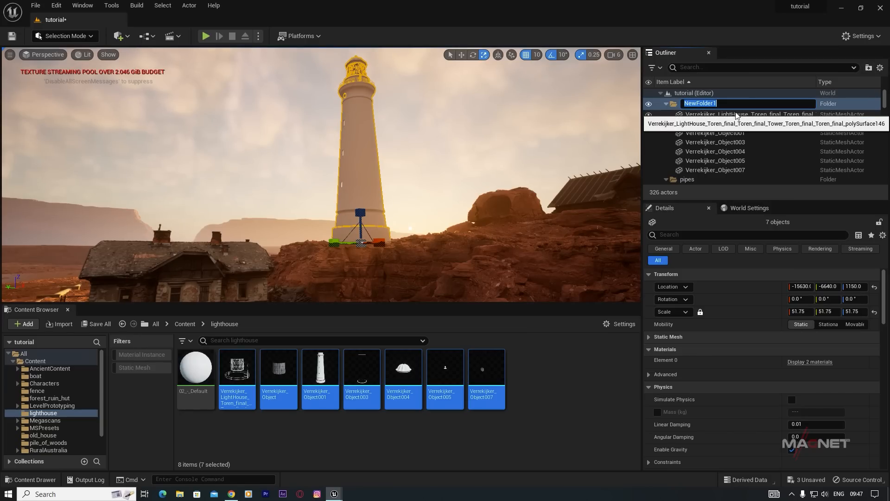
{"action": "type", "text": "lighthouse"}
{"action": "key", "text": "Return"}
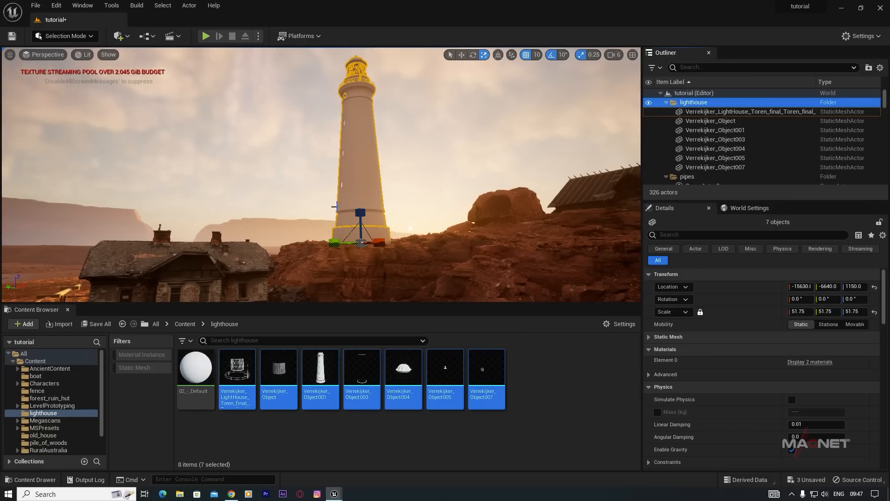
- Add the downloaded Fort Stone Wall surface to the project at High Quality from Quixel Bridge's local Megascans assets
{"action": "right_click_drag", "start_coordinate": [321, 174], "coordinate": [339, 226]}
{"action": "key", "text": "w"}
{"action": "key", "text": "s"}
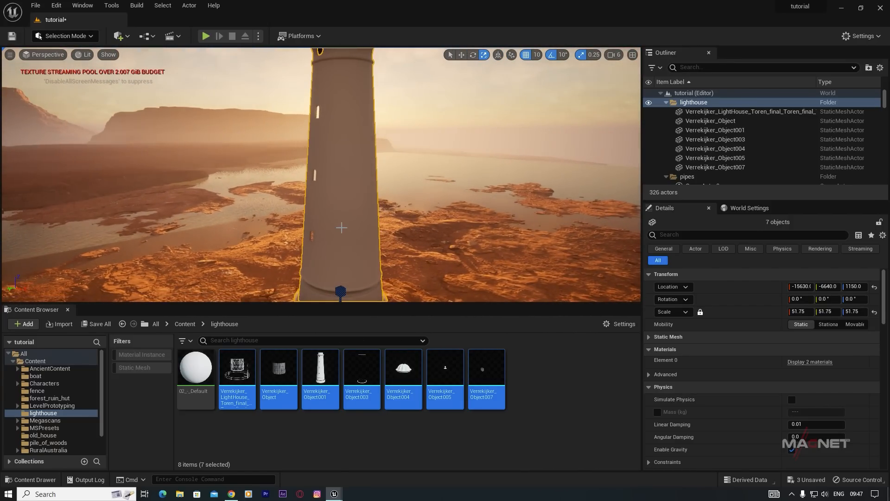
{"action": "left_click", "coordinate": [439, 421]}
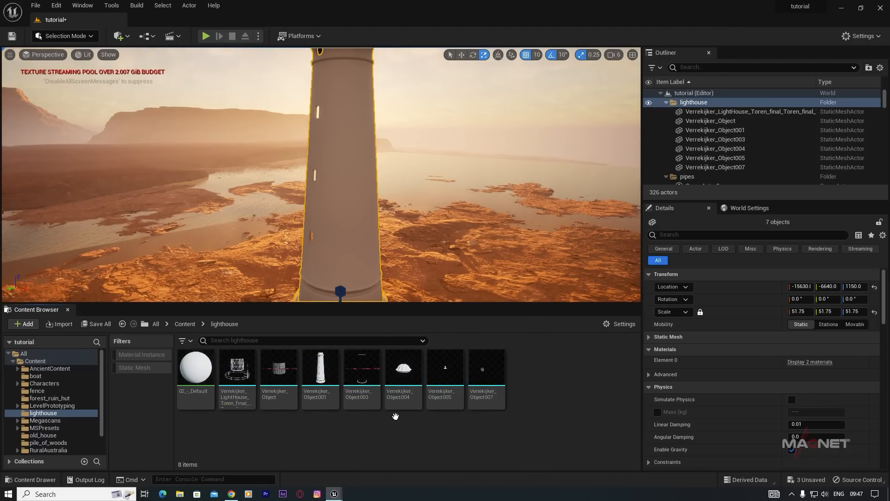
{"action": "right_click_drag", "start_coordinate": [351, 229], "coordinate": [334, 216]}
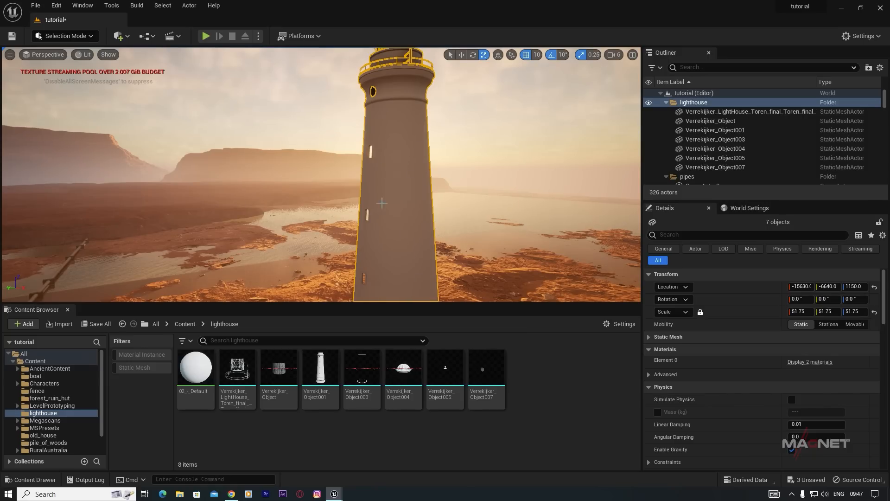
{"action": "left_click", "coordinate": [33, 361]}
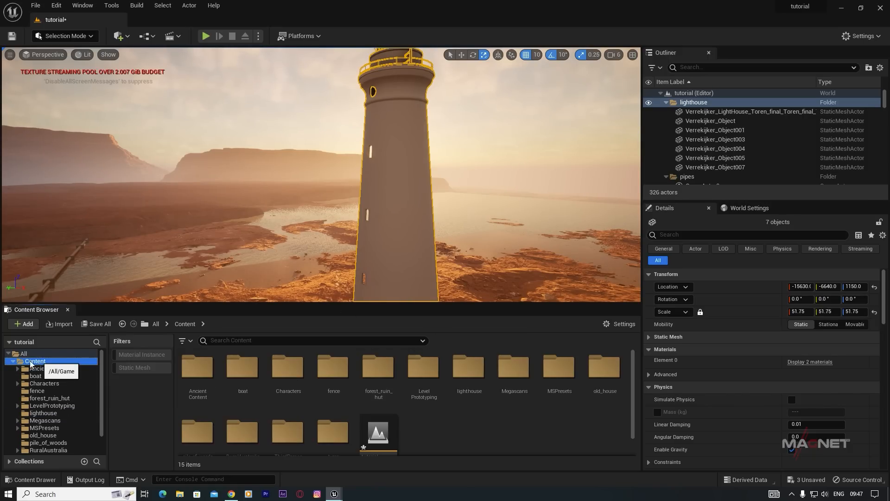
{"action": "right_click", "coordinate": [435, 426]}
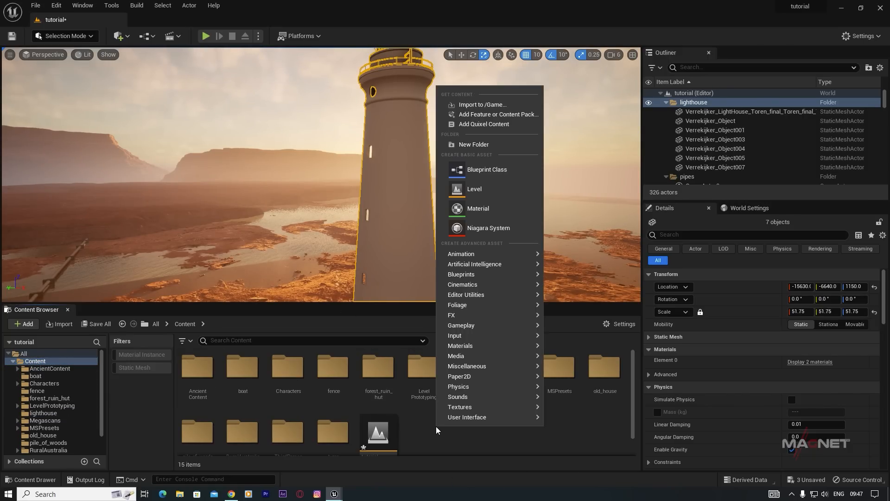
{"action": "left_click", "coordinate": [481, 124]}
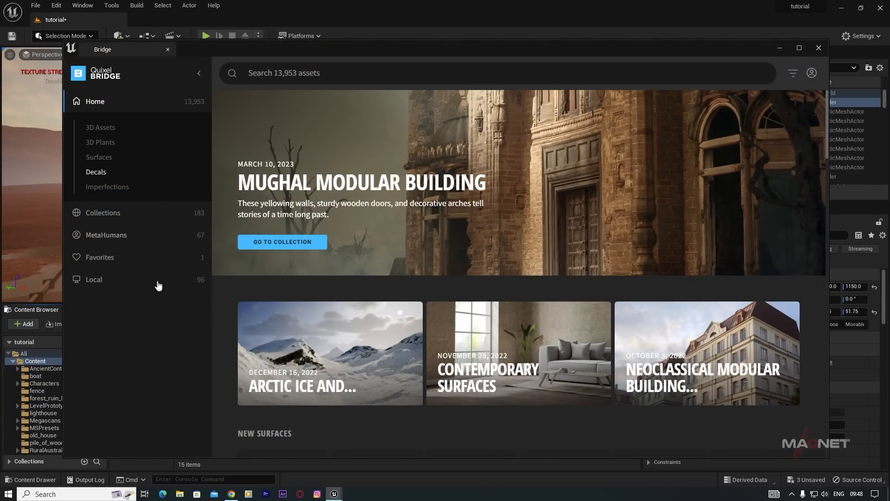
{"action": "left_click", "coordinate": [94, 279]}
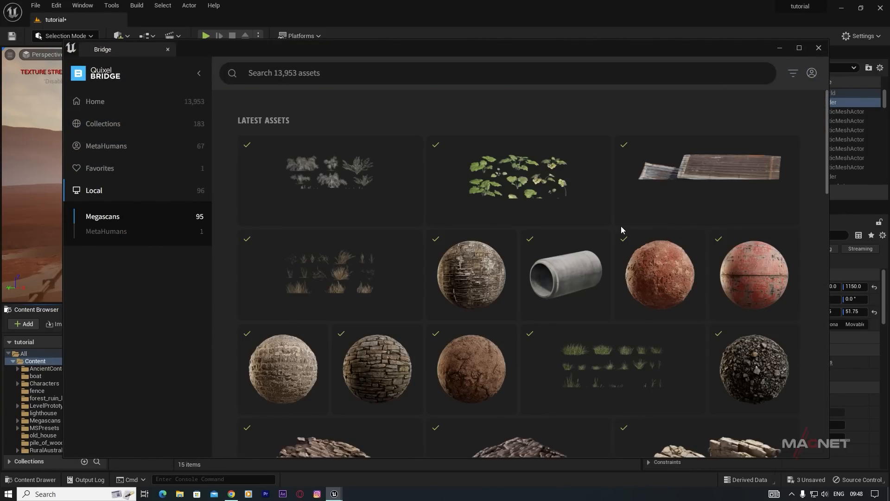
{"action": "left_click", "coordinate": [382, 361]}
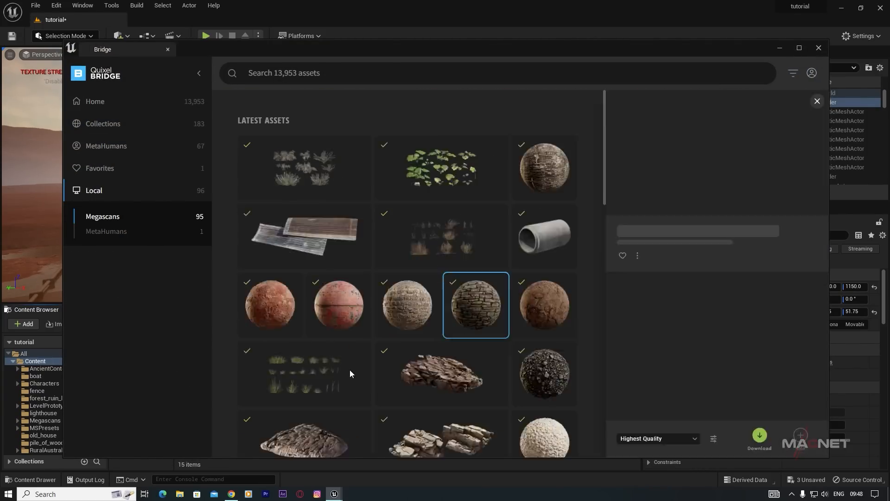
{"action": "left_click", "coordinate": [421, 308]}
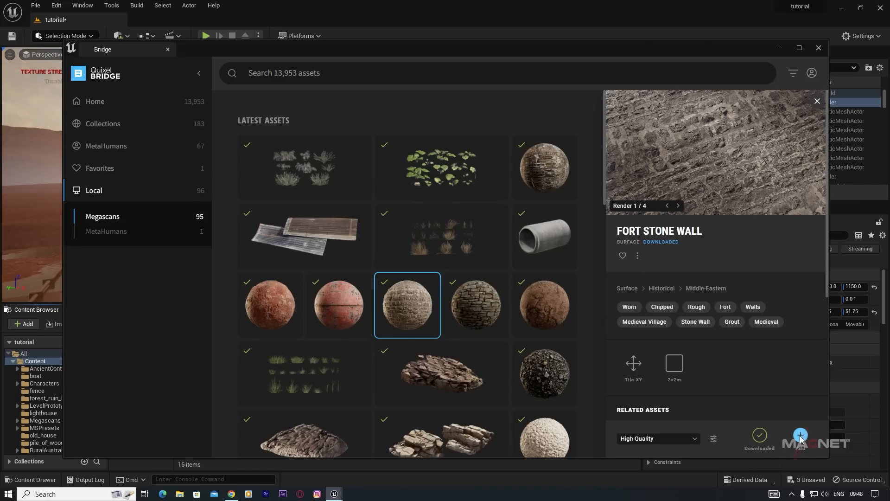
{"action": "left_click", "coordinate": [780, 49]}
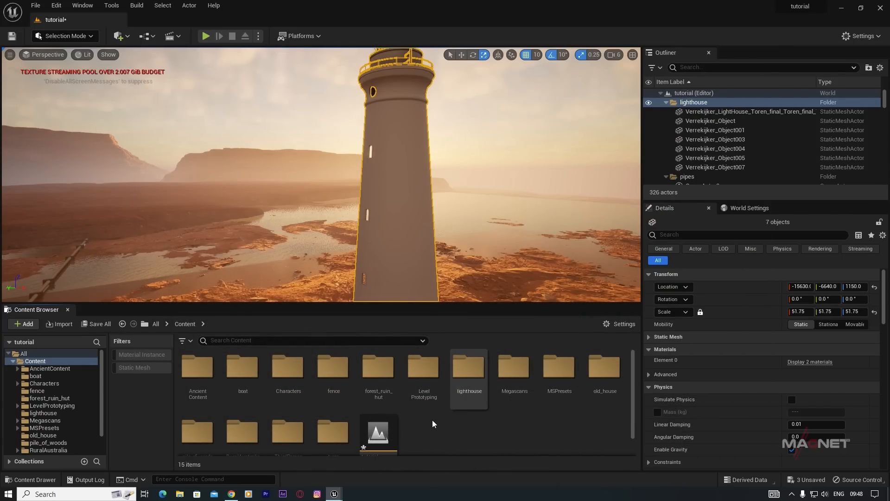
- Open the Megascans Surfaces folder and filter its content to material instances
{"action": "double_click", "coordinate": [514, 368]}
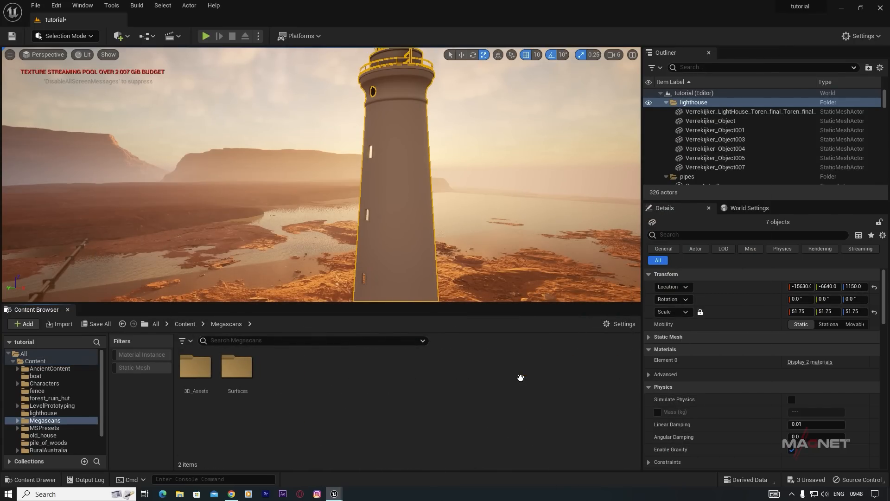
{"action": "double_click", "coordinate": [239, 371]}
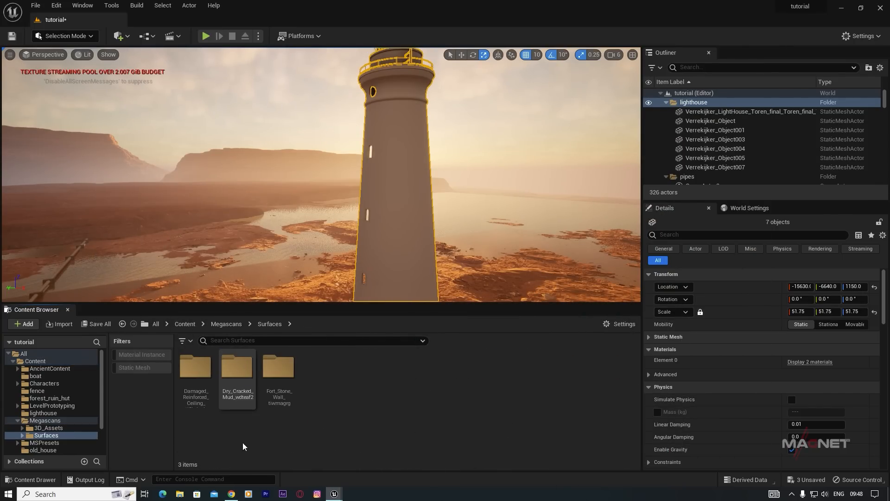
{"action": "left_click", "coordinate": [134, 354]}
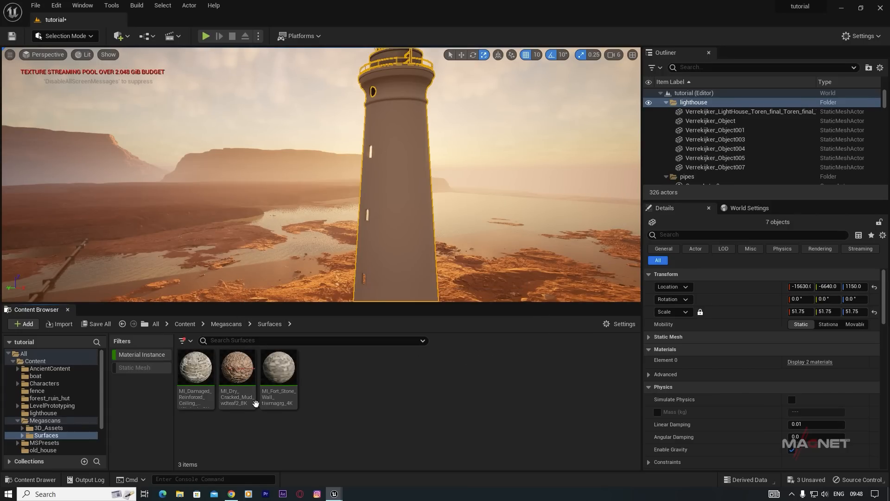
- Assign the MI_Fort_Stone_Wall material to the lighthouse's main tower mesh, Verrekijker_Object001
{"action": "left_click", "coordinate": [277, 368]}
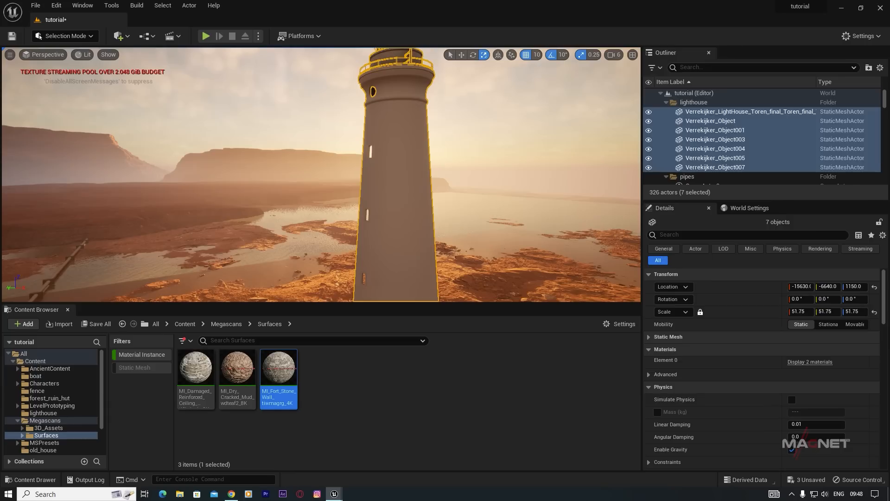
{"action": "left_click", "coordinate": [394, 273]}
{"action": "left_click_drag", "start_coordinate": [279, 368], "coordinate": [394, 273]}
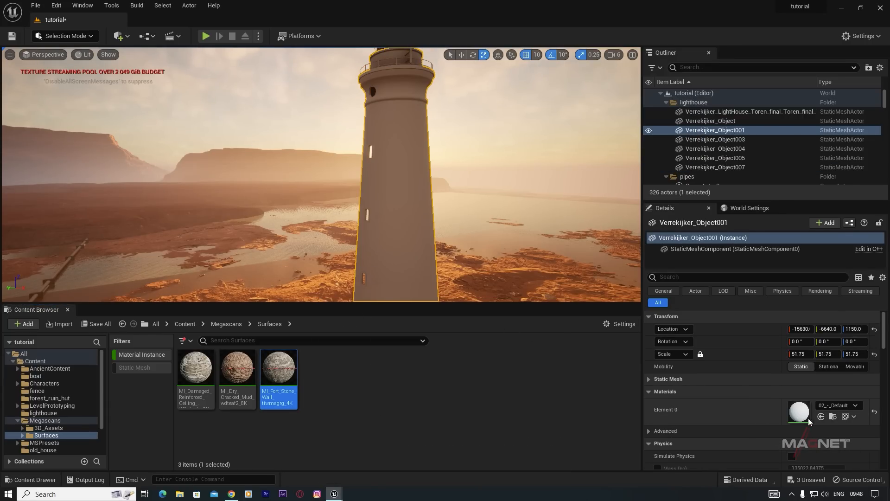
{"action": "left_click", "coordinate": [822, 416]}
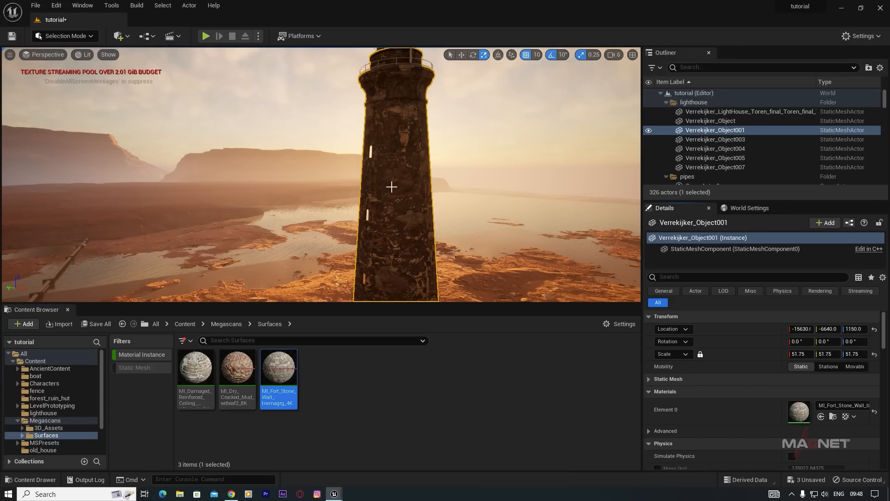
- Enable the Tiling/Offset override in the Fort Stone Wall material instance and set Tiling X and Tiling Y to 10
{"action": "right_click_drag", "start_coordinate": [405, 237], "coordinate": [401, 213]}
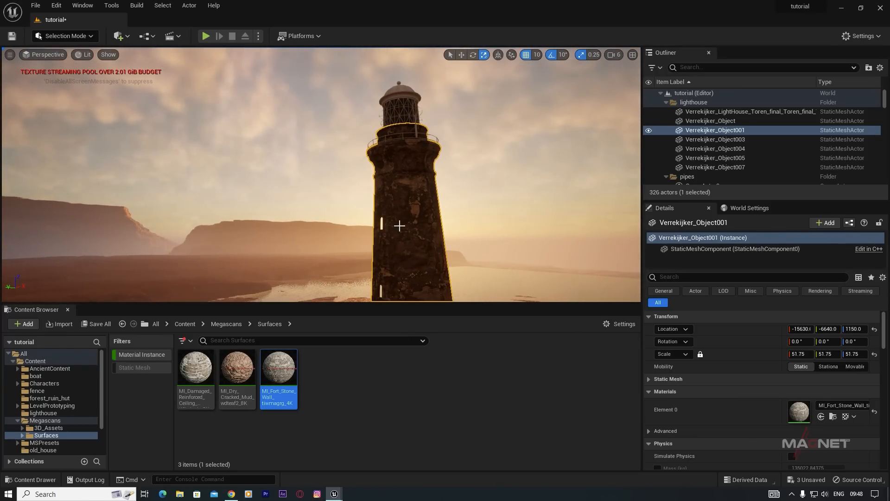
{"action": "double_click", "coordinate": [278, 370]}
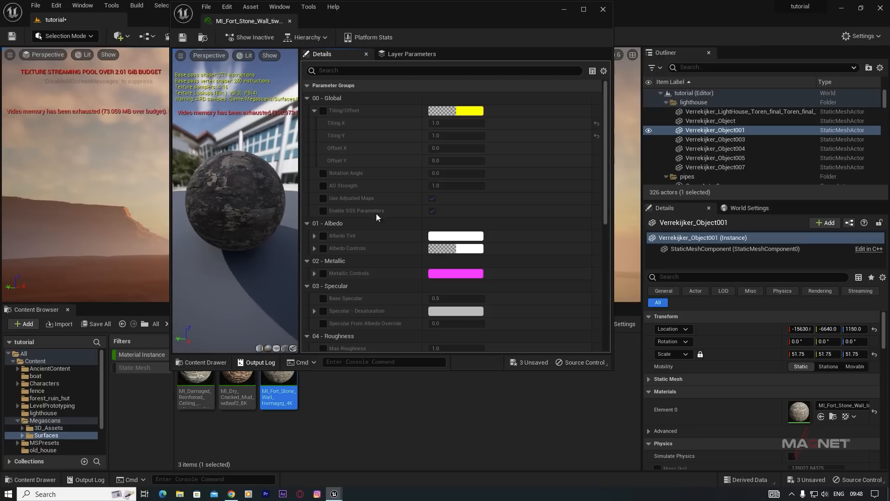
{"action": "left_click", "coordinate": [323, 111]}
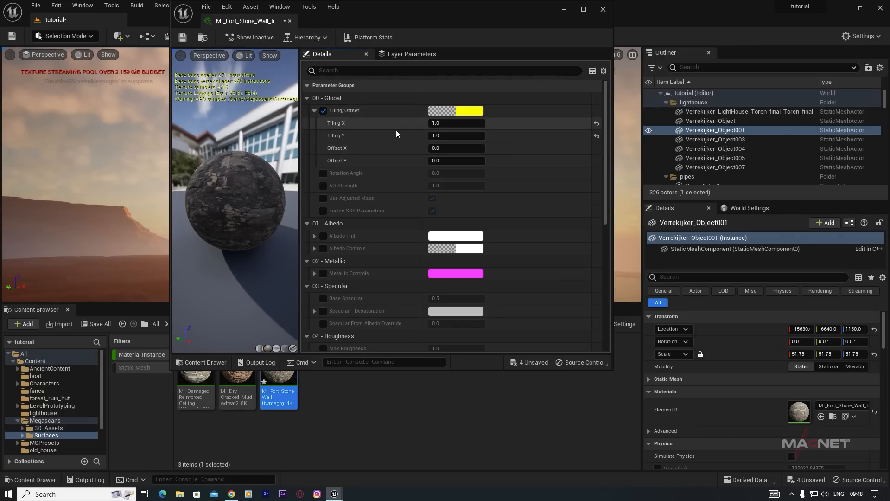
{"action": "left_click", "coordinate": [433, 124]}
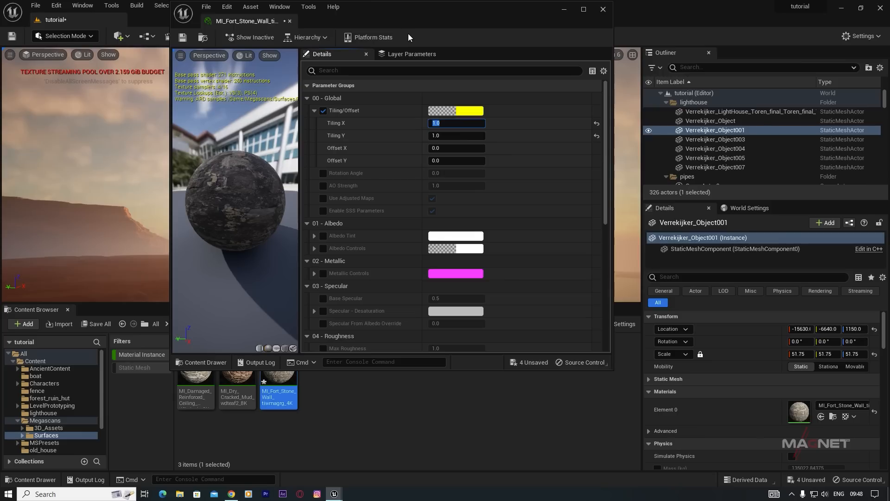
{"action": "left_click_drag", "start_coordinate": [383, 21], "coordinate": [660, 59]}
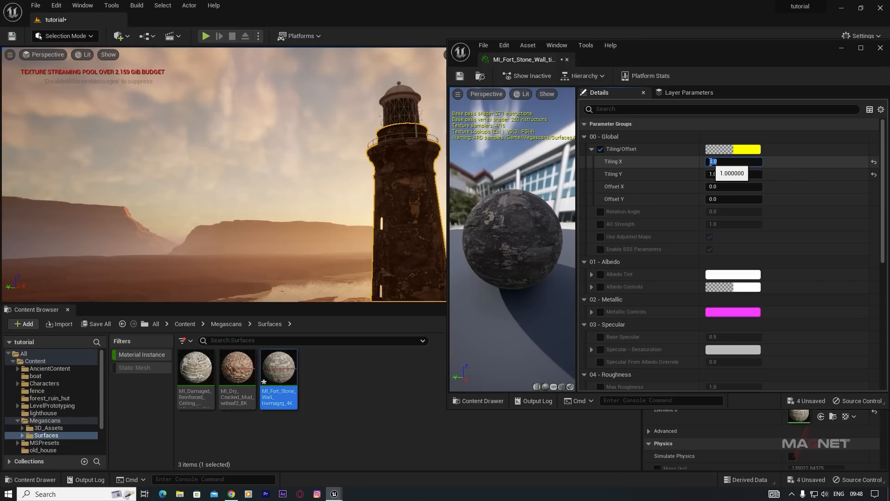
{"action": "type", "text": "10"}
{"action": "left_click", "coordinate": [714, 174]}
{"action": "type", "text": "10"}
{"action": "left_click", "coordinate": [674, 187]}
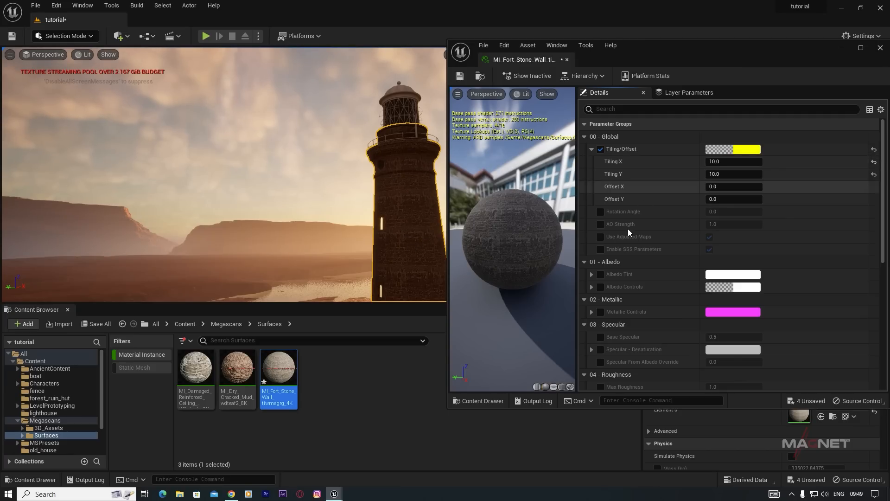
- Apply the MI_Fort_Stone_Wall material to the lighthouse's dome, Verrekijker_Object004, and clear the selection
{"action": "left_click", "coordinate": [408, 88]}
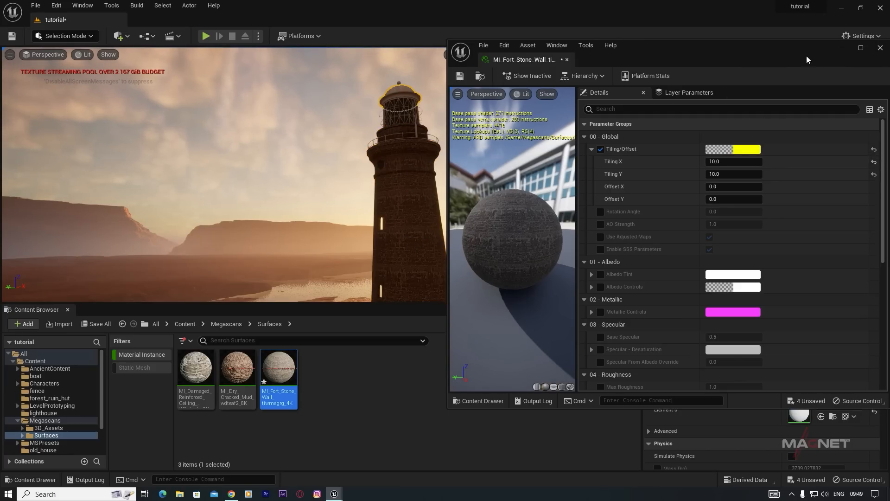
{"action": "left_click", "coordinate": [842, 48]}
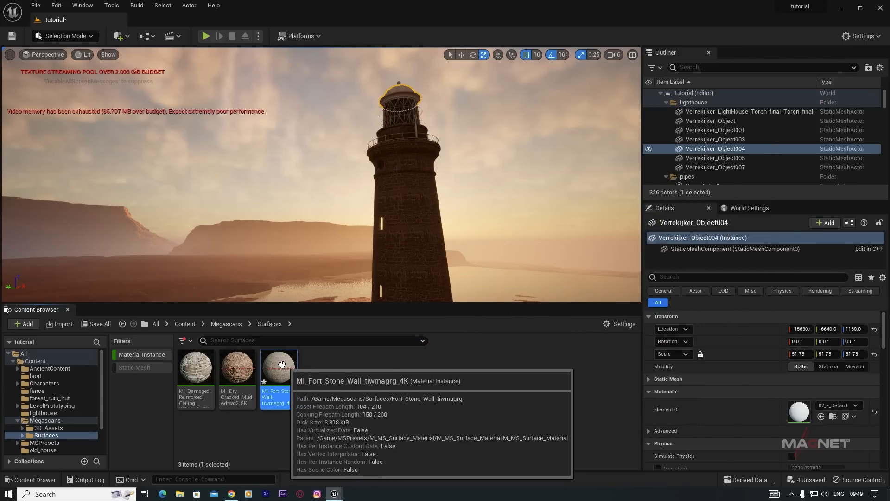
{"action": "left_click_drag", "start_coordinate": [288, 368], "coordinate": [798, 411]}
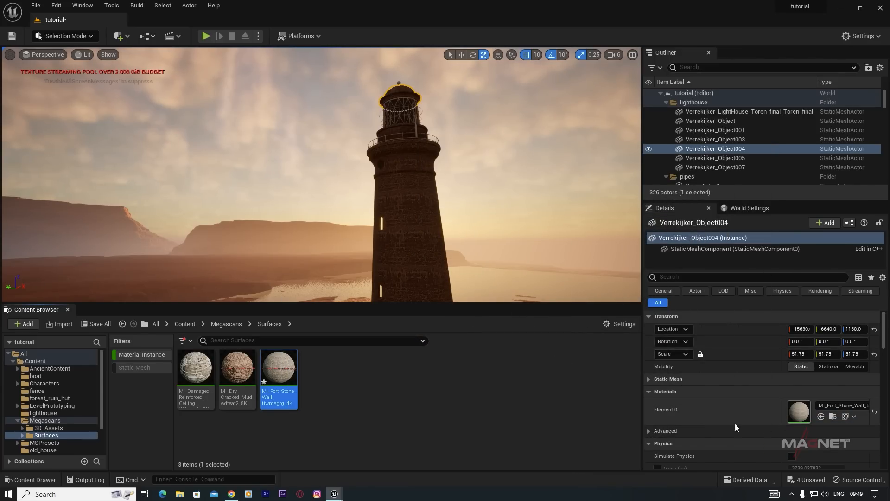
{"action": "left_click", "coordinate": [493, 92]}
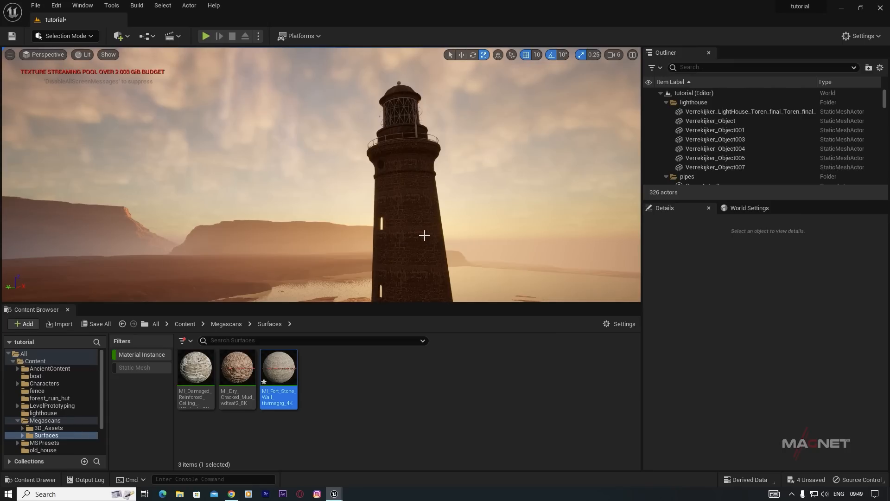
- Select the lighthouse's main tower mesh and inspect its stone texture and tiling up close
{"action": "left_click", "coordinate": [392, 238]}
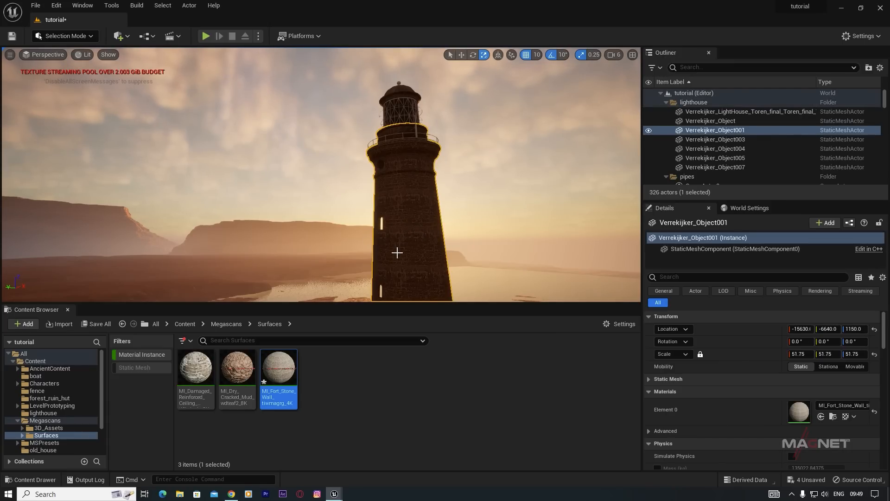
{"action": "key", "text": "w"}
{"action": "right_click_drag", "start_coordinate": [400, 245], "coordinate": [408, 274]}
{"action": "key", "text": "w"}
{"action": "key", "text": "s"}
{"action": "key", "text": "w"}
{"action": "right_click_drag", "start_coordinate": [444, 184], "coordinate": [425, 181]}
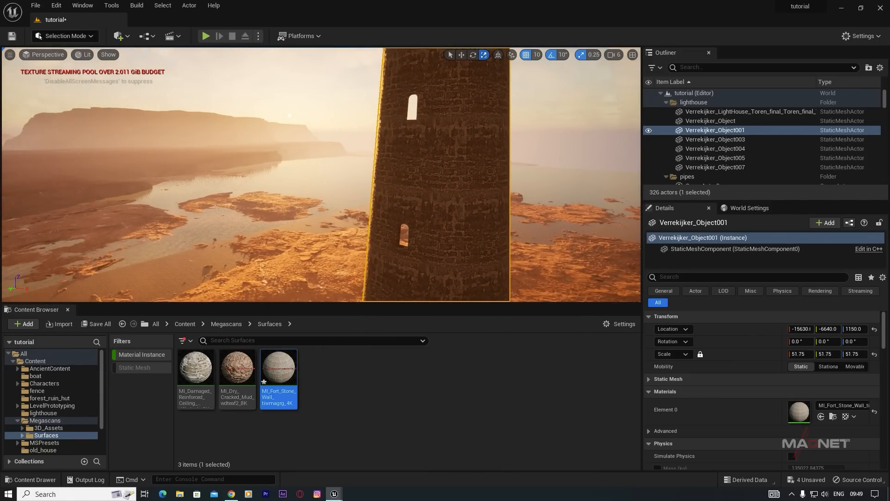
- Override Two Sided to enabled in the MI_Fort_Stone_Wall material instance, save it and put its editor away
{"action": "double_click", "coordinate": [278, 371]}
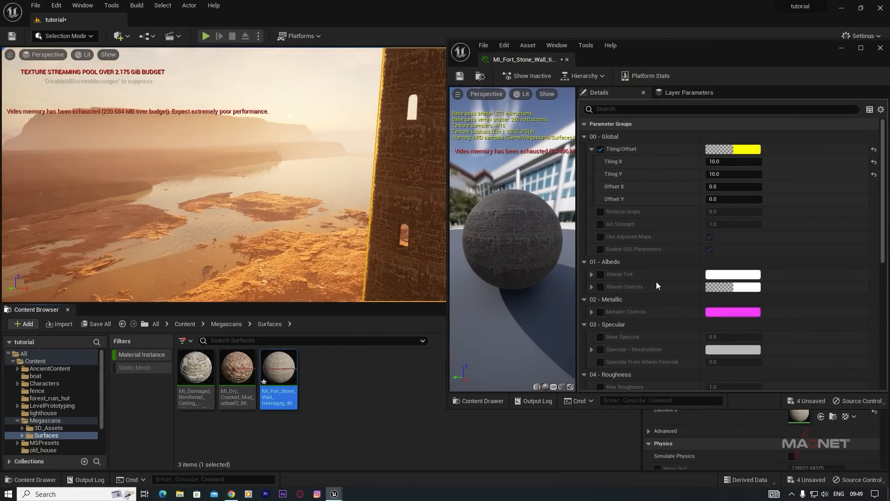
{"action": "scroll", "coordinate": [655, 254], "scroll_direction": "down", "scroll_amount": 15}
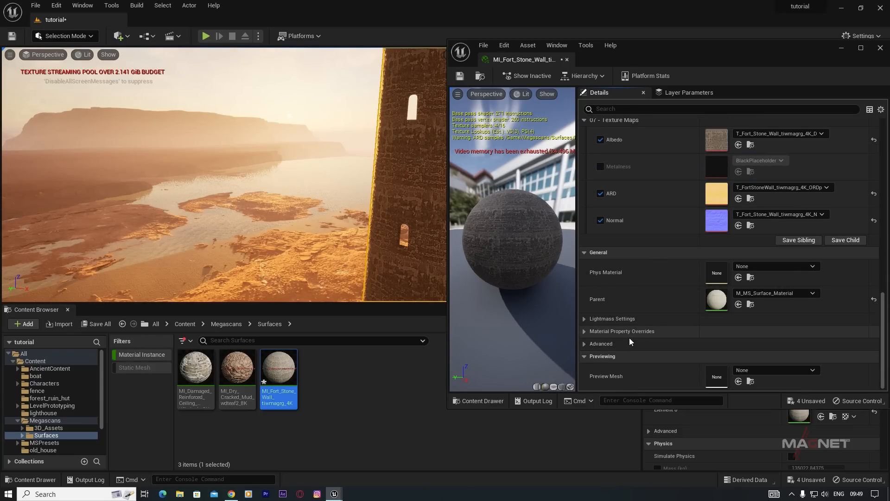
{"action": "left_click", "coordinate": [584, 330]}
{"action": "scroll", "coordinate": [669, 317], "scroll_direction": "down", "scroll_amount": 3}
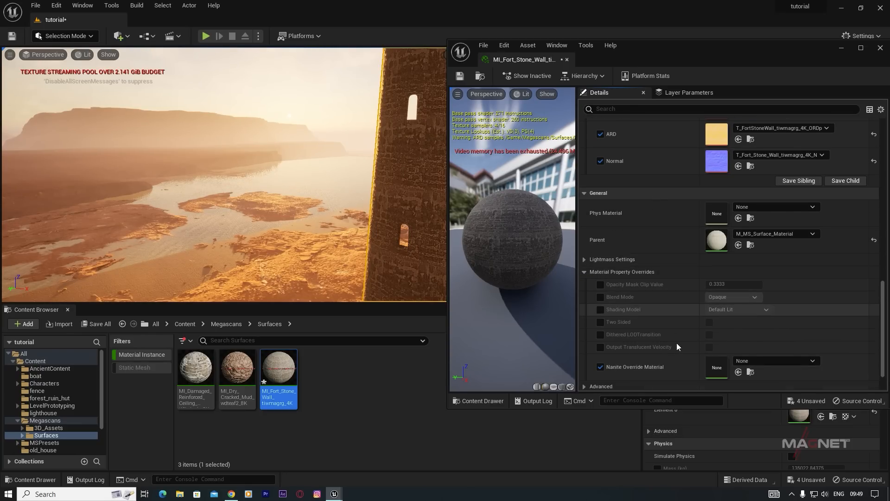
{"action": "left_click", "coordinate": [600, 321]}
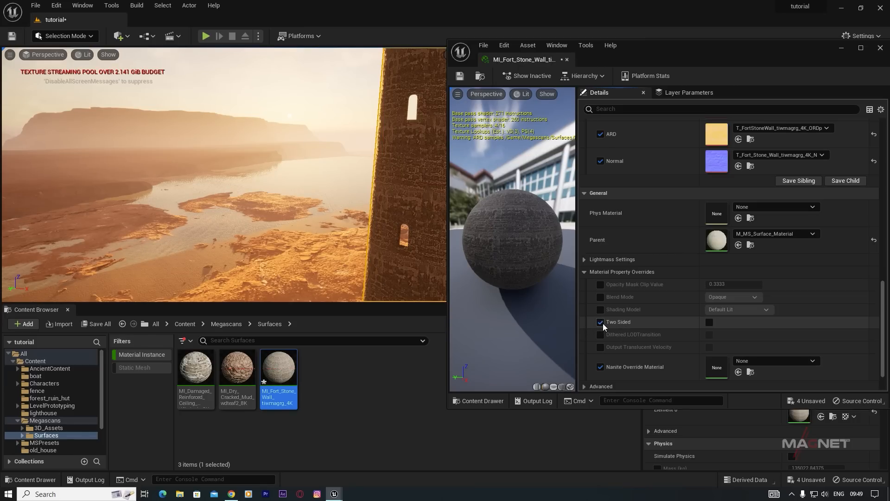
{"action": "left_click", "coordinate": [709, 322]}
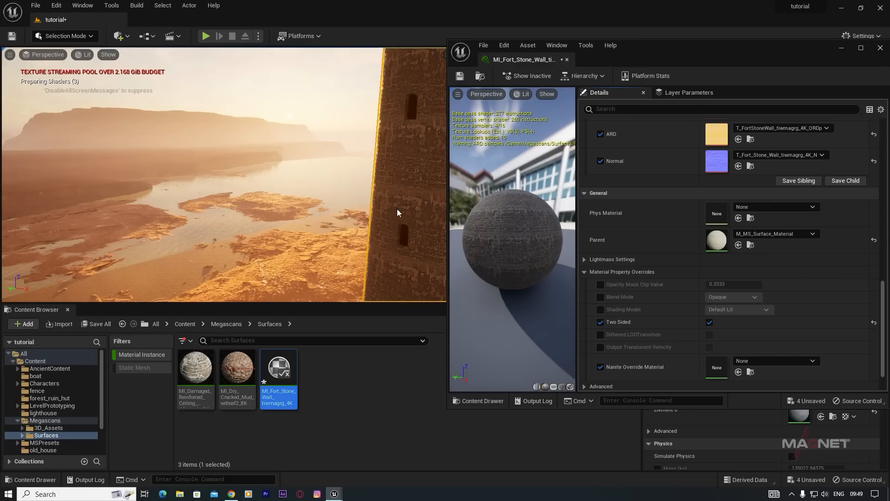
{"action": "left_click", "coordinate": [460, 76]}
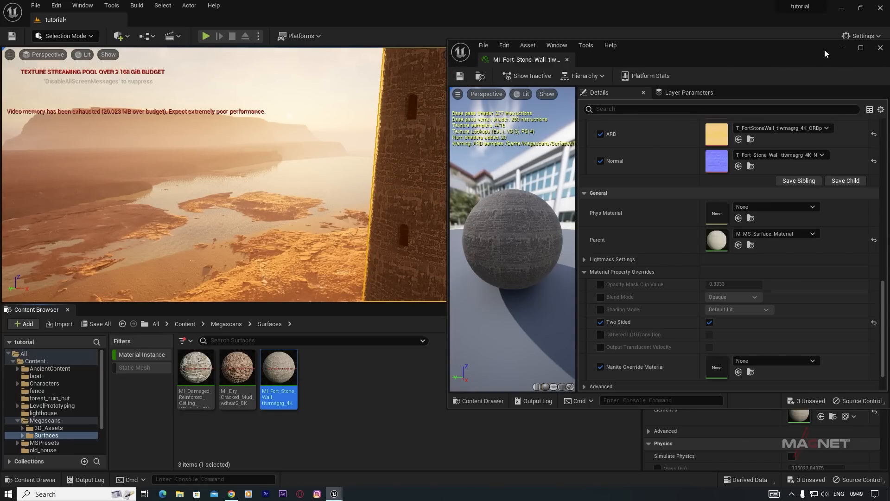
{"action": "left_click", "coordinate": [841, 48]}
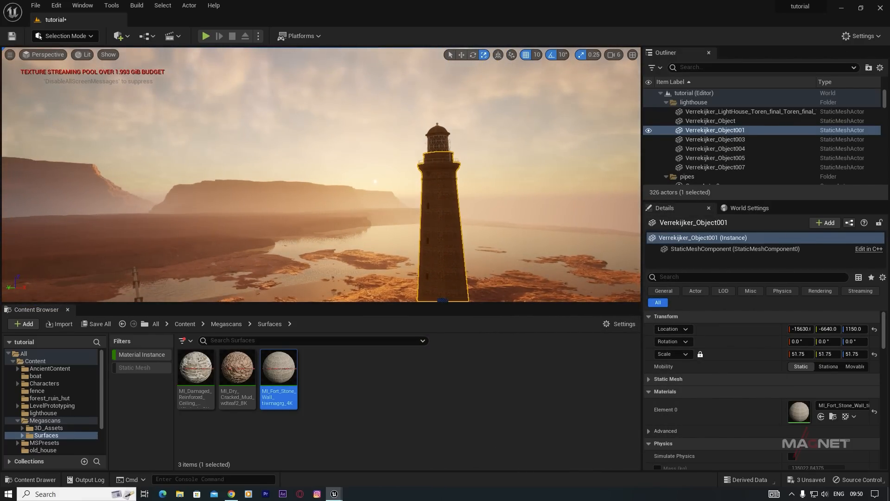
- Group all seven lighthouse meshes, lower the group to a Z location of 1030 and clear the selection
{"action": "key", "text": "Escape"}
{"action": "key", "text": "s"}
{"action": "mouse_move", "coordinate": [466, 196]}
{"action": "right_mouse_down"}
{"action": "mouse_move", "coordinate": [459, 214]}
{"action": "mouse_move", "coordinate": [466, 196]}
{"action": "right_mouse_up"}
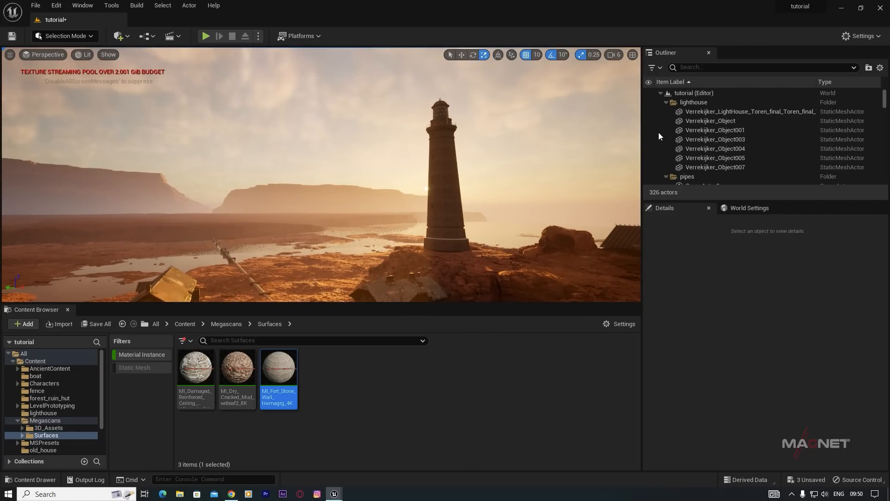
{"action": "left_click", "coordinate": [700, 112]}
{"action": "left_click", "coordinate": [711, 166], "text": "shift"}
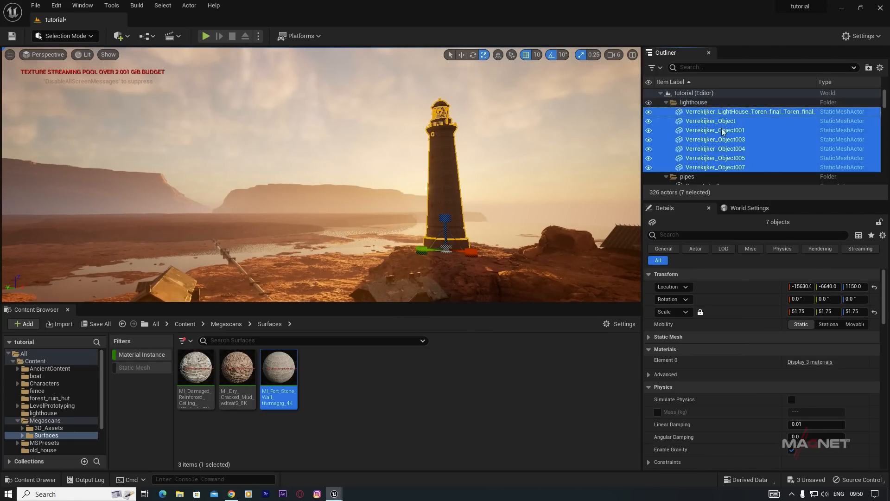
{"action": "right_click", "coordinate": [446, 180]}
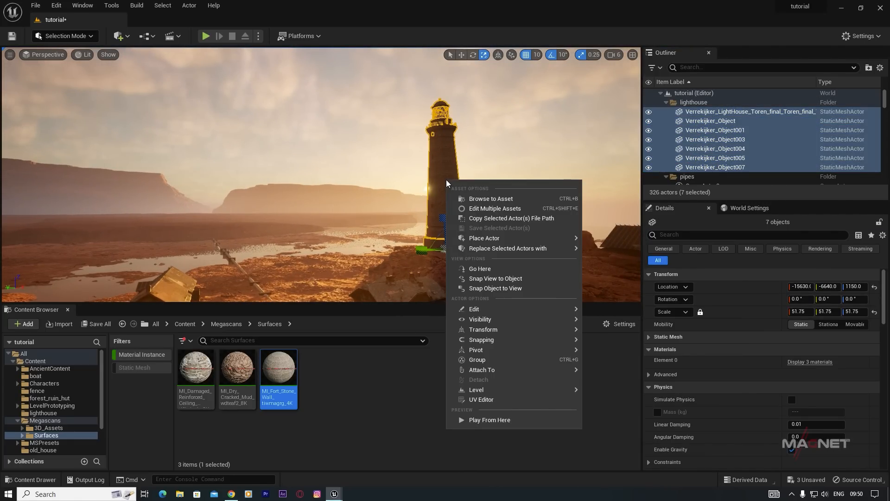
{"action": "left_click", "coordinate": [477, 360]}
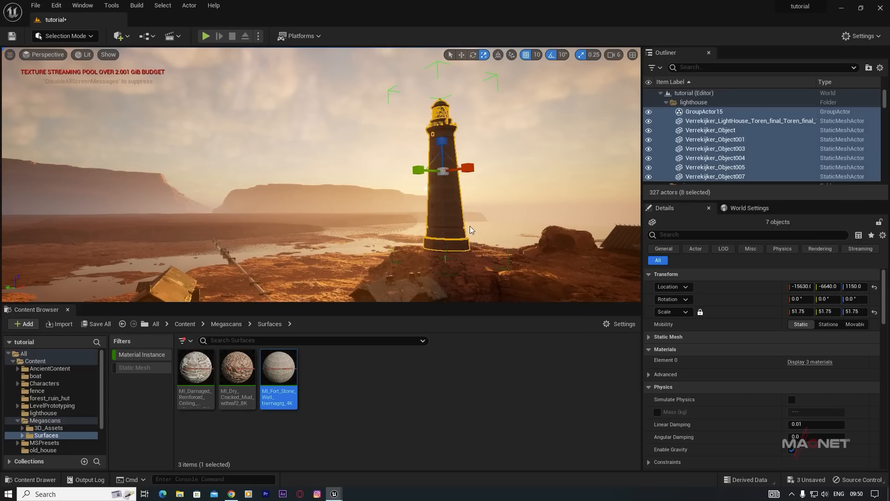
{"action": "left_click_drag", "start_coordinate": [444, 141], "coordinate": [440, 143]}
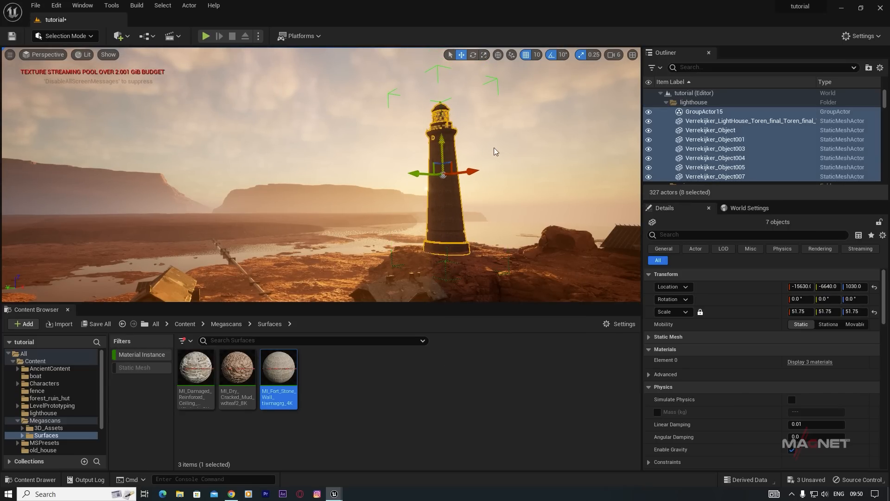
{"action": "left_click", "coordinate": [456, 133]}
- Duplicate the chain-link fence beside the old house and arrange the copies around the base of the lighthouse
{"action": "key", "text": "s"}
{"action": "right_click_drag", "start_coordinate": [415, 243], "coordinate": [408, 227]}
{"action": "key", "text": "w"}
{"action": "key", "text": "s"}
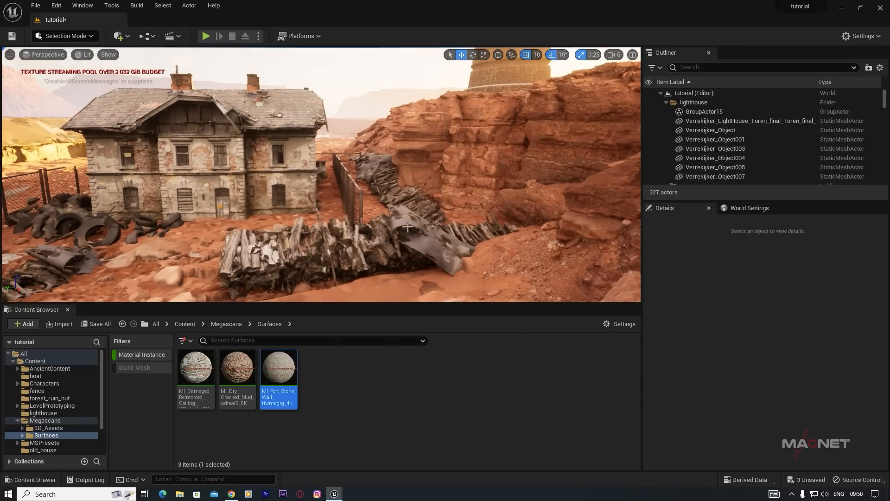
{"action": "left_click", "coordinate": [362, 196]}
{"action": "left_click_drag", "start_coordinate": [351, 175], "coordinate": [349, 61], "text": "alt"}
{"action": "left_click_drag", "start_coordinate": [324, 88], "coordinate": [601, 223]}
{"action": "scroll", "coordinate": [538, 89], "scroll_direction": "up", "scroll_amount": 5}
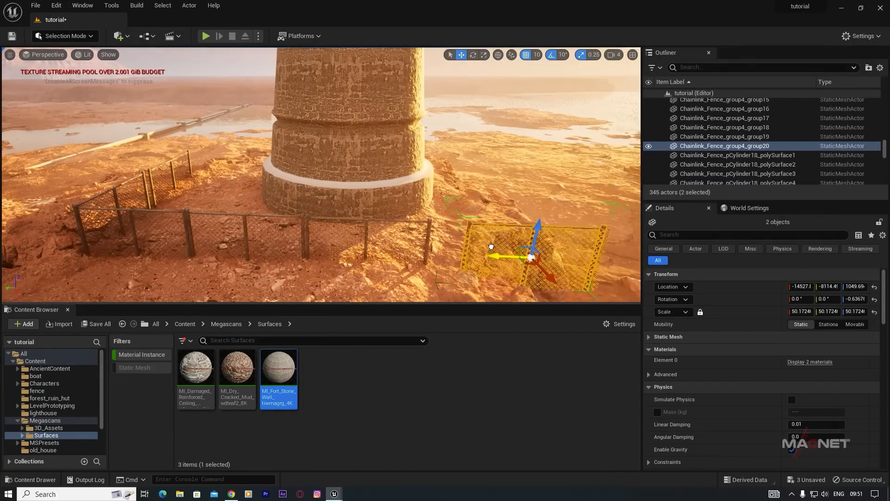
{"action": "right_click_drag", "start_coordinate": [338, 240], "coordinate": [74, 238]}
{"action": "right_click_drag", "start_coordinate": [321, 186], "coordinate": [143, 187]}
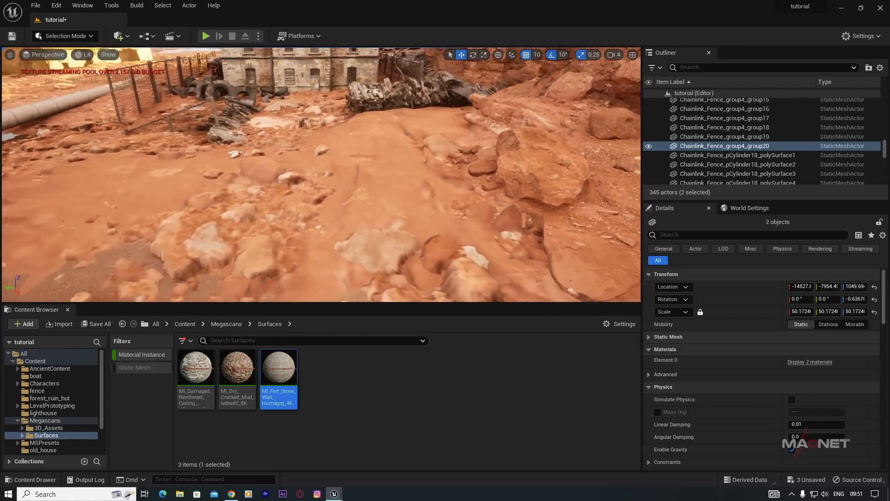
- Duplicate the large rock plateau, place the copy on the ground in front of the old house and clear the selection
{"action": "mouse_move", "coordinate": [426, 169]}
{"action": "right_mouse_down"}
{"action": "mouse_move", "coordinate": [352, 178]}
{"action": "mouse_move", "coordinate": [377, 185]}
{"action": "mouse_move", "coordinate": [426, 169]}
{"action": "right_mouse_up"}
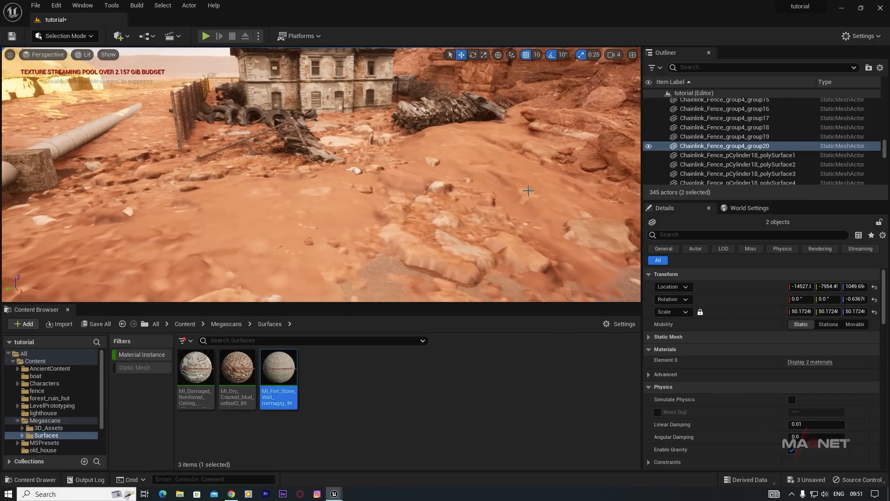
{"action": "right_click_drag", "start_coordinate": [376, 244], "coordinate": [445, 204]}
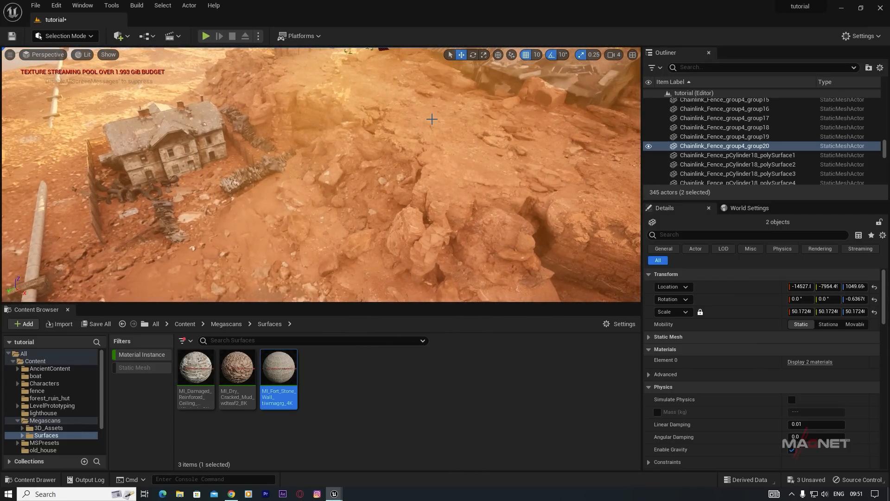
{"action": "left_click", "coordinate": [406, 136]}
{"action": "left_click_drag", "start_coordinate": [417, 177], "coordinate": [313, 212], "text": "alt"}
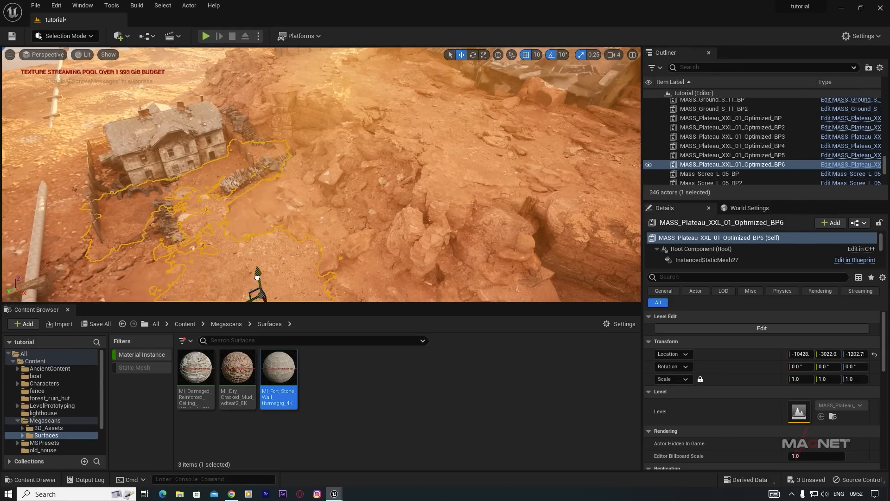
{"action": "right_click_drag", "start_coordinate": [272, 260], "coordinate": [244, 233]}
{"action": "key", "text": "w"}
{"action": "key", "text": "w"}
{"action": "key", "text": "w"}
{"action": "left_click", "coordinate": [417, 77]}
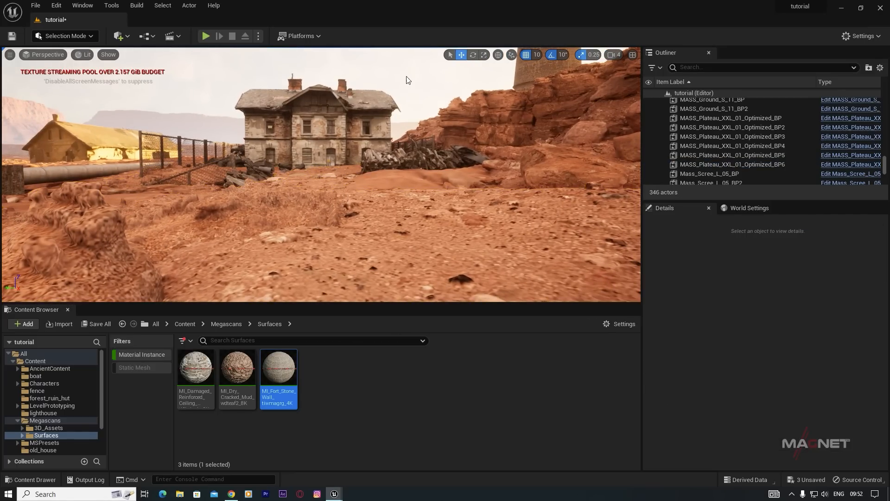
- Return to the project's root Content folder and remove the Material Instance filter
{"action": "key", "text": "s"}
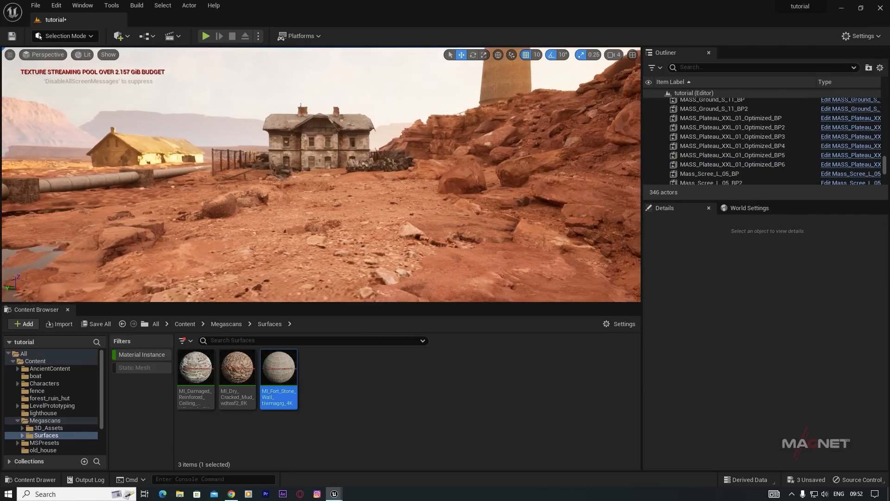
{"action": "right_click_drag", "start_coordinate": [321, 175], "coordinate": [371, 158]}
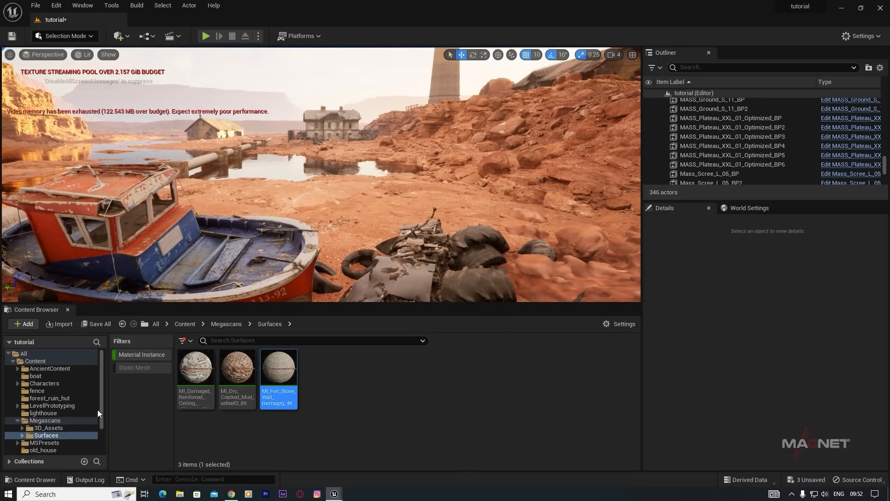
{"action": "left_click", "coordinate": [32, 362]}
{"action": "left_click", "coordinate": [131, 355]}
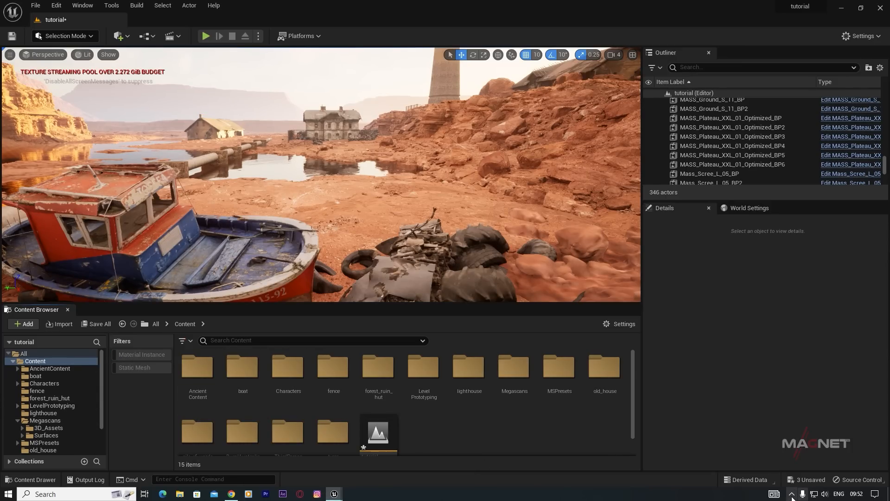
- Switch to the Epic Games Launcher and open Construction Site VOL. 1 - Supply and Material Props from the library vault
{"action": "left_click", "coordinate": [792, 458]}
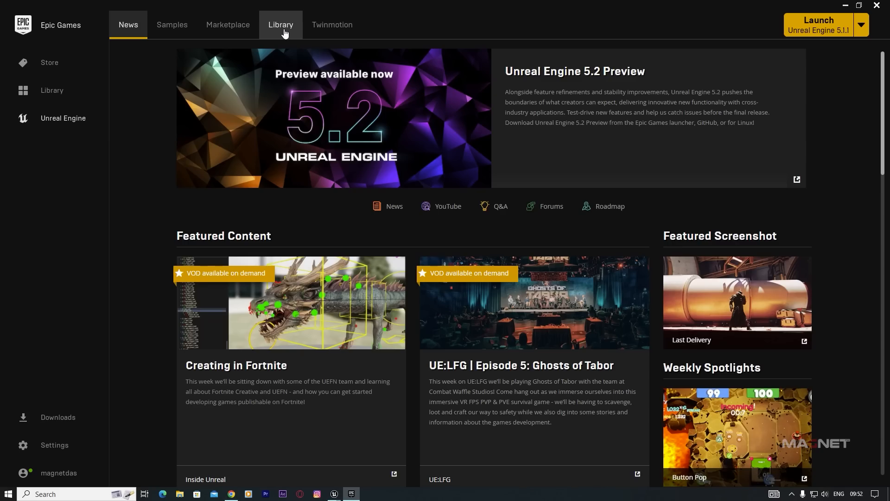
{"action": "left_click", "coordinate": [283, 30]}
{"action": "scroll", "coordinate": [544, 449], "scroll_direction": "down", "scroll_amount": 3}
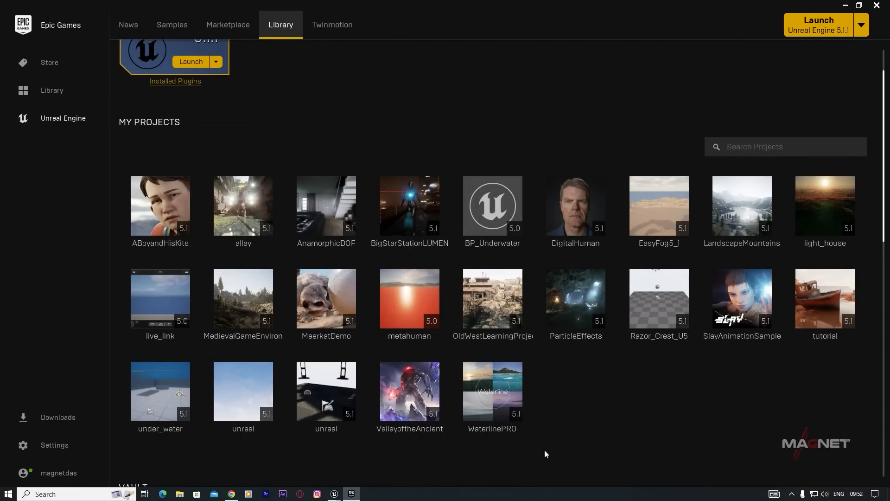
{"action": "scroll", "coordinate": [544, 419], "scroll_direction": "down", "scroll_amount": 5}
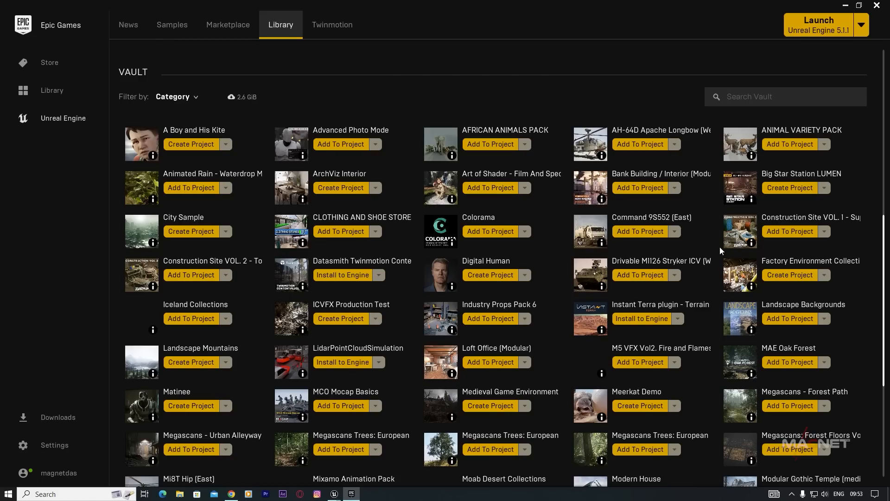
{"action": "left_click", "coordinate": [813, 222]}
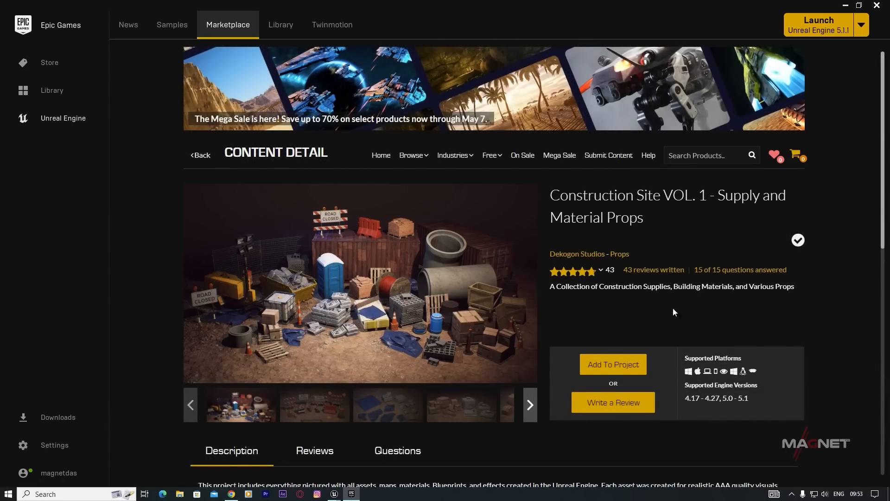
- Add the Construction Site VOL. 1 asset pack to the tutorial project
{"action": "left_click", "coordinate": [615, 365]}
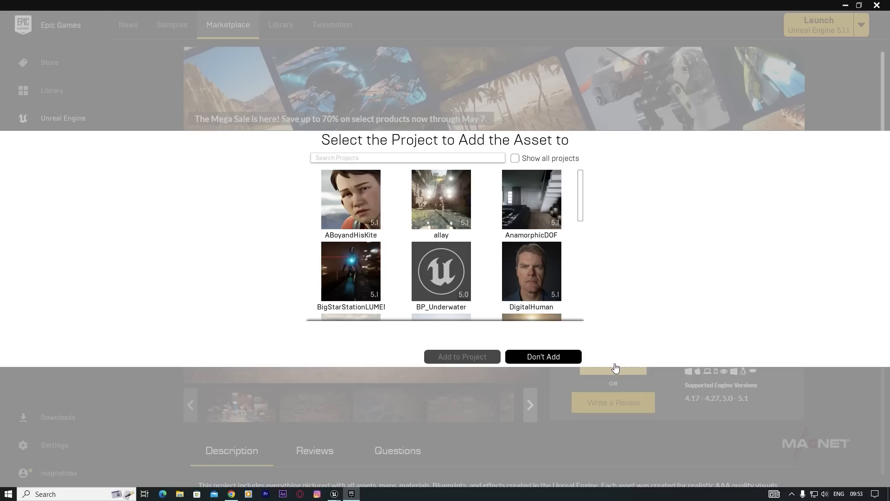
{"action": "scroll", "coordinate": [489, 250], "scroll_direction": "down", "scroll_amount": 5}
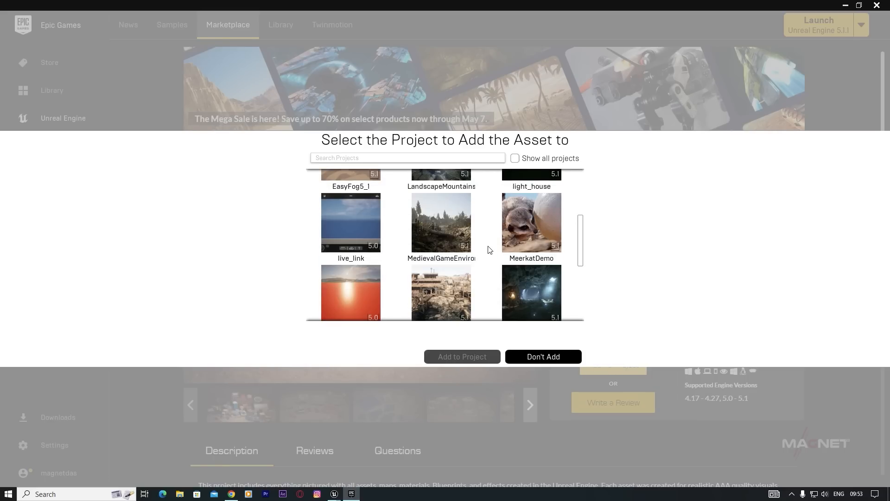
{"action": "scroll", "coordinate": [490, 250], "scroll_direction": "up", "scroll_amount": 1}
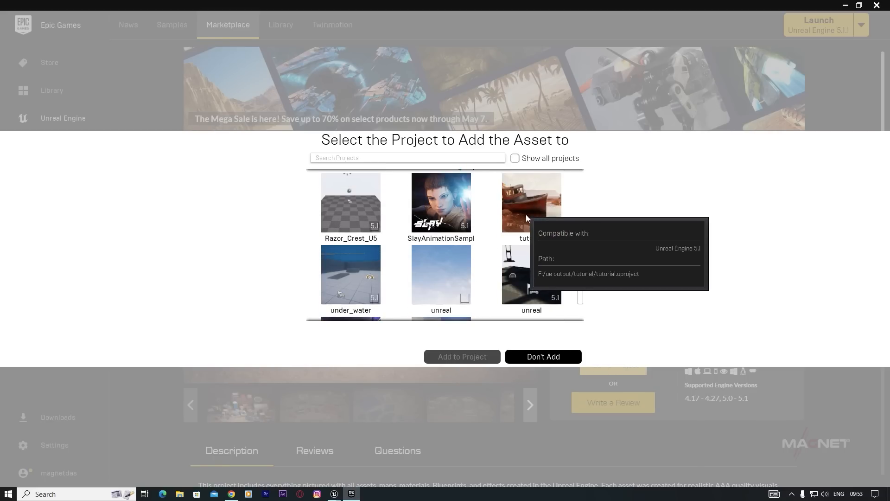
{"action": "left_click", "coordinate": [535, 201]}
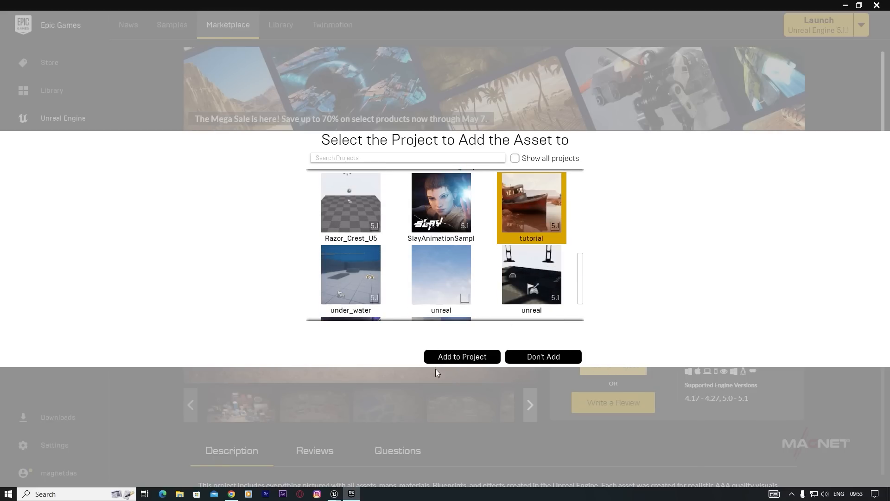
{"action": "left_click", "coordinate": [466, 358]}
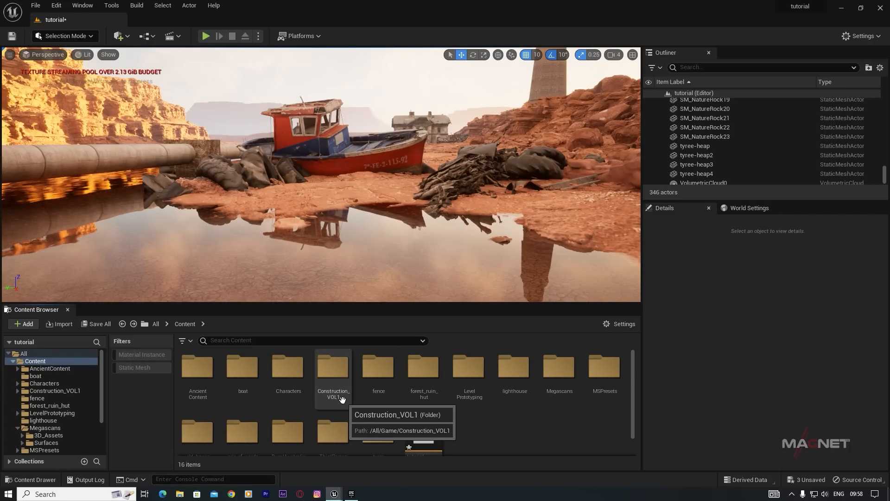
- In the Construction_VOL1 folder, show only static meshes and place SM_Tarp_03 on the shore beside the pipe
{"action": "double_click", "coordinate": [341, 398]}
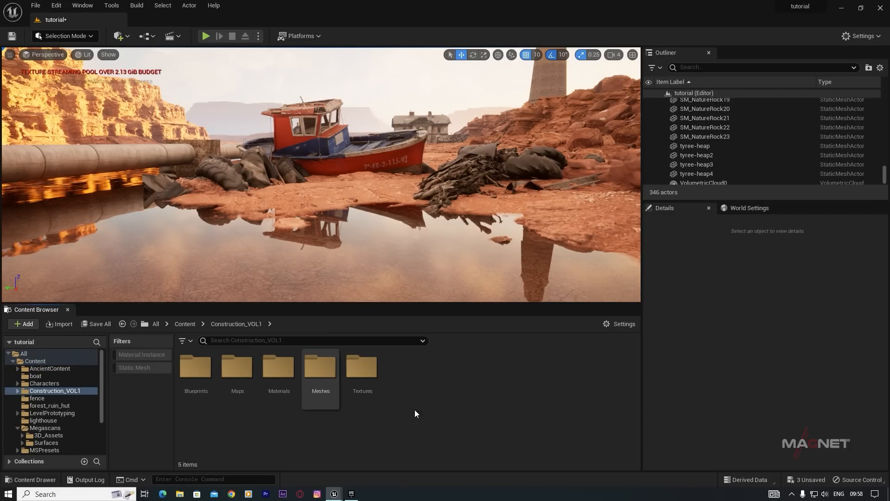
{"action": "left_click", "coordinate": [130, 366]}
{"action": "scroll", "coordinate": [377, 375], "scroll_direction": "down", "scroll_amount": 10}
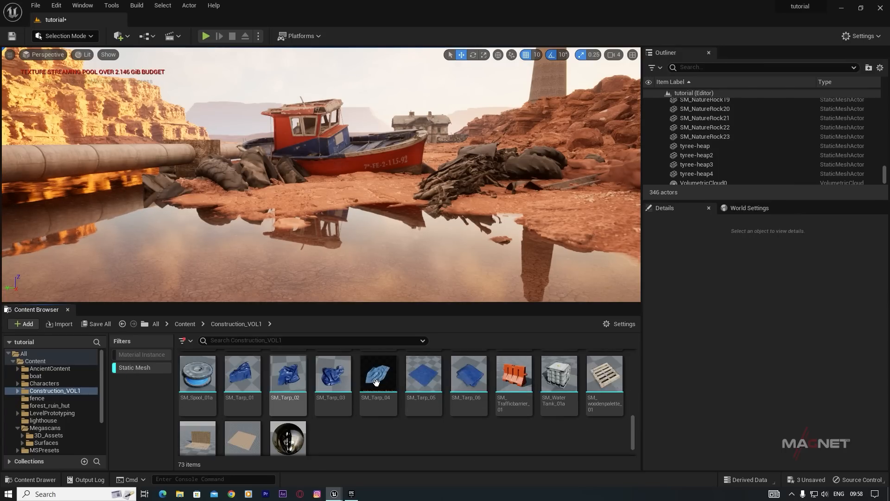
{"action": "left_click_drag", "start_coordinate": [333, 373], "coordinate": [194, 215]}
- Scale the tarp uniformly to 2.25 and turn off position grid snapping
{"action": "right_click_drag", "start_coordinate": [305, 243], "coordinate": [267, 261]}
{"action": "key", "text": "w"}
{"action": "key", "text": "e"}
{"action": "key", "text": "r"}
{"action": "left_click_drag", "start_coordinate": [311, 220], "coordinate": [310, 190]}
{"action": "key", "text": "w"}
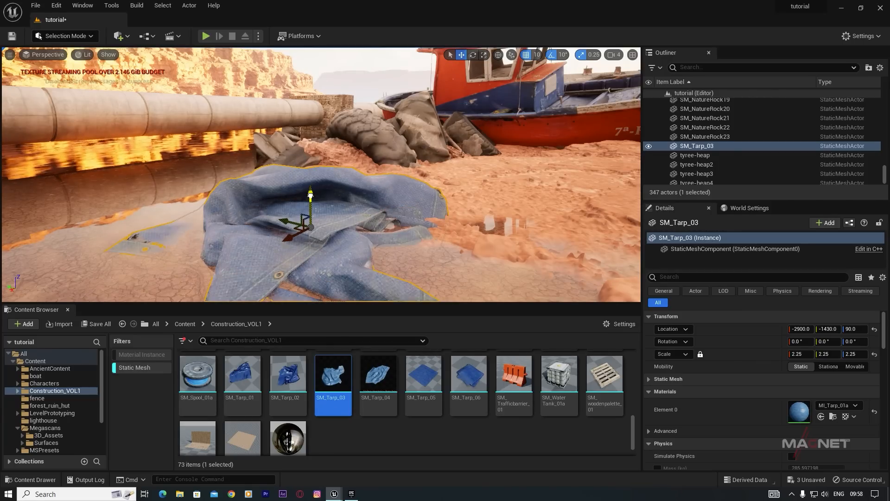
{"action": "left_click", "coordinate": [526, 54]}
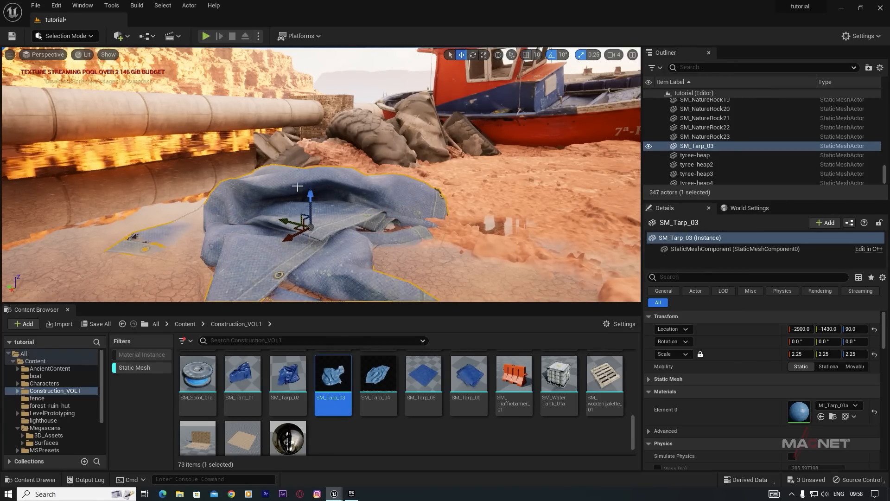
- Adjust the first tarp's height slightly and place SM_Tarp_02 at a uniform scale of 2.75 on the shore in front of the boat
{"action": "left_click_drag", "start_coordinate": [309, 199], "coordinate": [310, 194]}
{"action": "right_click_drag", "start_coordinate": [436, 227], "coordinate": [439, 234]}
{"action": "key", "text": "s"}
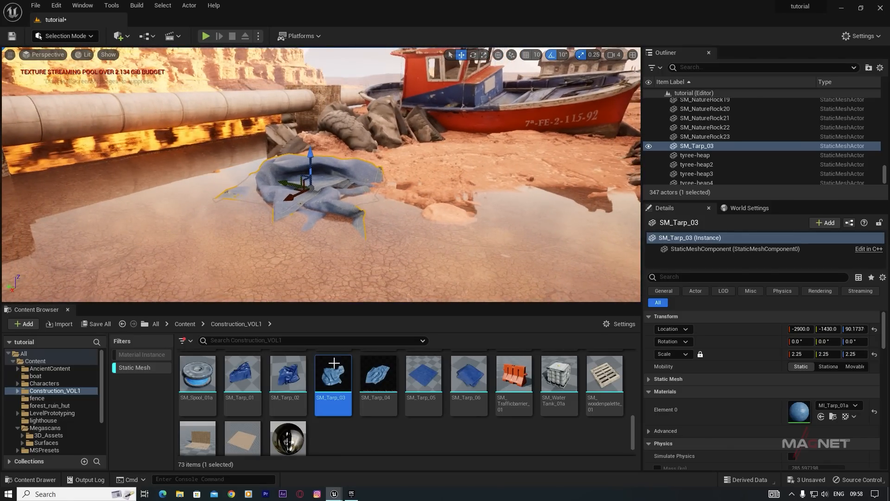
{"action": "left_click_drag", "start_coordinate": [286, 376], "coordinate": [444, 126]}
{"action": "right_click_drag", "start_coordinate": [449, 175], "coordinate": [501, 176]}
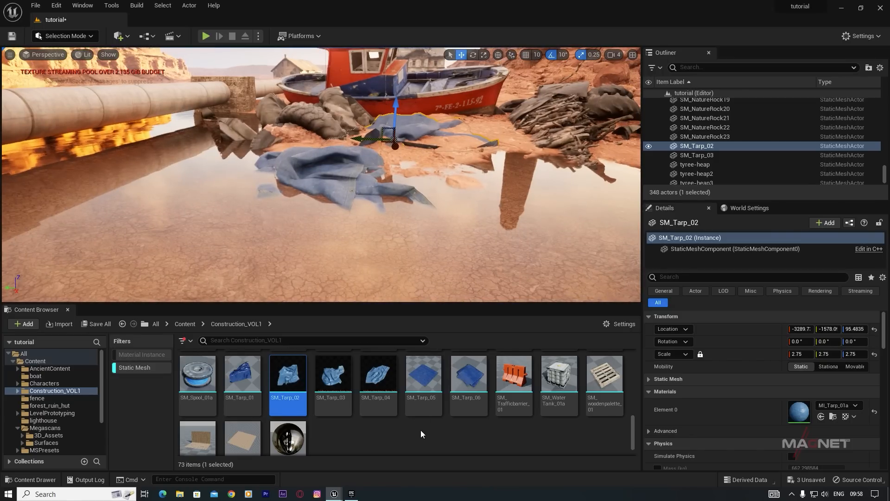
- Place the SM_Boxes_02a cardboard boxes on the shore beside the debris heap near the boat's bow
{"action": "scroll", "coordinate": [435, 424], "scroll_direction": "up", "scroll_amount": 3}
{"action": "scroll", "coordinate": [445, 423], "scroll_direction": "up", "scroll_amount": 5}
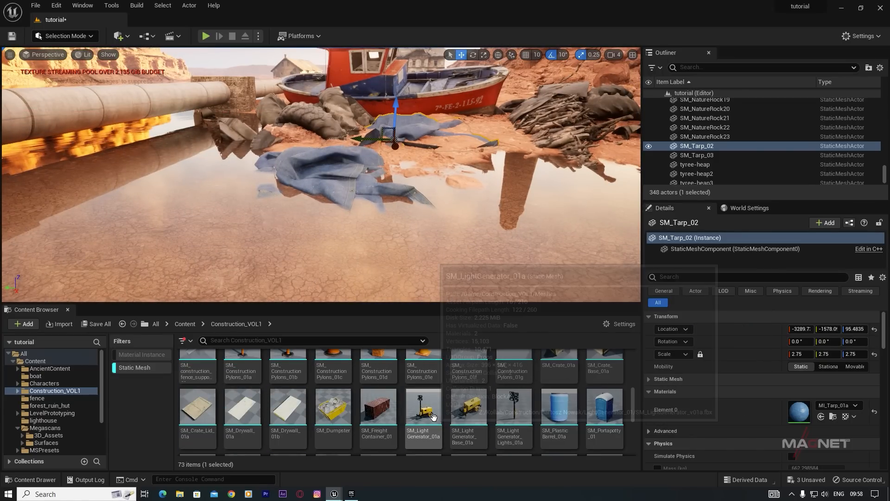
{"action": "scroll", "coordinate": [526, 410], "scroll_direction": "up", "scroll_amount": 3}
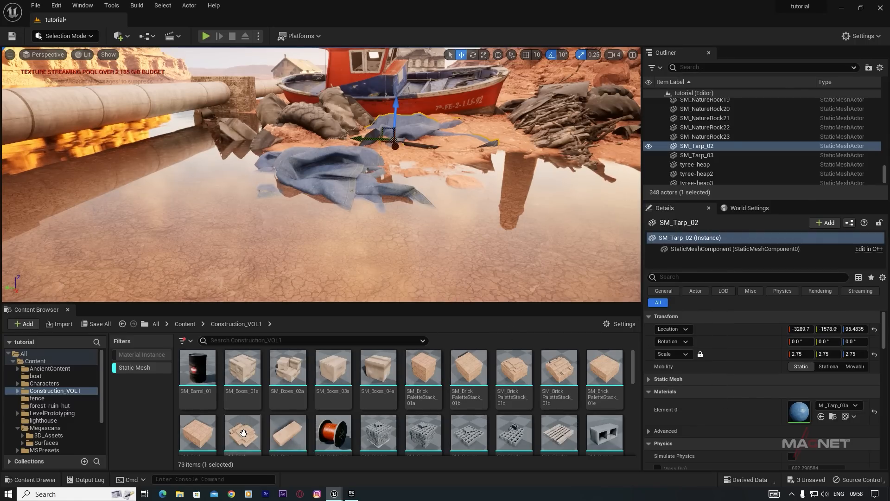
{"action": "left_click_drag", "start_coordinate": [280, 361], "coordinate": [493, 102]}
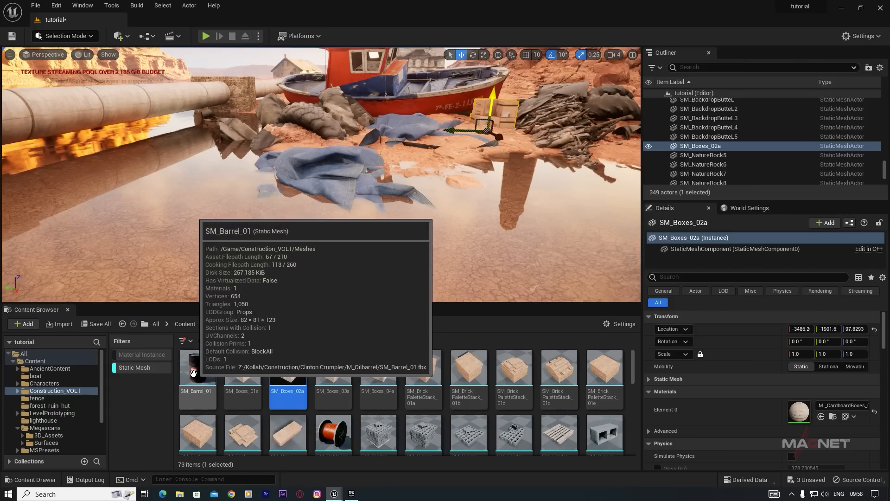
- Place SM_Barrel_01 at the first tarp on the shore and tilt it -20° about X
{"action": "left_click_drag", "start_coordinate": [197, 373], "coordinate": [334, 158]}
{"action": "key", "text": "e"}
{"action": "right_click_drag", "start_coordinate": [334, 157], "coordinate": [336, 126]}
{"action": "key", "text": "w"}
{"action": "right_click_drag", "start_coordinate": [320, 174], "coordinate": [301, 232]}
{"action": "key", "text": "w"}
{"action": "key", "text": "s"}
- Place SM_Tarp_01 on the boat's deck and tilt it to follow the deck's slope
{"action": "scroll", "coordinate": [393, 418], "scroll_direction": "down", "scroll_amount": 5}
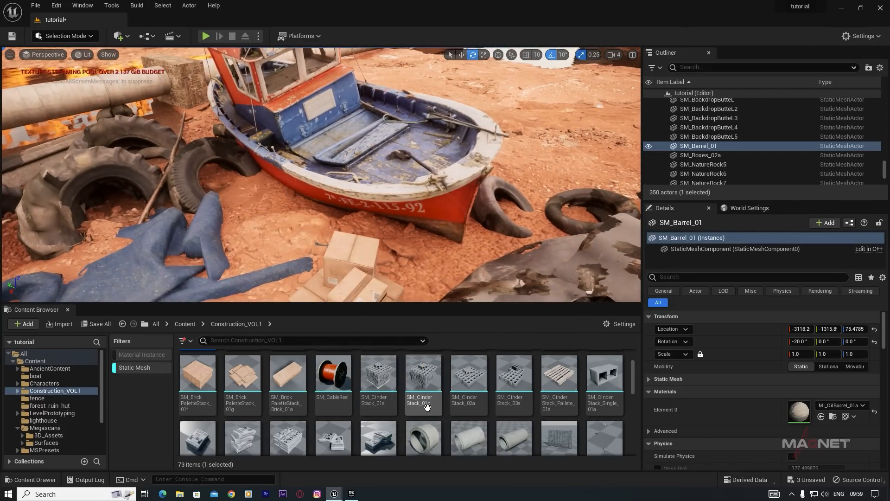
{"action": "scroll", "coordinate": [308, 424], "scroll_direction": "down", "scroll_amount": 5}
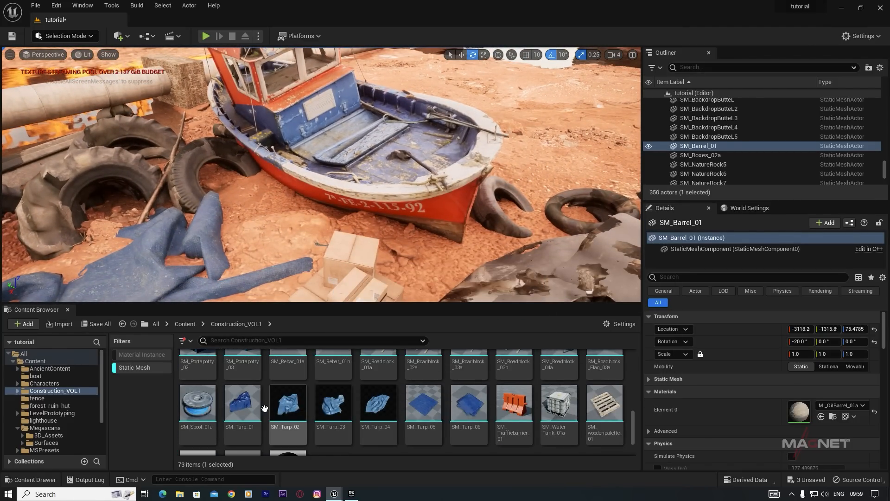
{"action": "left_click_drag", "start_coordinate": [242, 405], "coordinate": [368, 136]}
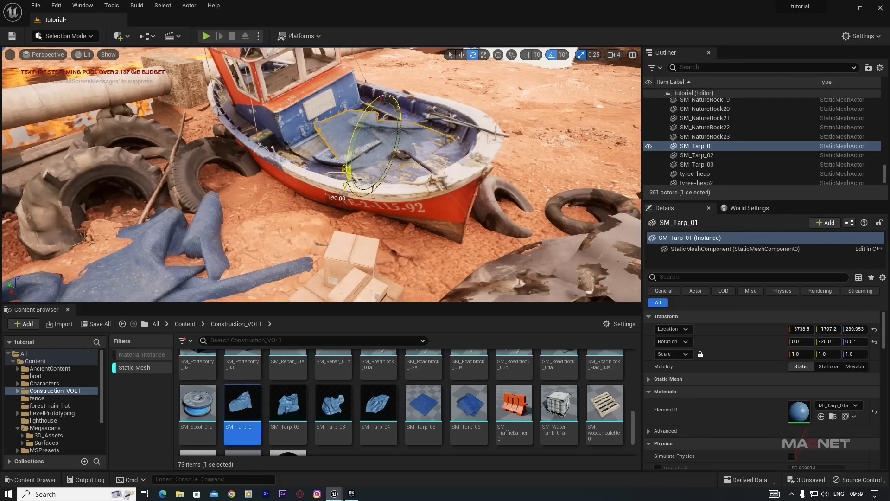
{"action": "mouse_move", "coordinate": [421, 139]}
{"action": "left_mouse_down"}
{"action": "mouse_move", "coordinate": [413, 114]}
{"action": "mouse_move", "coordinate": [420, 134]}
{"action": "left_mouse_up"}
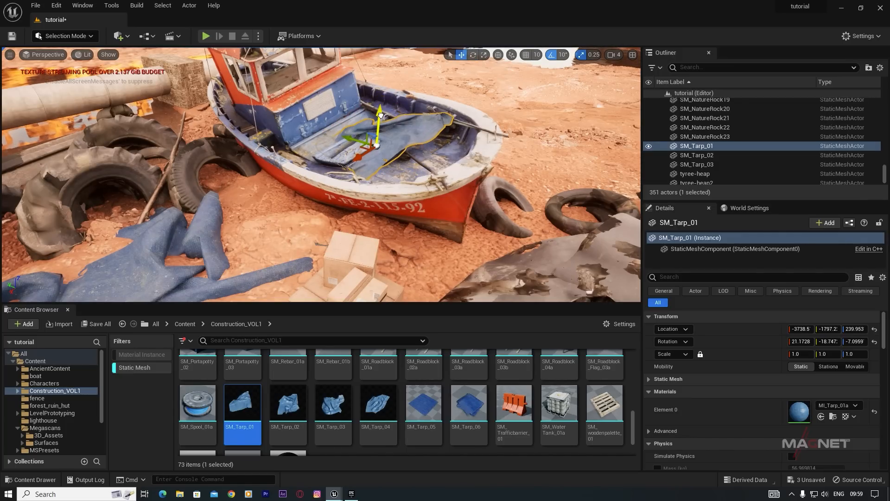
- Lower the deck tarp to a Z location of about 234.7 and rotate it -10° to settle it onto the deck
{"action": "left_click_drag", "start_coordinate": [379, 101], "coordinate": [378, 119]}
{"action": "right_click_drag", "start_coordinate": [426, 206], "coordinate": [460, 173]}
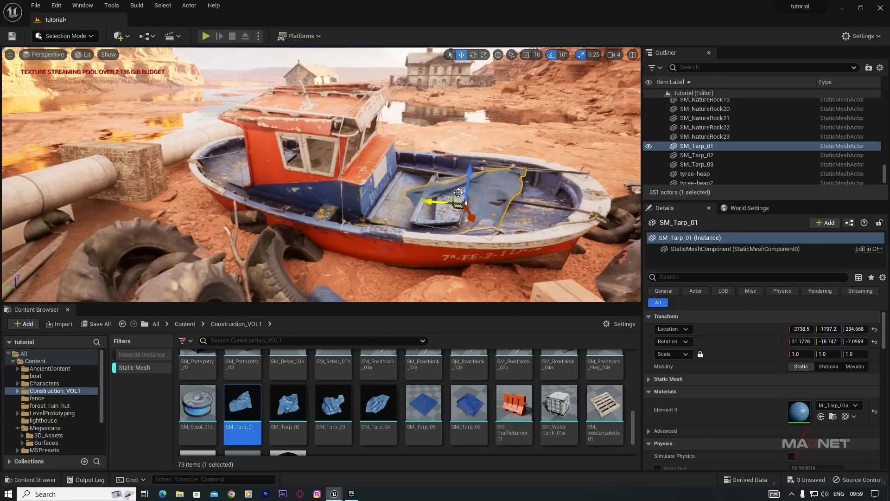
{"action": "left_click_drag", "start_coordinate": [439, 167], "coordinate": [441, 178]}
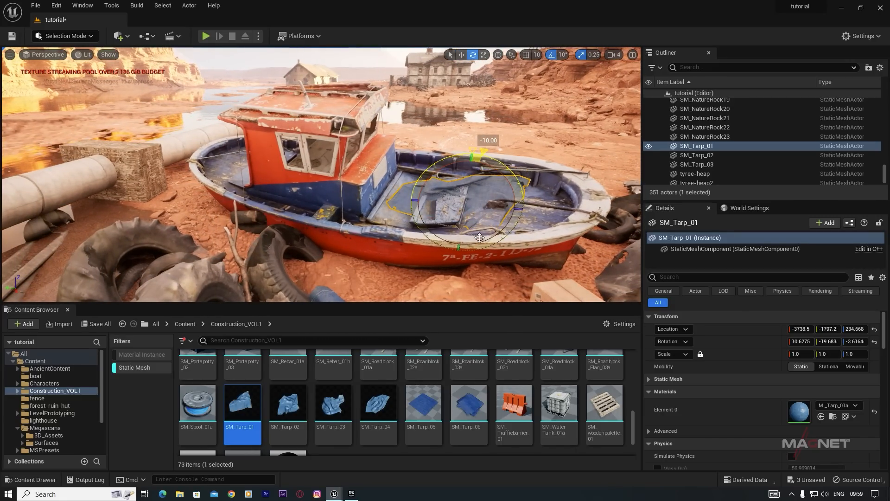
{"action": "right_click_drag", "start_coordinate": [477, 229], "coordinate": [491, 204]}
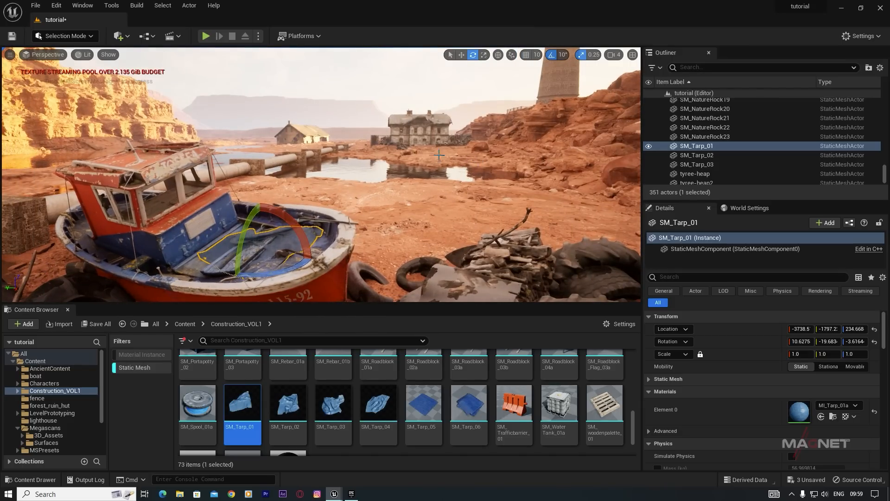
- Focus on the old house and place two tarps, one SM_Tarp_03 scaled to 3.75 by the wood debris and another along the fence
{"action": "left_click", "coordinate": [428, 132]}
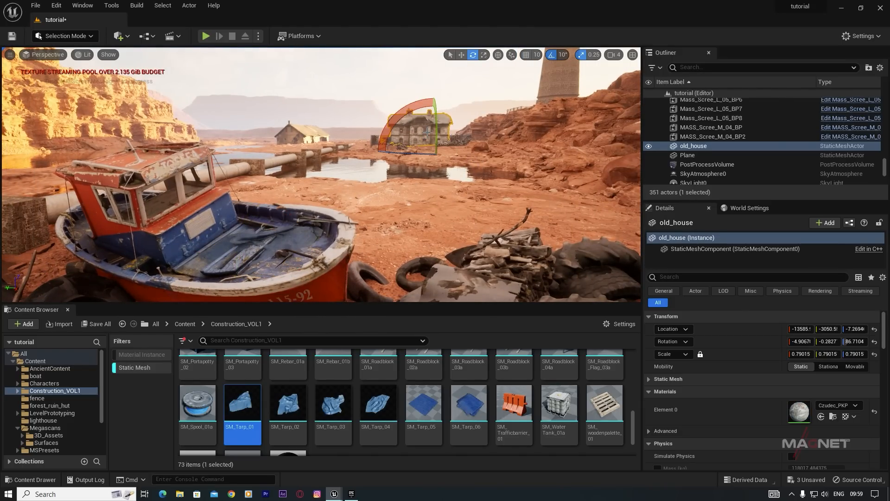
{"action": "key", "text": "f"}
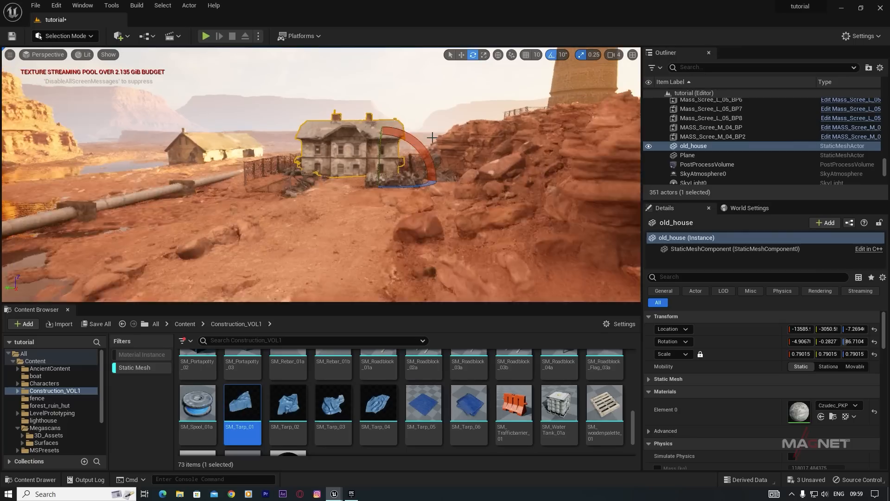
{"action": "right_click_drag", "start_coordinate": [432, 137], "coordinate": [420, 162]}
{"action": "left_click_drag", "start_coordinate": [333, 403], "coordinate": [368, 189]}
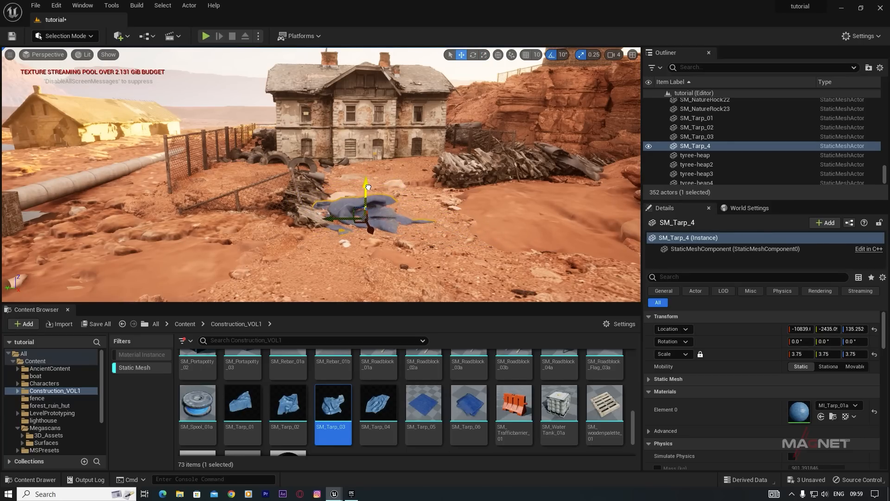
{"action": "left_click_drag", "start_coordinate": [350, 412], "coordinate": [246, 181]}
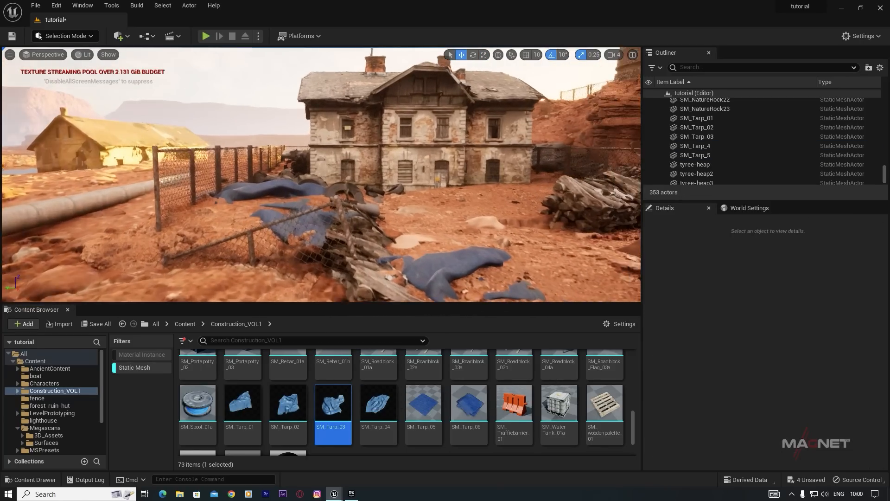
{"action": "right_click_drag", "start_coordinate": [246, 181], "coordinate": [327, 180]}
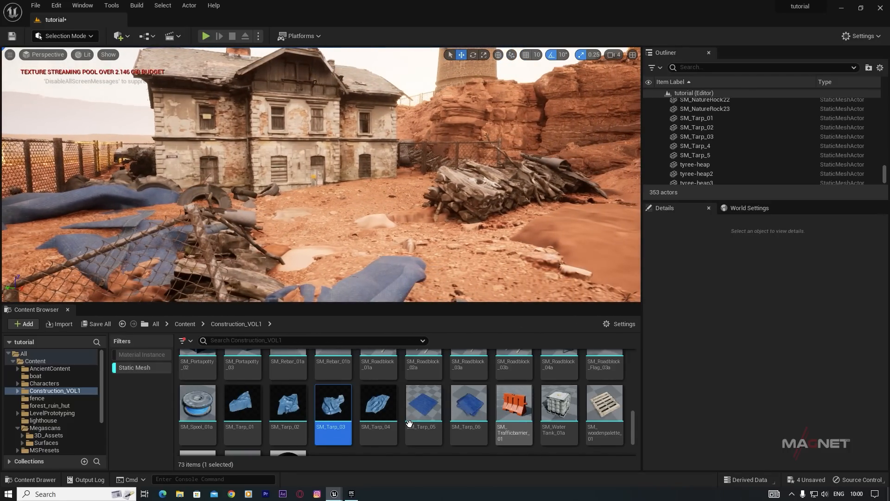
- Place SM_WaterTank_01a and SM_PlasticBarrel_01a on the ground in front of the old house
{"action": "left_click_drag", "start_coordinate": [555, 410], "coordinate": [360, 185]}
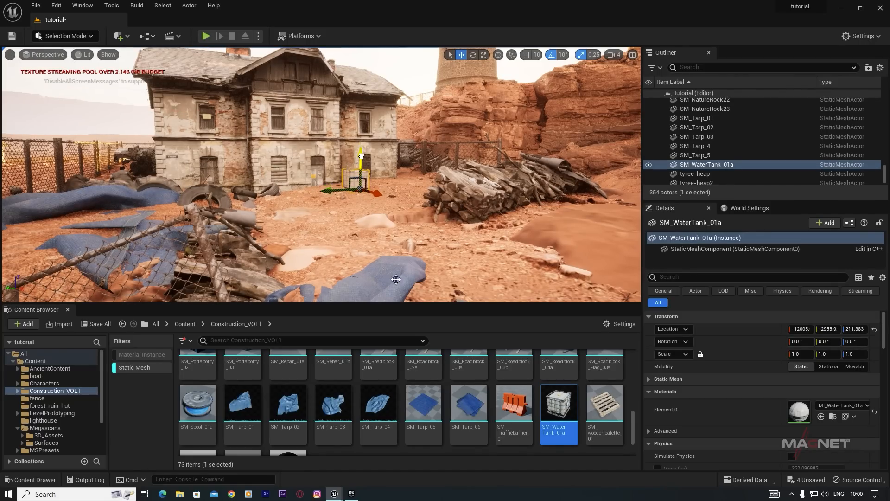
{"action": "scroll", "coordinate": [462, 383], "scroll_direction": "up", "scroll_amount": 5}
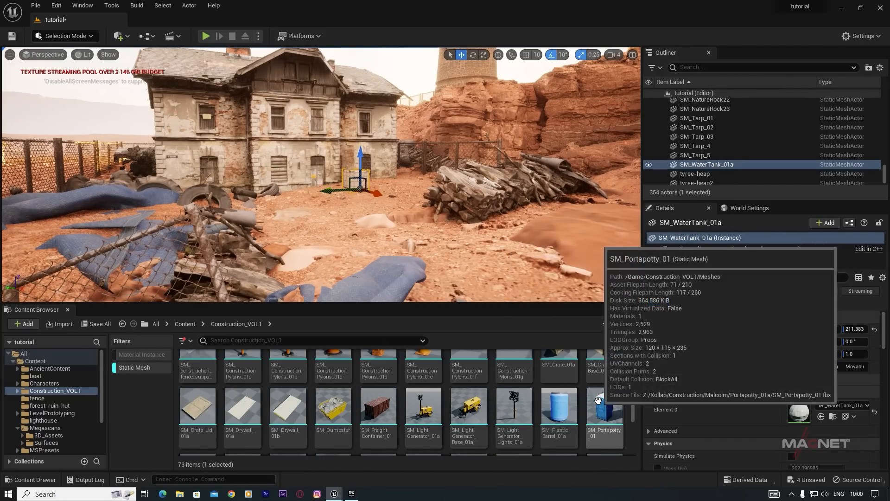
{"action": "scroll", "coordinate": [566, 448], "scroll_direction": "up", "scroll_amount": 2}
{"action": "left_click_drag", "start_coordinate": [567, 448], "coordinate": [381, 181]}
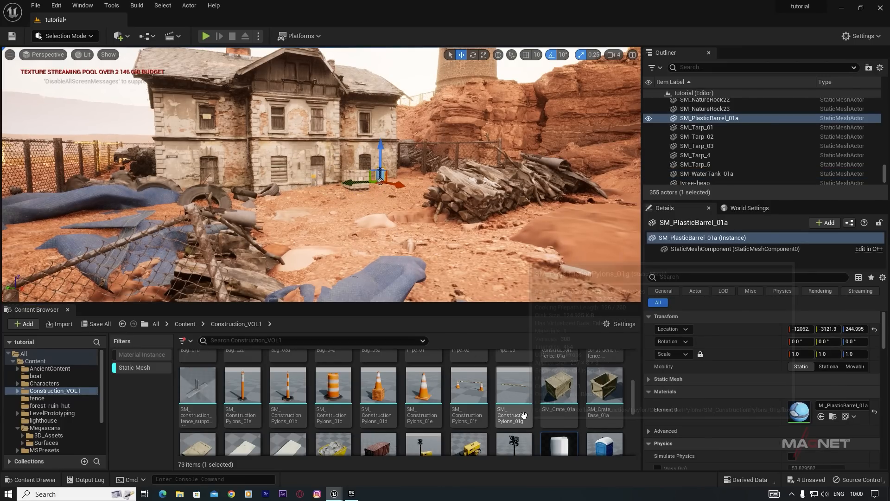
- Place SM_Crate_Base_01a beside the plastic barrel and SM_Crate_01a in front of it near the log pile
{"action": "scroll", "coordinate": [555, 440], "scroll_direction": "up", "scroll_amount": 1}
{"action": "left_click_drag", "start_coordinate": [603, 440], "coordinate": [408, 181]}
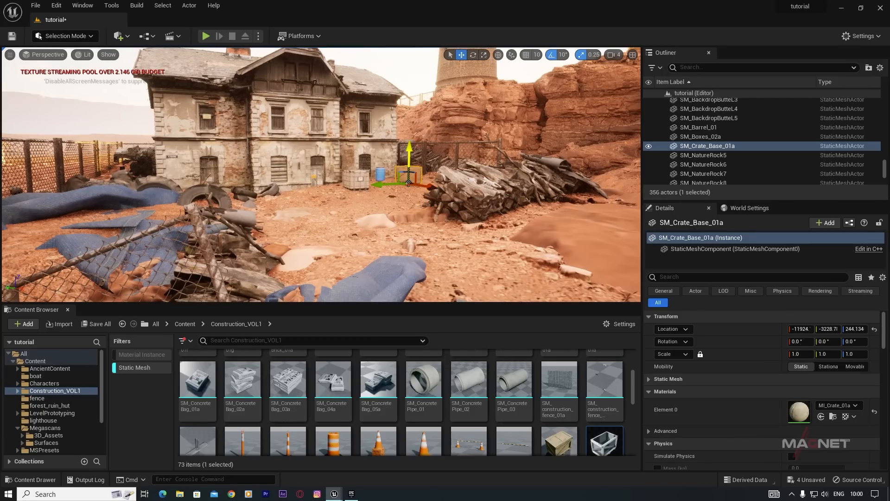
{"action": "left_click_drag", "start_coordinate": [559, 441], "coordinate": [400, 204]}
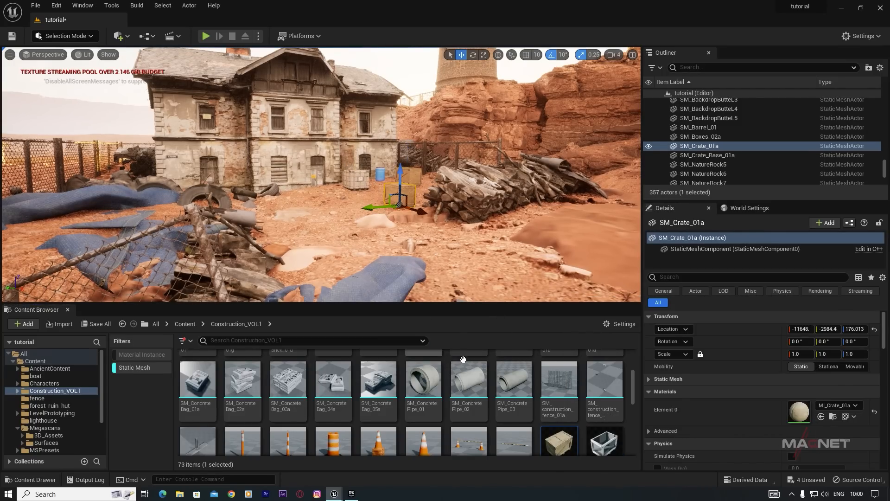
- Turn the closed crate about its vertical axis and rotate the open crate base -20° about Z
{"action": "right_click_drag", "start_coordinate": [396, 196], "coordinate": [397, 196]}
{"action": "key", "text": "e"}
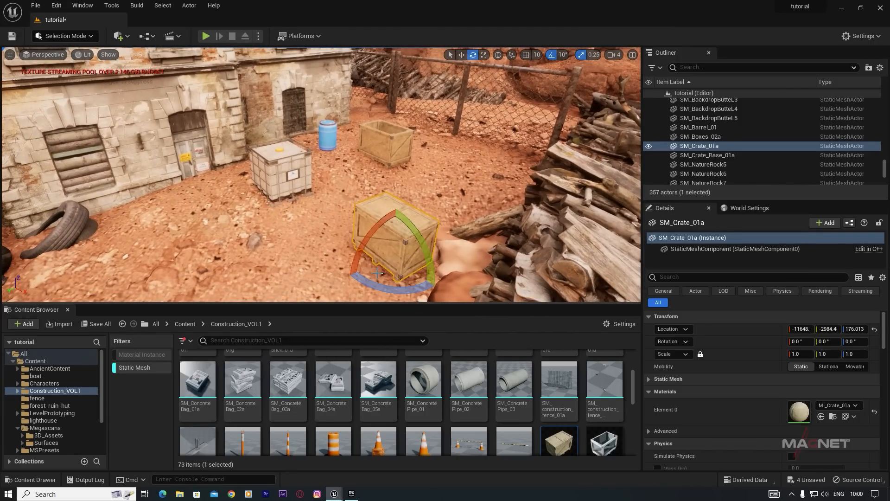
{"action": "left_click_drag", "start_coordinate": [371, 282], "coordinate": [431, 179]}
{"action": "left_click", "coordinate": [385, 143]}
{"action": "left_click_drag", "start_coordinate": [357, 136], "coordinate": [328, 142]}
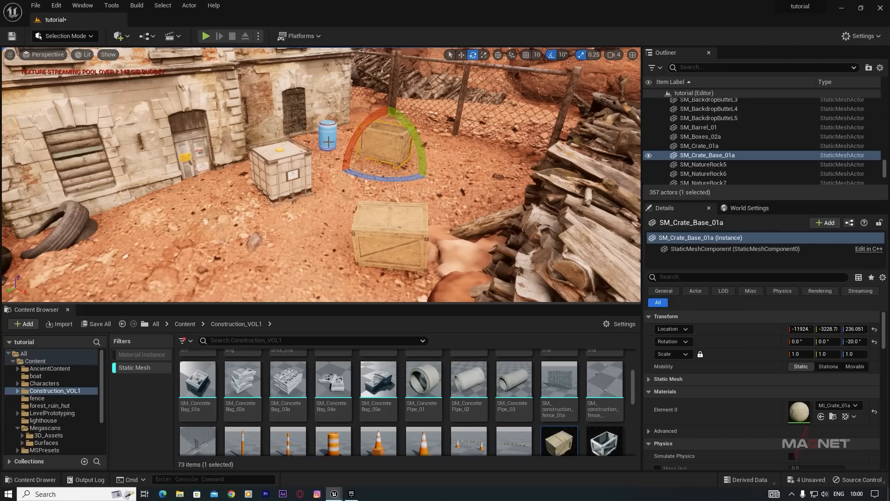
- Move the water tank back toward the house wall, to an X location of about -12105
{"action": "left_click", "coordinate": [292, 166]}
{"action": "key", "text": "w"}
{"action": "left_click_drag", "start_coordinate": [308, 190], "coordinate": [288, 180]}
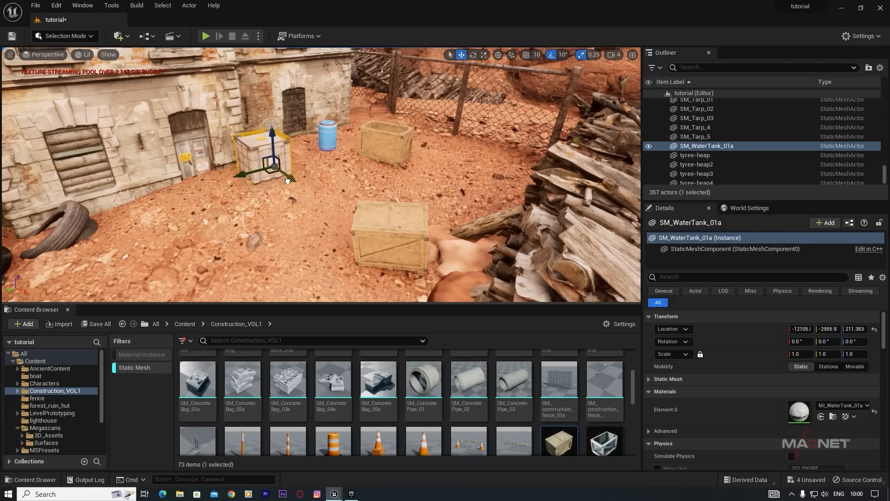
- Place another SM_Boxes_02a stack beside the tire in front of the old house
{"action": "scroll", "coordinate": [394, 433], "scroll_direction": "up", "scroll_amount": 2}
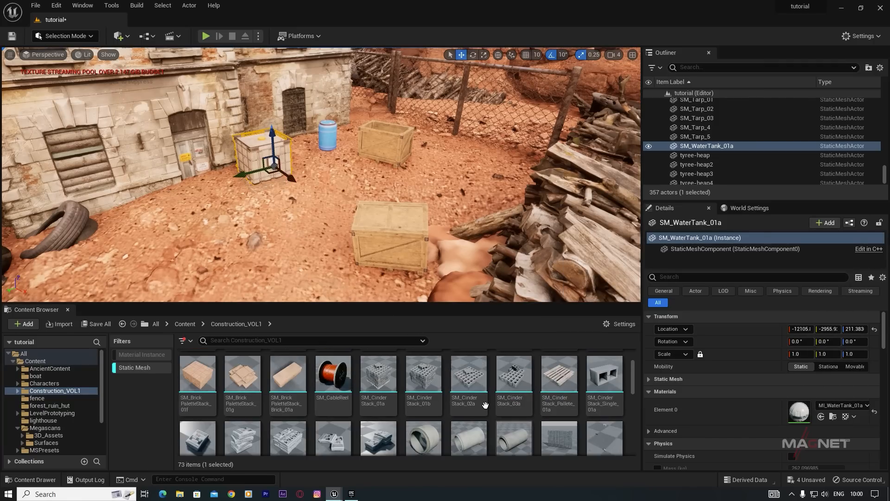
{"action": "scroll", "coordinate": [261, 403], "scroll_direction": "up", "scroll_amount": 2}
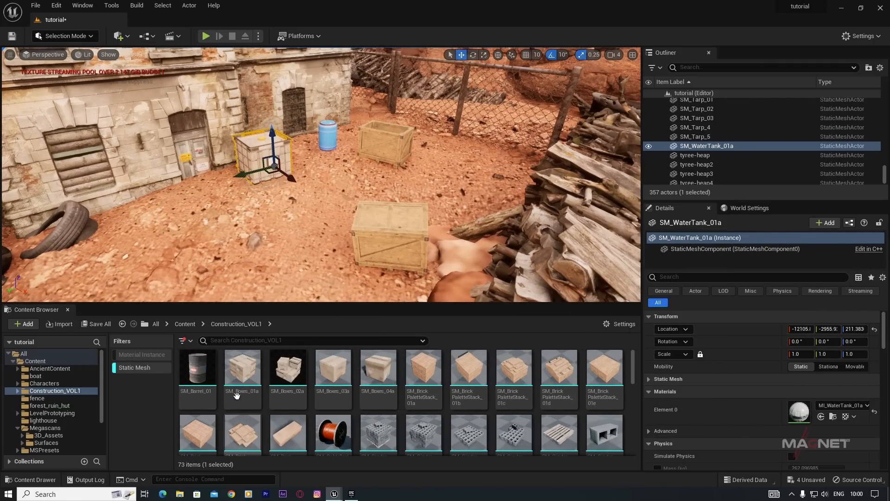
{"action": "left_click_drag", "start_coordinate": [302, 380], "coordinate": [131, 222]}
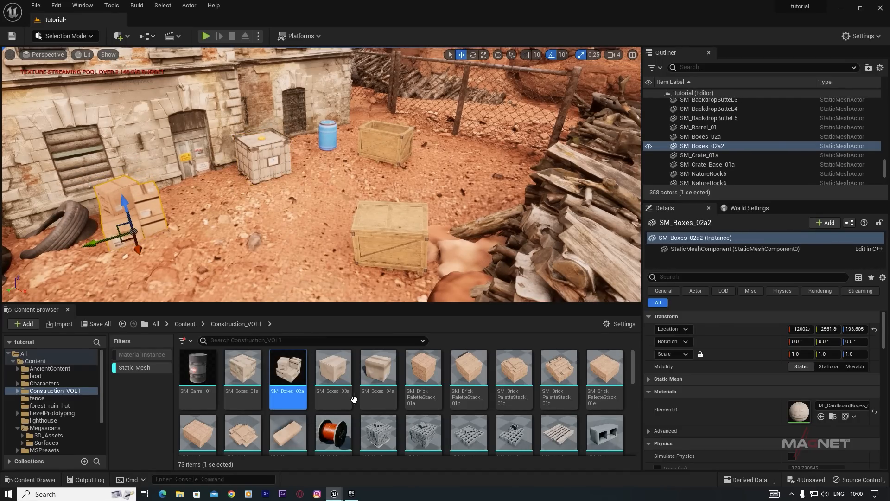
- Place SM_Tarp_03 on the old house's roof, rotated -20° about Y and scaled uniformly to 4.75
{"action": "scroll", "coordinate": [353, 399], "scroll_direction": "down", "scroll_amount": 10}
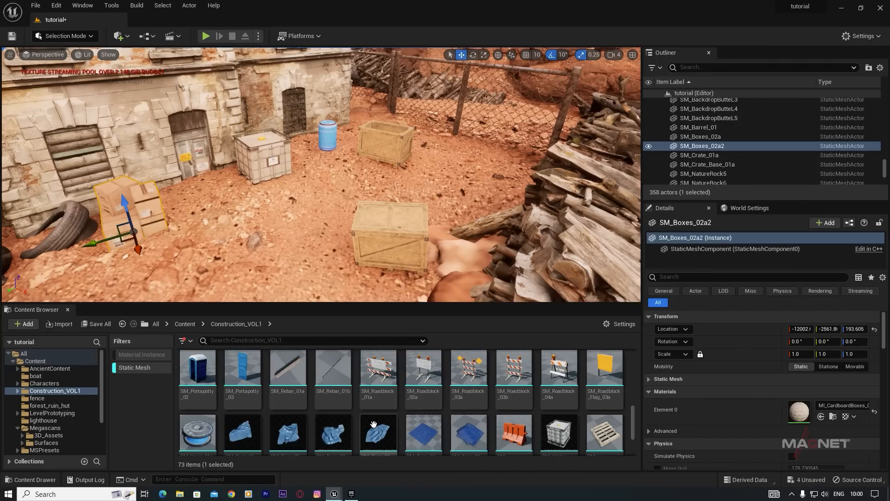
{"action": "scroll", "coordinate": [357, 422], "scroll_direction": "down", "scroll_amount": 3}
{"action": "right_click_drag", "start_coordinate": [301, 220], "coordinate": [272, 193]}
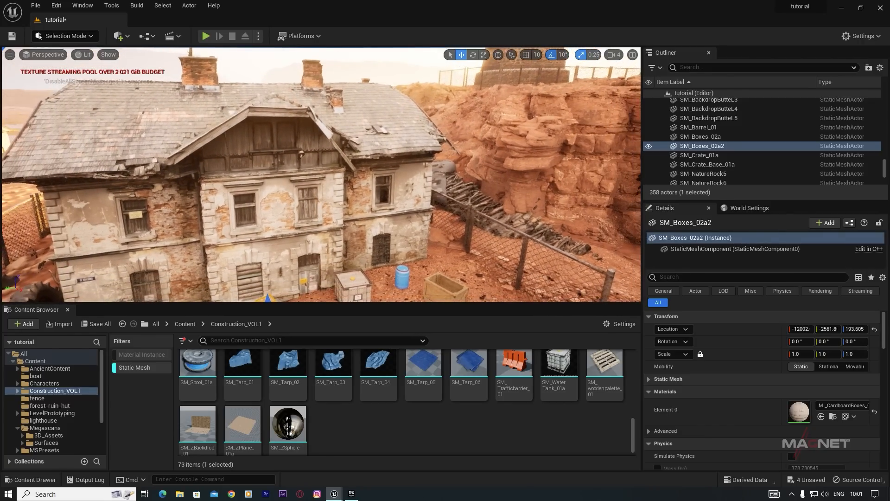
{"action": "left_click", "coordinate": [333, 366]}
{"action": "key", "text": "e"}
{"action": "left_click_drag", "start_coordinate": [135, 170], "coordinate": [180, 187]}
{"action": "key", "text": "r"}
{"action": "left_click_drag", "start_coordinate": [101, 97], "coordinate": [107, 132]}
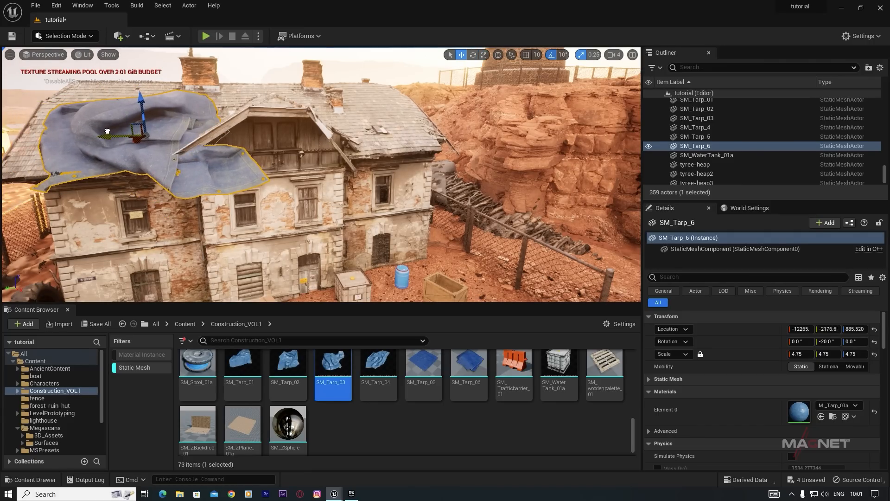
- Shift the roof tarp back into the roof slope, to about X -12393 and Y -2068, and deselect it
{"action": "right_click_drag", "start_coordinate": [206, 170], "coordinate": [285, 216]}
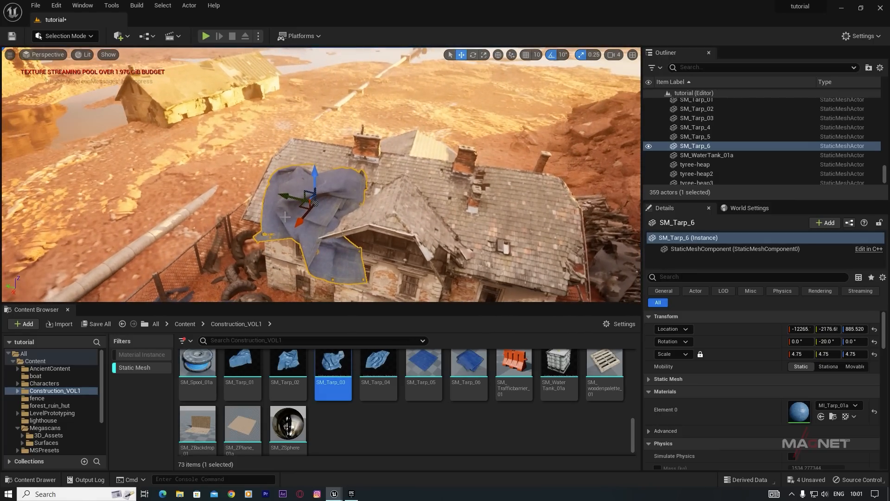
{"action": "left_click_drag", "start_coordinate": [299, 224], "coordinate": [276, 176]}
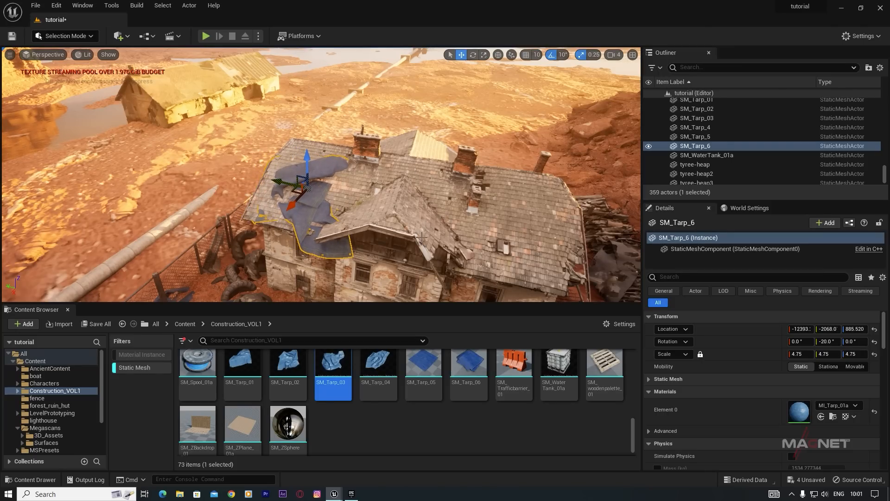
{"action": "right_click_drag", "start_coordinate": [417, 242], "coordinate": [427, 199]}
{"action": "key", "text": "q"}
{"action": "key", "text": "Escape"}
{"action": "key", "text": "s"}
{"action": "key", "text": "q"}
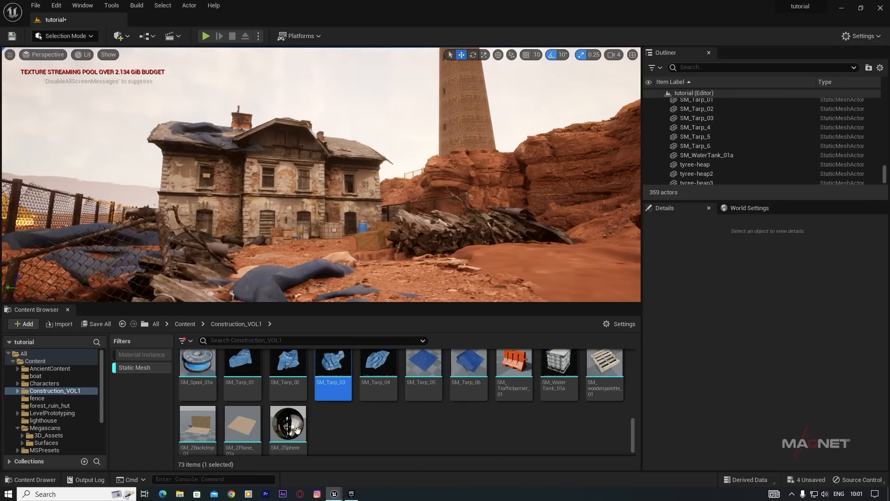
{"action": "scroll", "coordinate": [324, 418], "scroll_direction": "up", "scroll_amount": 8}
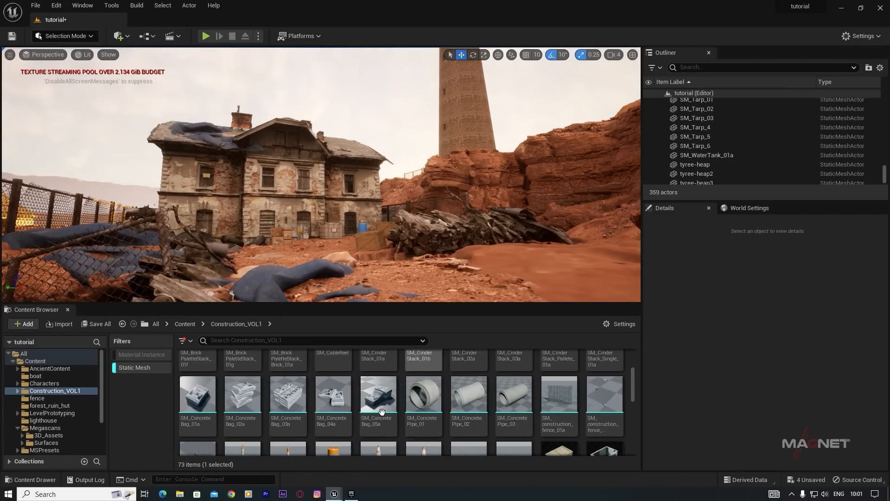
- Open the RuralAustralia folder in the project content and filter its contents to static meshes only
{"action": "scroll", "coordinate": [415, 412], "scroll_direction": "up", "scroll_amount": 3}
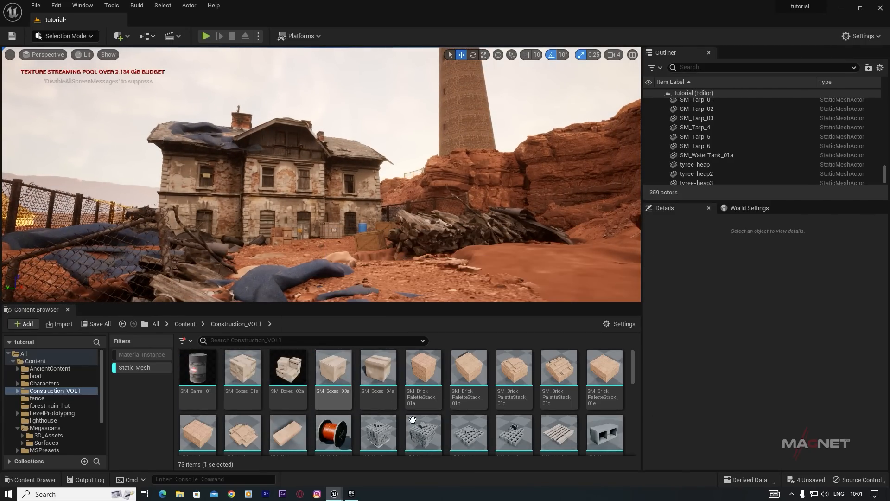
{"action": "right_click_drag", "start_coordinate": [347, 230], "coordinate": [807, 241]}
{"action": "key", "text": "w"}
{"action": "key", "text": "a"}
{"action": "right_click_drag", "start_coordinate": [297, 332], "coordinate": [314, 313]}
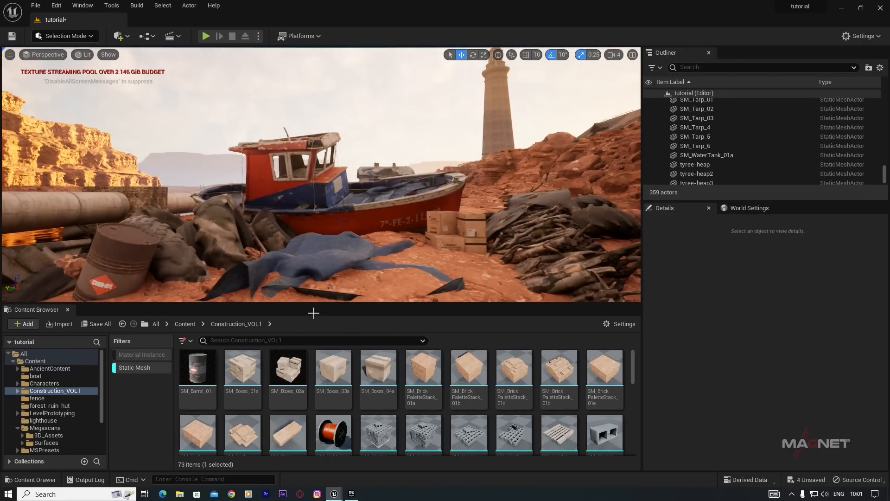
{"action": "left_click", "coordinate": [13, 361]}
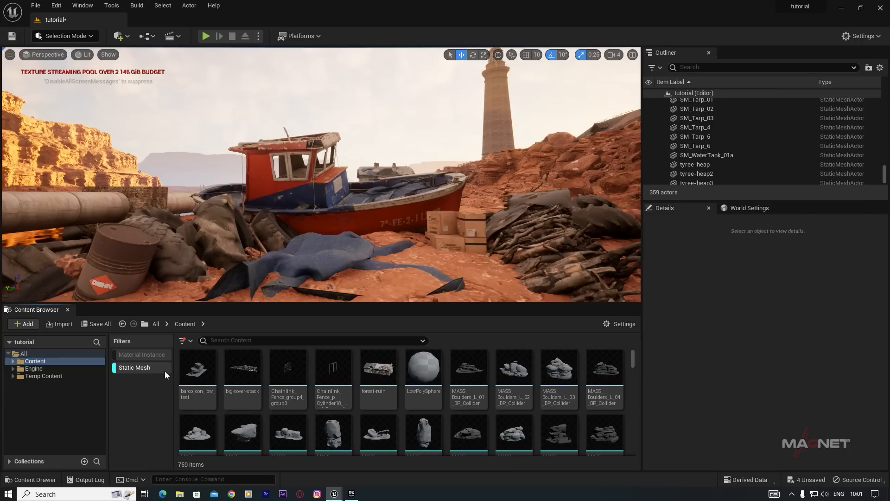
{"action": "left_click", "coordinate": [119, 368]}
{"action": "scroll", "coordinate": [370, 414], "scroll_direction": "down", "scroll_amount": 1}
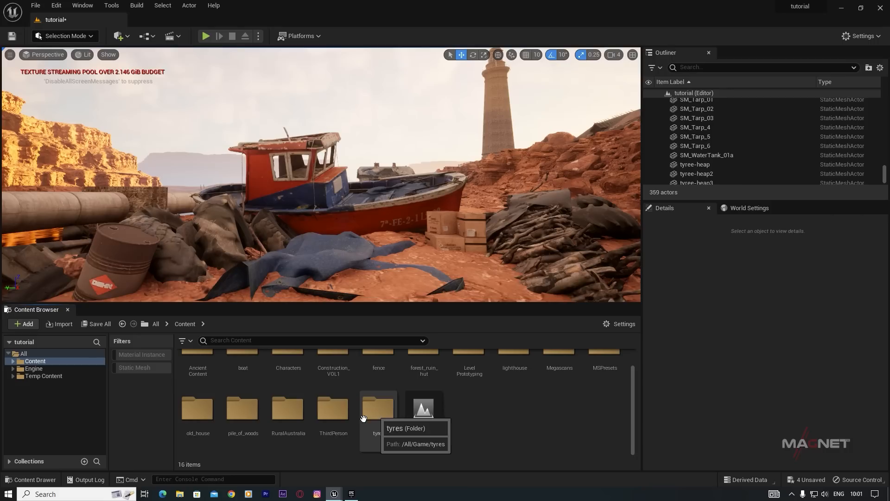
{"action": "double_click", "coordinate": [287, 408]}
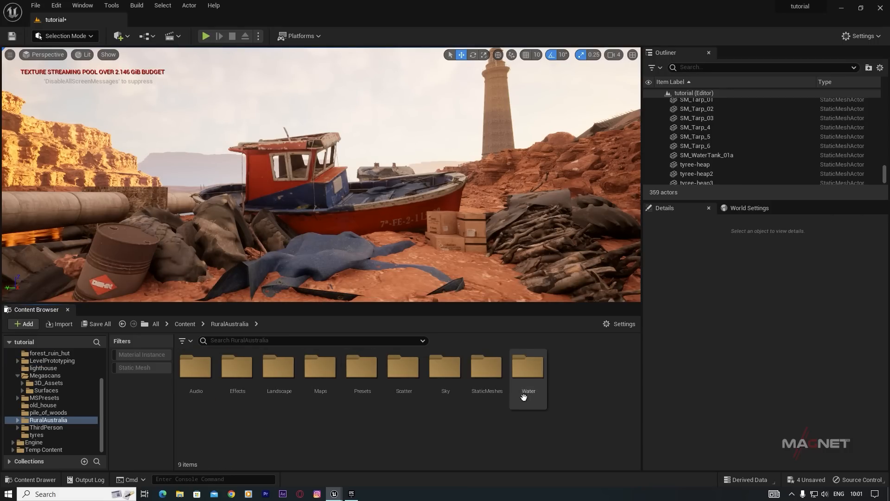
{"action": "left_click", "coordinate": [133, 368]}
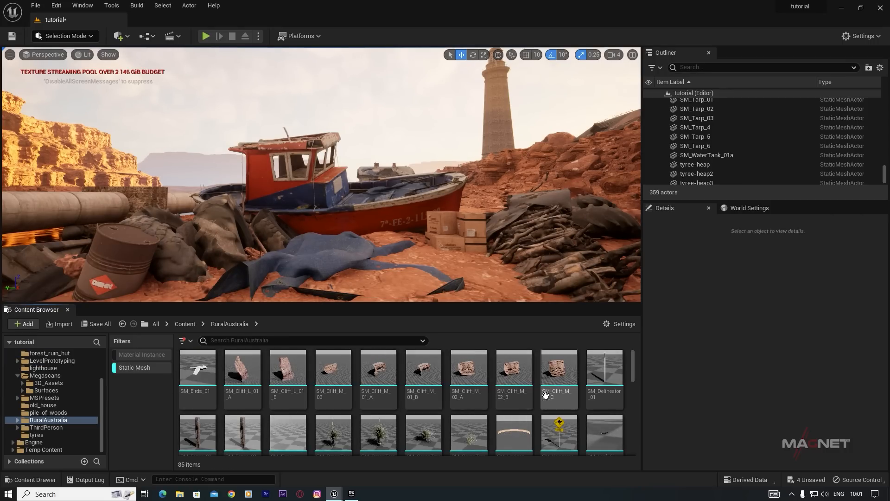
- Place the SM_Log_L_01 dead tree at the edge of the puddle in front of the boat
{"action": "scroll", "coordinate": [430, 387], "scroll_direction": "down", "scroll_amount": 10}
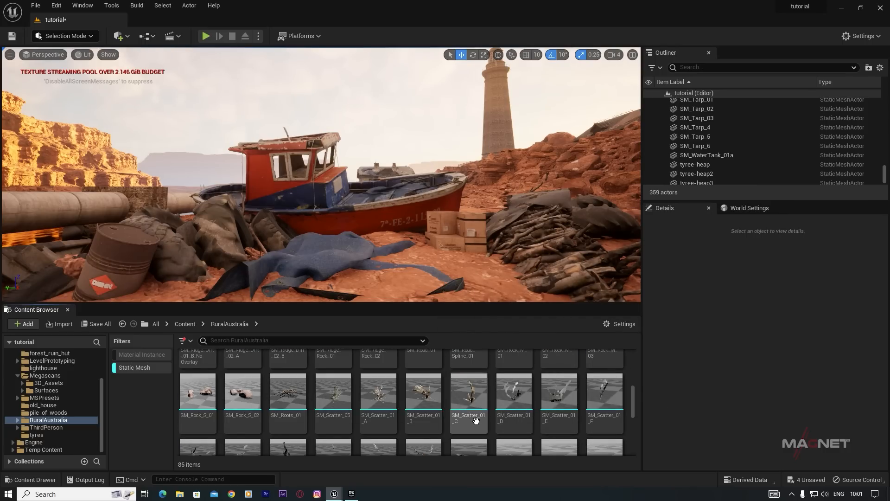
{"action": "scroll", "coordinate": [476, 420], "scroll_direction": "up", "scroll_amount": 5}
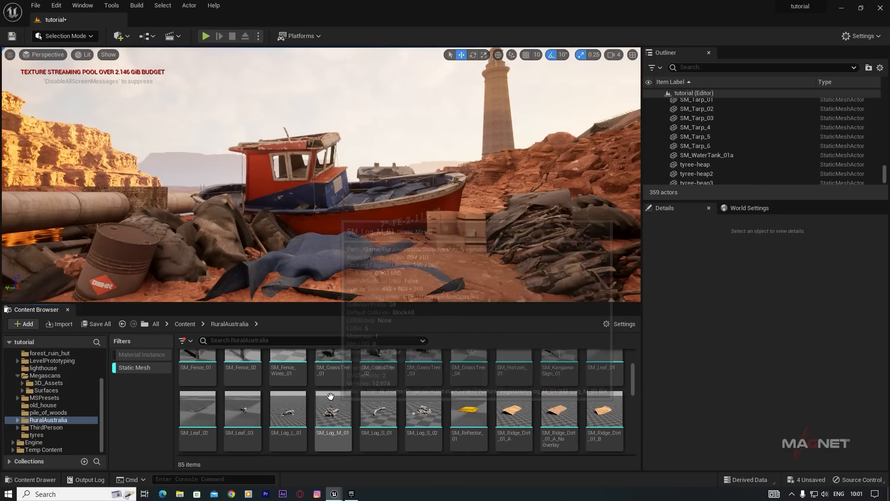
{"action": "scroll", "coordinate": [353, 406], "scroll_direction": "down", "scroll_amount": 1}
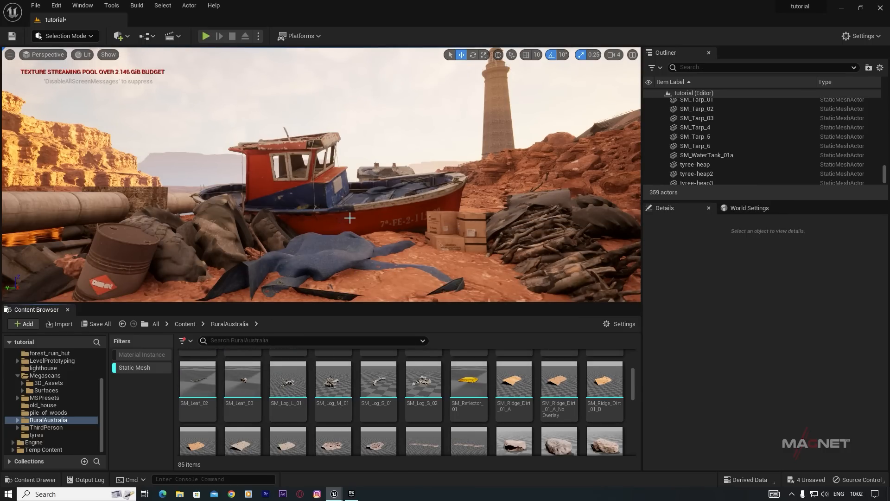
{"action": "right_click_drag", "start_coordinate": [350, 217], "coordinate": [348, 230]}
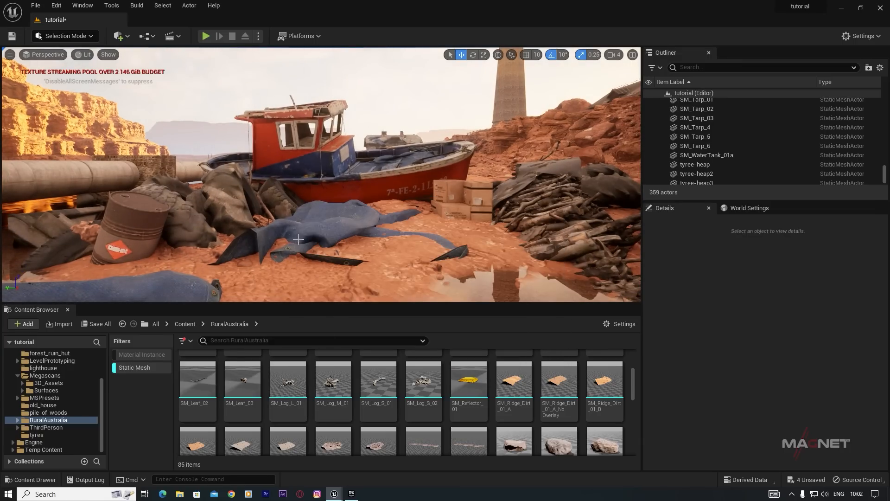
{"action": "mouse_move", "coordinate": [293, 371]}
{"action": "left_click_drag", "start_coordinate": [290, 383], "coordinate": [444, 242]}
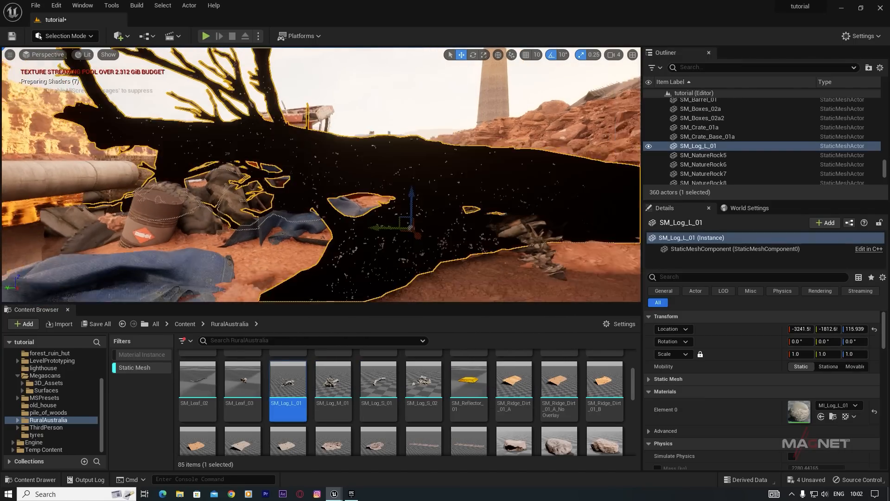
{"action": "key", "text": "f"}
{"action": "key", "text": "d"}
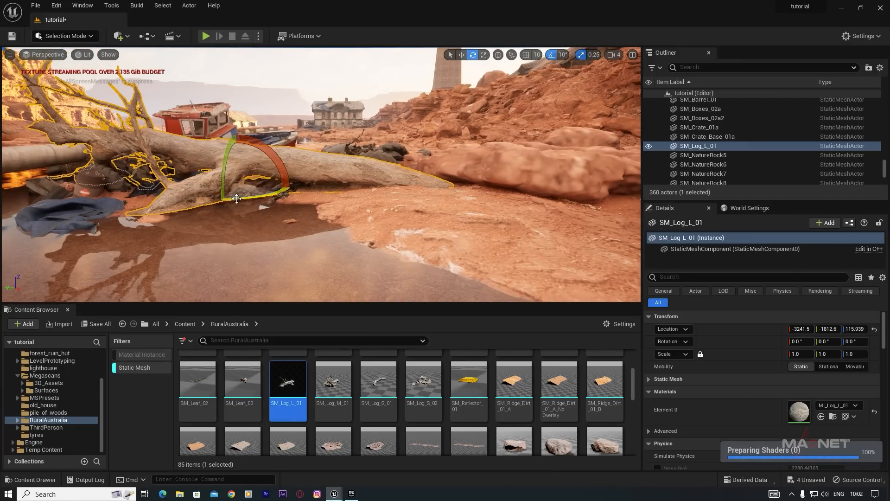
- Rotate the large log about 180° around Z, shift it onto the bank beside the puddle away from the boat, and deselect it
{"action": "left_click_drag", "start_coordinate": [236, 198], "coordinate": [399, 190]}
{"action": "left_click_drag", "start_coordinate": [435, 151], "coordinate": [399, 127]}
{"action": "key", "text": "Escape"}
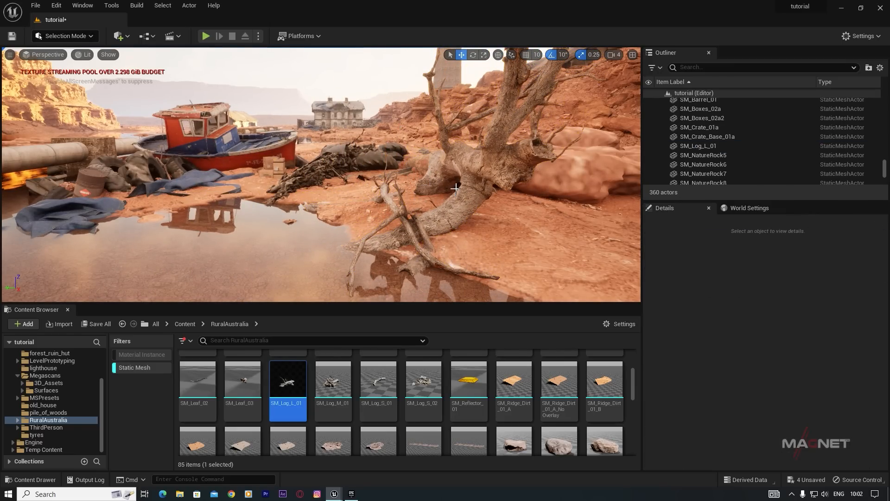
- Duplicate the large log to the area behind the wood pile near the boat, at about X -4791 and Y -1413
{"action": "left_click", "coordinate": [423, 216]}
{"action": "left_click_drag", "start_coordinate": [406, 198], "coordinate": [309, 158], "text": "alt"}
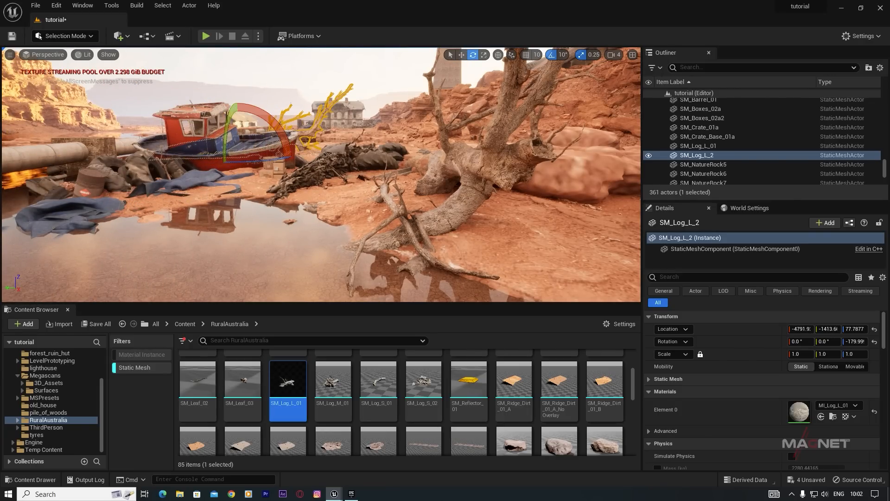
{"action": "key", "text": "Escape"}
- Place SM_Rock_M_03 on the bare sand in front of the old house and scale it uniformly to 4.25
{"action": "key", "text": "w"}
{"action": "right_click_drag", "start_coordinate": [278, 200], "coordinate": [241, 186]}
{"action": "key", "text": "w"}
{"action": "key", "text": "w"}
{"action": "key", "text": "w"}
{"action": "key", "text": "w"}
{"action": "scroll", "coordinate": [549, 432], "scroll_direction": "down", "scroll_amount": 2}
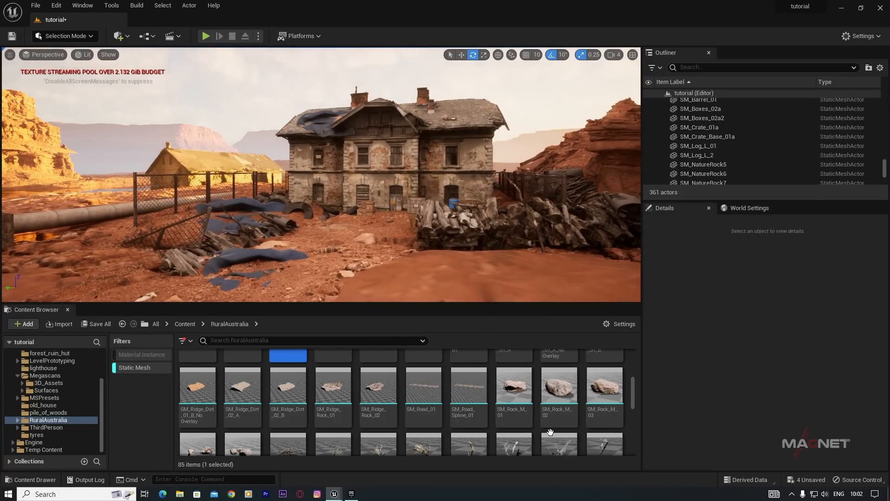
{"action": "scroll", "coordinate": [556, 380], "scroll_direction": "down", "scroll_amount": 1}
{"action": "left_click", "coordinate": [587, 354]}
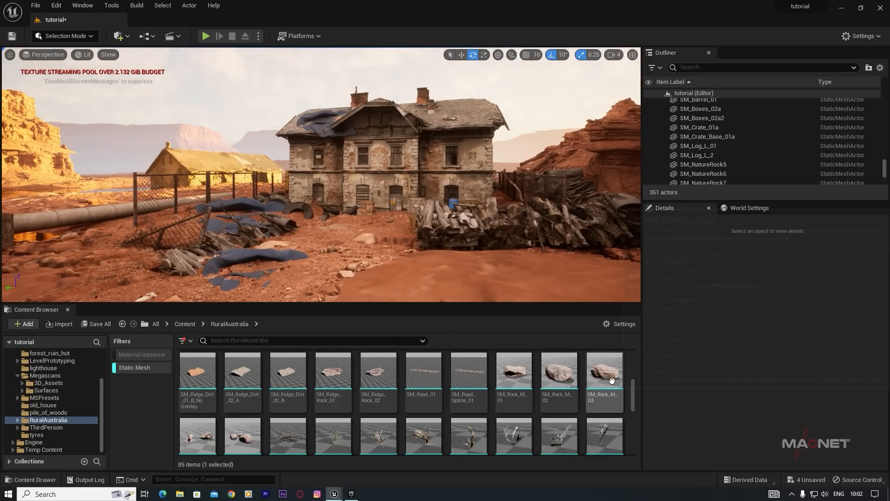
{"action": "left_click_drag", "start_coordinate": [586, 352], "coordinate": [451, 296]}
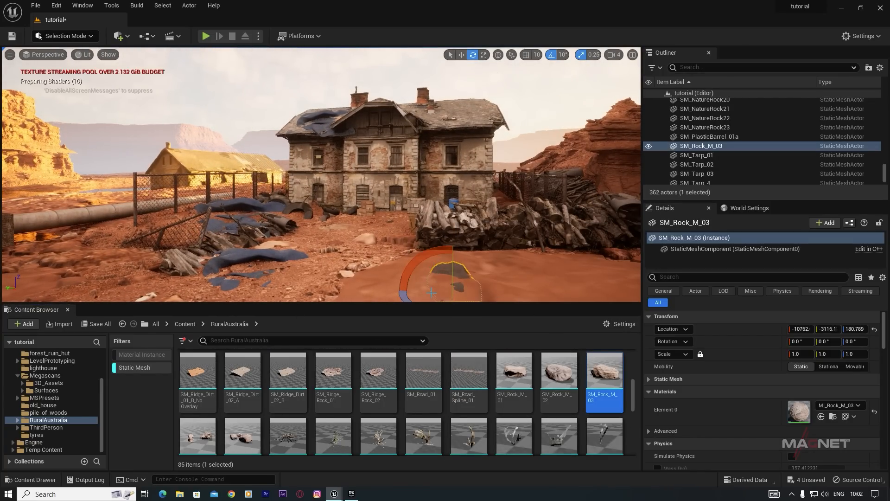
{"action": "right_click_drag", "start_coordinate": [444, 287], "coordinate": [456, 304]}
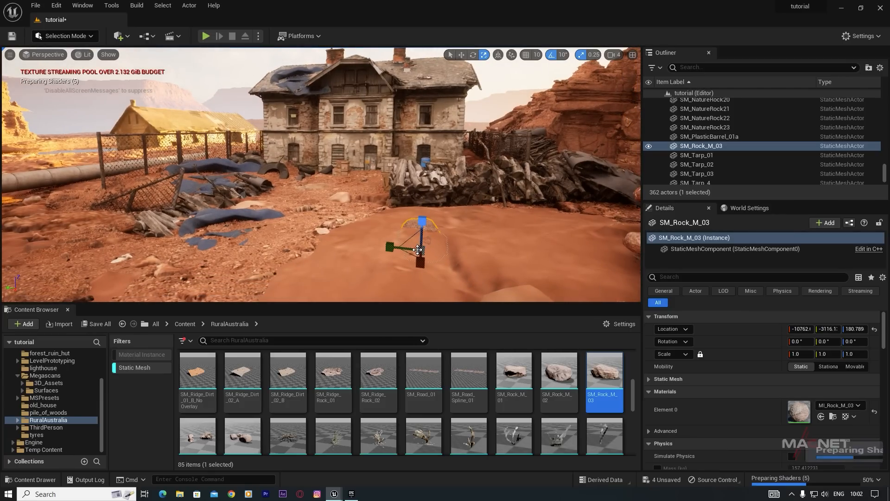
{"action": "left_click_drag", "start_coordinate": [421, 250], "coordinate": [439, 237]}
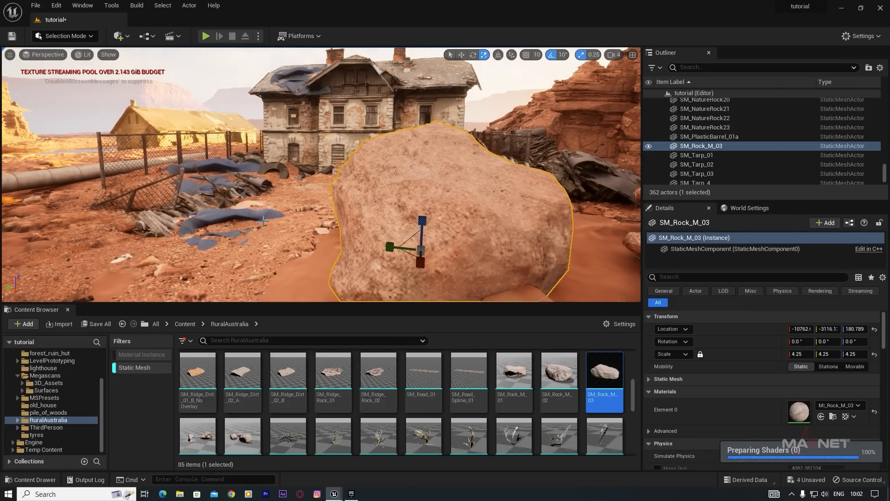
- Sink the large rock into the ground to a Z location of about 13
{"action": "key", "text": "a"}
{"action": "right_click_drag", "start_coordinate": [262, 222], "coordinate": [272, 209]}
{"action": "left_click_drag", "start_coordinate": [340, 179], "coordinate": [335, 221]}
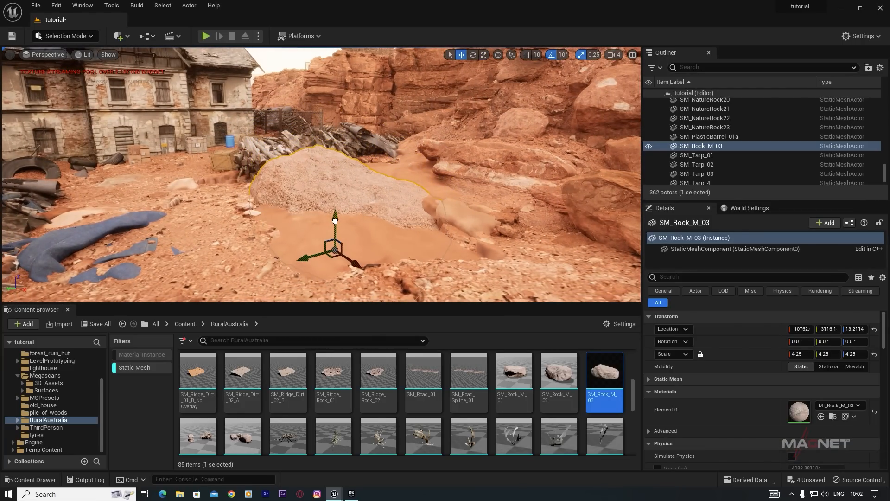
- Place the small SM_Log_S_02 on the sand beside the large rock, at about X -10540 and Y -2994
{"action": "scroll", "coordinate": [457, 408], "scroll_direction": "down", "scroll_amount": 3}
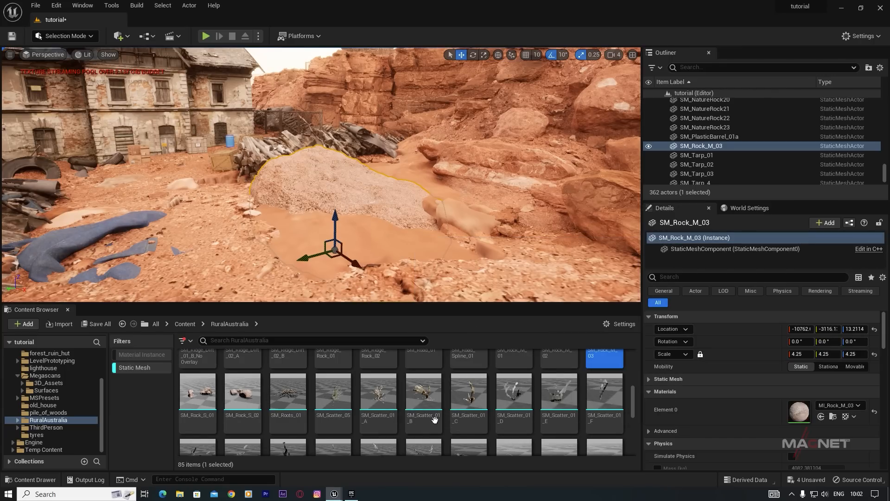
{"action": "scroll", "coordinate": [464, 421], "scroll_direction": "down", "scroll_amount": 2}
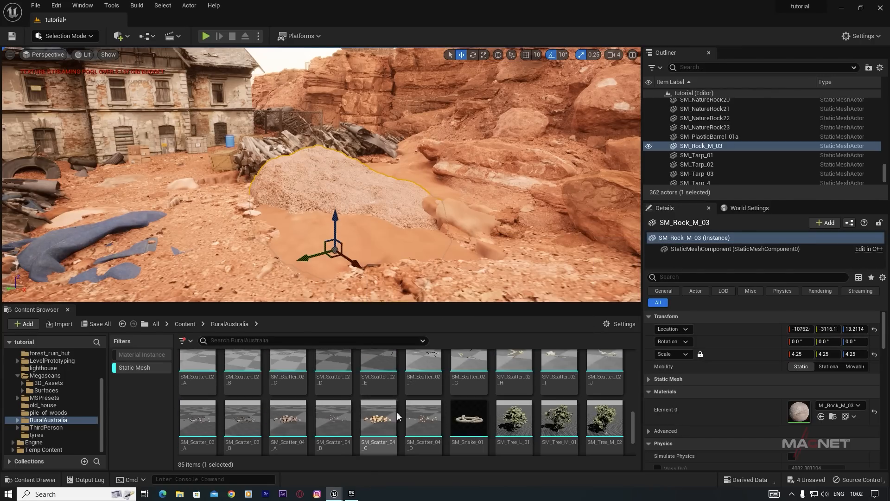
{"action": "scroll", "coordinate": [479, 419], "scroll_direction": "up", "scroll_amount": 5}
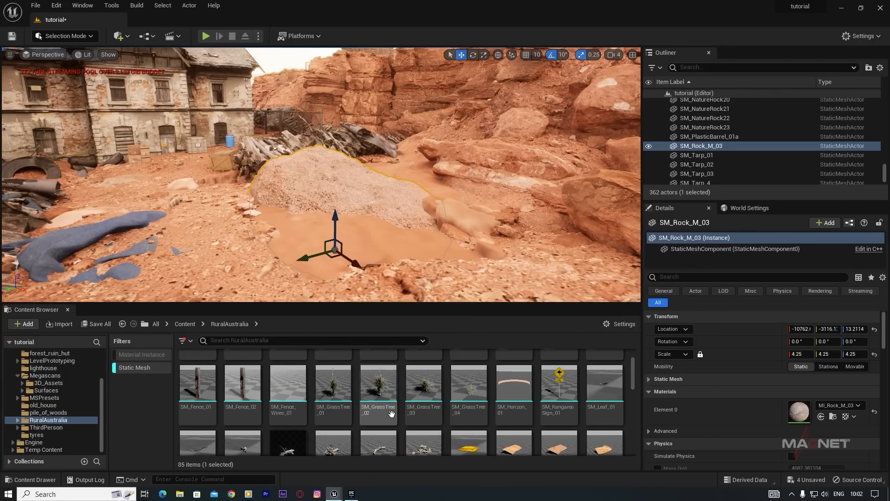
{"action": "left_click_drag", "start_coordinate": [423, 404], "coordinate": [350, 232]}
{"action": "mouse_move", "coordinate": [345, 202]}
{"action": "left_mouse_down"}
{"action": "mouse_move", "coordinate": [340, 160]}
{"action": "mouse_move", "coordinate": [346, 202]}
{"action": "left_mouse_up"}
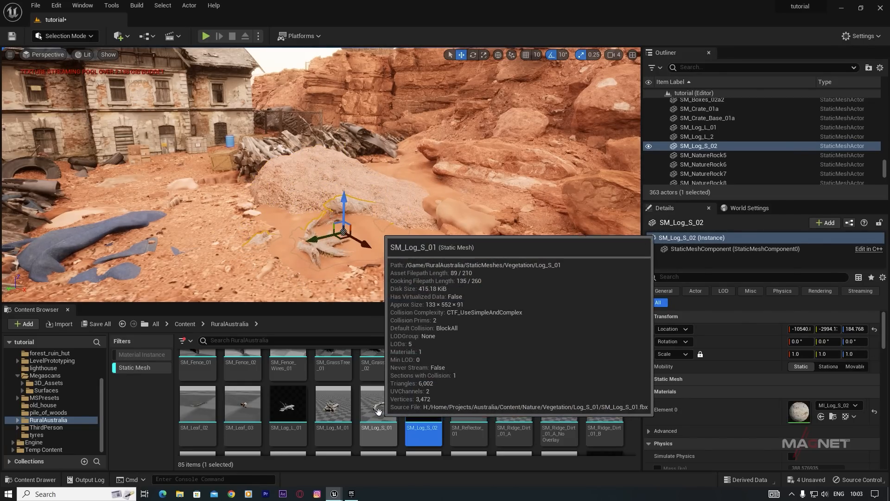
- Place SM_Log_M_01 on the ground near the large rock and lower it slightly into the sand
{"action": "left_click", "coordinate": [333, 403]}
{"action": "left_click_drag", "start_coordinate": [333, 404], "coordinate": [470, 254]}
{"action": "right_click_drag", "start_coordinate": [548, 246], "coordinate": [529, 262]}
{"action": "key", "text": "d"}
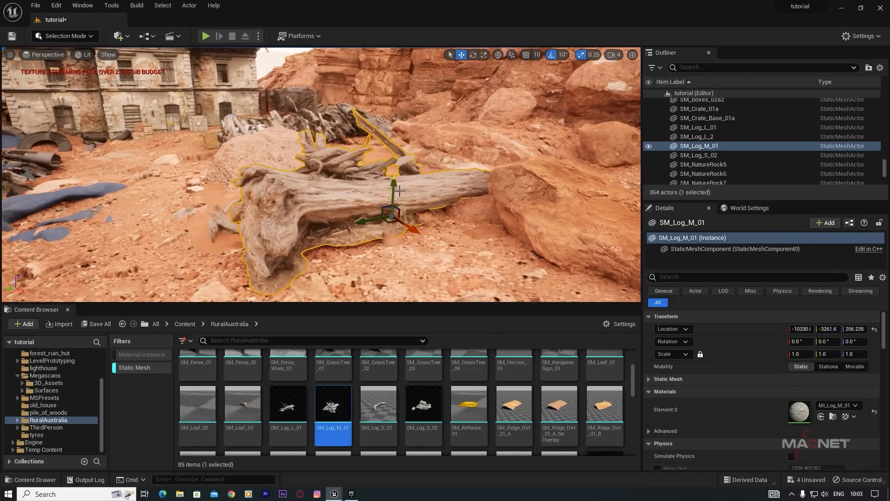
{"action": "left_click_drag", "start_coordinate": [395, 185], "coordinate": [395, 193]}
- Place another SM_Log_L_01 behind the large rock in front of the house, at about X -11285 and Y -3513
{"action": "key", "text": "d"}
{"action": "right_click_drag", "start_coordinate": [442, 228], "coordinate": [354, 209]}
{"action": "left_click_drag", "start_coordinate": [287, 404], "coordinate": [527, 171]}
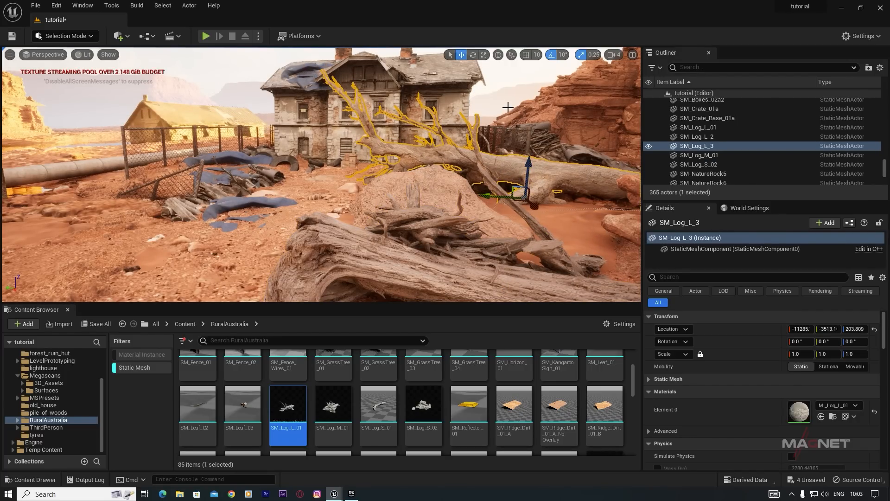
{"action": "key", "text": "Escape"}
{"action": "key", "text": "w"}
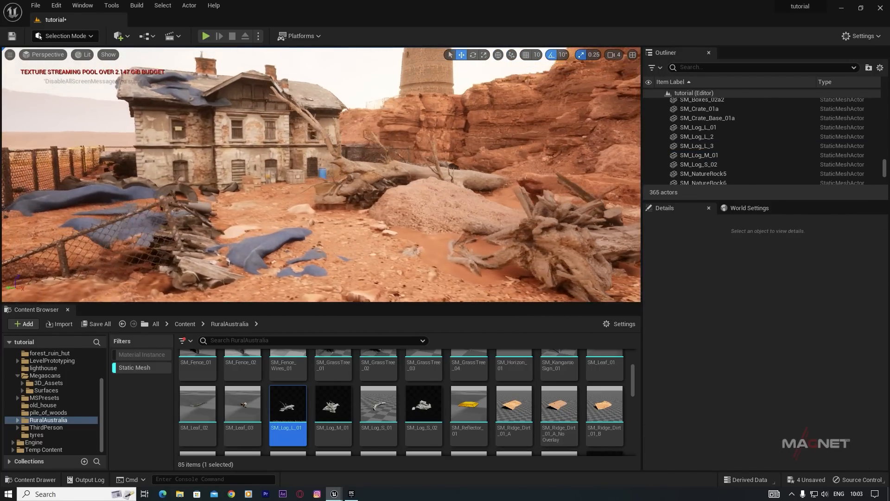
- Move the large log by the house to about X -11117, lower it to about Z 140, and deselect it
{"action": "right_click_drag", "start_coordinate": [466, 167], "coordinate": [475, 170]}
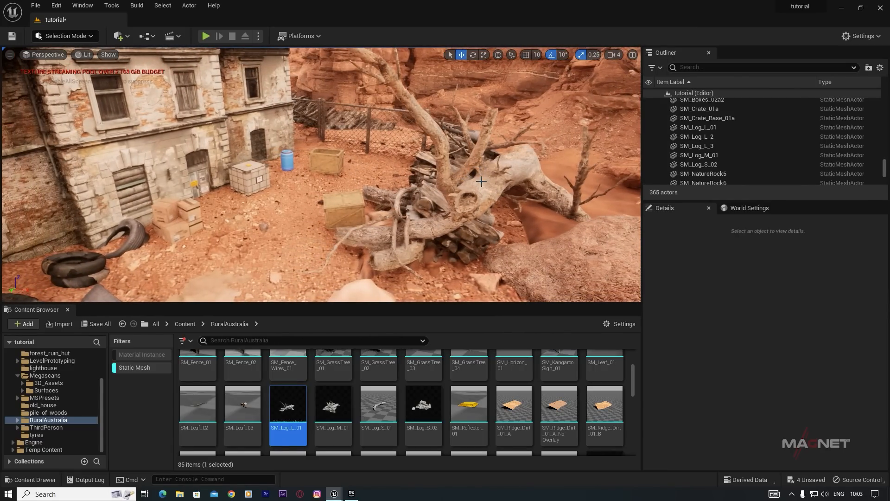
{"action": "left_click", "coordinate": [481, 182]}
{"action": "left_click_drag", "start_coordinate": [528, 204], "coordinate": [587, 209]}
{"action": "right_click_drag", "start_coordinate": [478, 222], "coordinate": [544, 189]}
{"action": "left_click_drag", "start_coordinate": [507, 189], "coordinate": [504, 207]}
{"action": "right_click_drag", "start_coordinate": [503, 204], "coordinate": [491, 173]}
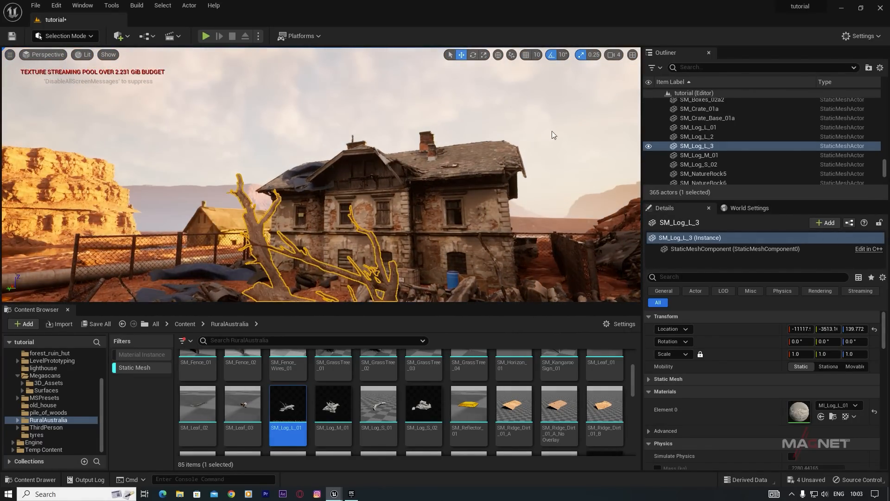
{"action": "left_click", "coordinate": [511, 107]}
- Rotate the sun direction so the light comes from behind the old house and fence
{"action": "mouse_move", "coordinate": [510, 108]}
{"action": "right_mouse_down"}
{"action": "mouse_move", "coordinate": [520, 131]}
{"action": "mouse_move", "coordinate": [520, 111]}
{"action": "mouse_move", "coordinate": [507, 108]}
{"action": "mouse_move", "coordinate": [515, 113]}
{"action": "right_mouse_up"}
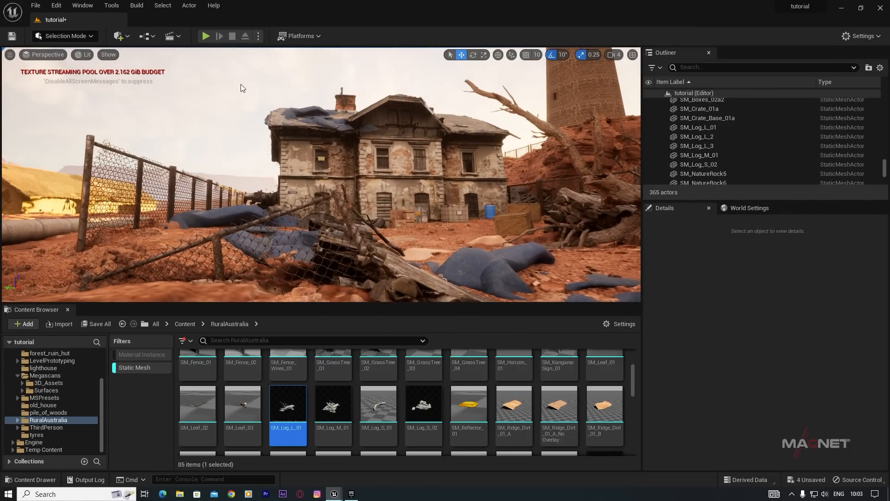
{"action": "key", "text": "ctrl+l"}
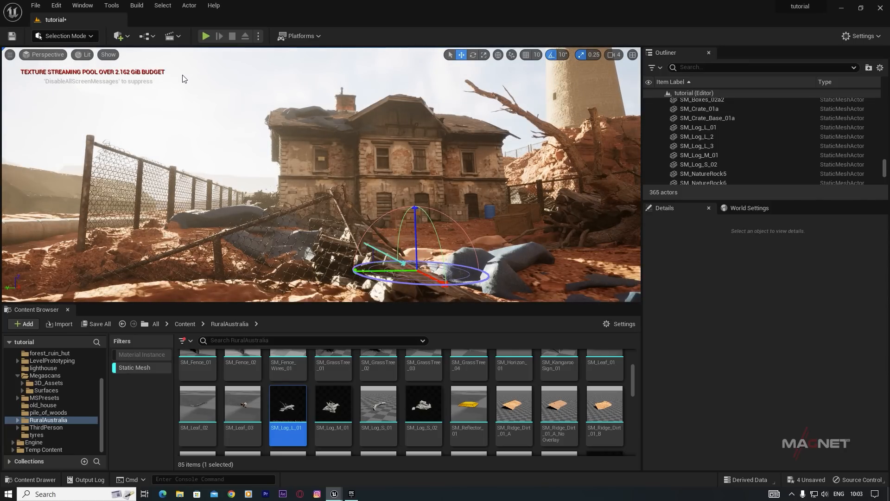
{"action": "right_click_drag", "start_coordinate": [311, 184], "coordinate": [275, 191]}
- Find ExponentialHeightFog0 by searching the outliner for "fog", and lower its fog density
{"action": "scroll", "coordinate": [719, 159], "scroll_direction": "up", "scroll_amount": 5}
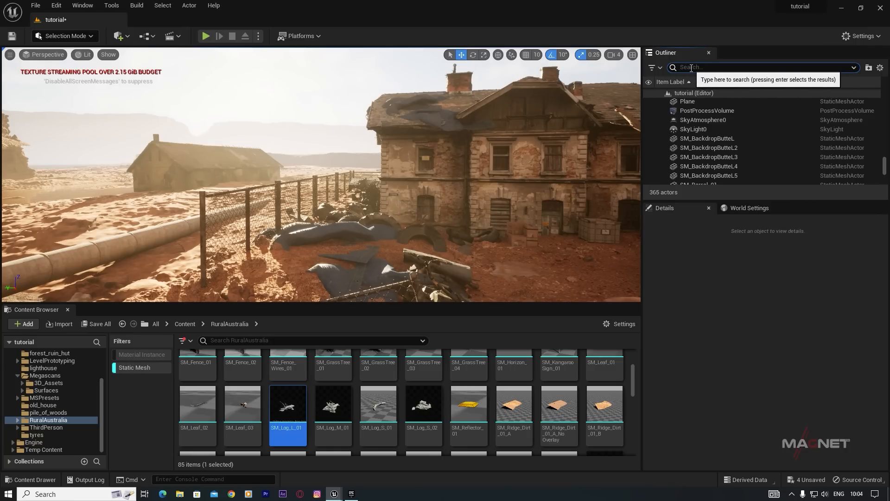
{"action": "type", "text": "fog"}
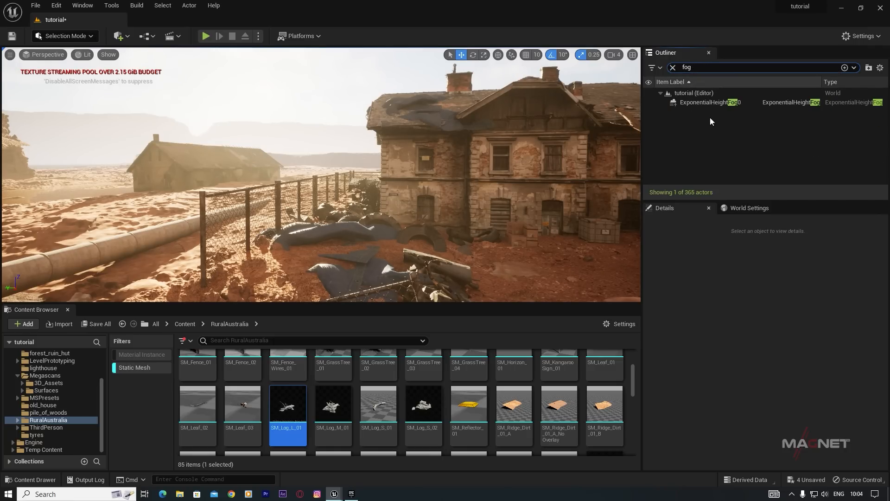
{"action": "left_click", "coordinate": [709, 102]}
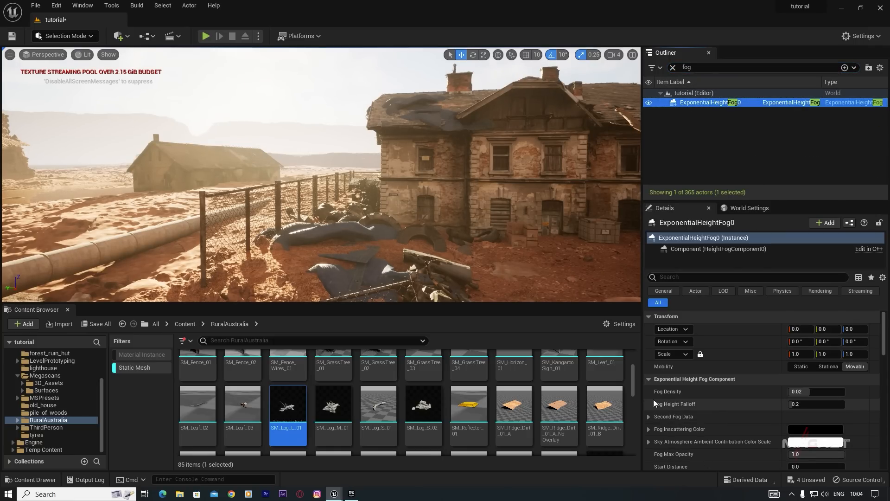
{"action": "mouse_move", "coordinate": [807, 390]}
{"action": "left_mouse_down"}
{"action": "mouse_move", "coordinate": [785, 391]}
{"action": "mouse_move", "coordinate": [801, 392]}
{"action": "left_mouse_up"}
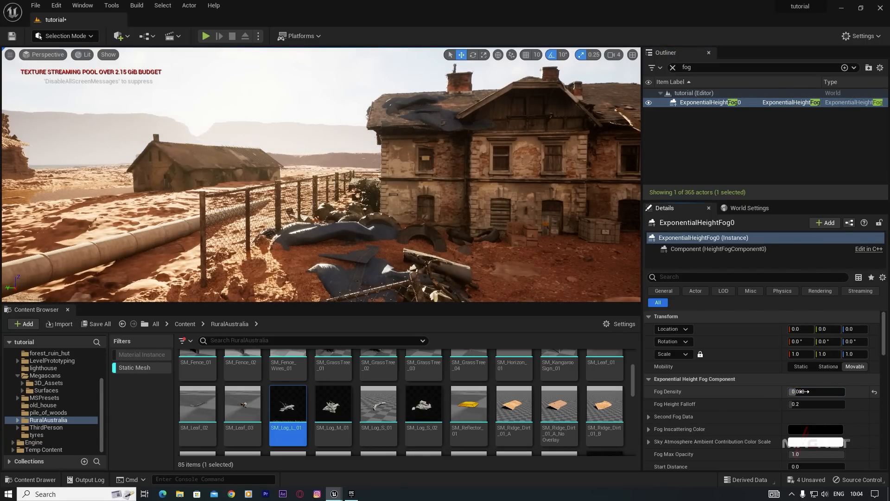
- Add the SM_Tree_M_03 tree from the RuralAustralia assets and move it behind the old house at about X -13694, Y -3840, Z 126
{"action": "right_click_drag", "start_coordinate": [331, 221], "coordinate": [399, 229]}
{"action": "key", "text": "s"}
{"action": "key", "text": "w"}
{"action": "key", "text": "a"}
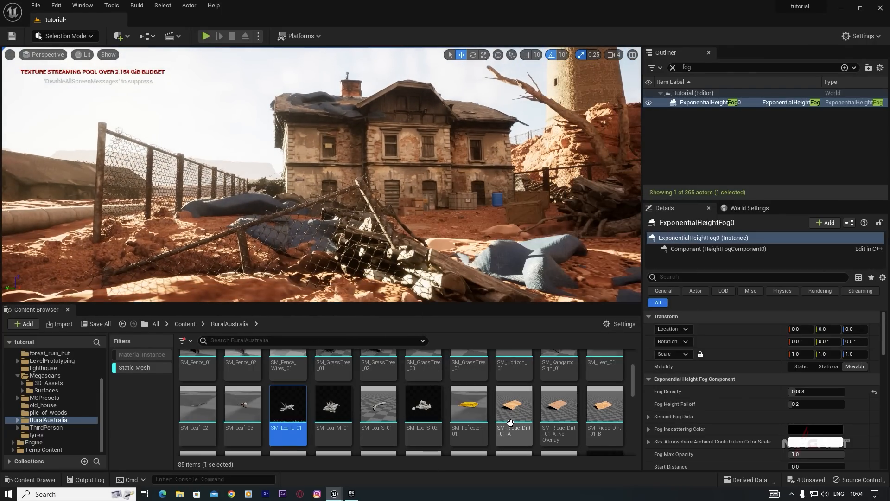
{"action": "scroll", "coordinate": [510, 422], "scroll_direction": "down", "scroll_amount": 5}
{"action": "scroll", "coordinate": [415, 431], "scroll_direction": "down", "scroll_amount": 3}
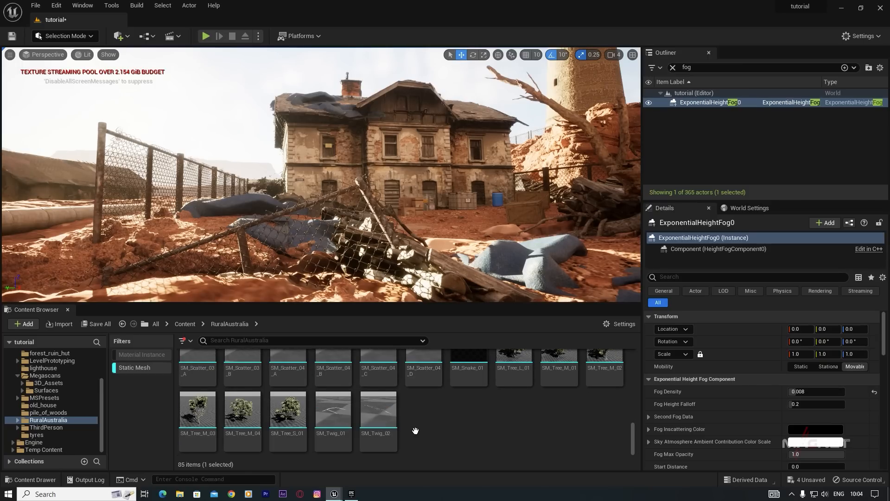
{"action": "scroll", "coordinate": [201, 440], "scroll_direction": "down", "scroll_amount": 1}
{"action": "left_click", "coordinate": [201, 441]}
{"action": "left_click_drag", "start_coordinate": [417, 234], "coordinate": [528, 195]}
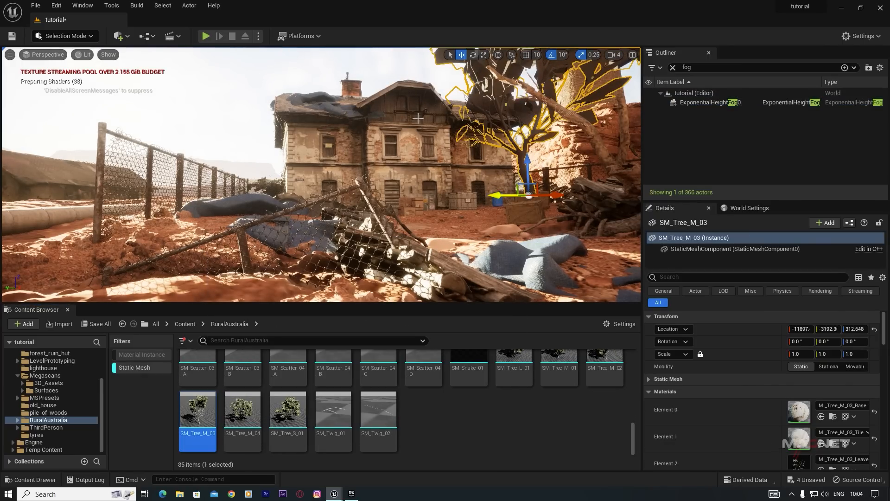
{"action": "key", "text": "f"}
{"action": "right_click_drag", "start_coordinate": [371, 185], "coordinate": [331, 246]}
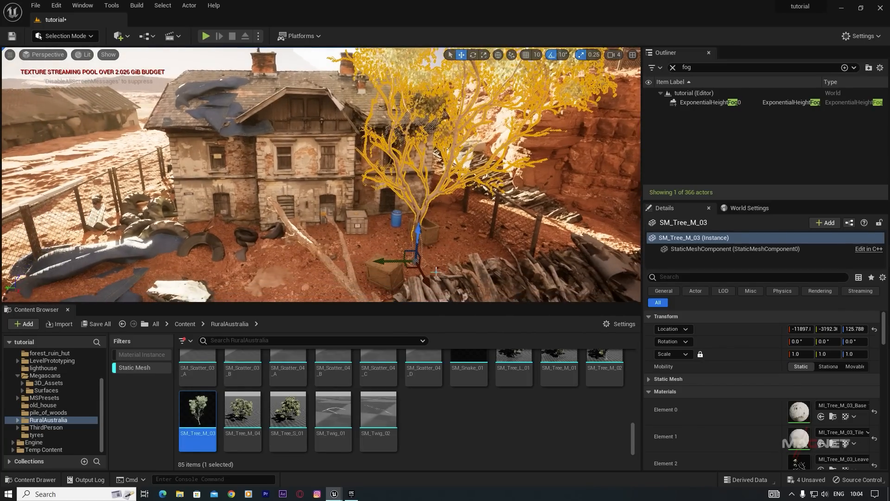
{"action": "left_click_drag", "start_coordinate": [428, 283], "coordinate": [369, 169]}
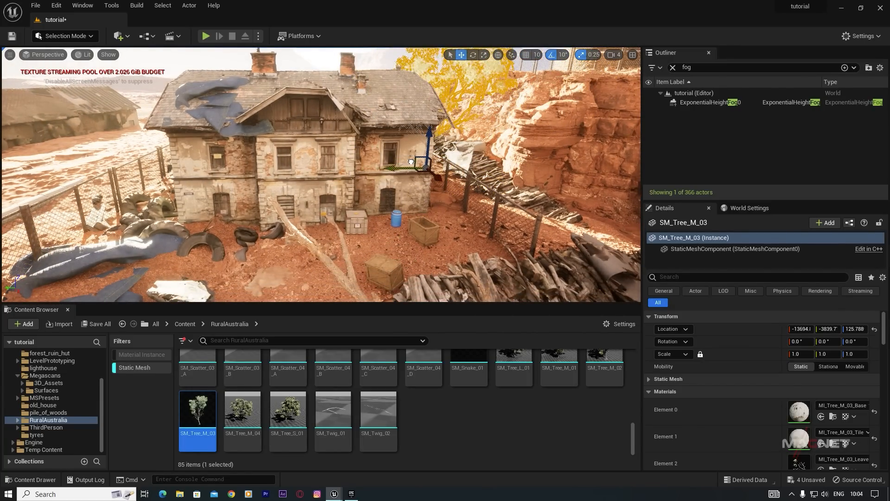
- Duplicate the tree behind the house at about Y -3523, Z 205, rotate it to about -210° and scale it to 1.25
{"action": "key", "text": "w"}
{"action": "right_click_drag", "start_coordinate": [484, 199], "coordinate": [518, 212]}
{"action": "key", "text": "r"}
{"action": "left_click_drag", "start_coordinate": [492, 247], "coordinate": [511, 254]}
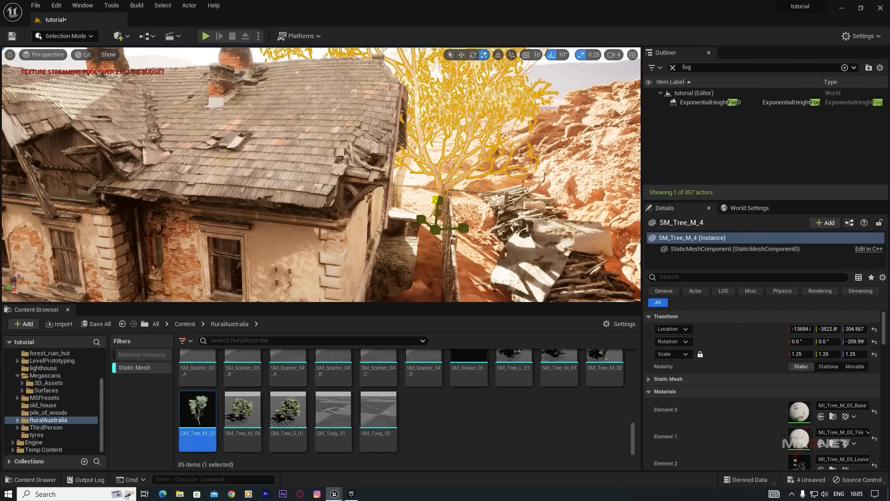
{"action": "right_click_drag", "start_coordinate": [491, 195], "coordinate": [468, 153]}
{"action": "left_click", "coordinate": [231, 119]}
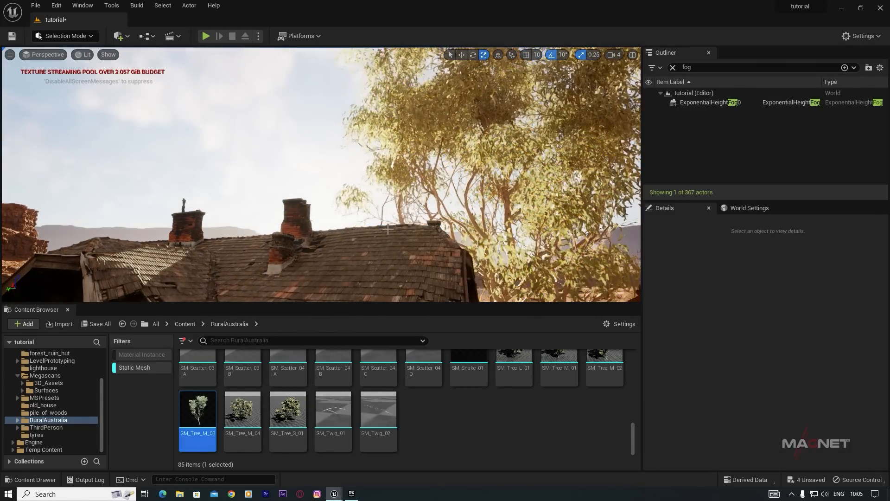
- Copy the 1.25-scale tree to the front of the chain-link fence at about X -11737, Y -1131, and lower it to about Z 109
{"action": "key", "text": "s"}
{"action": "right_click_drag", "start_coordinate": [232, 119], "coordinate": [222, 154]}
{"action": "key", "text": "s"}
{"action": "key", "text": "a"}
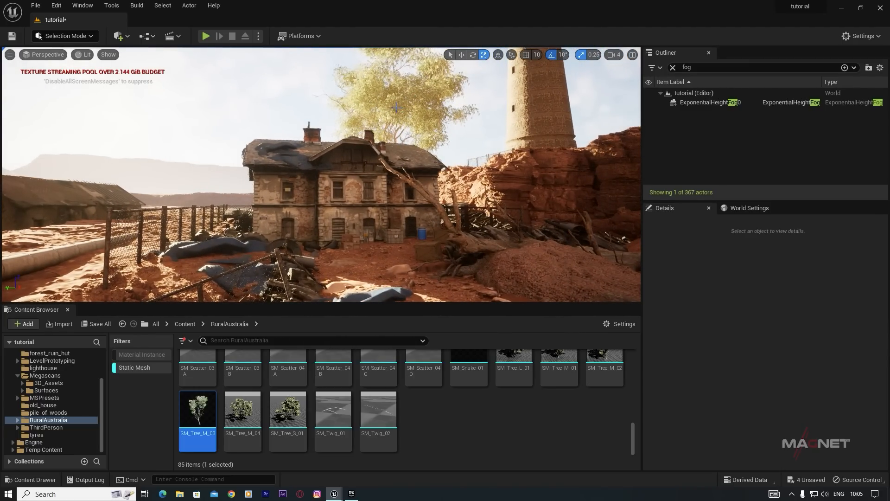
{"action": "left_click", "coordinate": [396, 129]}
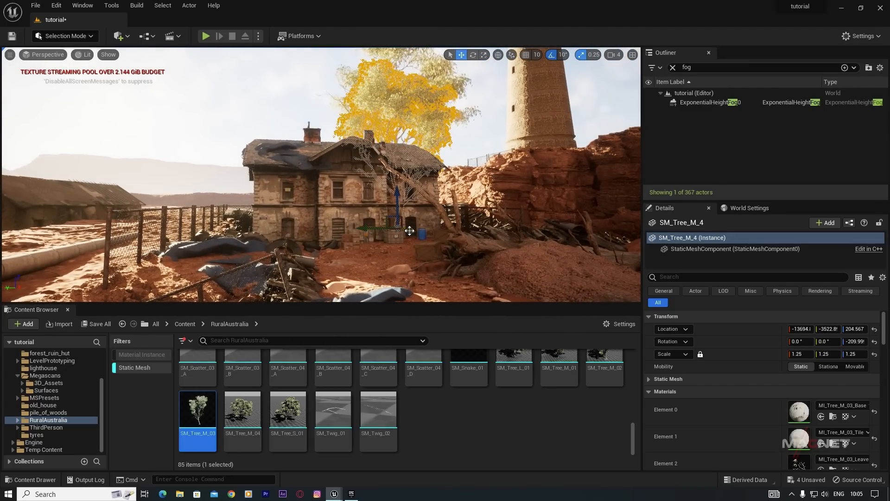
{"action": "right_click_drag", "start_coordinate": [342, 218], "coordinate": [381, 230]}
{"action": "left_click_drag", "start_coordinate": [189, 221], "coordinate": [139, 231]}
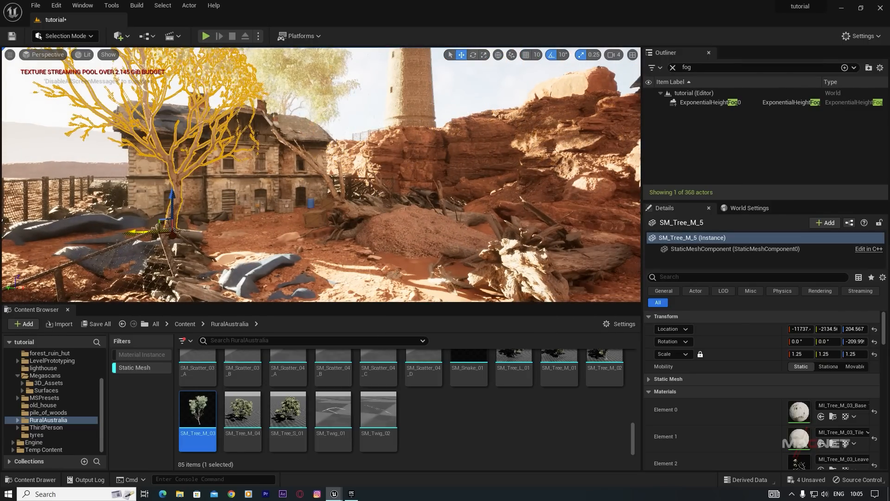
{"action": "right_click_drag", "start_coordinate": [345, 210], "coordinate": [296, 215]}
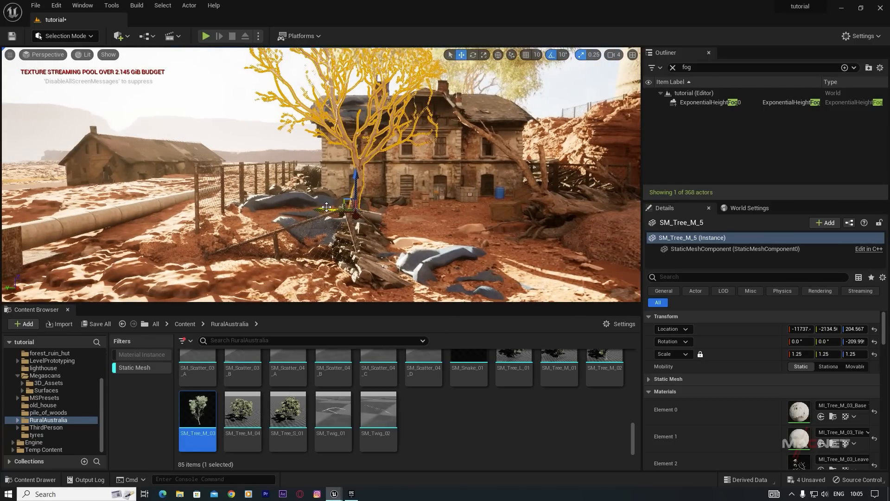
{"action": "left_click_drag", "start_coordinate": [311, 207], "coordinate": [240, 199]}
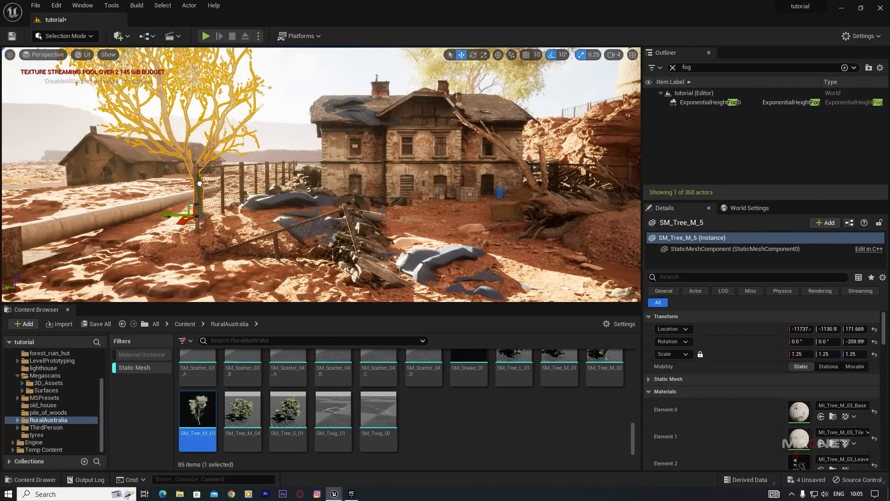
{"action": "left_click", "coordinate": [302, 71]}
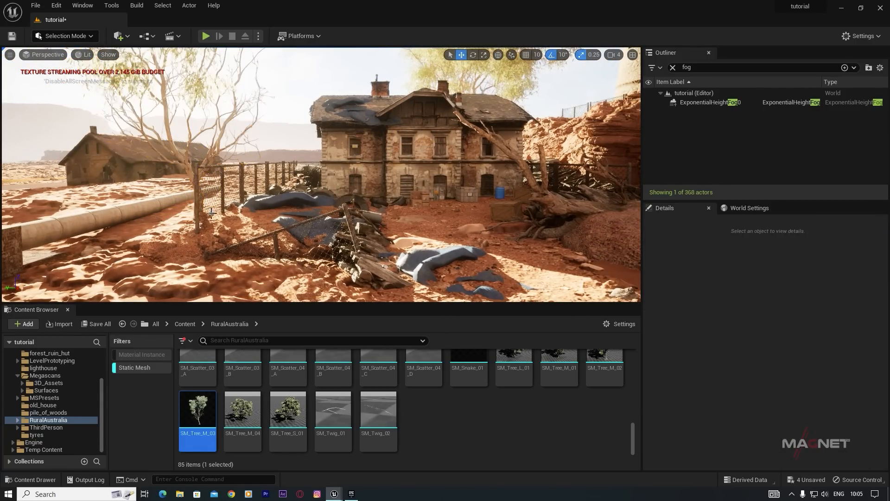
{"action": "left_click", "coordinate": [172, 142]}
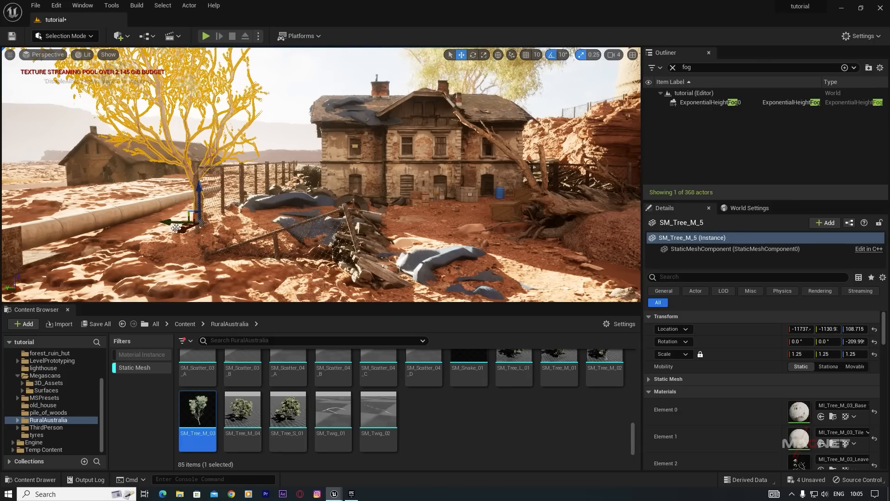
- Duplicate the fence tree to the far end of the long abandoned building, at about X -17487, Y 1068, and deselect it
{"action": "left_click_drag", "start_coordinate": [219, 205], "coordinate": [15, 138], "text": "alt+shift"}
{"action": "key", "text": "e"}
{"action": "right_click_drag", "start_coordinate": [134, 156], "coordinate": [67, 191]}
{"action": "right_click_drag", "start_coordinate": [135, 198], "coordinate": [139, 198]}
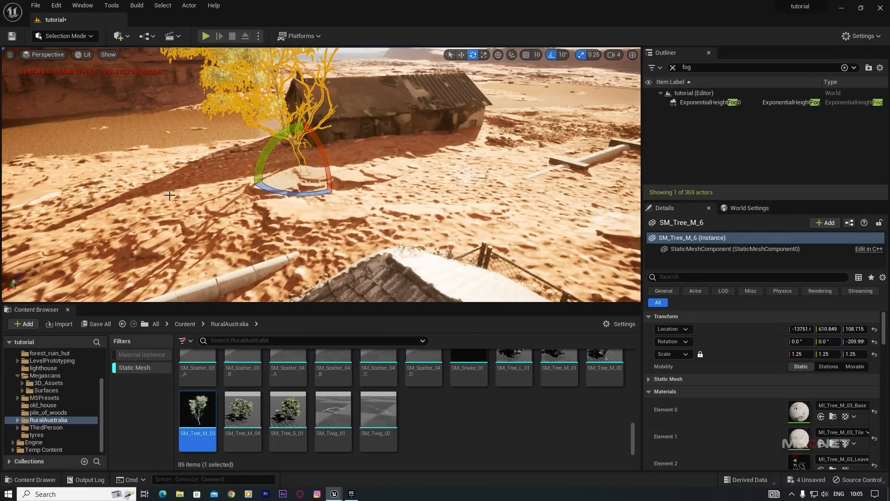
{"action": "left_click_drag", "start_coordinate": [307, 142], "coordinate": [440, 126]}
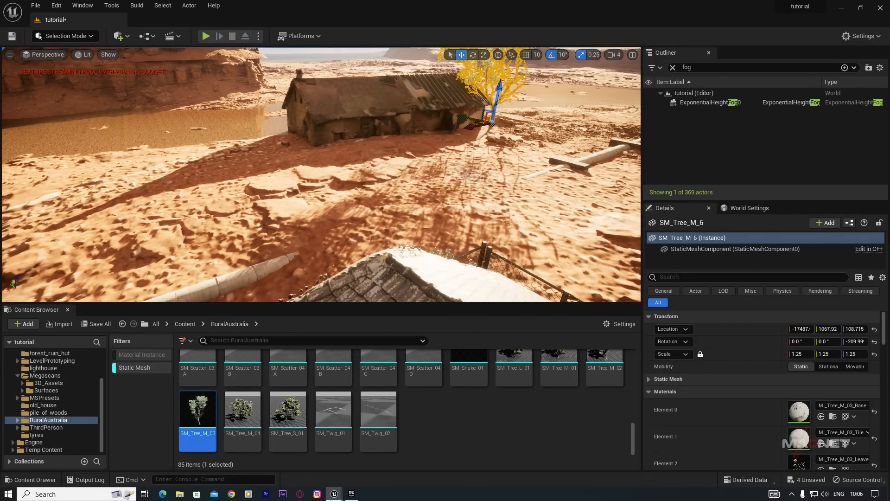
{"action": "right_click_drag", "start_coordinate": [321, 174], "coordinate": [292, 111]}
{"action": "left_click", "coordinate": [464, 114]}
- Copy the tree behind the old house onto the cliff between the brick tower and the large boulder, and deselect it
{"action": "right_click_drag", "start_coordinate": [457, 271], "coordinate": [501, 279]}
{"action": "key", "text": "s"}
{"action": "key", "text": "s"}
{"action": "key", "text": "s"}
{"action": "key", "text": "d"}
{"action": "key", "text": "w"}
{"action": "key", "text": "s"}
{"action": "right_click_drag", "start_coordinate": [378, 208], "coordinate": [403, 199]}
{"action": "right_click_drag", "start_coordinate": [446, 228], "coordinate": [500, 220]}
{"action": "left_click", "coordinate": [263, 134]}
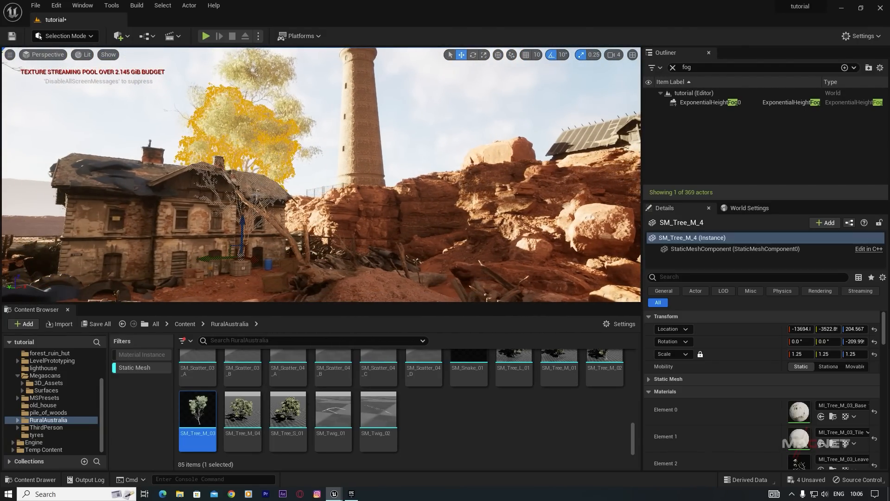
{"action": "left_click_drag", "start_coordinate": [342, 245], "coordinate": [455, 147]}
{"action": "left_click", "coordinate": [511, 117]}
{"action": "mouse_move", "coordinate": [480, 203]}
{"action": "right_mouse_down"}
{"action": "mouse_move", "coordinate": [508, 189]}
{"action": "mouse_move", "coordinate": [467, 212]}
{"action": "right_mouse_up"}
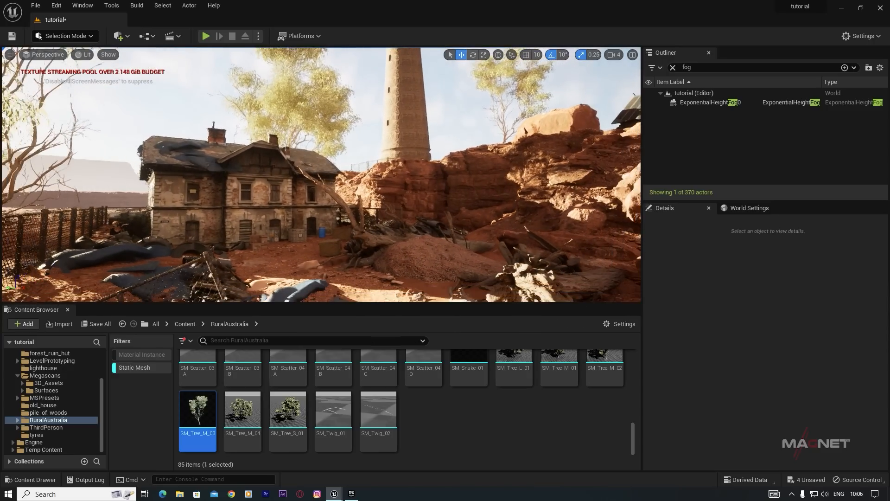
- Place an SM_Tree_S_01 tree on the red cliff in front of the tower, at about X -10814, Y -4706, Z 935
{"action": "left_click", "coordinate": [289, 414]}
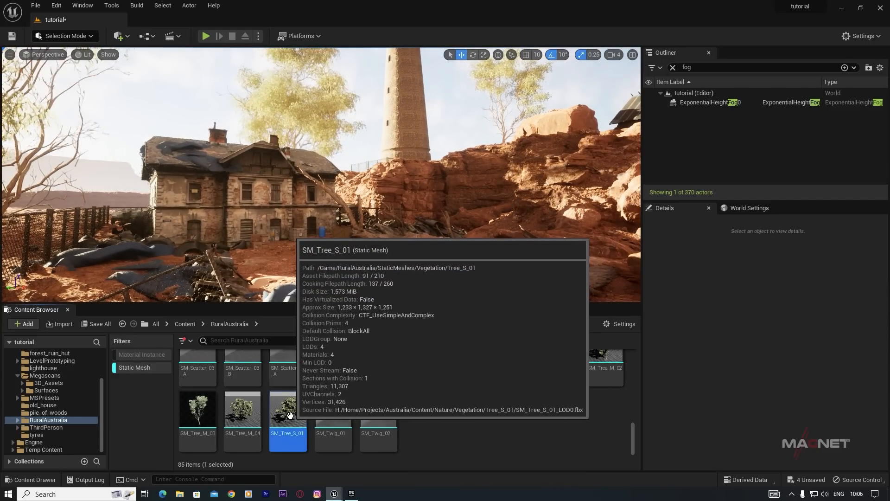
{"action": "left_click_drag", "start_coordinate": [289, 414], "coordinate": [513, 178]}
{"action": "left_click_drag", "start_coordinate": [560, 158], "coordinate": [593, 150]}
{"action": "right_click_drag", "start_coordinate": [593, 151], "coordinate": [626, 146]}
{"action": "key", "text": "w"}
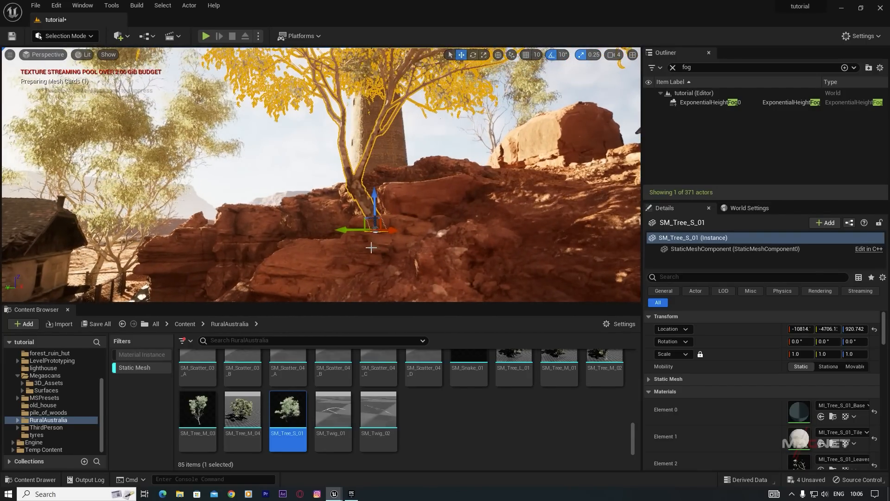
{"action": "mouse_move", "coordinate": [375, 184]}
{"action": "left_mouse_down"}
{"action": "mouse_move", "coordinate": [374, 169]}
{"action": "mouse_move", "coordinate": [372, 177]}
{"action": "left_mouse_up"}
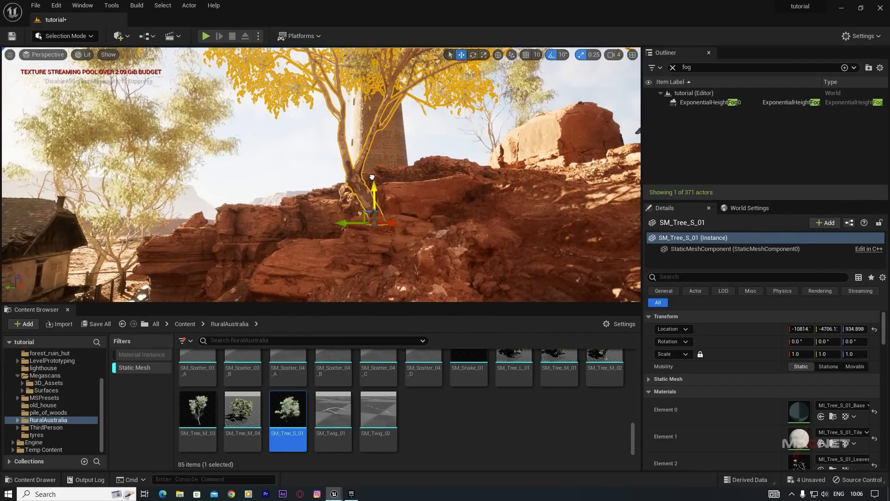
- Move the SM_Tree_S_01 tree farther from the house along the cliff to about Y -5340, lower it to about Z 835, and deselect it
{"action": "right_click_drag", "start_coordinate": [444, 183], "coordinate": [423, 183]}
{"action": "key", "text": "d"}
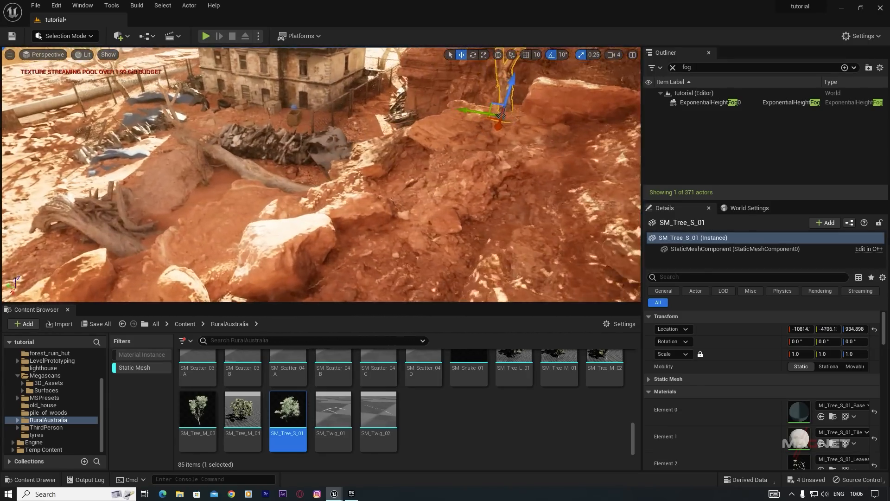
{"action": "left_click", "coordinate": [415, 221]}
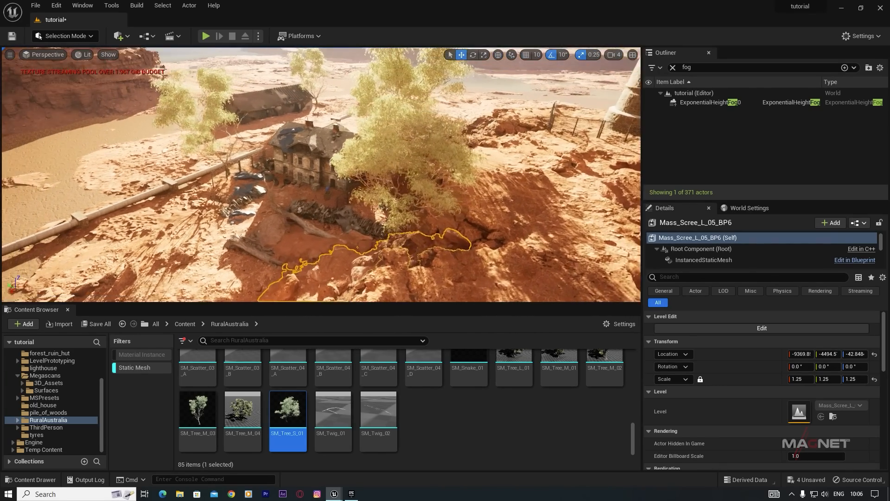
{"action": "right_click_drag", "start_coordinate": [321, 174], "coordinate": [359, 209]}
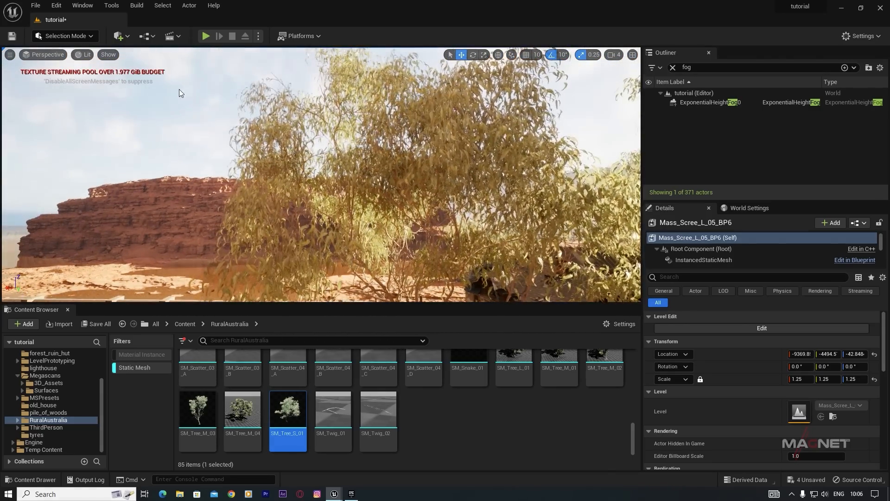
{"action": "left_click", "coordinate": [180, 90]}
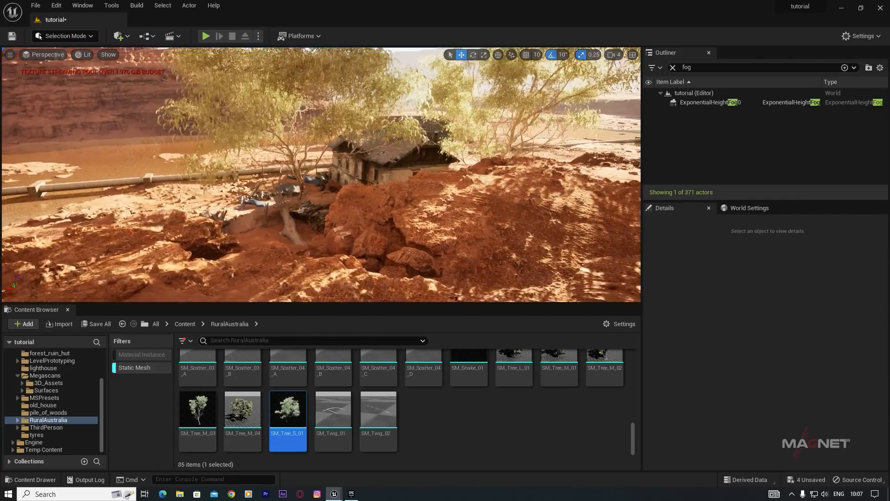
{"action": "right_click_drag", "start_coordinate": [321, 174], "coordinate": [346, 175]}
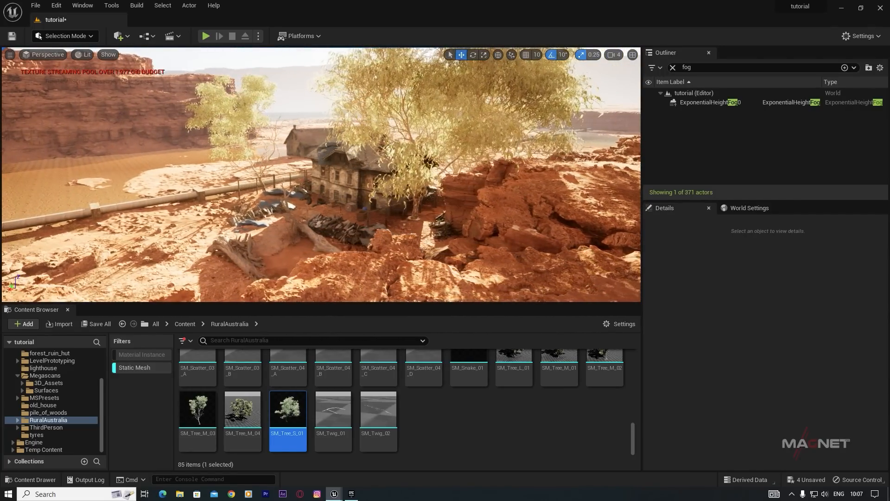
{"action": "left_click", "coordinate": [414, 214]}
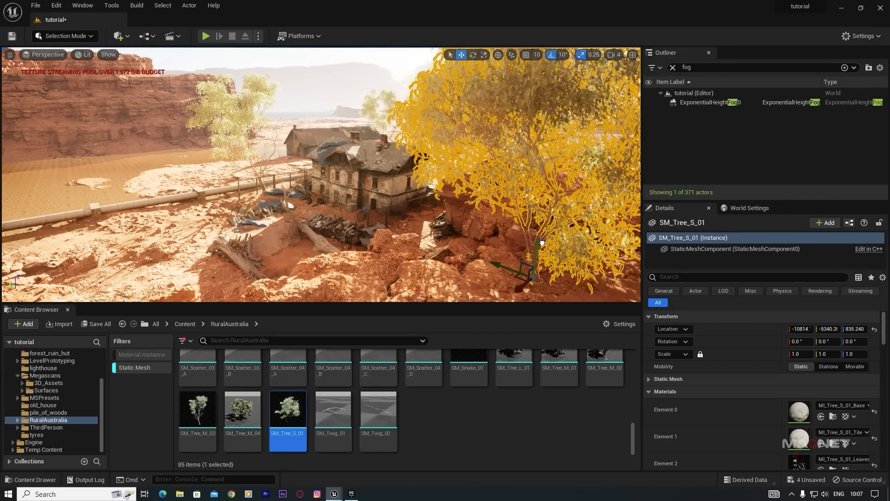
{"action": "key", "text": "Escape"}
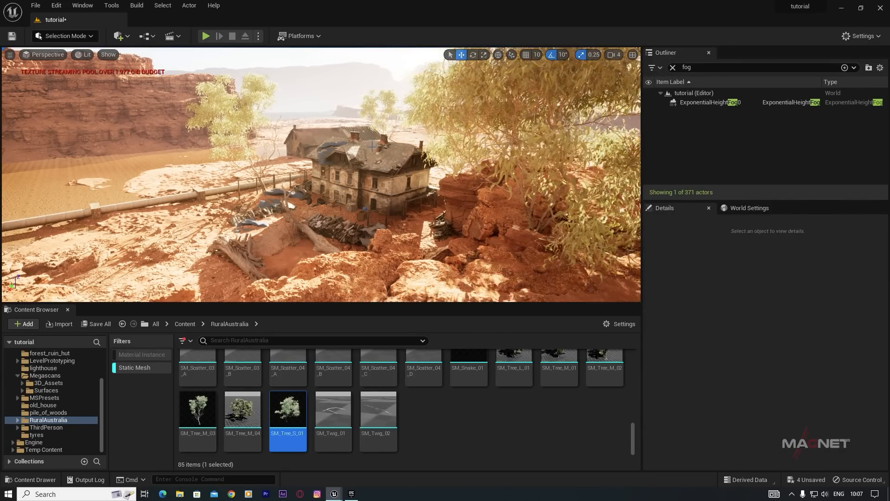
- Duplicate the MASS_Ground_S_09 ground beyond the pipeline to about X -19173, scale the copy to 31.25, 31.25, 18.75 and raise it to about Z -1091
{"action": "right_click_drag", "start_coordinate": [321, 175], "coordinate": [297, 170]}
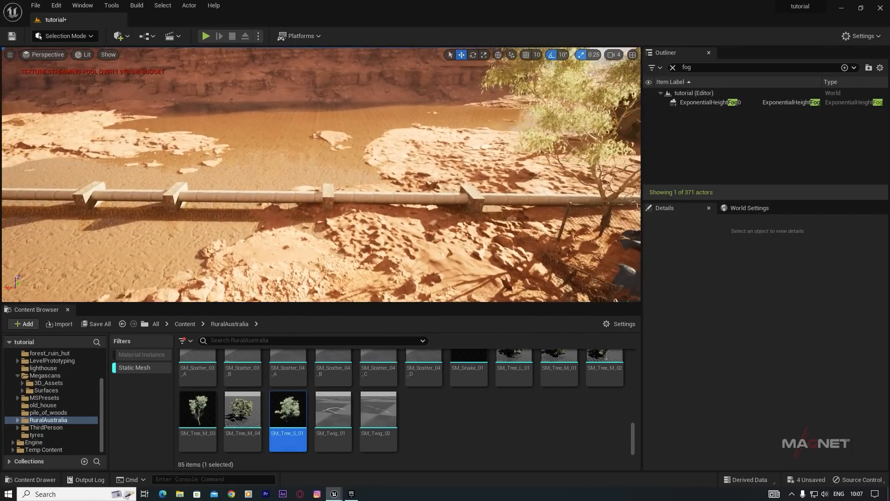
{"action": "left_click", "coordinate": [308, 141]}
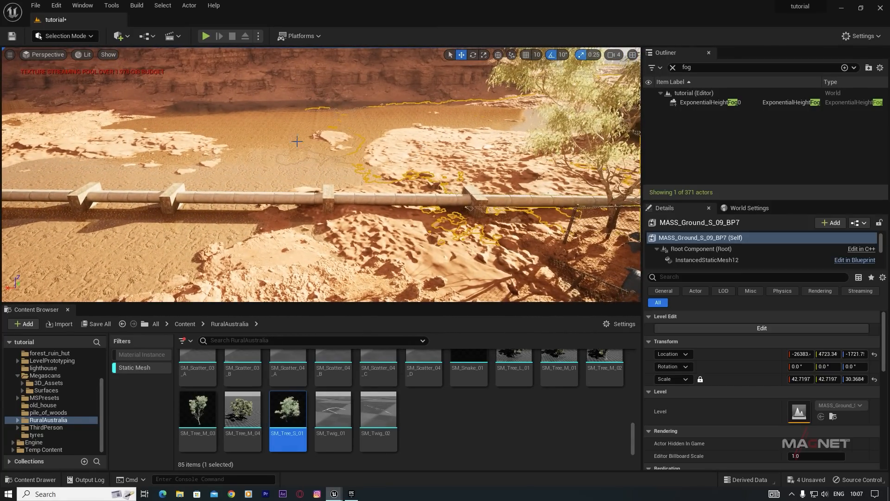
{"action": "right_click_drag", "start_coordinate": [252, 159], "coordinate": [243, 140]}
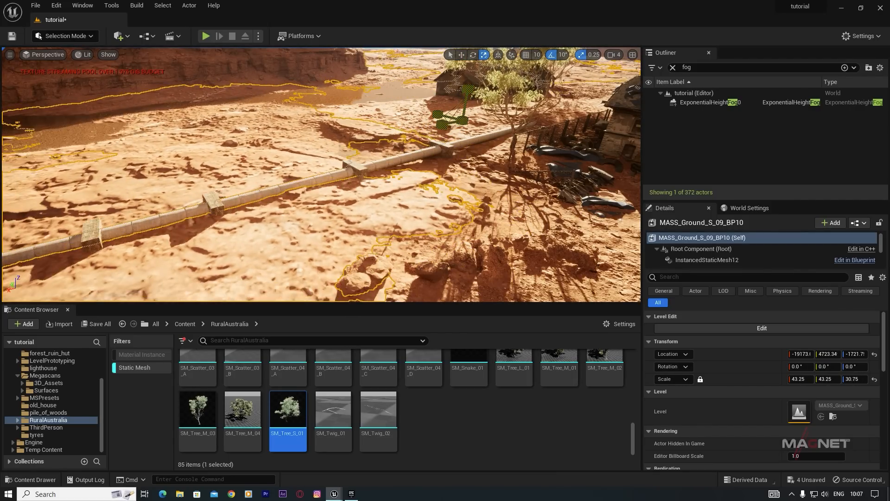
{"action": "left_click_drag", "start_coordinate": [468, 88], "coordinate": [463, 134]}
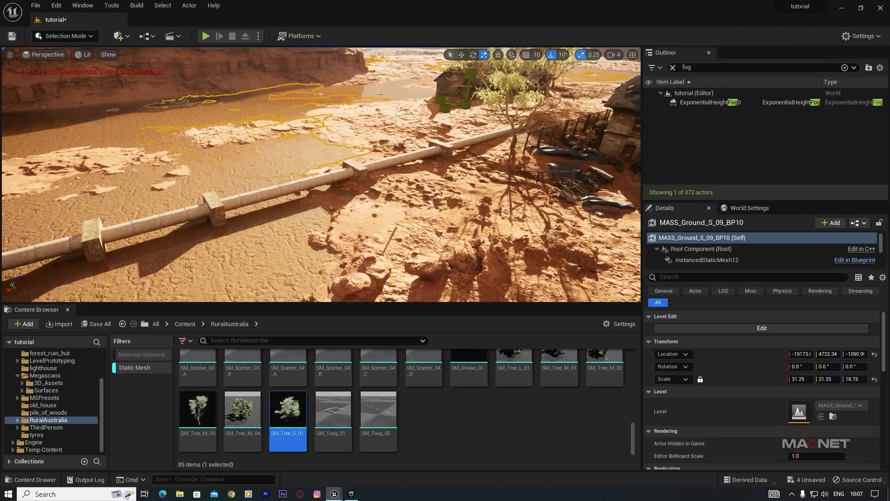
- Scale the ground copy to 21.75, 21.75, 9.25, move it to about X -13007, Y 2310, Z -429 around the pipeline, and deselect it
{"action": "left_click_drag", "start_coordinate": [466, 90], "coordinate": [464, 110]}
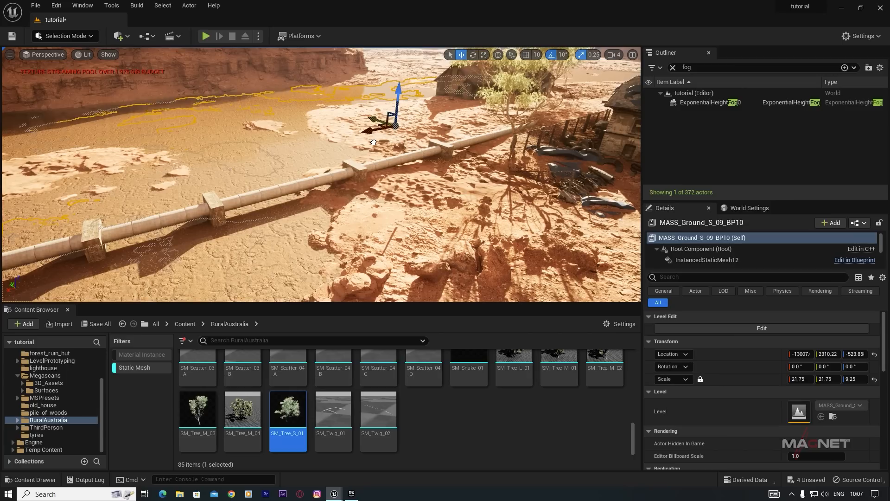
{"action": "left_click_drag", "start_coordinate": [400, 92], "coordinate": [401, 87]}
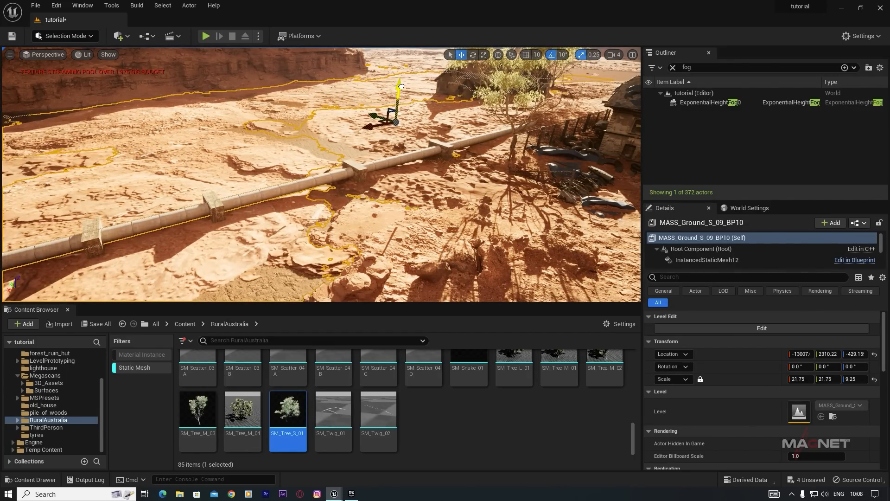
{"action": "right_click_drag", "start_coordinate": [295, 147], "coordinate": [468, 110]}
{"action": "left_click", "coordinate": [386, 106]}
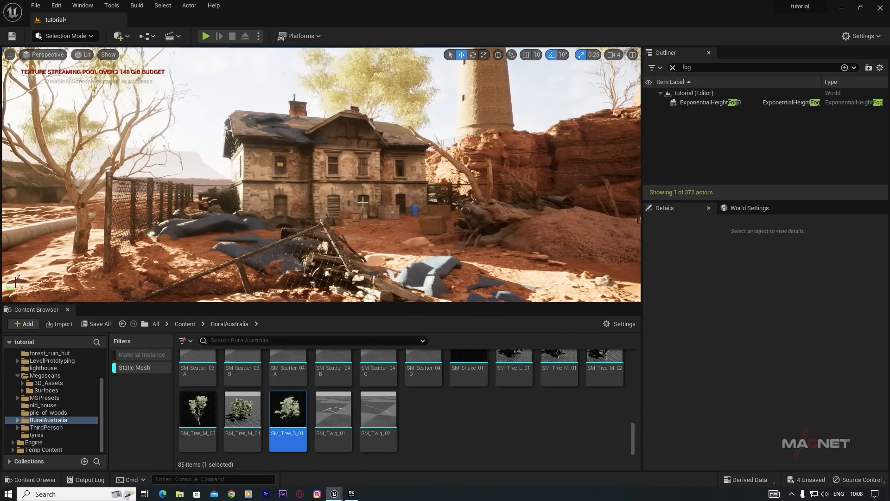
- Return to the top-level Content folder with the Static Mesh filter off and open the Quixel asset library
{"action": "right_click_drag", "start_coordinate": [275, 181], "coordinate": [330, 184]}
{"action": "key", "text": "w"}
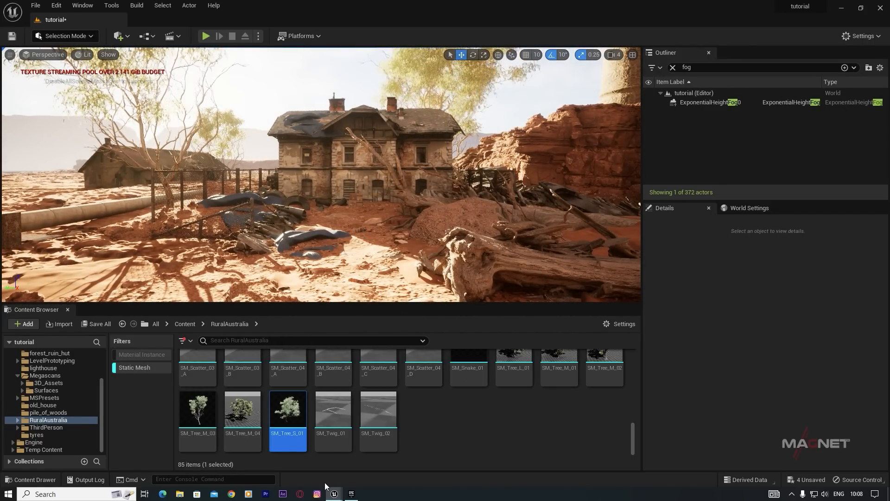
{"action": "scroll", "coordinate": [46, 396], "scroll_direction": "up", "scroll_amount": 3}
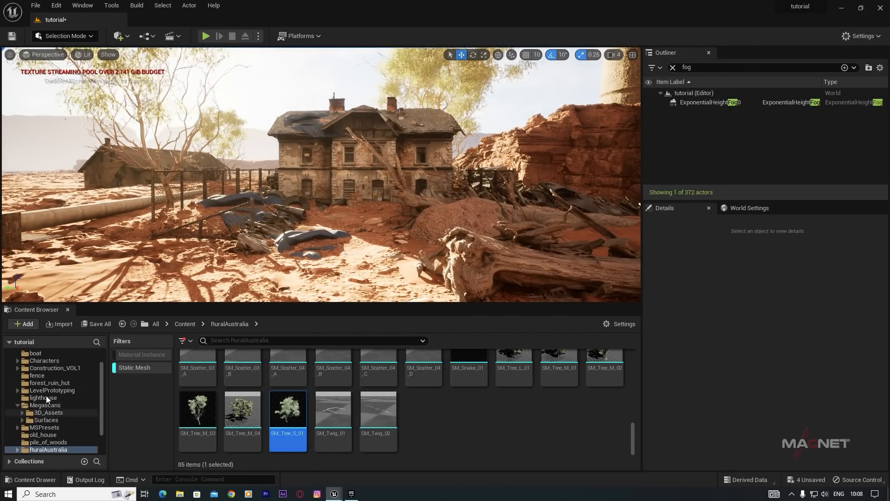
{"action": "left_click", "coordinate": [25, 360]}
{"action": "left_click", "coordinate": [132, 367]}
{"action": "right_click", "coordinate": [479, 416]}
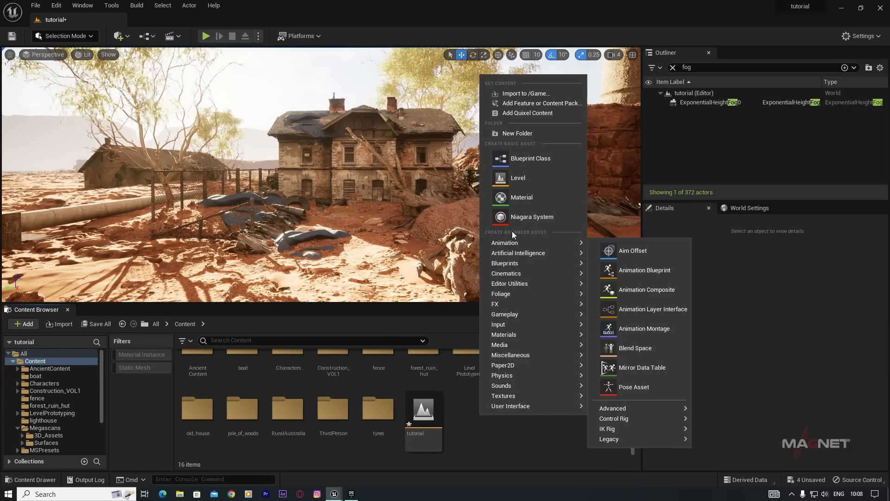
{"action": "left_click", "coordinate": [518, 114]}
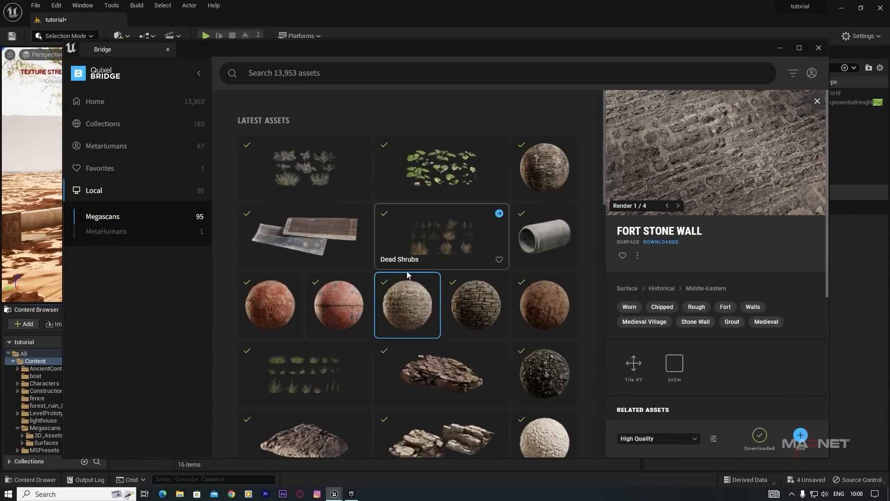
- Download the Desert Cotton 3D plant in High Quality, add it to the project and minimize the asset library
{"action": "left_click", "coordinate": [291, 171]}
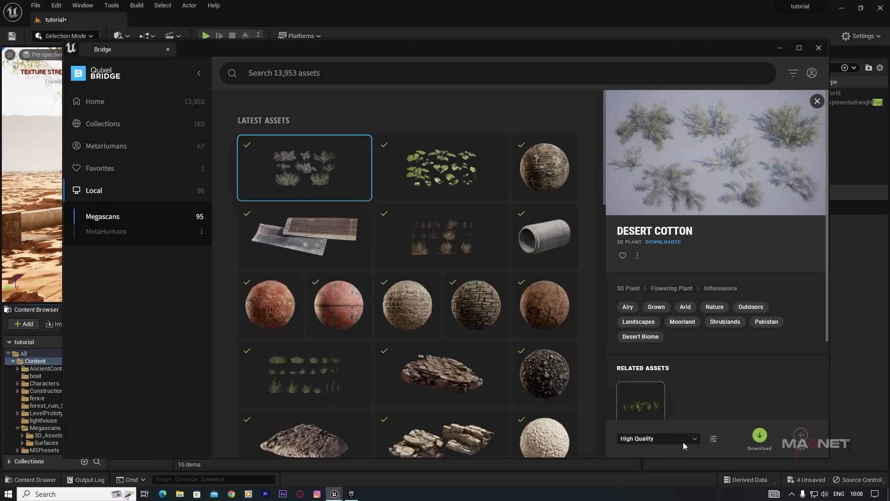
{"action": "left_click", "coordinate": [763, 437]}
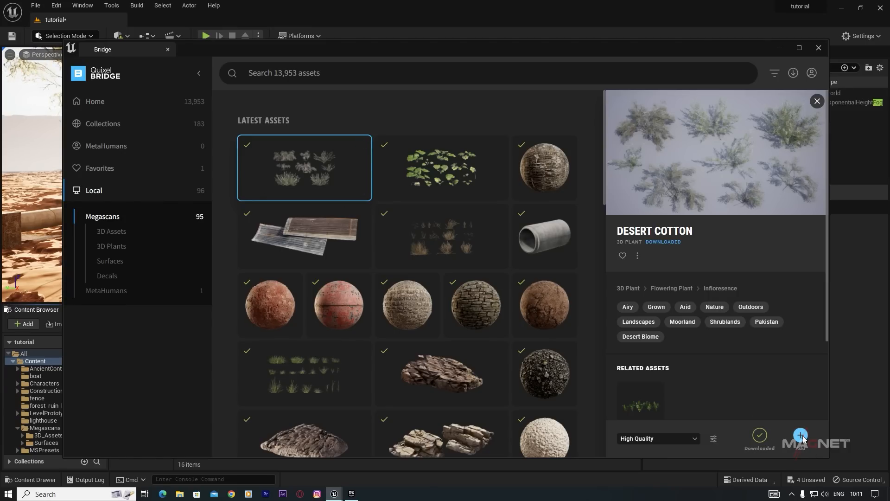
{"action": "left_click", "coordinate": [779, 48]}
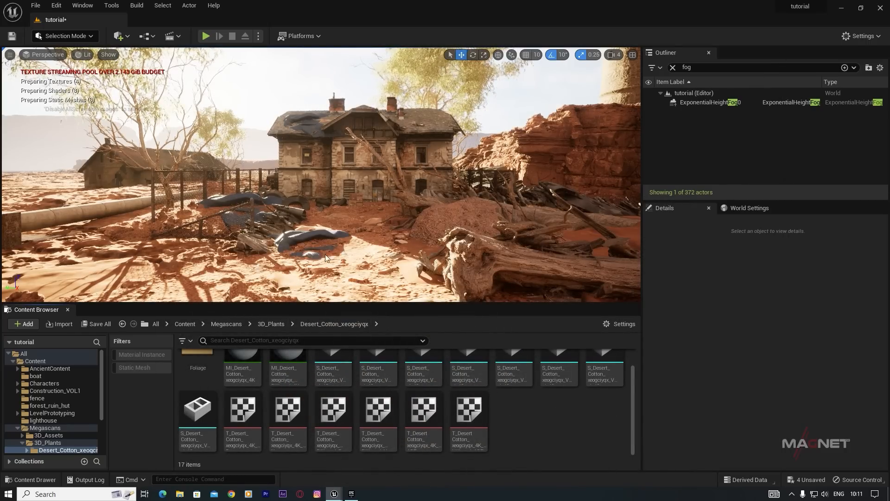
- Enable Nanite for all eight Desert Cotton static meshes
{"action": "scroll", "coordinate": [512, 430], "scroll_direction": "up", "scroll_amount": 2}
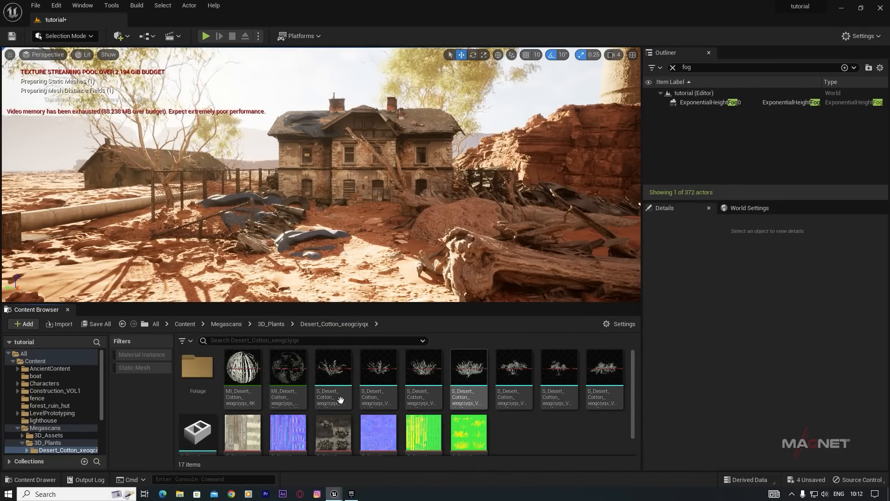
{"action": "left_click", "coordinate": [343, 373]}
{"action": "left_click", "coordinate": [198, 432], "text": "shift"}
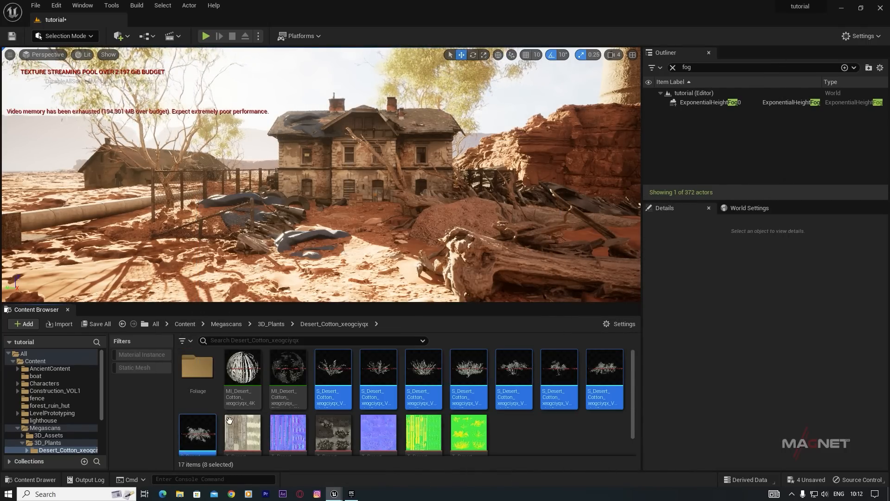
{"action": "right_click", "coordinate": [333, 367]}
{"action": "mouse_move", "coordinate": [374, 96]}
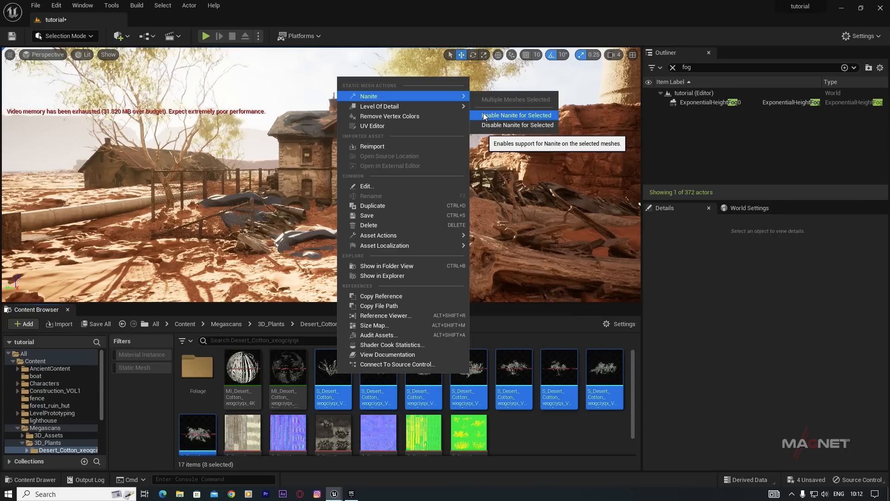
{"action": "left_click", "coordinate": [519, 116]}
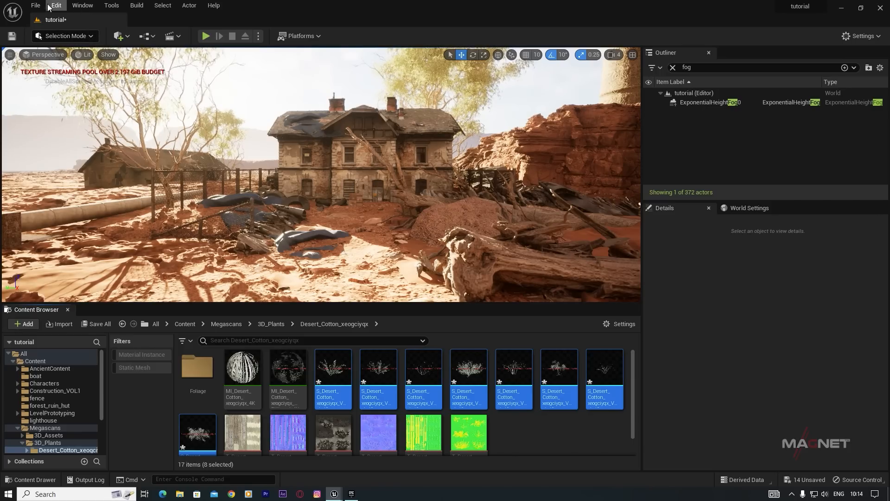
- Switch to Foliage mode and activate all eight Desert Cotton foliage types for painting
{"action": "left_click", "coordinate": [80, 36]}
{"action": "left_click", "coordinate": [73, 71]}
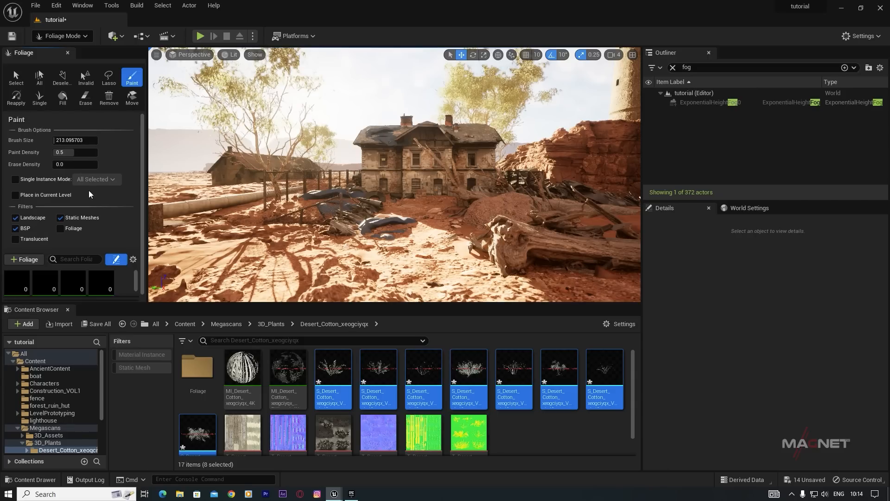
{"action": "scroll", "coordinate": [116, 277], "scroll_direction": "down", "scroll_amount": 2}
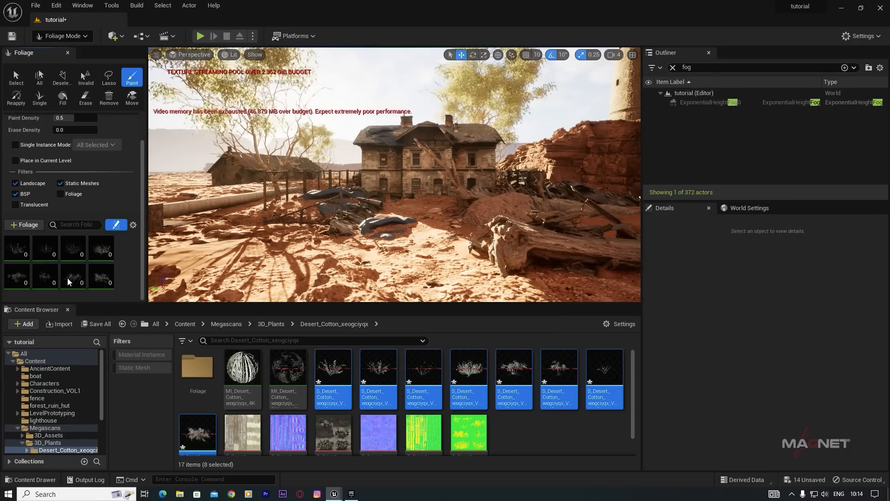
{"action": "left_click", "coordinate": [98, 281]}
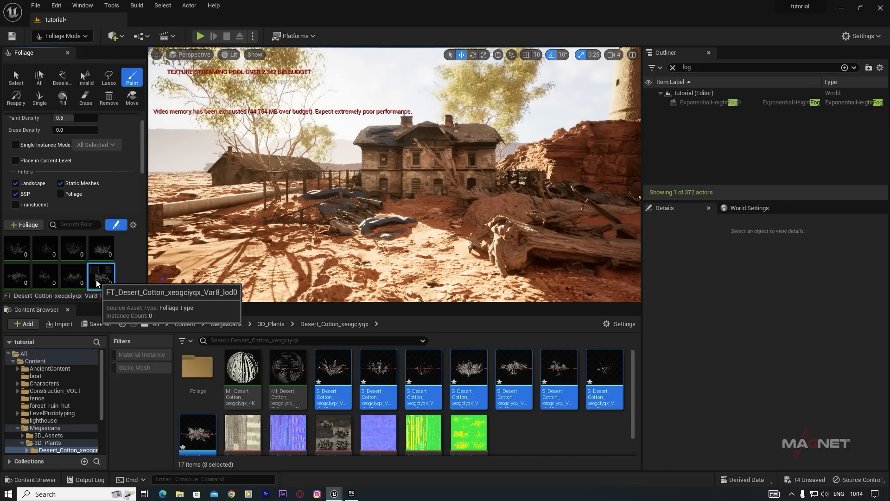
{"action": "key", "text": "ctrl+a"}
{"action": "left_click", "coordinate": [95, 272]}
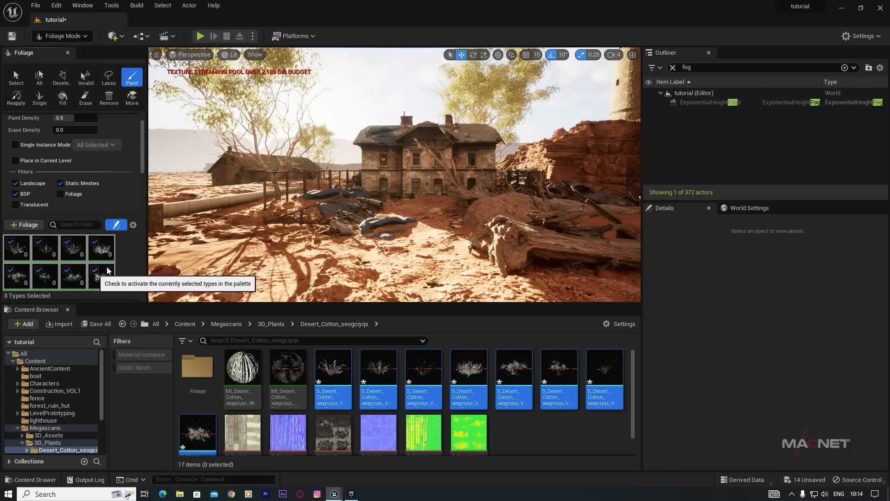
- Set the Desert Cotton foliage types' painting density to 300 and their Scale X range to 1.5–3.0
{"action": "scroll", "coordinate": [28, 184], "scroll_direction": "down", "scroll_amount": 10}
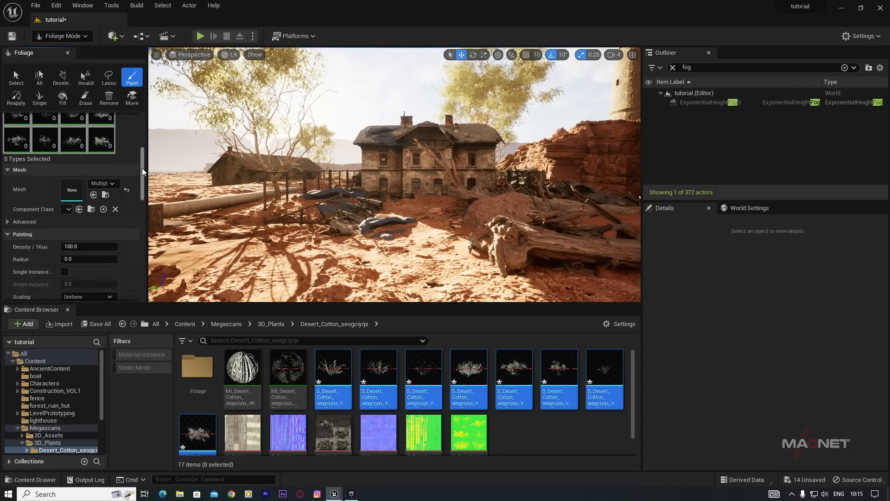
{"action": "left_click", "coordinate": [68, 179]}
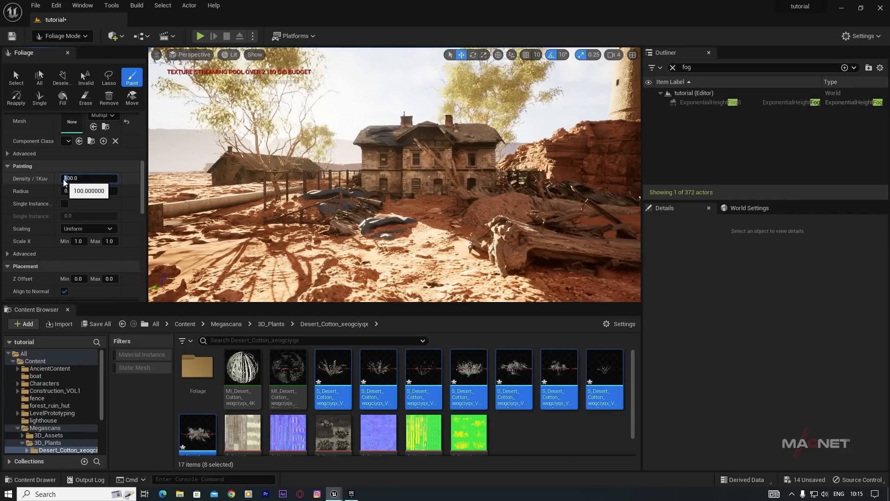
{"action": "type", "text": "3"}
{"action": "key", "text": "Return"}
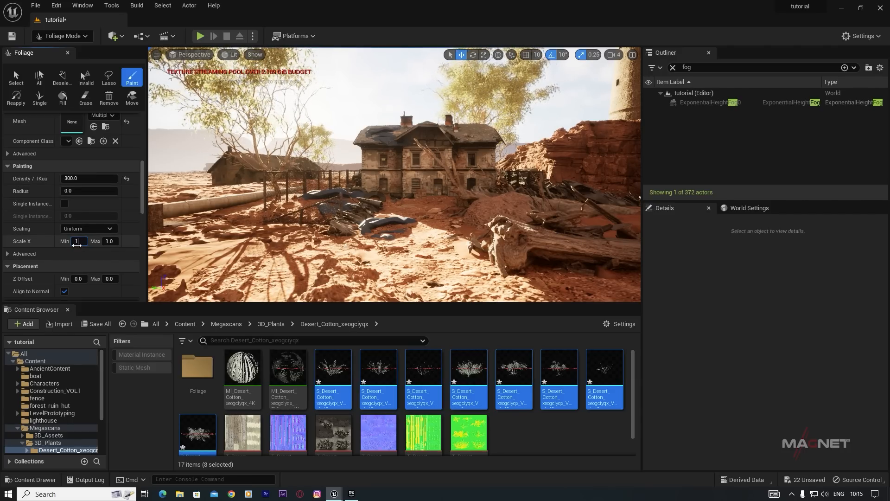
{"action": "type", "text": "3"}
{"action": "left_click", "coordinate": [113, 252]}
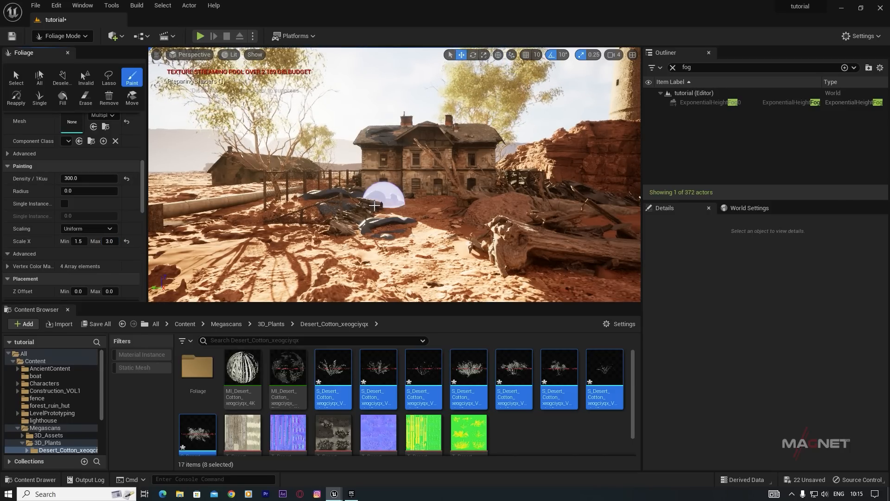
- Paint Desert Cotton shrubs against the old house's side wall, between the chain-link fence and the tyres
{"action": "mouse_move", "coordinate": [332, 231]}
{"action": "right_mouse_down"}
{"action": "mouse_move", "coordinate": [375, 224]}
{"action": "mouse_move", "coordinate": [342, 222]}
{"action": "mouse_move", "coordinate": [369, 227]}
{"action": "mouse_move", "coordinate": [342, 230]}
{"action": "mouse_move", "coordinate": [324, 246]}
{"action": "right_mouse_up"}
{"action": "key", "text": "w"}
{"action": "left_click", "coordinate": [406, 191]}
{"action": "key", "text": "w"}
{"action": "mouse_move", "coordinate": [406, 191]}
{"action": "right_mouse_down"}
{"action": "mouse_move", "coordinate": [408, 179]}
{"action": "mouse_move", "coordinate": [376, 187]}
{"action": "mouse_move", "coordinate": [387, 222]}
{"action": "right_mouse_up"}
{"action": "key", "text": "w"}
{"action": "key", "text": "s"}
{"action": "key", "text": "w"}
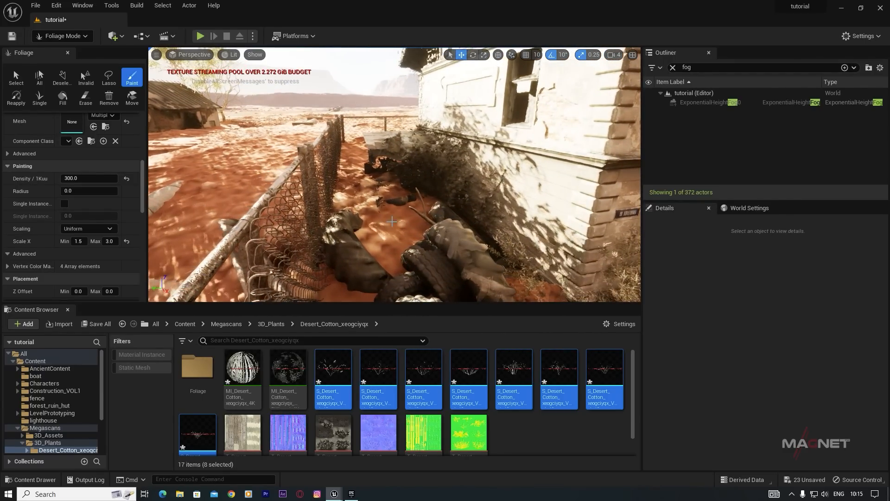
{"action": "left_click", "coordinate": [394, 198]}
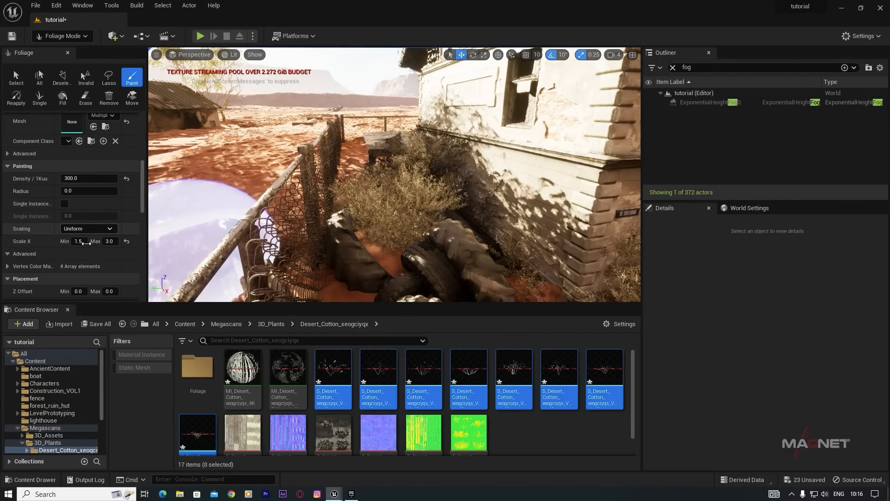
- Paint more Desert Cotton at the house corner near the blue barrel and along the fence facing the red cliff
{"action": "mouse_move", "coordinate": [397, 222]}
{"action": "right_mouse_down"}
{"action": "mouse_move", "coordinate": [404, 213]}
{"action": "mouse_move", "coordinate": [472, 207]}
{"action": "right_mouse_up"}
{"action": "key", "text": "w"}
{"action": "right_click_drag", "start_coordinate": [232, 234], "coordinate": [233, 235]}
{"action": "left_click", "coordinate": [322, 209]}
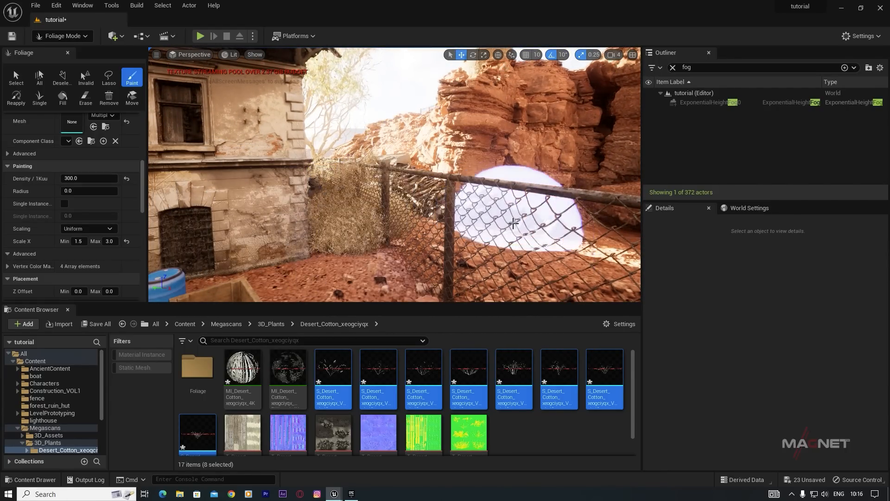
{"action": "left_click", "coordinate": [533, 215]}
{"action": "mouse_move", "coordinate": [562, 223]}
{"action": "right_mouse_down"}
{"action": "mouse_move", "coordinate": [591, 224]}
{"action": "mouse_move", "coordinate": [559, 227]}
{"action": "mouse_move", "coordinate": [554, 255]}
{"action": "mouse_move", "coordinate": [566, 255]}
{"action": "mouse_move", "coordinate": [556, 250]}
{"action": "right_mouse_up"}
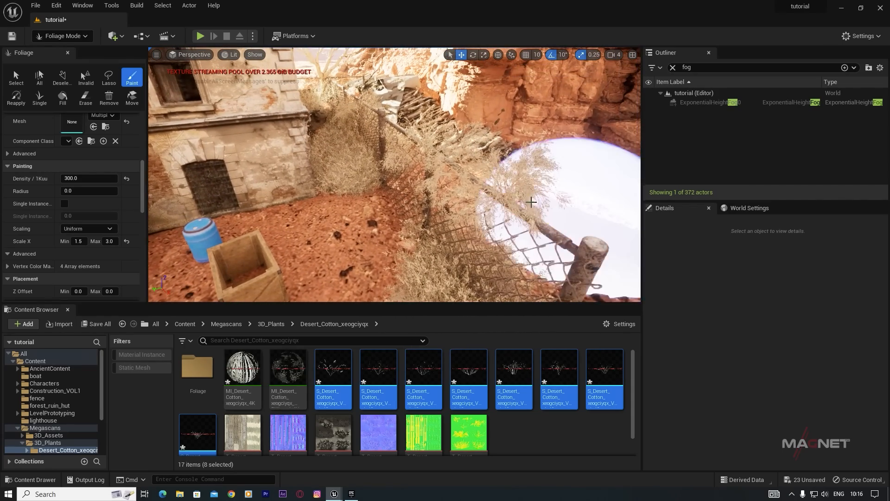
- Adjust the foliage Erase brush size and erase the Desert Cotton shrubs overlapping the fence by the cliff
{"action": "scroll", "coordinate": [449, 195], "scroll_direction": "down", "scroll_amount": 4}
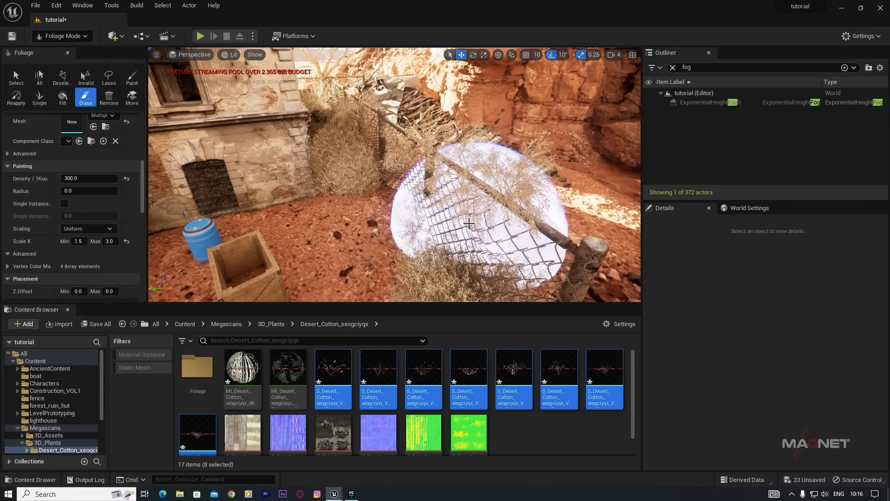
{"action": "scroll", "coordinate": [469, 223], "scroll_direction": "up", "scroll_amount": 3, "text": "ctrl"}
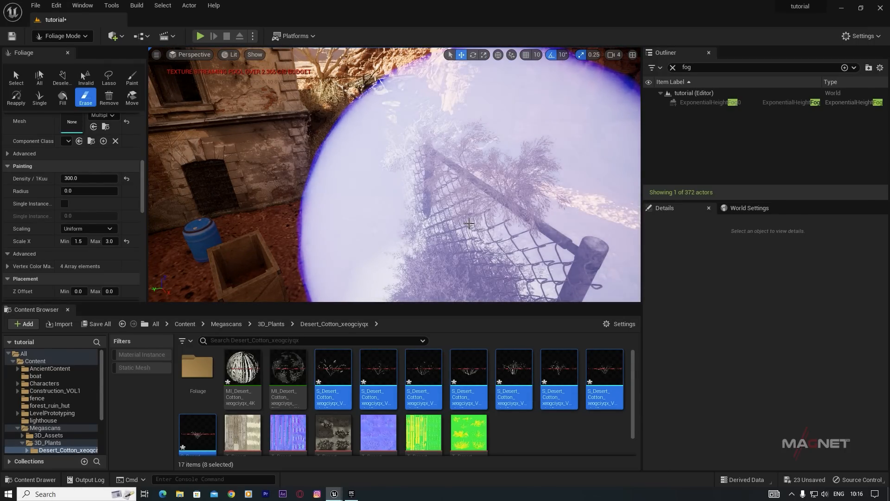
{"action": "scroll", "coordinate": [421, 195], "scroll_direction": "down", "scroll_amount": 3, "text": "ctrl"}
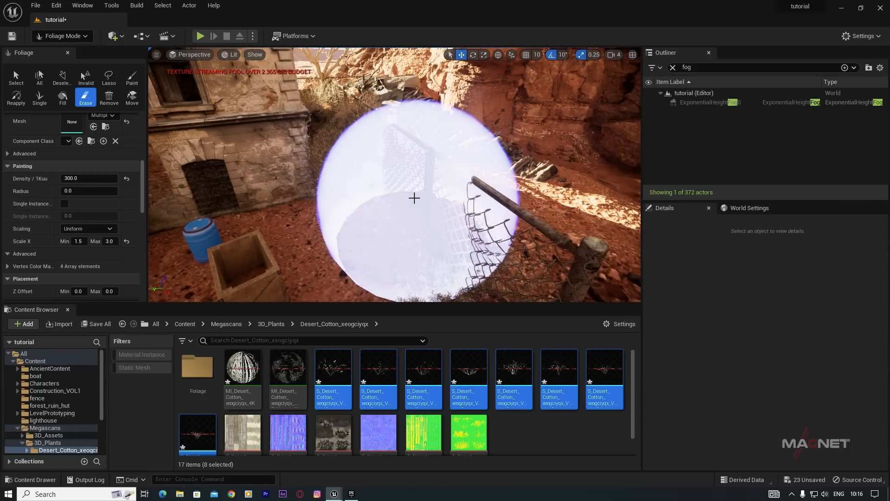
- Paint desert cotton bushes along the pipe and chain-link fence, erasing the excess from the foreground ground
{"action": "mouse_move", "coordinate": [440, 200]}
{"action": "right_mouse_down"}
{"action": "mouse_move", "coordinate": [505, 200]}
{"action": "mouse_move", "coordinate": [423, 222]}
{"action": "mouse_move", "coordinate": [452, 221]}
{"action": "right_mouse_up"}
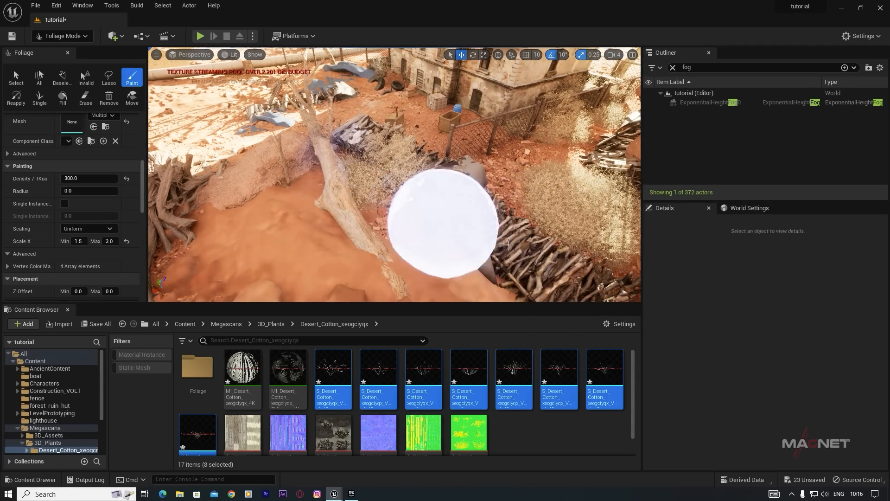
{"action": "mouse_move", "coordinate": [419, 166]}
{"action": "right_mouse_down"}
{"action": "mouse_move", "coordinate": [354, 146]}
{"action": "mouse_move", "coordinate": [364, 155]}
{"action": "mouse_move", "coordinate": [399, 155]}
{"action": "mouse_move", "coordinate": [366, 158]}
{"action": "right_mouse_up"}
{"action": "right_click_drag", "start_coordinate": [313, 199], "coordinate": [313, 199]}
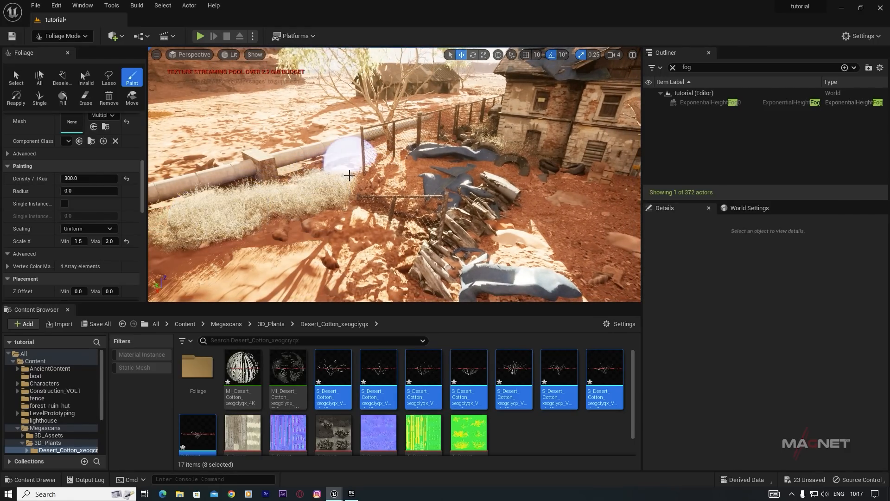
{"action": "mouse_move", "coordinate": [436, 181]}
{"action": "left_mouse_down"}
{"action": "mouse_move", "coordinate": [459, 234]}
{"action": "mouse_move", "coordinate": [346, 255]}
{"action": "left_mouse_up"}
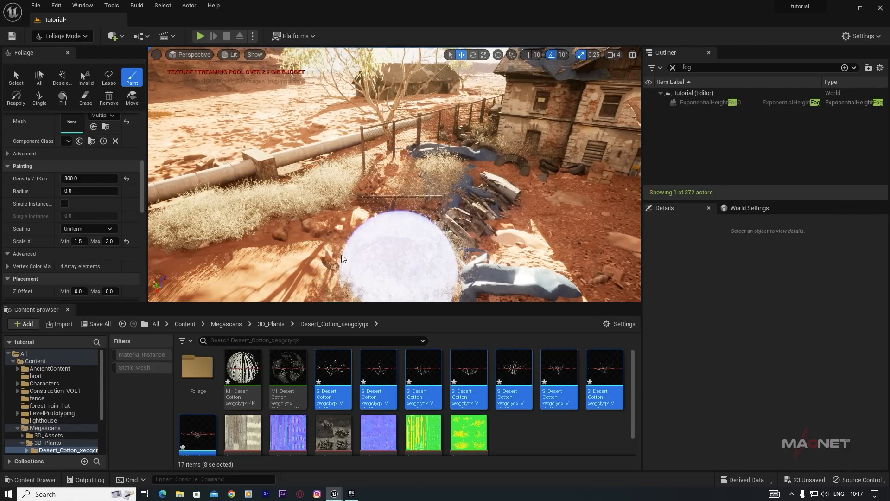
{"action": "mouse_move", "coordinate": [411, 205]}
{"action": "right_mouse_down"}
{"action": "mouse_move", "coordinate": [408, 239]}
{"action": "mouse_move", "coordinate": [311, 225]}
{"action": "right_mouse_up"}
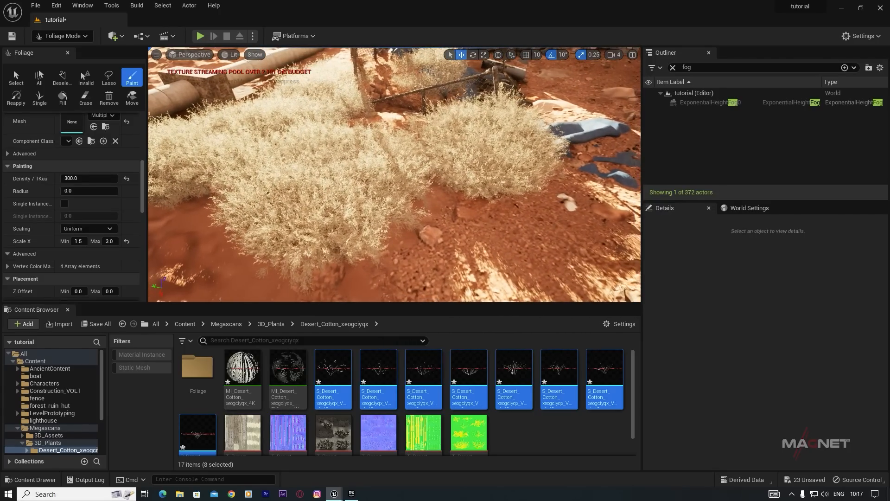
{"action": "mouse_move", "coordinate": [319, 211]}
{"action": "left_mouse_down", "text": "shift"}
{"action": "mouse_move", "coordinate": [453, 162]}
{"action": "mouse_move", "coordinate": [343, 124]}
{"action": "left_mouse_up", "text": "shift"}
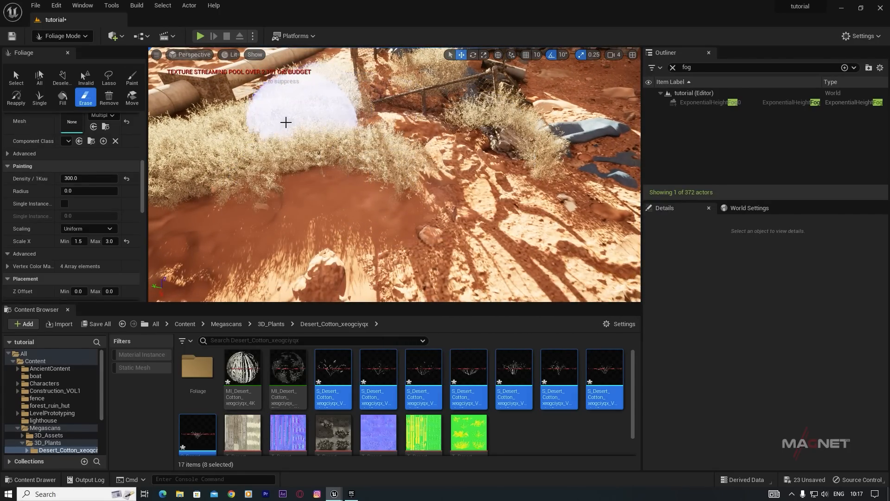
- Reset the foliage Scale X to its default and set the painting density to 200
{"action": "right_click_drag", "start_coordinate": [450, 141], "coordinate": [380, 147]}
{"action": "mouse_move", "coordinate": [463, 174]}
{"action": "right_mouse_down"}
{"action": "mouse_move", "coordinate": [540, 151]}
{"action": "mouse_move", "coordinate": [496, 139]}
{"action": "mouse_move", "coordinate": [551, 134]}
{"action": "mouse_move", "coordinate": [522, 174]}
{"action": "mouse_move", "coordinate": [568, 180]}
{"action": "right_mouse_up"}
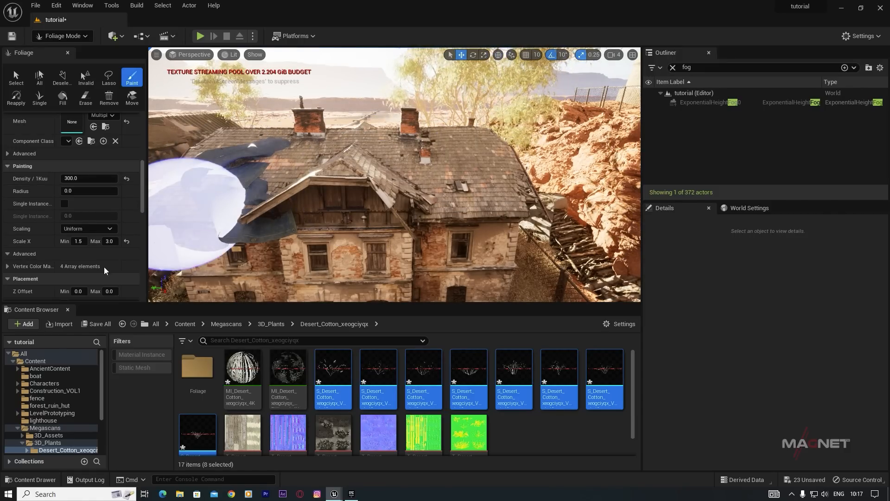
{"action": "left_click", "coordinate": [126, 241]}
{"action": "left_click", "coordinate": [68, 178]}
{"action": "key", "text": "BackSpace"}
{"action": "type", "text": "2"}
{"action": "key", "text": "Return"}
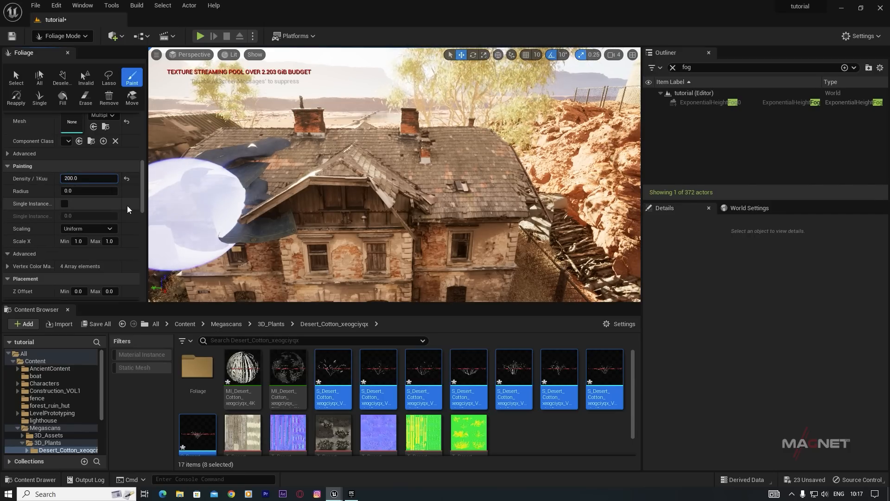
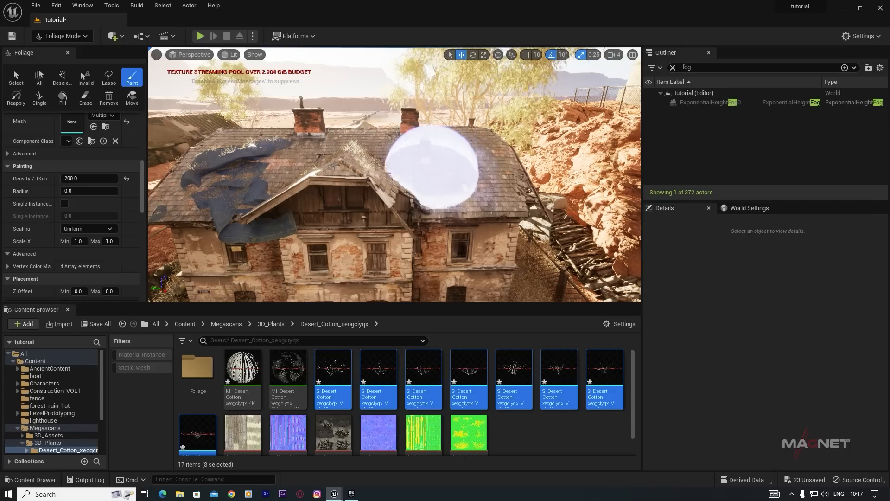
- Paint desert cotton over the old house's roof with a maximum Scale X of 2.0, erasing surplus growth
{"action": "key", "text": "w"}
{"action": "mouse_move", "coordinate": [365, 241]}
{"action": "right_mouse_down"}
{"action": "mouse_move", "coordinate": [413, 237]}
{"action": "mouse_move", "coordinate": [348, 258]}
{"action": "mouse_move", "coordinate": [353, 243]}
{"action": "mouse_move", "coordinate": [419, 241]}
{"action": "mouse_move", "coordinate": [366, 260]}
{"action": "mouse_move", "coordinate": [330, 245]}
{"action": "mouse_move", "coordinate": [347, 264]}
{"action": "mouse_move", "coordinate": [436, 262]}
{"action": "mouse_move", "coordinate": [353, 207]}
{"action": "right_mouse_up"}
{"action": "key", "text": "w"}
{"action": "key", "text": "s"}
{"action": "key", "text": "w"}
{"action": "key", "text": "s"}
{"action": "key", "text": "s"}
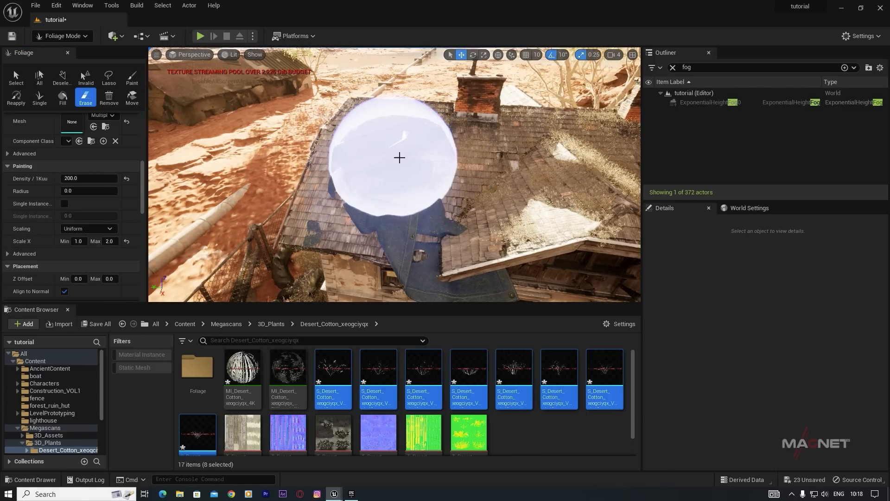
{"action": "mouse_move", "coordinate": [378, 135]}
{"action": "left_mouse_down"}
{"action": "mouse_move", "coordinate": [384, 201]}
{"action": "mouse_move", "coordinate": [376, 177]}
{"action": "mouse_move", "coordinate": [381, 145]}
{"action": "mouse_move", "coordinate": [418, 211]}
{"action": "mouse_move", "coordinate": [402, 214]}
{"action": "mouse_move", "coordinate": [463, 177]}
{"action": "left_mouse_up"}
{"action": "mouse_move", "coordinate": [464, 177]}
{"action": "right_mouse_down"}
{"action": "mouse_move", "coordinate": [547, 170]}
{"action": "mouse_move", "coordinate": [508, 139]}
{"action": "right_mouse_up"}
{"action": "key", "text": "w"}
{"action": "mouse_move", "coordinate": [508, 139]}
{"action": "left_mouse_down", "text": "shift"}
{"action": "mouse_move", "coordinate": [496, 118]}
{"action": "mouse_move", "coordinate": [419, 179]}
{"action": "left_mouse_up", "text": "shift"}
- Paint more desert cotton around the old house and the fallen trunk and woodpile in front of it
{"action": "mouse_move", "coordinate": [420, 178]}
{"action": "right_mouse_down"}
{"action": "mouse_move", "coordinate": [459, 209]}
{"action": "mouse_move", "coordinate": [426, 155]}
{"action": "mouse_move", "coordinate": [417, 166]}
{"action": "mouse_move", "coordinate": [394, 141]}
{"action": "mouse_move", "coordinate": [383, 167]}
{"action": "mouse_move", "coordinate": [394, 169]}
{"action": "mouse_move", "coordinate": [387, 204]}
{"action": "mouse_move", "coordinate": [366, 207]}
{"action": "right_mouse_up"}
{"action": "key", "text": "s"}
{"action": "key", "text": "e"}
{"action": "key", "text": "s"}
{"action": "key", "text": "w"}
{"action": "key", "text": "s"}
{"action": "mouse_move", "coordinate": [364, 207]}
{"action": "left_mouse_down"}
{"action": "mouse_move", "coordinate": [429, 208]}
{"action": "mouse_move", "coordinate": [445, 190]}
{"action": "left_mouse_up"}
{"action": "mouse_move", "coordinate": [445, 190]}
{"action": "right_mouse_down"}
{"action": "mouse_move", "coordinate": [445, 211]}
{"action": "mouse_move", "coordinate": [468, 137]}
{"action": "mouse_move", "coordinate": [508, 171]}
{"action": "mouse_move", "coordinate": [510, 183]}
{"action": "mouse_move", "coordinate": [419, 194]}
{"action": "mouse_move", "coordinate": [399, 219]}
{"action": "mouse_move", "coordinate": [417, 199]}
{"action": "mouse_move", "coordinate": [405, 204]}
{"action": "mouse_move", "coordinate": [402, 162]}
{"action": "mouse_move", "coordinate": [425, 199]}
{"action": "mouse_move", "coordinate": [373, 199]}
{"action": "mouse_move", "coordinate": [366, 227]}
{"action": "right_mouse_up"}
{"action": "key", "text": "q"}
{"action": "key", "text": "s"}
{"action": "key", "text": "s"}
{"action": "key", "text": "a"}
{"action": "key", "text": "w"}
{"action": "key", "text": "w"}
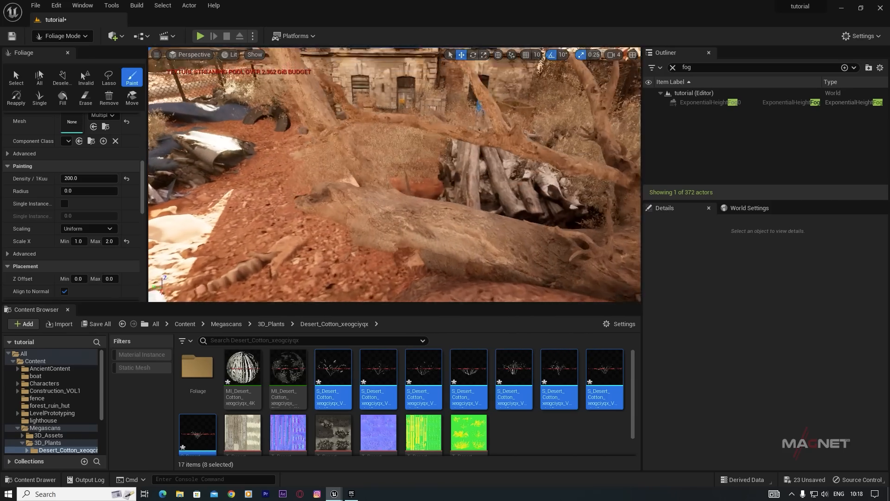
- Scatter desert cotton bushes across the rocky ground beyond the fallen tree
{"action": "key", "text": "s"}
{"action": "mouse_move", "coordinate": [394, 176]}
{"action": "right_mouse_down"}
{"action": "mouse_move", "coordinate": [371, 181]}
{"action": "mouse_move", "coordinate": [399, 160]}
{"action": "mouse_move", "coordinate": [404, 181]}
{"action": "right_mouse_up"}
{"action": "key", "text": "w"}
{"action": "key", "text": "s"}
{"action": "key", "text": "w"}
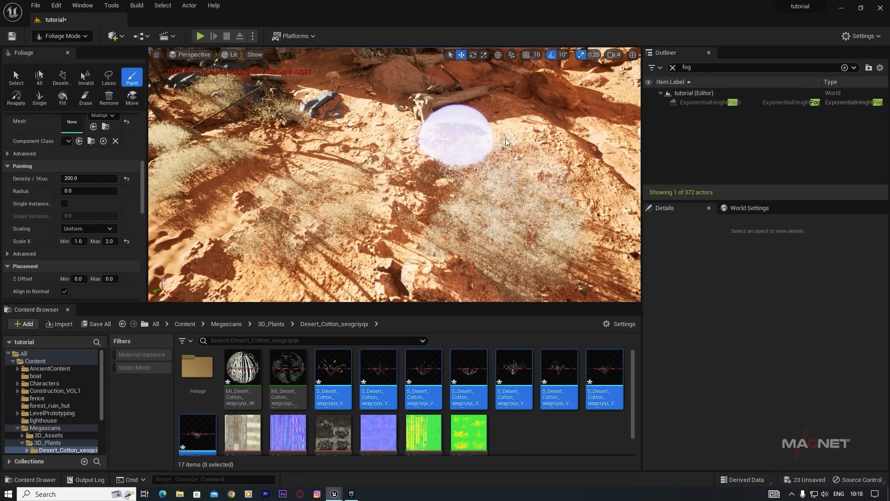
{"action": "key", "text": "s"}
{"action": "right_click_drag", "start_coordinate": [452, 128], "coordinate": [459, 93]}
{"action": "key", "text": "s"}
{"action": "mouse_move", "coordinate": [453, 127]}
{"action": "right_mouse_down"}
{"action": "mouse_move", "coordinate": [457, 162]}
{"action": "mouse_move", "coordinate": [408, 185]}
{"action": "mouse_move", "coordinate": [471, 155]}
{"action": "mouse_move", "coordinate": [464, 158]}
{"action": "mouse_move", "coordinate": [523, 163]}
{"action": "mouse_move", "coordinate": [515, 163]}
{"action": "right_mouse_up"}
{"action": "key", "text": "s"}
{"action": "key", "text": "w"}
{"action": "key", "text": "s"}
{"action": "key", "text": "s"}
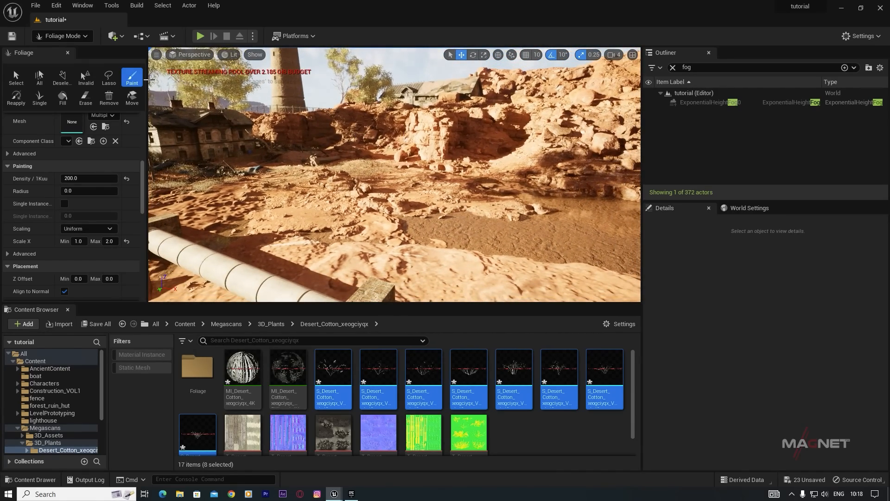
- Paint desert cotton on the deck of the wrecked red boat and on the ground beside its hull
{"action": "right_click_drag", "start_coordinate": [406, 184], "coordinate": [371, 181]}
{"action": "key", "text": "w"}
{"action": "key", "text": "w"}
{"action": "key", "text": "s"}
{"action": "mouse_move", "coordinate": [409, 279]}
{"action": "right_mouse_down"}
{"action": "mouse_move", "coordinate": [415, 297]}
{"action": "mouse_move", "coordinate": [410, 279]}
{"action": "right_mouse_up"}
{"action": "key", "text": "w"}
{"action": "mouse_move", "coordinate": [412, 283]}
{"action": "left_mouse_down"}
{"action": "mouse_move", "coordinate": [388, 204]}
{"action": "mouse_move", "coordinate": [431, 227]}
{"action": "mouse_move", "coordinate": [236, 167]}
{"action": "mouse_move", "coordinate": [383, 217]}
{"action": "left_mouse_up"}
{"action": "key", "text": "s"}
{"action": "mouse_move", "coordinate": [297, 271]}
{"action": "right_mouse_down"}
{"action": "mouse_move", "coordinate": [232, 269]}
{"action": "mouse_move", "coordinate": [296, 271]}
{"action": "right_mouse_up"}
{"action": "key", "text": "w"}
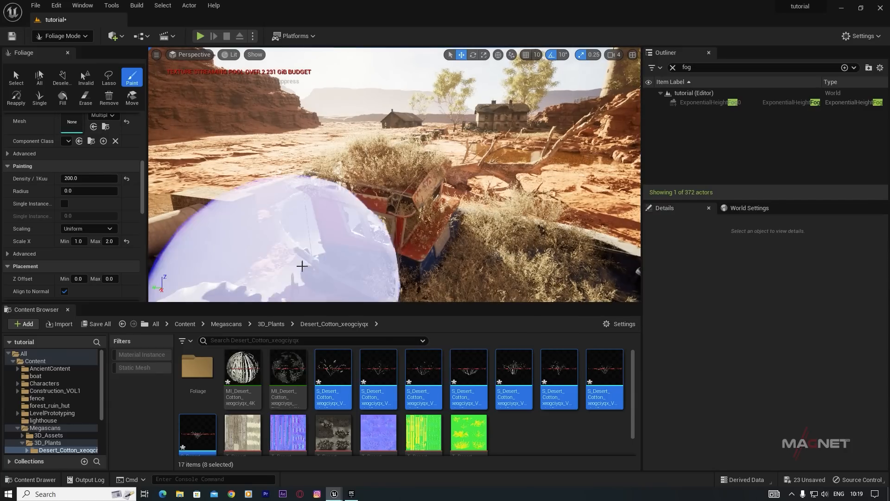
- Paint desert cotton around the blue cloths lying between the pipe and the red boat
{"action": "left_click_drag", "start_coordinate": [316, 239], "coordinate": [491, 230]}
{"action": "key", "text": "s"}
{"action": "mouse_move", "coordinate": [491, 230]}
{"action": "right_mouse_down"}
{"action": "mouse_move", "coordinate": [487, 259]}
{"action": "mouse_move", "coordinate": [431, 274]}
{"action": "mouse_move", "coordinate": [417, 297]}
{"action": "right_mouse_up"}
{"action": "key", "text": "w"}
{"action": "right_click_drag", "start_coordinate": [439, 169], "coordinate": [452, 139]}
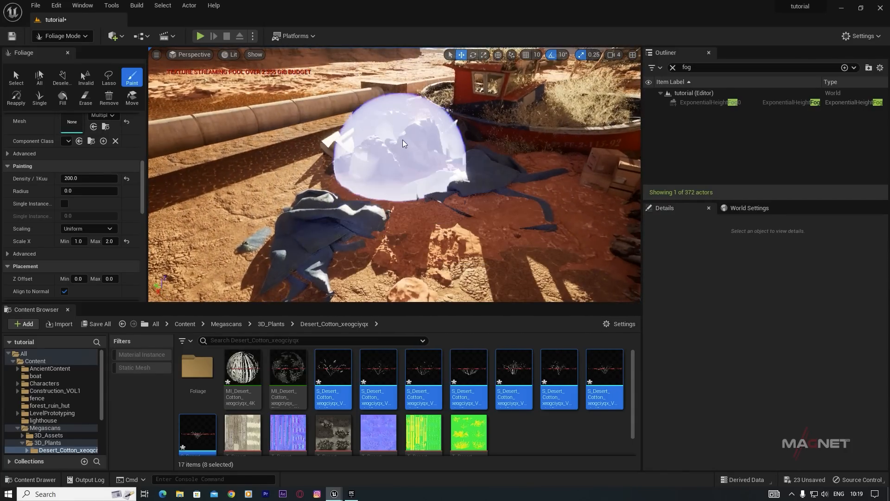
{"action": "left_click_drag", "start_coordinate": [401, 142], "coordinate": [359, 228]}
{"action": "right_click_drag", "start_coordinate": [357, 223], "coordinate": [477, 145]}
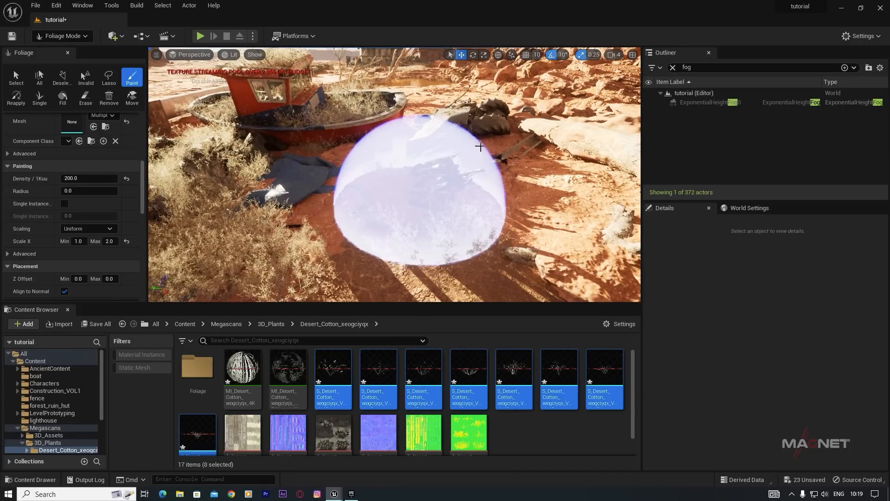
- Paint desert cotton on the ground beside the boat and over the boulders at the foot of the cliff
{"action": "left_click_drag", "start_coordinate": [509, 176], "coordinate": [482, 209]}
{"action": "mouse_move", "coordinate": [483, 209]}
{"action": "right_mouse_down"}
{"action": "mouse_move", "coordinate": [484, 143]}
{"action": "mouse_move", "coordinate": [413, 180]}
{"action": "right_mouse_up"}
{"action": "key", "text": "w"}
{"action": "mouse_move", "coordinate": [365, 160]}
{"action": "left_mouse_down"}
{"action": "mouse_move", "coordinate": [377, 181]}
{"action": "mouse_move", "coordinate": [557, 202]}
{"action": "mouse_move", "coordinate": [596, 185]}
{"action": "left_mouse_up"}
{"action": "mouse_move", "coordinate": [595, 185]}
{"action": "right_mouse_down"}
{"action": "mouse_move", "coordinate": [637, 178]}
{"action": "mouse_move", "coordinate": [556, 174]}
{"action": "mouse_move", "coordinate": [514, 186]}
{"action": "mouse_move", "coordinate": [507, 197]}
{"action": "right_mouse_up"}
{"action": "key", "text": "w"}
{"action": "left_click_drag", "start_coordinate": [480, 232], "coordinate": [519, 186]}
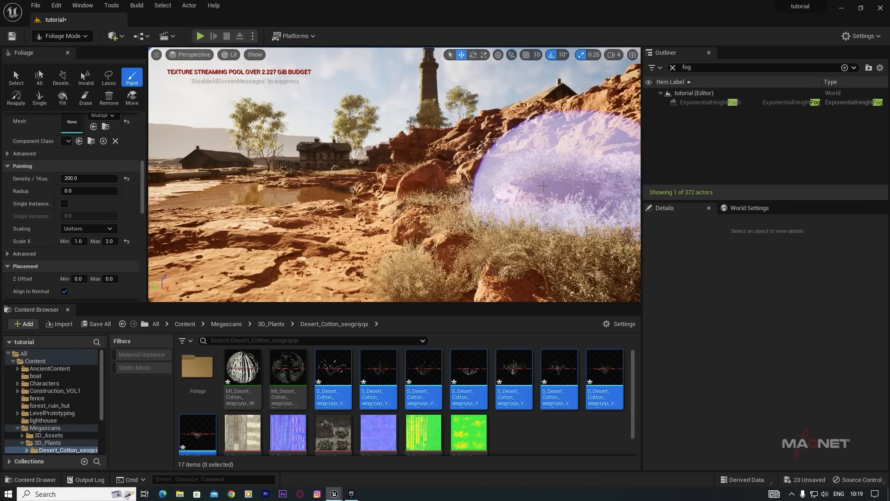
{"action": "mouse_move", "coordinate": [488, 230]}
{"action": "left_mouse_down"}
{"action": "mouse_move", "coordinate": [394, 226]}
{"action": "mouse_move", "coordinate": [419, 248]}
{"action": "left_mouse_up"}
- Paint desert cotton on the slope around the dead tree stump below the cliff
{"action": "right_click_drag", "start_coordinate": [420, 248], "coordinate": [524, 241]}
{"action": "key", "text": "s"}
{"action": "mouse_move", "coordinate": [467, 281]}
{"action": "right_mouse_down"}
{"action": "mouse_move", "coordinate": [435, 266]}
{"action": "mouse_move", "coordinate": [467, 264]}
{"action": "right_mouse_up"}
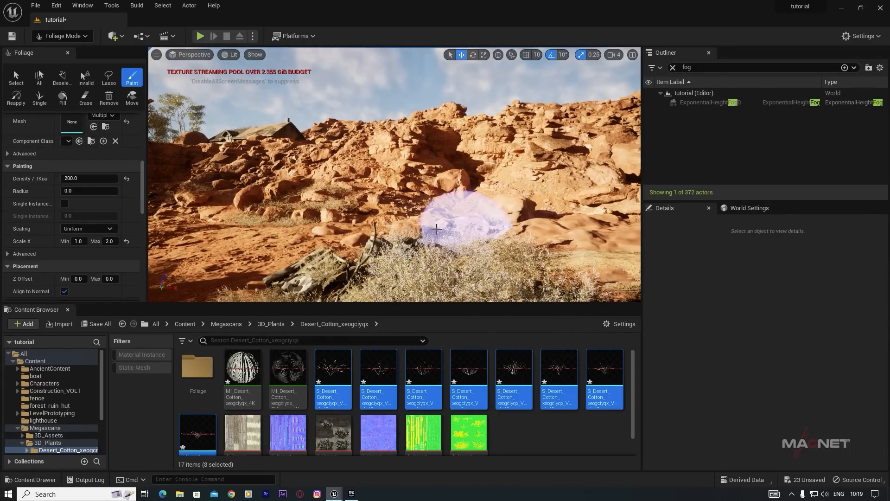
{"action": "left_click_drag", "start_coordinate": [475, 223], "coordinate": [413, 230]}
{"action": "key", "text": "w"}
{"action": "mouse_move", "coordinate": [413, 230]}
{"action": "right_mouse_down"}
{"action": "mouse_move", "coordinate": [297, 227]}
{"action": "mouse_move", "coordinate": [292, 243]}
{"action": "right_mouse_up"}
{"action": "key", "text": "w"}
- Paint desert cotton along the rocky far bank of the pond, up to the cliff base
{"action": "mouse_move", "coordinate": [394, 175]}
{"action": "right_mouse_down"}
{"action": "mouse_move", "coordinate": [412, 199]}
{"action": "mouse_move", "coordinate": [394, 223]}
{"action": "right_mouse_up"}
{"action": "mouse_move", "coordinate": [238, 185]}
{"action": "left_mouse_down"}
{"action": "mouse_move", "coordinate": [372, 162]}
{"action": "mouse_move", "coordinate": [518, 176]}
{"action": "left_mouse_up"}
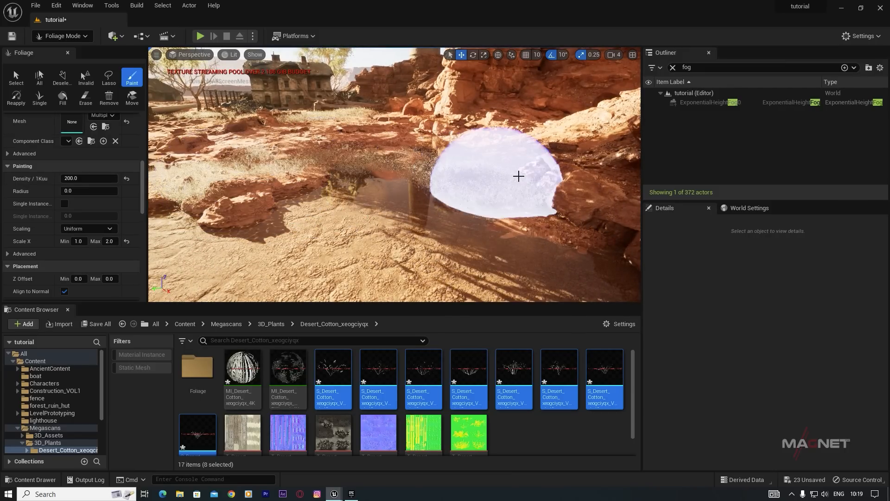
{"action": "mouse_move", "coordinate": [417, 138]}
{"action": "left_mouse_down"}
{"action": "mouse_move", "coordinate": [417, 123]}
{"action": "mouse_move", "coordinate": [499, 129]}
{"action": "left_mouse_up"}
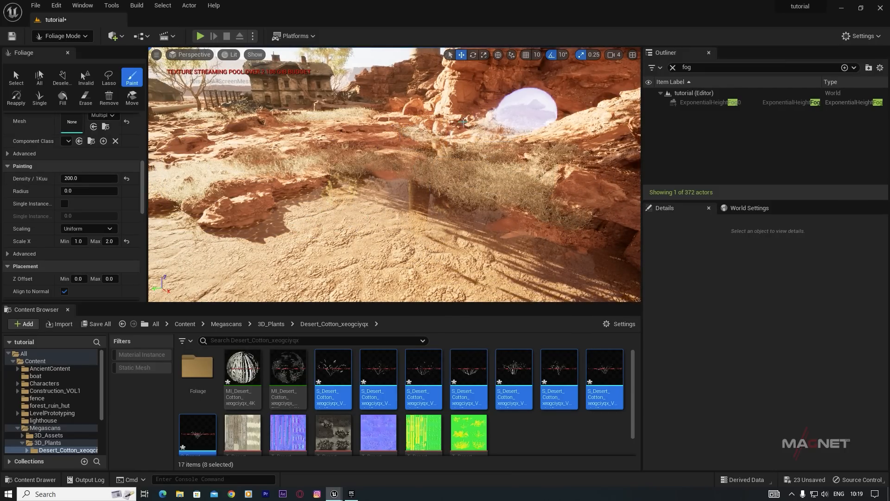
{"action": "mouse_move", "coordinate": [250, 150]}
{"action": "right_mouse_down"}
{"action": "mouse_move", "coordinate": [398, 155]}
{"action": "mouse_move", "coordinate": [177, 143]}
{"action": "mouse_move", "coordinate": [190, 141]}
{"action": "mouse_move", "coordinate": [204, 195]}
{"action": "mouse_move", "coordinate": [194, 160]}
{"action": "mouse_move", "coordinate": [203, 140]}
{"action": "right_mouse_up"}
{"action": "mouse_move", "coordinate": [297, 244]}
{"action": "right_mouse_down"}
{"action": "mouse_move", "coordinate": [332, 223]}
{"action": "mouse_move", "coordinate": [269, 223]}
{"action": "right_mouse_up"}
- Paint desert cotton on the pond bank around the bare dead tree beside the pipe
{"action": "mouse_move", "coordinate": [269, 226]}
{"action": "left_mouse_down"}
{"action": "mouse_move", "coordinate": [318, 159]}
{"action": "mouse_move", "coordinate": [407, 183]}
{"action": "left_mouse_up"}
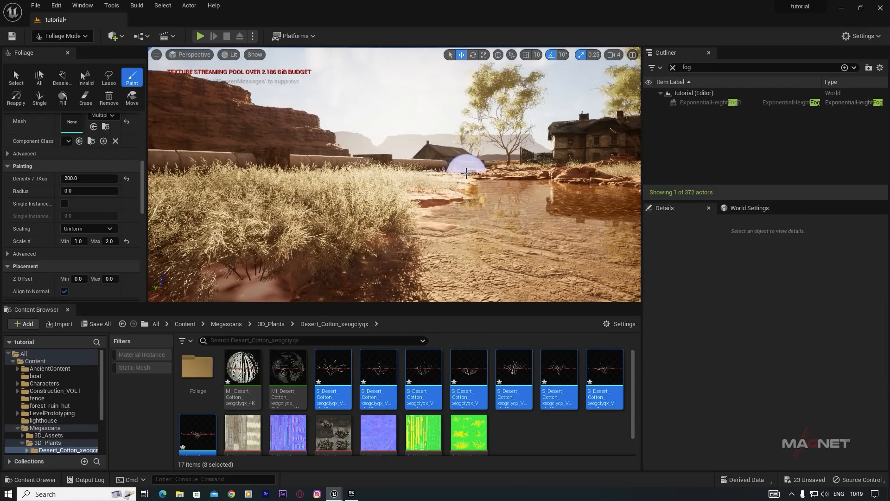
{"action": "mouse_move", "coordinate": [508, 203]}
{"action": "right_mouse_down"}
{"action": "mouse_move", "coordinate": [431, 204]}
{"action": "mouse_move", "coordinate": [507, 203]}
{"action": "mouse_move", "coordinate": [505, 223]}
{"action": "right_mouse_up"}
{"action": "mouse_move", "coordinate": [302, 199]}
{"action": "left_mouse_down"}
{"action": "mouse_move", "coordinate": [407, 186]}
{"action": "mouse_move", "coordinate": [408, 218]}
{"action": "mouse_move", "coordinate": [430, 181]}
{"action": "mouse_move", "coordinate": [408, 163]}
{"action": "left_mouse_up"}
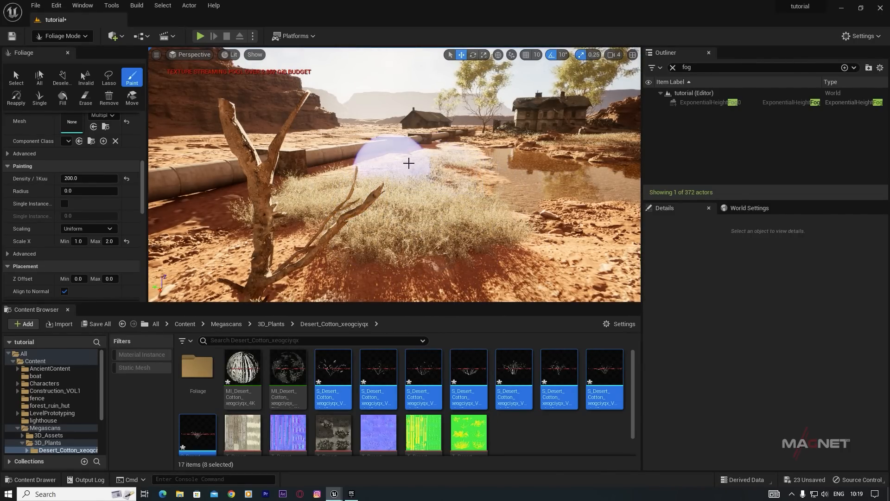
{"action": "mouse_move", "coordinate": [396, 176]}
{"action": "right_mouse_down"}
{"action": "mouse_move", "coordinate": [468, 179]}
{"action": "mouse_move", "coordinate": [466, 168]}
{"action": "mouse_move", "coordinate": [470, 179]}
{"action": "right_mouse_up"}
{"action": "mouse_move", "coordinate": [418, 204]}
{"action": "left_mouse_down"}
{"action": "mouse_move", "coordinate": [431, 199]}
{"action": "mouse_move", "coordinate": [457, 229]}
{"action": "mouse_move", "coordinate": [388, 228]}
{"action": "mouse_move", "coordinate": [569, 187]}
{"action": "left_mouse_up"}
- Extend the desert cotton along the length of the pipe toward the wooden hut
{"action": "mouse_move", "coordinate": [558, 177]}
{"action": "right_mouse_down"}
{"action": "mouse_move", "coordinate": [415, 188]}
{"action": "mouse_move", "coordinate": [379, 178]}
{"action": "right_mouse_up"}
{"action": "mouse_move", "coordinate": [380, 181]}
{"action": "left_mouse_down"}
{"action": "mouse_move", "coordinate": [483, 144]}
{"action": "mouse_move", "coordinate": [223, 199]}
{"action": "mouse_move", "coordinate": [547, 139]}
{"action": "left_mouse_up"}
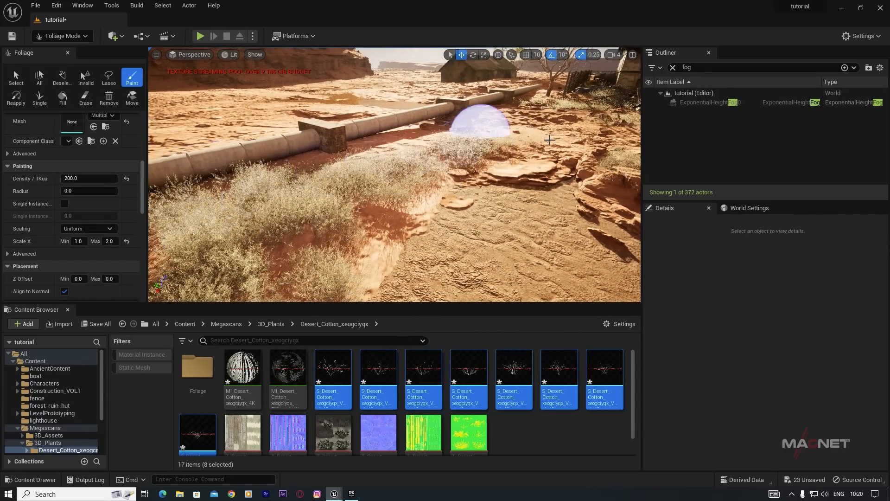
{"action": "mouse_move", "coordinate": [491, 152]}
{"action": "right_mouse_down"}
{"action": "mouse_move", "coordinate": [499, 139]}
{"action": "mouse_move", "coordinate": [507, 155]}
{"action": "right_mouse_up"}
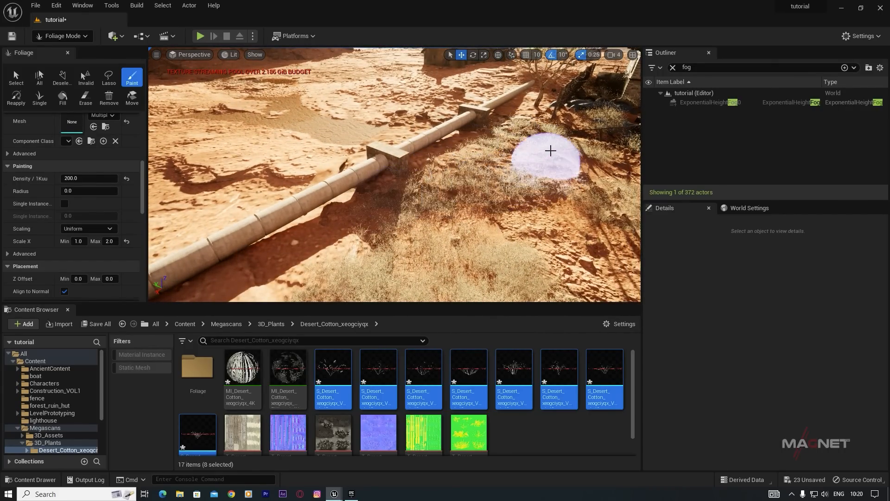
{"action": "mouse_move", "coordinate": [517, 224]}
{"action": "right_mouse_down"}
{"action": "mouse_move", "coordinate": [509, 189]}
{"action": "mouse_move", "coordinate": [479, 186]}
{"action": "mouse_move", "coordinate": [494, 185]}
{"action": "right_mouse_up"}
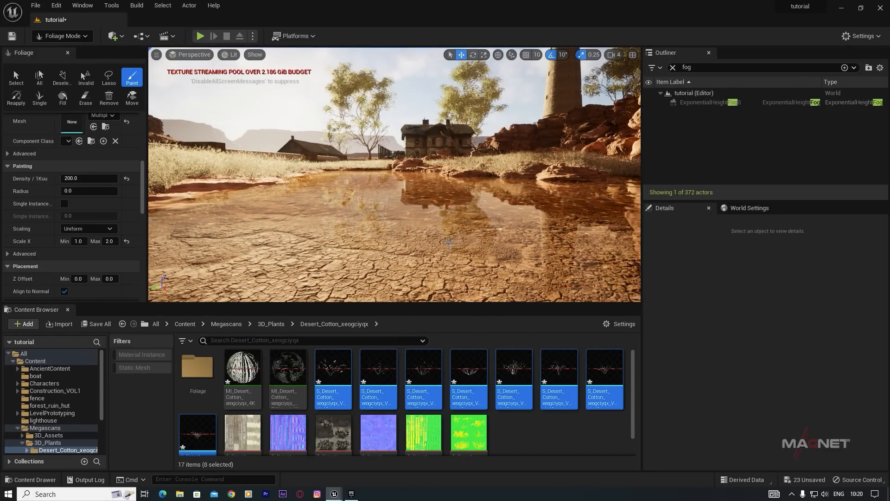
- Switch from Foliage to Selection mode, select the water plane and clear the Outliner's fog filter
{"action": "left_click", "coordinate": [80, 36]}
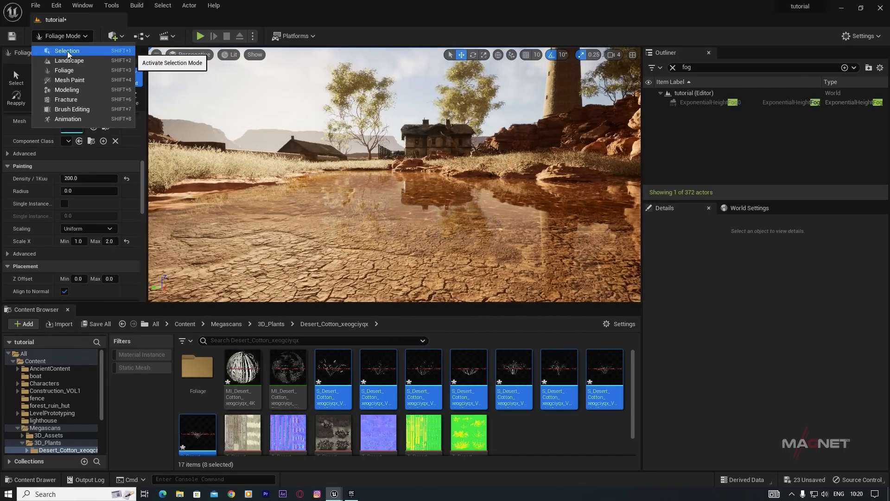
{"action": "left_click", "coordinate": [68, 52]}
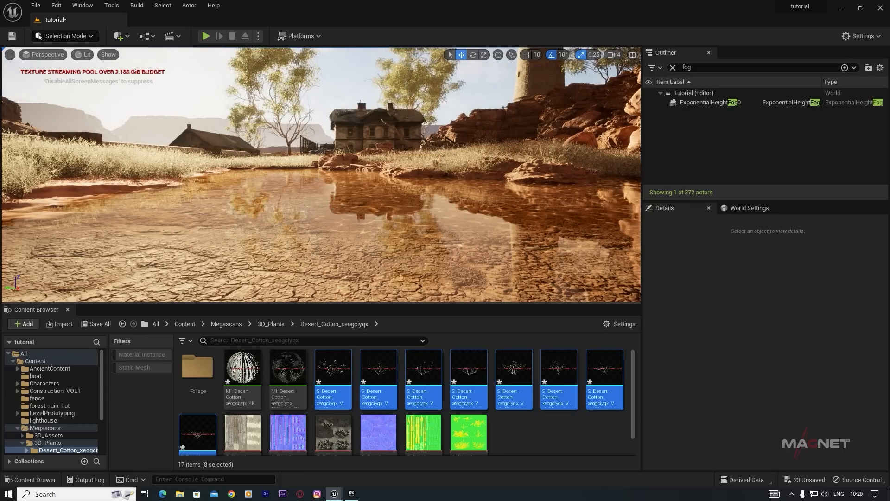
{"action": "left_click", "coordinate": [333, 238]}
{"action": "left_click", "coordinate": [673, 68]}
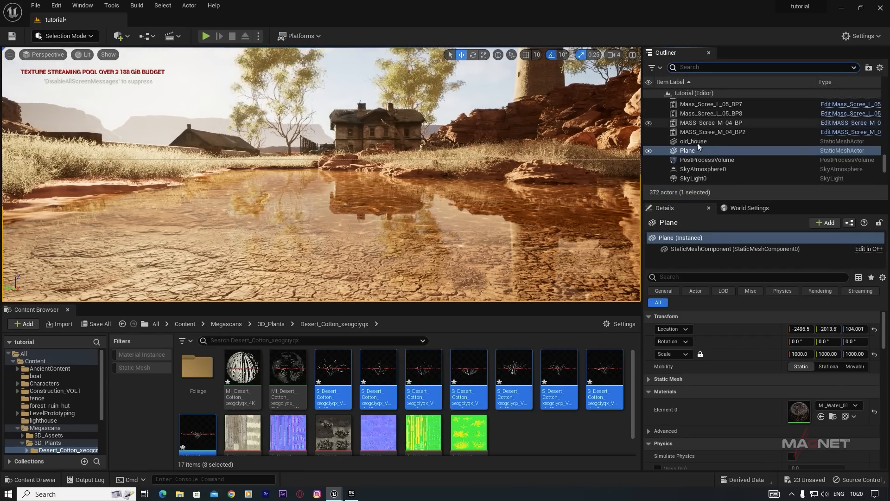
- Raise the water plane to a Z location of about 108
{"action": "key", "text": "s"}
{"action": "right_click_drag", "start_coordinate": [345, 214], "coordinate": [512, 203]}
{"action": "key", "text": "s"}
{"action": "key", "text": "s"}
{"action": "key", "text": "s"}
{"action": "key", "text": "w"}
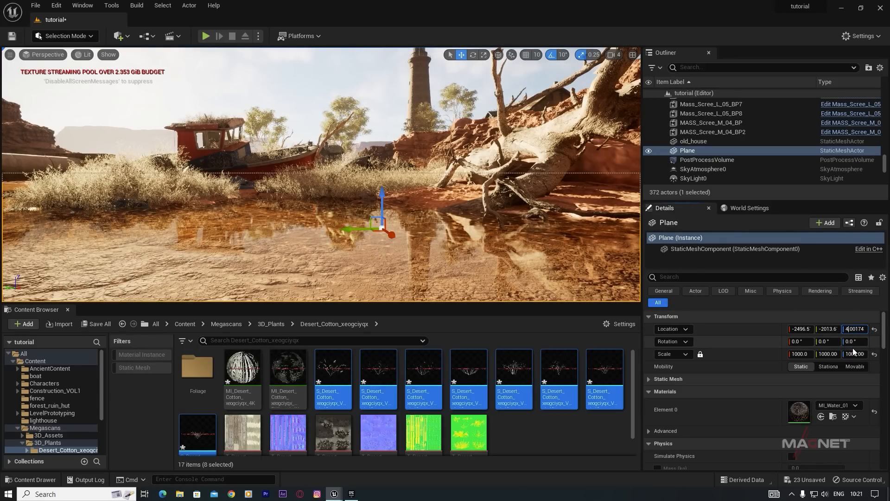
{"action": "key", "text": "Return"}
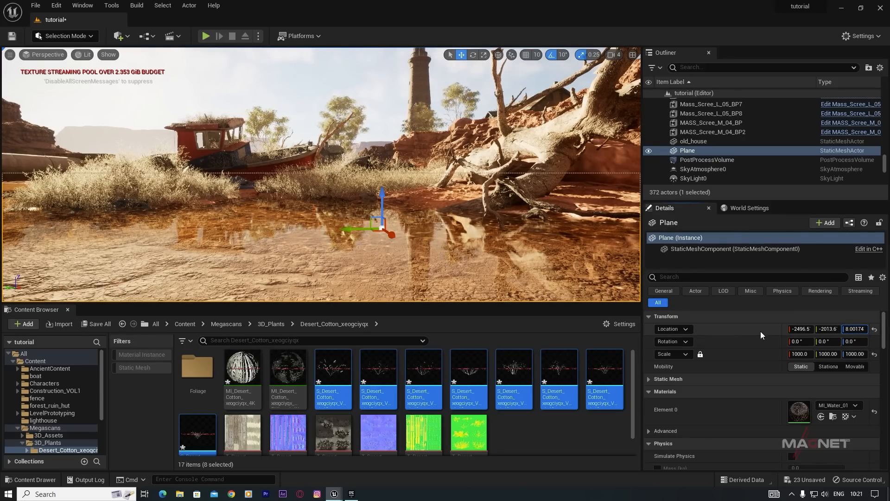
- Override Caustics Tiling with 0.0 in the water plane's MI_Water_01 material instance and save it
{"action": "right_click_drag", "start_coordinate": [329, 233], "coordinate": [324, 181]}
{"action": "key", "text": "w"}
{"action": "key", "text": "e"}
{"action": "key", "text": "w"}
{"action": "key", "text": "w"}
{"action": "key", "text": "w"}
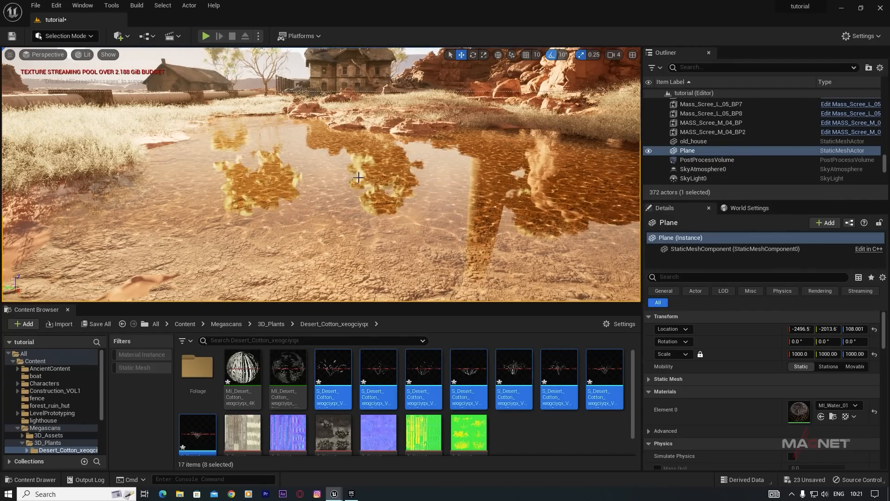
{"action": "double_click", "coordinate": [796, 418]}
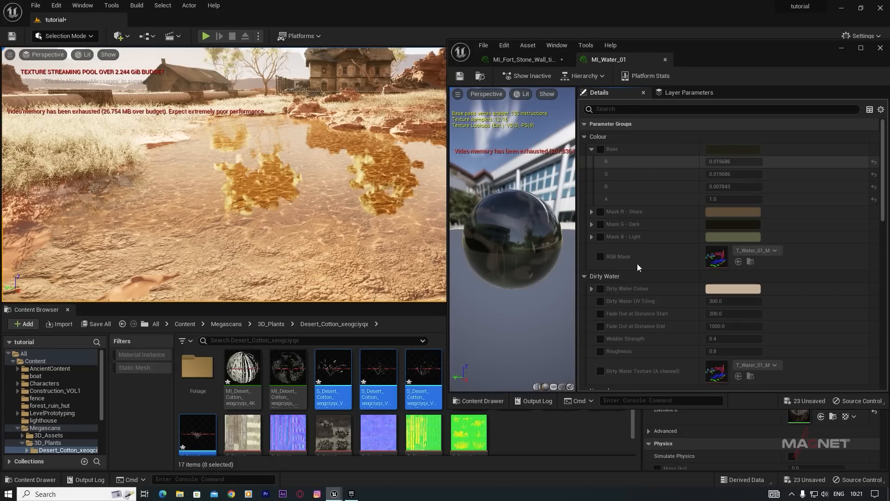
{"action": "scroll", "coordinate": [643, 251], "scroll_direction": "down", "scroll_amount": 10}
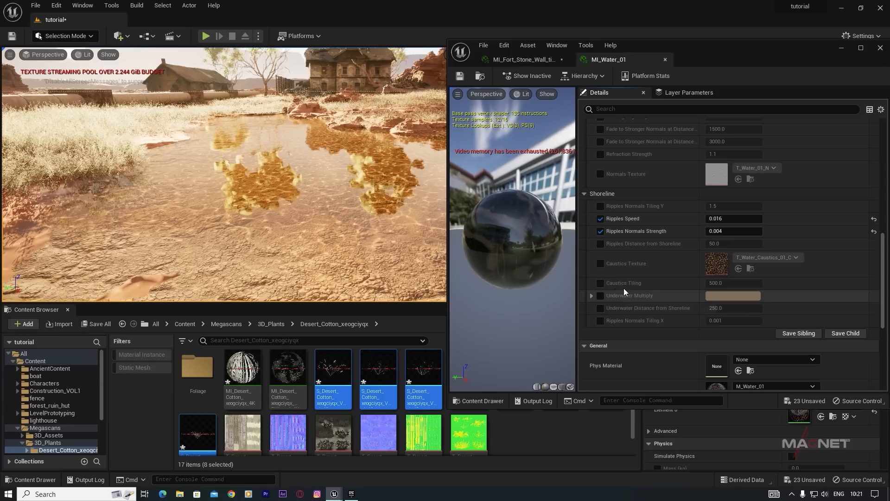
{"action": "left_click", "coordinate": [600, 283]}
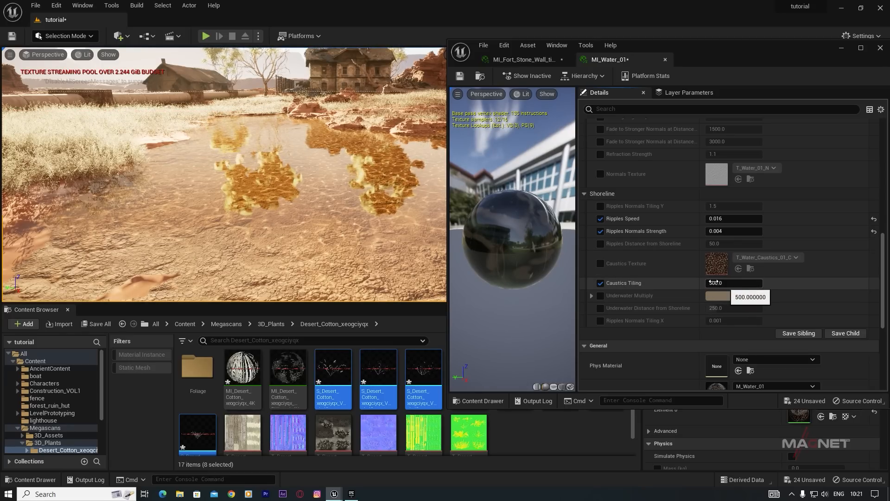
{"action": "key", "text": "Return"}
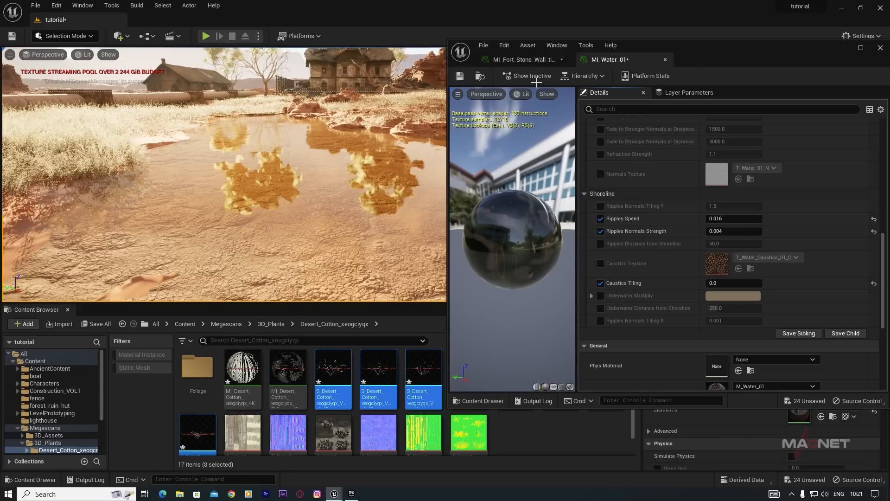
{"action": "left_click", "coordinate": [462, 76]}
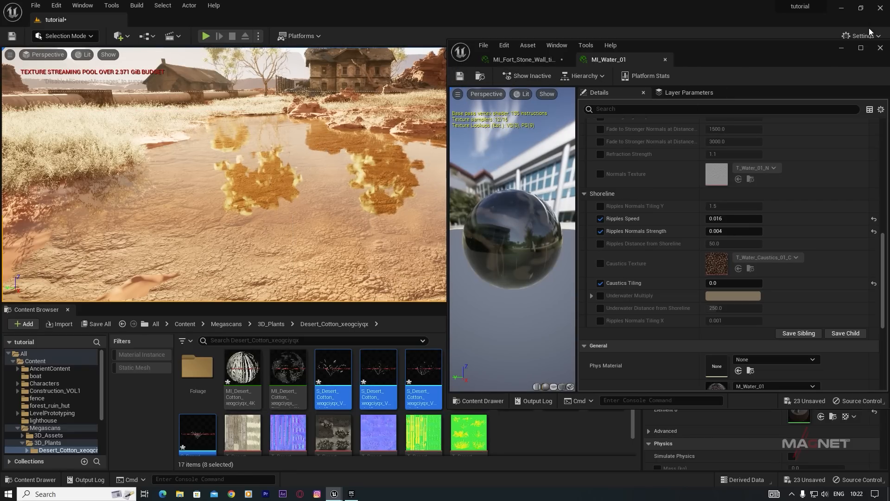
- Minimise the MI_Water_01 material instance window and deselect the water plane in the level
{"action": "left_click", "coordinate": [841, 48]}
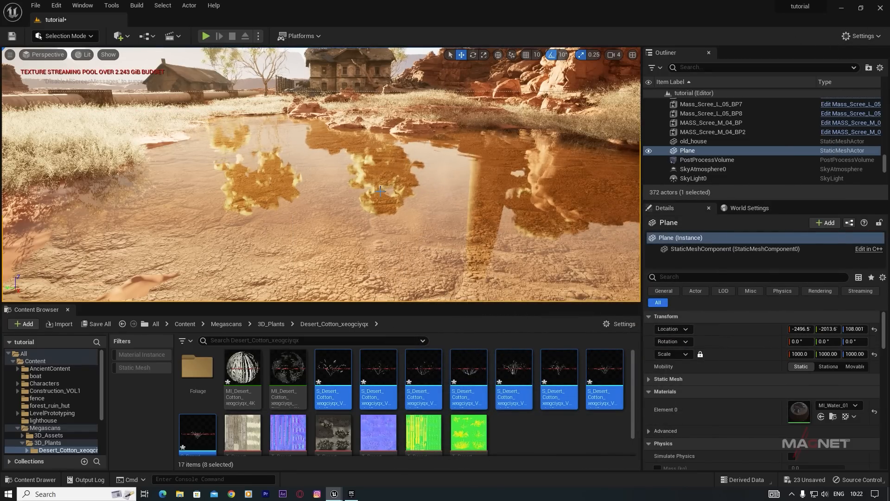
{"action": "right_click_drag", "start_coordinate": [321, 175], "coordinate": [312, 118]}
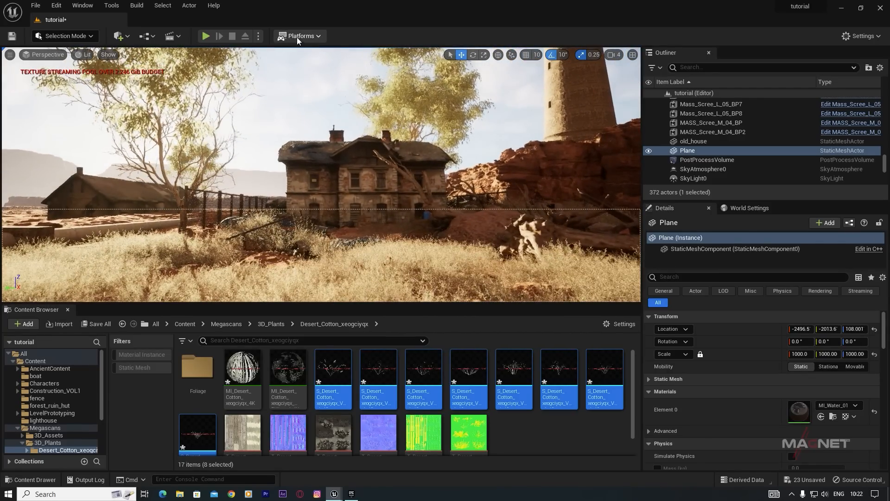
{"action": "left_click", "coordinate": [312, 79]}
{"action": "right_click_drag", "start_coordinate": [313, 79], "coordinate": [307, 106]}
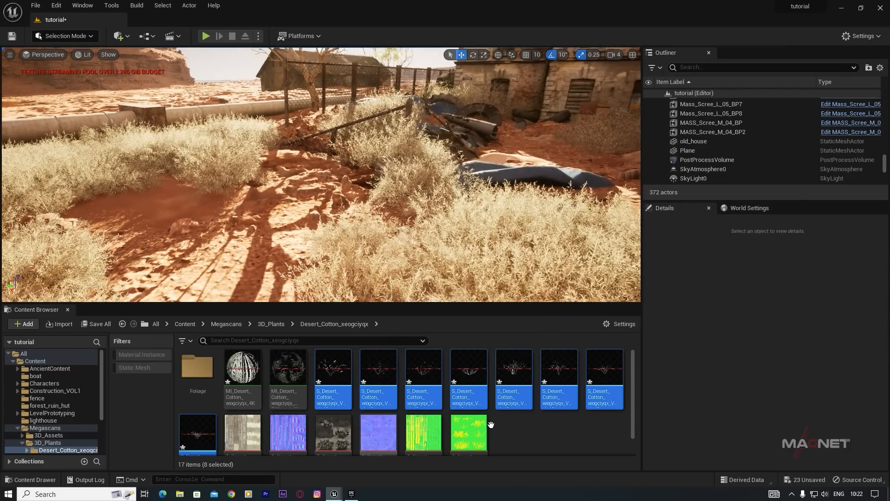
- Filter the AncientContent folder to static meshes and locate the SM_ToadRush meshes
{"action": "scroll", "coordinate": [510, 429], "scroll_direction": "down", "scroll_amount": 1}
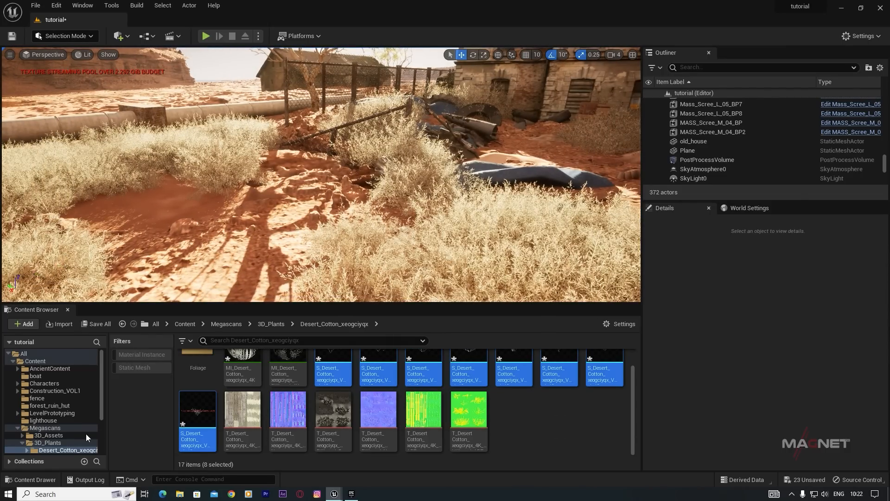
{"action": "left_click", "coordinate": [45, 368]}
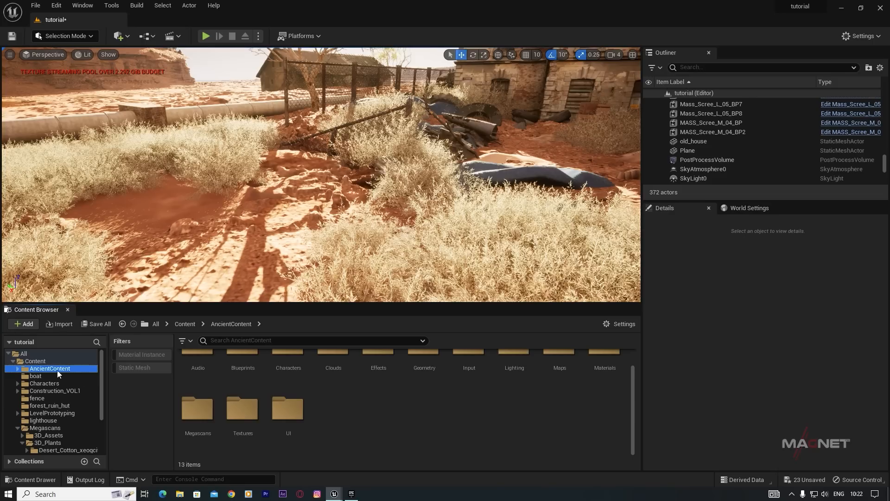
{"action": "left_click", "coordinate": [132, 367]}
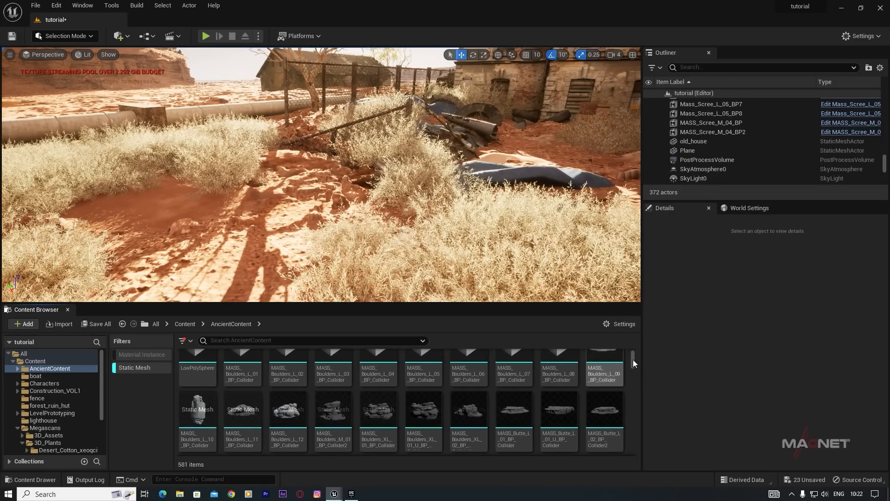
{"action": "left_click_drag", "start_coordinate": [632, 352], "coordinate": [630, 452]}
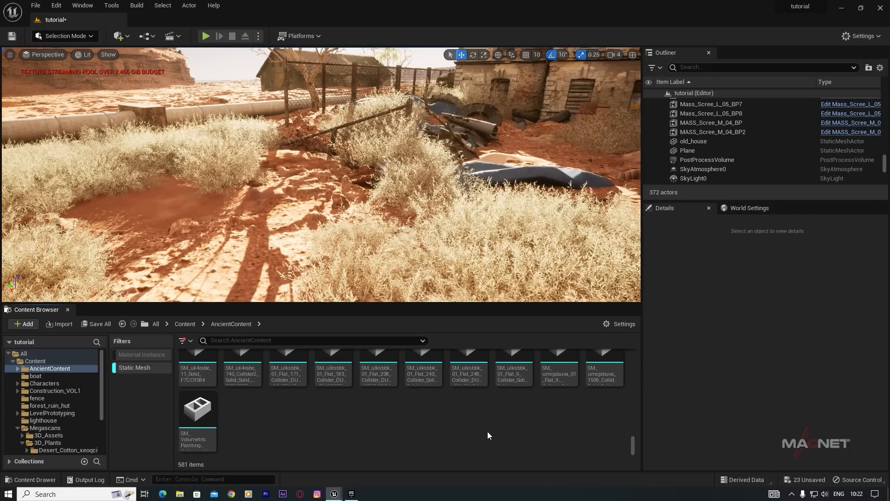
{"action": "scroll", "coordinate": [294, 437], "scroll_direction": "up", "scroll_amount": 2}
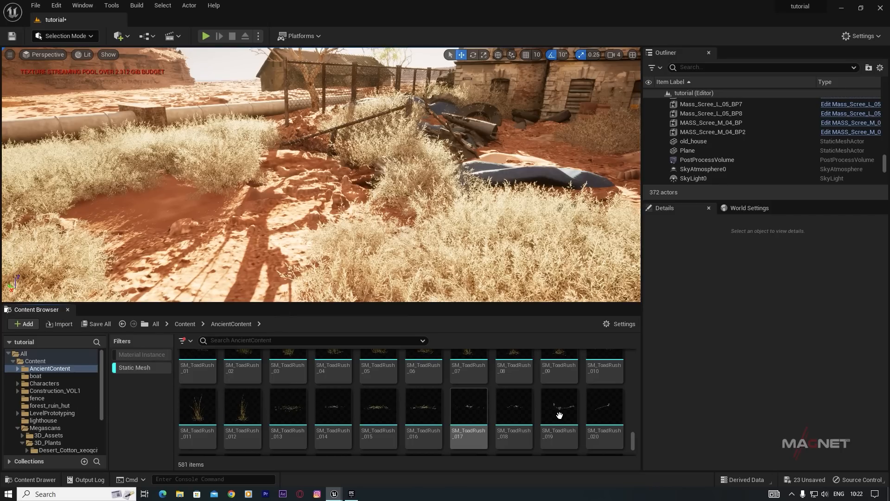
- Switch to Foliage mode and add SM_ToadRush_013 through SM_ToadRush_018 as foliage types
{"action": "left_click", "coordinate": [90, 37]}
{"action": "left_click", "coordinate": [69, 71]}
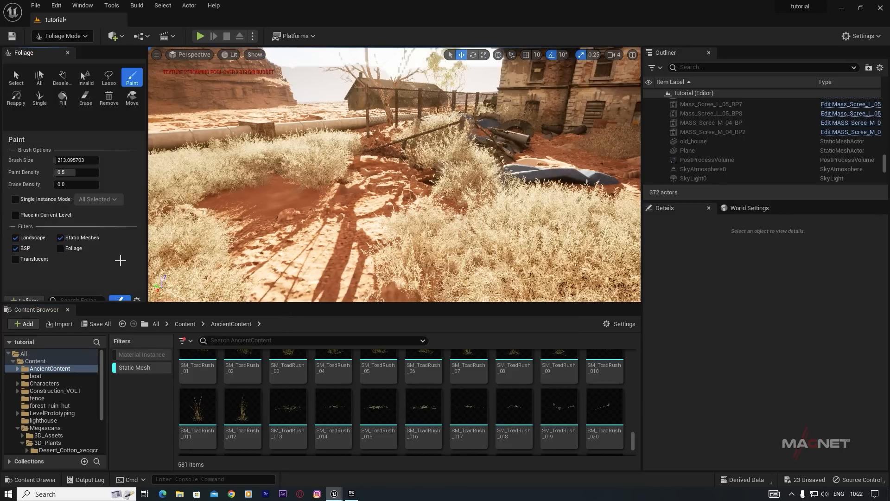
{"action": "left_click", "coordinate": [291, 404]}
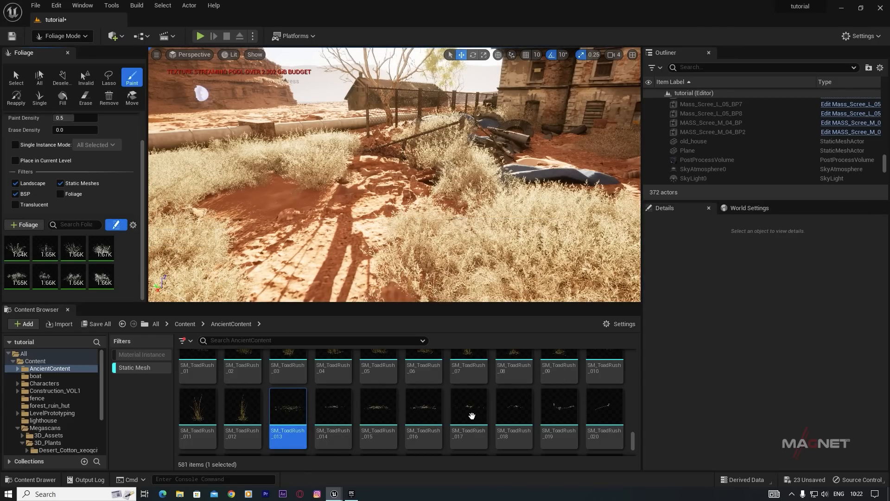
{"action": "left_click", "coordinate": [513, 417], "text": "shift"}
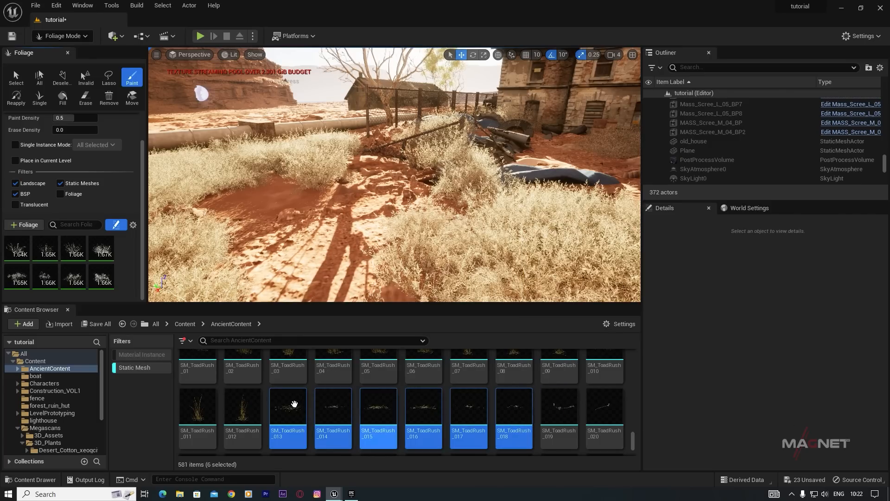
{"action": "left_click_drag", "start_coordinate": [297, 408], "coordinate": [82, 282]}
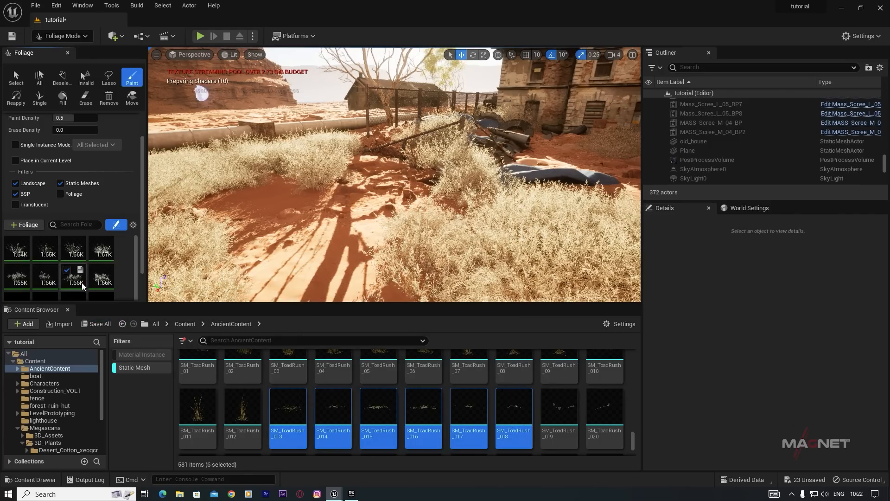
- Deactivate all foliage types and activate only the six newly added ToadRush types for painting
{"action": "scroll", "coordinate": [124, 263], "scroll_direction": "down", "scroll_amount": 3}
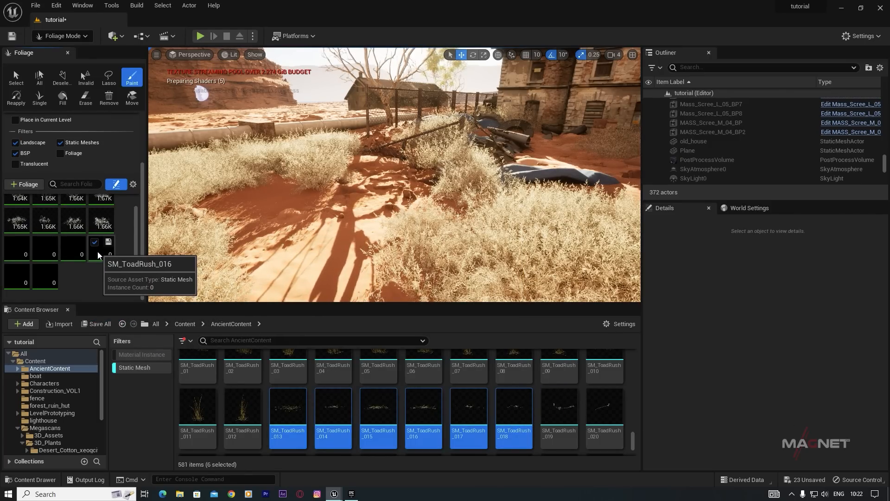
{"action": "key", "text": "ctrl+a"}
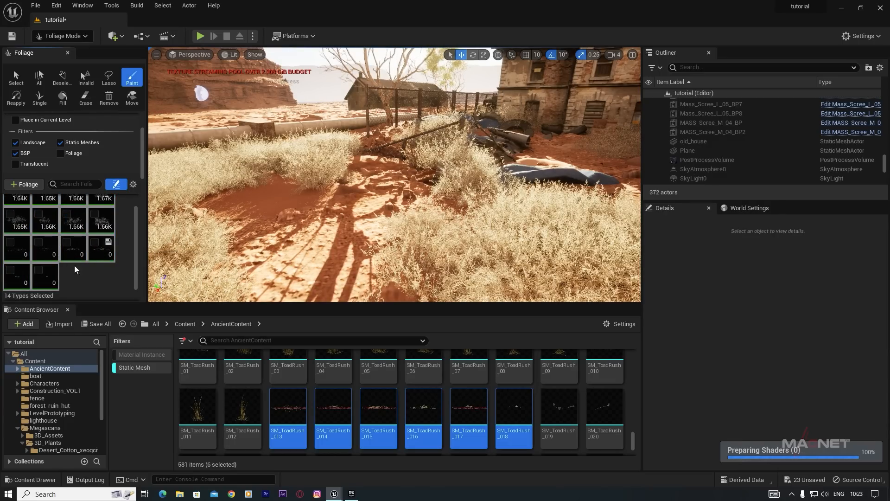
{"action": "left_click", "coordinate": [88, 277]}
{"action": "left_click", "coordinate": [45, 281]}
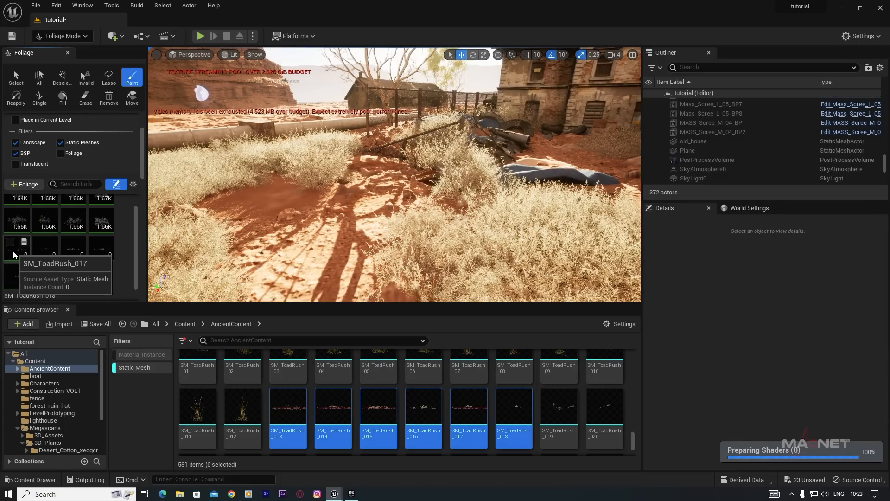
{"action": "left_click", "coordinate": [13, 254], "text": "shift"}
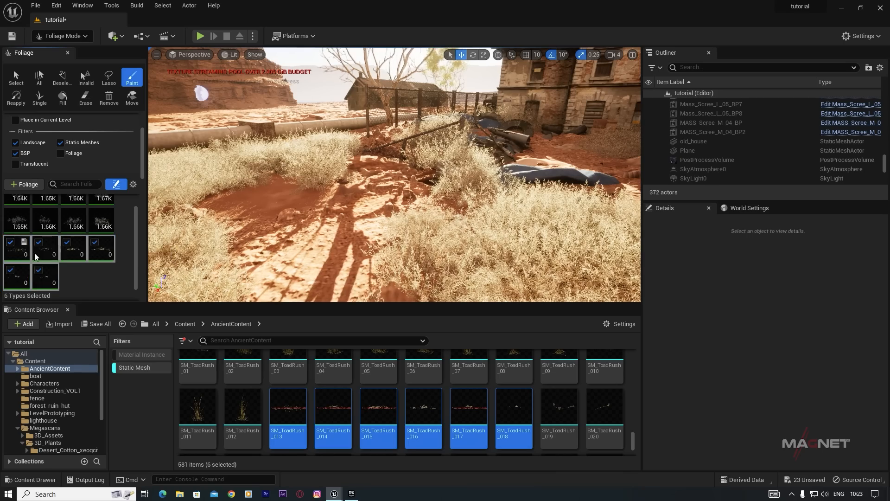
- Try to paint the ToadRush foliage over the pipe and its support block with the large brush
{"action": "mouse_move", "coordinate": [354, 202]}
{"action": "right_mouse_down"}
{"action": "mouse_move", "coordinate": [273, 178]}
{"action": "mouse_move", "coordinate": [358, 225]}
{"action": "mouse_move", "coordinate": [320, 237]}
{"action": "mouse_move", "coordinate": [252, 179]}
{"action": "right_mouse_up"}
{"action": "key", "text": "w"}
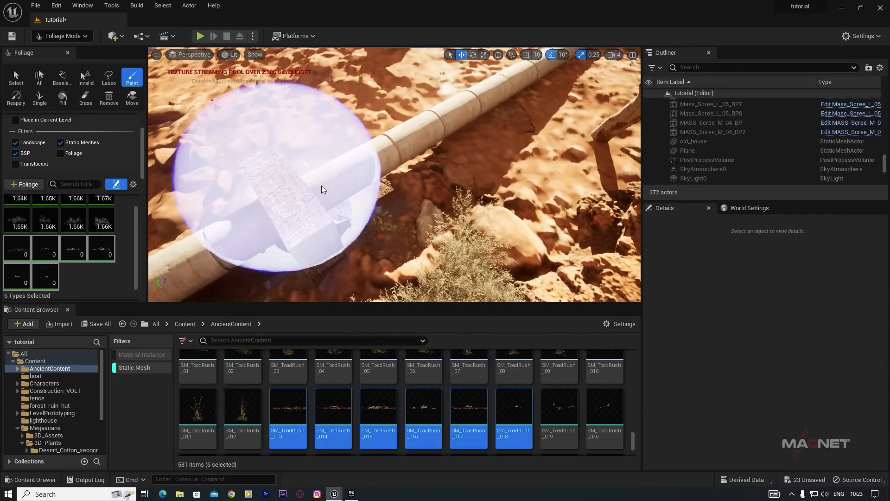
{"action": "mouse_move", "coordinate": [316, 190]}
{"action": "left_mouse_down"}
{"action": "mouse_move", "coordinate": [393, 100]}
{"action": "mouse_move", "coordinate": [381, 143]}
{"action": "mouse_move", "coordinate": [447, 95]}
{"action": "mouse_move", "coordinate": [473, 165]}
{"action": "left_mouse_up"}
{"action": "right_click_drag", "start_coordinate": [472, 166], "coordinate": [457, 129]}
{"action": "mouse_move", "coordinate": [444, 219]}
{"action": "right_mouse_down"}
{"action": "mouse_move", "coordinate": [417, 234]}
{"action": "mouse_move", "coordinate": [343, 241]}
{"action": "mouse_move", "coordinate": [457, 216]}
{"action": "right_mouse_up"}
{"action": "left_click_drag", "start_coordinate": [361, 214], "coordinate": [569, 174], "text": "shift"}
{"action": "mouse_move", "coordinate": [457, 221]}
{"action": "left_mouse_down"}
{"action": "mouse_move", "coordinate": [541, 208]}
{"action": "mouse_move", "coordinate": [407, 218]}
{"action": "mouse_move", "coordinate": [407, 209]}
{"action": "mouse_move", "coordinate": [473, 184]}
{"action": "mouse_move", "coordinate": [442, 196]}
{"action": "left_mouse_up"}
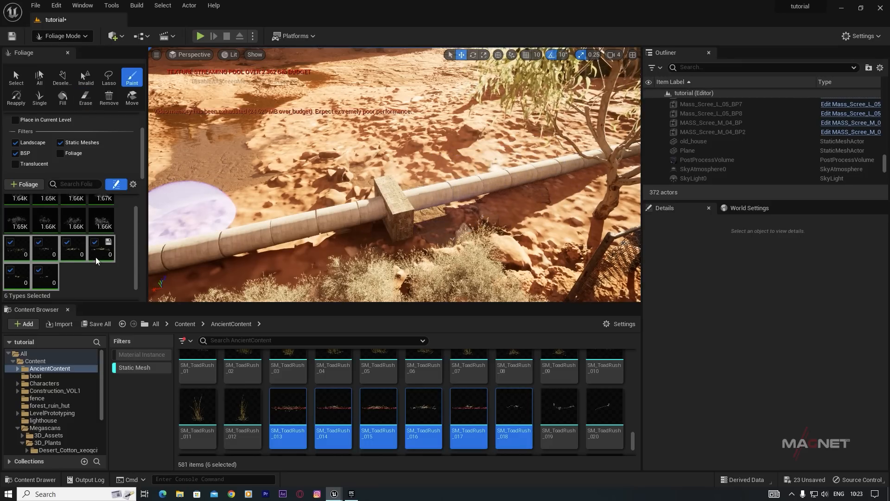
- Set the foliage brush size to 60
{"action": "left_click_drag", "start_coordinate": [141, 144], "coordinate": [142, 126]}
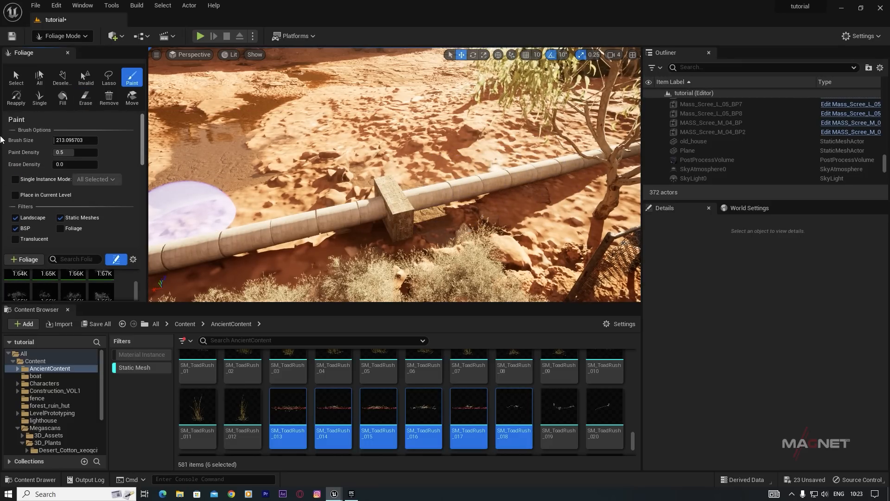
{"action": "left_click_drag", "start_coordinate": [74, 140], "coordinate": [58, 140]}
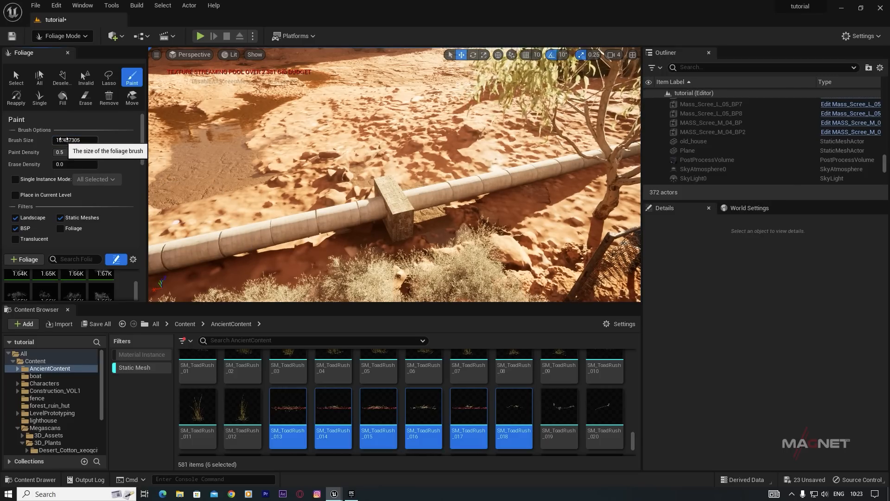
{"action": "mouse_move", "coordinate": [65, 140]}
{"action": "left_mouse_down"}
{"action": "mouse_move", "coordinate": [81, 139]}
{"action": "mouse_move", "coordinate": [58, 143]}
{"action": "left_mouse_up"}
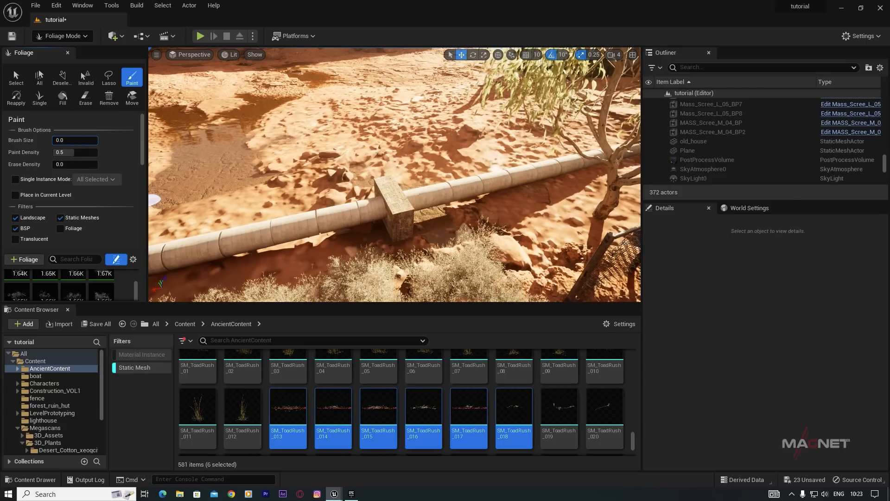
{"action": "left_click", "coordinate": [67, 140]}
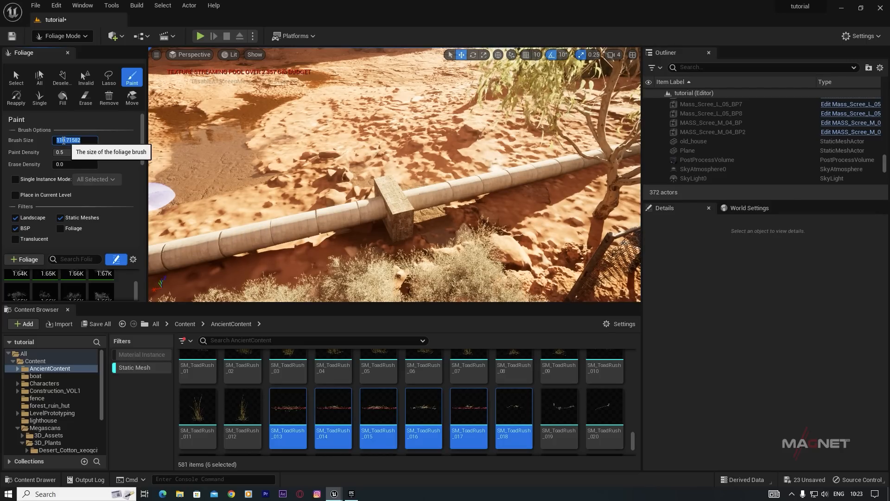
{"action": "type", "text": "60"}
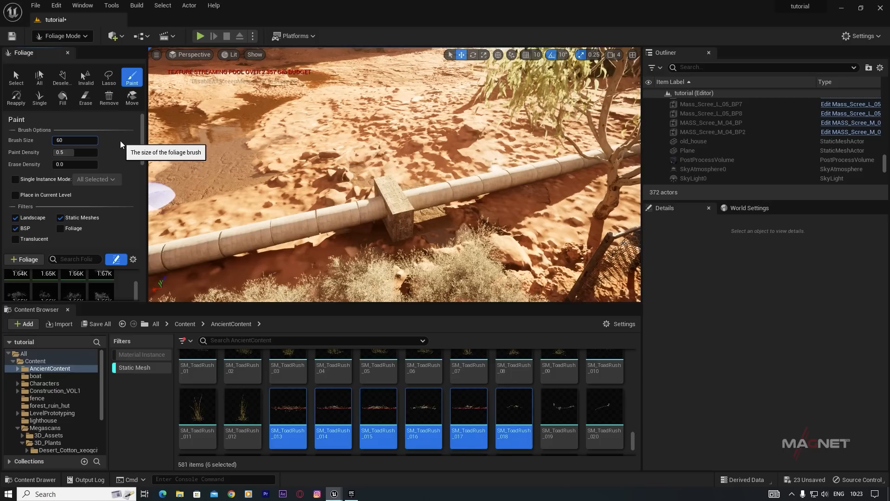
{"action": "key", "text": "Return"}
- Select the six ToadRush foliage types and set their painting Density / 1Kuu to 400
{"action": "mouse_move", "coordinate": [143, 131]}
{"action": "left_mouse_down"}
{"action": "mouse_move", "coordinate": [144, 173]}
{"action": "mouse_move", "coordinate": [147, 163]}
{"action": "left_mouse_up"}
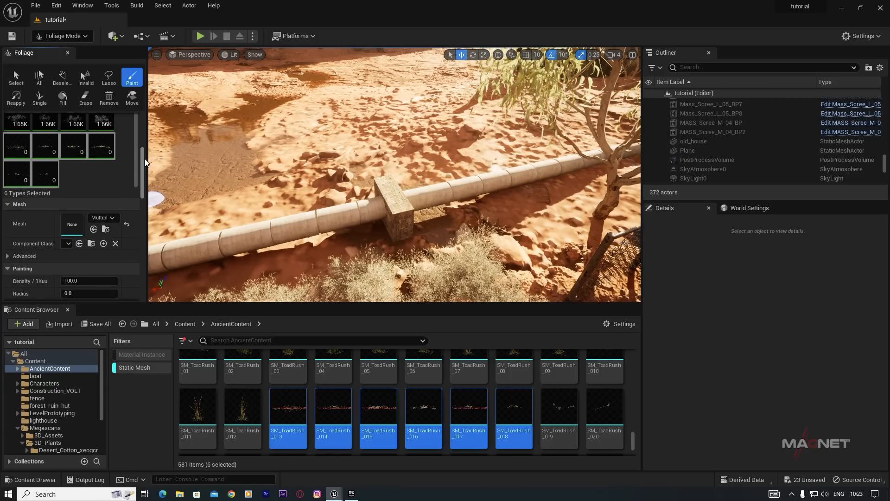
{"action": "left_click", "coordinate": [17, 152]}
{"action": "left_click", "coordinate": [17, 150], "text": "shift"}
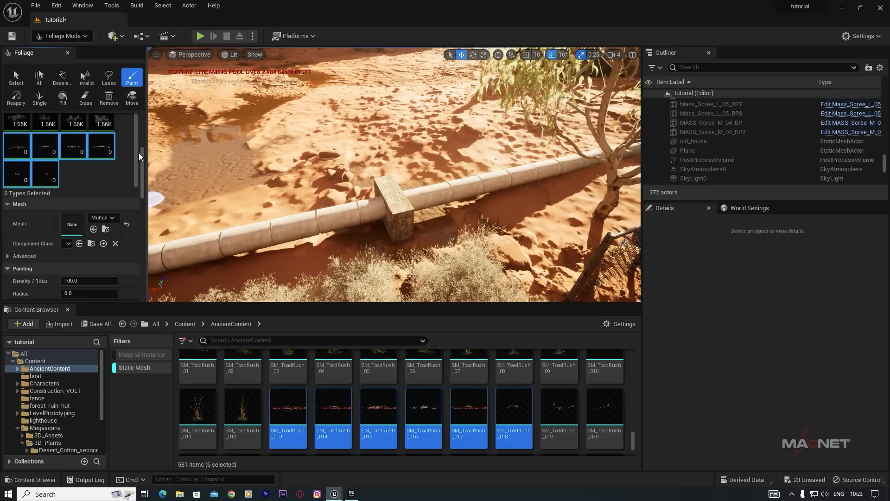
{"action": "left_click_drag", "start_coordinate": [144, 166], "coordinate": [145, 180]}
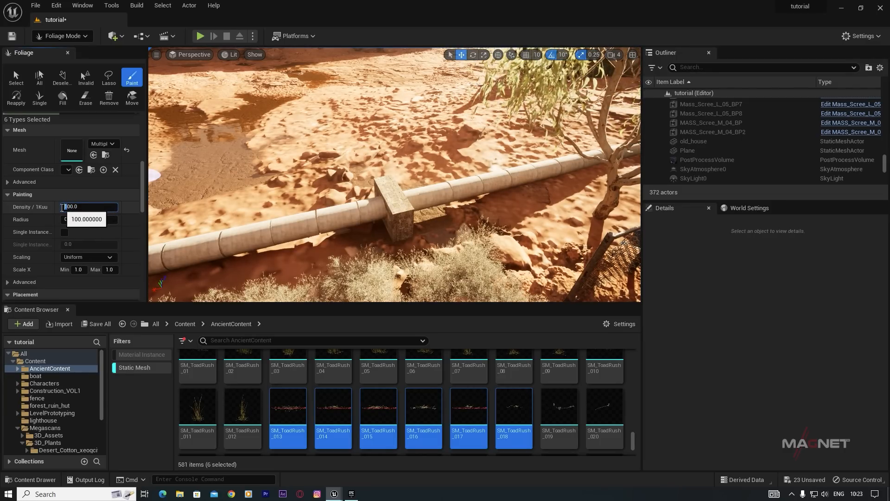
{"action": "left_click", "coordinate": [62, 211]}
{"action": "type", "text": "400"}
{"action": "key", "text": "Return"}
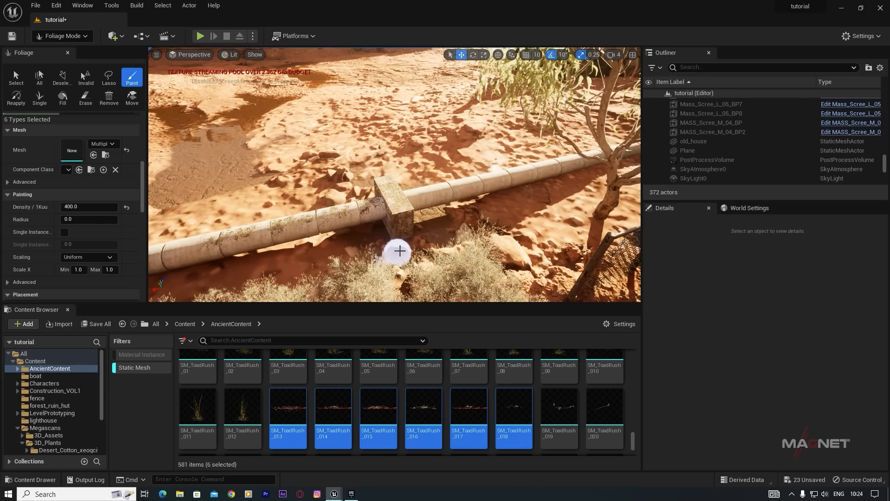
- Paint the ToadRush foliage along the pipe's upper surface and over its support blocks
{"action": "key", "text": "w"}
{"action": "mouse_move", "coordinate": [400, 250]}
{"action": "right_mouse_down"}
{"action": "mouse_move", "coordinate": [373, 251]}
{"action": "mouse_move", "coordinate": [412, 262]}
{"action": "mouse_move", "coordinate": [445, 250]}
{"action": "mouse_move", "coordinate": [450, 185]}
{"action": "mouse_move", "coordinate": [443, 253]}
{"action": "right_mouse_up"}
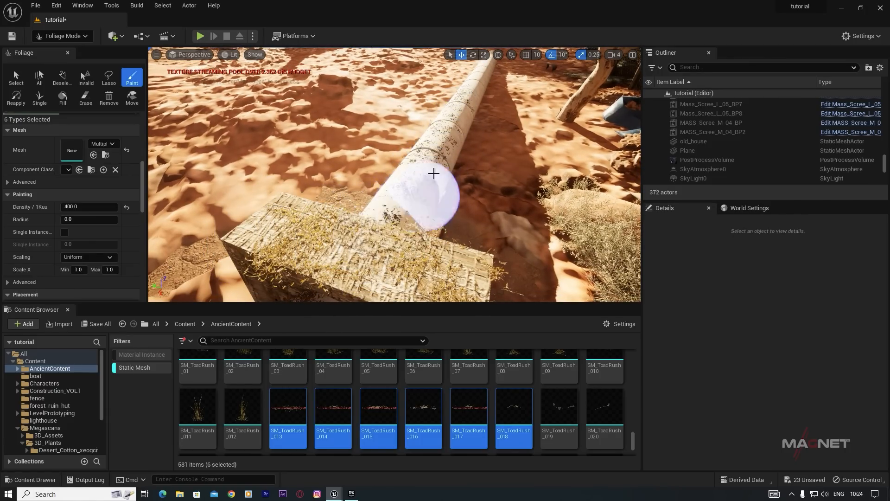
{"action": "mouse_move", "coordinate": [383, 234]}
{"action": "right_mouse_down"}
{"action": "mouse_move", "coordinate": [352, 218]}
{"action": "mouse_move", "coordinate": [371, 241]}
{"action": "mouse_move", "coordinate": [464, 280]}
{"action": "right_mouse_up"}
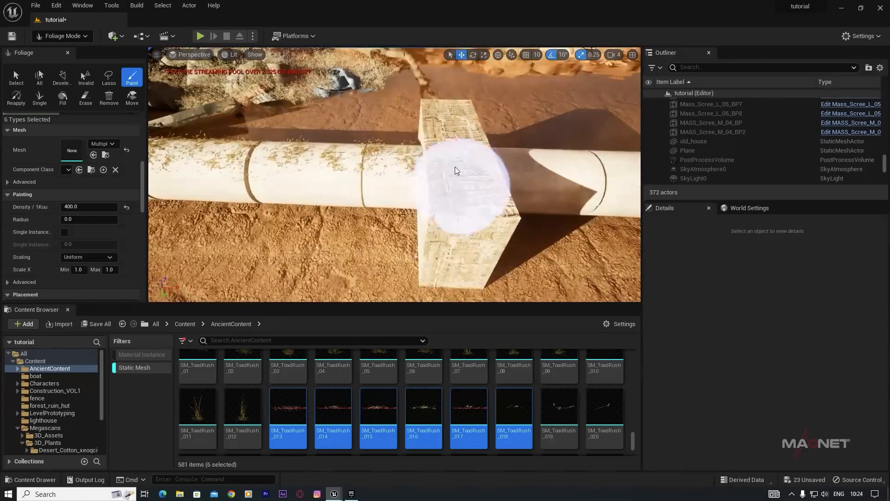
{"action": "right_click_drag", "start_coordinate": [393, 175], "coordinate": [394, 232]}
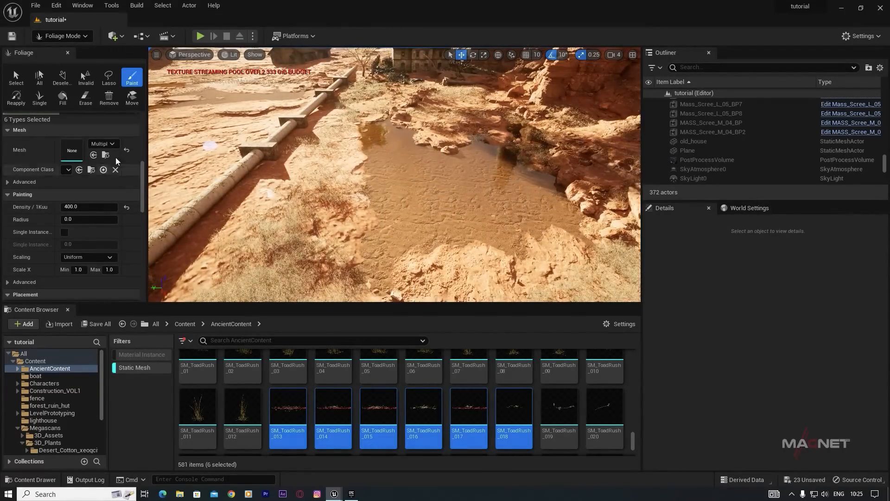
- Enlarge the foliage brush to about 530 for the ground near the old house and return to Selection mode
{"action": "scroll", "coordinate": [106, 170], "scroll_direction": "up", "scroll_amount": 10}
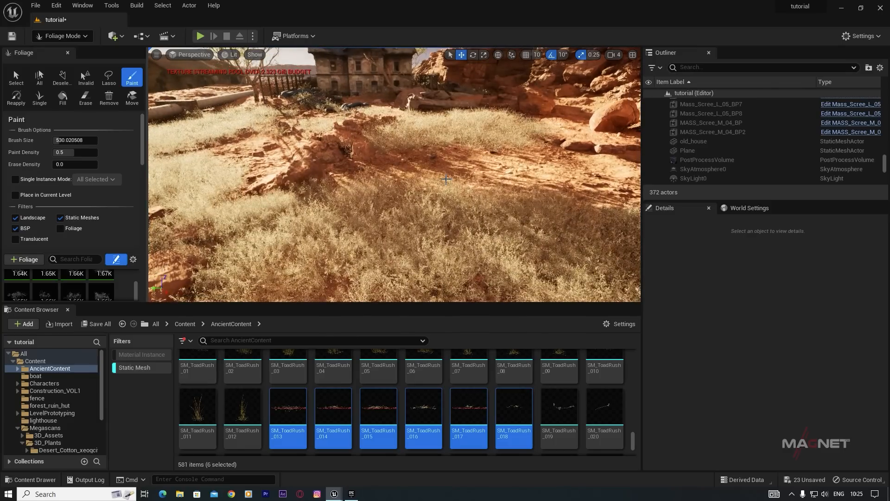
{"action": "mouse_move", "coordinate": [366, 147]}
{"action": "right_mouse_down"}
{"action": "mouse_move", "coordinate": [370, 100]}
{"action": "mouse_move", "coordinate": [355, 93]}
{"action": "mouse_move", "coordinate": [357, 142]}
{"action": "right_mouse_up"}
{"action": "key", "text": "w"}
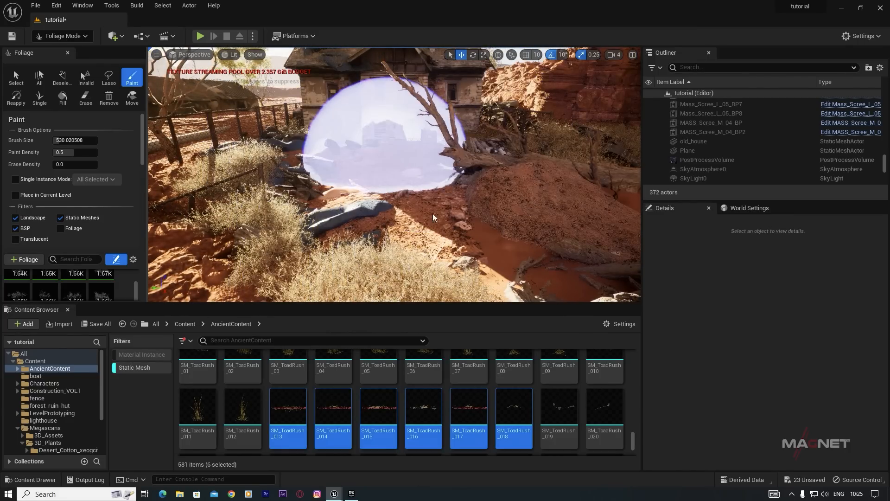
{"action": "right_click_drag", "start_coordinate": [418, 205], "coordinate": [417, 195]}
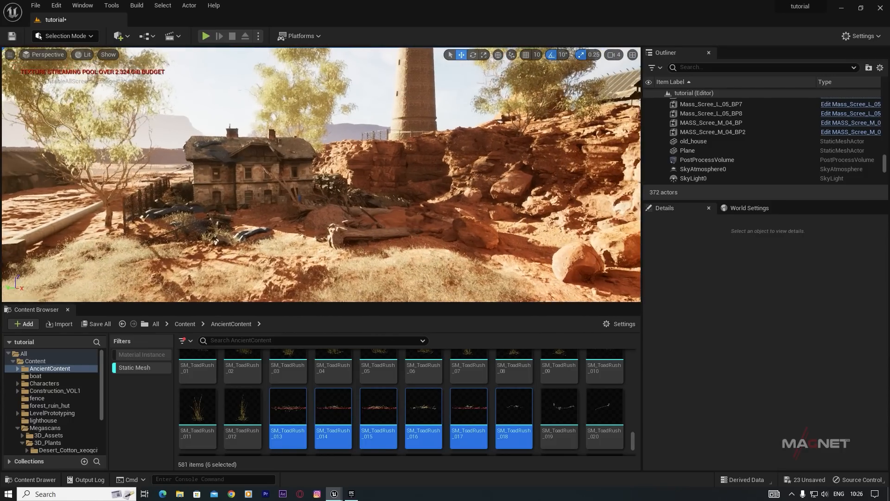
- Frame the old house in the viewport, turn off the Static Mesh filter and collapse the folder tree to Content
{"action": "key", "text": "w"}
{"action": "right_click_drag", "start_coordinate": [321, 174], "coordinate": [267, 143]}
{"action": "key", "text": "s"}
{"action": "key", "text": "w"}
{"action": "key", "text": "d"}
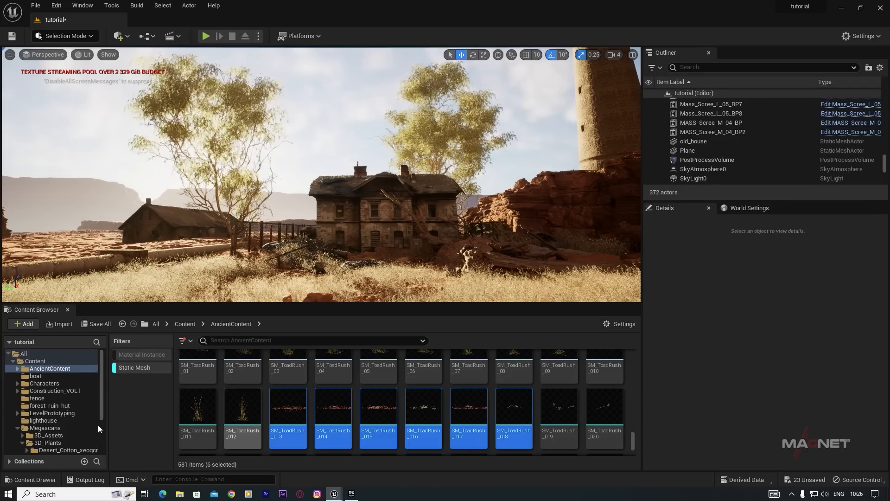
{"action": "left_click", "coordinate": [126, 367]}
{"action": "left_click", "coordinate": [13, 361]}
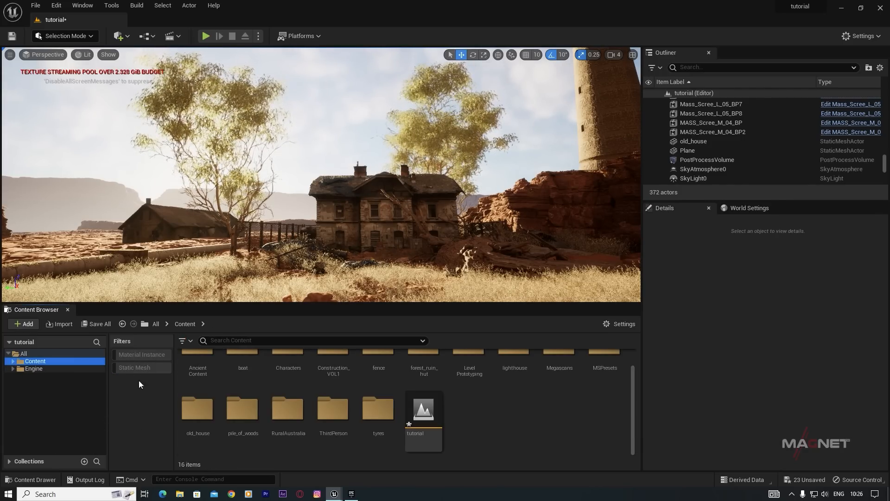
- Open the RuralAustralia Effects Birds folder and frame the old house together with the lighthouse
{"action": "double_click", "coordinate": [293, 410]}
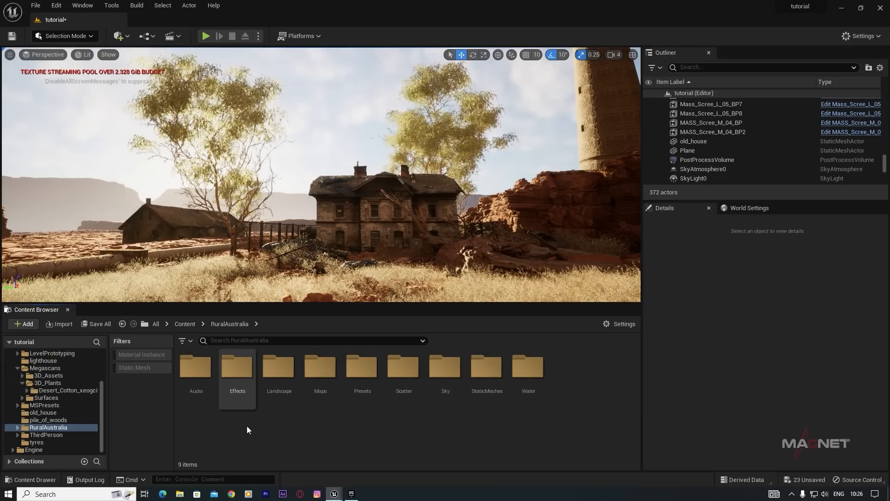
{"action": "double_click", "coordinate": [241, 369]}
{"action": "left_click", "coordinate": [195, 370]}
{"action": "double_click", "coordinate": [195, 369]}
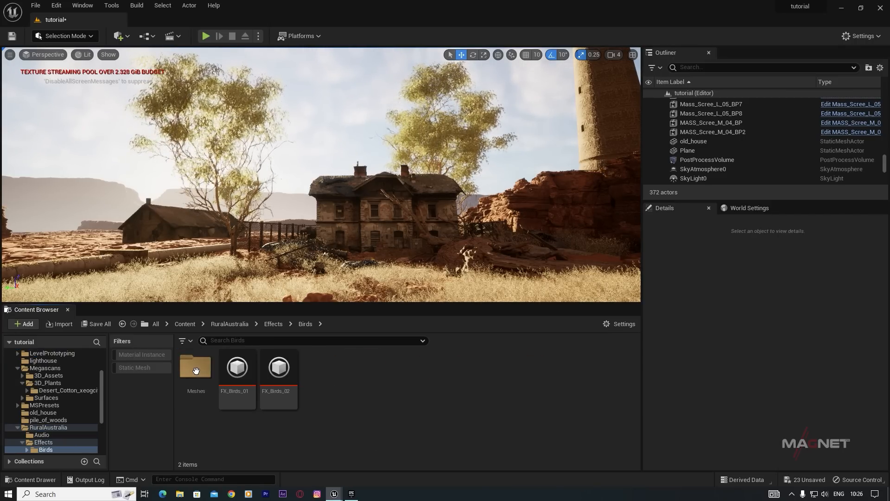
{"action": "key", "text": "s"}
{"action": "right_click_drag", "start_coordinate": [331, 238], "coordinate": [343, 244]}
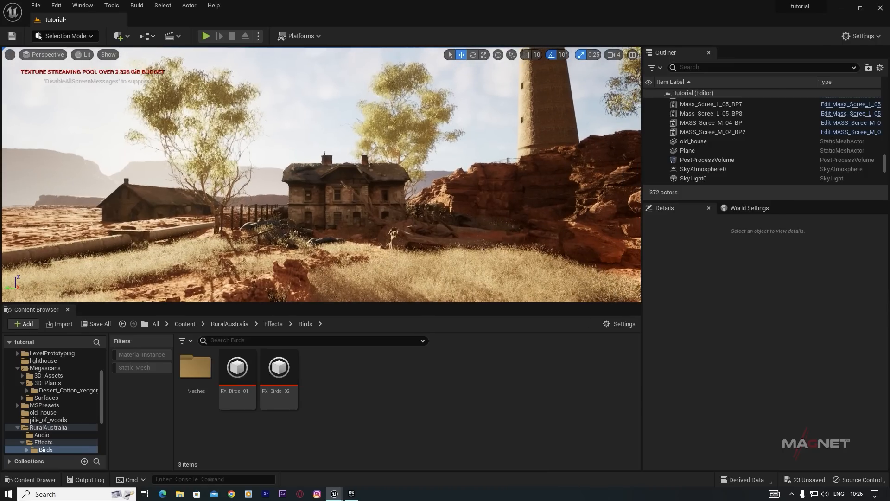
- Add the FX_Birds_02 effect to the scene and move it high into the sky near the lighthouse
{"action": "left_click", "coordinate": [278, 371]}
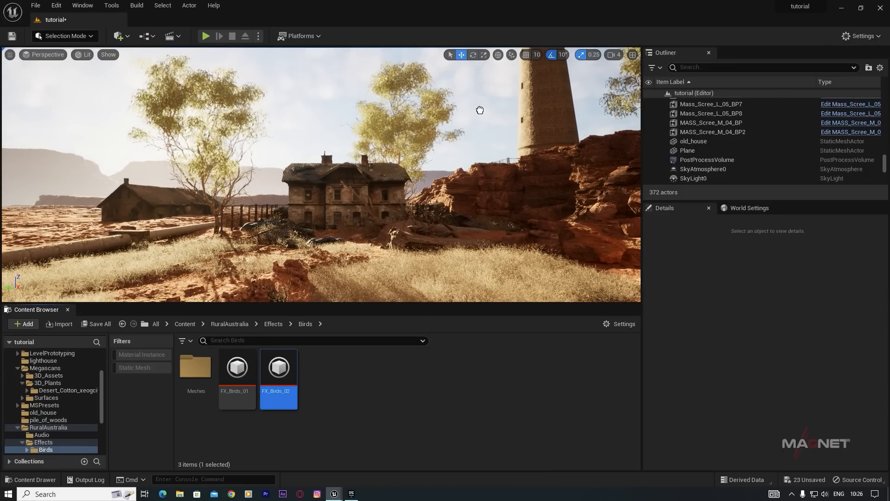
{"action": "left_click_drag", "start_coordinate": [480, 112], "coordinate": [486, 89]}
{"action": "mouse_move", "coordinate": [356, 74]}
{"action": "right_mouse_down"}
{"action": "mouse_move", "coordinate": [357, 85]}
{"action": "mouse_move", "coordinate": [368, 85]}
{"action": "right_mouse_up"}
{"action": "key", "text": "w"}
{"action": "left_click_drag", "start_coordinate": [404, 183], "coordinate": [404, 64]}
{"action": "right_click_drag", "start_coordinate": [414, 131], "coordinate": [433, 112]}
{"action": "left_click_drag", "start_coordinate": [485, 202], "coordinate": [166, 167]}
{"action": "left_click_drag", "start_coordinate": [121, 204], "coordinate": [334, 49]}
{"action": "right_click_drag", "start_coordinate": [250, 158], "coordinate": [284, 129]}
{"action": "left_click_drag", "start_coordinate": [251, 158], "coordinate": [142, 178]}
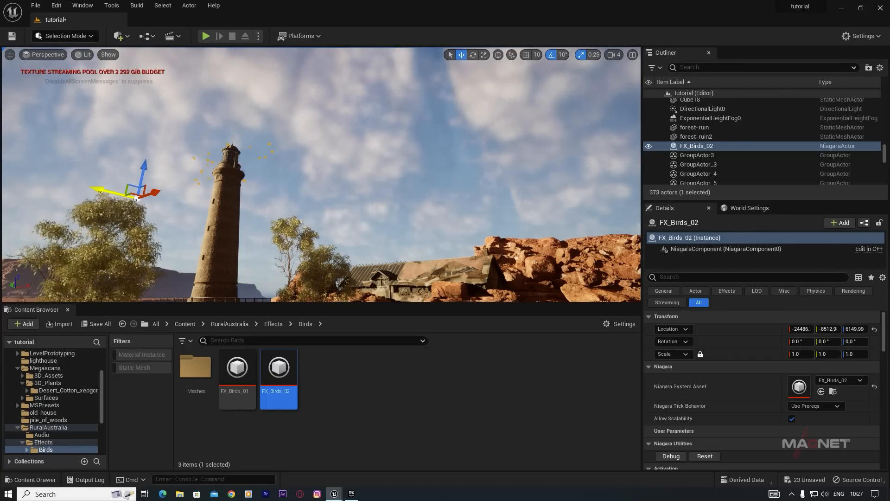
- Duplicate the FX_Birds_02 flock, place the copy at a height of about 5340 and rotate it about 80° around Z
{"action": "left_click_drag", "start_coordinate": [124, 194], "coordinate": [2, 177], "text": "alt"}
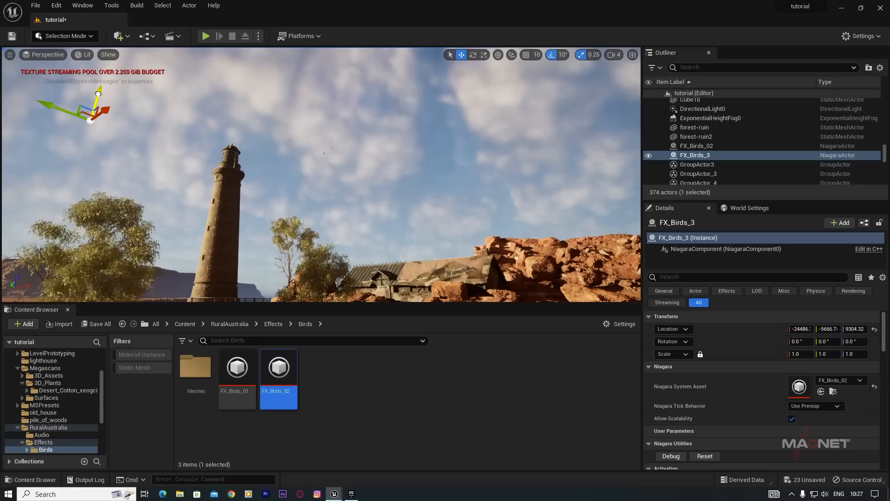
{"action": "right_click_drag", "start_coordinate": [281, 122], "coordinate": [244, 114]}
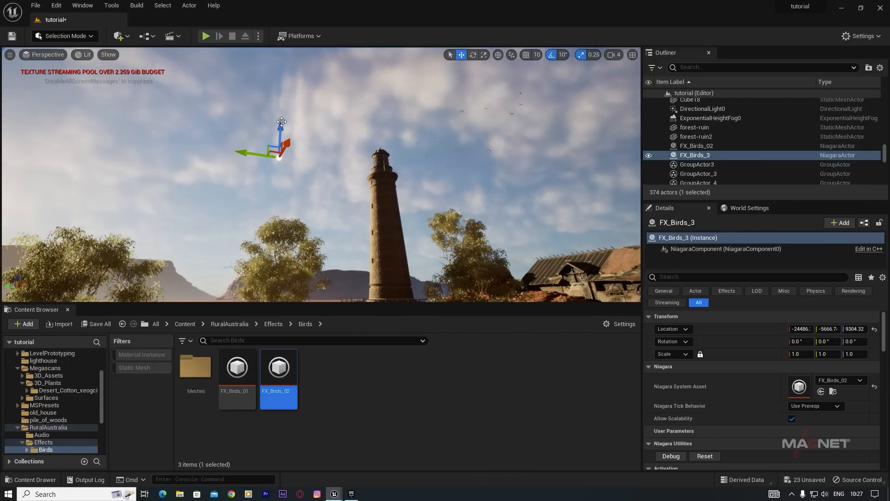
{"action": "left_click_drag", "start_coordinate": [280, 134], "coordinate": [293, 212]}
{"action": "key", "text": "e"}
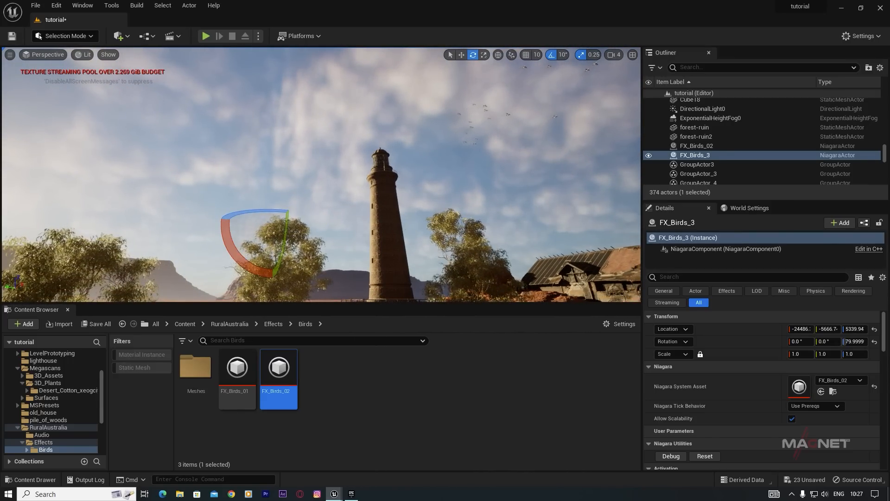
- Move the duplicated bird flock FX_Birds_3 along X to about -21212
{"action": "left_click", "coordinate": [349, 229]}
{"action": "right_click_drag", "start_coordinate": [349, 229], "coordinate": [322, 246]}
{"action": "mouse_move", "coordinate": [324, 297]}
{"action": "right_mouse_down"}
{"action": "mouse_move", "coordinate": [311, 305]}
{"action": "mouse_move", "coordinate": [325, 297]}
{"action": "right_mouse_up"}
{"action": "key", "text": "s"}
{"action": "mouse_move", "coordinate": [371, 232]}
{"action": "right_mouse_down"}
{"action": "mouse_move", "coordinate": [357, 237]}
{"action": "mouse_move", "coordinate": [374, 227]}
{"action": "mouse_move", "coordinate": [361, 220]}
{"action": "right_mouse_up"}
{"action": "key", "text": "w"}
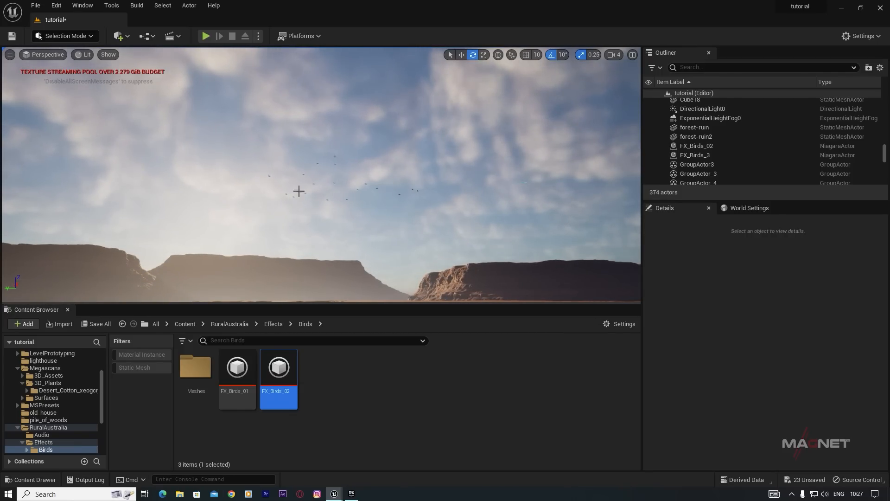
{"action": "left_click", "coordinate": [526, 183]}
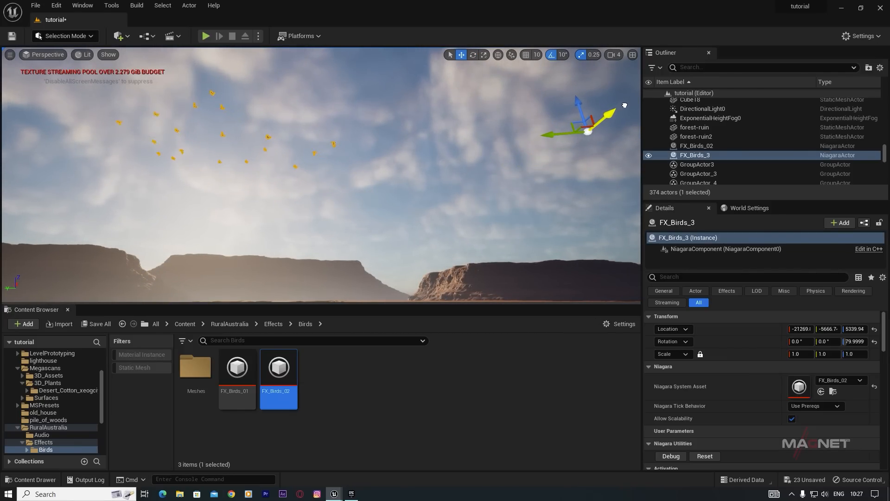
{"action": "mouse_move", "coordinate": [371, 185]}
{"action": "right_mouse_down"}
{"action": "mouse_move", "coordinate": [379, 180]}
{"action": "mouse_move", "coordinate": [371, 195]}
{"action": "right_mouse_up"}
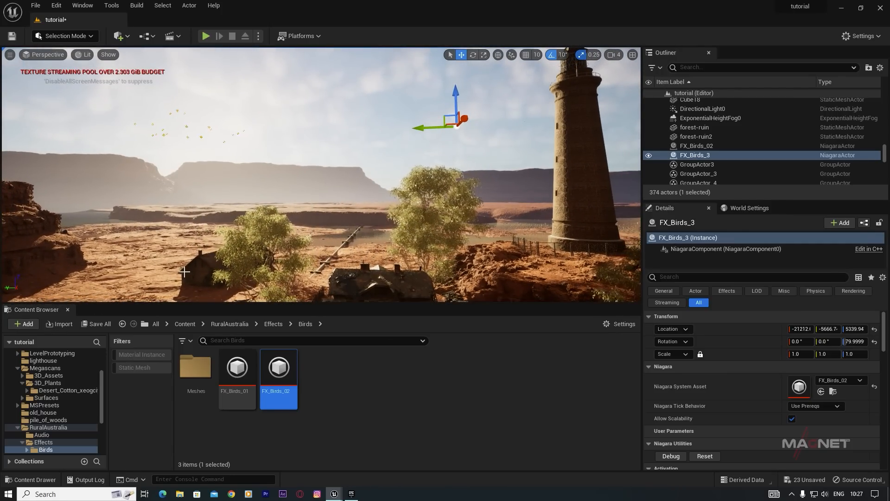
- Add the FX_Birds_01 effect and position it in the sky beside the lighthouse, at a height of about 3688
{"action": "left_click_drag", "start_coordinate": [238, 391], "coordinate": [513, 68]}
{"action": "right_click_drag", "start_coordinate": [513, 179], "coordinate": [591, 203]}
{"action": "left_click_drag", "start_coordinate": [578, 181], "coordinate": [307, 209]}
{"action": "left_click_drag", "start_coordinate": [260, 245], "coordinate": [451, 191]}
{"action": "left_click_drag", "start_coordinate": [471, 138], "coordinate": [363, 186]}
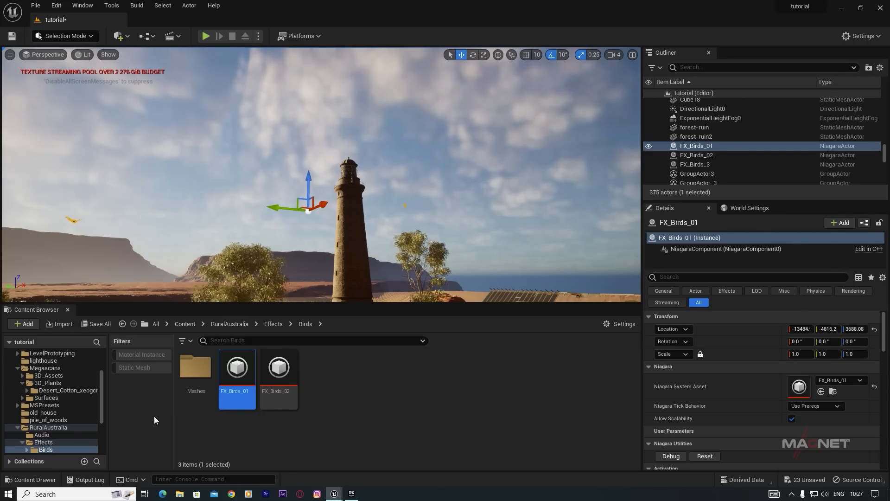
- Open the FallingLeaves effects folder and place FX_FallingLeaves in the crown of the tree beside the old house
{"action": "key", "text": "alt+Left"}
{"action": "double_click", "coordinate": [229, 362]}
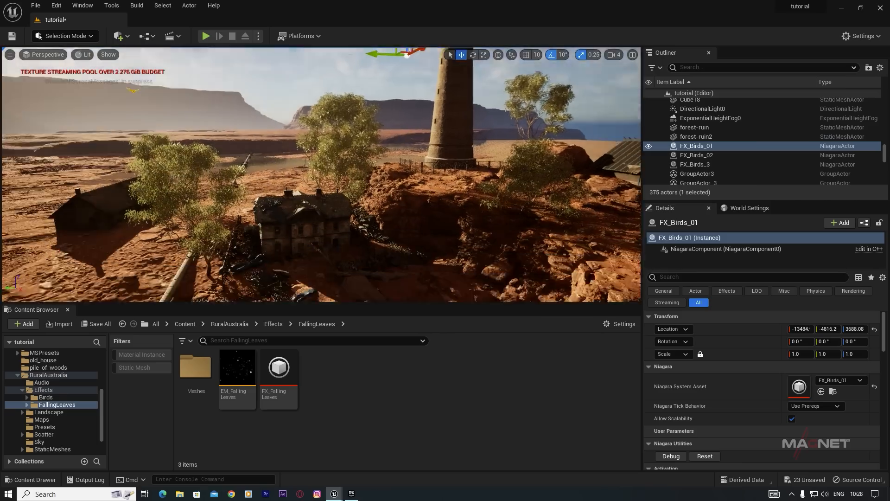
{"action": "right_click_drag", "start_coordinate": [362, 223], "coordinate": [350, 175]}
{"action": "key", "text": "w"}
{"action": "key", "text": "d"}
{"action": "left_click_drag", "start_coordinate": [282, 369], "coordinate": [260, 106]}
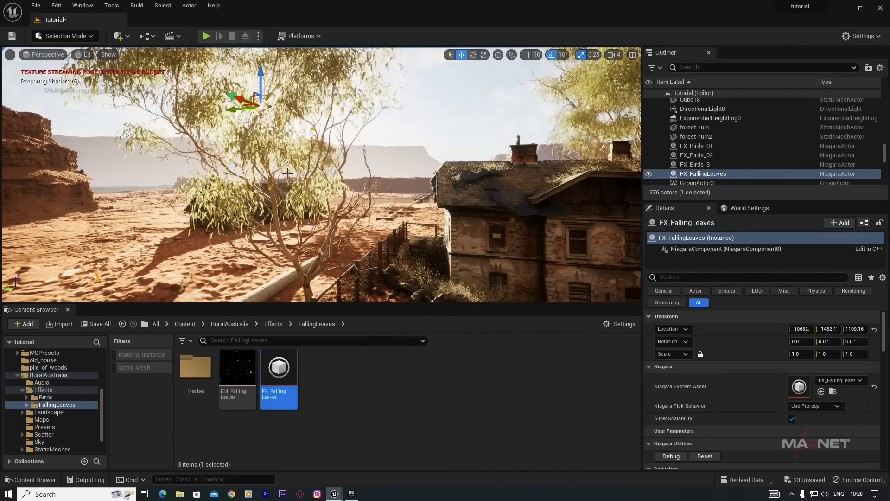
- Duplicate the FX_FallingLeaves effect into the crown of the tree behind the old house and deselect it
{"action": "right_click_drag", "start_coordinate": [260, 106], "coordinate": [311, 100]}
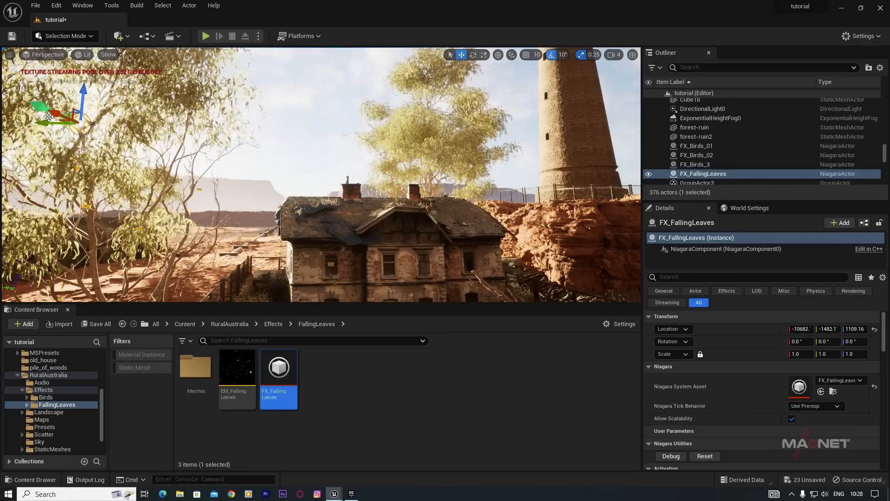
{"action": "left_click_drag", "start_coordinate": [53, 111], "coordinate": [181, 137], "text": "alt"}
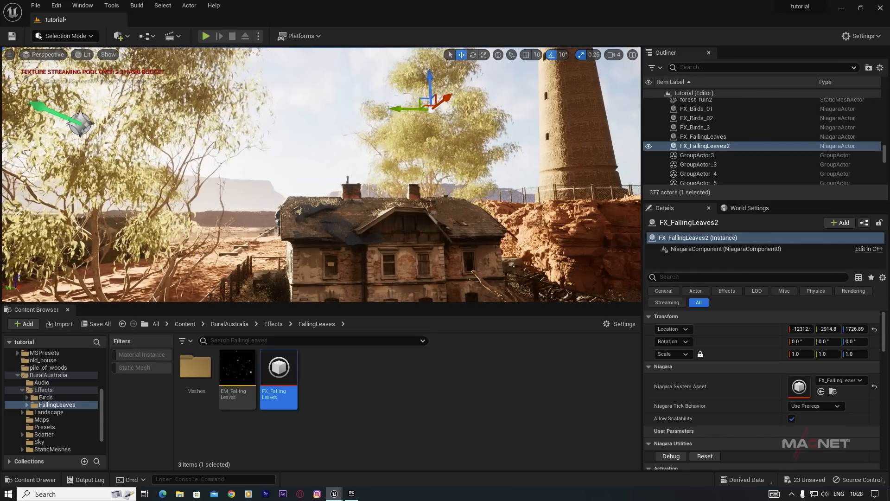
{"action": "key", "text": "Escape"}
- Examine the dressed scene from several viewpoints around the old house, lighthouse, rocks and pond
{"action": "key", "text": "s"}
{"action": "right_click_drag", "start_coordinate": [321, 174], "coordinate": [268, 179]}
{"action": "key", "text": "s"}
{"action": "key", "text": "s"}
{"action": "key", "text": "s"}
{"action": "key", "text": "a"}
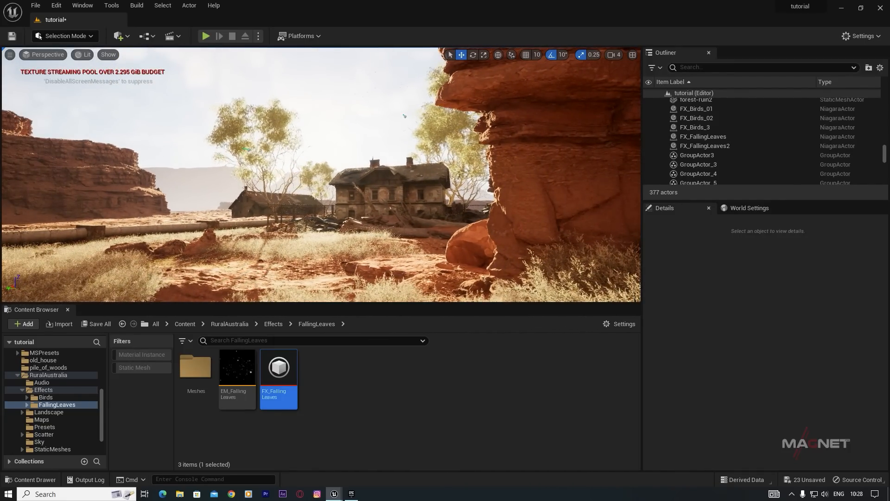
{"action": "key", "text": "a"}
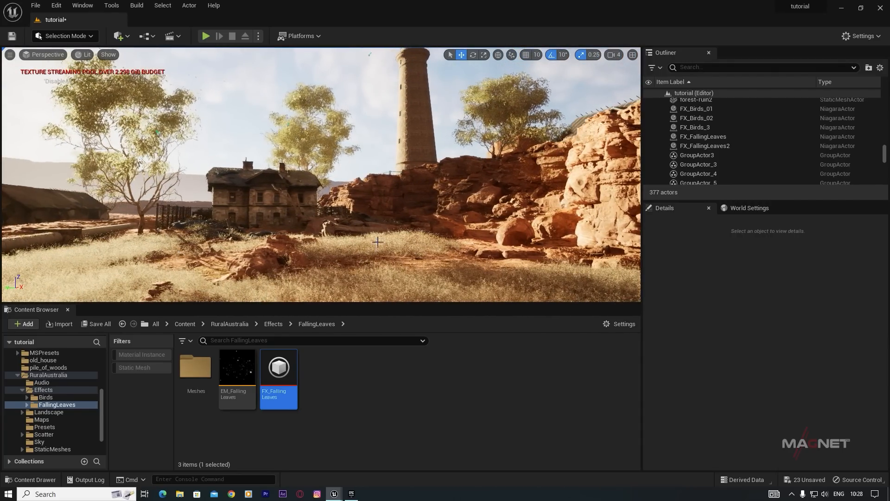
{"action": "key", "text": "a"}
{"action": "mouse_move", "coordinate": [322, 174]}
{"action": "right_mouse_down"}
{"action": "mouse_move", "coordinate": [269, 170]}
{"action": "mouse_move", "coordinate": [376, 172]}
{"action": "mouse_move", "coordinate": [313, 169]}
{"action": "right_mouse_up"}
{"action": "key", "text": "a"}
{"action": "key", "text": "d"}
{"action": "key", "text": "a"}
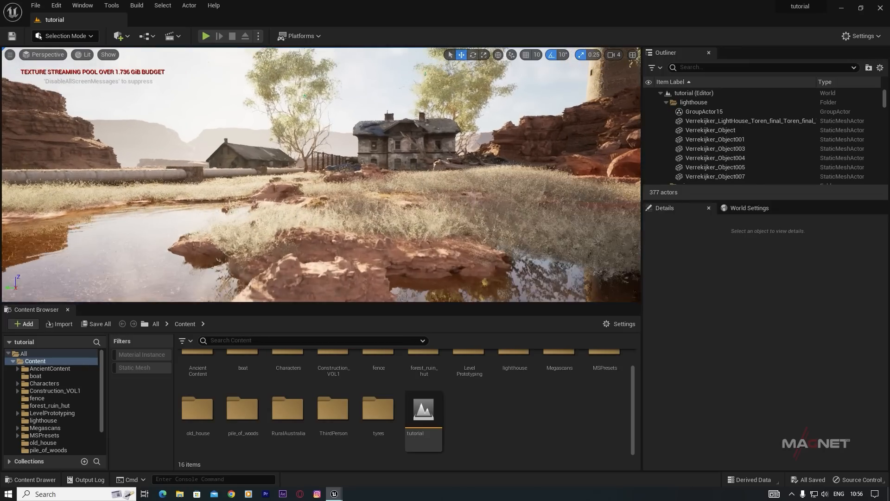
{"action": "key", "text": "a"}
{"action": "right_click_drag", "start_coordinate": [321, 174], "coordinate": [355, 160]}
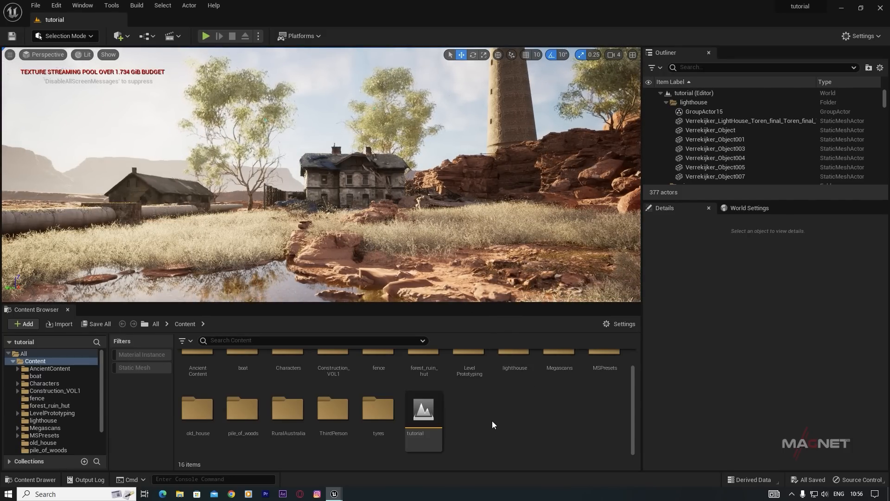
- Create a folder named local_fog inside Content and open it
{"action": "right_click", "coordinate": [479, 411]}
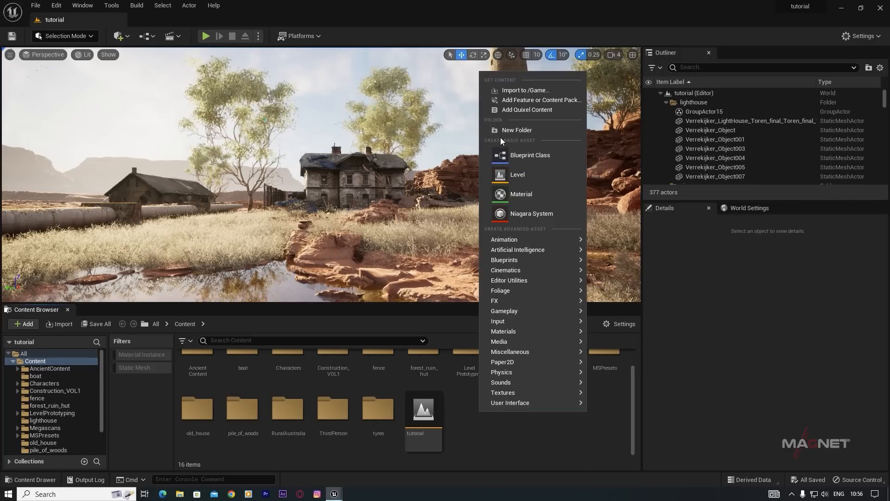
{"action": "left_click", "coordinate": [514, 130]}
{"action": "type", "text": "local_fog"}
{"action": "key", "text": "Return"}
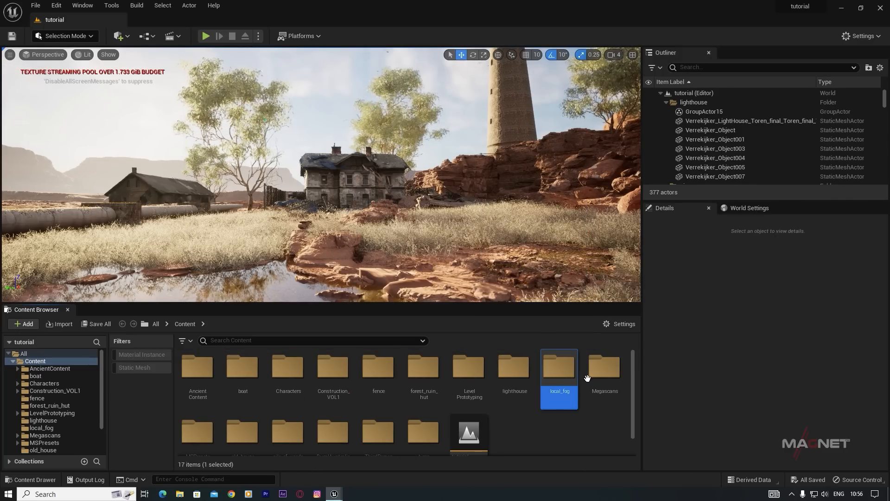
{"action": "double_click", "coordinate": [559, 371]}
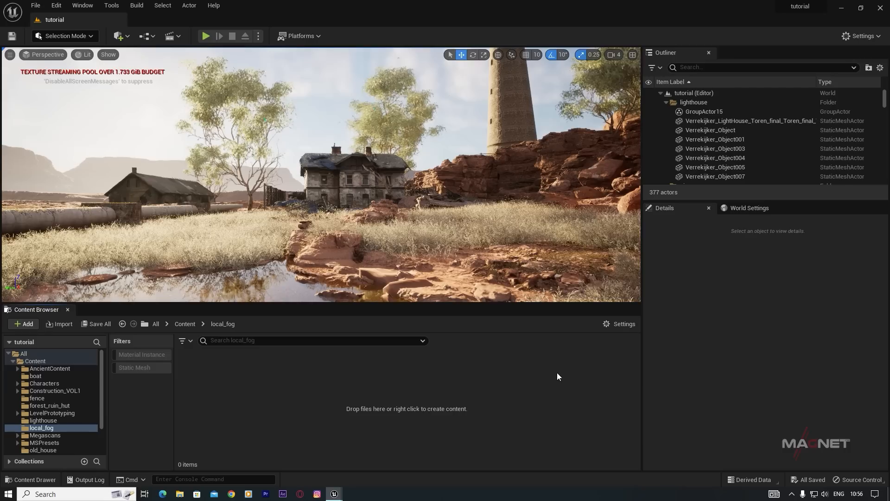
- Create a material named local_fog in the new folder and open it for editing
{"action": "right_click", "coordinate": [227, 394]}
{"action": "mouse_move", "coordinate": [260, 218]}
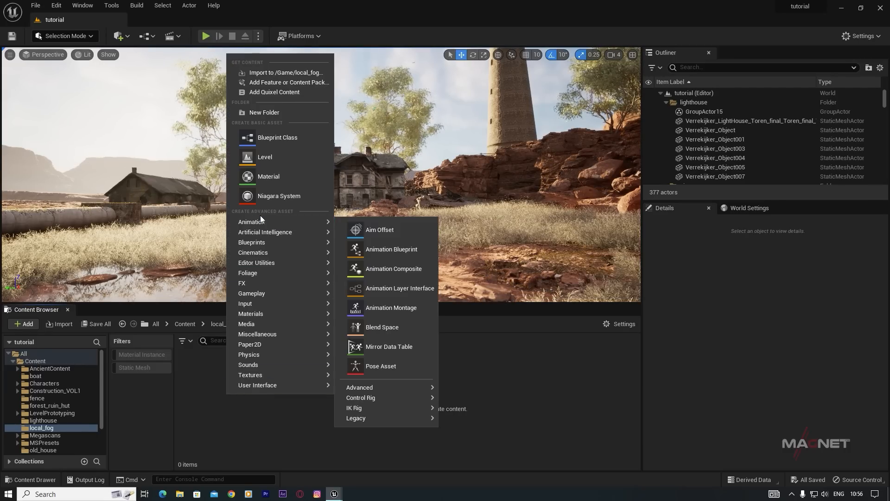
{"action": "left_click", "coordinate": [273, 176]}
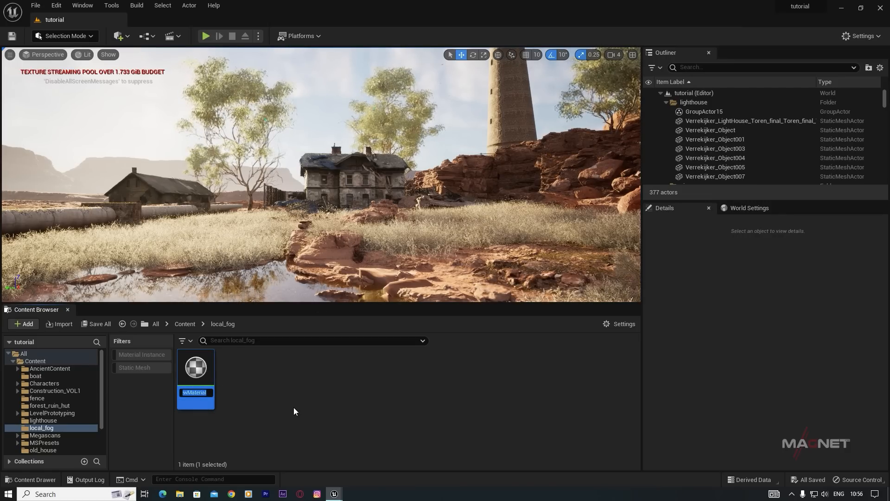
{"action": "type", "text": "local_fog"}
{"action": "key", "text": "Return"}
{"action": "double_click", "coordinate": [193, 370]}
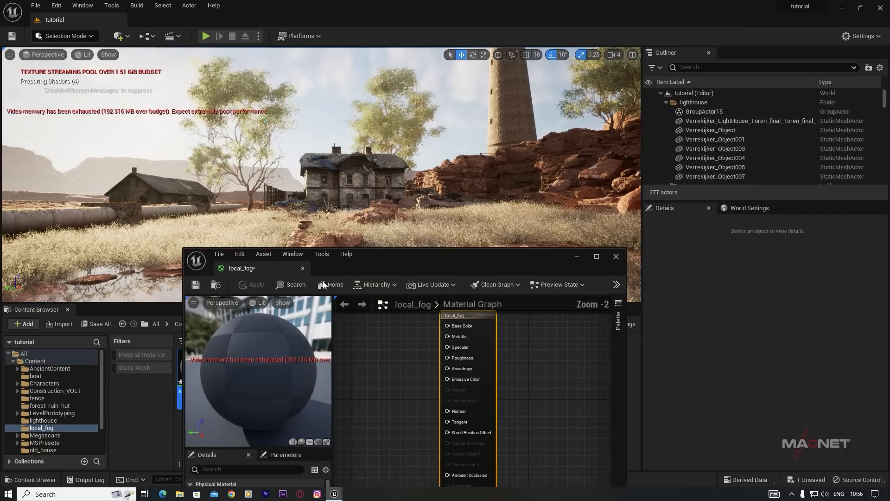
- Maximize the material editor window and set the local_fog material's Blend Mode to Translucent
{"action": "left_click_drag", "start_coordinate": [380, 253], "coordinate": [773, 108]}
{"action": "left_click", "coordinate": [629, 86]}
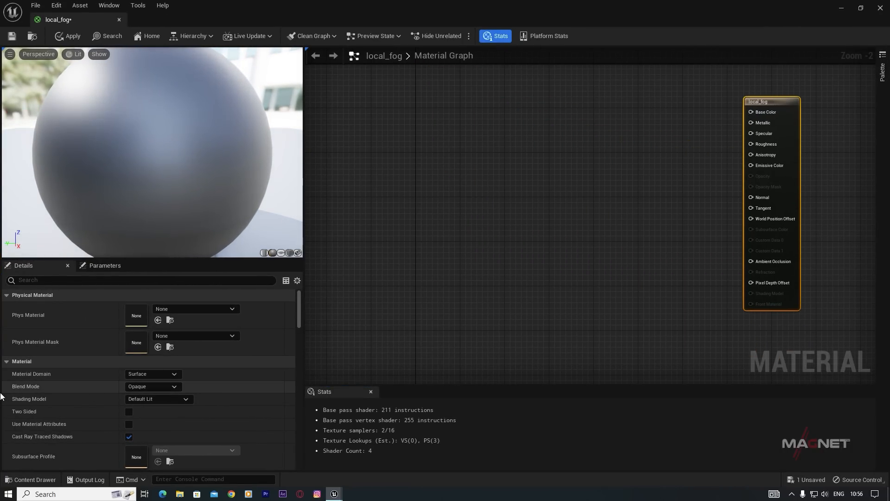
{"action": "left_click", "coordinate": [174, 386]}
{"action": "key", "text": "Escape"}
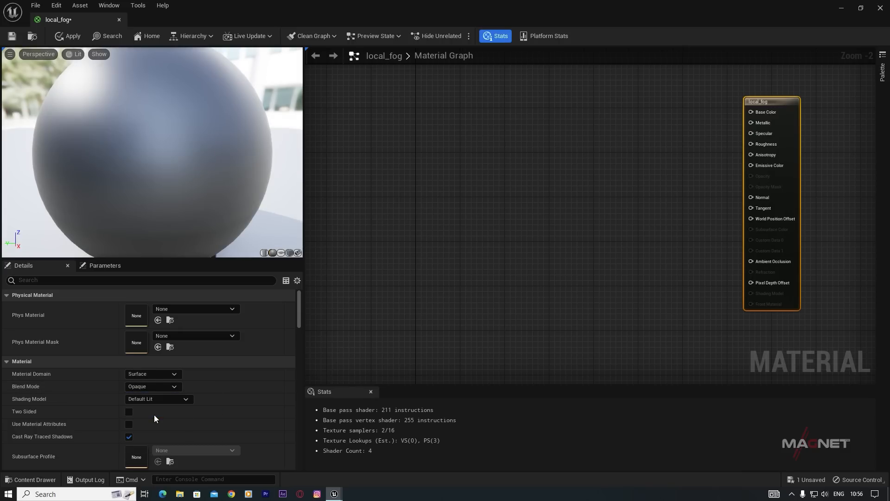
{"action": "left_click", "coordinate": [154, 414]}
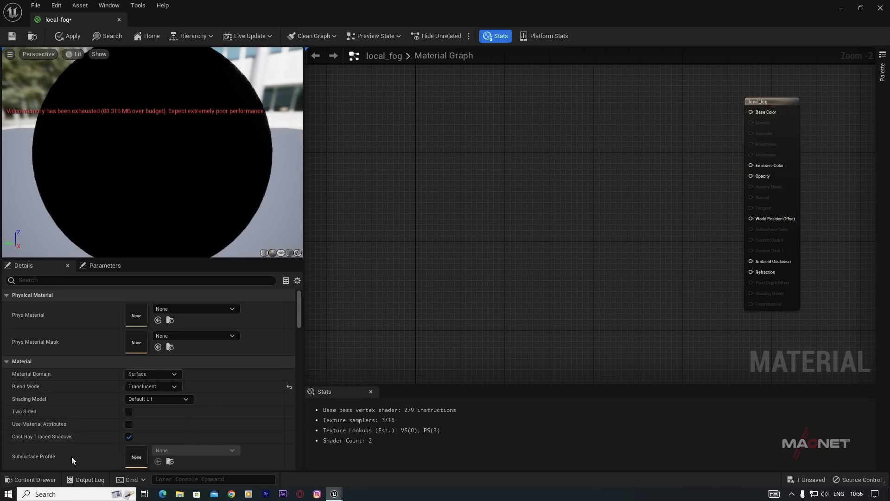
- Check that engine and plugin content are shown, and search the Engine folder for "noise" assets
{"action": "left_click", "coordinate": [26, 480]}
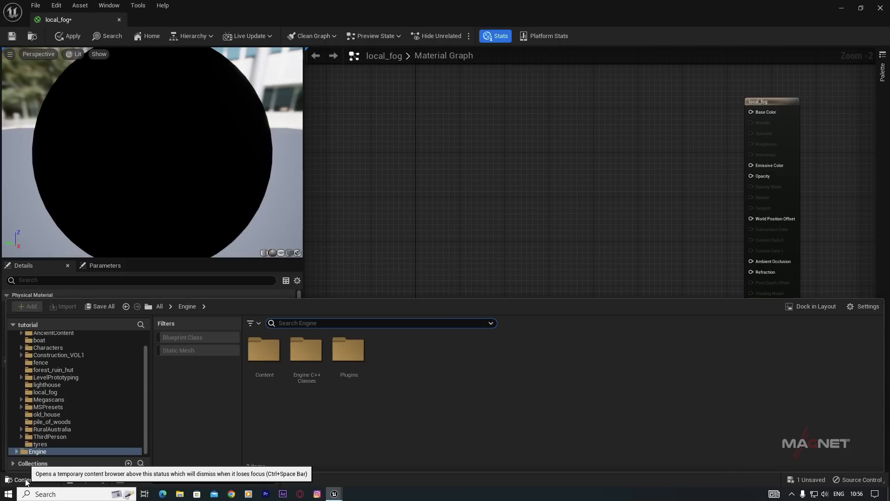
{"action": "scroll", "coordinate": [32, 359], "scroll_direction": "up", "scroll_amount": 2}
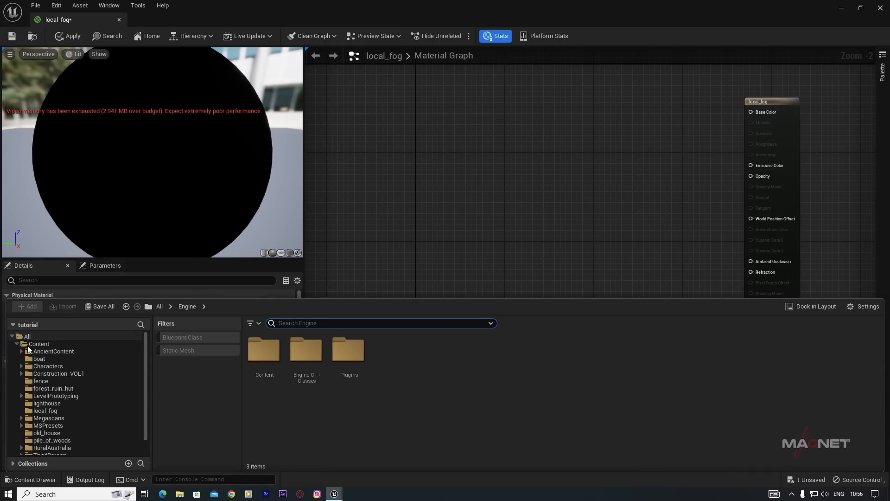
{"action": "left_click", "coordinate": [17, 344]}
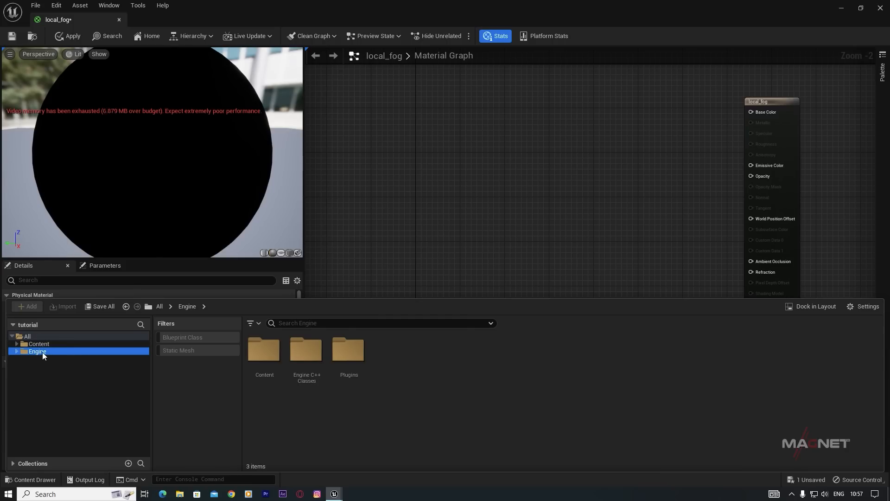
{"action": "left_click", "coordinate": [856, 307]}
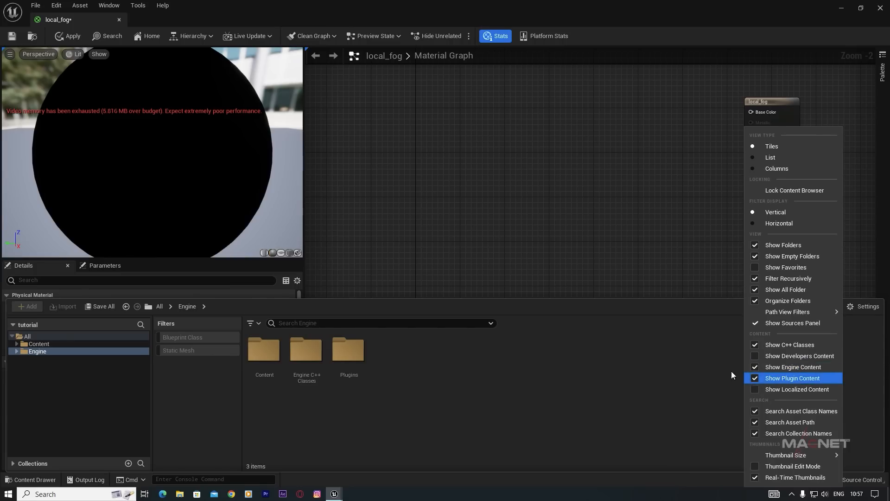
{"action": "left_click", "coordinate": [708, 357]}
{"action": "left_click", "coordinate": [55, 351]}
{"action": "left_click", "coordinate": [281, 324]}
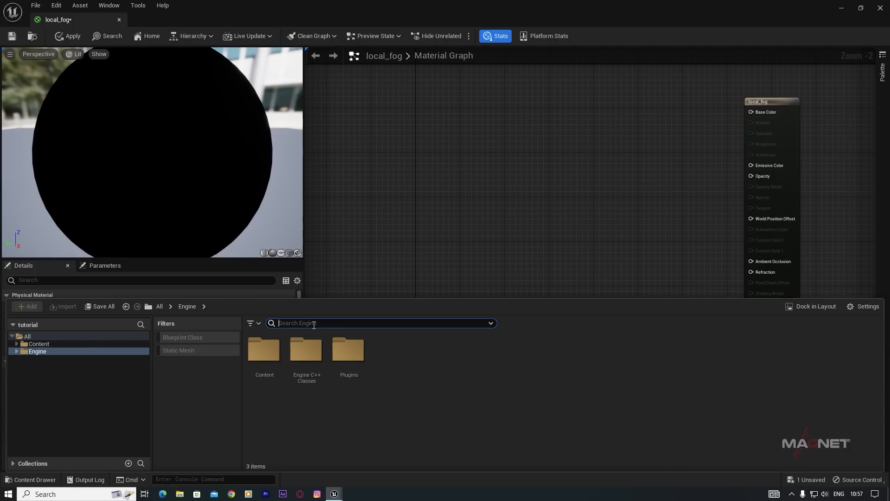
{"action": "type", "text": "noise"}
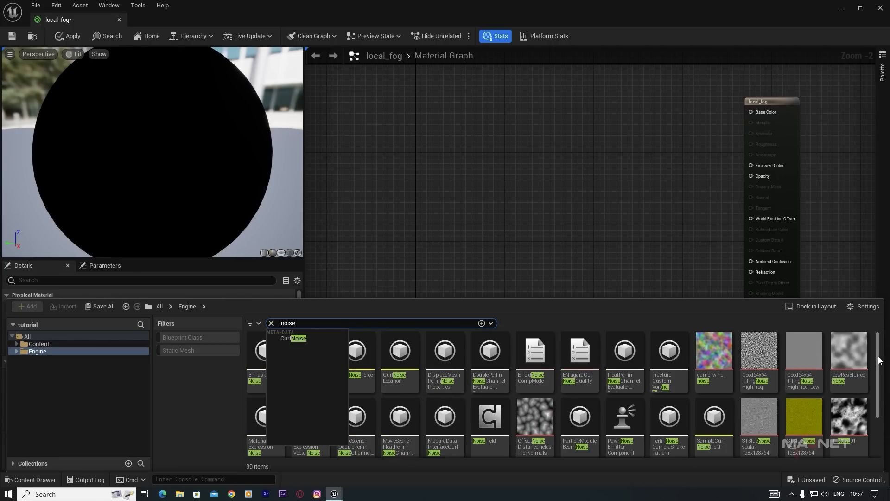
- Add the TilingNoise05 engine texture to the local_fog material graph as a Texture Sample
{"action": "left_click_drag", "start_coordinate": [880, 355], "coordinate": [880, 405]}
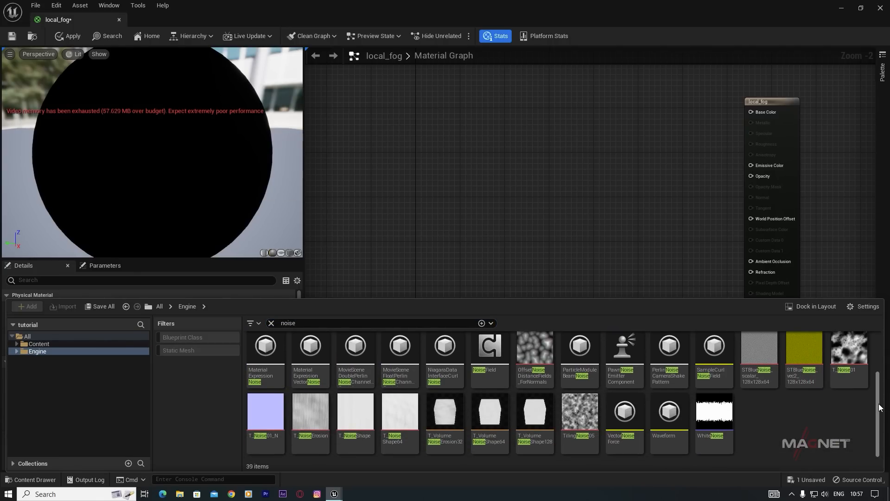
{"action": "left_click", "coordinate": [580, 447]}
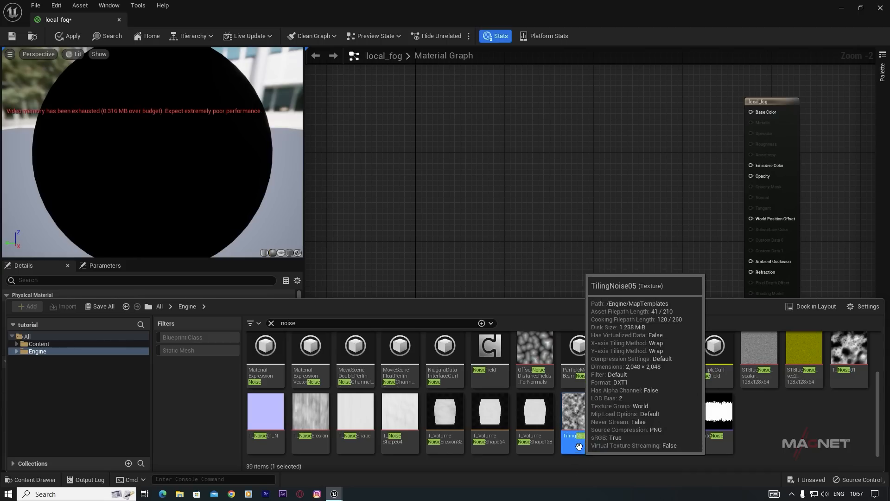
{"action": "left_click_drag", "start_coordinate": [580, 447], "coordinate": [571, 142]}
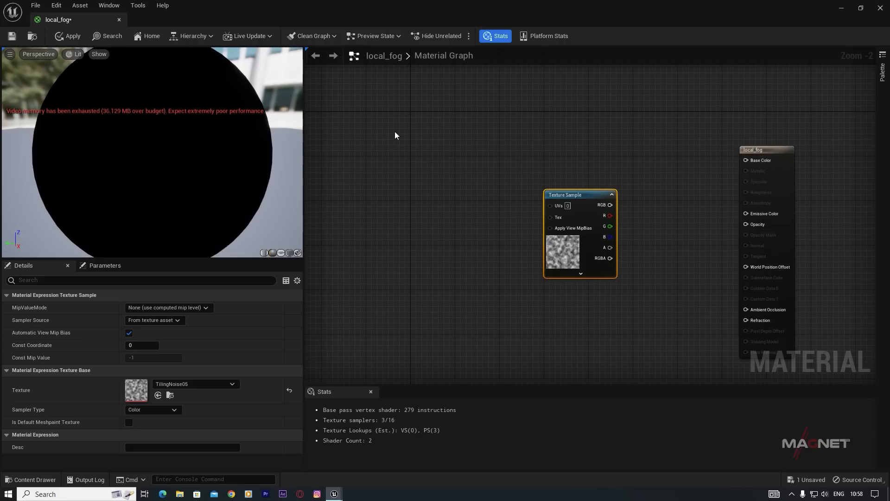
- Add a RadialGradientExponential node, connect its output to Base Color, and shift the Texture Sample closer to the material output
{"action": "right_click", "coordinate": [374, 122]}
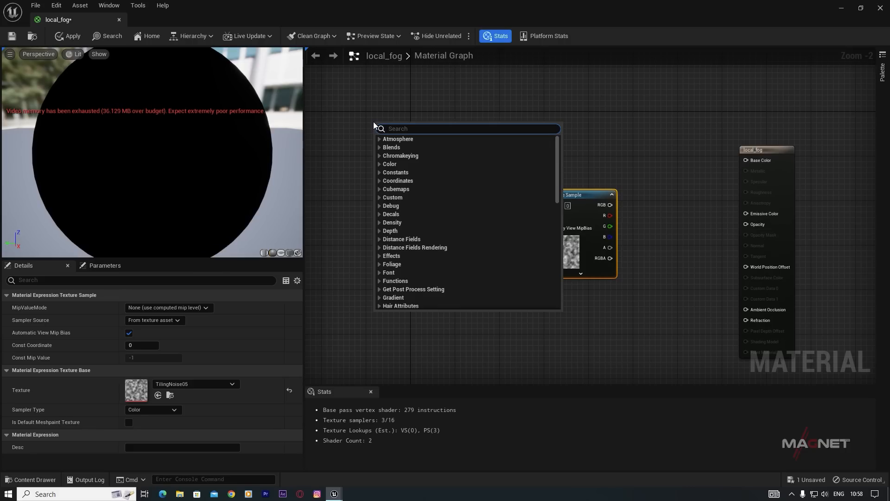
{"action": "type", "text": "radial"}
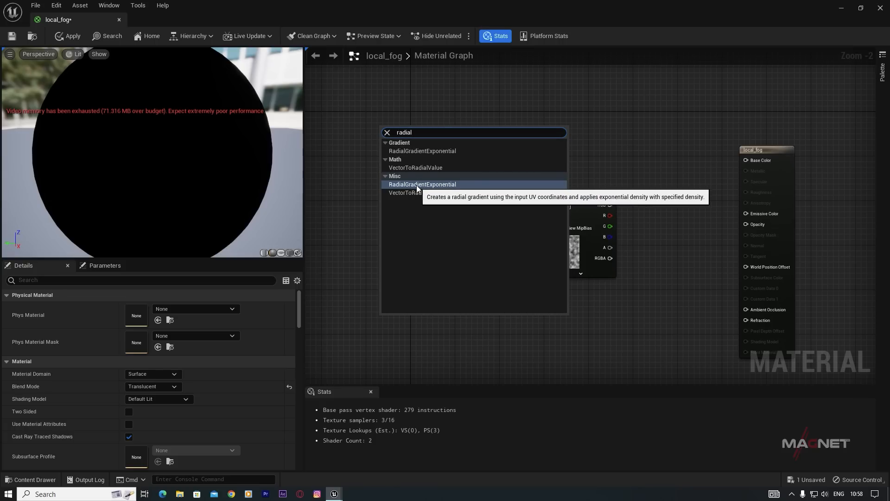
{"action": "left_click", "coordinate": [419, 184]}
{"action": "left_click_drag", "start_coordinate": [443, 161], "coordinate": [413, 138]}
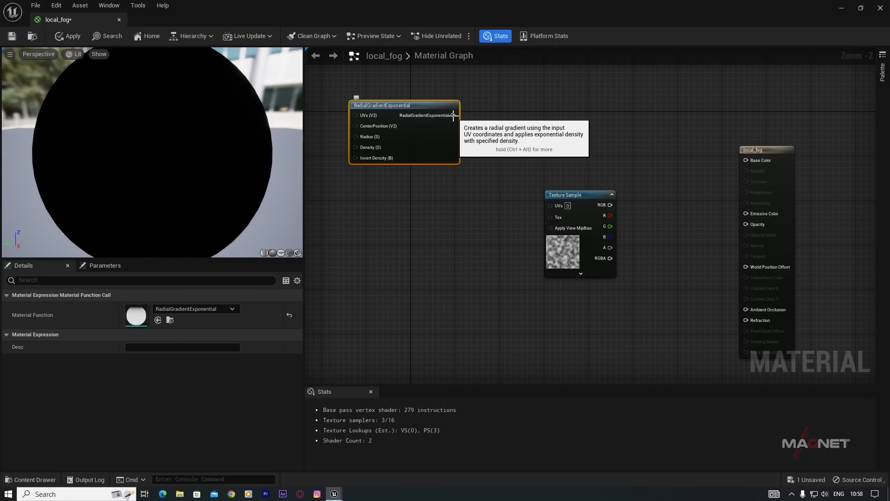
{"action": "left_click_drag", "start_coordinate": [453, 115], "coordinate": [762, 172]}
{"action": "left_click_drag", "start_coordinate": [579, 196], "coordinate": [618, 195]}
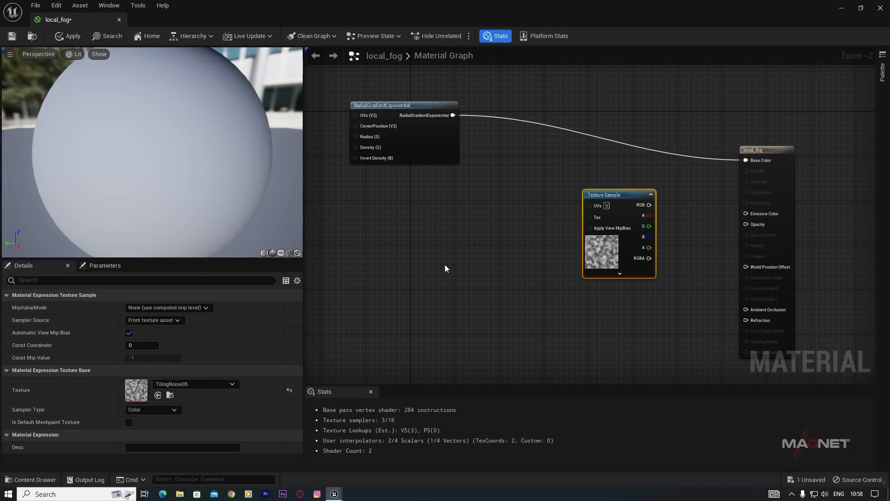
- Add a Depth Fade node and place it in the free space below the RadialGradientExponential node
{"action": "right_click", "coordinate": [433, 242]}
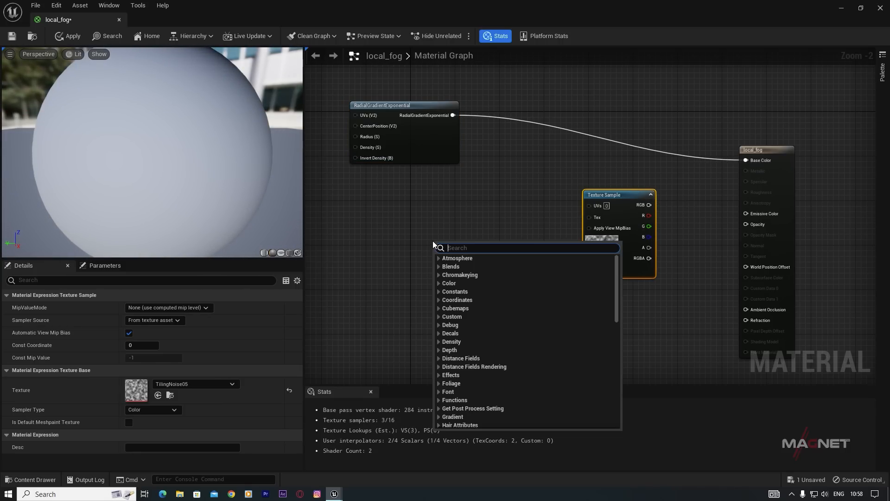
{"action": "type", "text": "depth"}
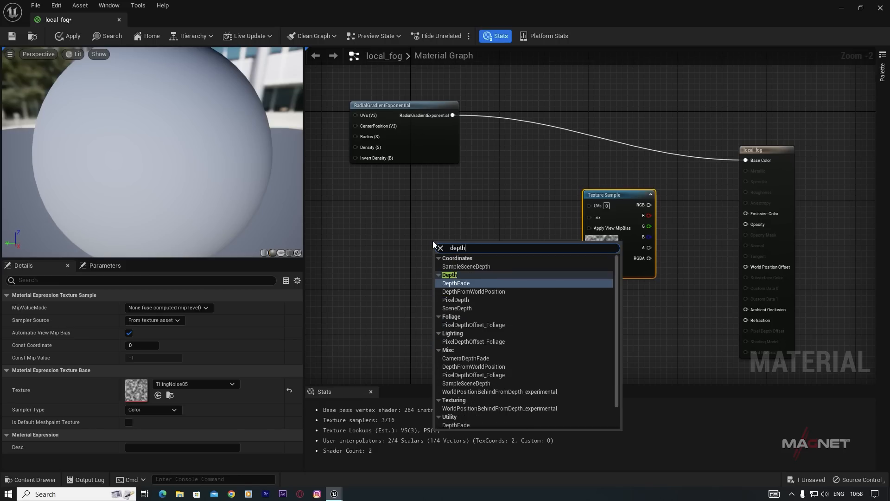
{"action": "left_click", "coordinate": [460, 284]}
{"action": "left_click_drag", "start_coordinate": [470, 246], "coordinate": [448, 301]}
{"action": "right_click_drag", "start_coordinate": [530, 316], "coordinate": [591, 234]}
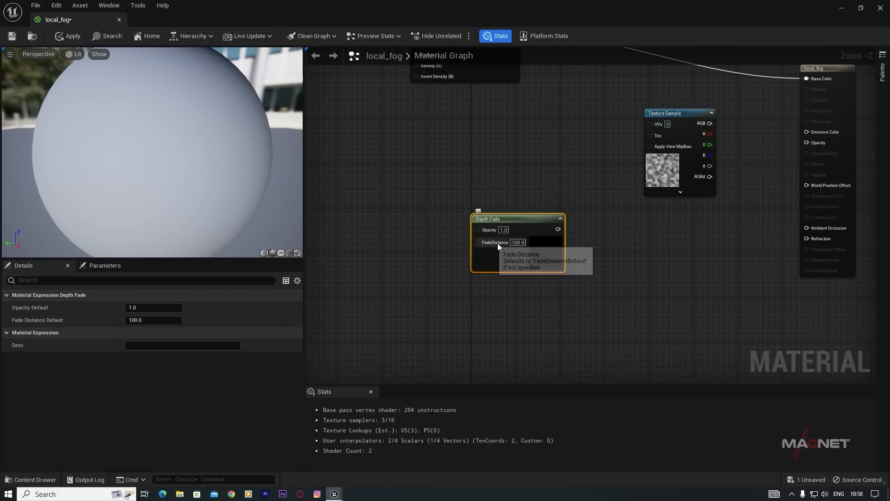
{"action": "left_click_drag", "start_coordinate": [519, 221], "coordinate": [569, 226]}
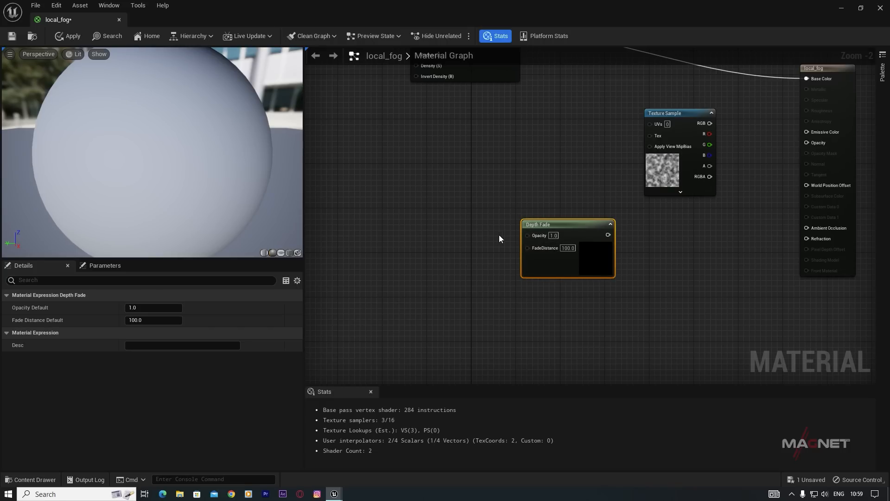
- Add a scalar parameter named opacity beside the Depth Fade node
{"action": "left_click", "coordinate": [373, 210]}
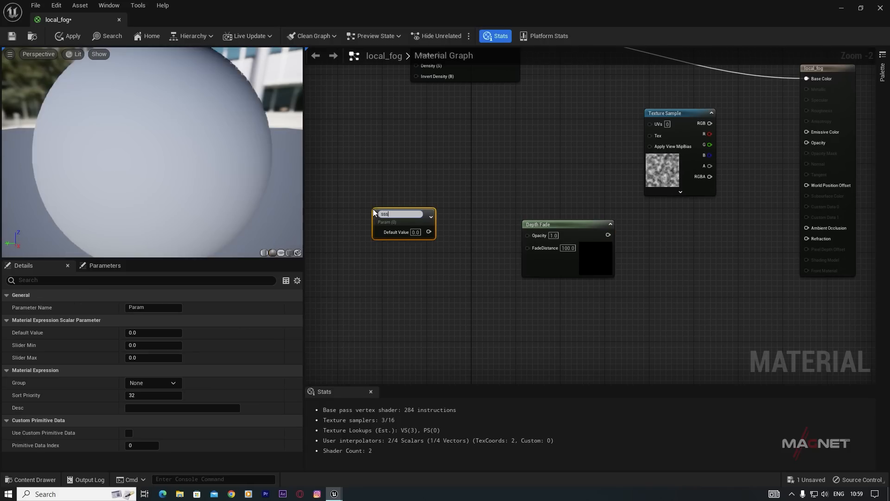
{"action": "type", "text": "sssss"}
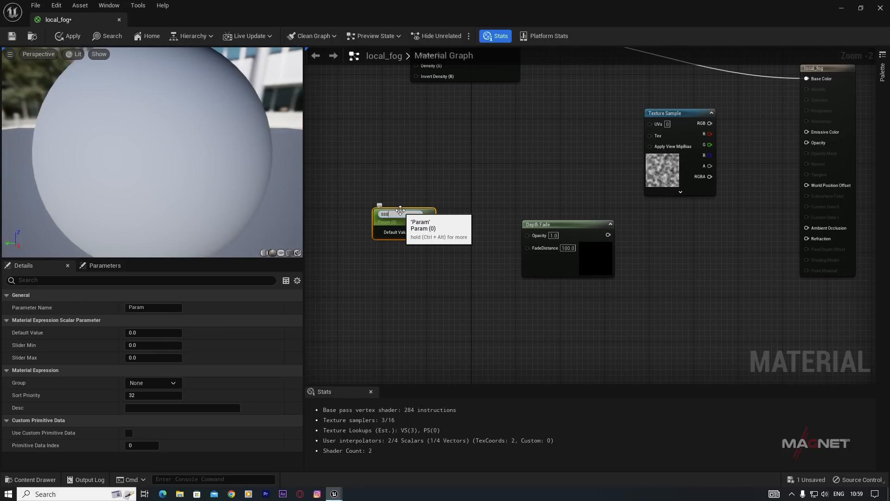
{"action": "key", "text": "BackSpace"}
{"action": "key", "text": "BackSpace"}
{"action": "key", "text": "BackSpace"}
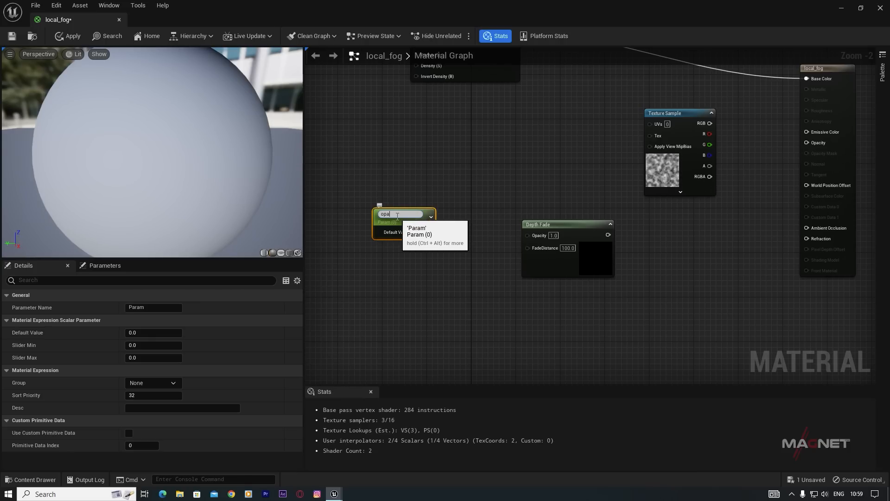
{"action": "key", "text": "Return"}
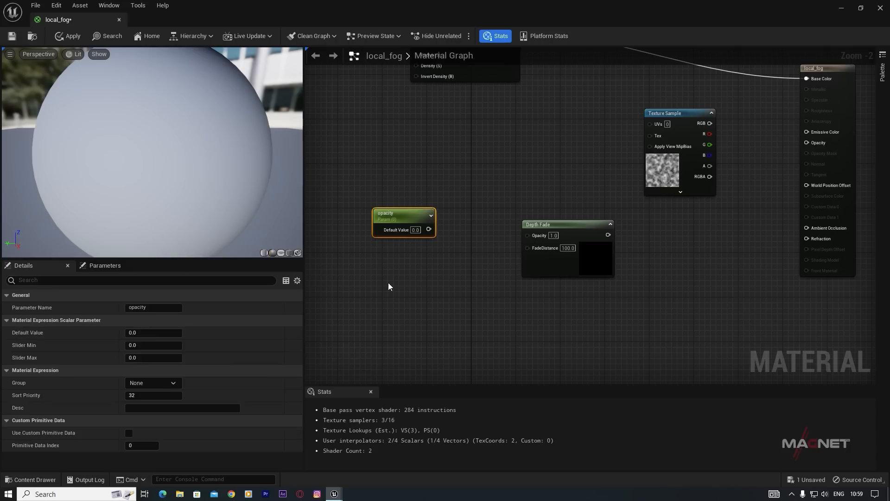
{"action": "left_click", "coordinate": [388, 282]}
- Duplicate the opacity parameter, place the copy below it, and rename the copy distance
{"action": "left_click", "coordinate": [387, 218]}
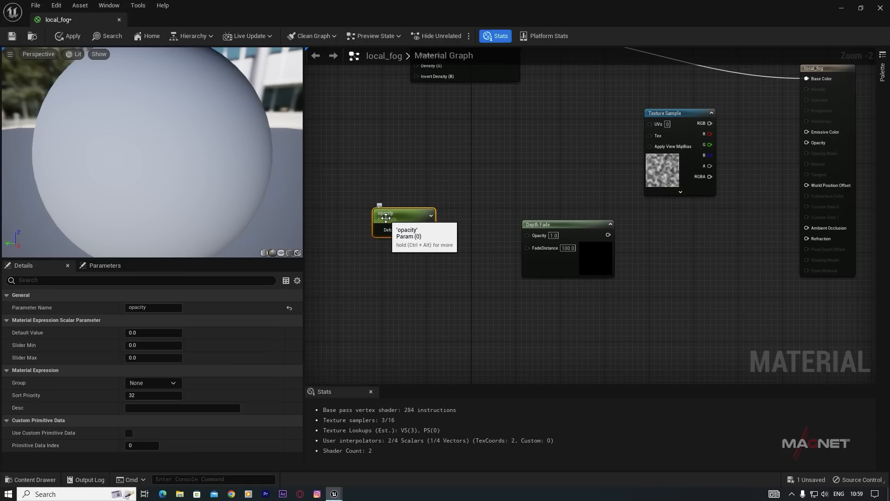
{"action": "key", "text": "ctrl+w"}
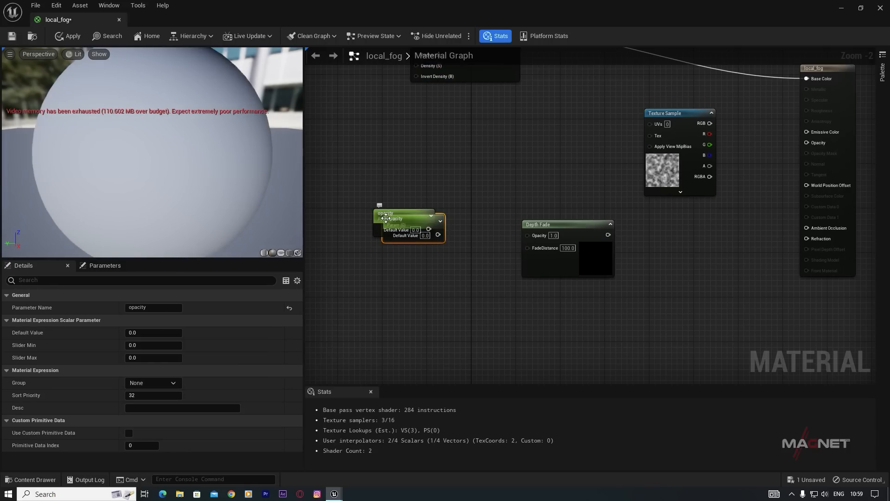
{"action": "left_click_drag", "start_coordinate": [389, 235], "coordinate": [383, 280]}
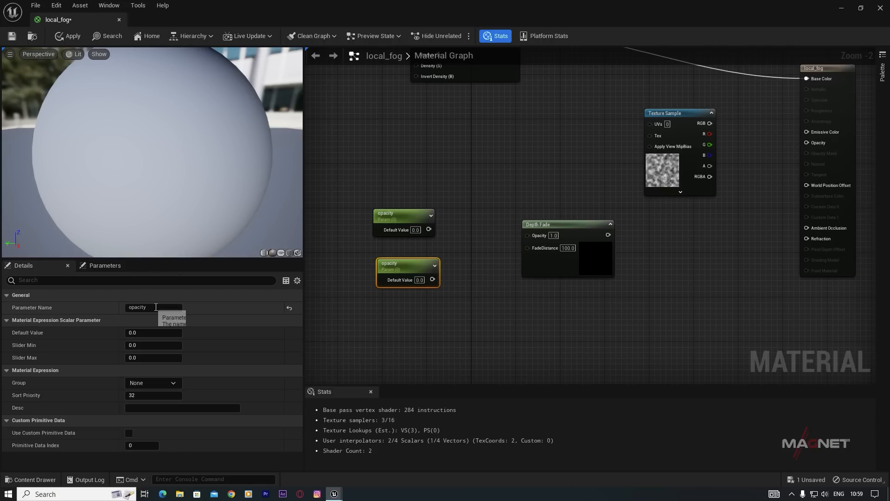
{"action": "type", "text": "distance"}
{"action": "left_click", "coordinate": [243, 325]}
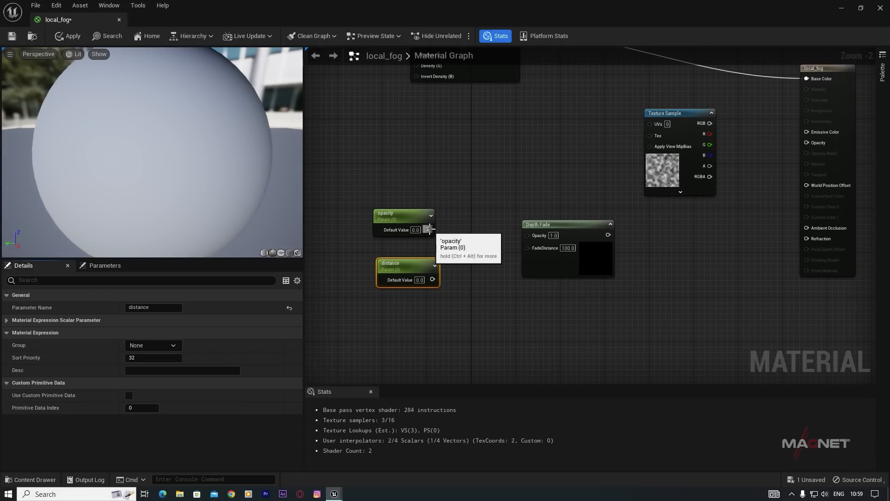
- Connect opacity and distance to the Depth Fade node's Opacity and FadeDistance inputs, and set both parameters' default values to 1
{"action": "left_click_drag", "start_coordinate": [428, 229], "coordinate": [528, 235]}
{"action": "left_click_drag", "start_coordinate": [433, 279], "coordinate": [529, 220]}
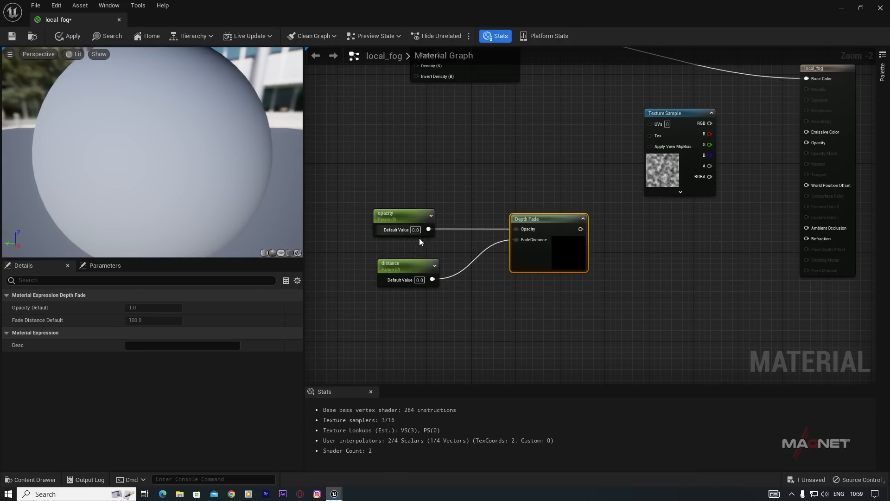
{"action": "left_click", "coordinate": [395, 216]}
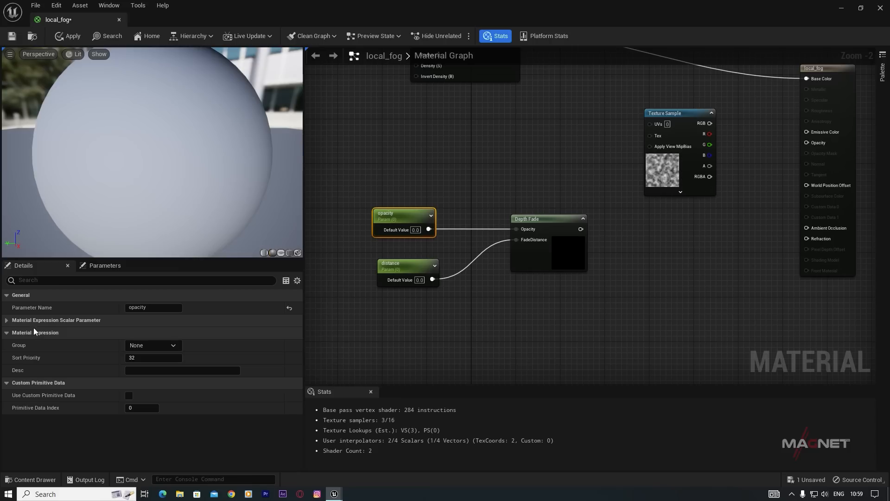
{"action": "left_click", "coordinate": [7, 320]}
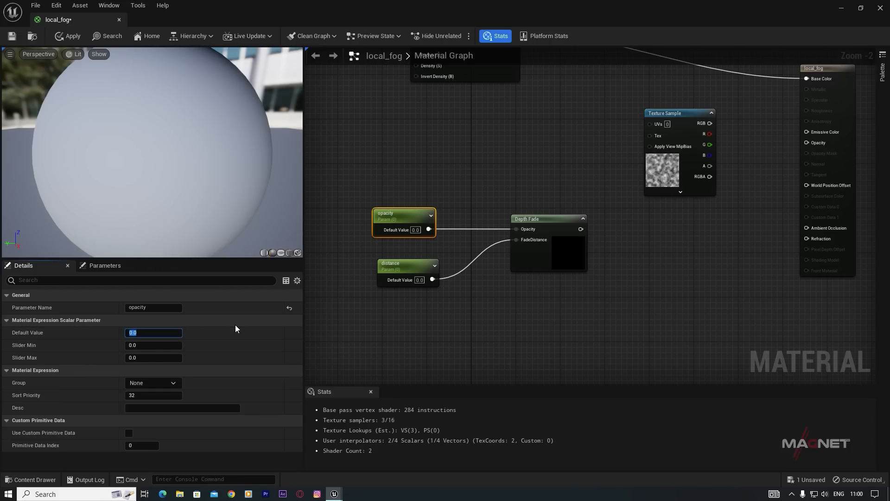
{"action": "type", "text": "1"}
{"action": "key", "text": "Return"}
{"action": "left_click", "coordinate": [393, 269]}
{"action": "type", "text": "1"}
{"action": "key", "text": "Return"}
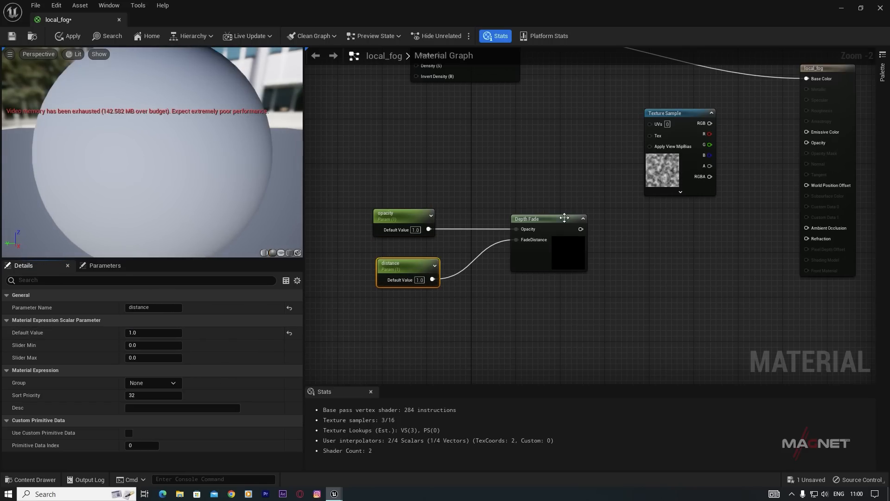
- Add a Multiply node and feed RadialGradientExponential into its A input and Depth Fade into its B input
{"action": "right_click_drag", "start_coordinate": [595, 147], "coordinate": [568, 210]}
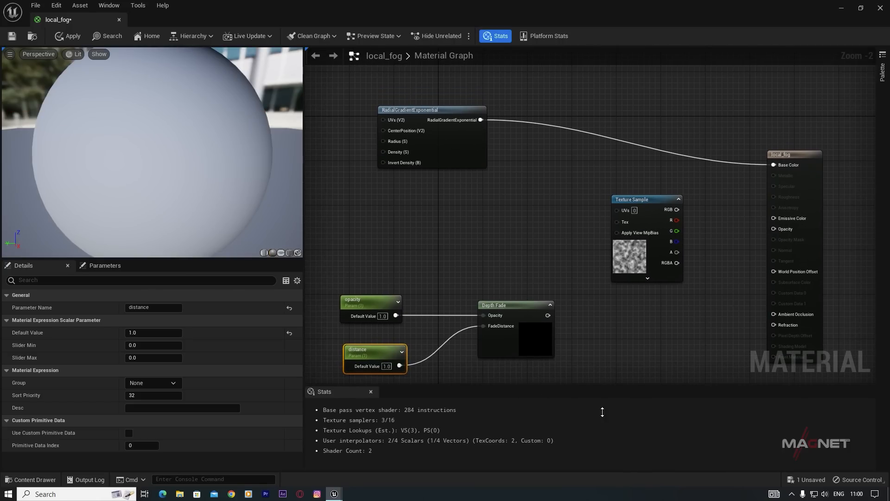
{"action": "left_click_drag", "start_coordinate": [501, 306], "coordinate": [455, 306]}
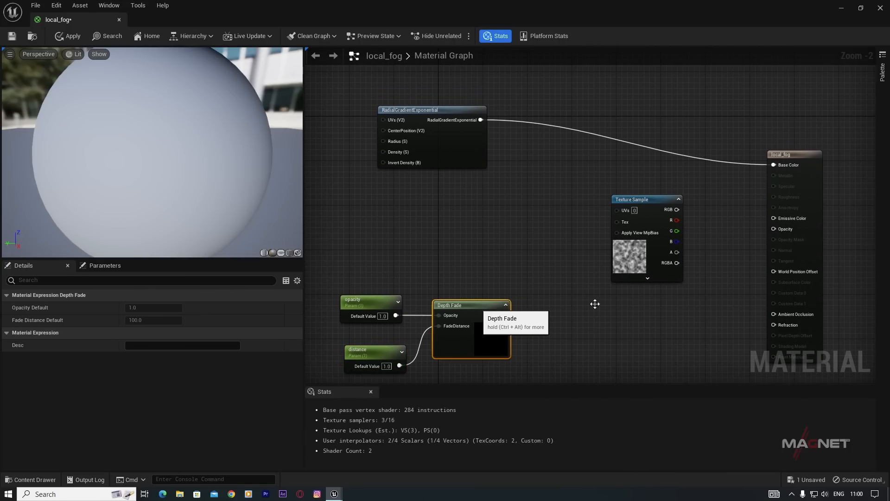
{"action": "left_click", "coordinate": [541, 252]}
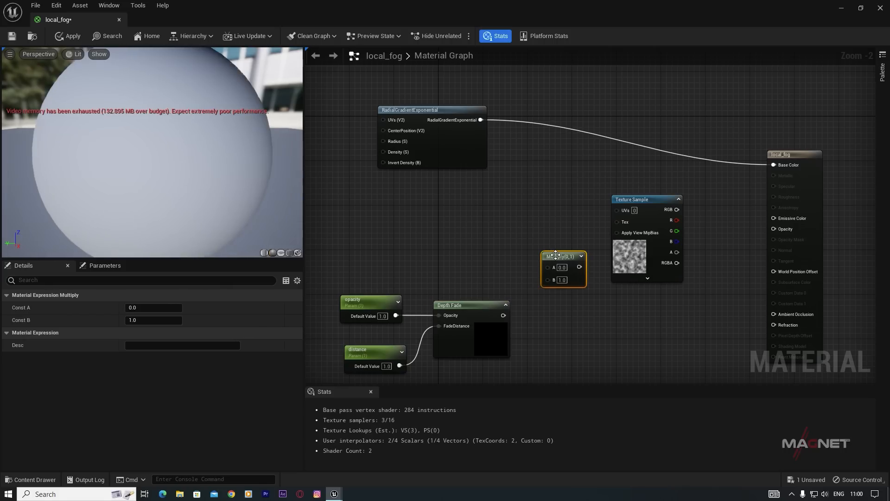
{"action": "left_click_drag", "start_coordinate": [481, 119], "coordinate": [547, 265]}
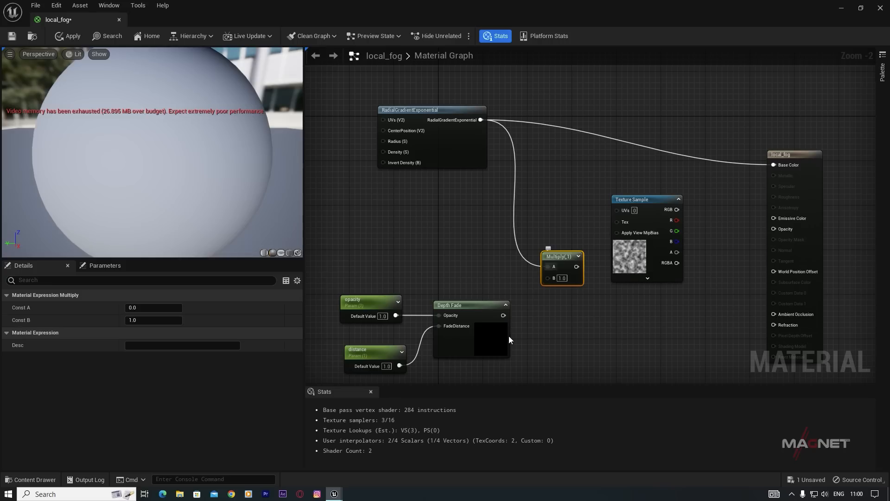
{"action": "left_click_drag", "start_coordinate": [503, 315], "coordinate": [608, 330]}
- Multiply the Texture Sample's RGB by the first Multiply's output with a second Multiply node, and connect the result to Opacity
{"action": "right_click_drag", "start_coordinate": [684, 305], "coordinate": [607, 240]}
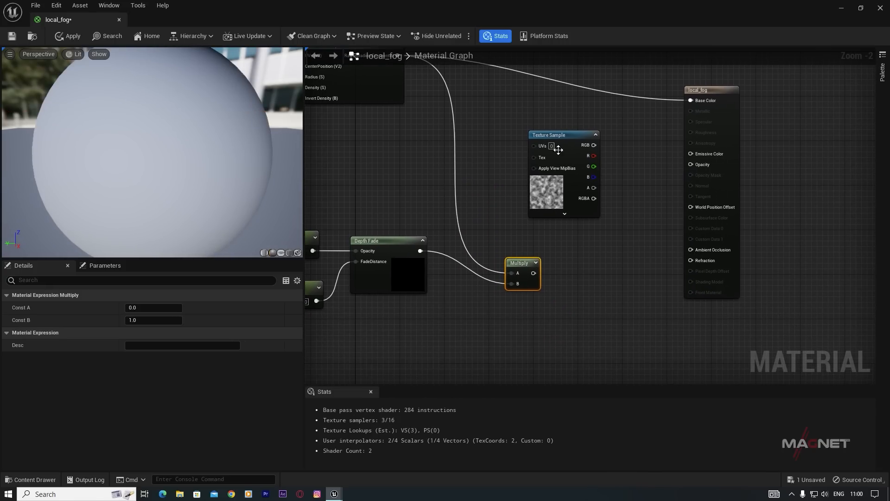
{"action": "left_click_drag", "start_coordinate": [554, 135], "coordinate": [508, 113]}
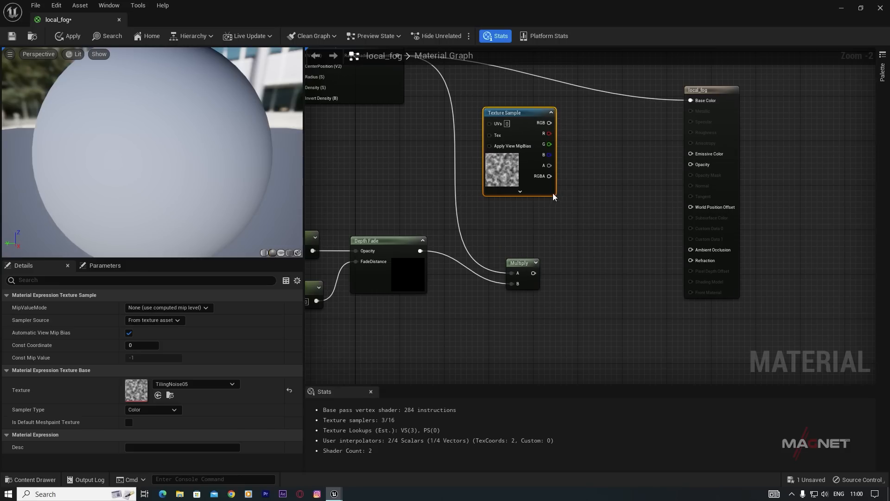
{"action": "left_click", "coordinate": [613, 194]}
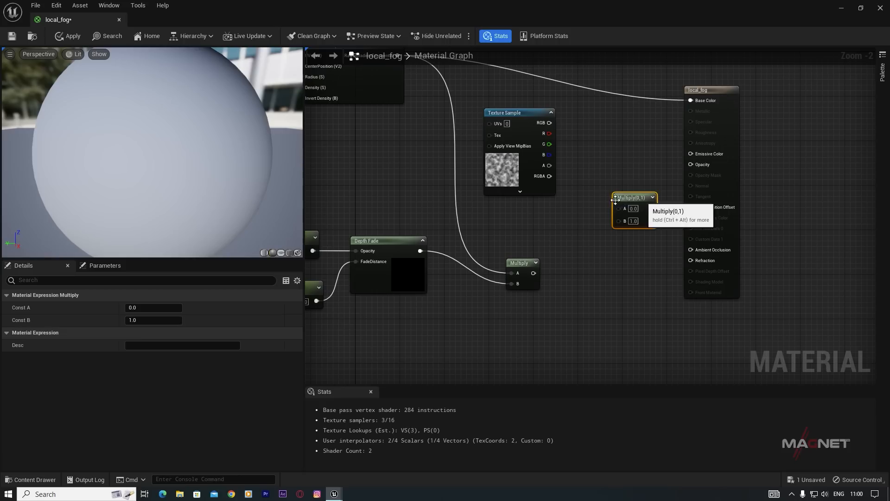
{"action": "left_click_drag", "start_coordinate": [550, 123], "coordinate": [619, 209]}
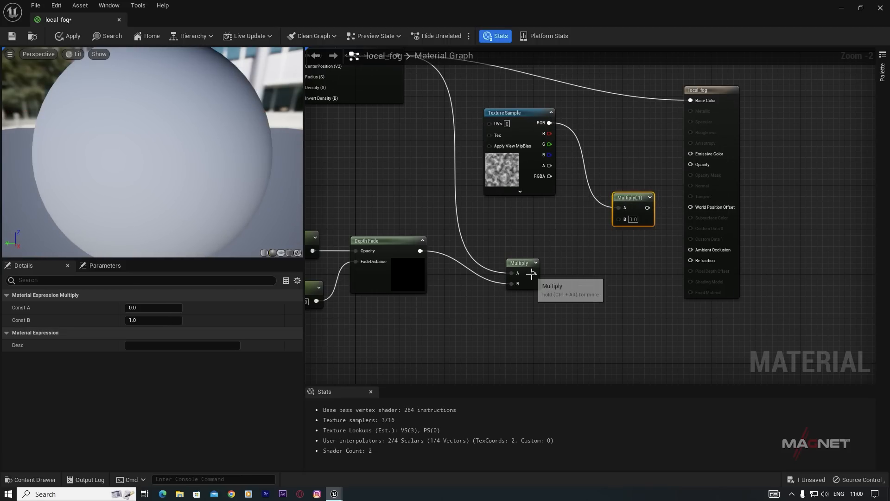
{"action": "left_click_drag", "start_coordinate": [533, 272], "coordinate": [692, 163]}
{"action": "right_click_drag", "start_coordinate": [590, 264], "coordinate": [715, 288]}
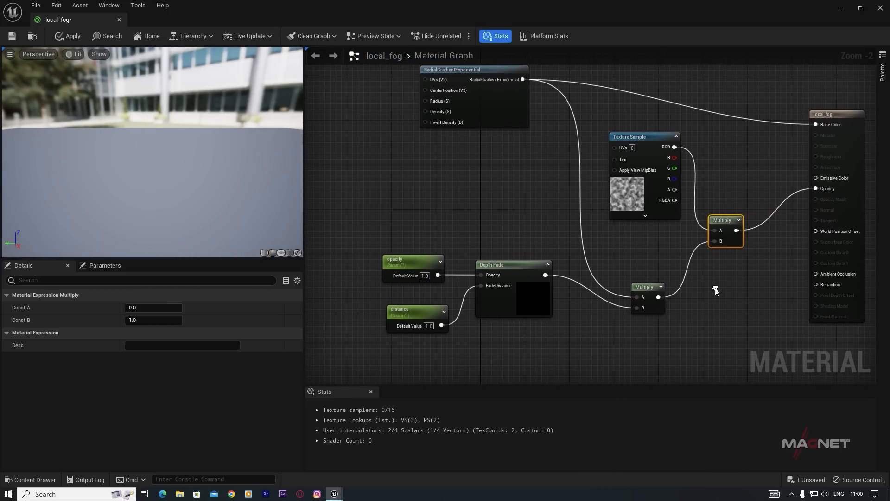
- Add a Panner node and connect its output to the Texture Sample's UVs input
{"action": "left_click_drag", "start_coordinate": [629, 138], "coordinate": [618, 126]}
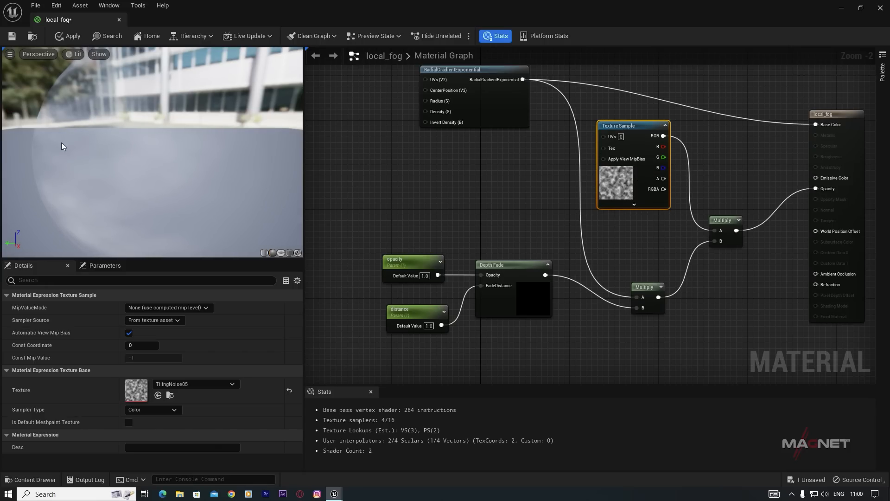
{"action": "left_click", "coordinate": [436, 161]}
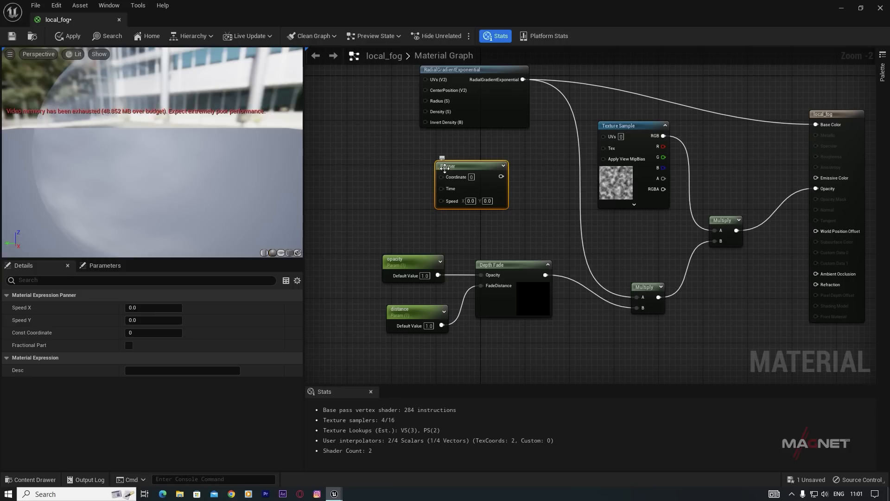
{"action": "left_click_drag", "start_coordinate": [459, 166], "coordinate": [604, 140]}
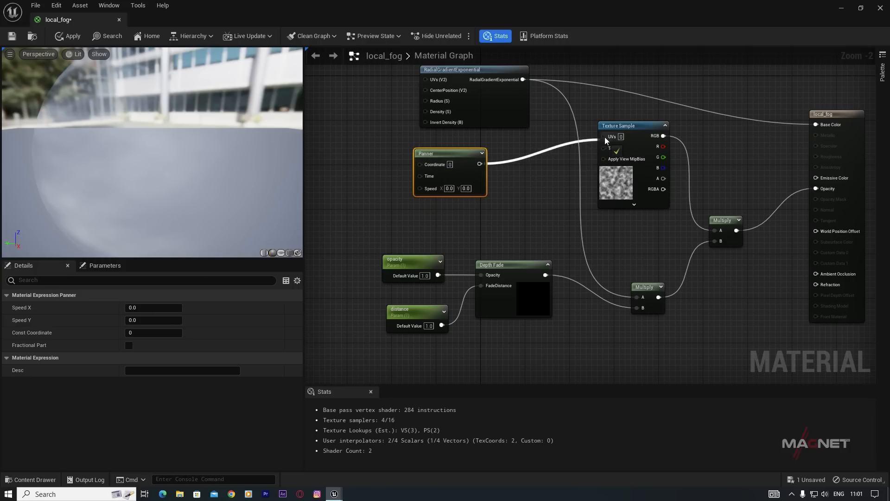
- Add a scalar parameter named speed beside the Panner node and connect it to the Panner's Speed input
{"action": "left_click_drag", "start_coordinate": [440, 154], "coordinate": [485, 153]}
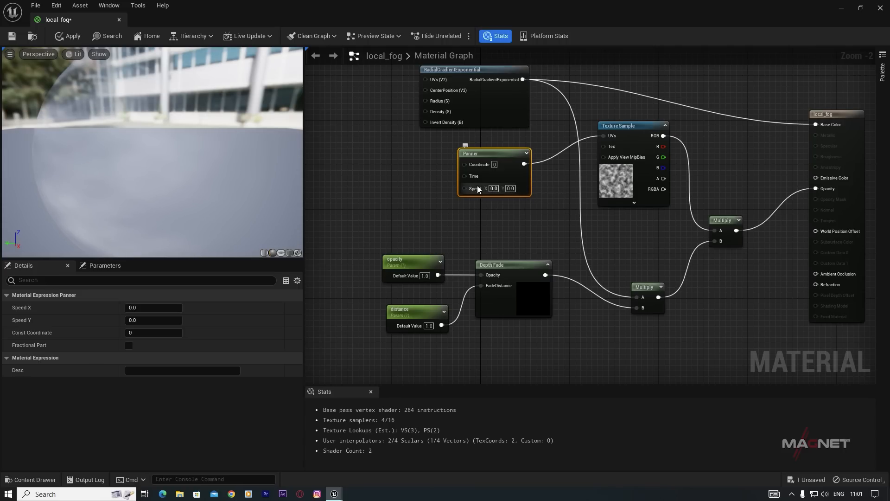
{"action": "left_click", "coordinate": [350, 168]}
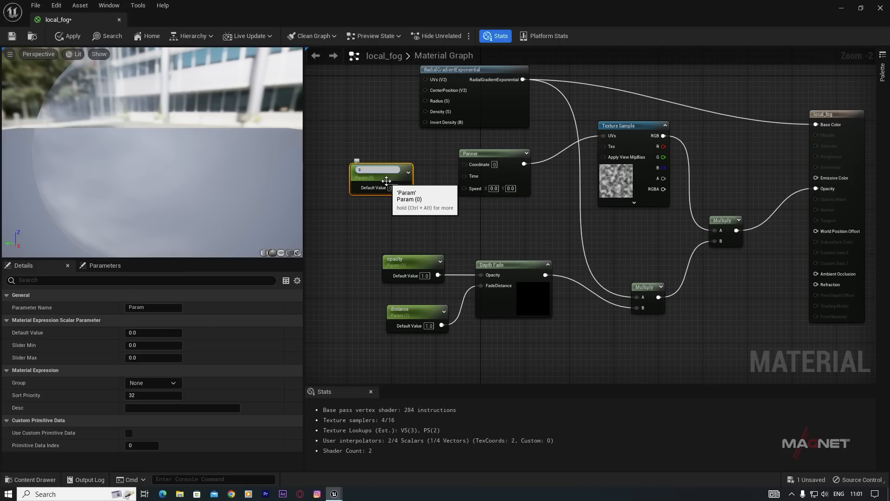
{"action": "key", "text": "Return"}
{"action": "left_click", "coordinate": [369, 230]}
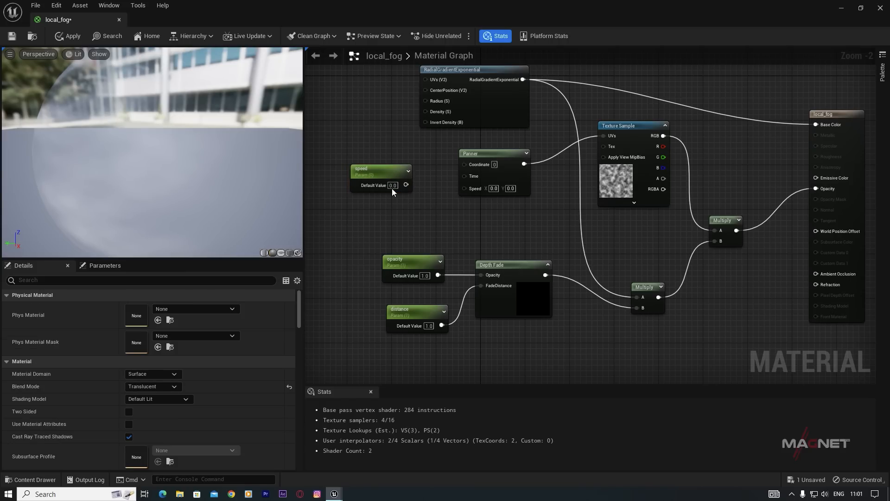
{"action": "left_click_drag", "start_coordinate": [407, 186], "coordinate": [464, 187]}
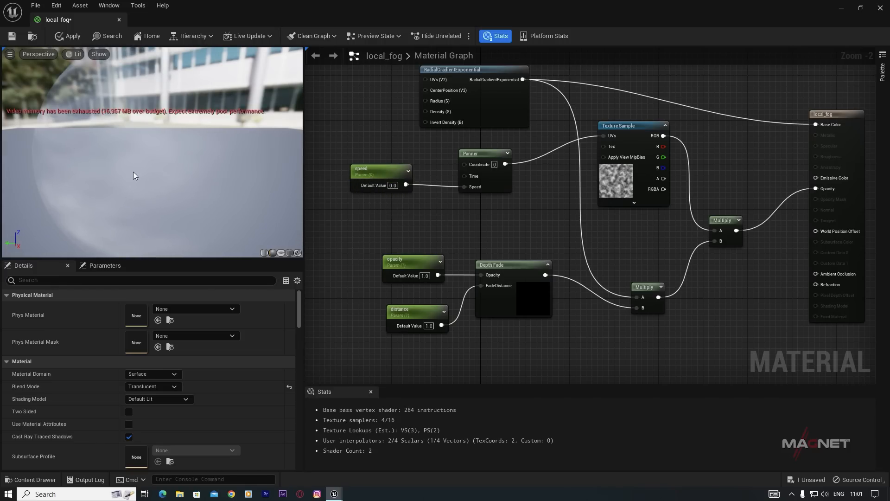
- Set the speed parameter's default value to 0.008 and apply the material changes
{"action": "left_click", "coordinate": [374, 178]}
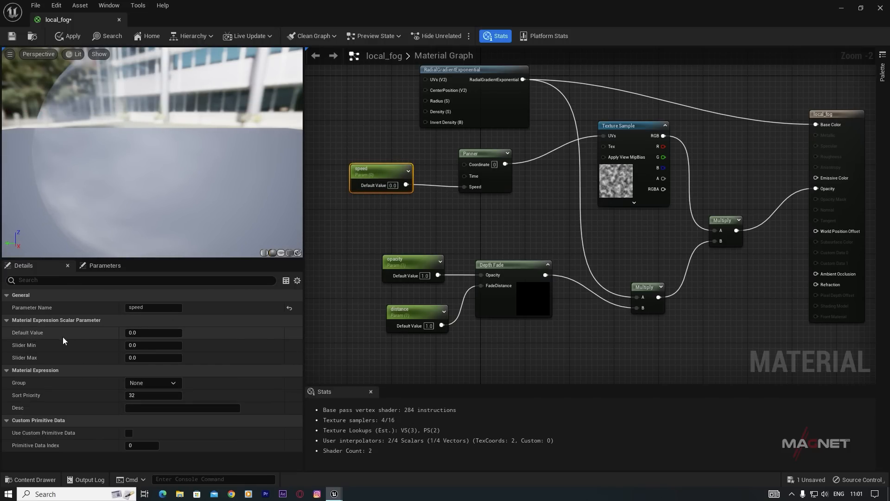
{"action": "left_click", "coordinate": [157, 332]}
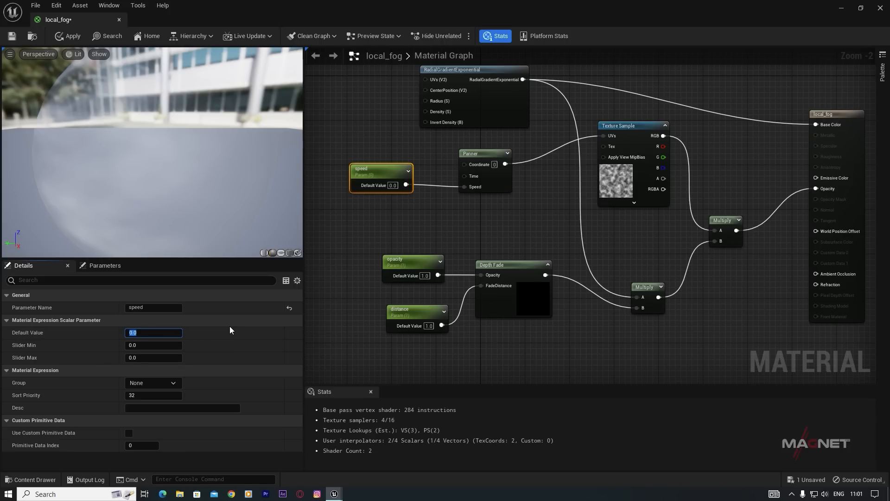
{"action": "type", "text": ".008"}
{"action": "key", "text": "Return"}
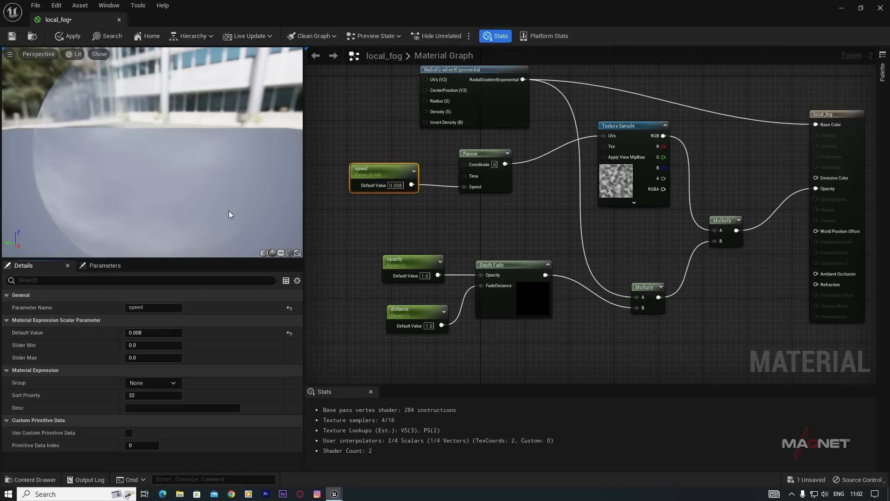
{"action": "right_click_drag", "start_coordinate": [647, 246], "coordinate": [611, 266]}
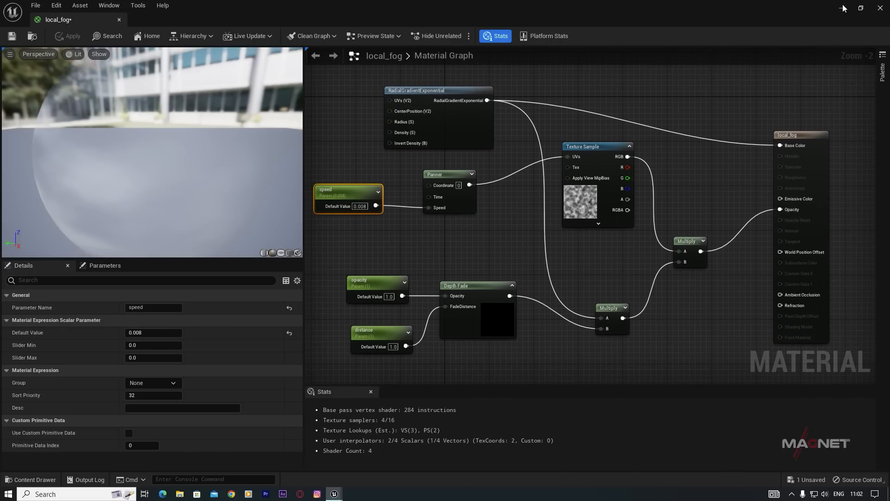
- Close the material editor and create a material instance of local_fog
{"action": "left_click", "coordinate": [885, 9]}
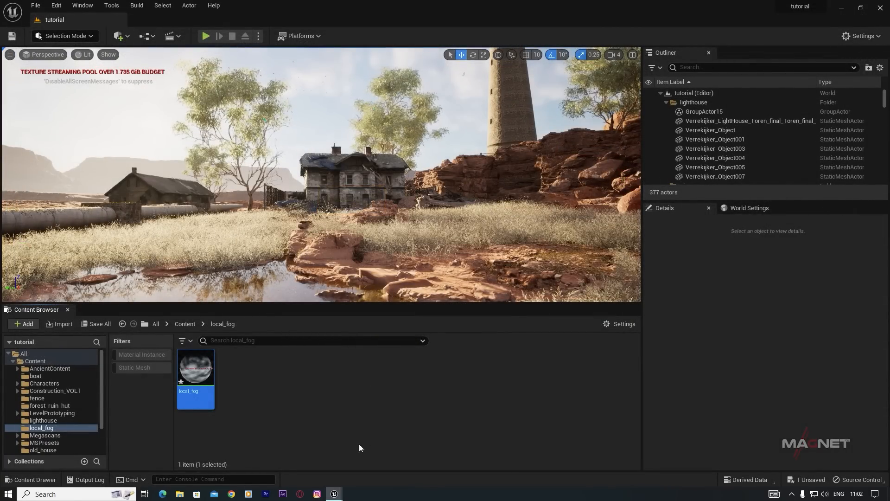
{"action": "right_click", "coordinate": [194, 372]}
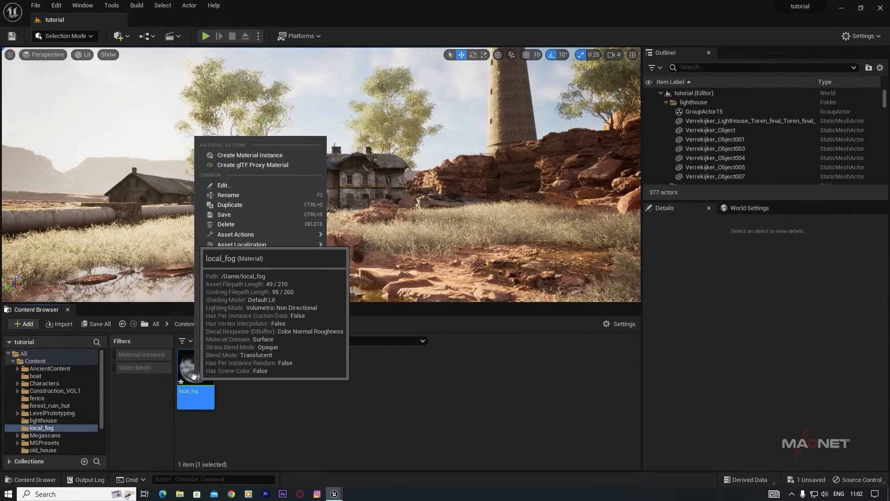
{"action": "left_click", "coordinate": [248, 155]}
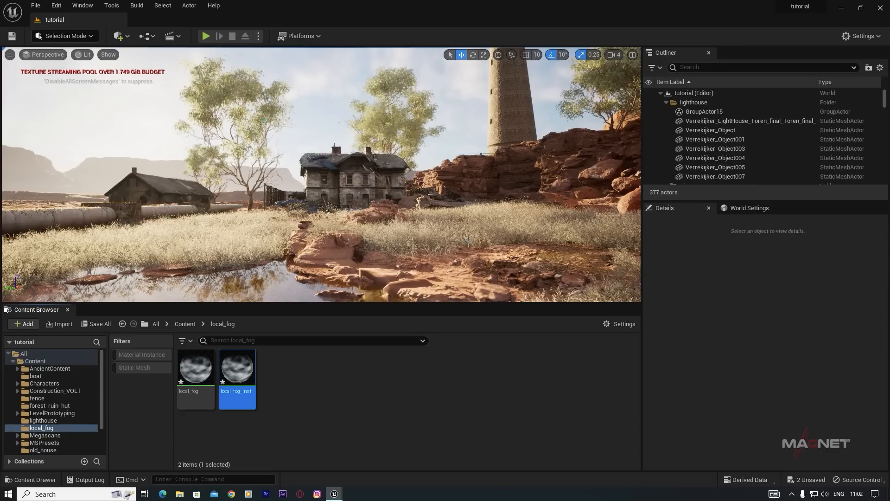
- Add a Plane shape to the level and rotate it upright to -90° so it faces the camera
{"action": "left_click", "coordinate": [120, 36]}
{"action": "mouse_move", "coordinate": [153, 132]}
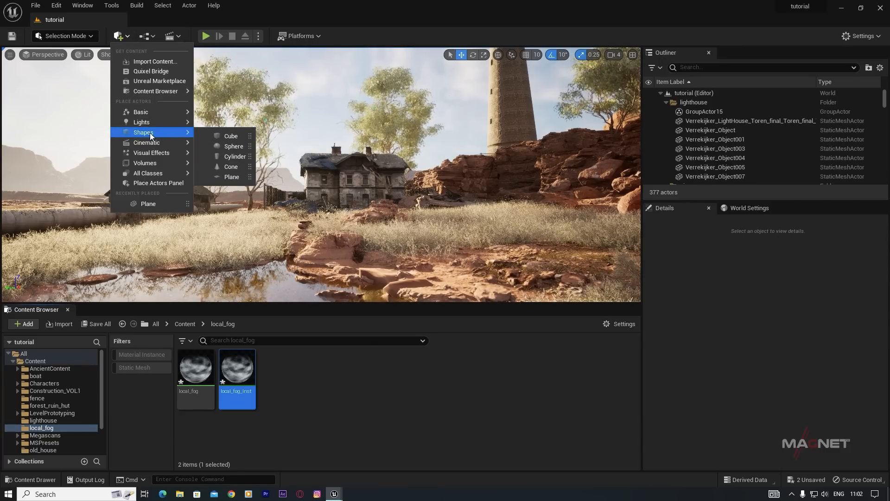
{"action": "left_click", "coordinate": [231, 177]}
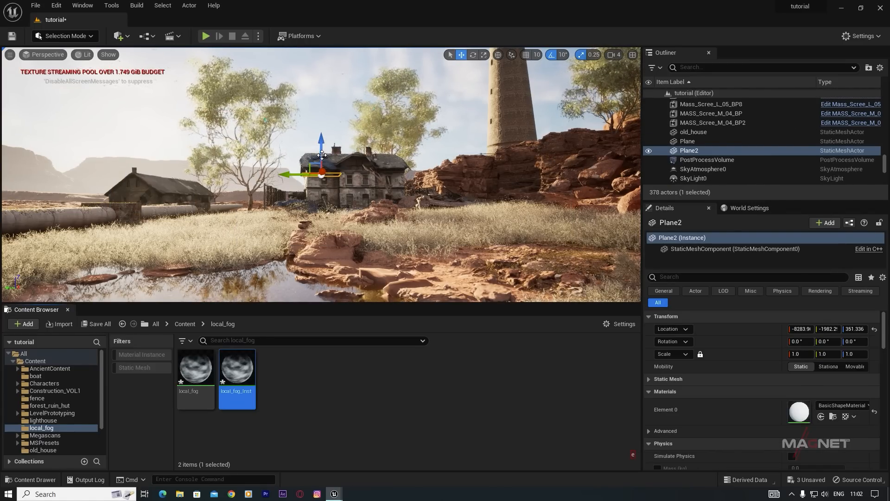
{"action": "key", "text": "e"}
{"action": "left_click_drag", "start_coordinate": [322, 178], "coordinate": [311, 221]}
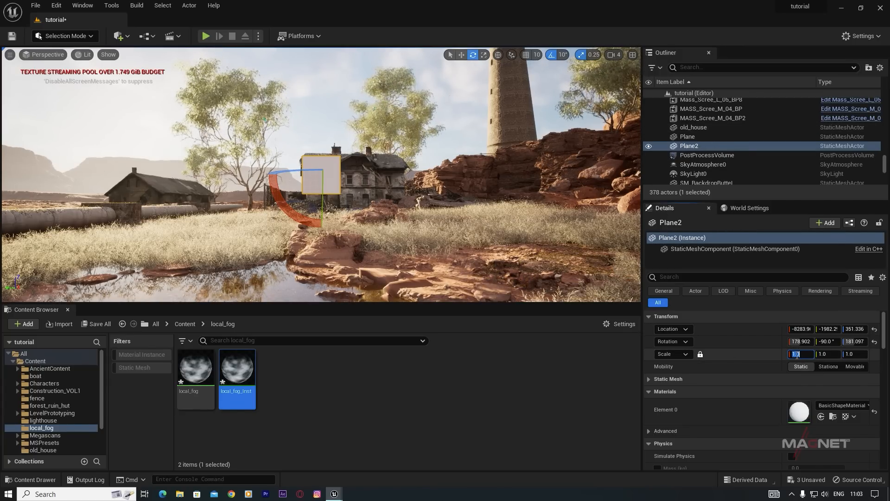
- Set the plane's uniform scale to 50
{"action": "type", "text": "10"}
{"action": "left_click", "coordinate": [744, 380]}
{"action": "left_click", "coordinate": [803, 357]}
{"action": "left_click", "coordinate": [791, 354]}
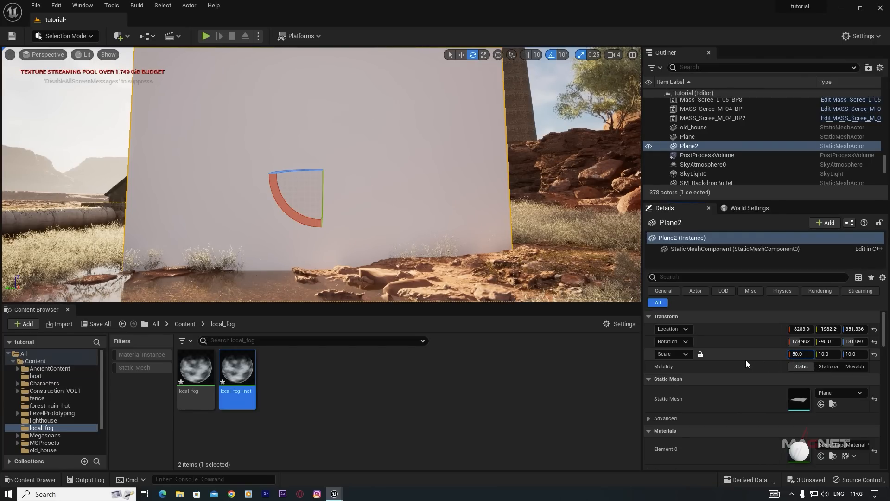
{"action": "key", "text": "Return"}
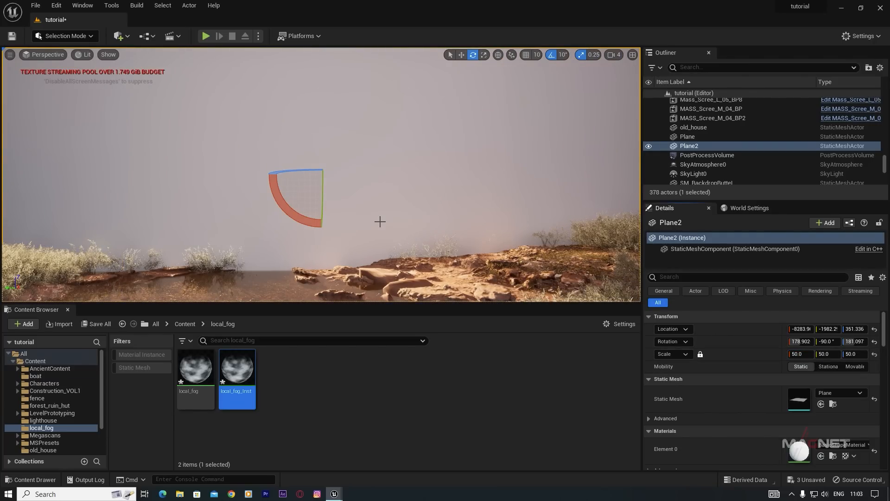
- Move the plane away from the camera to about X -10190 and assign the local_fog_Inst material to it
{"action": "key", "text": "w"}
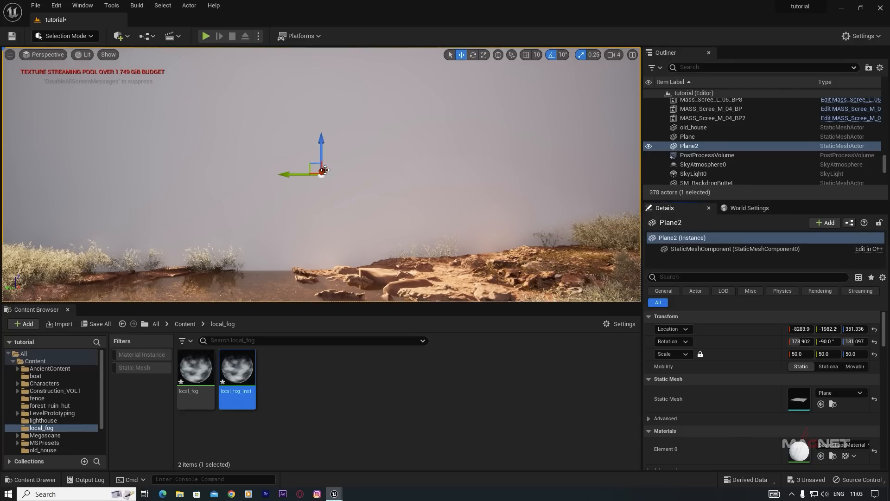
{"action": "left_click_drag", "start_coordinate": [321, 173], "coordinate": [319, 193]}
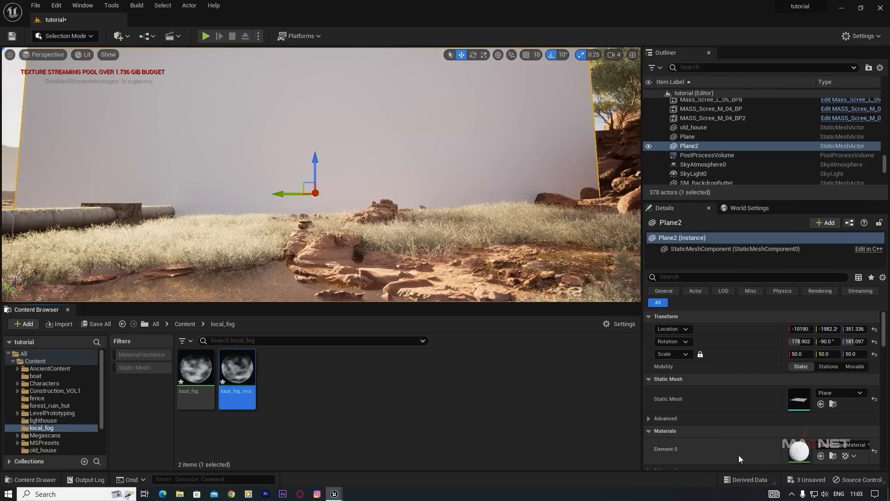
{"action": "left_click", "coordinate": [821, 455]}
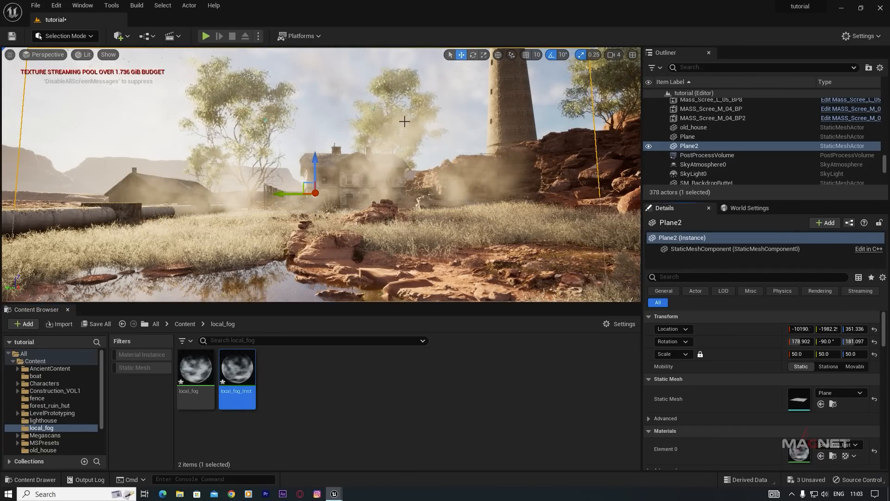
{"action": "mouse_move", "coordinate": [347, 221]}
{"action": "right_mouse_down"}
{"action": "mouse_move", "coordinate": [306, 212]}
{"action": "mouse_move", "coordinate": [338, 216]}
{"action": "right_mouse_up"}
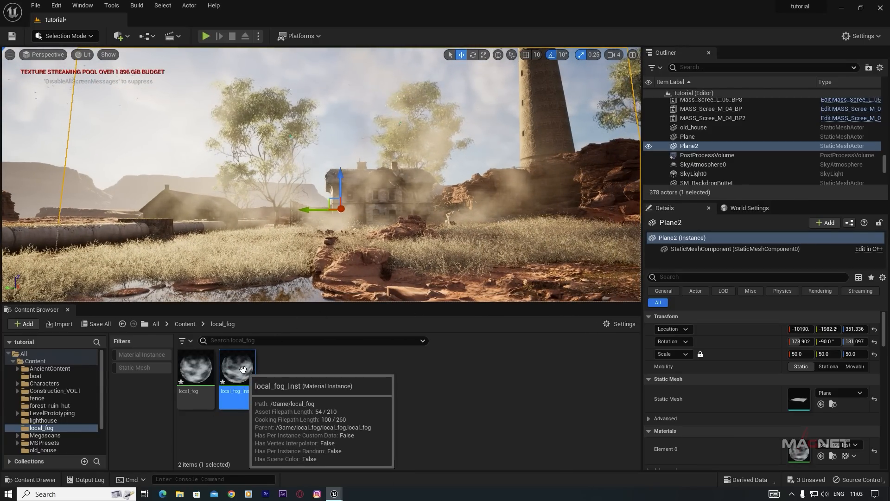
- Open local_fog_Inst in a smaller window beside the scene and enable its distance, opacity and speed overrides
{"action": "double_click", "coordinate": [242, 391]}
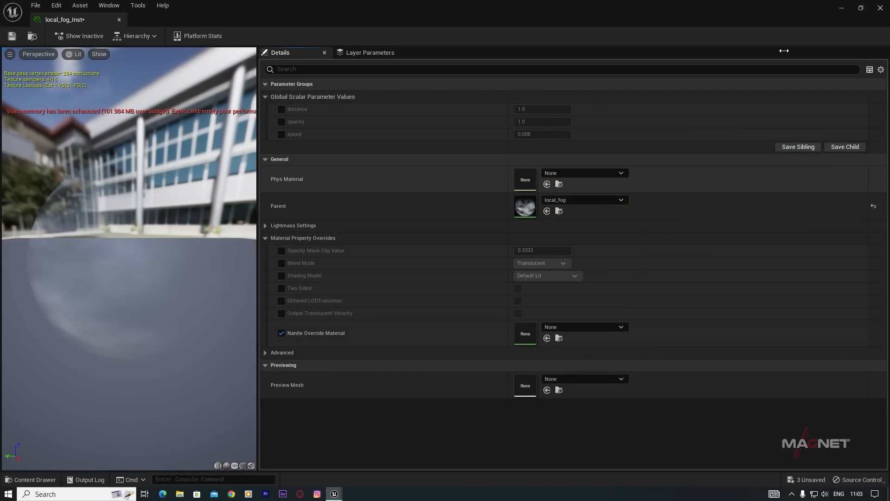
{"action": "left_click", "coordinate": [860, 8]}
{"action": "left_click_drag", "start_coordinate": [496, 74], "coordinate": [754, 74]}
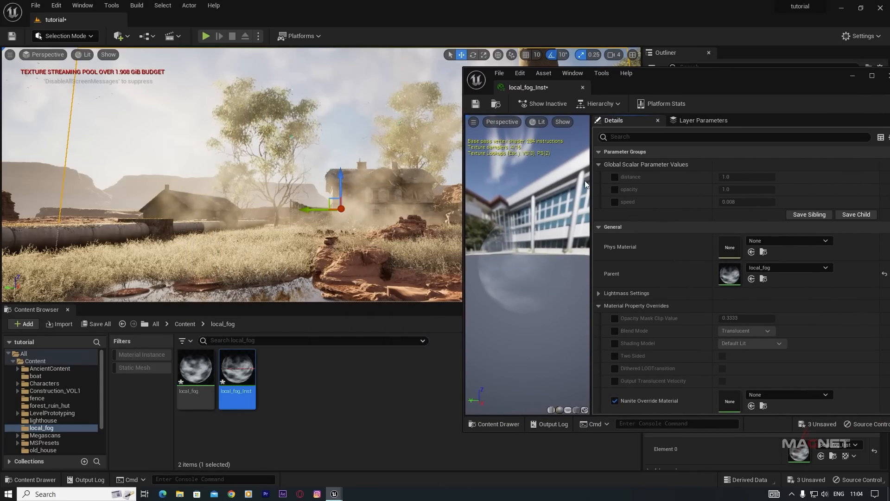
{"action": "left_click", "coordinate": [614, 177]}
{"action": "left_click", "coordinate": [614, 190]}
{"action": "left_click", "coordinate": [614, 202]}
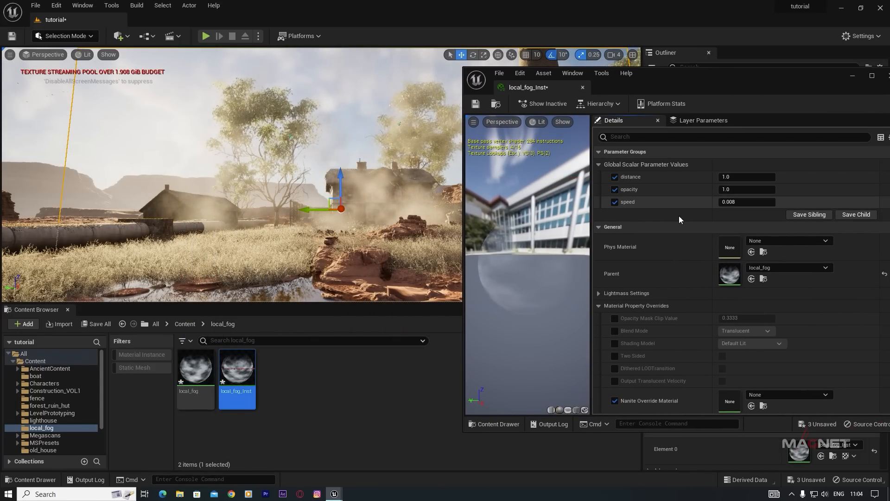
- Try a higher speed value in the material instance and reset it to the default
{"action": "left_click_drag", "start_coordinate": [740, 202], "coordinate": [707, 205]}
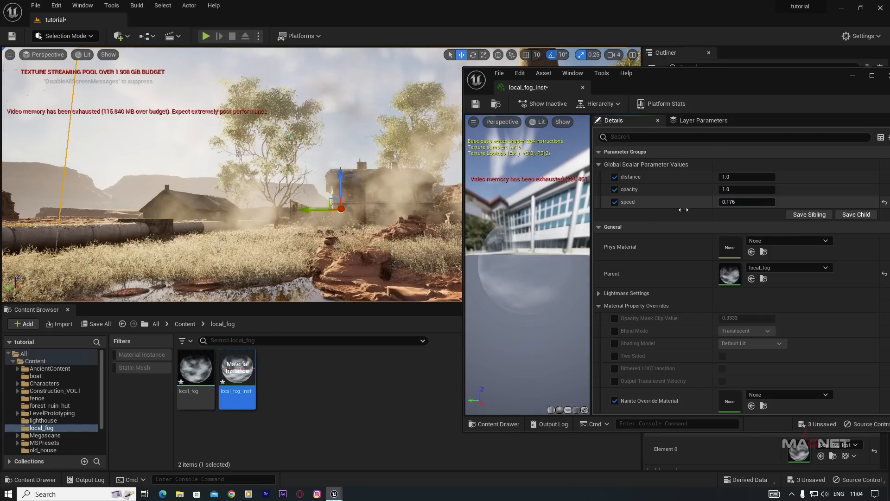
{"action": "left_click", "coordinate": [731, 202]}
{"action": "left_click", "coordinate": [883, 203]}
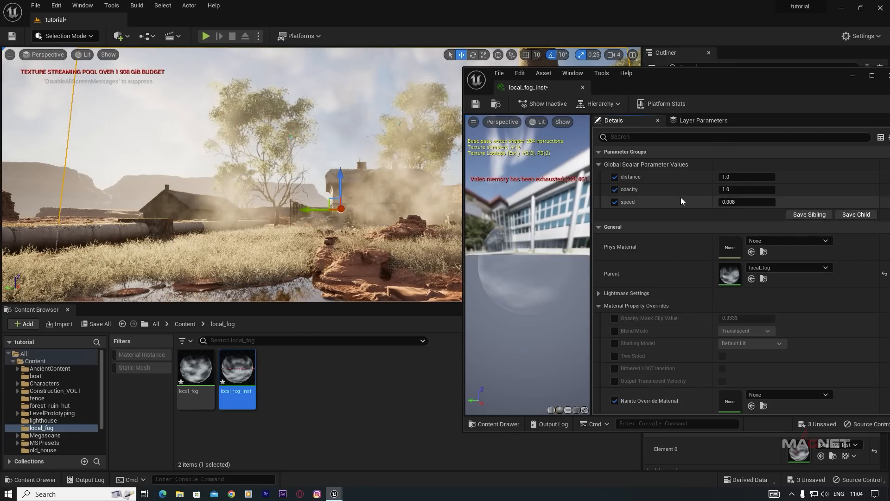
- Set the material instance's distance to about 4170 and its opacity to 0.44, and put its editor window away
{"action": "left_click_drag", "start_coordinate": [726, 177], "coordinate": [787, 177]}
{"action": "left_click_drag", "start_coordinate": [729, 178], "coordinate": [760, 178]}
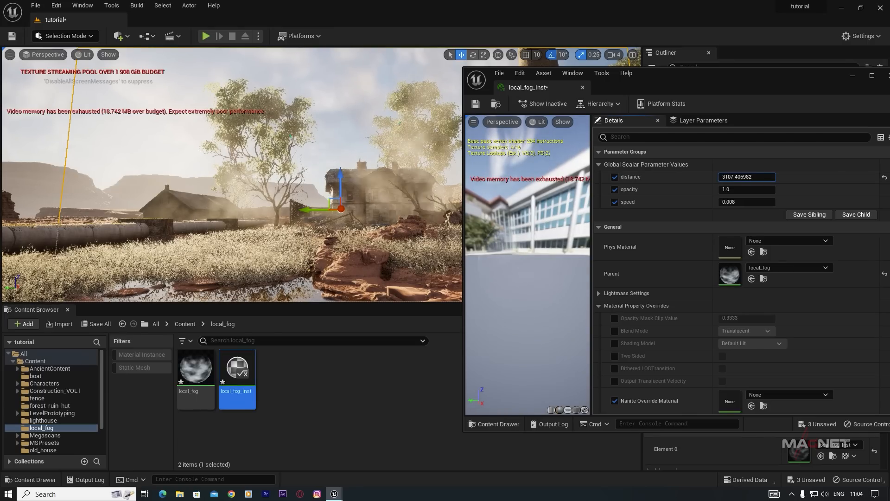
{"action": "left_click", "coordinate": [726, 190]}
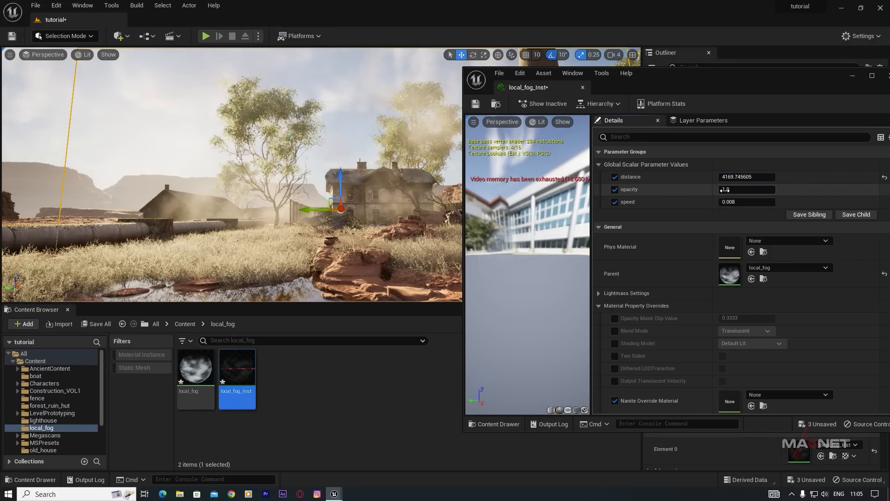
{"action": "type", "text": "0.6"}
{"action": "left_click_drag", "start_coordinate": [725, 190], "coordinate": [717, 189]}
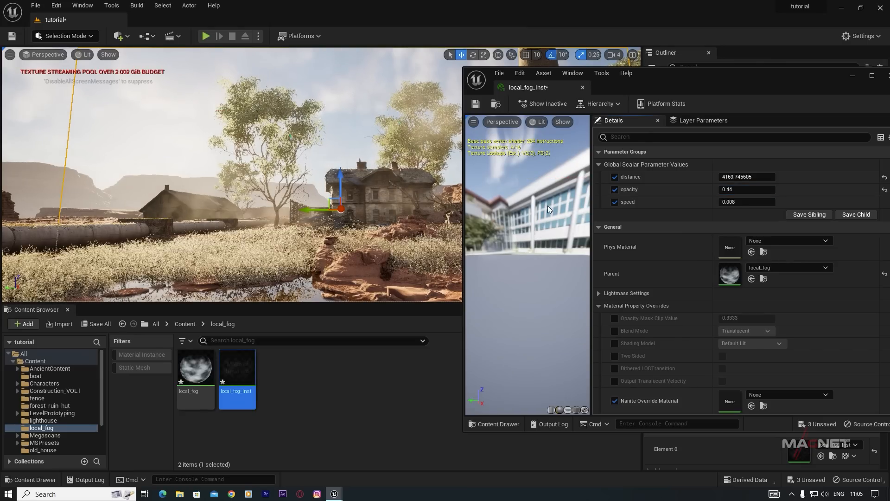
{"action": "left_click", "coordinate": [853, 77]}
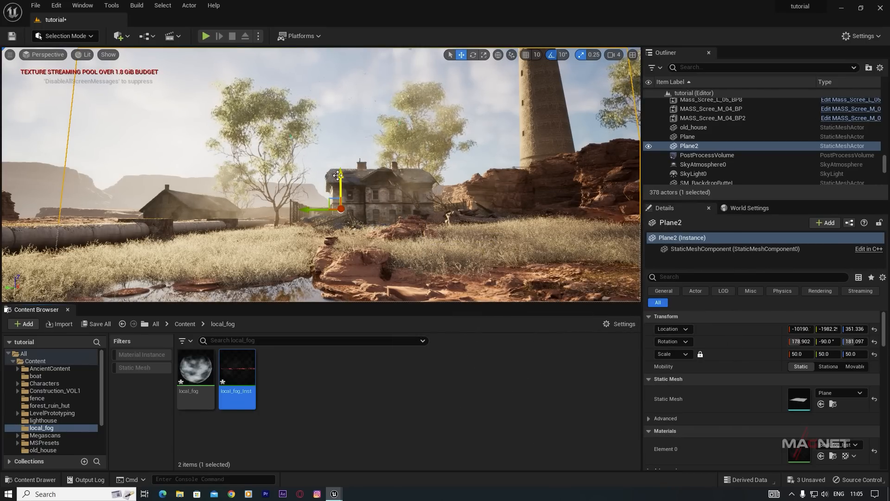
- Lower the fog plane to about Z 5.5 and place a duplicate of it near the pipeline, at about X -7541, Y -692
{"action": "left_click_drag", "start_coordinate": [341, 176], "coordinate": [342, 216]}
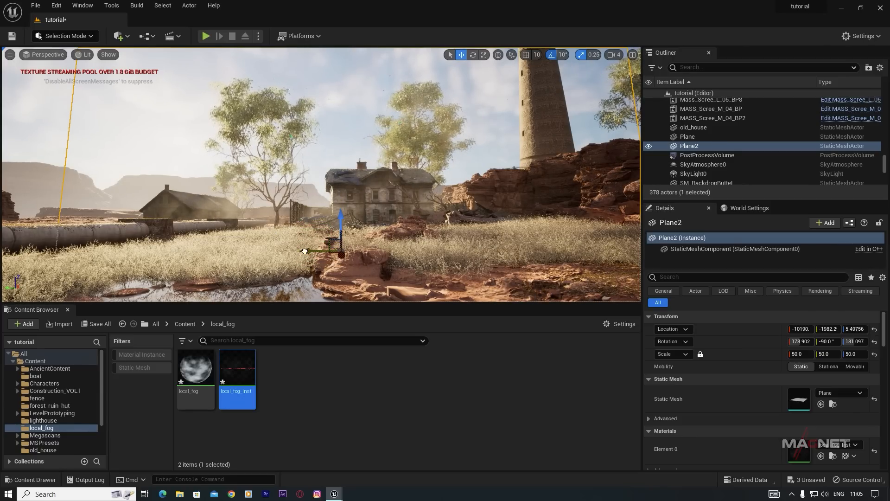
{"action": "left_click_drag", "start_coordinate": [304, 251], "coordinate": [154, 250], "text": "alt"}
{"action": "right_click_drag", "start_coordinate": [255, 246], "coordinate": [196, 257]}
{"action": "key", "text": "s"}
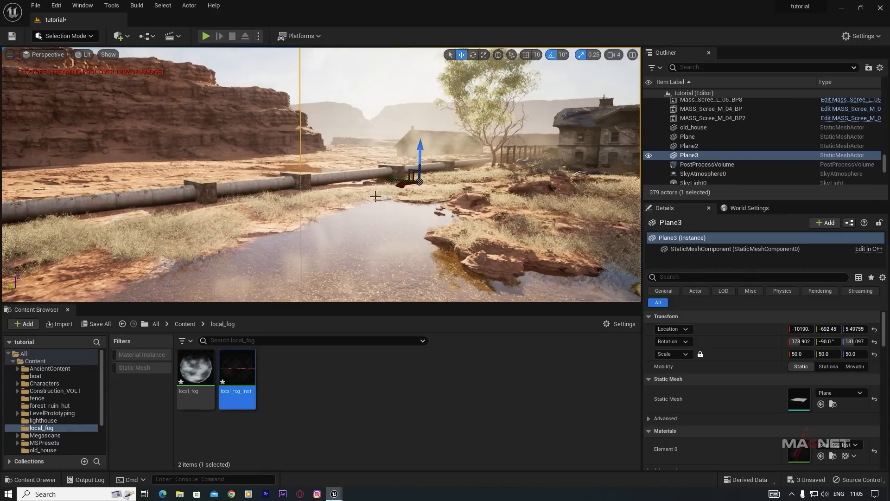
{"action": "left_click_drag", "start_coordinate": [168, 243], "coordinate": [138, 249]}
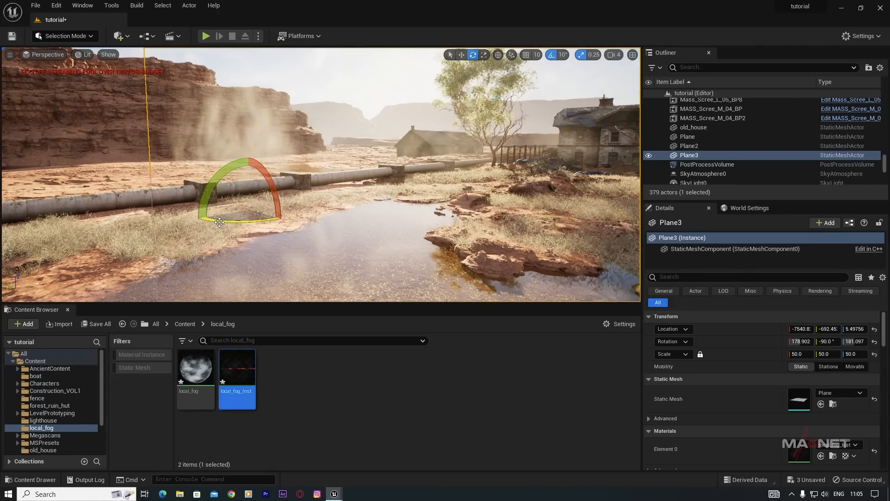
- Rotate the duplicated fog plane about 50° around the vertical axis in front of the rock cliff
{"action": "left_click", "coordinate": [259, 128]}
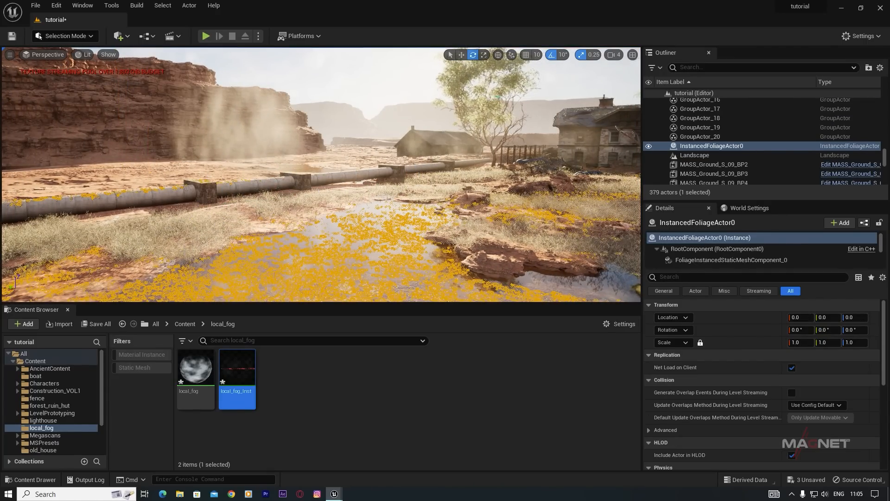
{"action": "key", "text": "ctrl+z"}
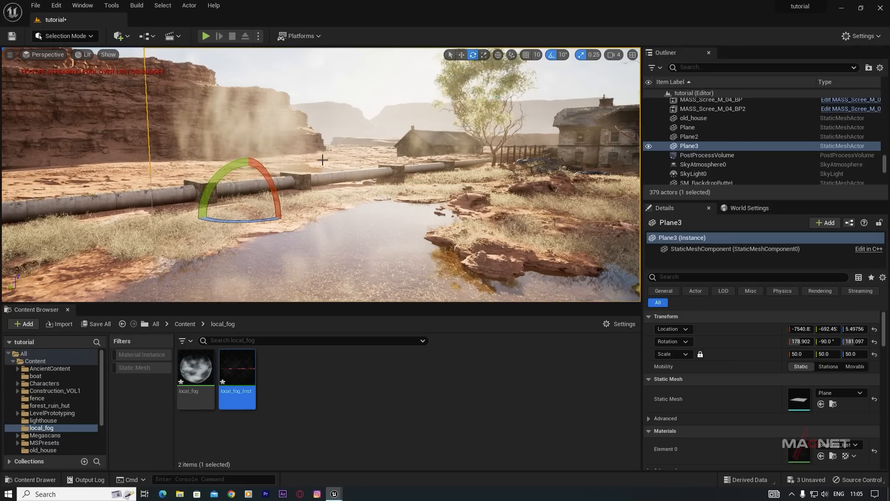
{"action": "left_click_drag", "start_coordinate": [220, 220], "coordinate": [185, 225]}
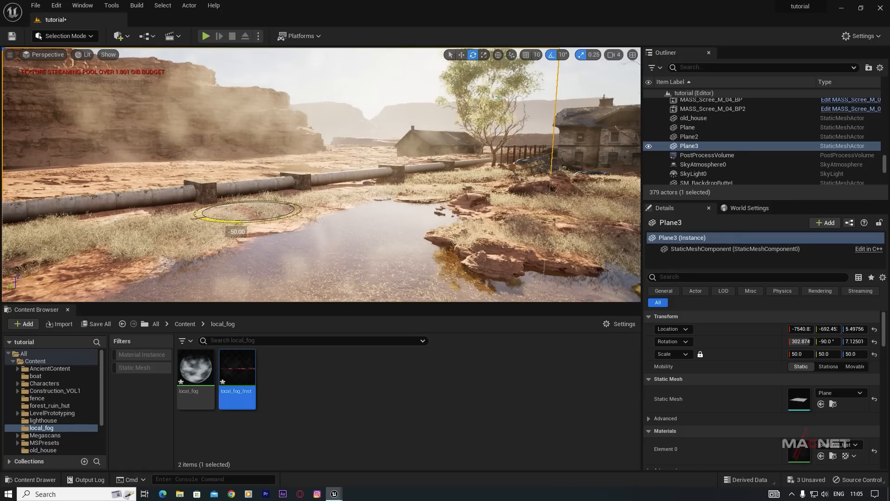
- Place another duplicate of the fog plane near the rock cliff by the lighthouse, at about X -7541, Y -3987, Z 480
{"action": "right_click_drag", "start_coordinate": [389, 233], "coordinate": [435, 232]}
{"action": "key", "text": "s"}
{"action": "key", "text": "w"}
{"action": "right_click_drag", "start_coordinate": [306, 223], "coordinate": [288, 232]}
{"action": "key", "text": "w"}
{"action": "left_click_drag", "start_coordinate": [59, 235], "coordinate": [388, 251], "text": "alt"}
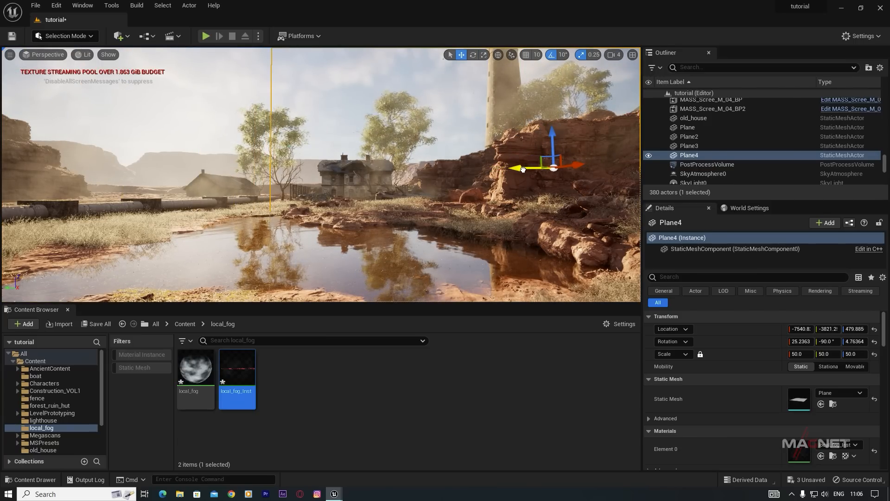
{"action": "key", "text": "w"}
{"action": "right_click_drag", "start_coordinate": [322, 174], "coordinate": [340, 185]}
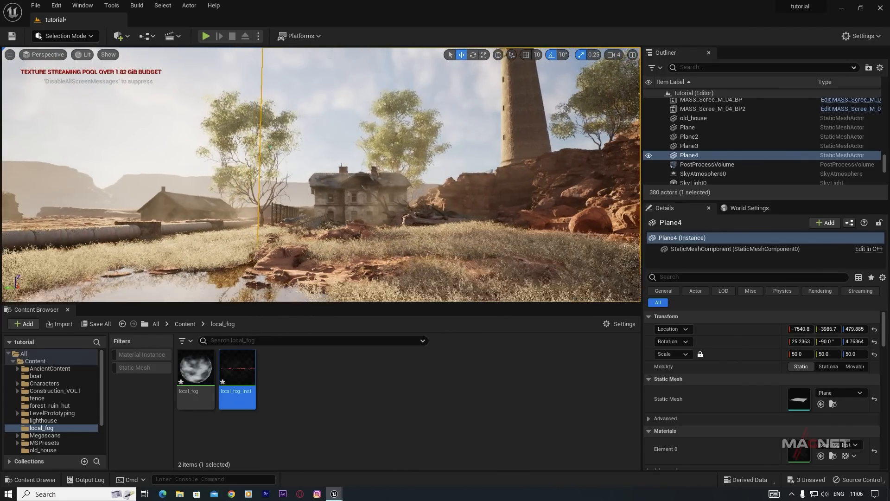
{"action": "right_click_drag", "start_coordinate": [340, 185], "coordinate": [326, 170]}
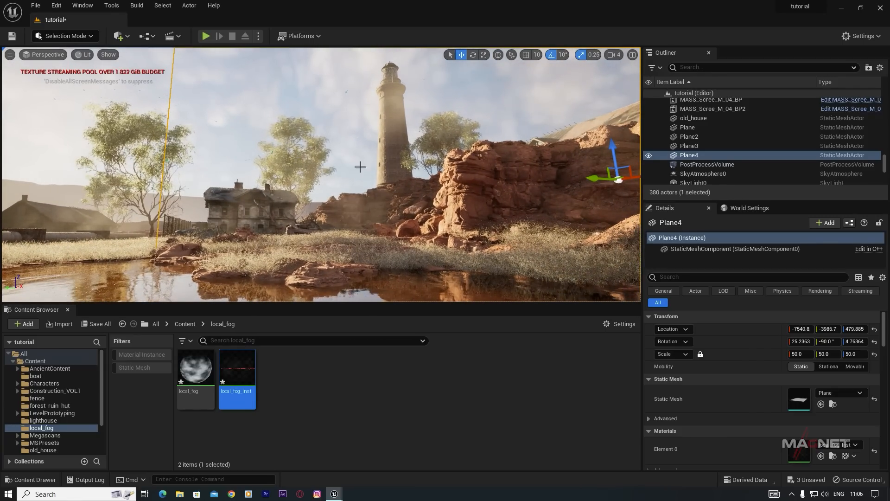
{"action": "right_click_drag", "start_coordinate": [427, 212], "coordinate": [398, 212]}
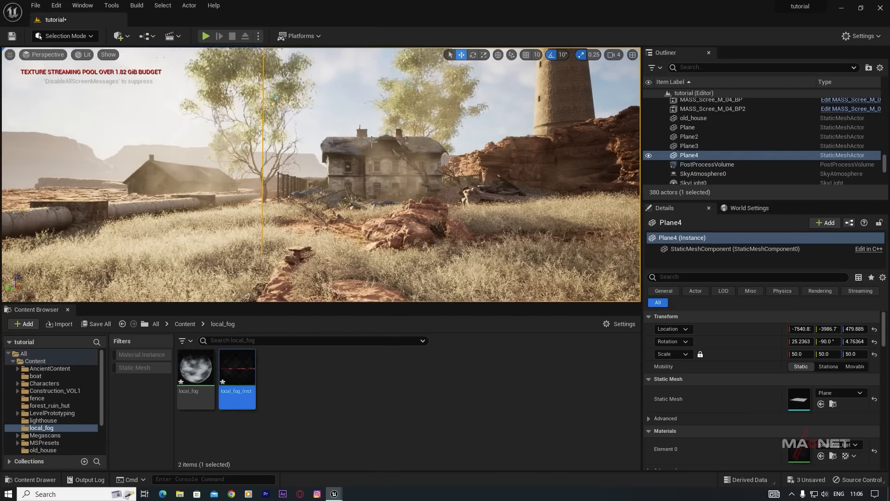
{"action": "key", "text": "s"}
{"action": "mouse_move", "coordinate": [399, 212]}
{"action": "right_mouse_down"}
{"action": "mouse_move", "coordinate": [398, 230]}
{"action": "mouse_move", "coordinate": [404, 209]}
{"action": "mouse_move", "coordinate": [410, 221]}
{"action": "right_mouse_up"}
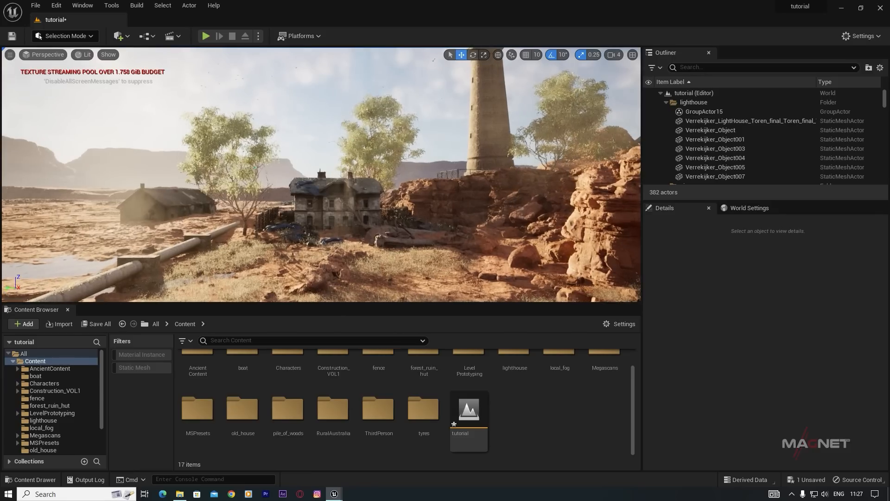
- Add a Cine Camera Actor to the level and snap it to the current view of the old house
{"action": "right_click_drag", "start_coordinate": [321, 174], "coordinate": [379, 183]}
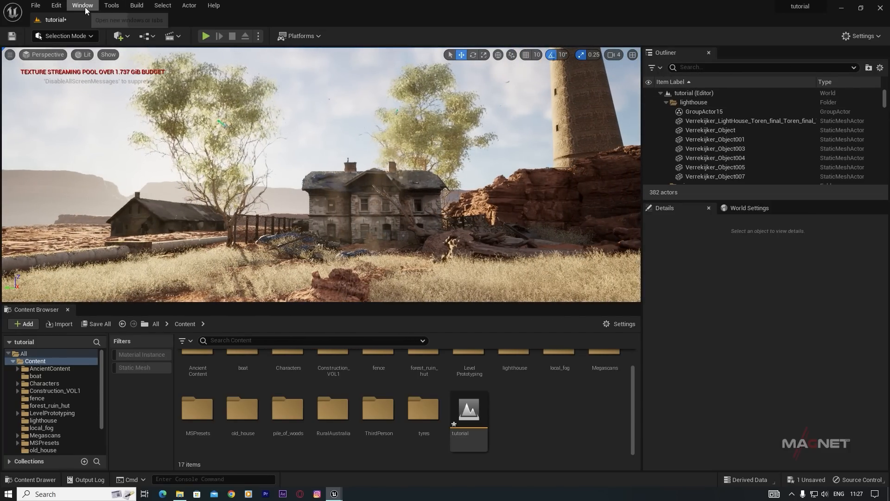
{"action": "left_click", "coordinate": [120, 37]}
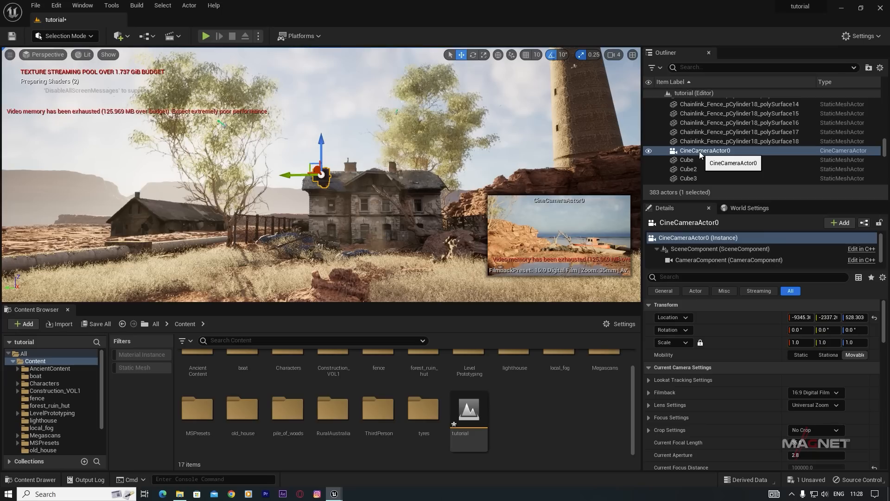
{"action": "right_click", "coordinate": [699, 151]}
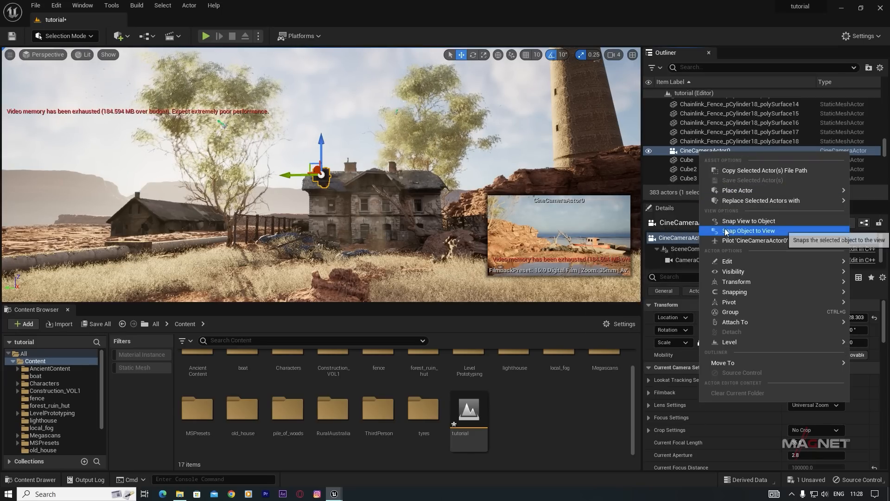
{"action": "left_click", "coordinate": [744, 231]}
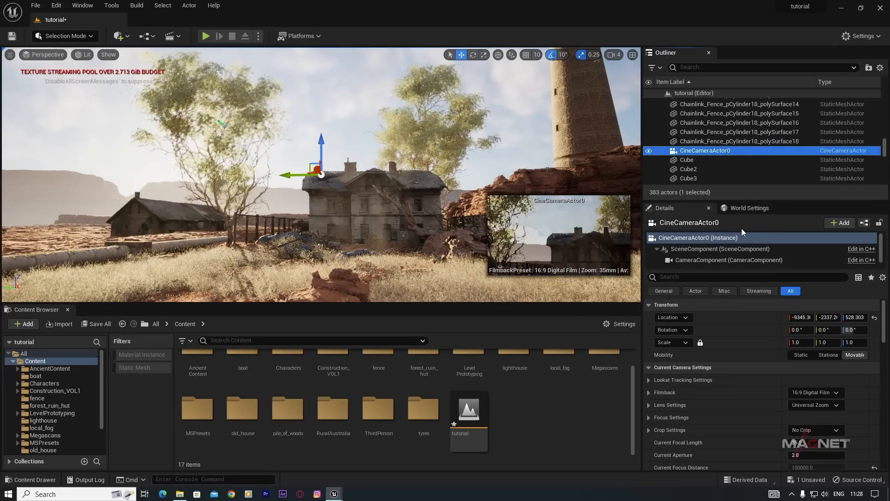
- Pilot the cine camera and move it back to about X -5875, Y -2974, Z 517 to frame the whole house
{"action": "left_click", "coordinate": [43, 55]}
{"action": "left_click", "coordinate": [56, 158]}
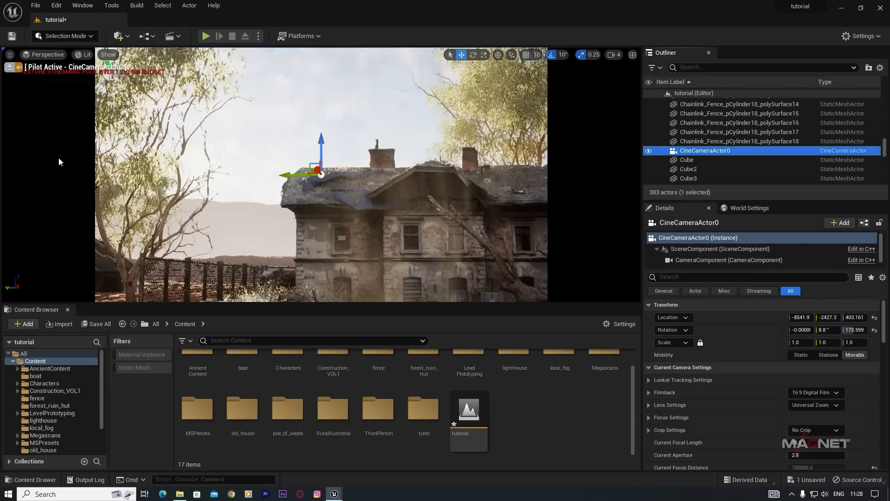
{"action": "mouse_move", "coordinate": [321, 174]}
{"action": "right_mouse_down"}
{"action": "mouse_move", "coordinate": [326, 202]}
{"action": "mouse_move", "coordinate": [329, 186]}
{"action": "mouse_move", "coordinate": [302, 192]}
{"action": "mouse_move", "coordinate": [334, 186]}
{"action": "right_mouse_up"}
{"action": "key", "text": "s"}
{"action": "key", "text": "d"}
{"action": "key", "text": "s"}
{"action": "key", "text": "d"}
{"action": "key", "text": "e"}
{"action": "key", "text": "d"}
{"action": "key", "text": "a"}
{"action": "key", "text": "s"}
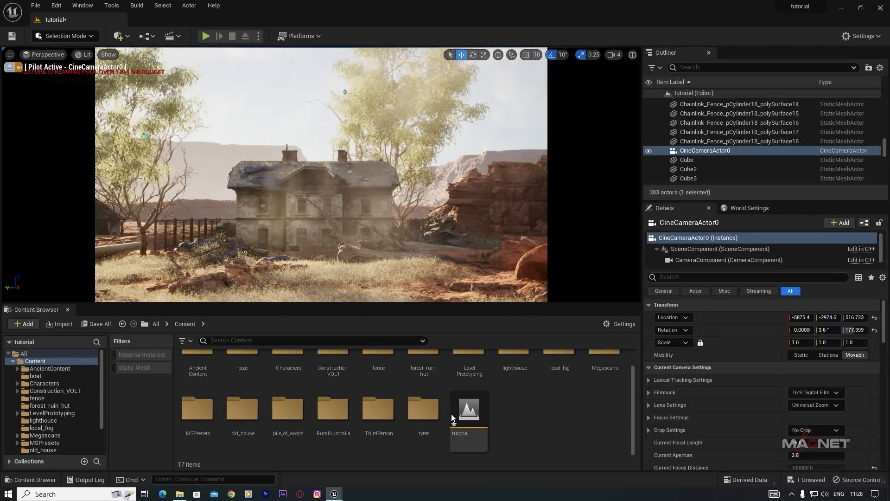
- Create a level sequence in the Content folder and save it as tutorial_sequence
{"action": "left_click", "coordinate": [178, 38]}
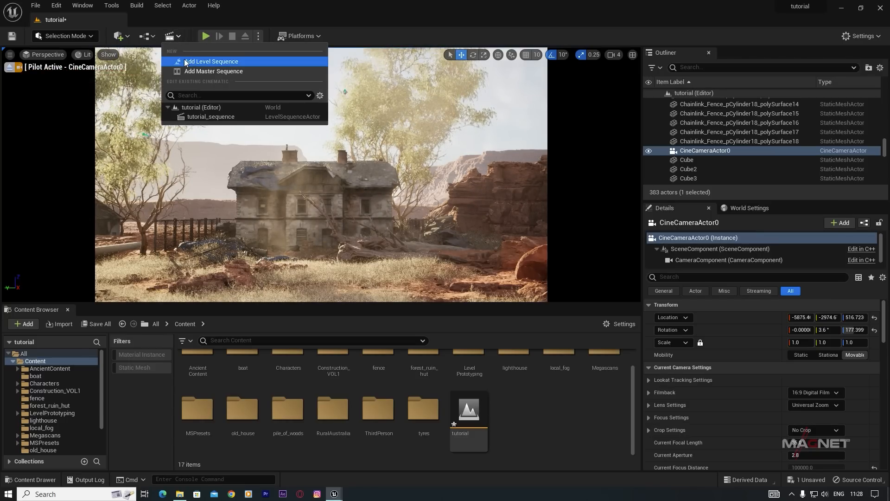
{"action": "left_click", "coordinate": [206, 62]}
{"action": "left_click", "coordinate": [634, 230]}
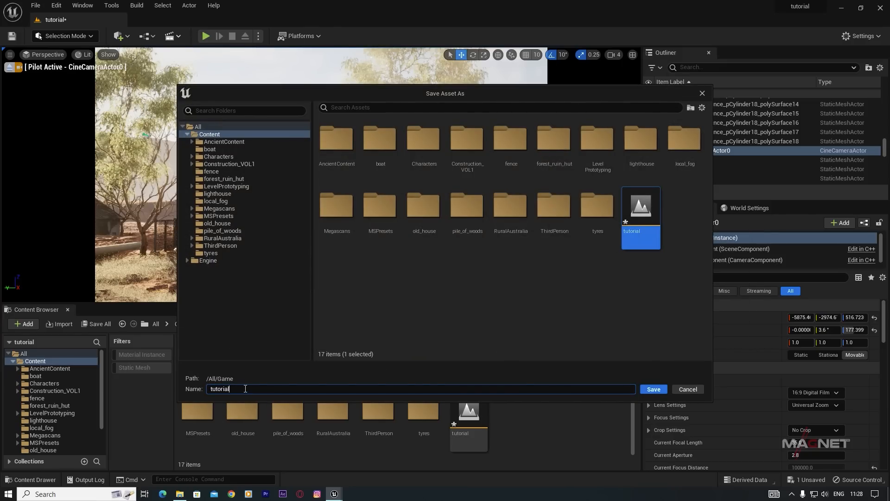
{"action": "left_click", "coordinate": [653, 390]}
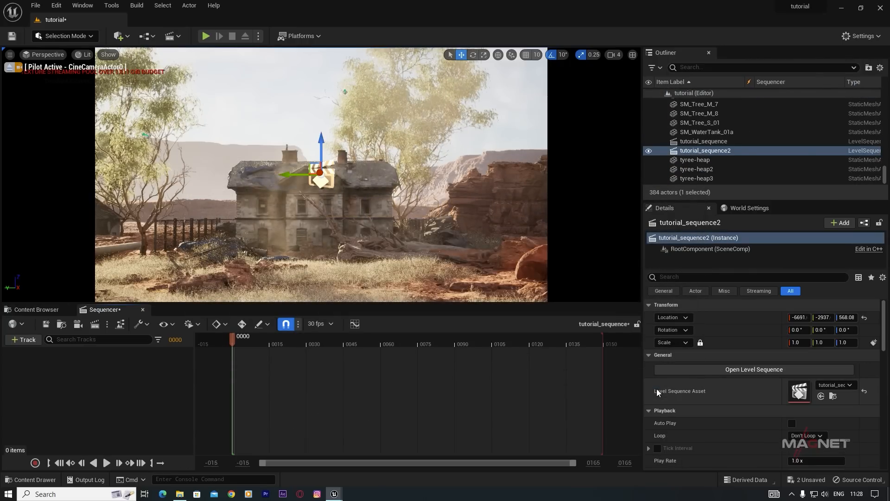
- Find the cine camera among the level's actors and add it to the sequence as a track
{"action": "left_click", "coordinate": [706, 68]}
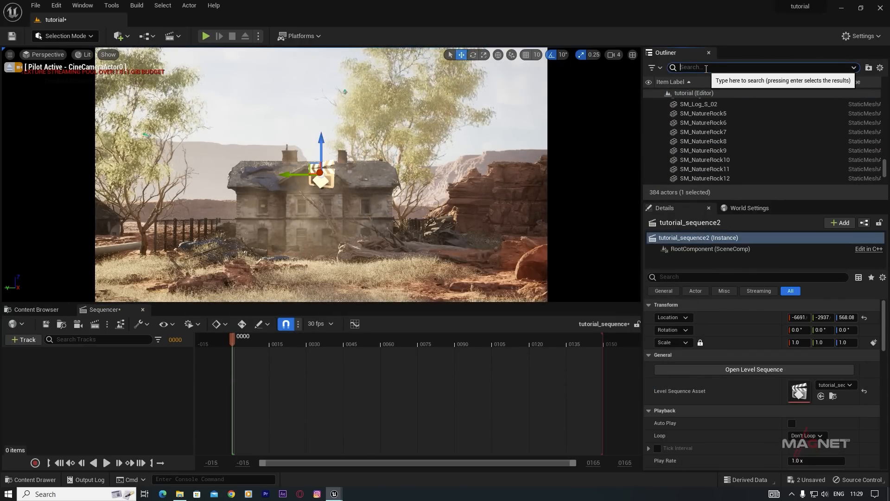
{"action": "type", "text": "came"}
{"action": "left_click", "coordinate": [719, 102]}
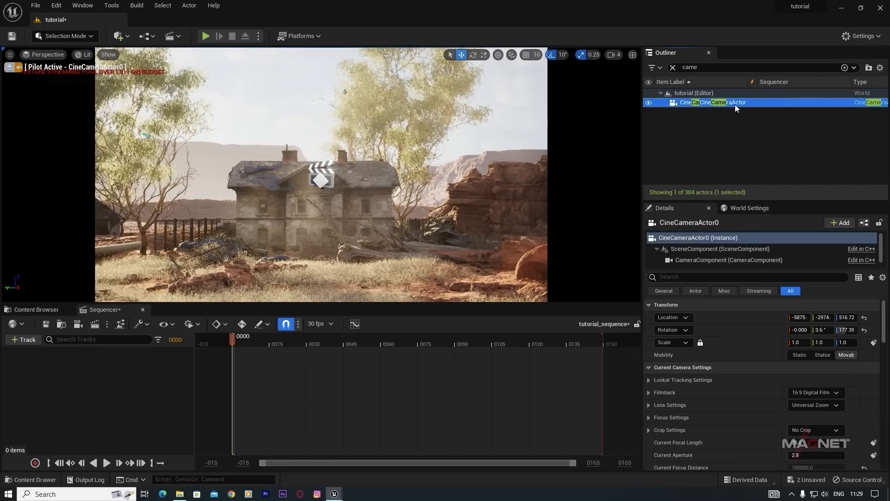
{"action": "left_click_drag", "start_coordinate": [85, 377], "coordinate": [76, 371]}
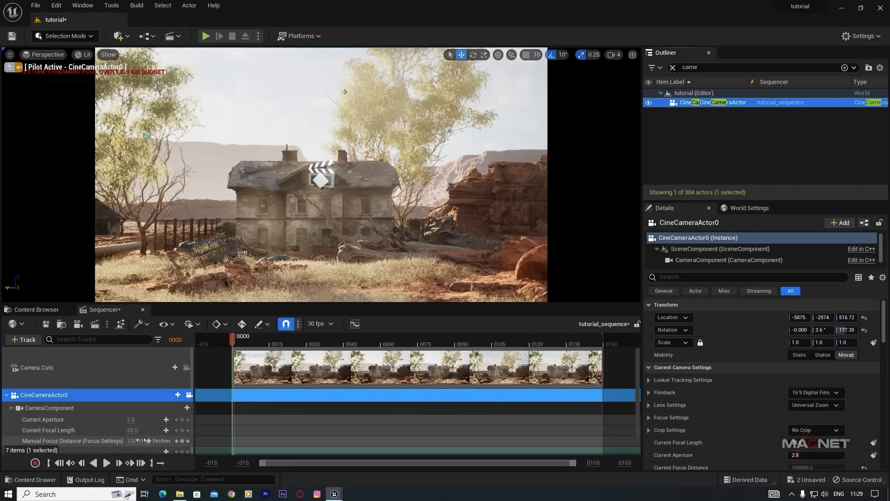
- Set the camera's focal length to about 15.15 and reframe the shot across the pond toward the house and lighthouse
{"action": "mouse_move", "coordinate": [132, 430]}
{"action": "left_mouse_down"}
{"action": "mouse_move", "coordinate": [118, 430]}
{"action": "mouse_move", "coordinate": [137, 430]}
{"action": "left_mouse_up"}
{"action": "key", "text": "a"}
{"action": "key", "text": "q"}
{"action": "right_click_drag", "start_coordinate": [321, 174], "coordinate": [357, 179]}
{"action": "key", "text": "e"}
{"action": "key", "text": "w"}
{"action": "key", "text": "q"}
{"action": "key", "text": "e"}
{"action": "key", "text": "w"}
{"action": "right_click_drag", "start_coordinate": [269, 257], "coordinate": [267, 255]}
{"action": "key", "text": "w"}
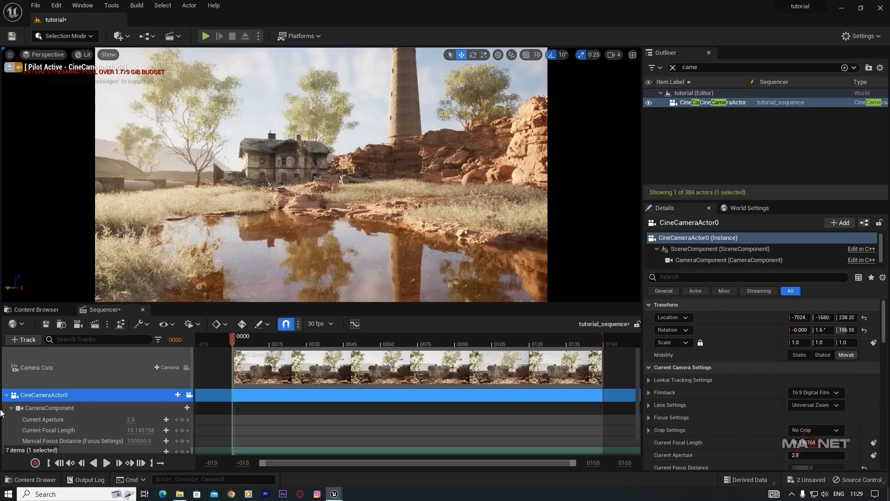
- Override the camera component's bloom with the Convolution method and an intensity of about 2.15
{"action": "left_click", "coordinate": [46, 407]}
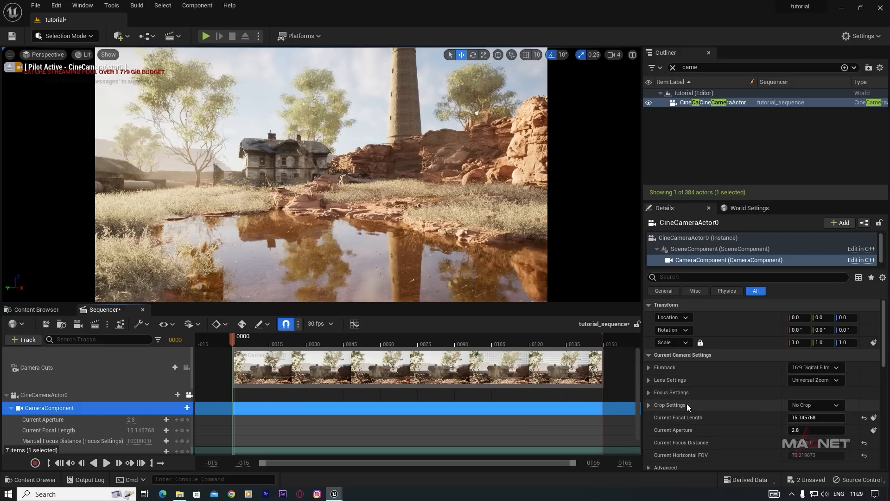
{"action": "scroll", "coordinate": [695, 416], "scroll_direction": "down", "scroll_amount": 2}
{"action": "scroll", "coordinate": [696, 416], "scroll_direction": "down", "scroll_amount": 10}
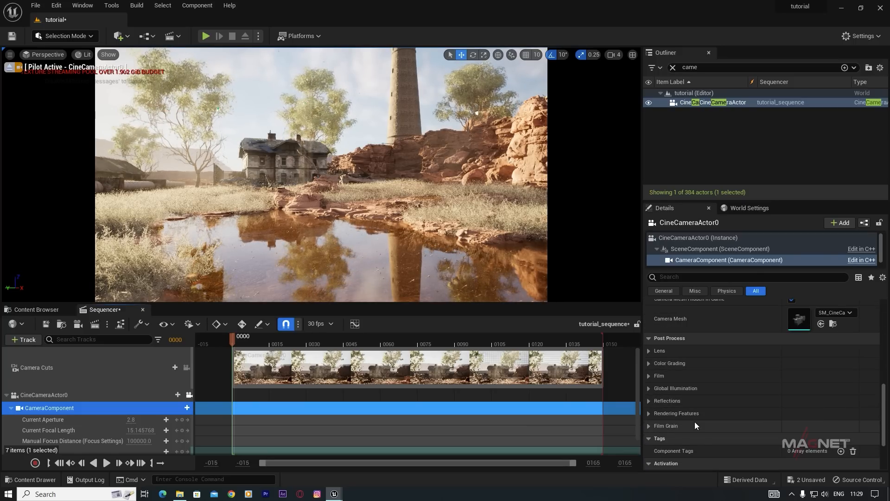
{"action": "scroll", "coordinate": [670, 330], "scroll_direction": "up", "scroll_amount": 2}
{"action": "left_click", "coordinate": [649, 321]}
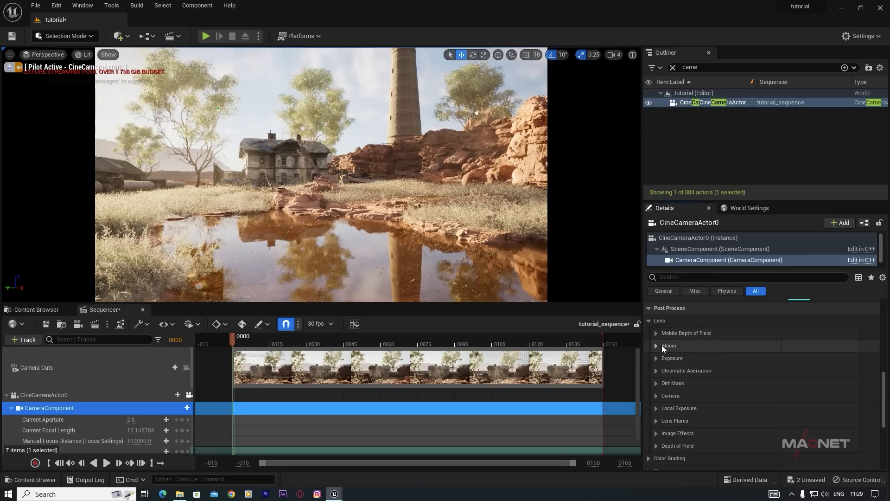
{"action": "left_click", "coordinate": [657, 345]}
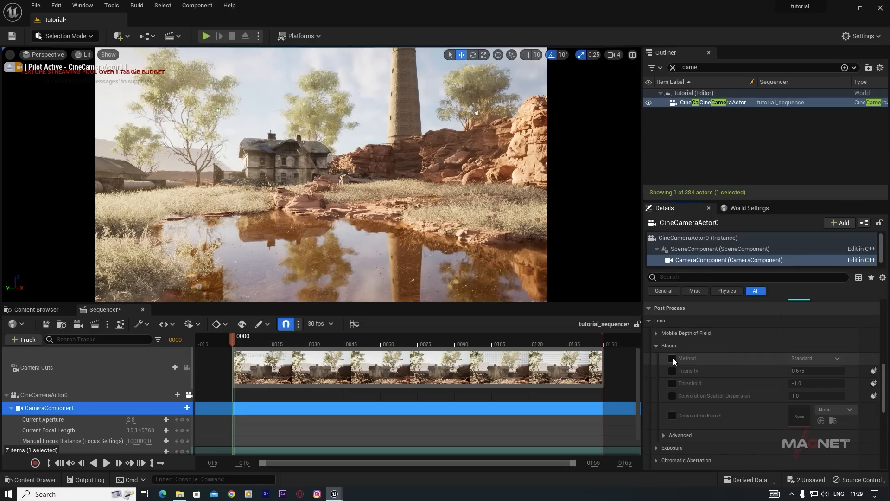
{"action": "left_click", "coordinate": [672, 357]}
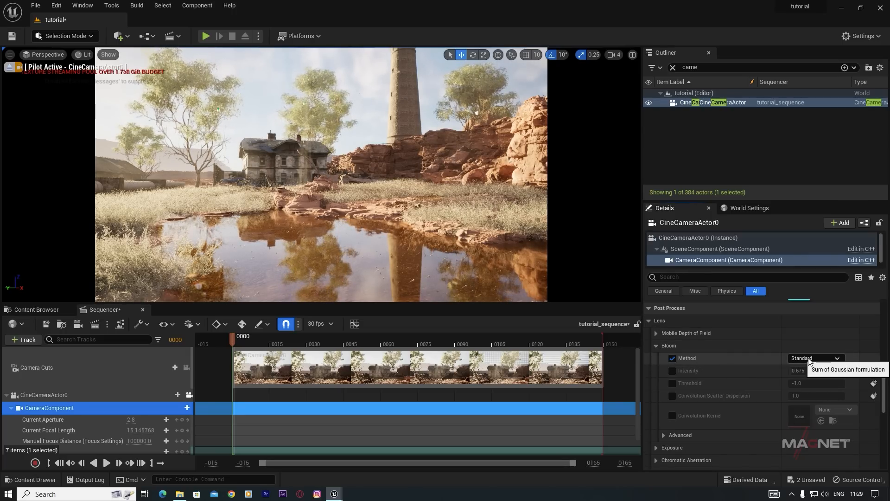
{"action": "left_click", "coordinate": [811, 375]}
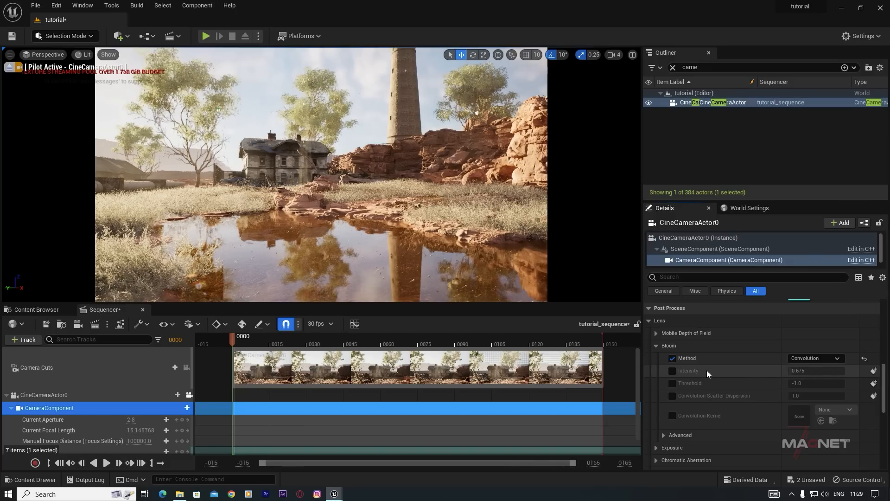
{"action": "left_click", "coordinate": [673, 370]}
{"action": "left_click_drag", "start_coordinate": [800, 371], "coordinate": [812, 371]}
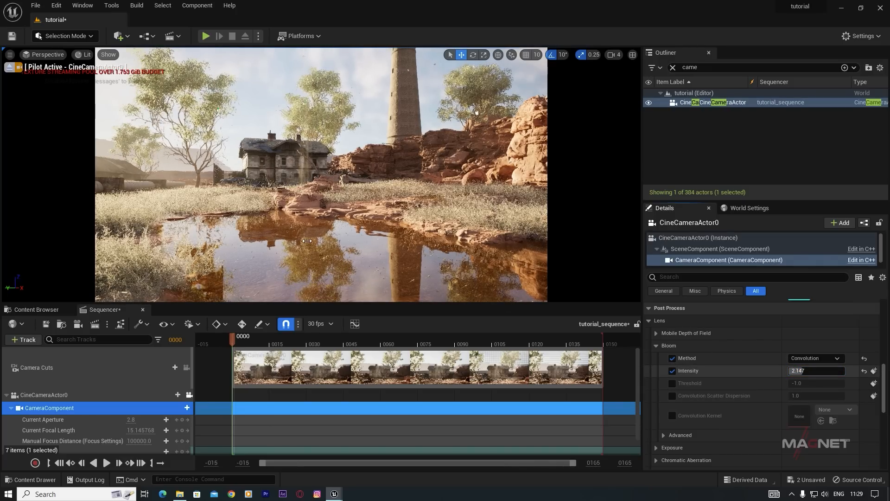
- Set the camera's exposure metering mode to Manual with an exposure compensation of 9
{"action": "right_click_drag", "start_coordinate": [324, 176], "coordinate": [301, 169]}
{"action": "scroll", "coordinate": [666, 449], "scroll_direction": "down", "scroll_amount": 5}
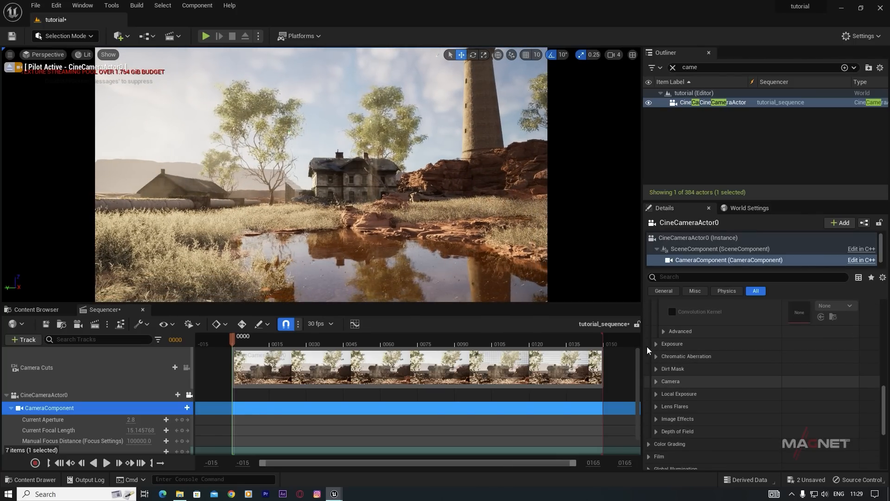
{"action": "left_click", "coordinate": [658, 345]}
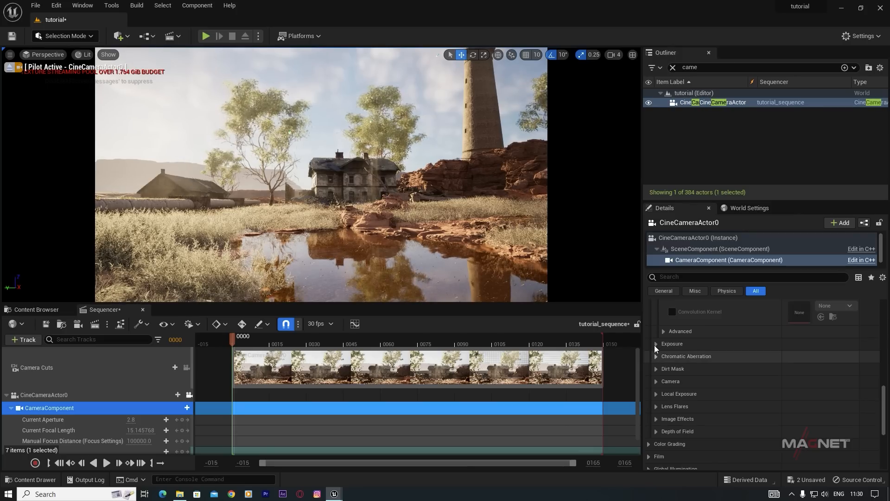
{"action": "left_click", "coordinate": [820, 355]}
{"action": "left_click", "coordinate": [807, 382]}
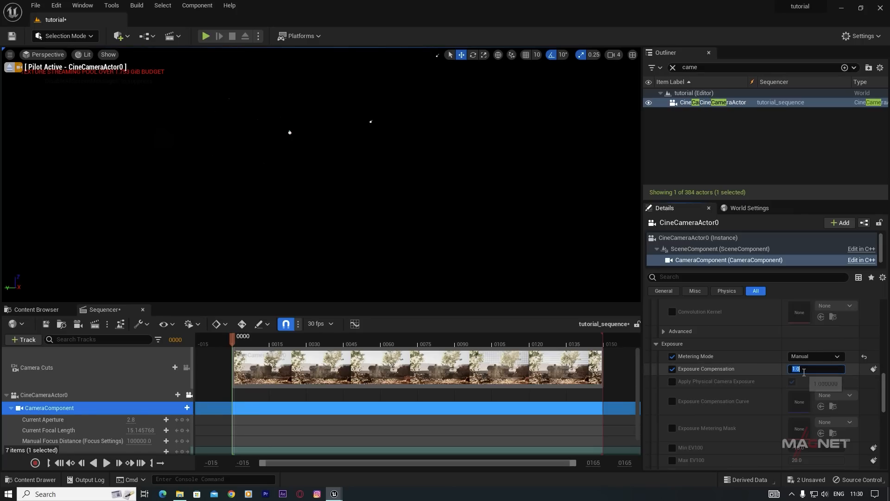
{"action": "key", "text": "Return"}
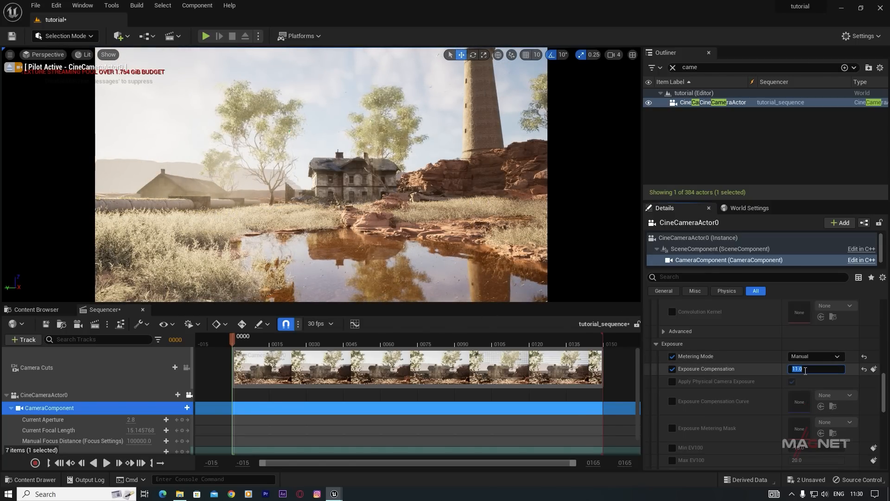
{"action": "key", "text": "Return"}
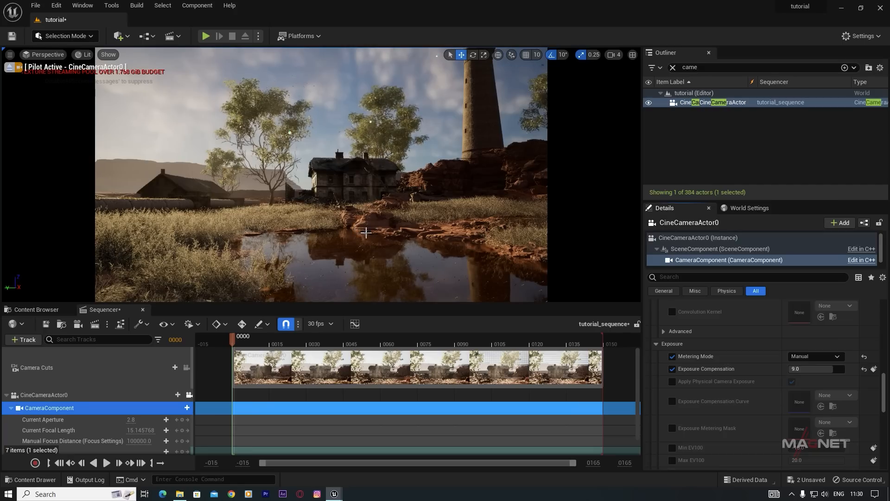
- Reframe the camera on the house and trees beyond the pond and rotate the sun's direction to relight the scene
{"action": "right_click_drag", "start_coordinate": [369, 232], "coordinate": [349, 223]}
{"action": "key", "text": "d"}
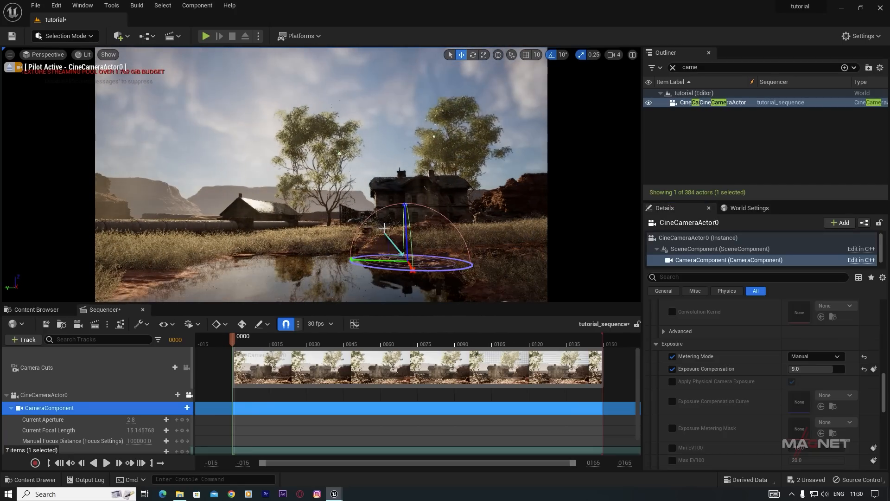
{"action": "key", "text": "ctrl+l"}
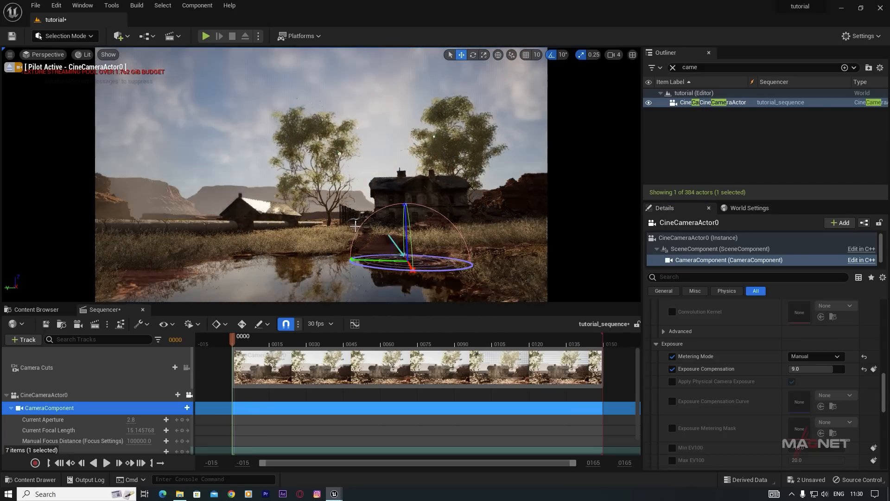
{"action": "key", "text": "ctrl+l"}
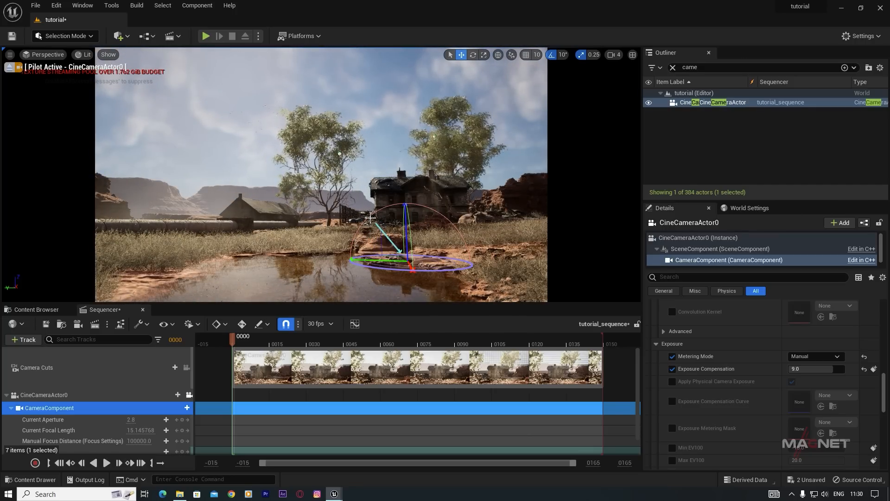
- Find the directional light with the filter "direc" and raise its source angle to about 3.18
{"action": "left_click", "coordinate": [673, 67]}
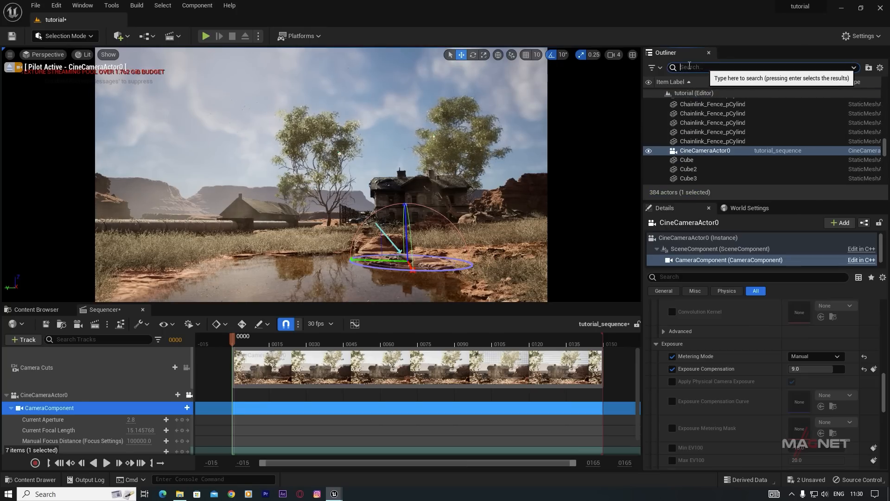
{"action": "type", "text": "direc"}
{"action": "key", "text": "Return"}
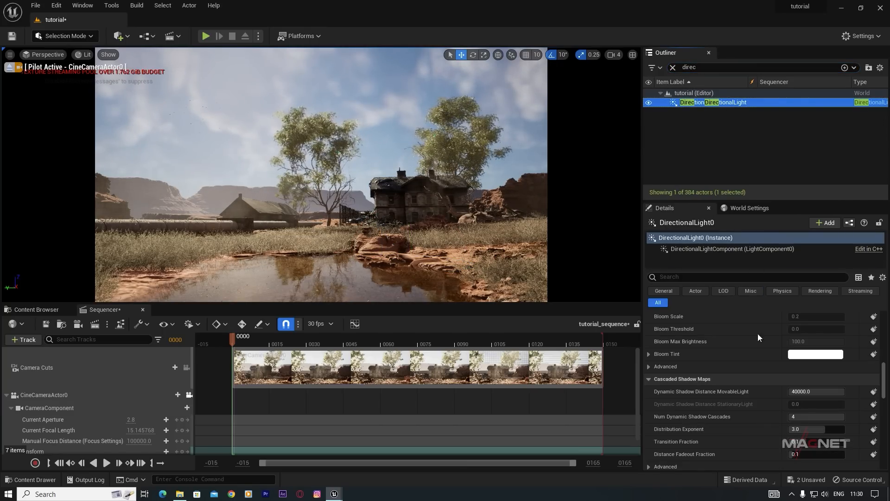
{"action": "scroll", "coordinate": [729, 358], "scroll_direction": "up", "scroll_amount": 10}
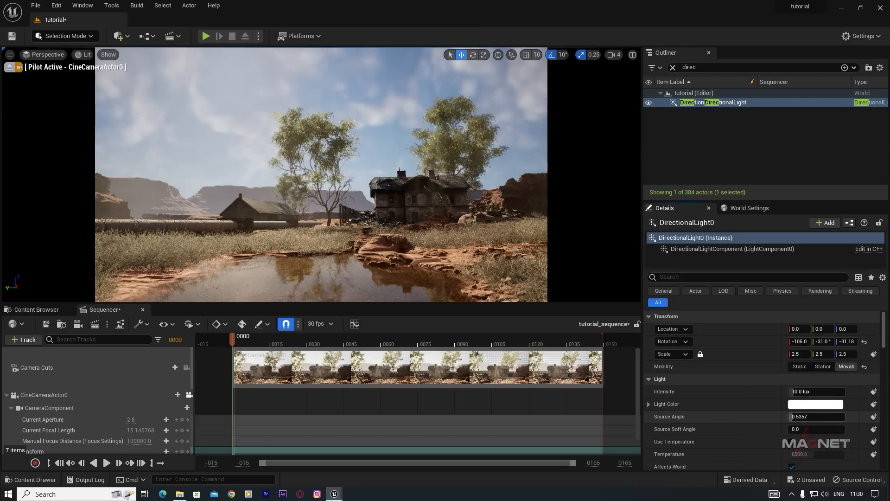
{"action": "left_click_drag", "start_coordinate": [790, 417], "coordinate": [814, 416]}
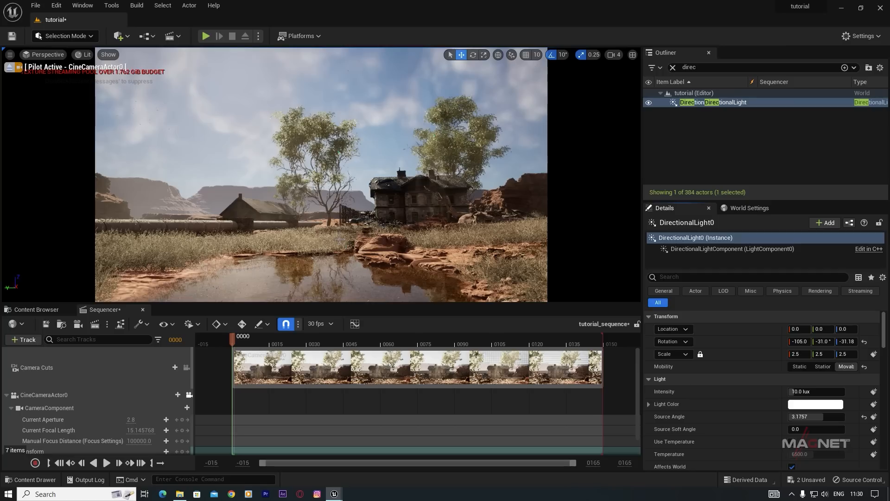
- Set the directional light's intensity to 8 lux and its indirect lighting intensity to about 3.35
{"action": "right_click_drag", "start_coordinate": [321, 174], "coordinate": [354, 161]}
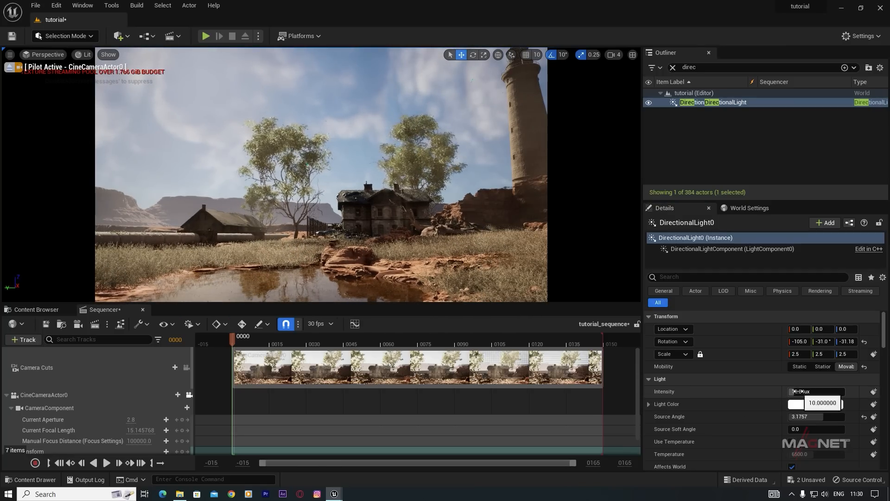
{"action": "type", "text": "8"}
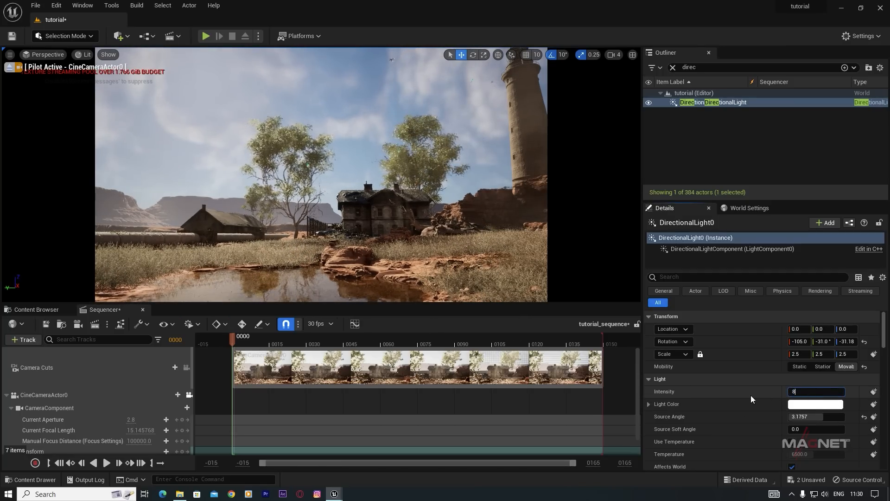
{"action": "key", "text": "Return"}
{"action": "left_click_drag", "start_coordinate": [883, 323], "coordinate": [883, 338]}
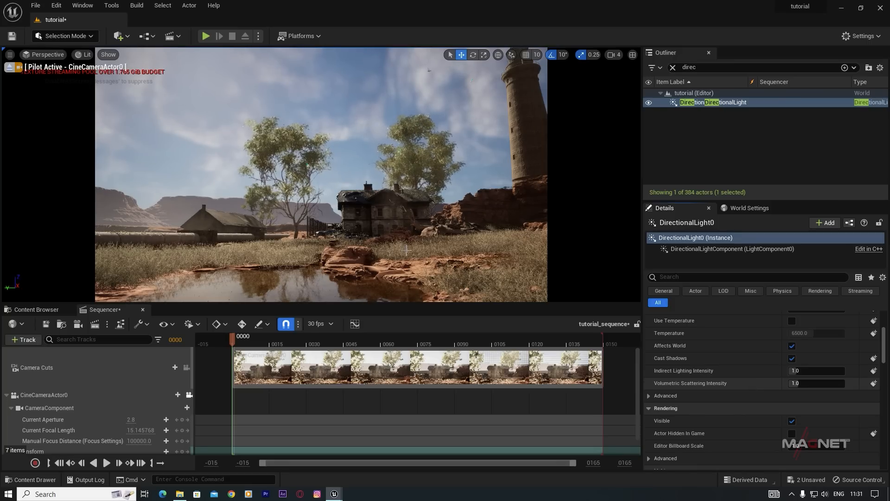
{"action": "left_click_drag", "start_coordinate": [794, 371], "coordinate": [819, 370]}
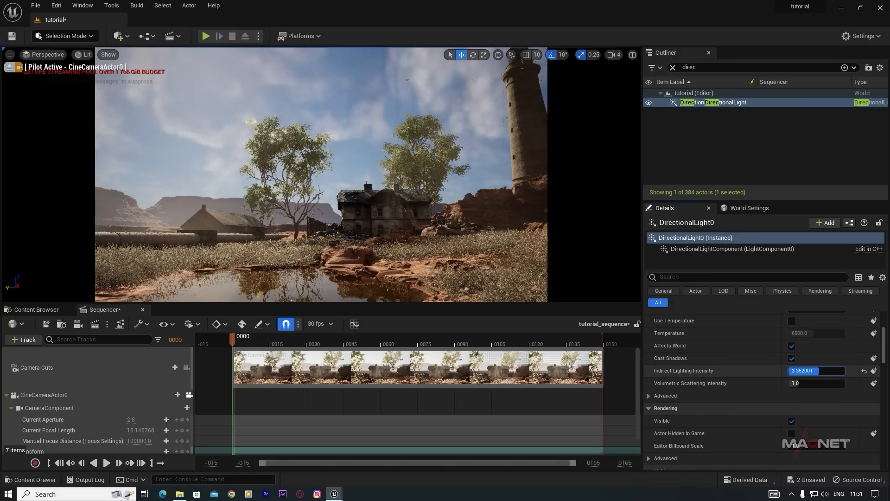
{"action": "left_click_drag", "start_coordinate": [711, 335], "coordinate": [710, 335]}
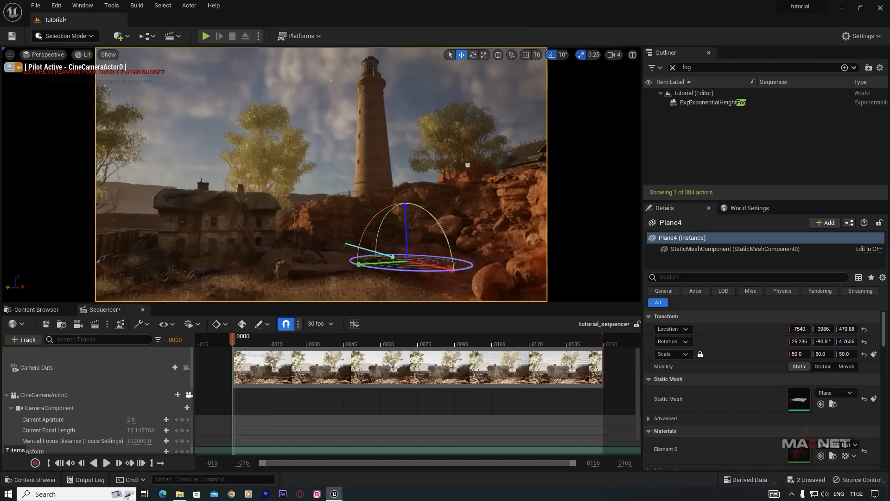
- Fly the piloted camera past the lighthouse rocks to a raised viewpoint overlooking the old house and the canyon
{"action": "key", "text": "w"}
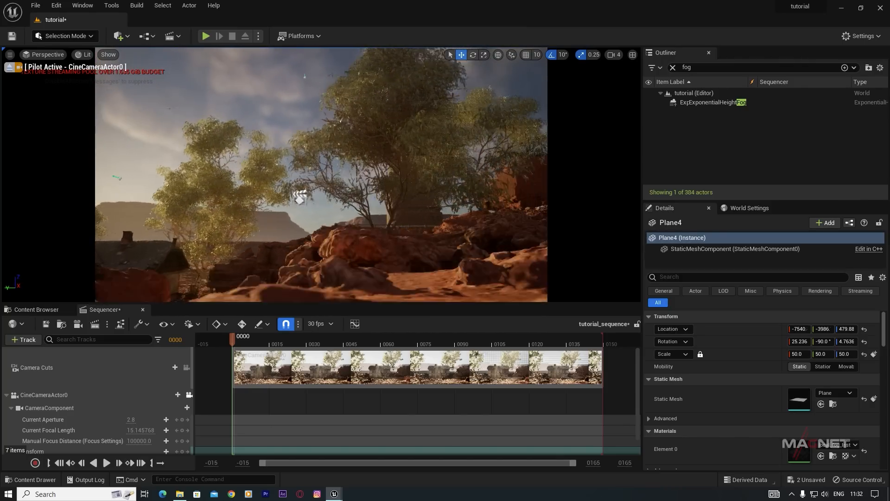
{"action": "key", "text": "w"}
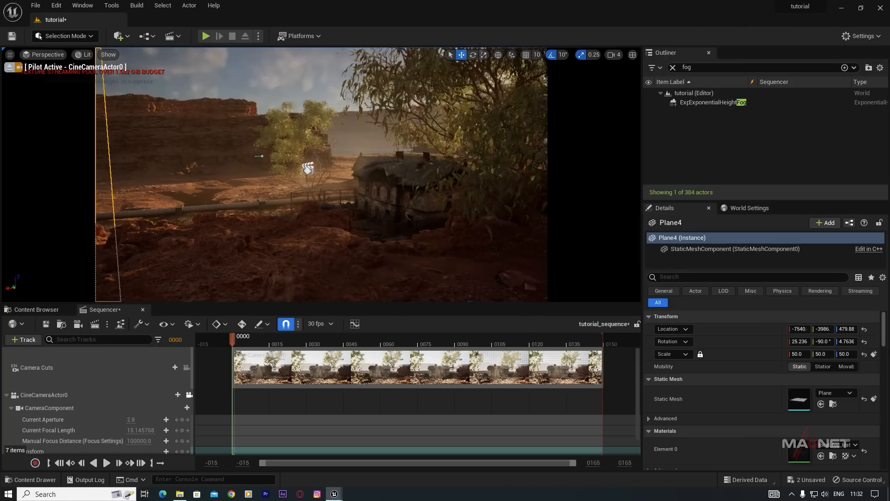
{"action": "key", "text": "w"}
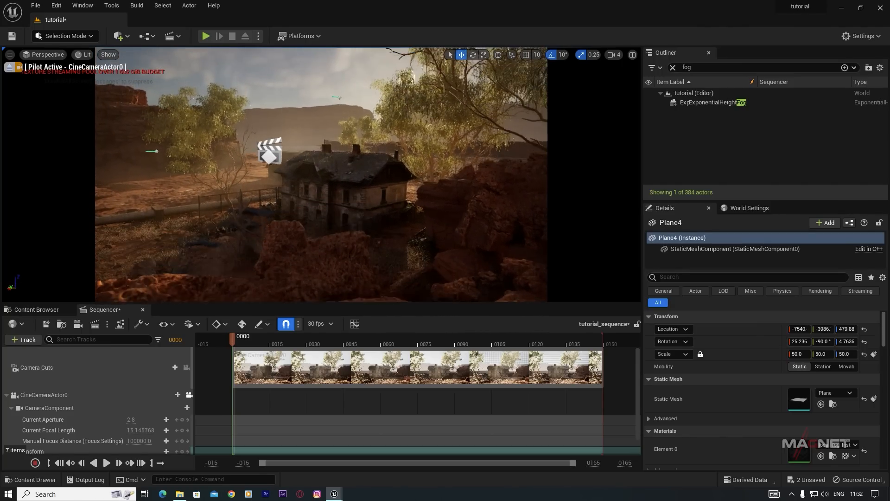
{"action": "key", "text": "w"}
{"action": "key", "text": "w"}
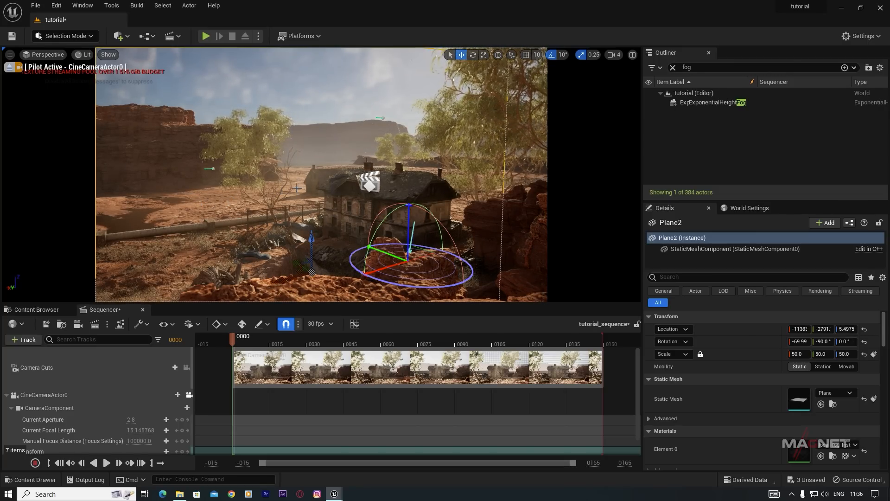
- Delete the MASS_Ground_S_09_BP7 ground mesh around the ruined hut behind the house
{"action": "right_click_drag", "start_coordinate": [322, 174], "coordinate": [315, 194]}
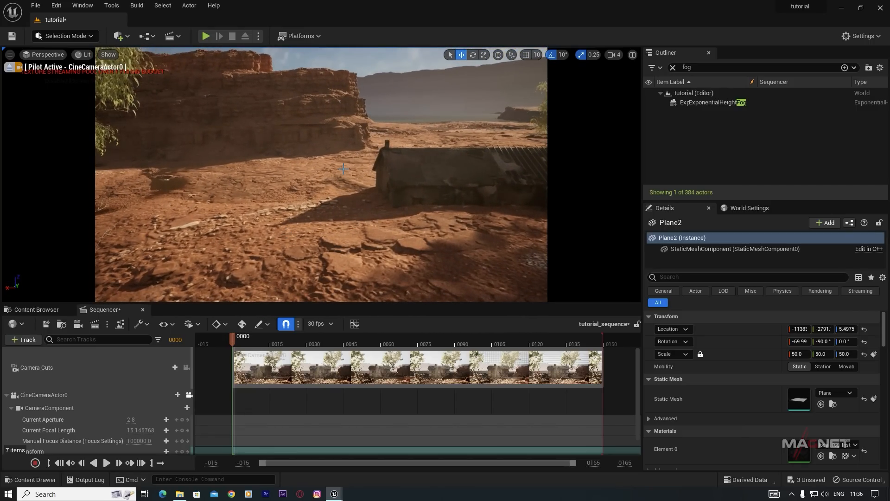
{"action": "left_click", "coordinate": [303, 204]}
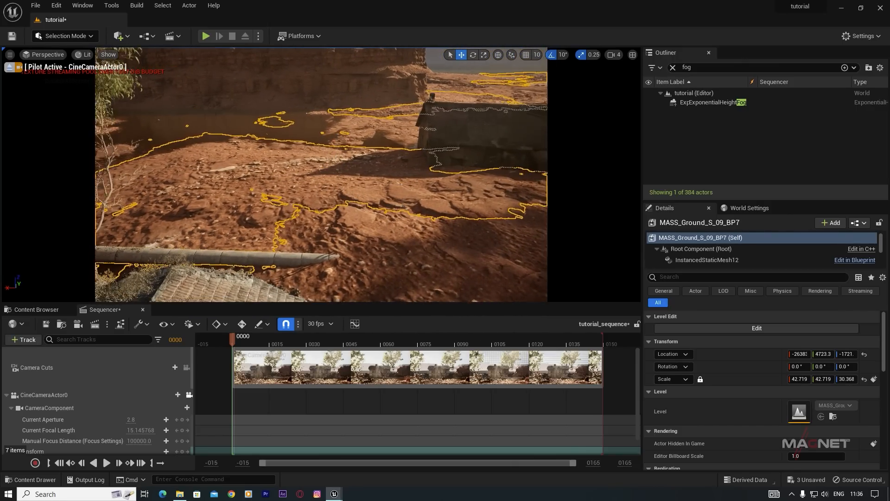
{"action": "mouse_move", "coordinate": [369, 140]}
{"action": "right_mouse_down"}
{"action": "mouse_move", "coordinate": [352, 153]}
{"action": "mouse_move", "coordinate": [417, 146]}
{"action": "mouse_move", "coordinate": [368, 140]}
{"action": "right_mouse_up"}
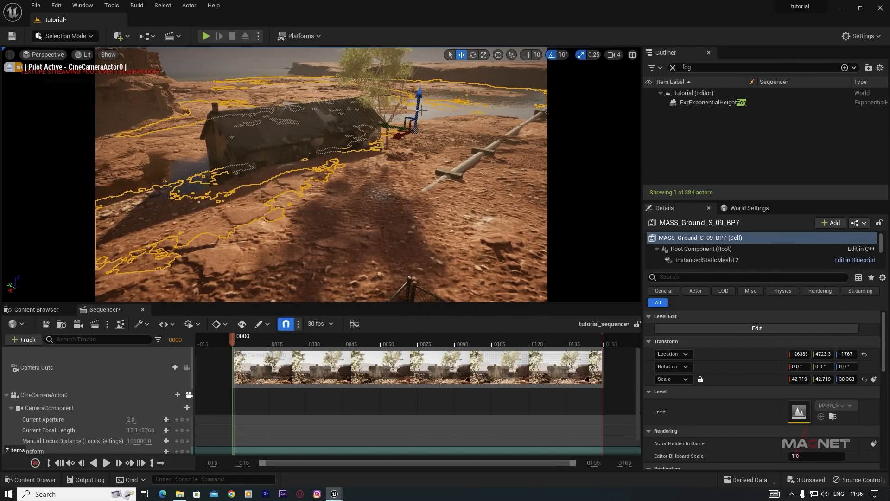
{"action": "key", "text": "Delete"}
- Lower the MASS_Ground_S_09_BP8 ground mesh behind the lighthouse to a Z location of about -1825
{"action": "right_click_drag", "start_coordinate": [368, 140], "coordinate": [325, 160]}
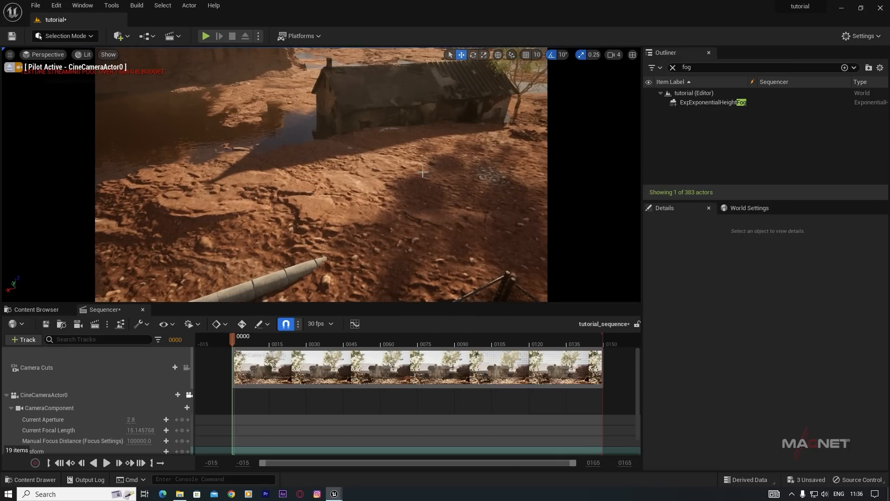
{"action": "left_click", "coordinate": [441, 189]}
{"action": "right_click_drag", "start_coordinate": [441, 189], "coordinate": [448, 168]}
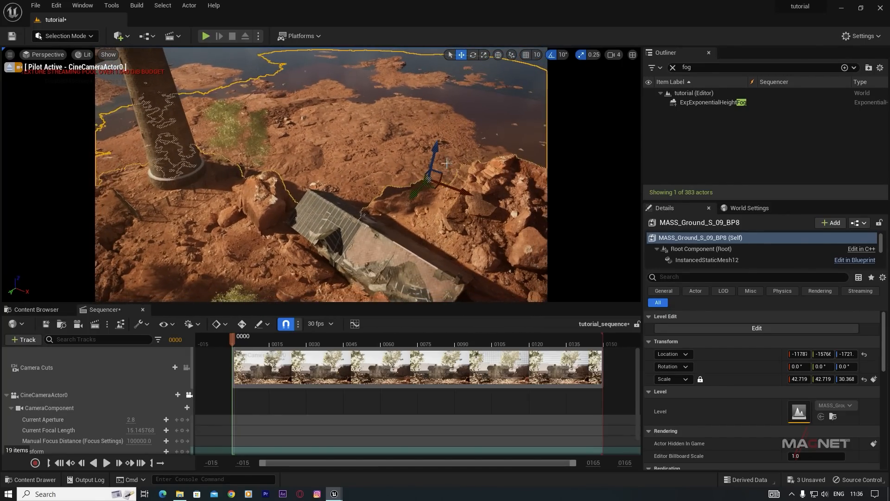
{"action": "left_click_drag", "start_coordinate": [436, 147], "coordinate": [435, 149]}
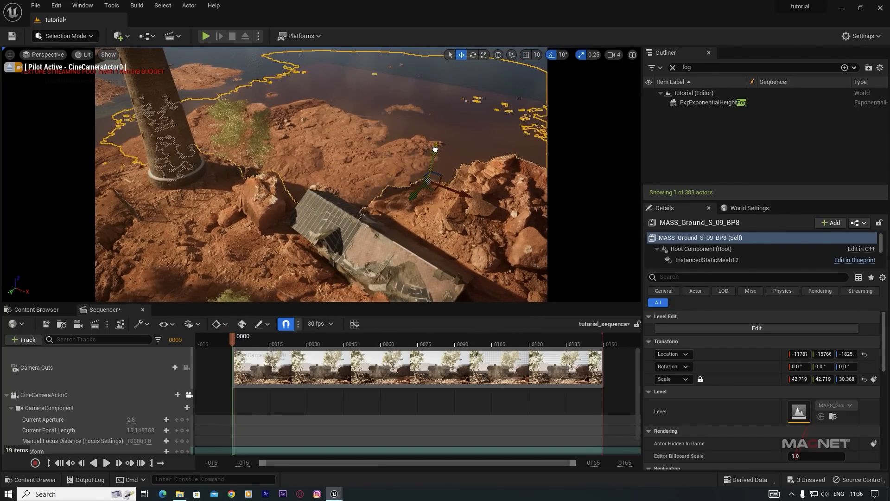
- Clear the selection and reframe the camera on the old house from behind the red foreground rocks
{"action": "right_click_drag", "start_coordinate": [435, 150], "coordinate": [420, 137]}
{"action": "left_click", "coordinate": [312, 74]}
{"action": "mouse_move", "coordinate": [313, 75]}
{"action": "right_mouse_down"}
{"action": "mouse_move", "coordinate": [288, 100]}
{"action": "mouse_move", "coordinate": [305, 102]}
{"action": "mouse_move", "coordinate": [323, 72]}
{"action": "mouse_move", "coordinate": [321, 85]}
{"action": "mouse_move", "coordinate": [361, 82]}
{"action": "mouse_move", "coordinate": [301, 83]}
{"action": "right_mouse_up"}
{"action": "key", "text": "d"}
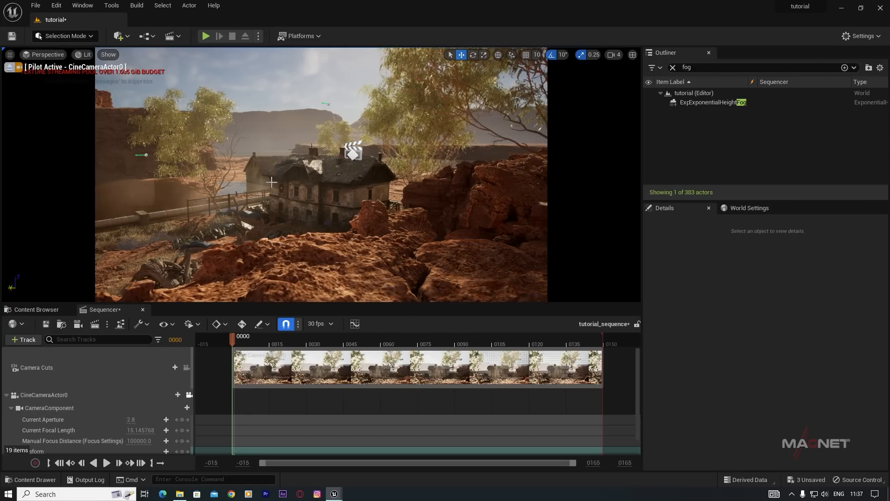
- Hide the Plane2 fog plane and move the forest-ruin building out of the shot behind the old house
{"action": "left_click", "coordinate": [258, 163]}
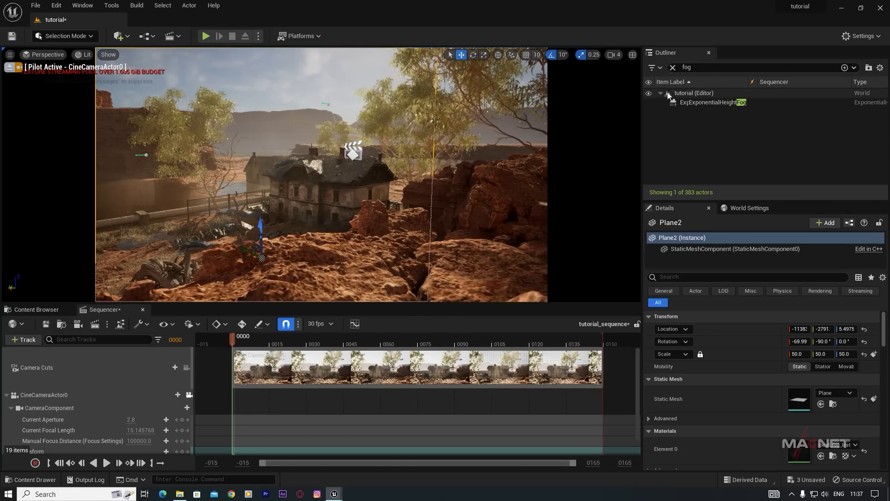
{"action": "left_click", "coordinate": [673, 67]}
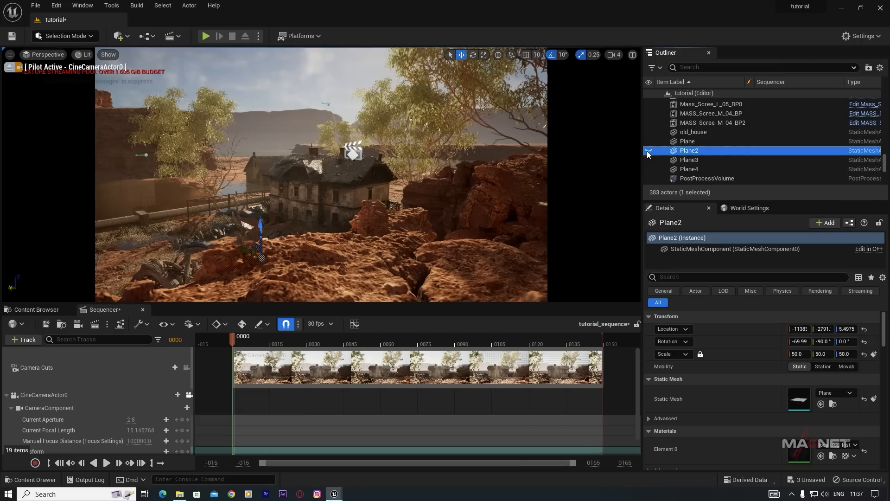
{"action": "left_click", "coordinate": [282, 164]}
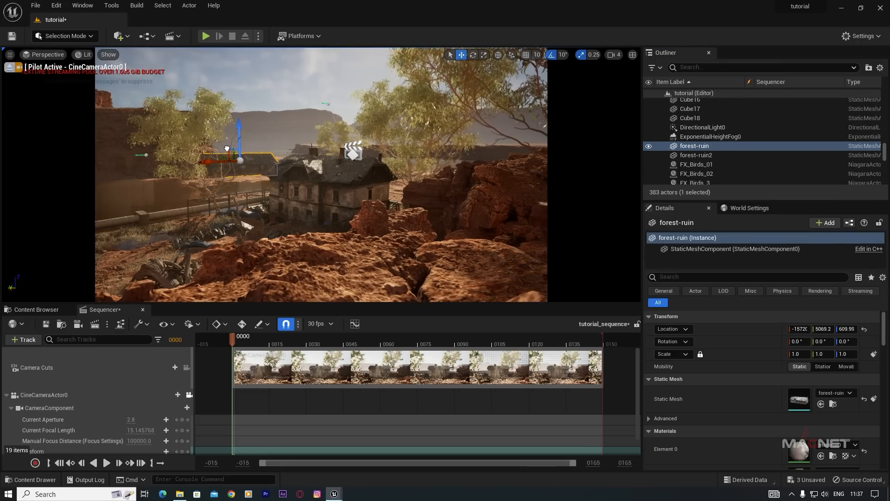
{"action": "left_click", "coordinate": [315, 70]}
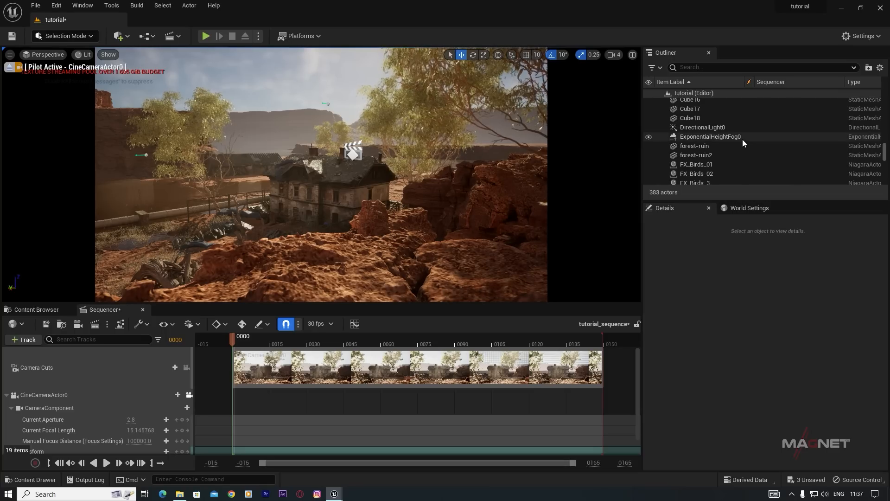
- Filter the level's actors for "pla" and make the Plane2 fog plane visible again
{"action": "scroll", "coordinate": [689, 149], "scroll_direction": "down", "scroll_amount": 10}
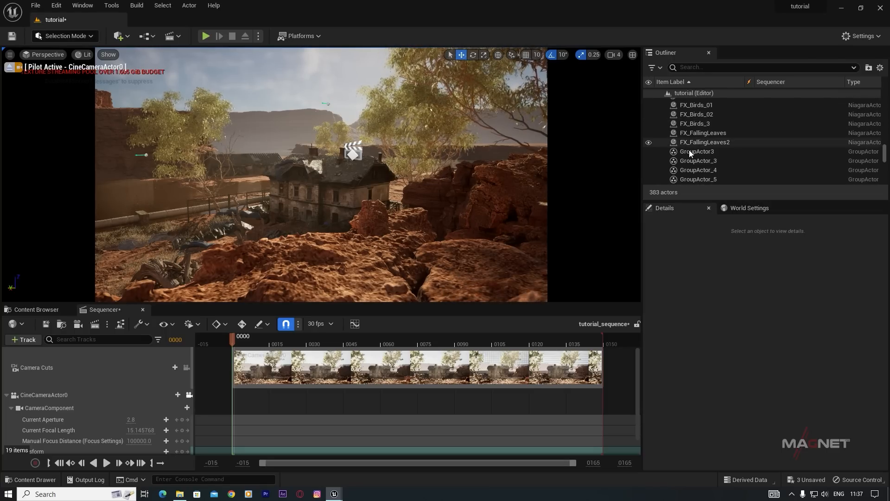
{"action": "left_click", "coordinate": [695, 67]}
{"action": "type", "text": "pla"}
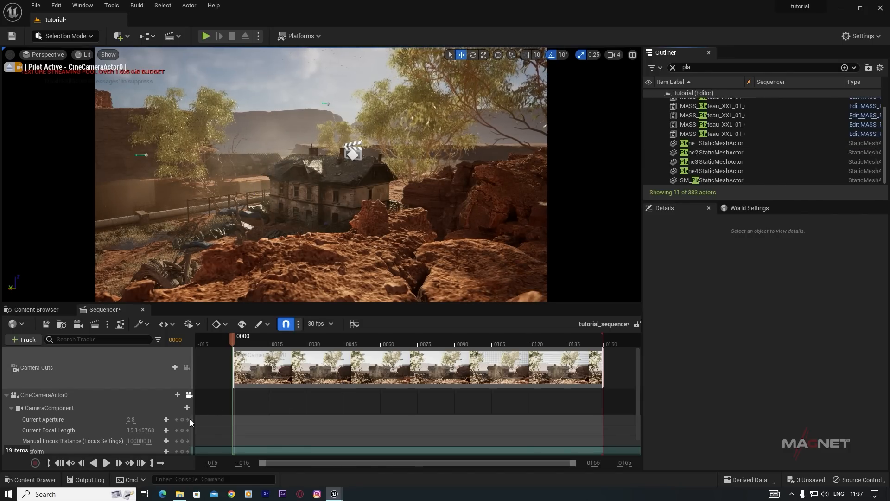
- Keyframe the camera's Transform at frame 0 with Linear interpolation and make Linear the default key interpolation
{"action": "scroll", "coordinate": [78, 434], "scroll_direction": "down", "scroll_amount": 1}
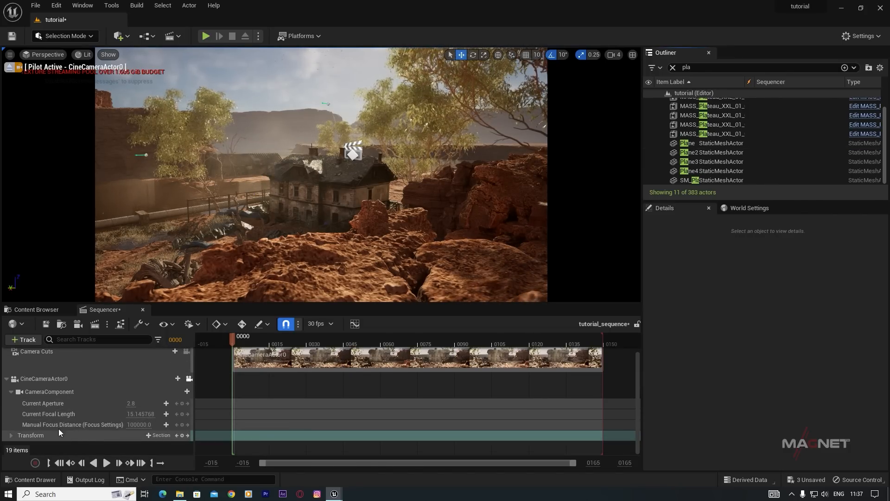
{"action": "left_click", "coordinate": [182, 435]}
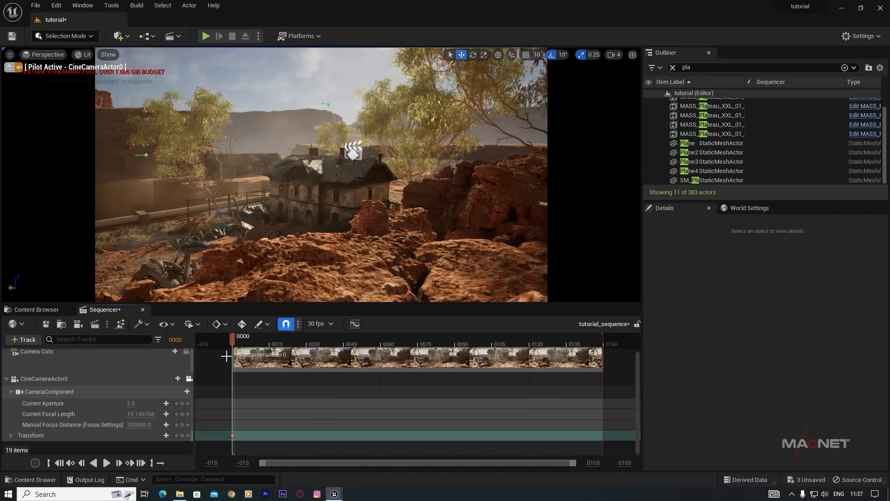
{"action": "right_click", "coordinate": [232, 434]}
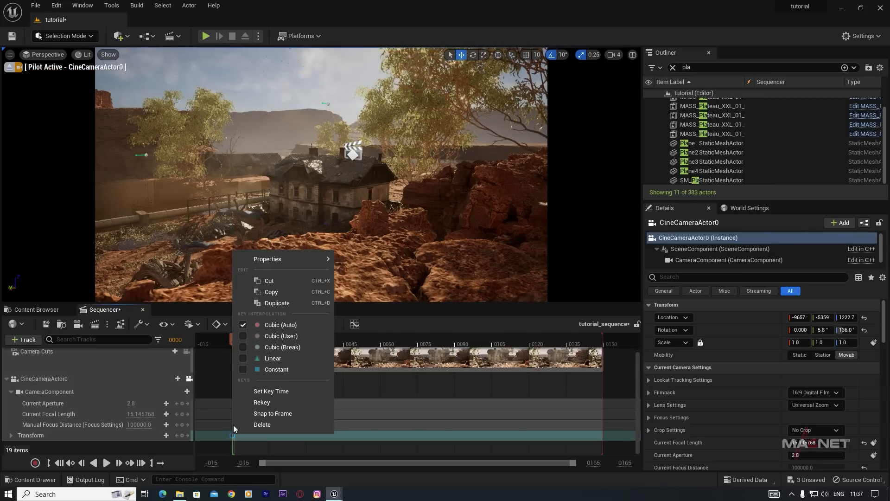
{"action": "left_click", "coordinate": [273, 359]}
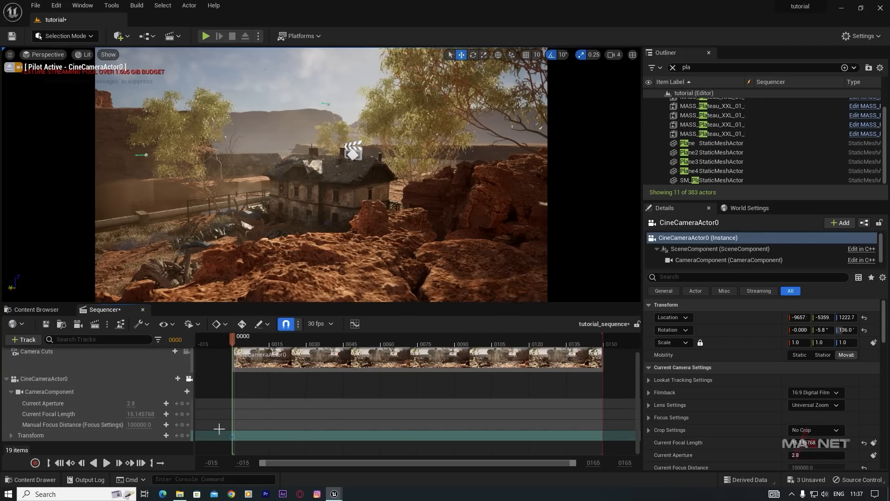
{"action": "left_click", "coordinate": [226, 324]}
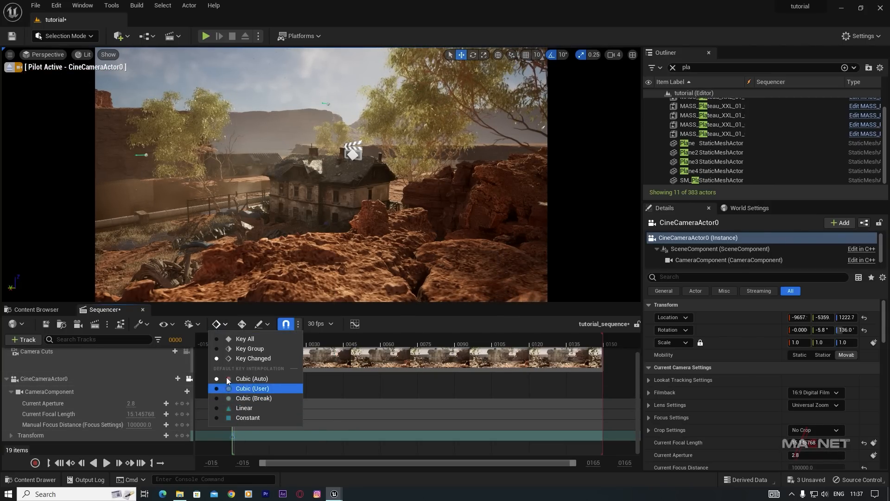
{"action": "left_click", "coordinate": [237, 408]}
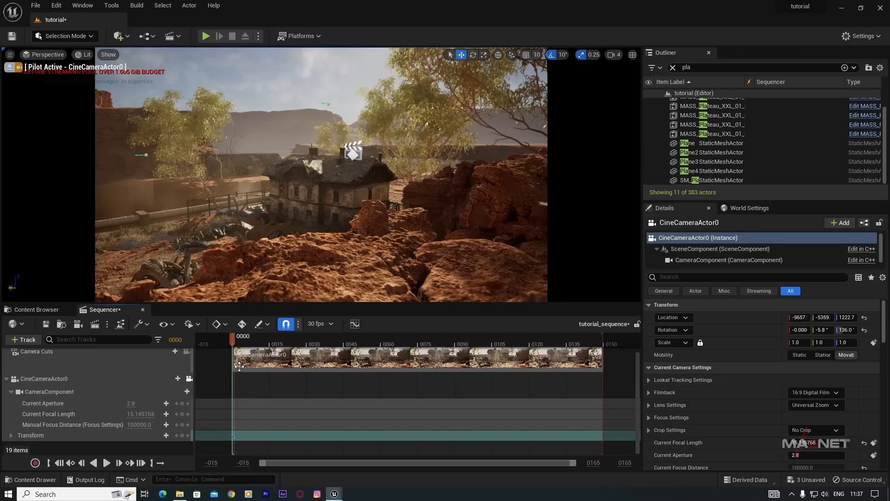
- At frame 149, move the camera sideways and closer to the house, keyframe its Transform, and scrub back to preview the motion
{"action": "left_click_drag", "start_coordinate": [458, 371], "coordinate": [602, 348]}
{"action": "right_click_drag", "start_coordinate": [352, 186], "coordinate": [326, 185]}
{"action": "key", "text": "d"}
{"action": "key", "text": "w"}
{"action": "key", "text": "d"}
{"action": "key", "text": "q"}
{"action": "key", "text": "e"}
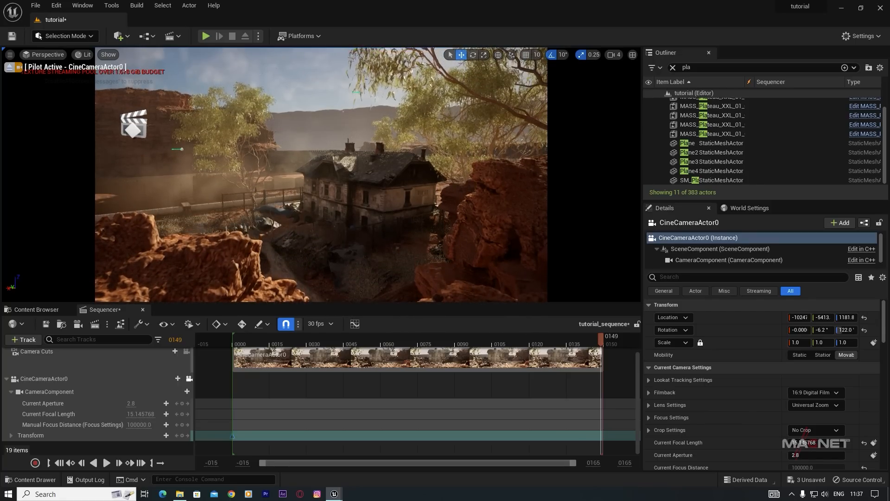
{"action": "left_click", "coordinate": [182, 438]}
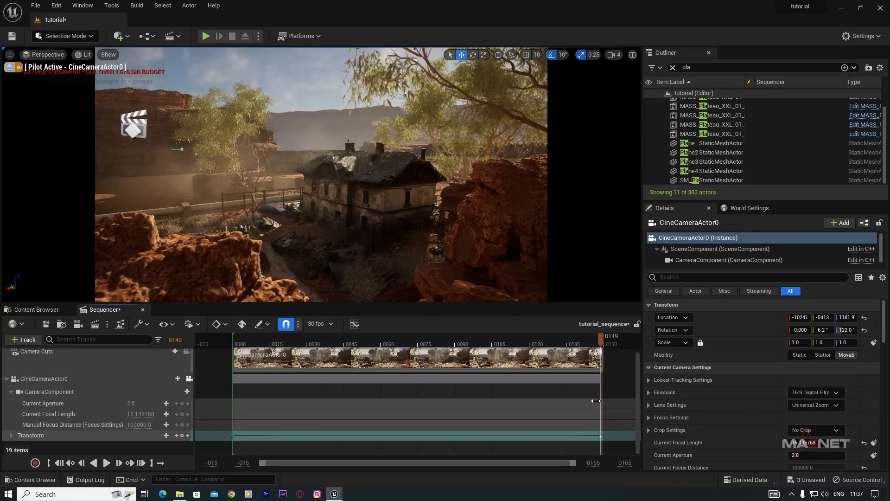
{"action": "left_click_drag", "start_coordinate": [601, 339], "coordinate": [245, 354]}
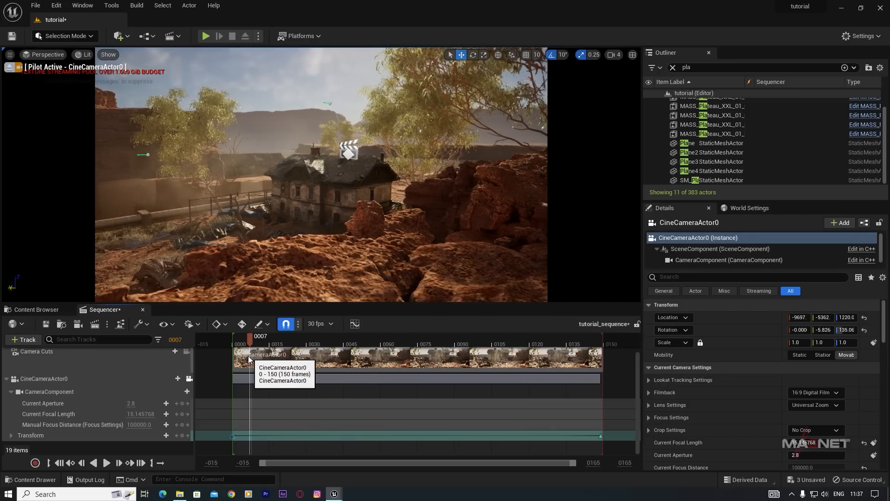
- Play the shot through, override the camera's reflections Method with Lumen, and enable High Quality Translucency Reflections
{"action": "key", "text": "space"}
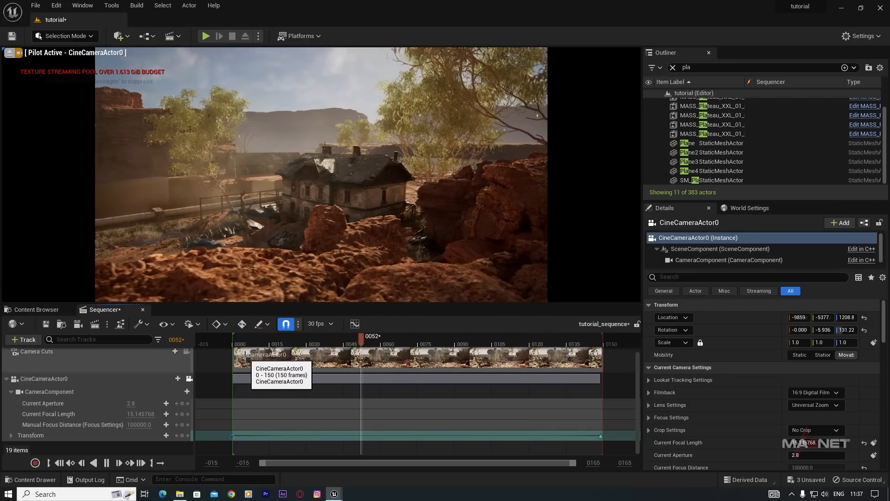
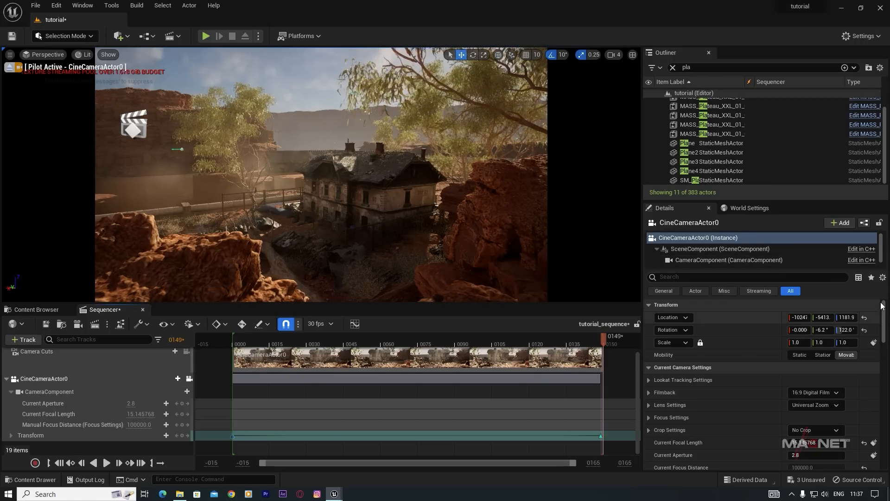
{"action": "left_click_drag", "start_coordinate": [883, 308], "coordinate": [879, 349]}
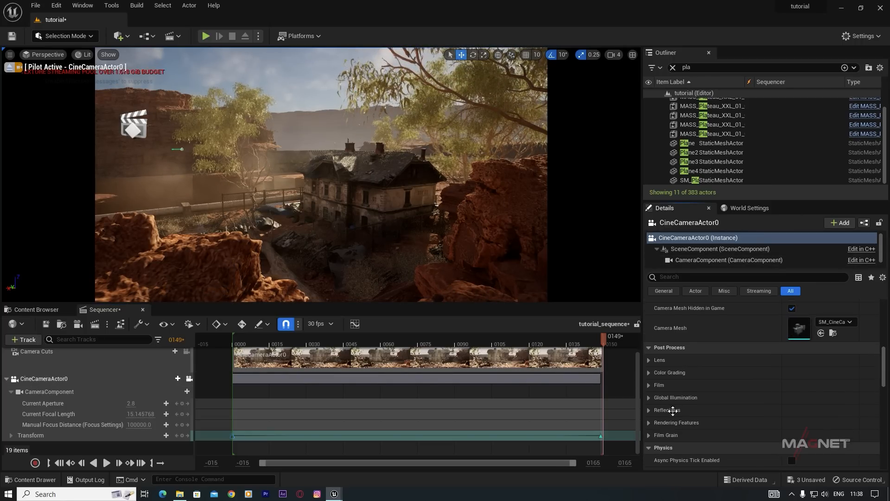
{"action": "scroll", "coordinate": [658, 408], "scroll_direction": "down", "scroll_amount": 3}
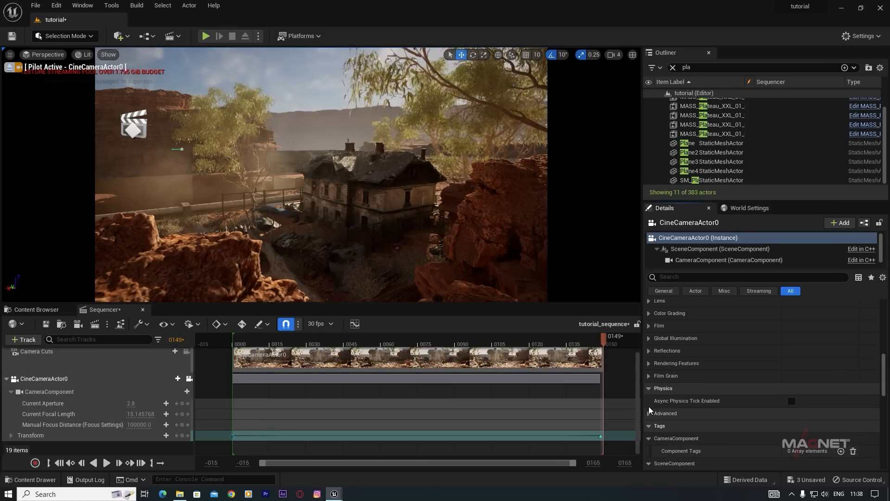
{"action": "left_click", "coordinate": [652, 351]}
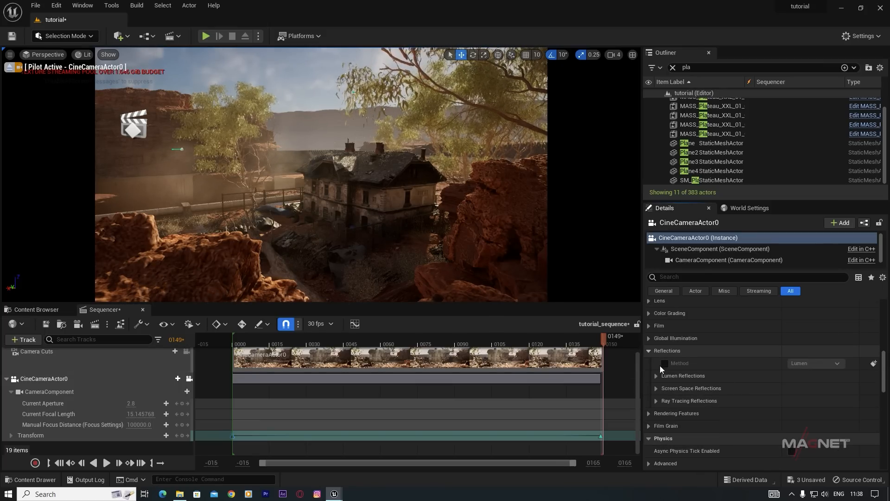
{"action": "left_click", "coordinate": [665, 363]}
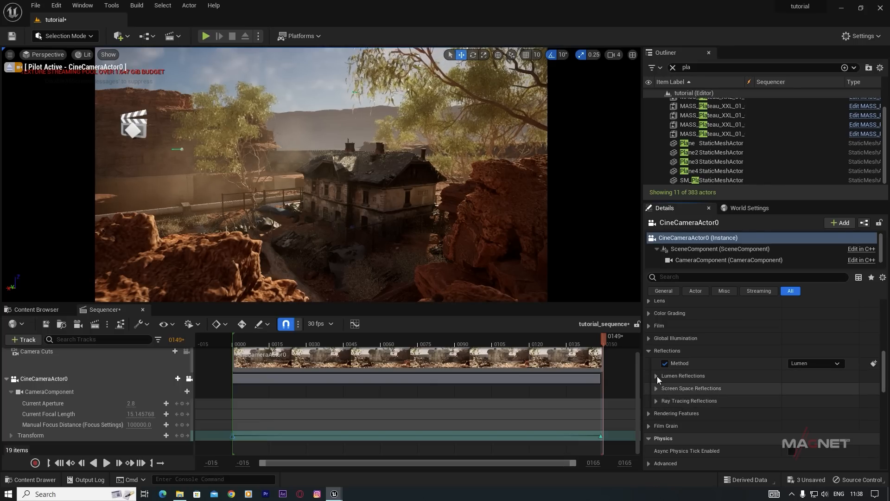
{"action": "left_click", "coordinate": [656, 376]}
{"action": "left_click", "coordinate": [671, 413]}
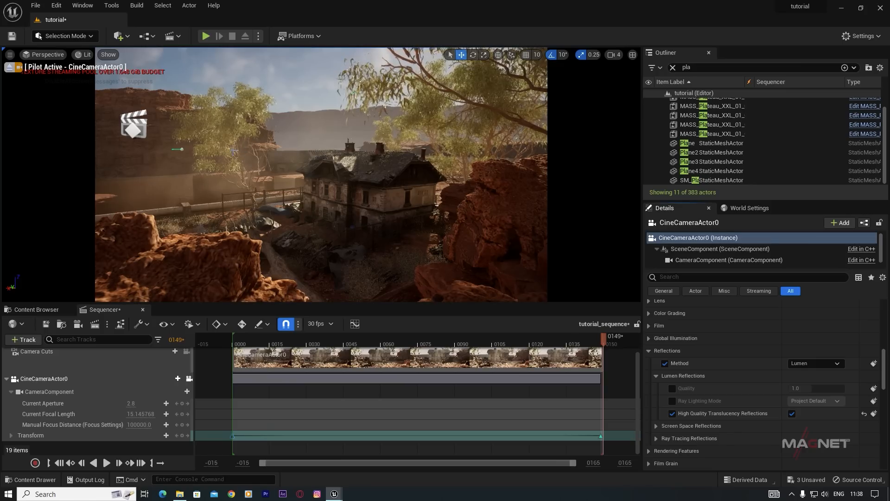
- Move the SM_Tree_M_5 tree from in front of the cliffs to behind the old house, hiding the Plane2 fog plane only while moving it
{"action": "left_click", "coordinate": [224, 131]}
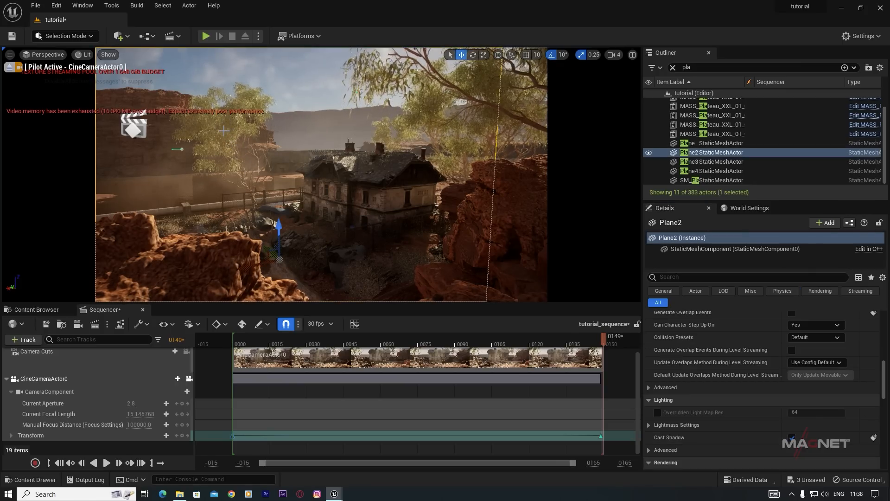
{"action": "key", "text": "h"}
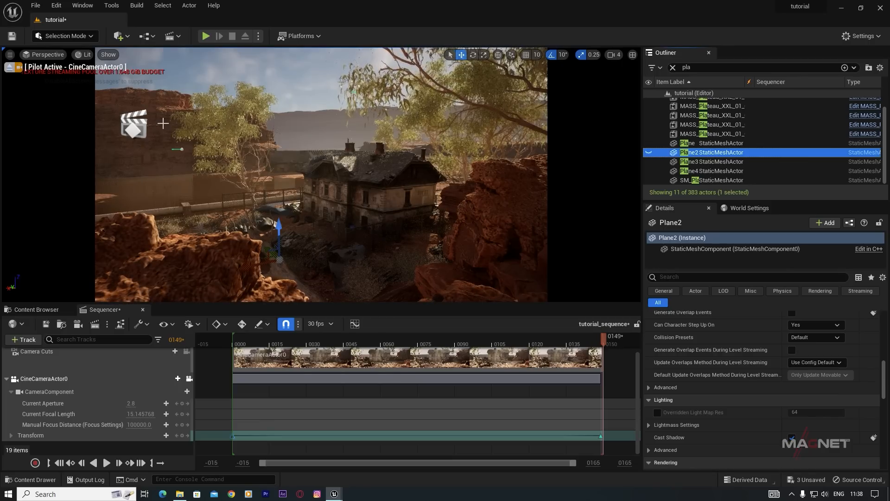
{"action": "left_click", "coordinate": [185, 123]}
{"action": "left_click_drag", "start_coordinate": [257, 211], "coordinate": [382, 217]}
{"action": "key", "text": "e"}
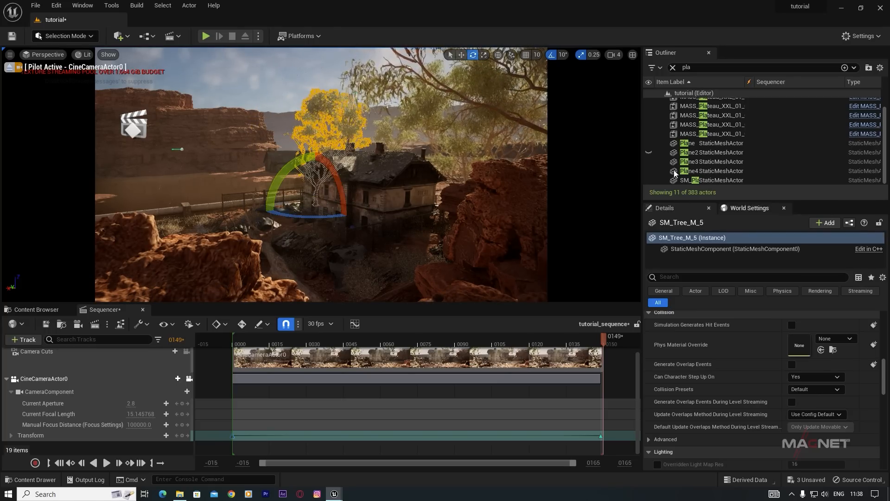
{"action": "left_click", "coordinate": [648, 152]}
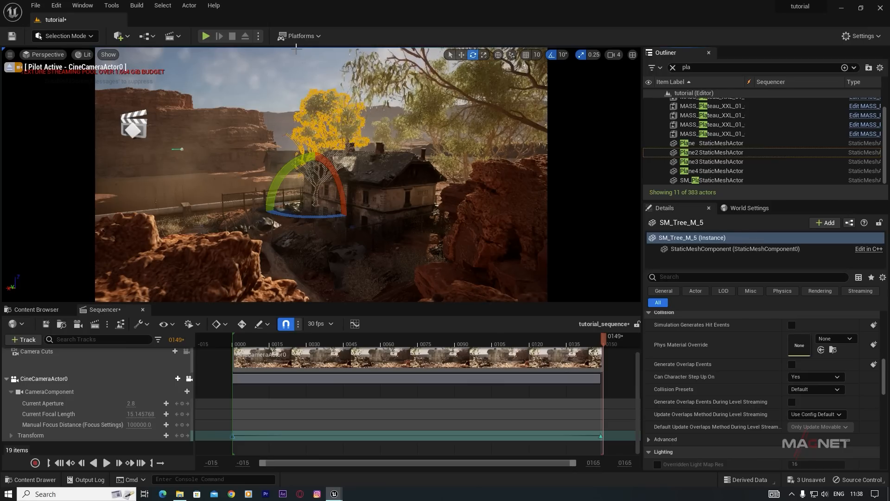
{"action": "left_click", "coordinate": [330, 59]}
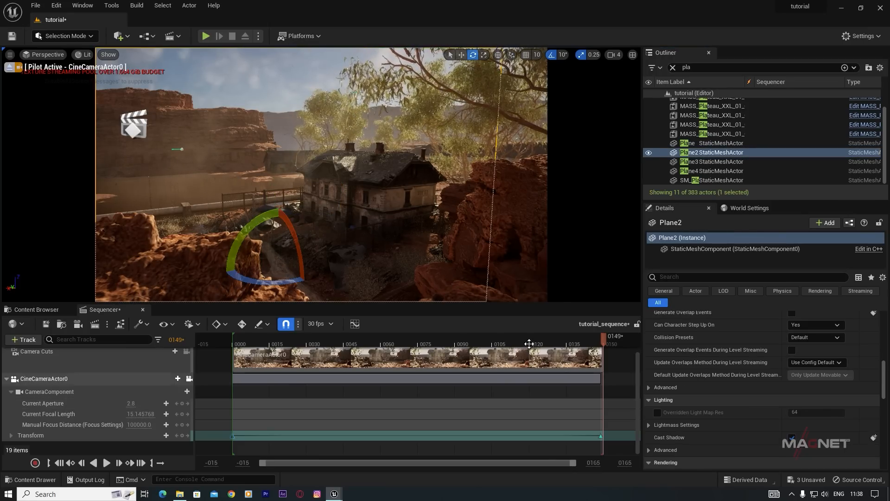
- Go to frame 117 and set the Lumen Reflections Quality of the camera's CameraComponent to 5
{"action": "mouse_move", "coordinate": [528, 344]}
{"action": "left_mouse_down"}
{"action": "mouse_move", "coordinate": [328, 344]}
{"action": "mouse_move", "coordinate": [522, 344]}
{"action": "left_mouse_up"}
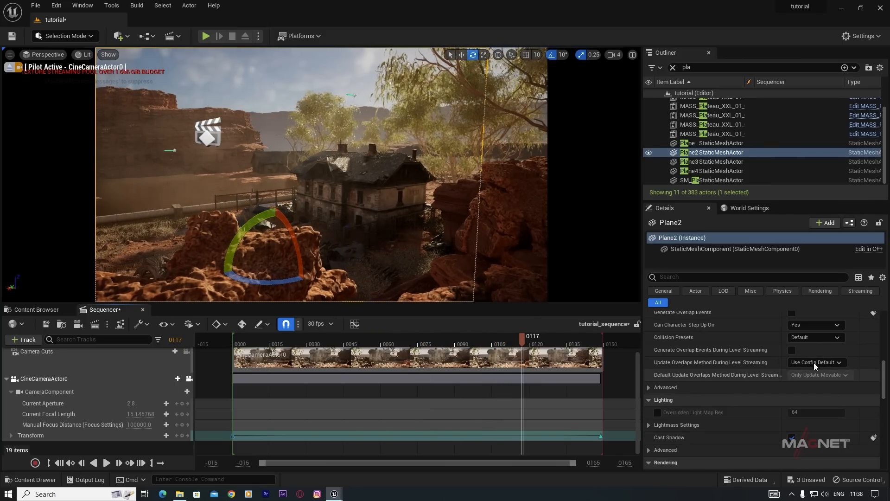
{"action": "left_click", "coordinate": [39, 392]}
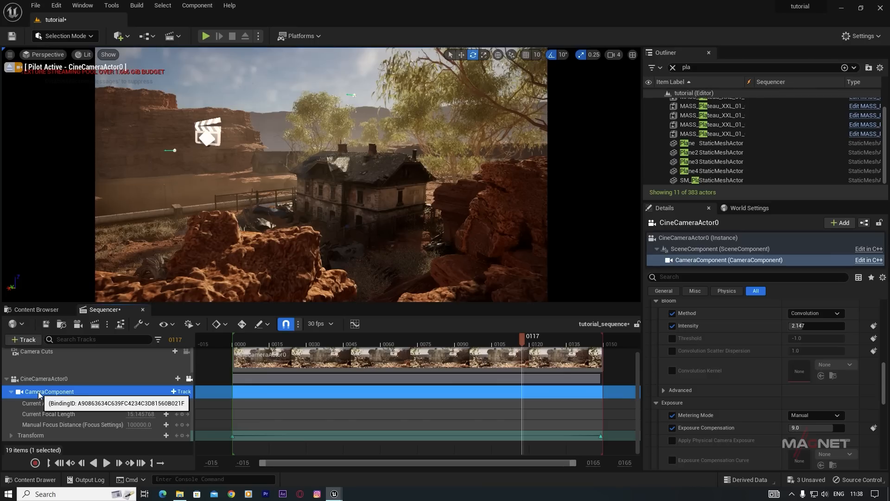
{"action": "scroll", "coordinate": [718, 405], "scroll_direction": "down", "scroll_amount": 5}
{"action": "scroll", "coordinate": [718, 405], "scroll_direction": "down", "scroll_amount": 5}
{"action": "scroll", "coordinate": [672, 443], "scroll_direction": "down", "scroll_amount": 4}
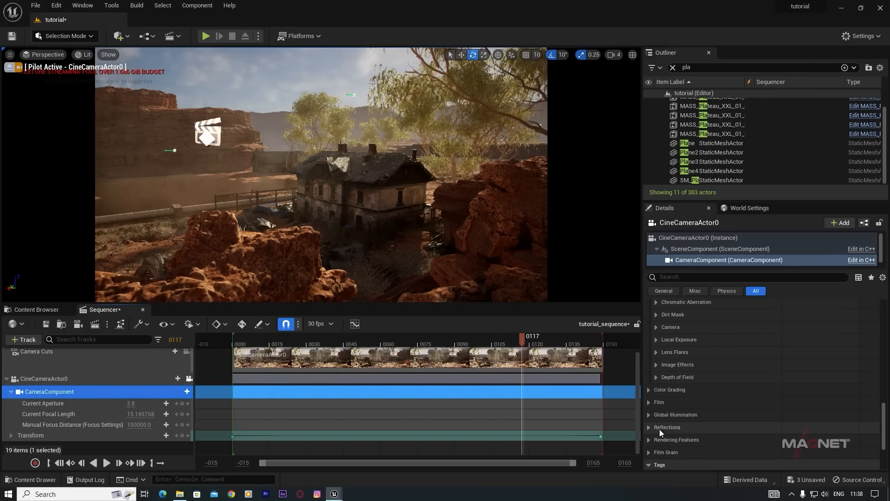
{"action": "left_click", "coordinate": [648, 383]}
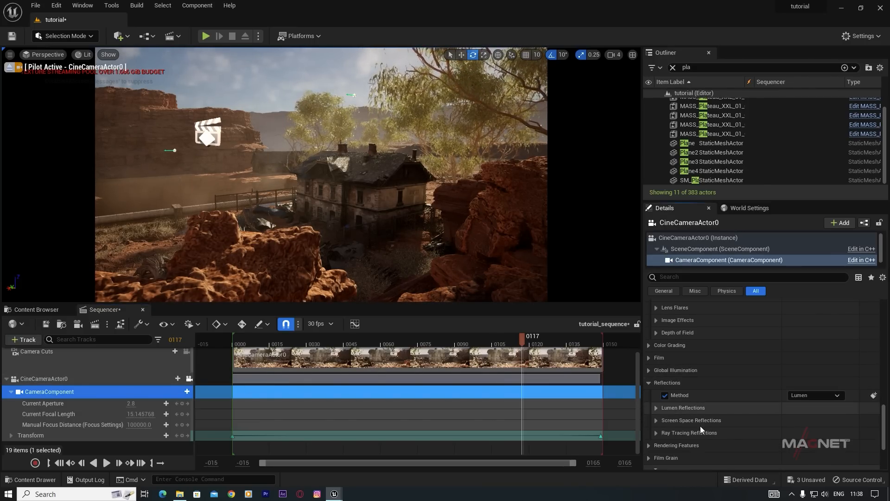
{"action": "scroll", "coordinate": [671, 412], "scroll_direction": "down", "scroll_amount": 1}
{"action": "left_click", "coordinate": [657, 378]}
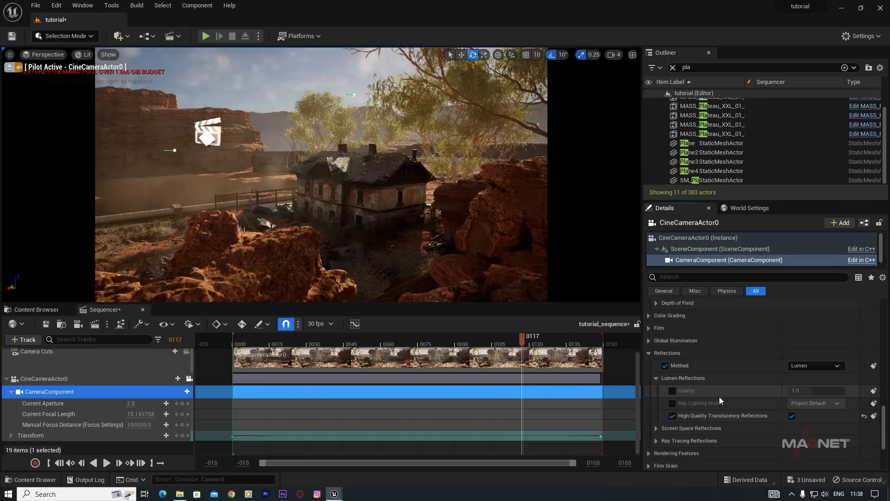
{"action": "left_click", "coordinate": [672, 390]}
{"action": "left_click", "coordinate": [814, 391]}
{"action": "type", "text": "5"}
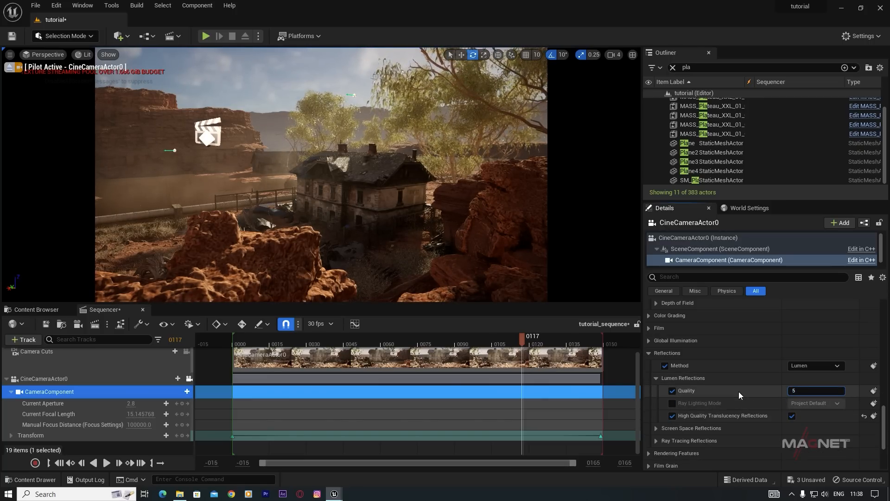
{"action": "key", "text": "Return"}
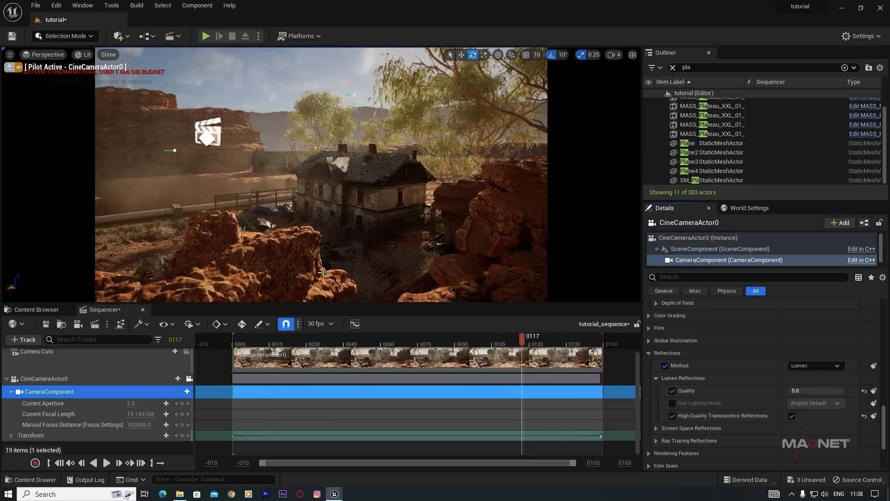
- Preview the shot up to frame 84, hide the Plane2 fog plane, and move the FX_FallingLeaves emitter from the cliffs to the house roof
{"action": "left_click_drag", "start_coordinate": [520, 343], "coordinate": [271, 344]}
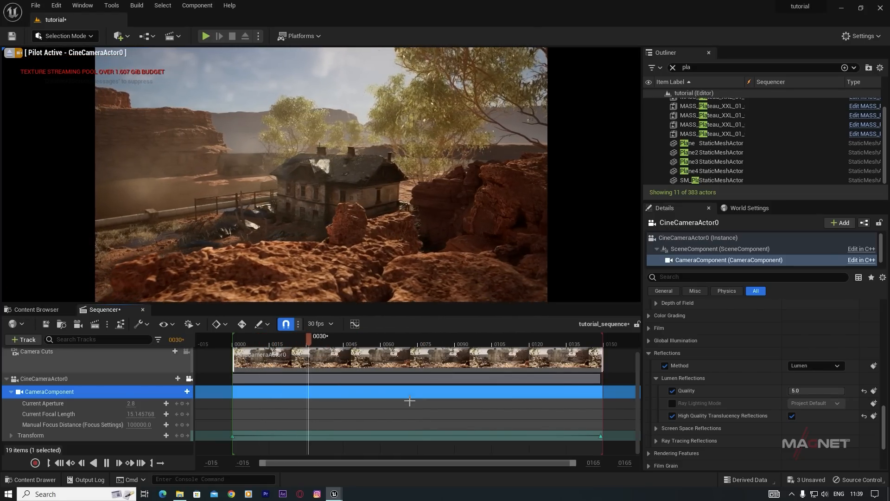
{"action": "key", "text": "space"}
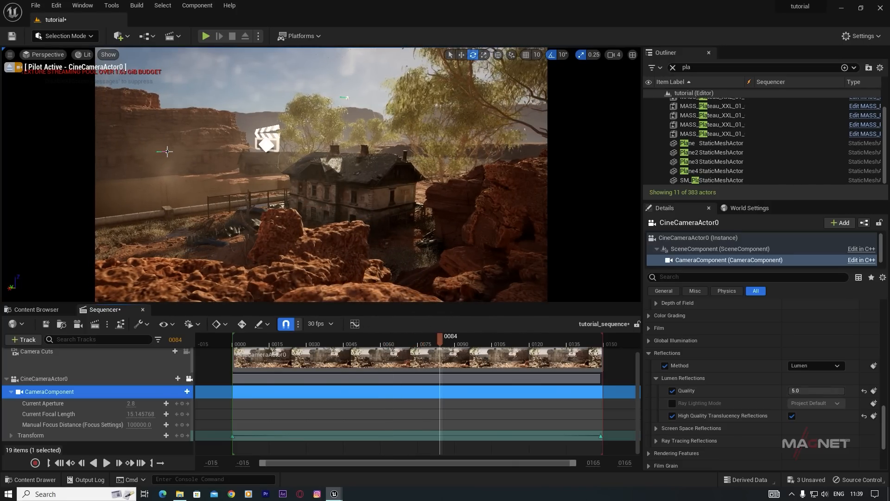
{"action": "left_click", "coordinate": [161, 156]}
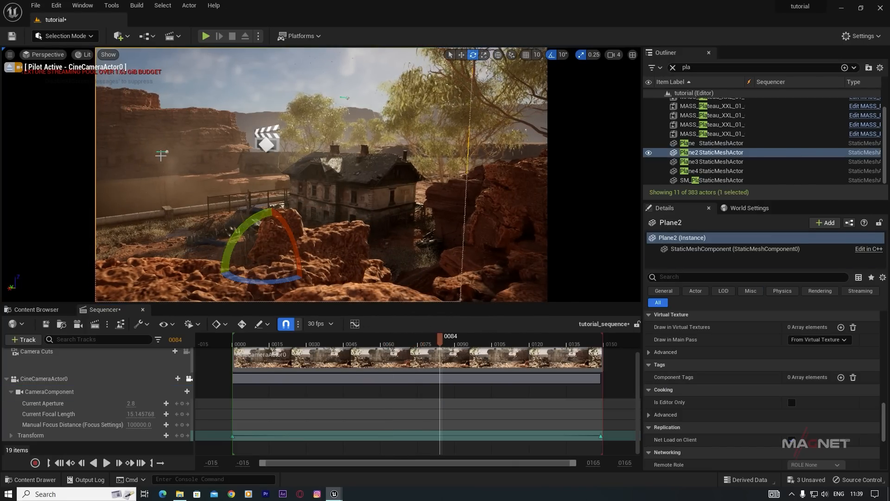
{"action": "left_click", "coordinate": [649, 153]}
{"action": "left_click", "coordinate": [166, 151]}
{"action": "key", "text": "w"}
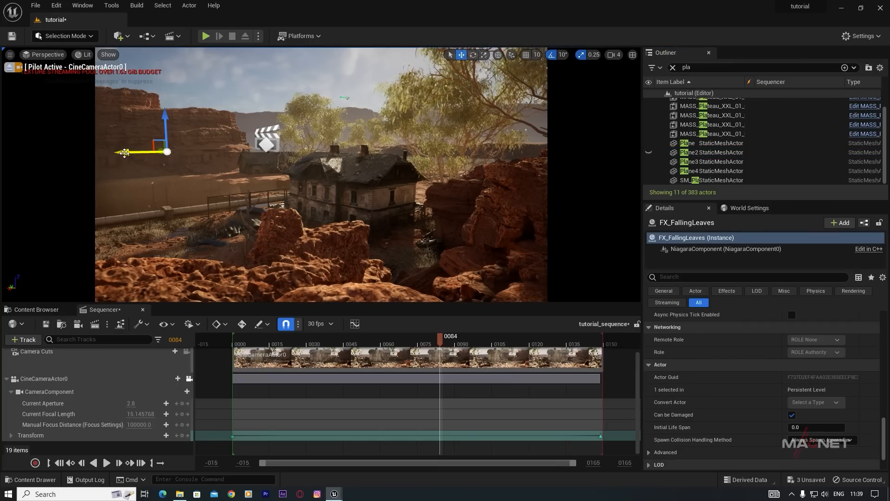
{"action": "left_click_drag", "start_coordinate": [167, 151], "coordinate": [290, 134]}
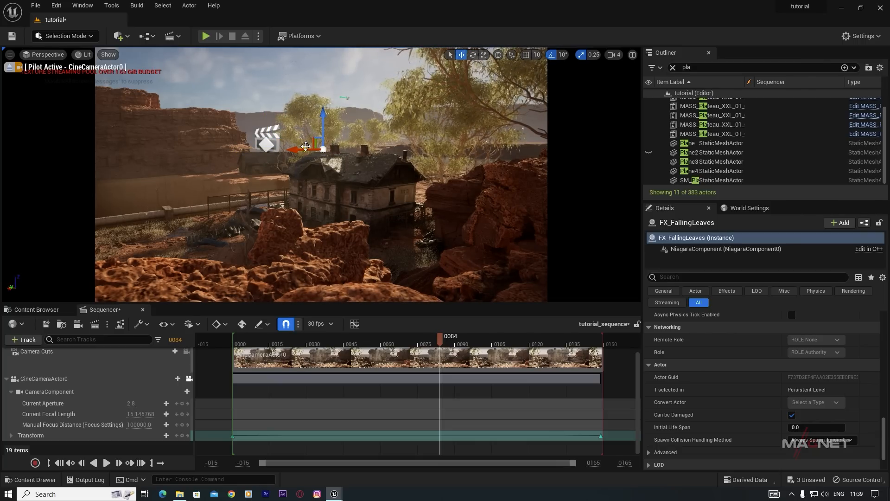
- Duplicate the FX_FallingLeaves emitter and raise the copy into the canopy of the large tree above the red rocks
{"action": "left_click_drag", "start_coordinate": [305, 146], "coordinate": [413, 168], "text": "alt"}
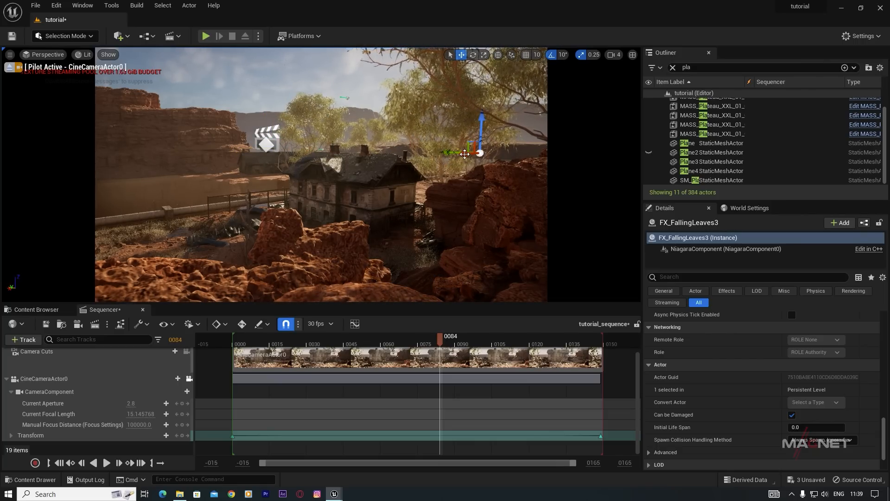
{"action": "left_click_drag", "start_coordinate": [172, 176], "coordinate": [289, 175]}
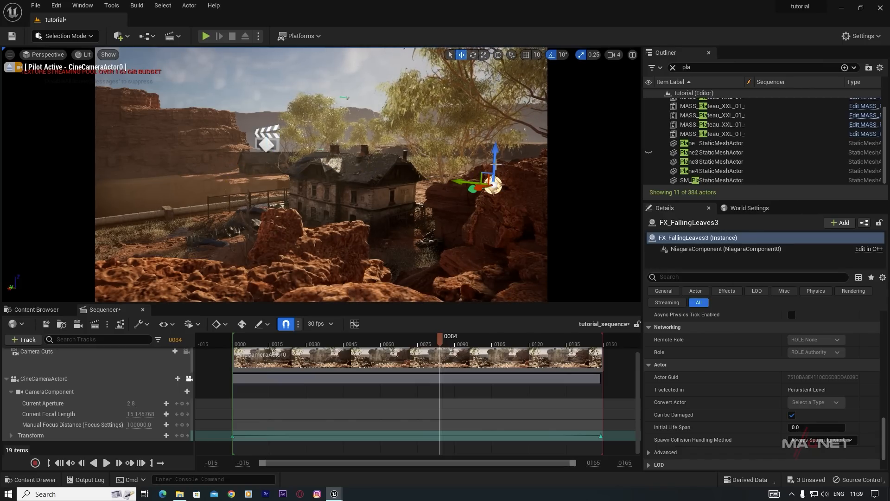
{"action": "right_click_drag", "start_coordinate": [478, 197], "coordinate": [495, 157]}
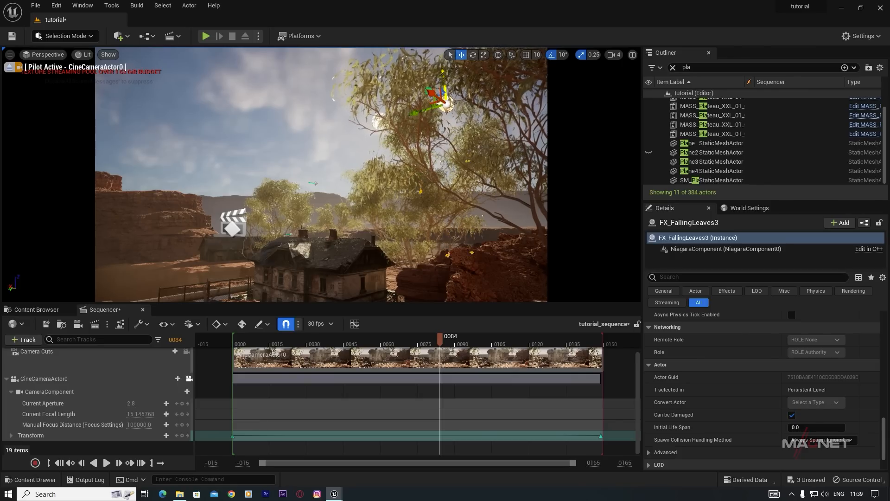
{"action": "right_click_drag", "start_coordinate": [433, 102], "coordinate": [439, 67]}
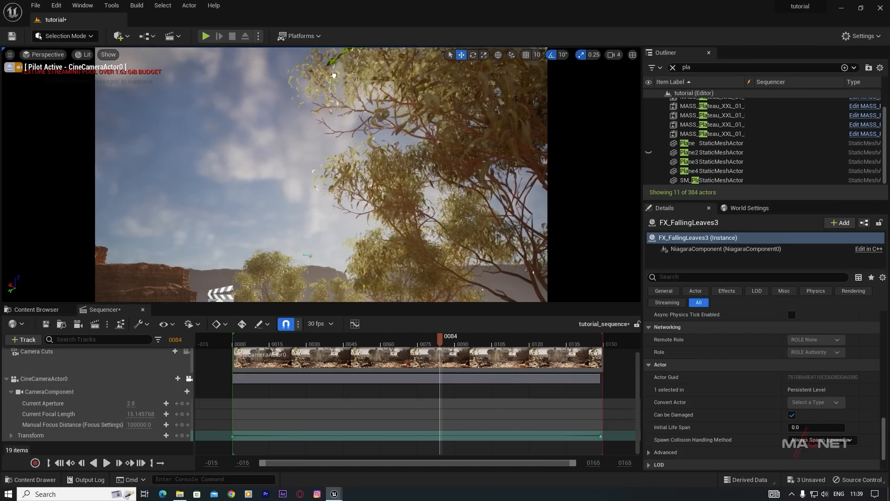
{"action": "left_click", "coordinate": [221, 104]}
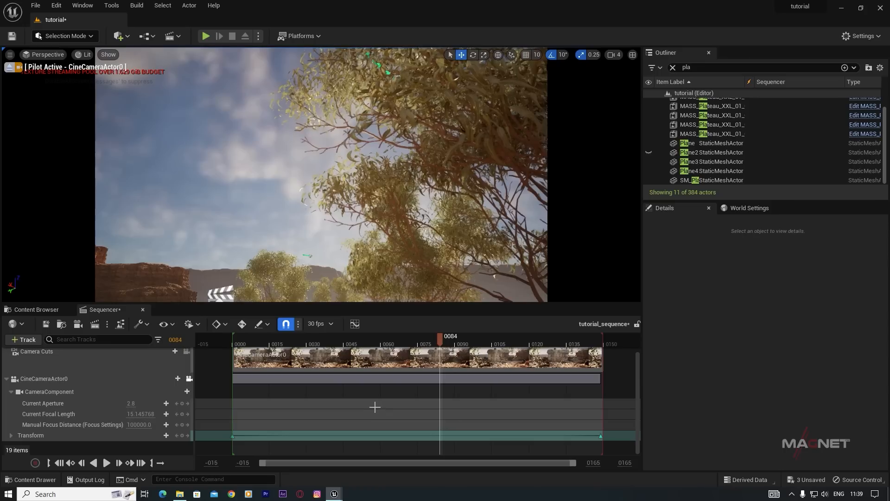
- Play the camera shot from near its start to frame 117 to check the falling leaves
{"action": "left_click_drag", "start_coordinate": [440, 340], "coordinate": [243, 365]}
{"action": "key", "text": "space"}
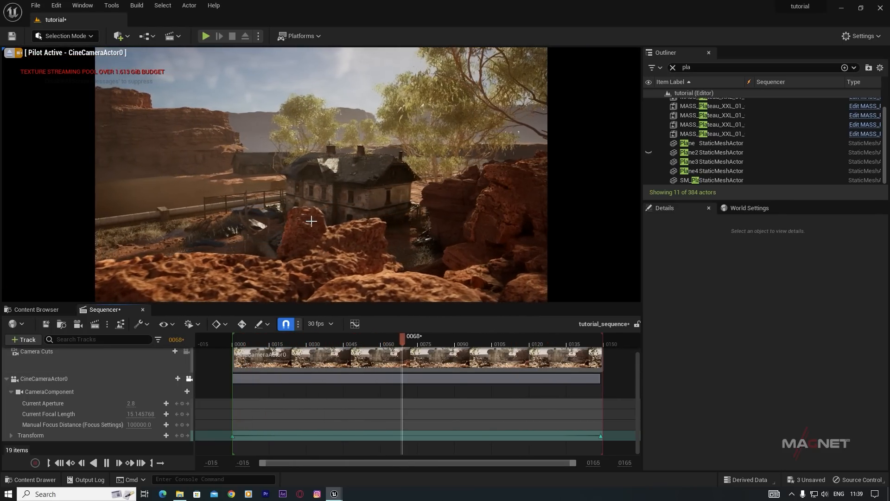
{"action": "key", "text": "space"}
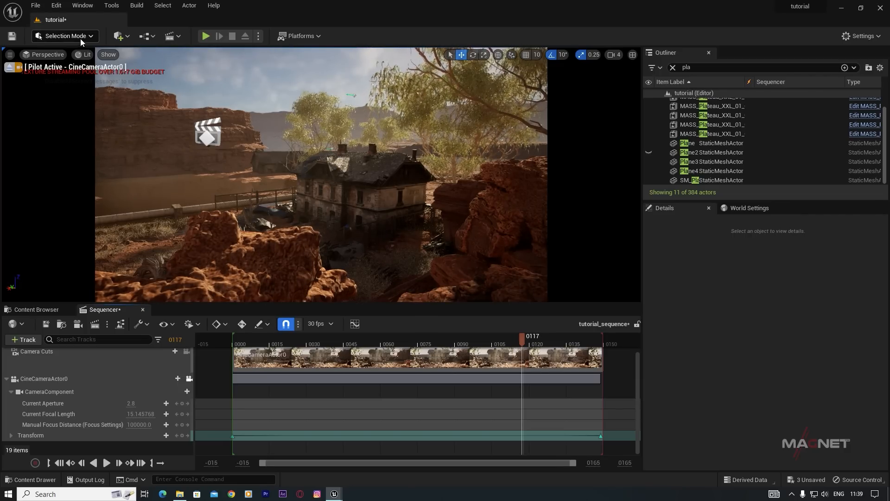
- Search the plugins for "movie" and enable the Movie Render Queue plugin
{"action": "left_click", "coordinate": [60, 8]}
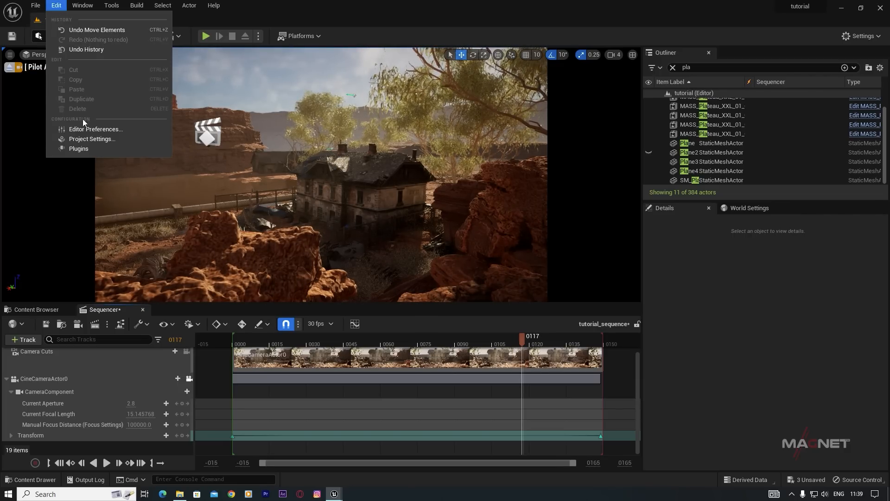
{"action": "left_click", "coordinate": [79, 148]}
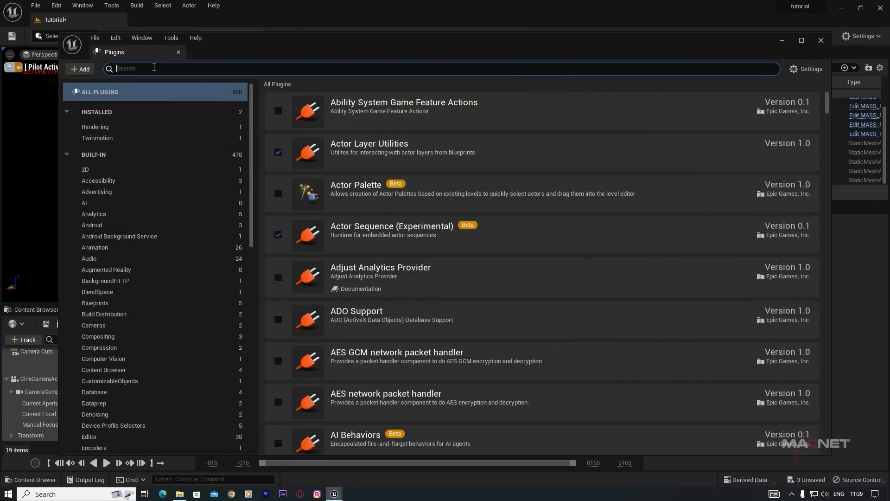
{"action": "type", "text": "movie"}
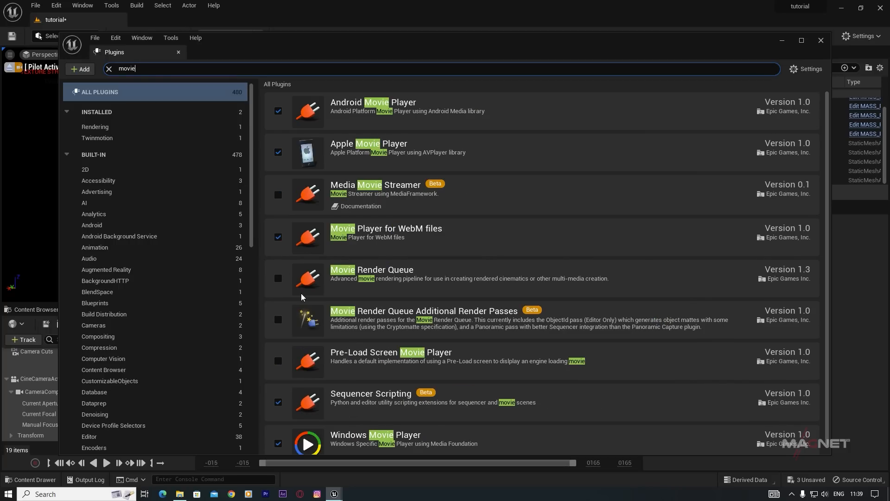
{"action": "left_click", "coordinate": [278, 280]}
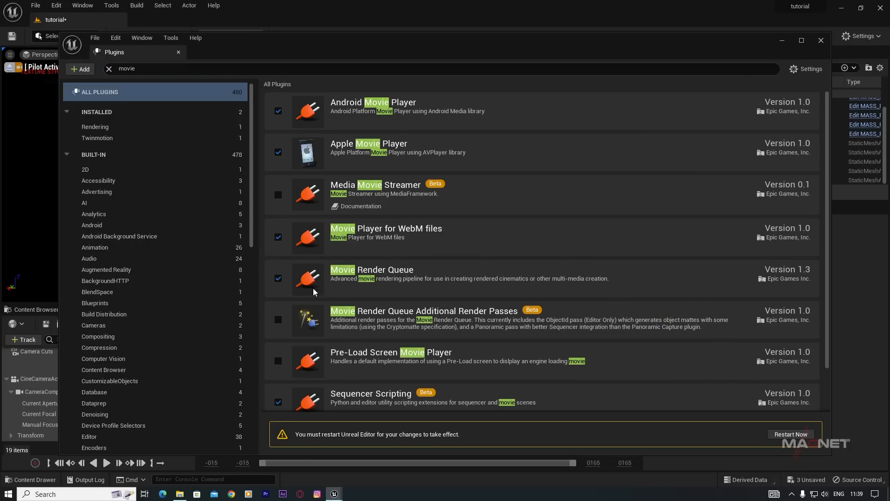
- Enable the Movie Render Queue Additional Render Passes plugin and restart the editor, saving all listed modified assets
{"action": "left_click", "coordinate": [278, 321]}
{"action": "left_click", "coordinate": [523, 274]}
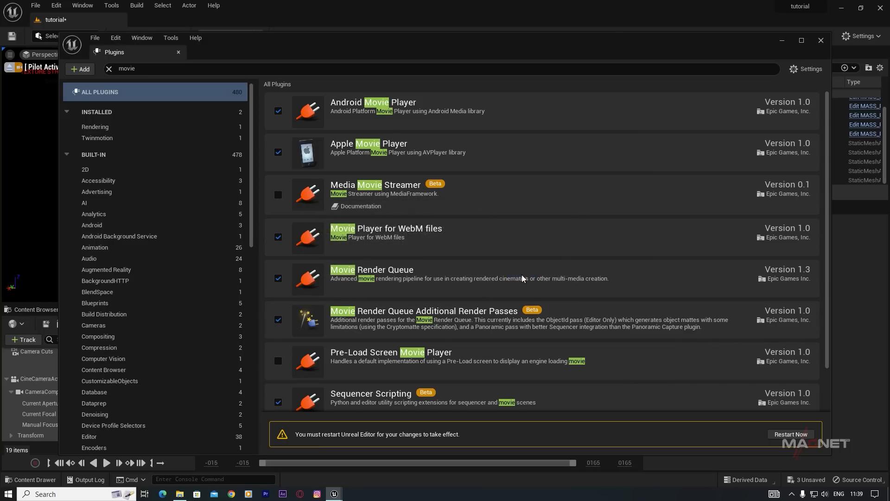
{"action": "left_click", "coordinate": [790, 434]}
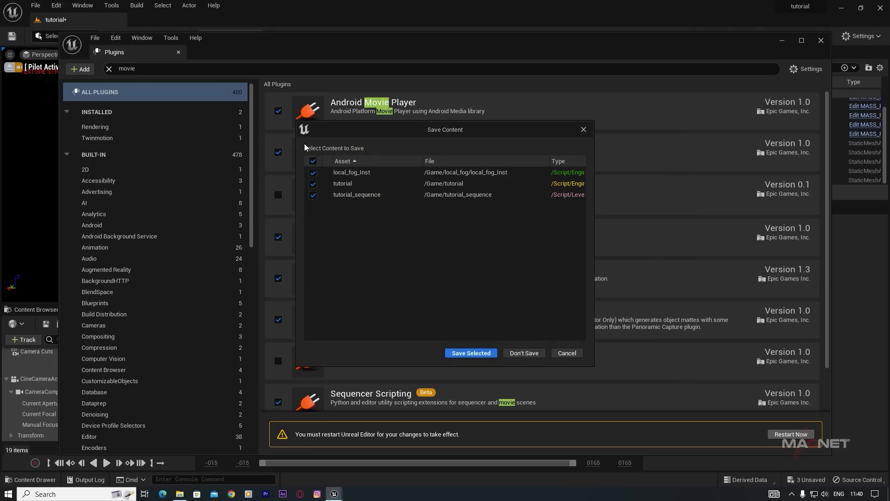
{"action": "left_click", "coordinate": [466, 355]}
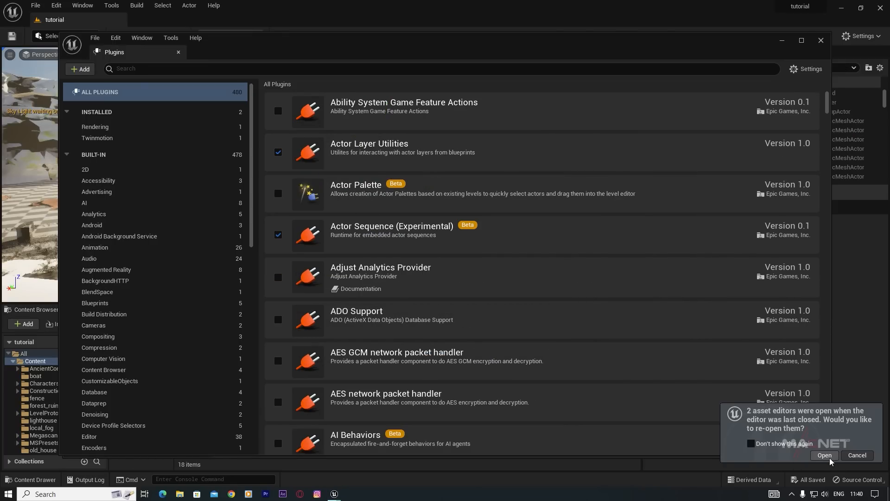
- Reopen the previously open asset editors, and close the Plugins, local_fog_Inst and Bridge windows
{"action": "left_click", "coordinate": [829, 458]}
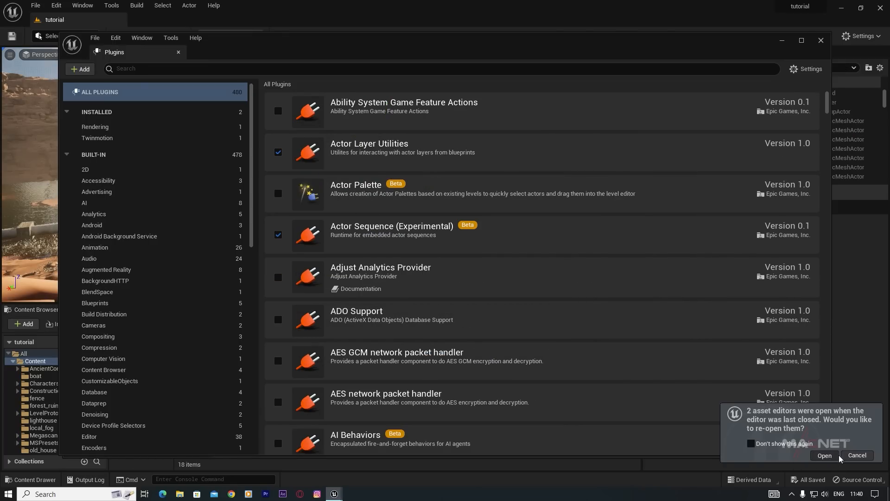
{"action": "left_click", "coordinate": [821, 41]}
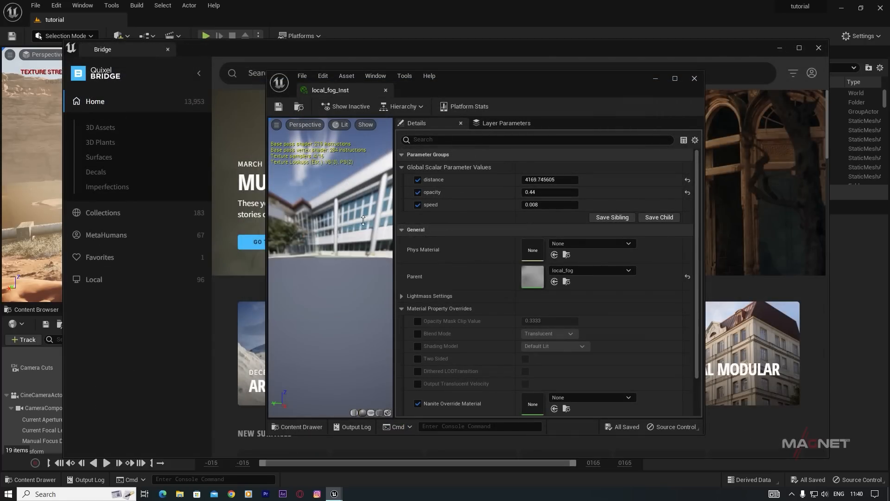
{"action": "left_click", "coordinate": [694, 80]}
{"action": "left_click", "coordinate": [818, 48]}
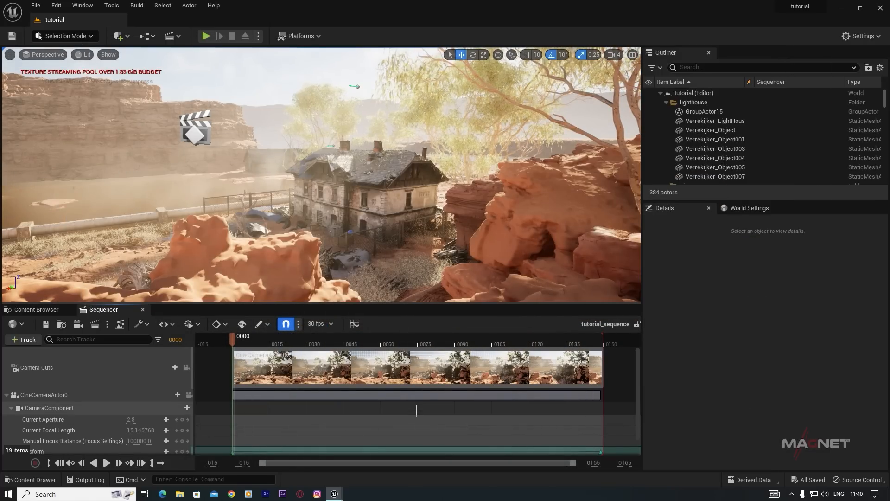
- Open tutorial_sequence from the project's Content folder and move the playhead to frame 19
{"action": "left_click", "coordinate": [40, 313]}
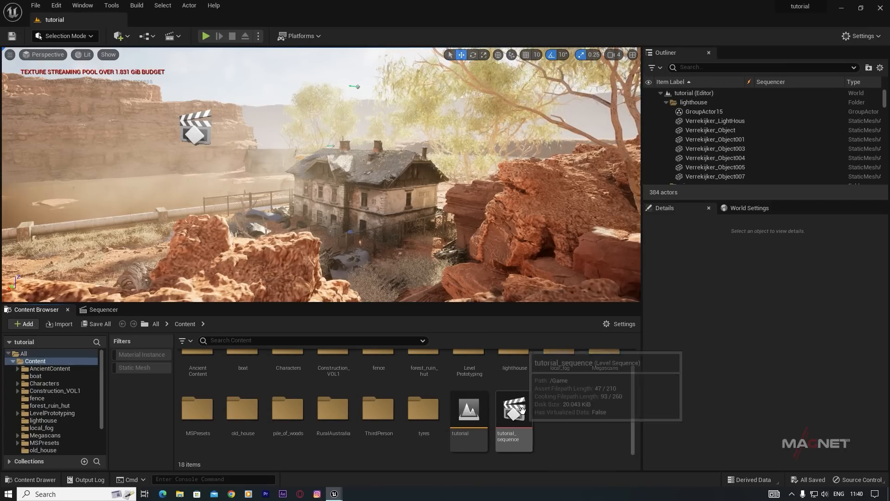
{"action": "left_click", "coordinate": [515, 412]}
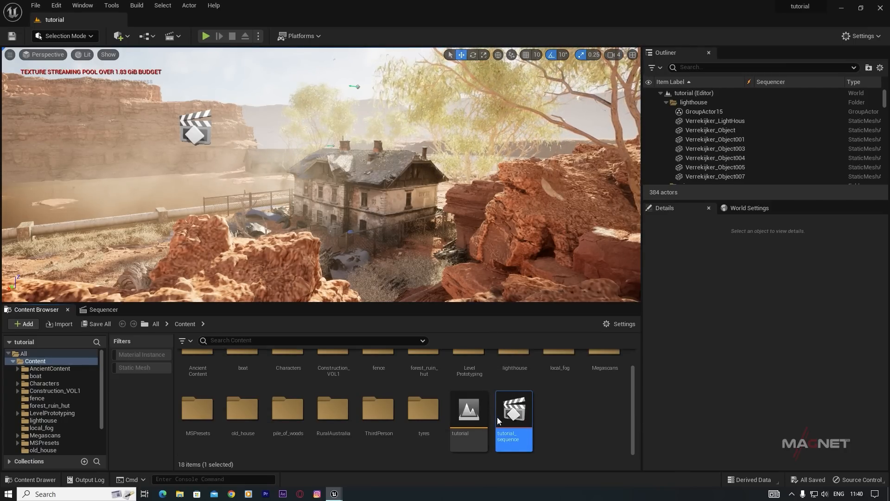
{"action": "double_click", "coordinate": [494, 415]}
{"action": "left_click", "coordinate": [282, 341]}
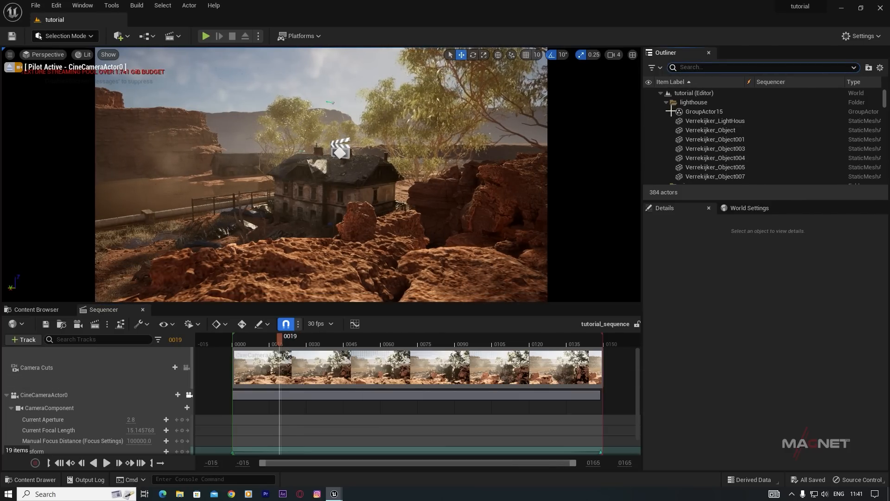
- Find the directional light by searching the level's actors for "di" and set its intensity to 10 lux
{"action": "left_click", "coordinate": [683, 67]}
{"action": "type", "text": "di"}
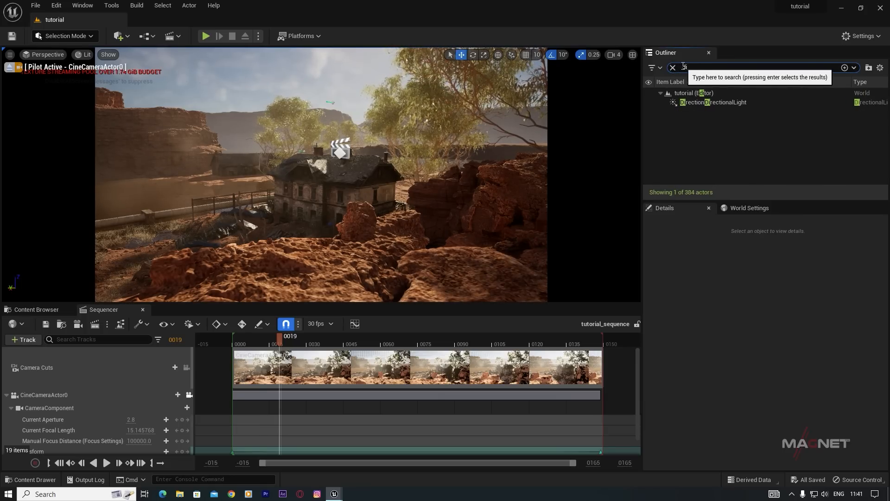
{"action": "left_click", "coordinate": [708, 102]}
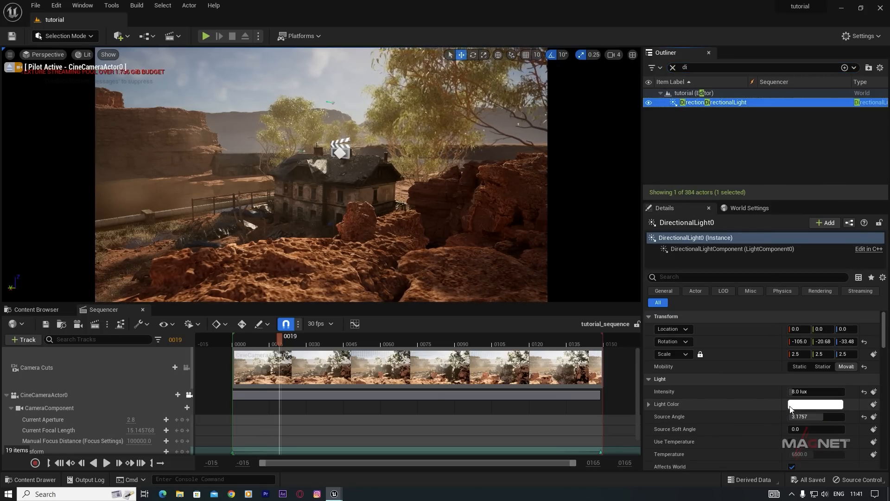
{"action": "left_click", "coordinate": [792, 391]}
{"action": "type", "text": "10"}
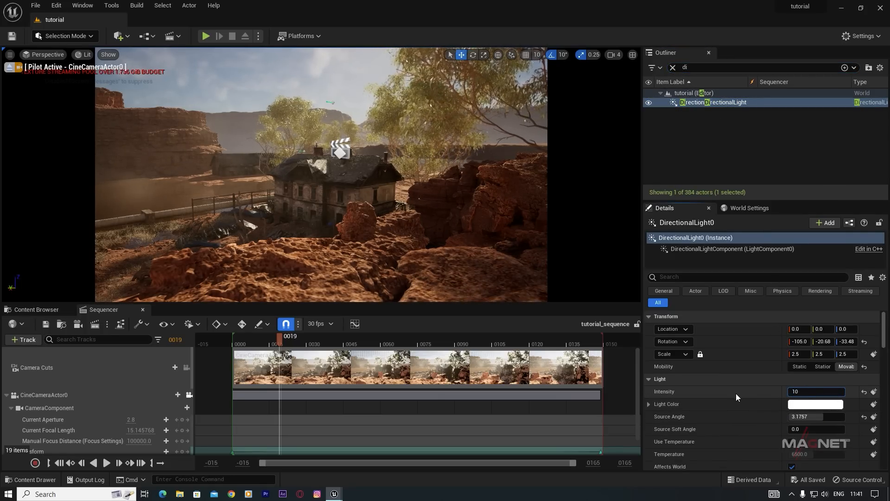
{"action": "key", "text": "Return"}
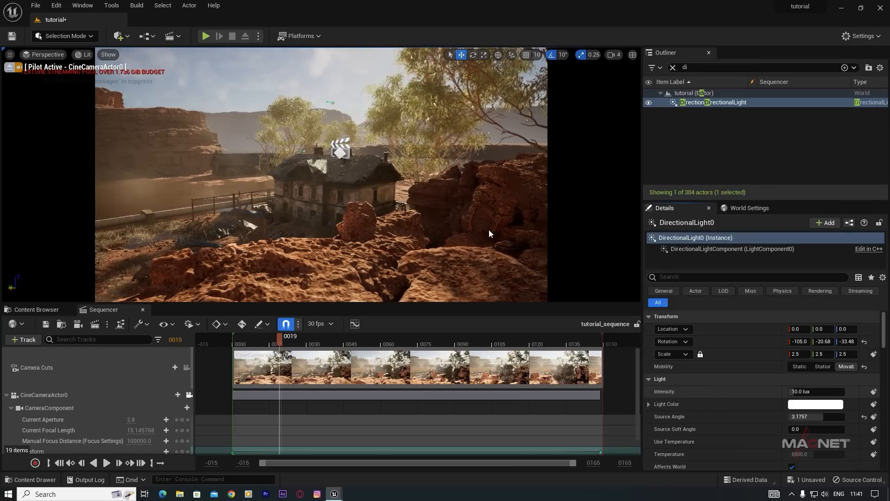
- Set the exposure compensation of CineCameraActor0 to 10 in its post-process lens settings
{"action": "left_click", "coordinate": [35, 397]}
{"action": "left_click_drag", "start_coordinate": [885, 320], "coordinate": [886, 379]}
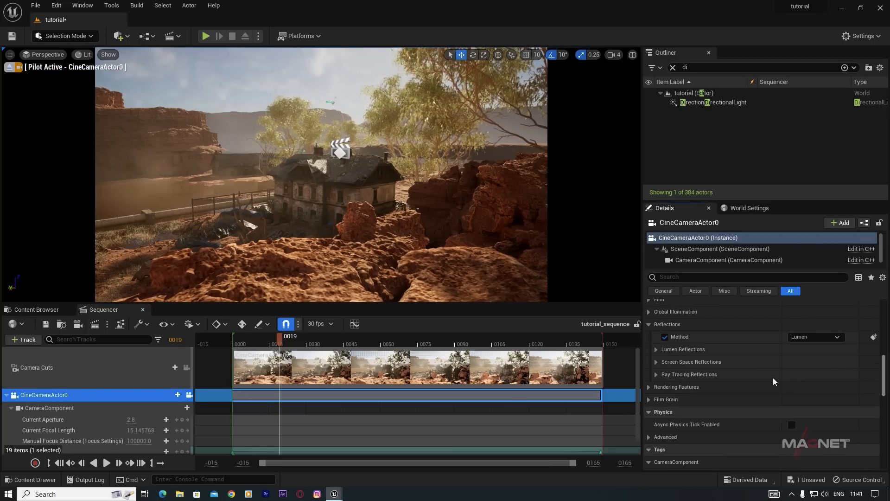
{"action": "scroll", "coordinate": [671, 371], "scroll_direction": "up", "scroll_amount": 5}
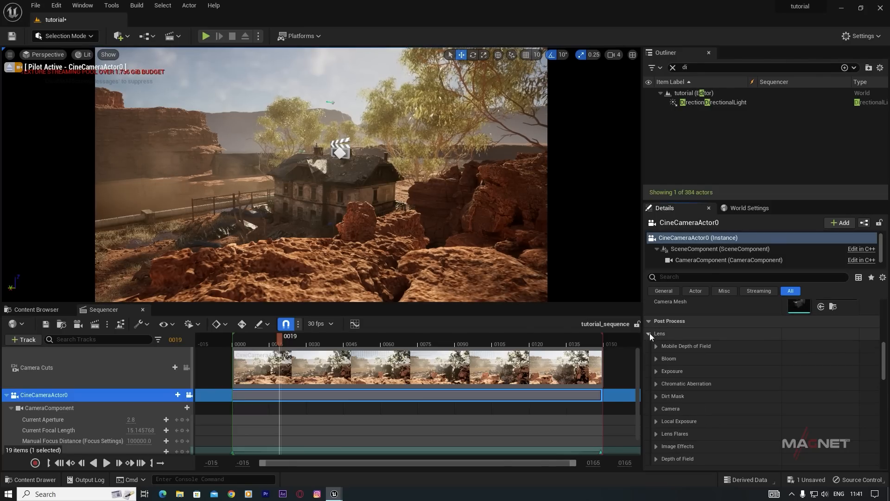
{"action": "left_click", "coordinate": [655, 370]}
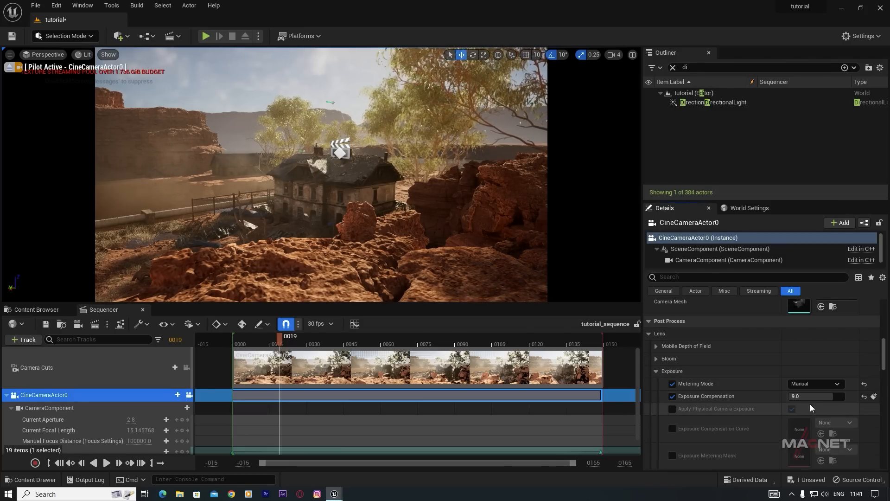
{"action": "left_click", "coordinate": [798, 396]}
{"action": "type", "text": "10"}
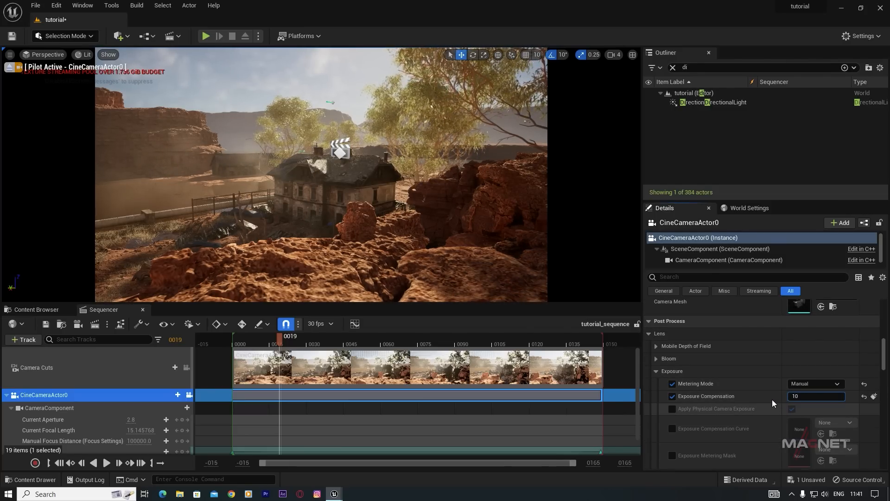
{"action": "key", "text": "Return"}
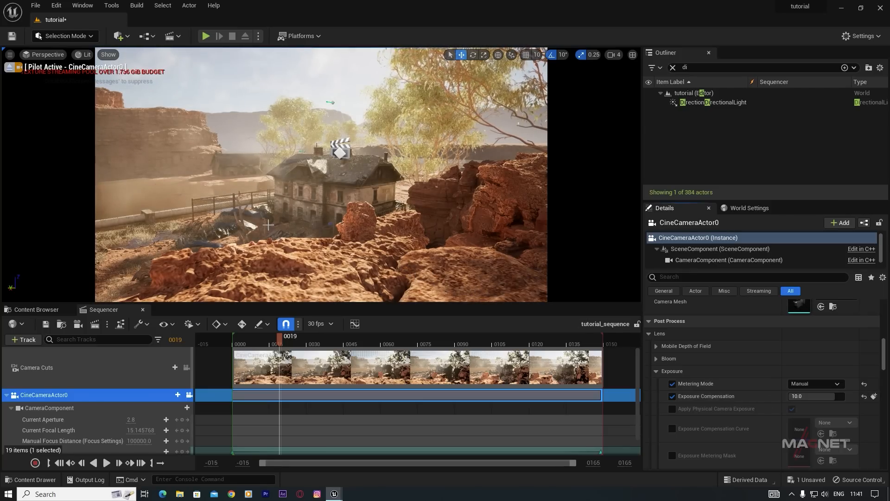
- Tilt the piloted camera view up toward the sky and lower its exposure compensation to 9.5
{"action": "right_click_drag", "start_coordinate": [302, 254], "coordinate": [291, 232]}
{"action": "left_click", "coordinate": [799, 396]}
{"action": "type", "text": "98.5"}
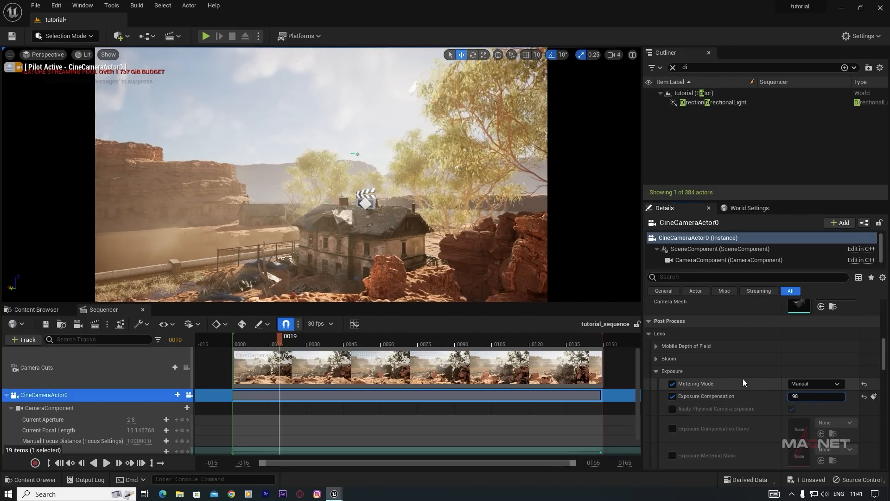
{"action": "key", "text": "BackSpace"}
{"action": "key", "text": "BackSpace"}
{"action": "key", "text": "BackSpace"}
{"action": "type", "text": ".5"}
{"action": "key", "text": "Return"}
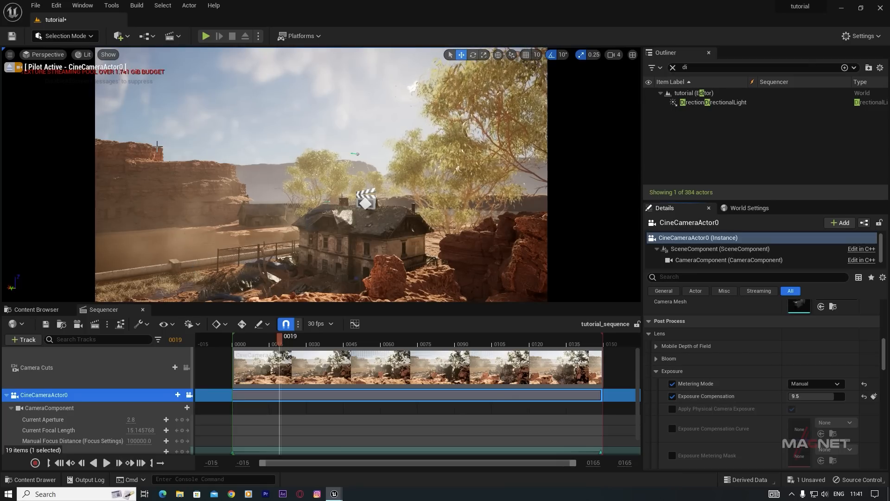
- Rotate the sun's direction interactively so that sunlight falls on the house front, the trees and the red rocks
{"action": "left_click", "coordinate": [241, 117]}
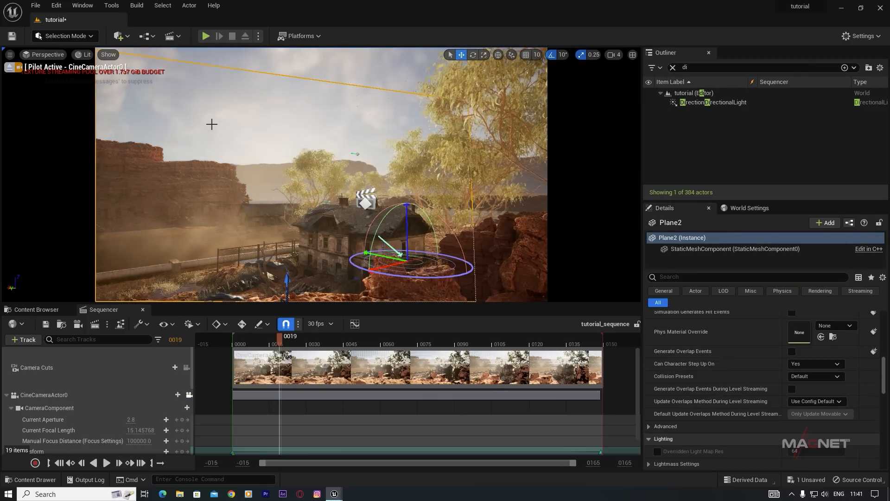
{"action": "key", "text": "ctrl+l"}
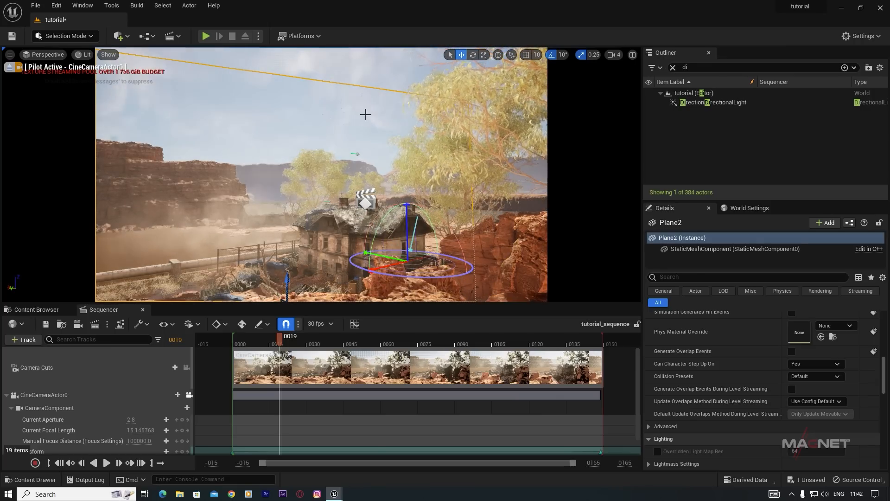
{"action": "key", "text": "ctrl+l"}
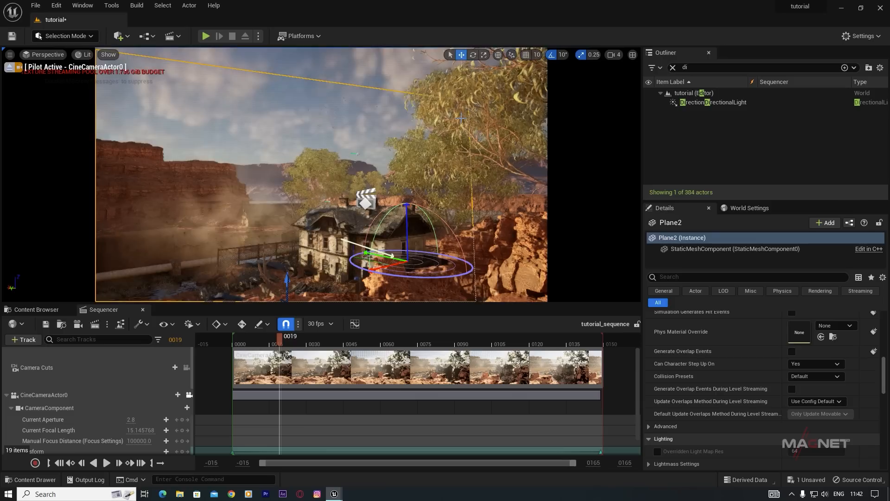
{"action": "key", "text": "ctrl+l"}
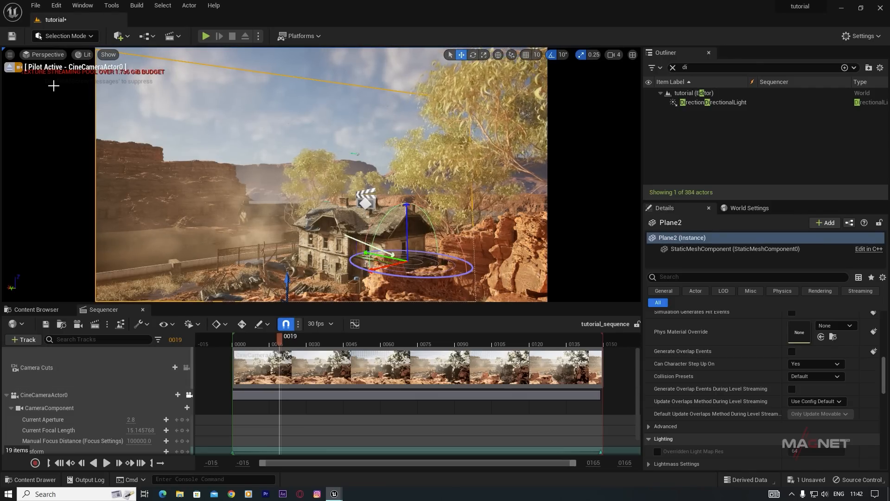
- Open the Movie Render Queue and add tutorial_sequence as a new render job
{"action": "left_click", "coordinate": [77, 5]}
{"action": "mouse_move", "coordinate": [104, 33]}
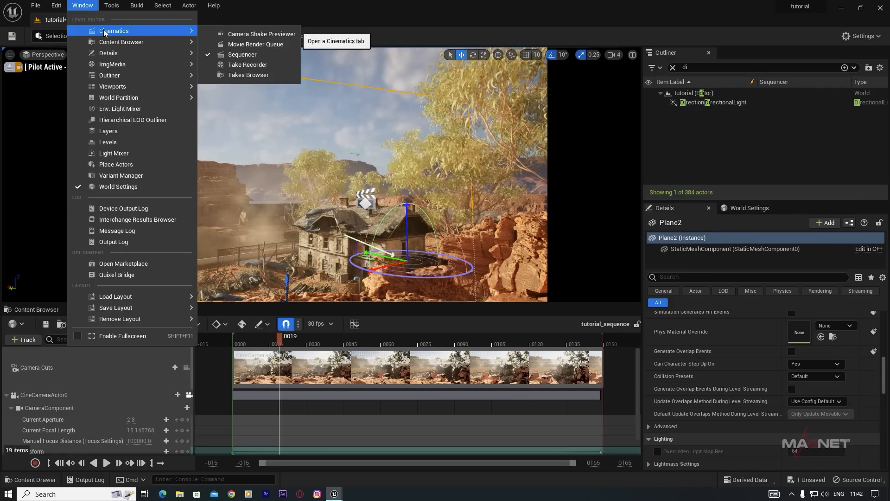
{"action": "left_click", "coordinate": [263, 44]}
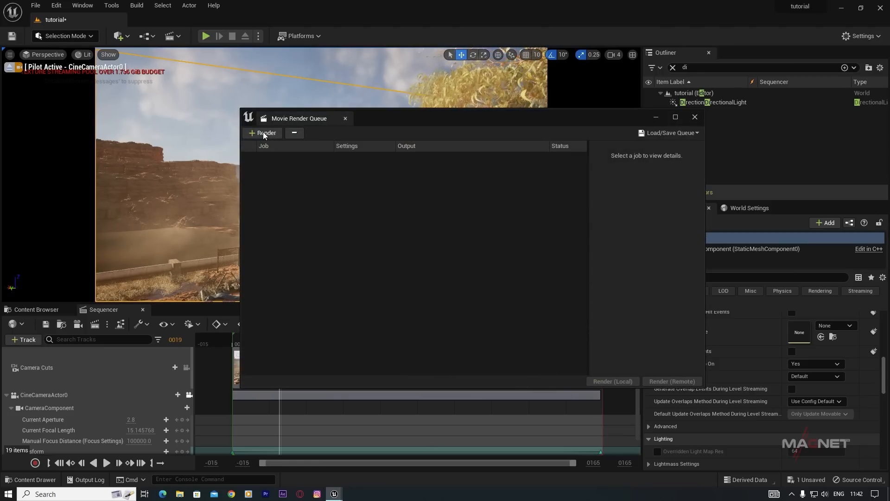
{"action": "left_click", "coordinate": [263, 133]}
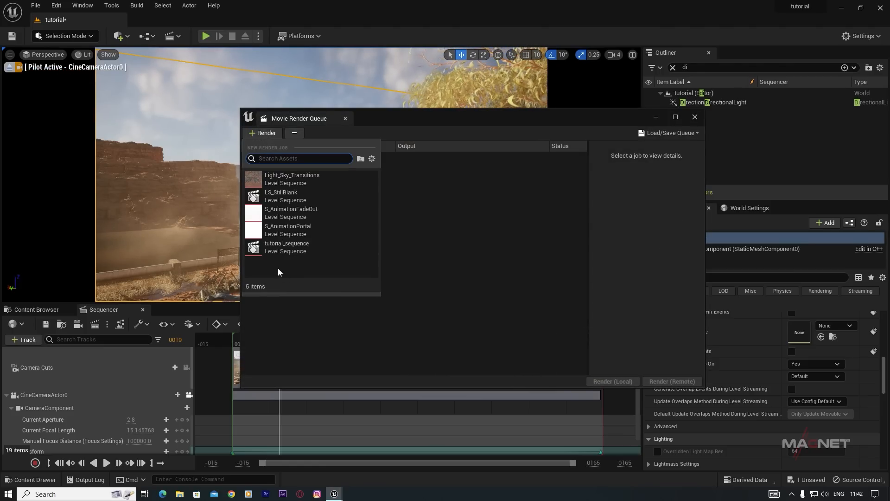
{"action": "left_click", "coordinate": [287, 249]}
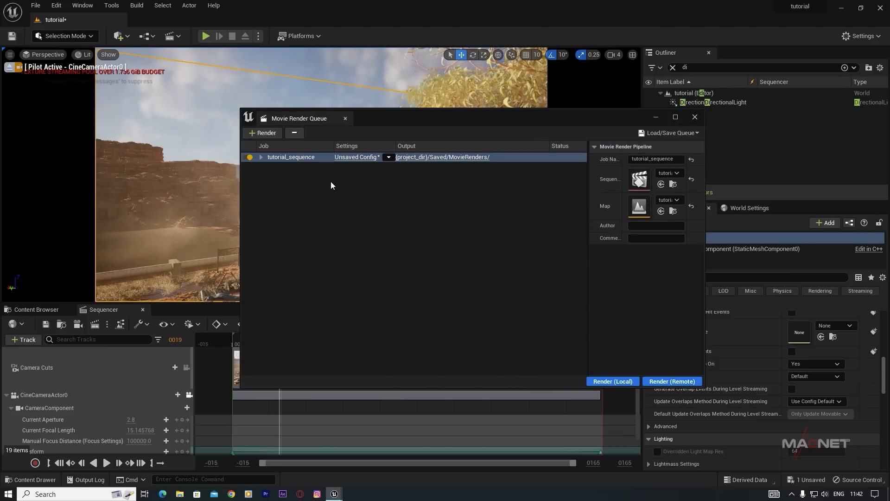
- Open the configuration of the tutorial_sequence job and remove its default .jpg Sequence [8bit] export
{"action": "left_click", "coordinate": [353, 158]}
{"action": "left_click", "coordinate": [330, 147]}
{"action": "key", "text": "Delete"}
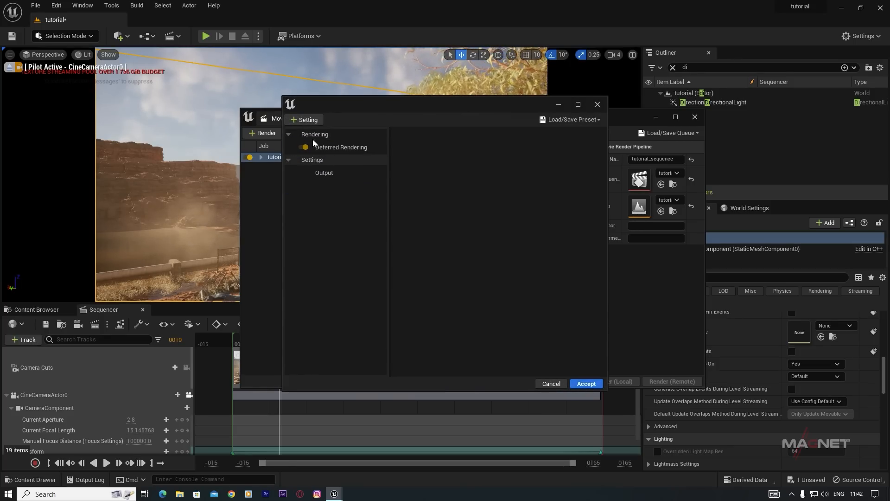
- Add an Anti-aliasing setting with temporal sample count 32, anti-aliasing overridden with None, camera-cut warm-up and rendered warm-up frames enabled
{"action": "left_click", "coordinate": [304, 119]}
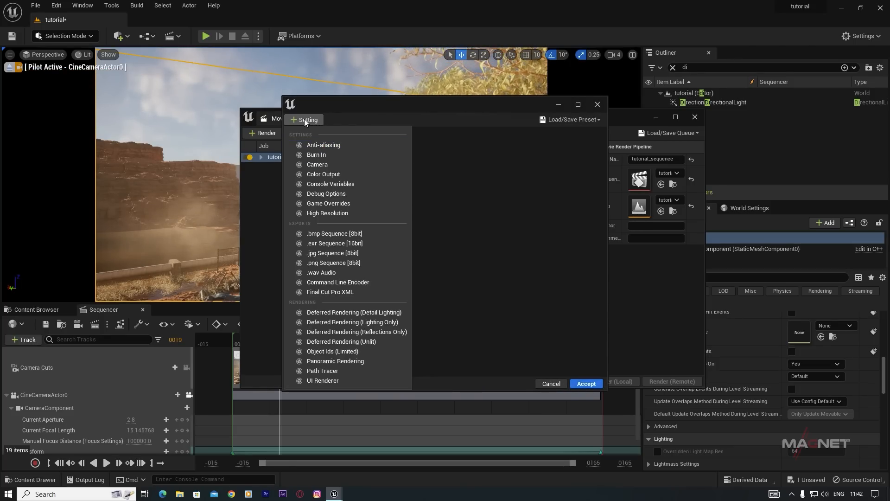
{"action": "left_click", "coordinate": [309, 145]}
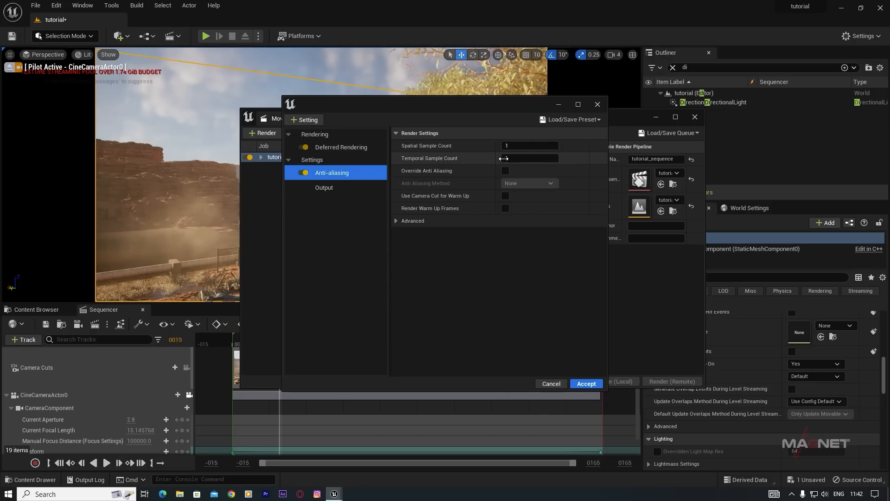
{"action": "left_click", "coordinate": [538, 158]}
{"action": "type", "text": "32"}
{"action": "left_click", "coordinate": [505, 171]}
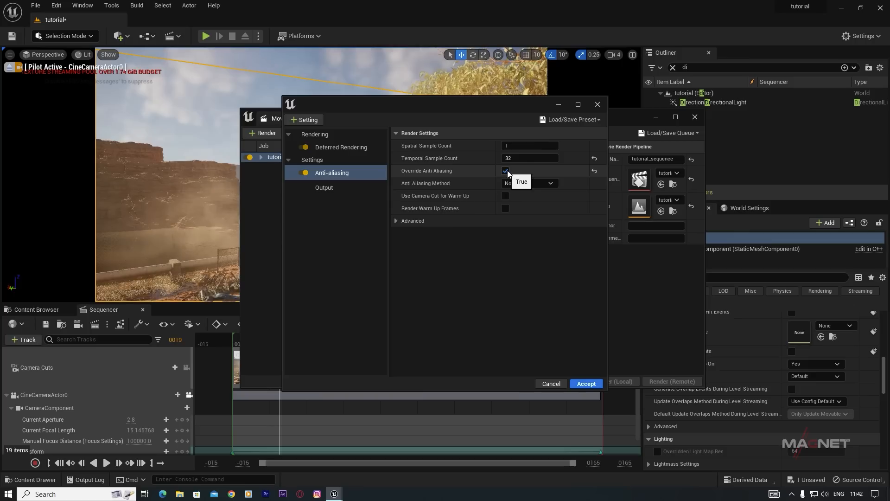
{"action": "left_click", "coordinate": [505, 195]}
{"action": "left_click", "coordinate": [506, 208]}
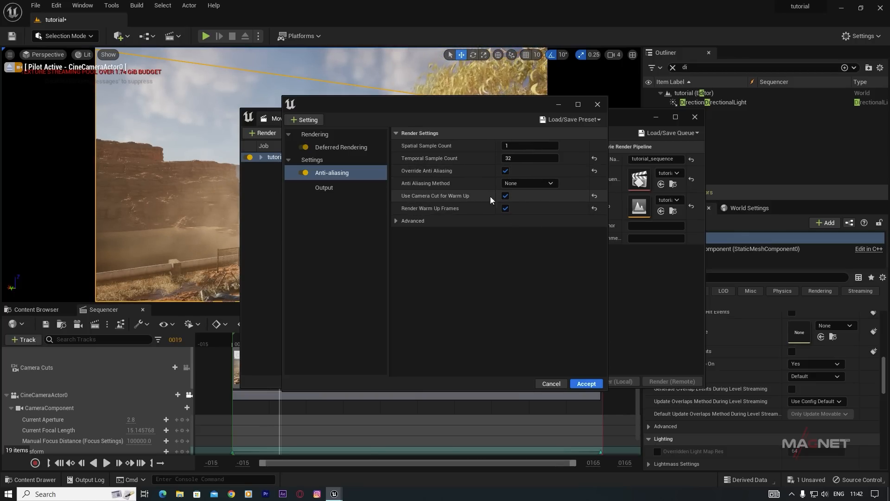
- Add a Camera setting to the render job with its shutter timing set to Frame Close
{"action": "left_click", "coordinate": [299, 120]}
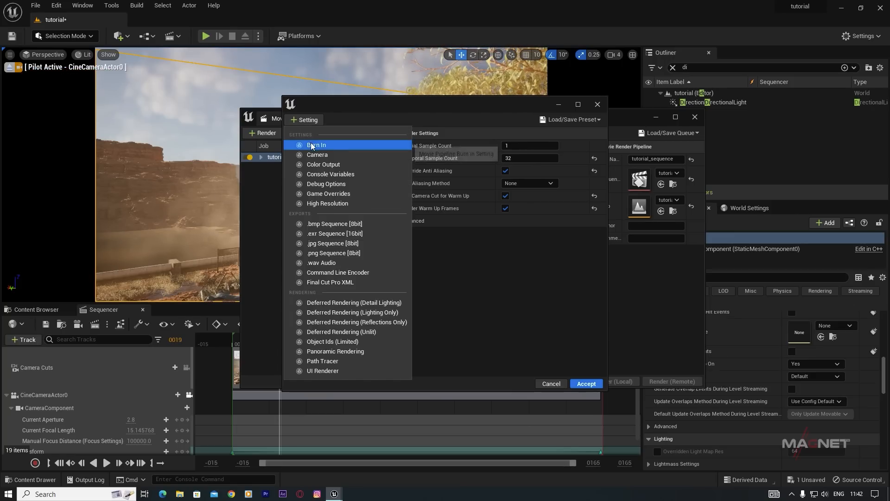
{"action": "left_click", "coordinate": [319, 155]}
{"action": "left_click", "coordinate": [513, 146]}
{"action": "left_click", "coordinate": [530, 172]}
- Add a High Resolution setting with Override Sub Surface Scattering enabled and an .exr Sequence [16bit] export to the render job
{"action": "left_click", "coordinate": [311, 120]}
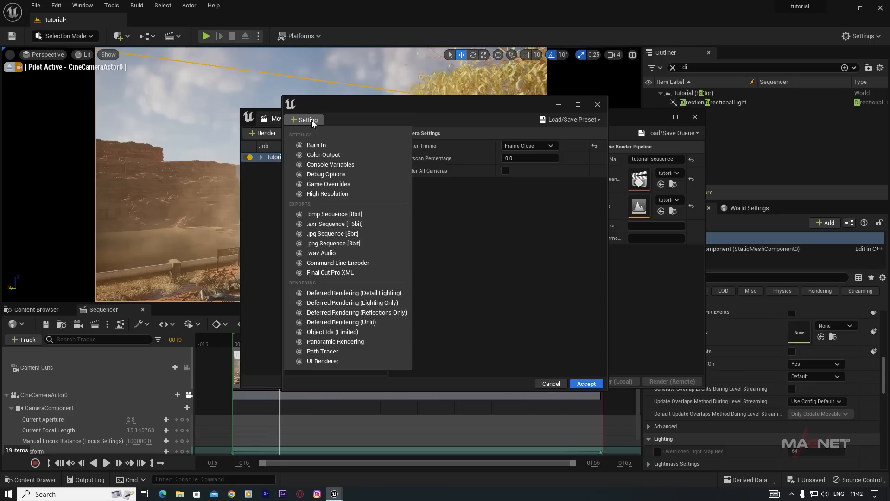
{"action": "left_click", "coordinate": [324, 193]}
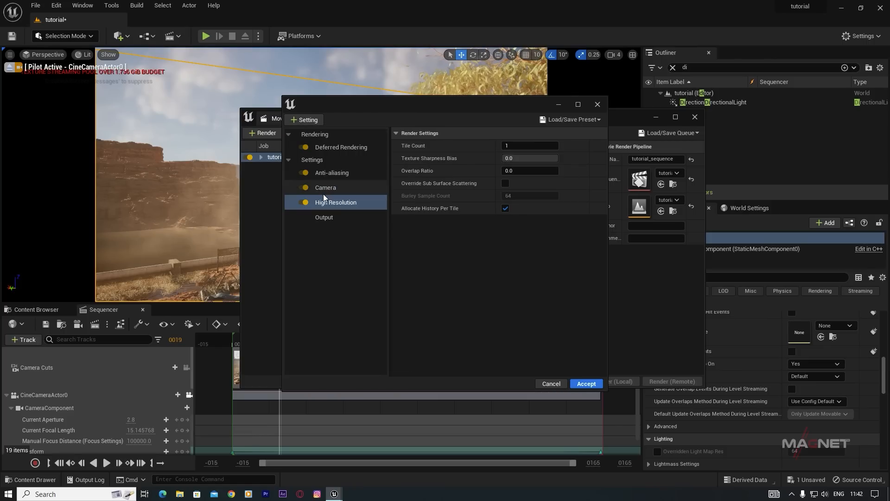
{"action": "left_click", "coordinate": [505, 183]}
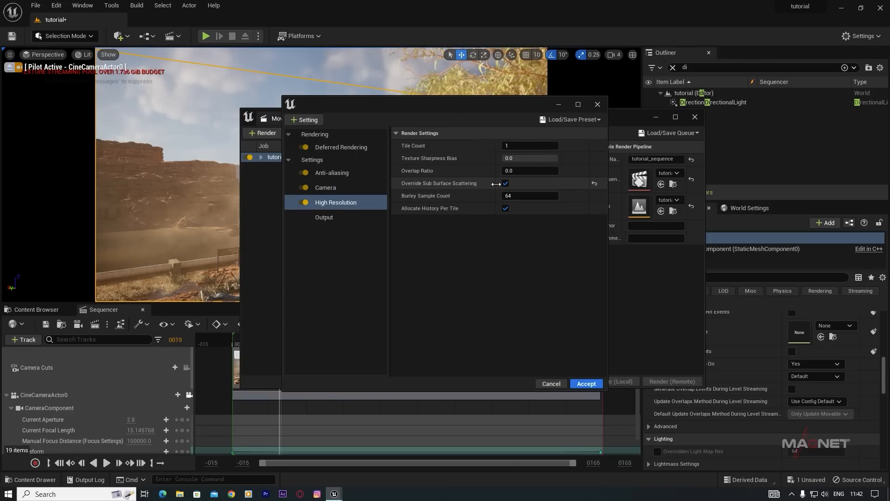
{"action": "left_click", "coordinate": [305, 119]}
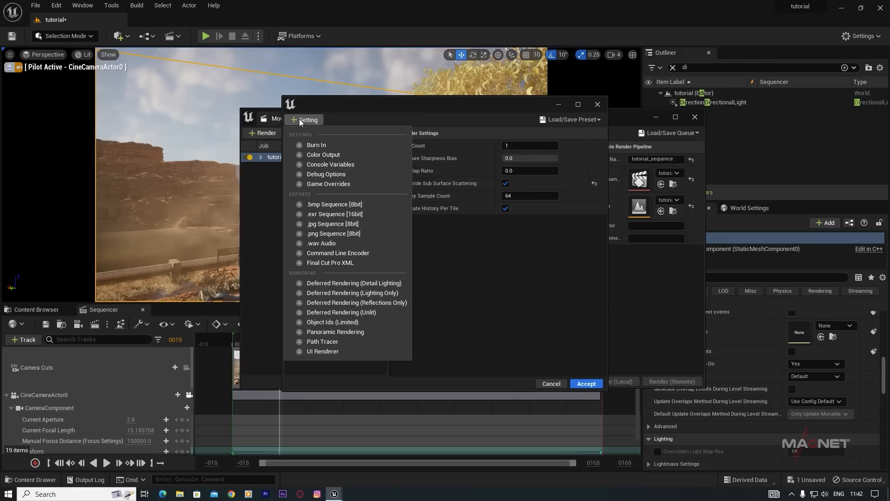
{"action": "left_click", "coordinate": [350, 214]}
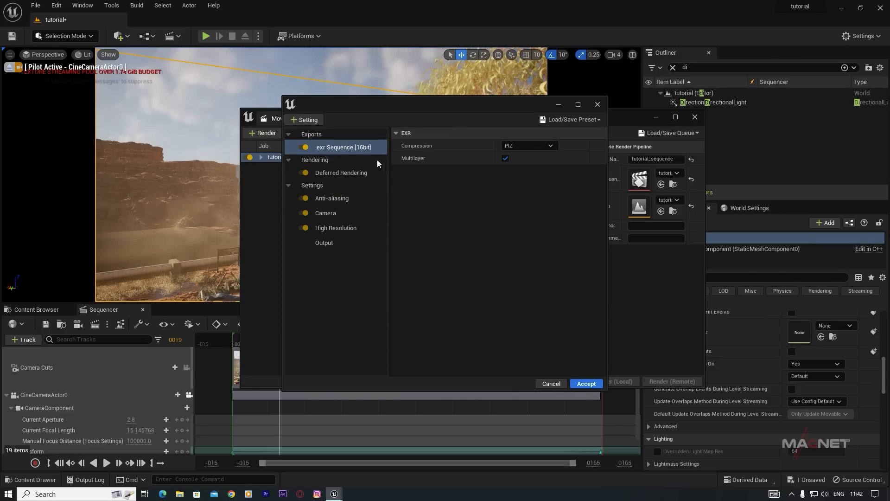
- Set the render's output directory to F:/ue output/light house renders/tutorial and accept the job configuration
{"action": "left_click", "coordinate": [327, 242]}
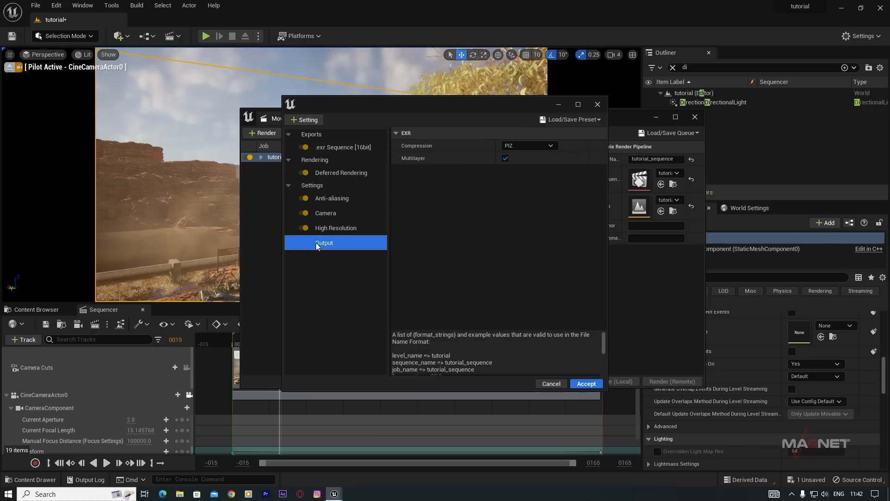
{"action": "left_click", "coordinate": [581, 146]}
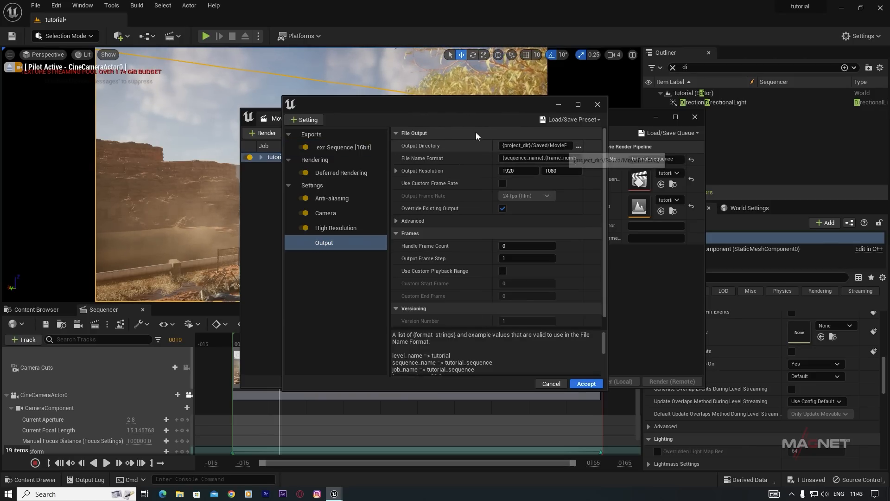
{"action": "left_click", "coordinate": [579, 145]}
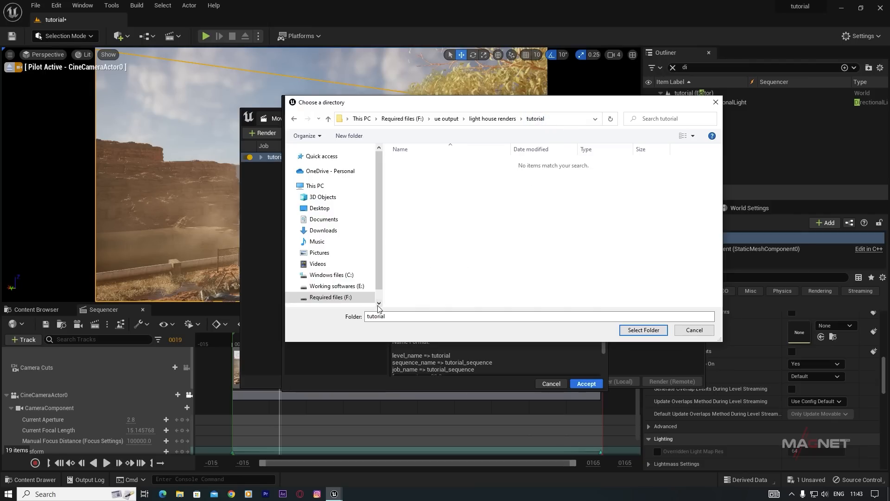
{"action": "left_click", "coordinate": [646, 330]}
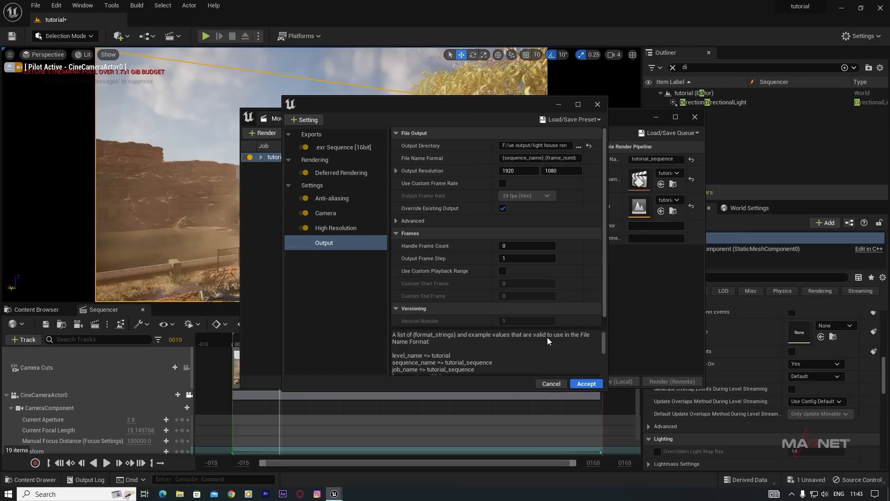
{"action": "left_click", "coordinate": [593, 384]}
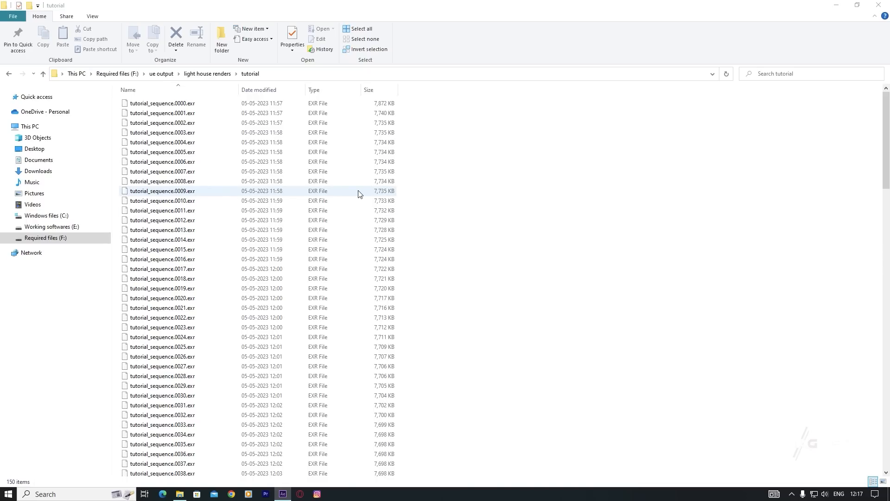
- Switch to After Effects and import the rendered frames from tutorial_sequence.0000.exr onward as an OpenEXR sequence
{"action": "scroll", "coordinate": [213, 216], "scroll_direction": "up", "scroll_amount": 20}
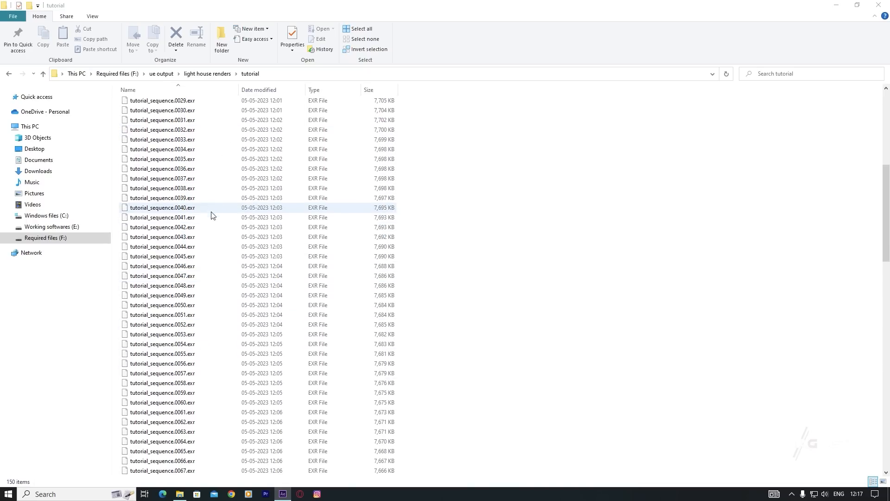
{"action": "scroll", "coordinate": [251, 280], "scroll_direction": "down", "scroll_amount": 20}
{"action": "scroll", "coordinate": [282, 385], "scroll_direction": "down", "scroll_amount": 1}
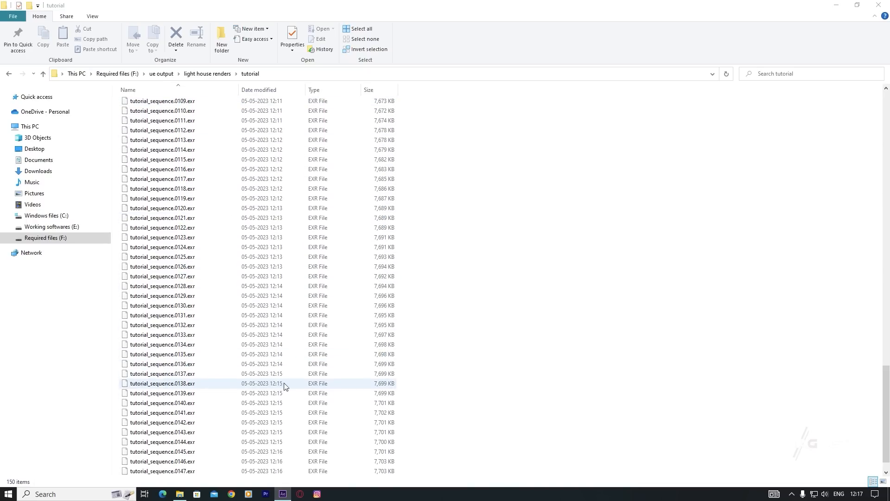
{"action": "left_click", "coordinate": [284, 494]}
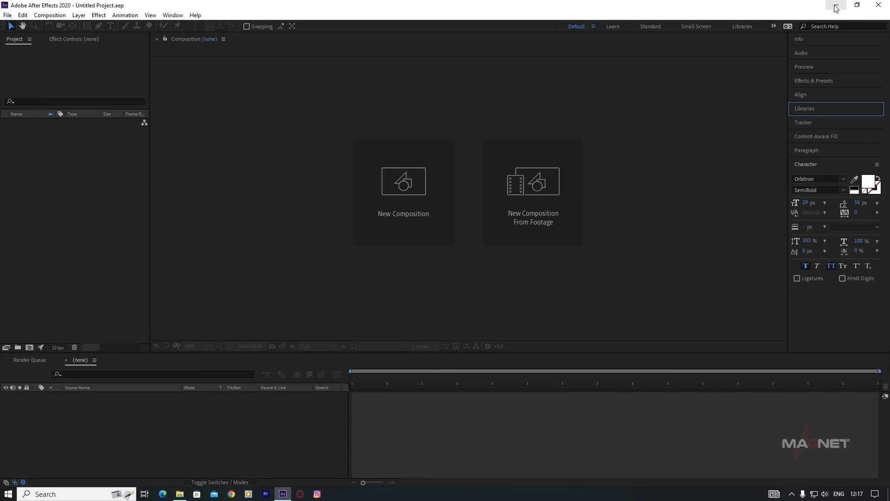
{"action": "double_click", "coordinate": [56, 167]}
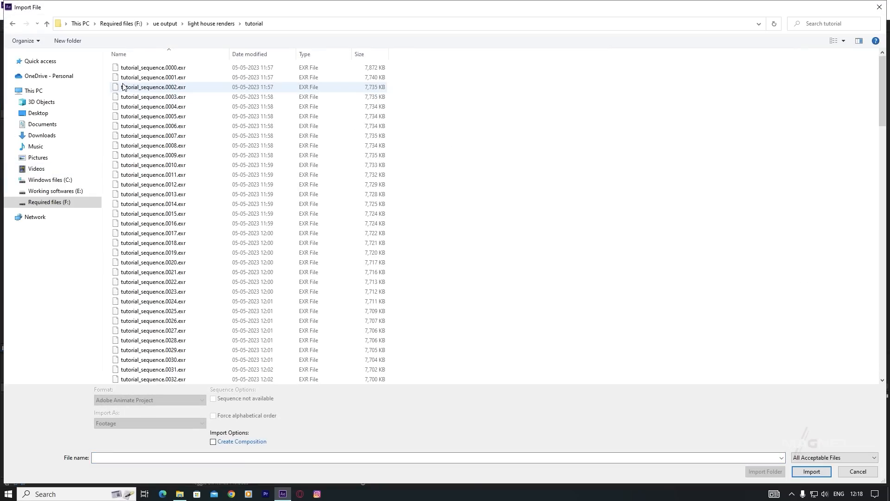
{"action": "left_click", "coordinate": [148, 69]}
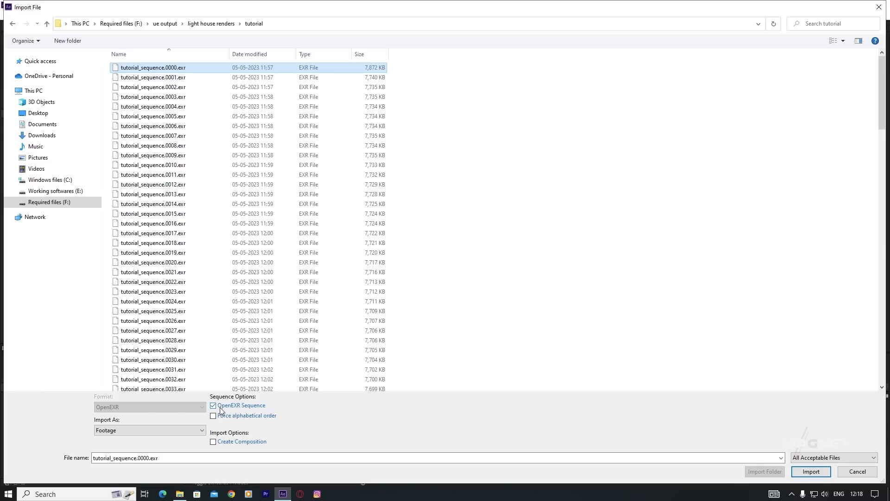
{"action": "left_click", "coordinate": [811, 471]}
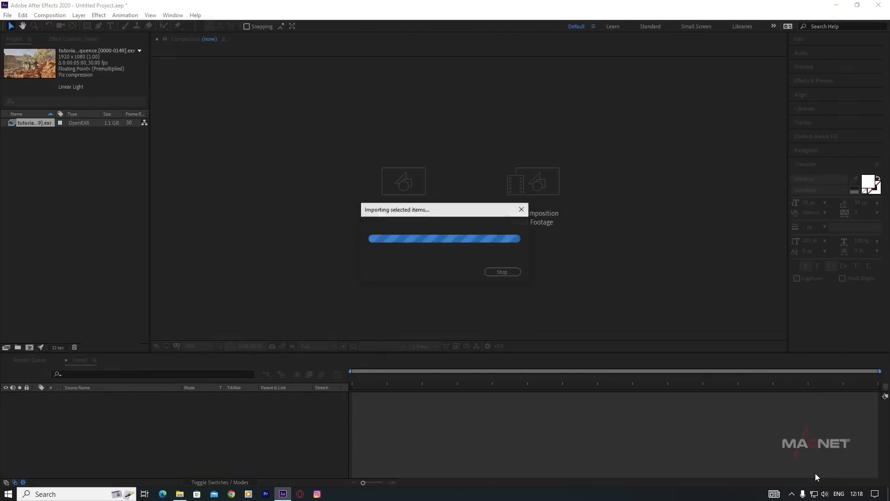
- Interpret the imported EXR footage at an assumed frame rate of 23.976 frames per second
{"action": "right_click", "coordinate": [32, 124]}
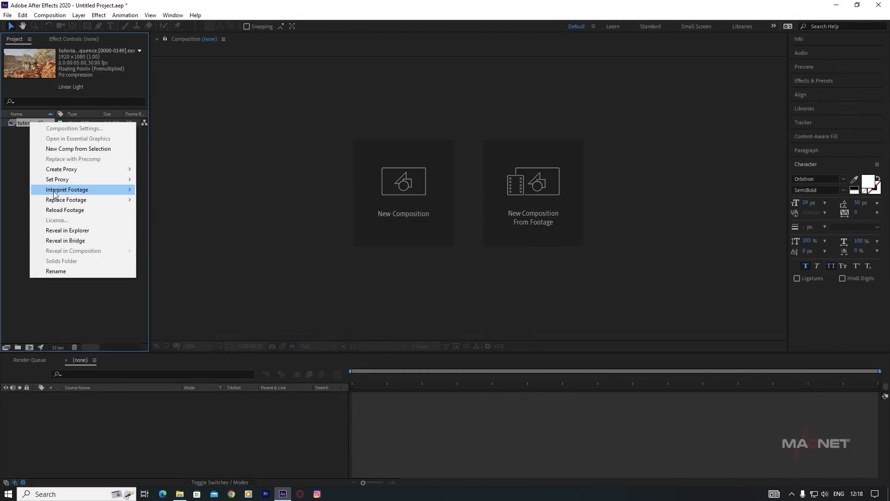
{"action": "mouse_move", "coordinate": [83, 190]}
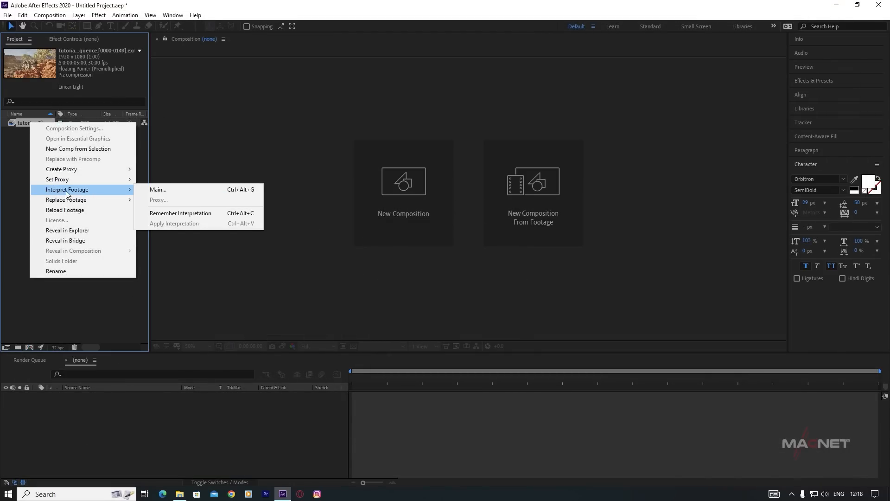
{"action": "left_click", "coordinate": [182, 191]}
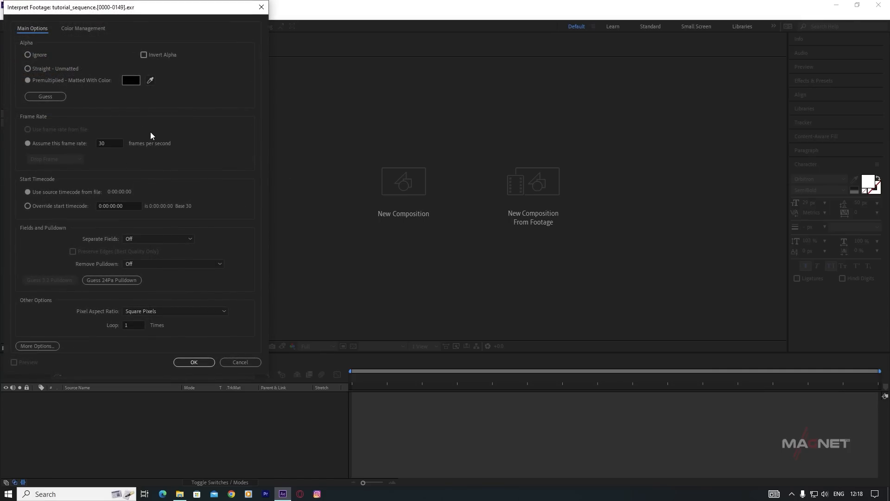
{"action": "double_click", "coordinate": [110, 143]}
{"action": "type", "text": "23.976"}
{"action": "left_click", "coordinate": [194, 362]}
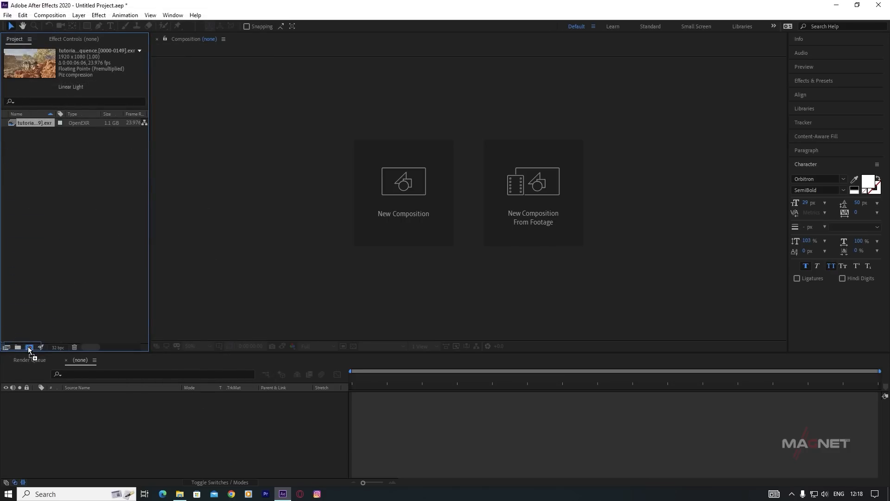
- Create a composition from the EXR footage and preview its playback from the start
{"action": "left_click_drag", "start_coordinate": [29, 349], "coordinate": [29, 347]}
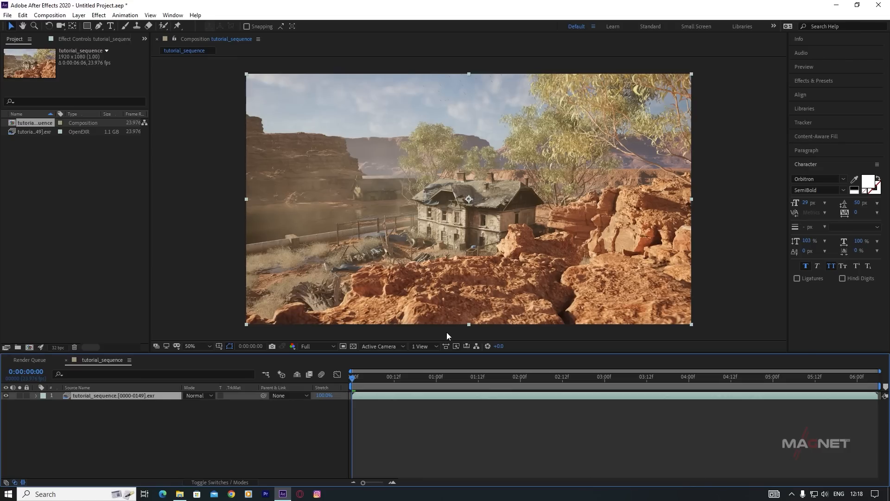
{"action": "left_click_drag", "start_coordinate": [457, 375], "coordinate": [344, 393]}
{"action": "key", "text": "space"}
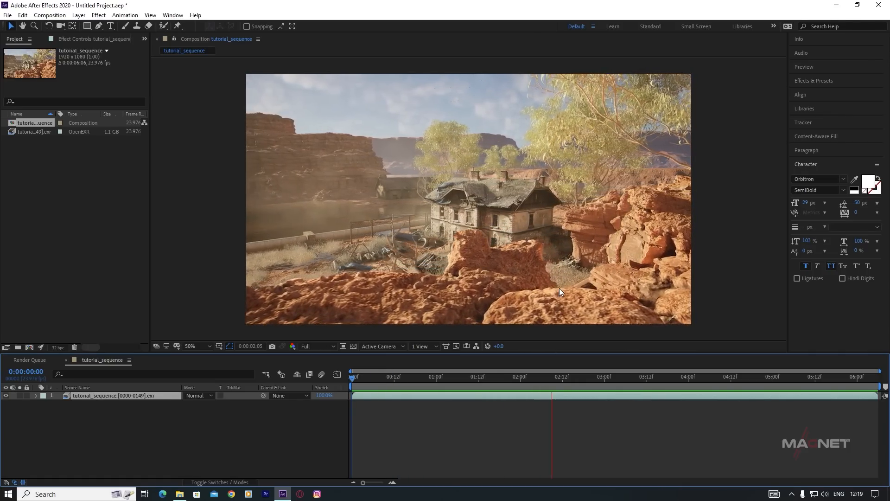
{"action": "key", "text": "space"}
- Move the playhead to 0:00:03:20 and add an adjustment layer above the EXR footage
{"action": "left_click_drag", "start_coordinate": [649, 379], "coordinate": [671, 385]}
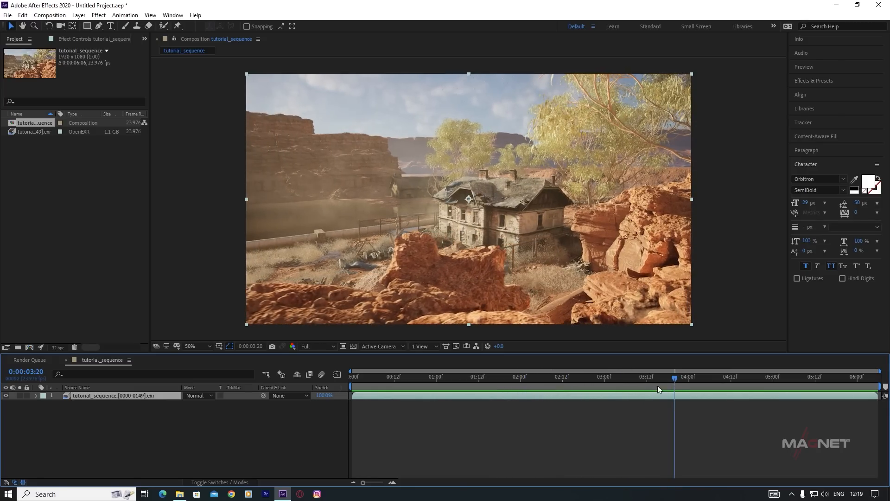
{"action": "left_click", "coordinate": [79, 15]}
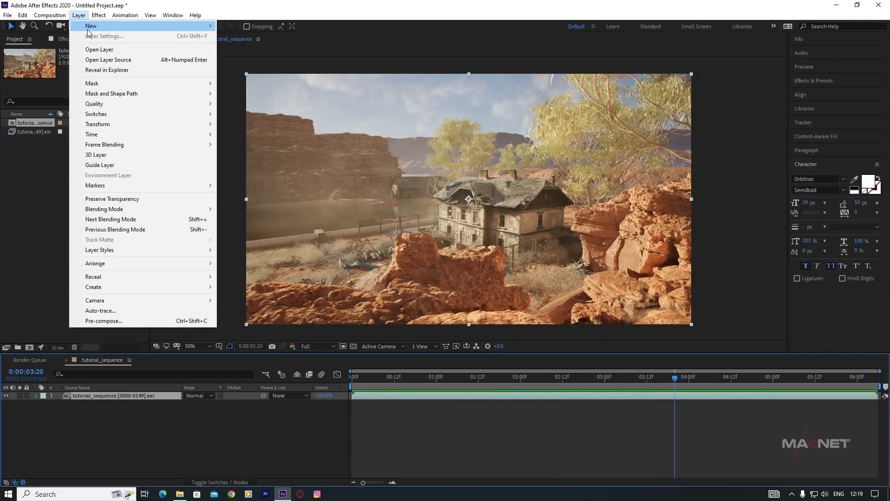
{"action": "mouse_move", "coordinate": [88, 28]}
{"action": "left_click", "coordinate": [252, 87]}
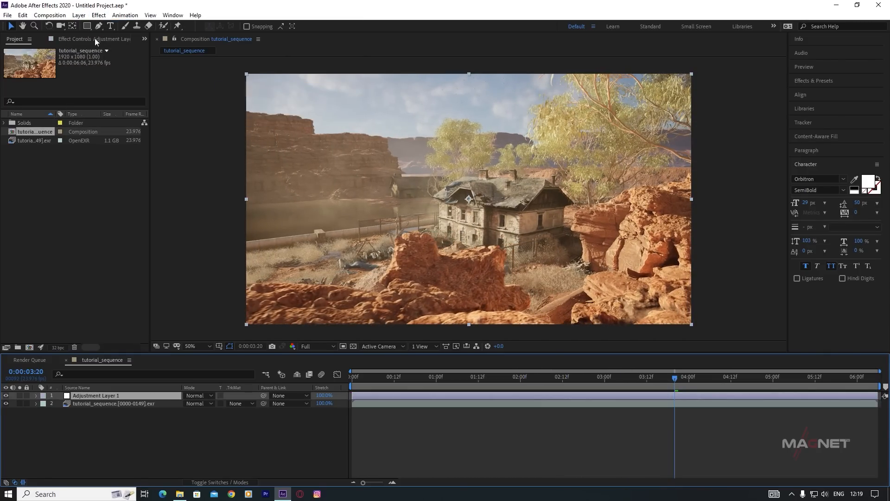
- Apply the Tint and Curves color correction effects to the adjustment layer
{"action": "left_click", "coordinate": [99, 16]}
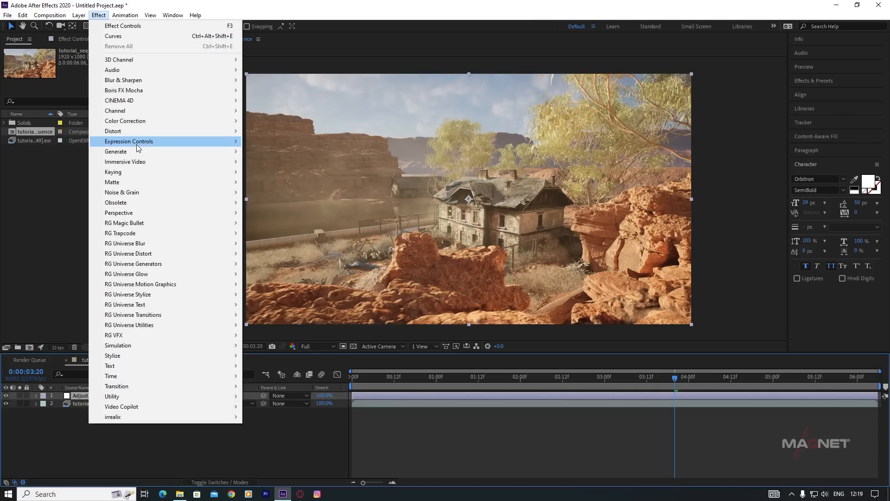
{"action": "mouse_move", "coordinate": [138, 121]}
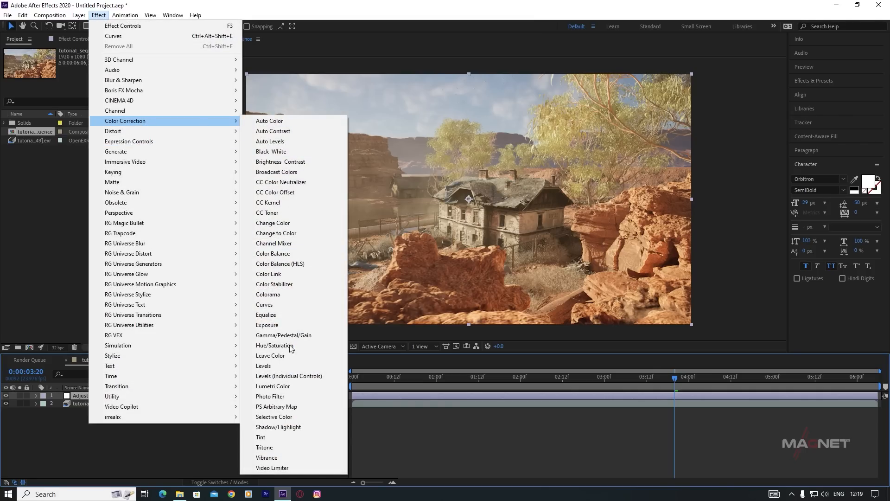
{"action": "left_click", "coordinate": [265, 437]}
{"action": "left_click", "coordinate": [99, 15]}
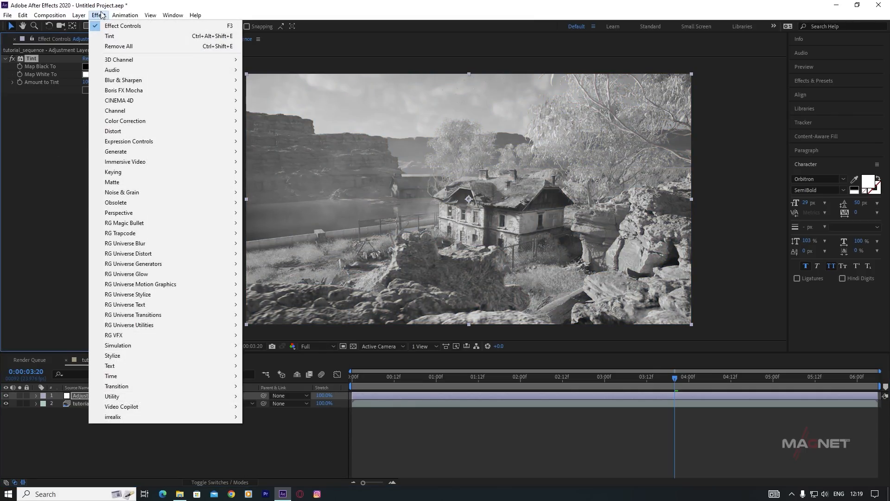
{"action": "mouse_move", "coordinate": [151, 120]}
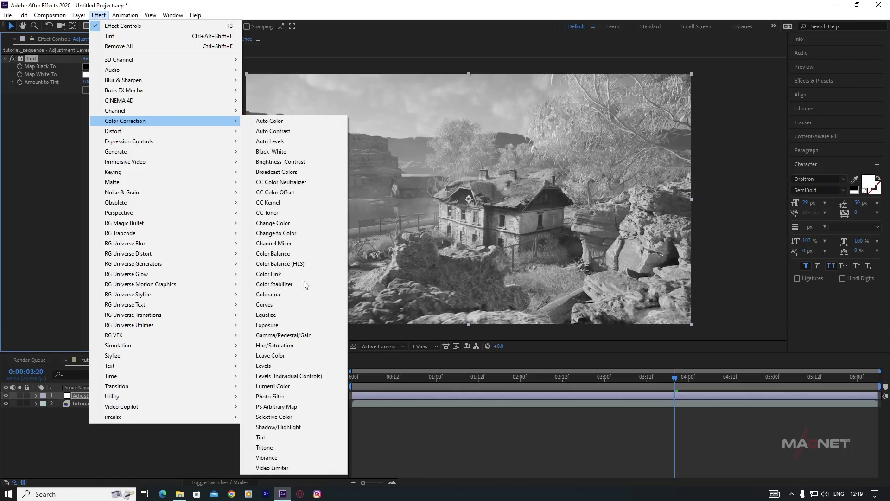
{"action": "left_click", "coordinate": [280, 305]}
- Reduce Amount to Tint to about 25% and shape the RGB curve into an S with darker shadows and brighter highlights
{"action": "left_click_drag", "start_coordinate": [89, 82], "coordinate": [76, 95]}
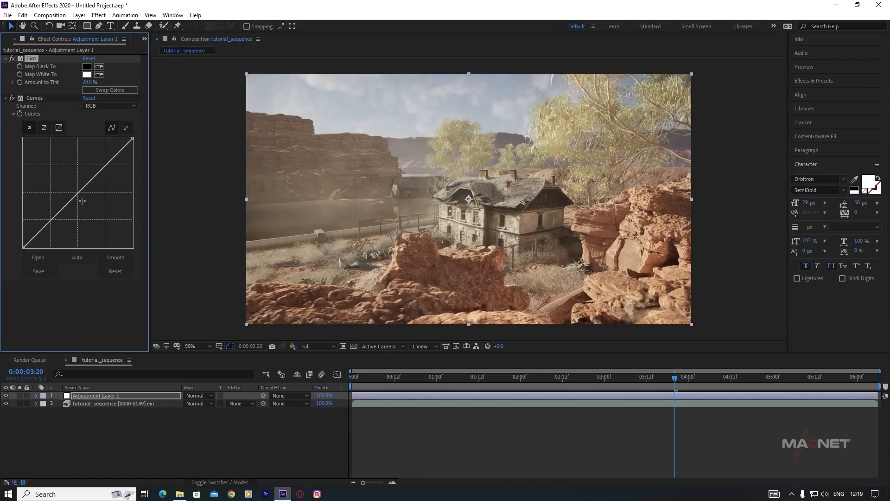
{"action": "left_click_drag", "start_coordinate": [61, 203], "coordinate": [63, 216]}
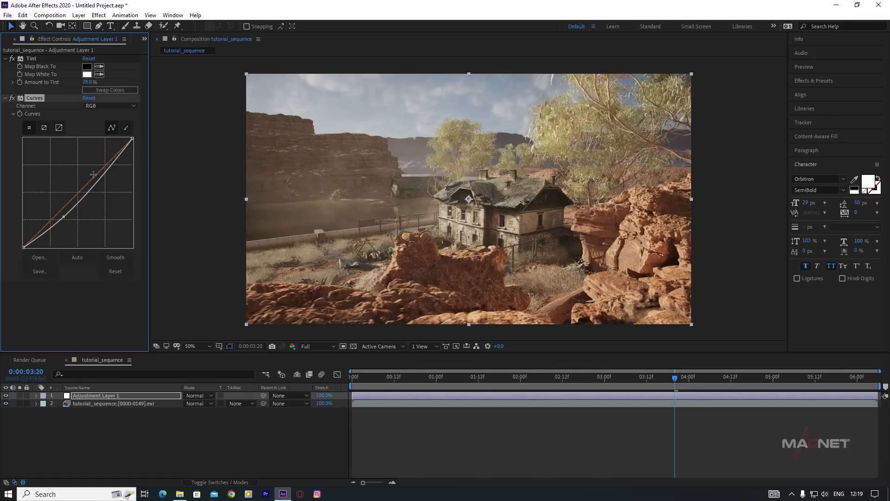
{"action": "left_click_drag", "start_coordinate": [97, 181], "coordinate": [94, 165]}
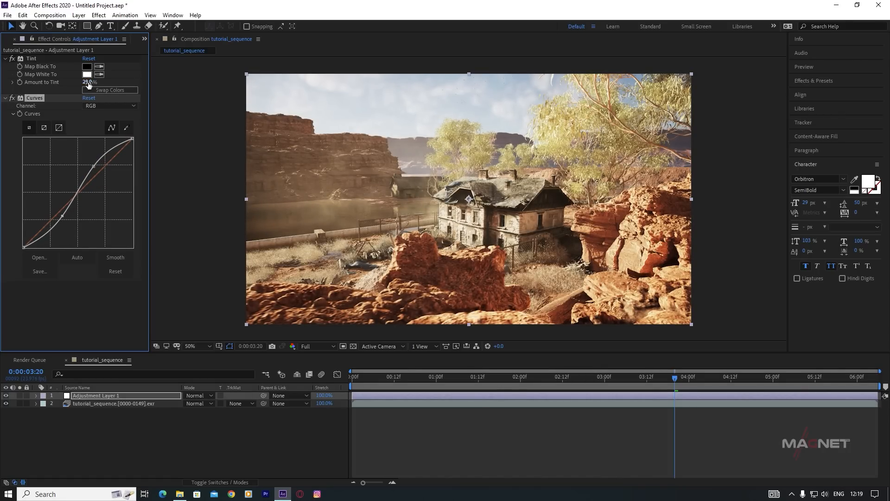
{"action": "left_click_drag", "start_coordinate": [88, 82], "coordinate": [93, 82]}
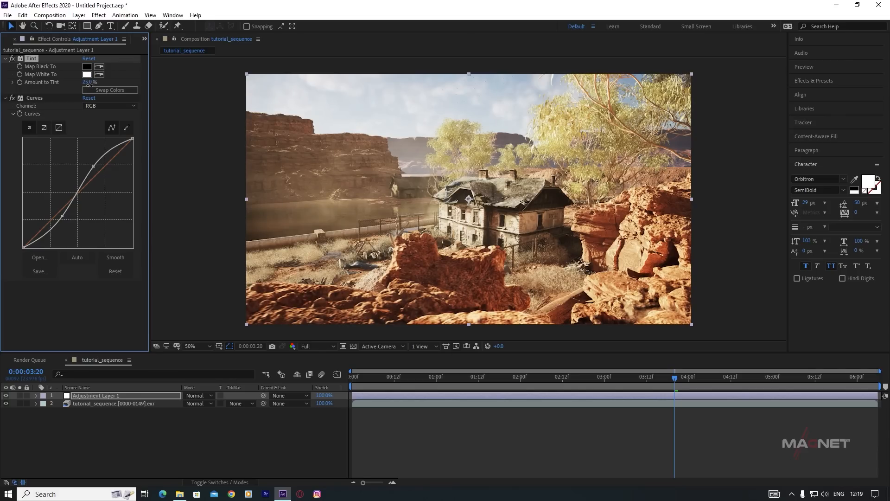
- Add a second adjustment layer above the first one in the composition
{"action": "left_click", "coordinate": [78, 16]}
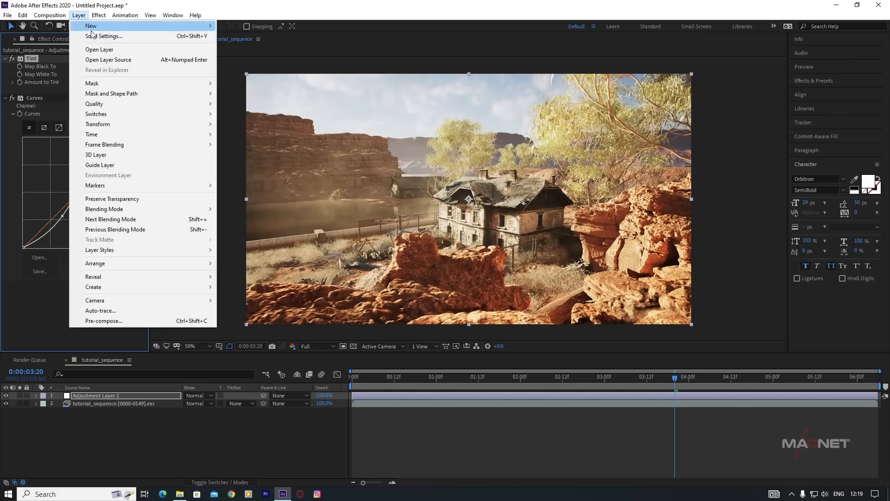
{"action": "mouse_move", "coordinate": [91, 27]}
{"action": "left_click", "coordinate": [260, 88]}
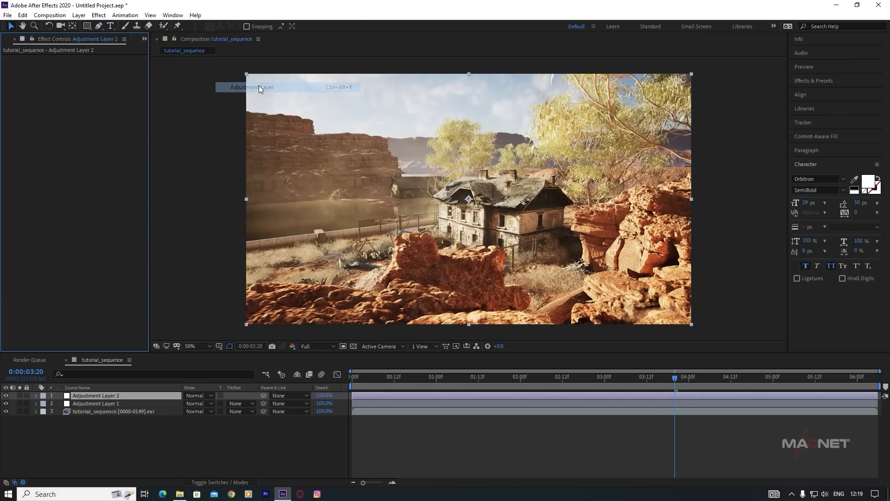
- Apply the RG Magic Bullet Looks effect to the second adjustment layer and open its look editor
{"action": "left_click", "coordinate": [99, 15]}
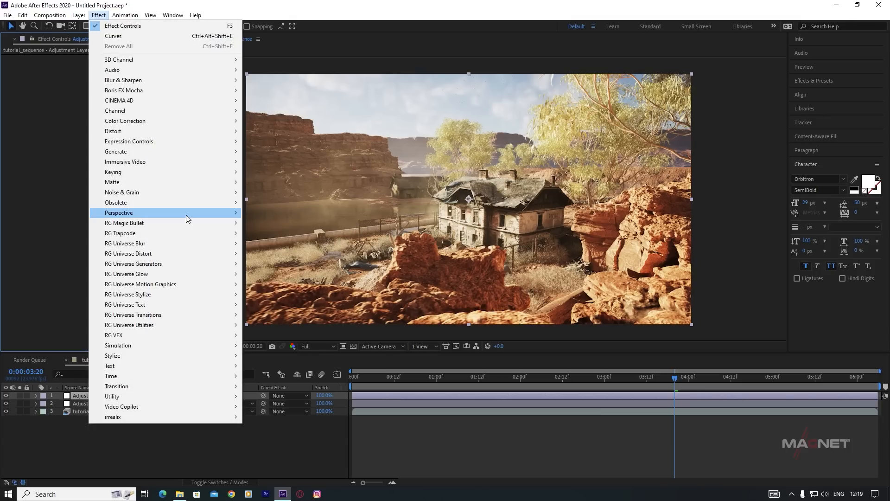
{"action": "mouse_move", "coordinate": [118, 228]}
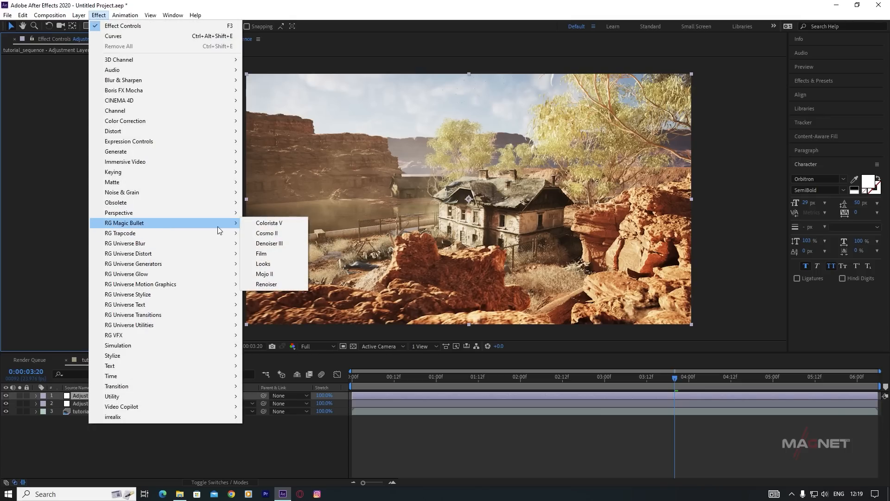
{"action": "left_click", "coordinate": [273, 264]}
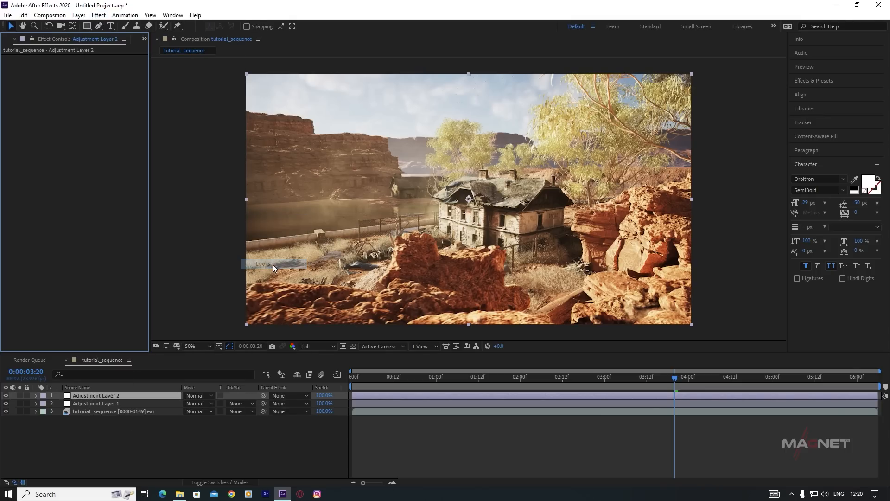
{"action": "left_click", "coordinate": [30, 107]}
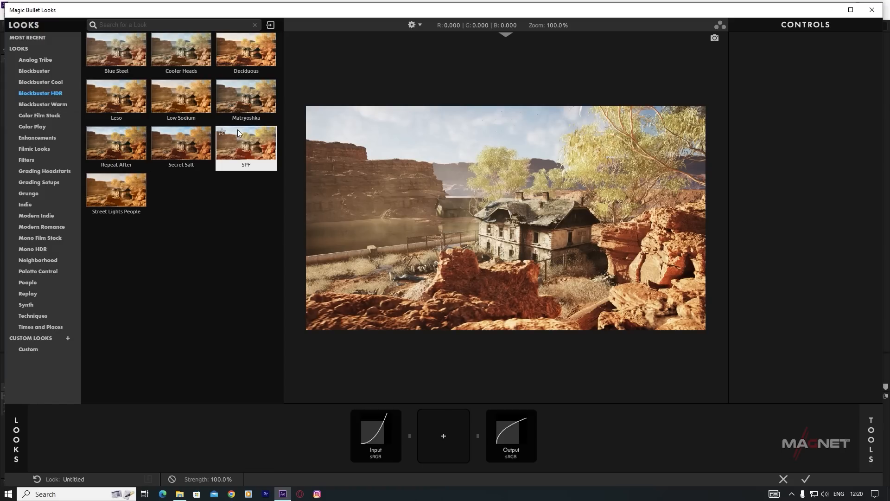
- Compare the Blockbuster HDR looks, apply SPF to the adjustment layer, and preview the graded composition from near its start
{"action": "left_click", "coordinate": [239, 140]}
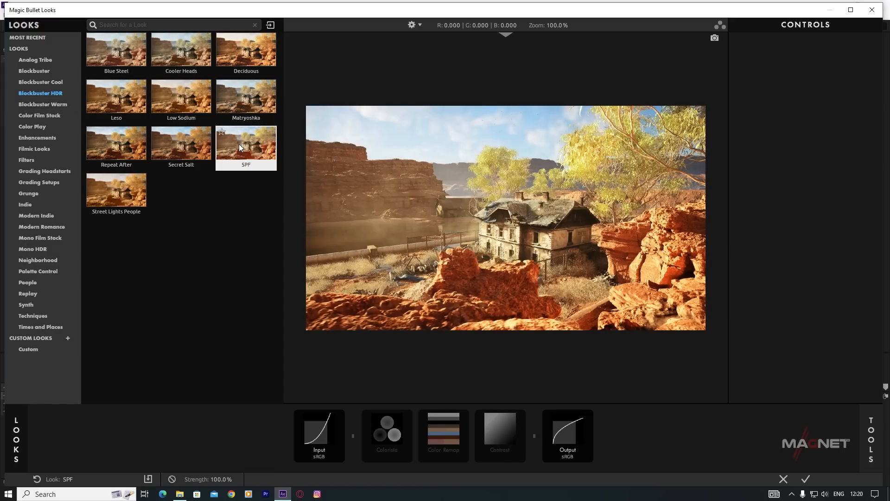
{"action": "left_click", "coordinate": [250, 97]}
{"action": "left_click", "coordinate": [175, 50]}
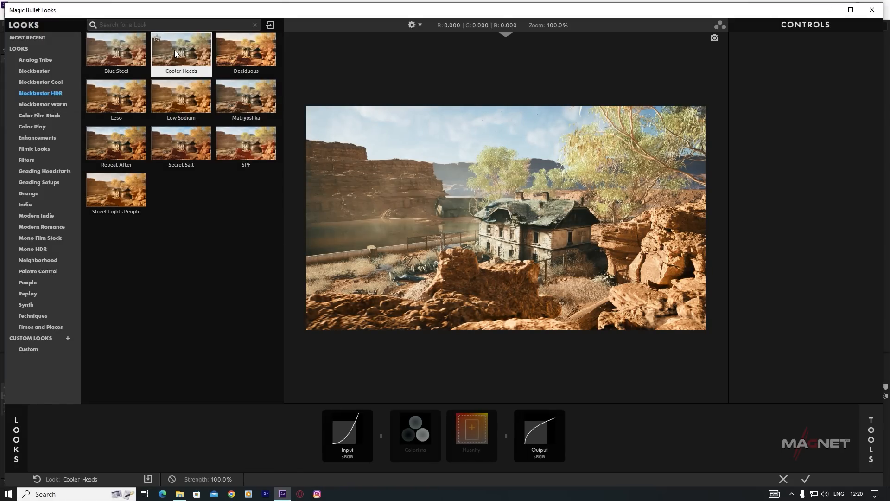
{"action": "left_click", "coordinate": [243, 146]}
{"action": "left_click", "coordinate": [124, 149]}
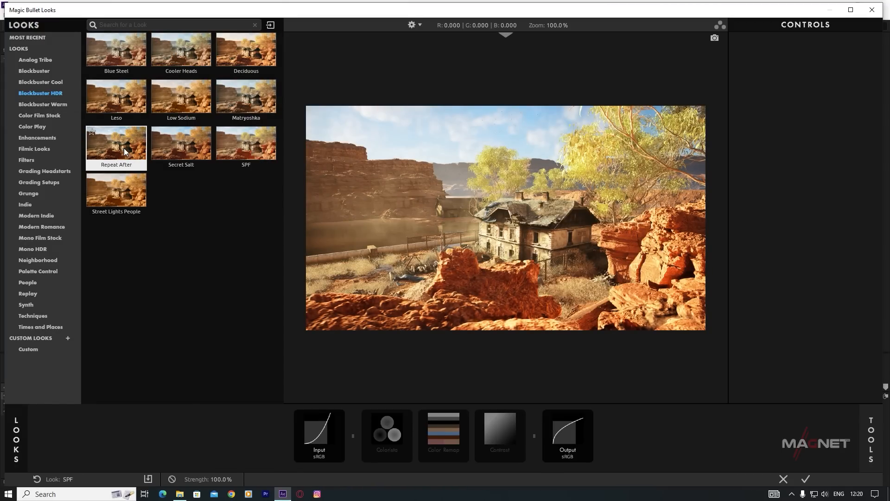
{"action": "left_click", "coordinate": [253, 142]}
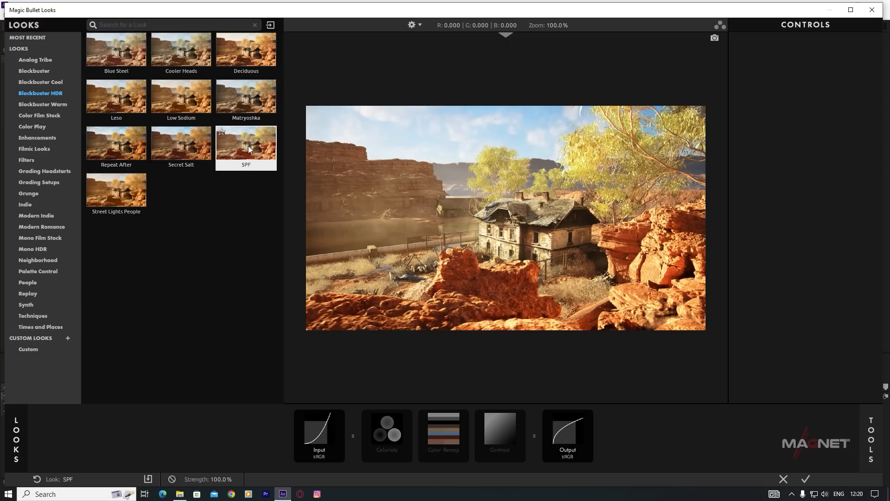
{"action": "left_click", "coordinate": [176, 148]}
{"action": "left_click", "coordinate": [256, 143]}
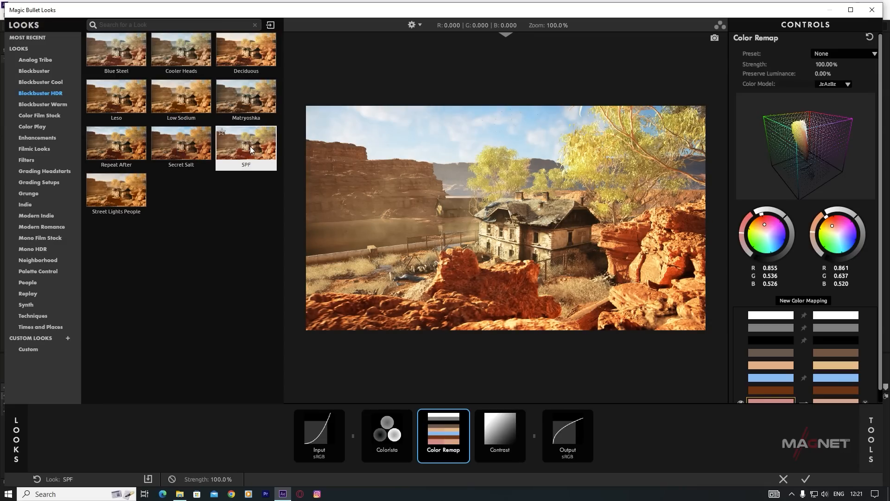
{"action": "left_click", "coordinate": [805, 480]}
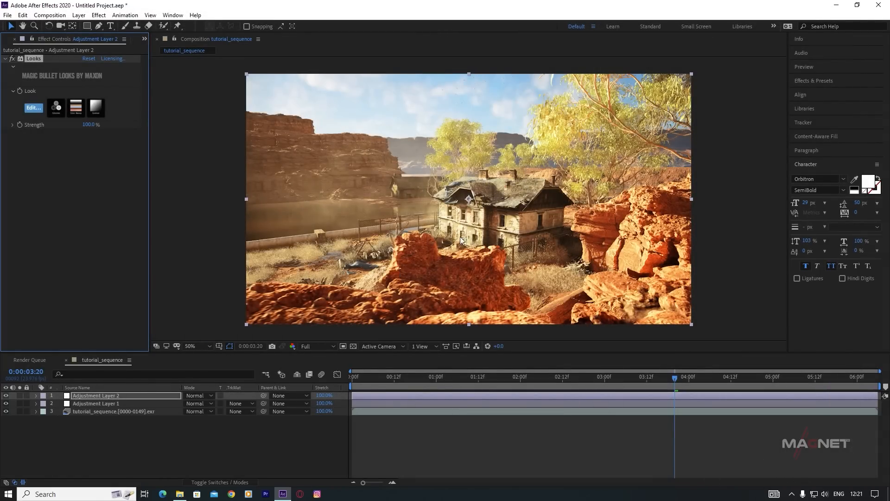
{"action": "left_click_drag", "start_coordinate": [560, 380], "coordinate": [393, 389]}
{"action": "key", "text": "space"}
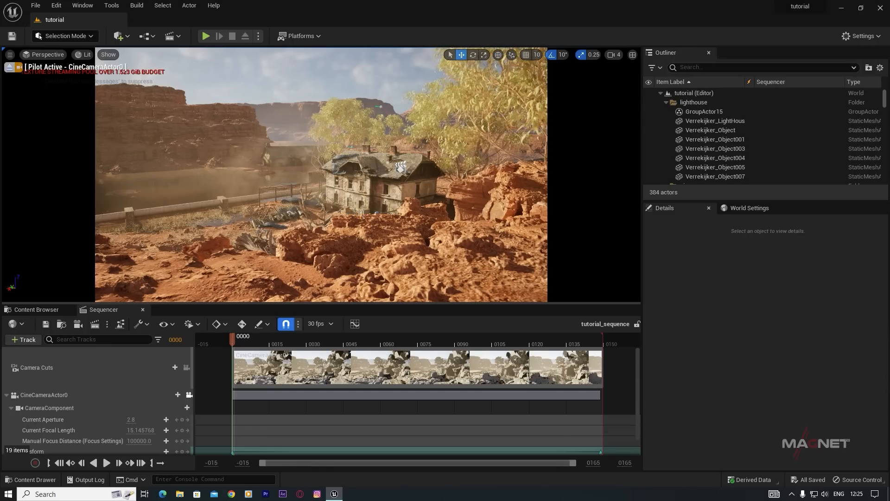
- Switch to Unreal Engine and scout camera framings around the red boat, dry grass and fallen tree using the piloted CineCameraActor0
{"action": "right_click_drag", "start_coordinate": [321, 174], "coordinate": [366, 160]}
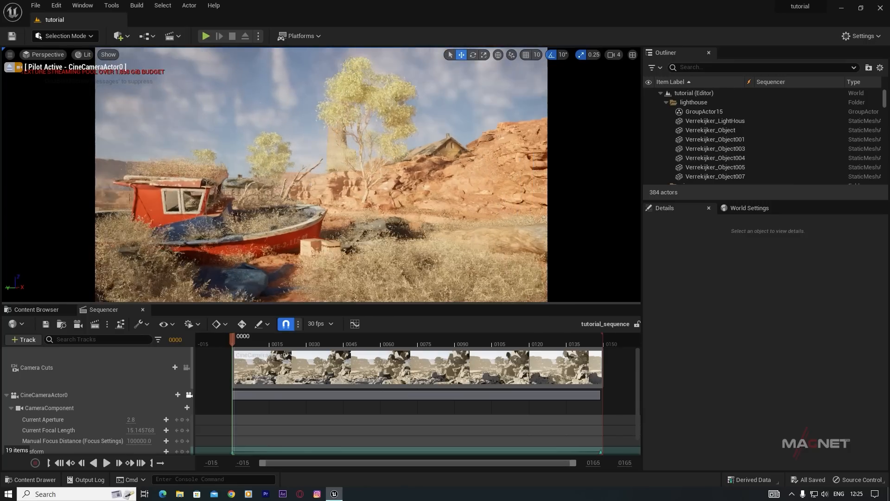
{"action": "key", "text": "w"}
{"action": "mouse_move", "coordinate": [321, 174]}
{"action": "right_mouse_down"}
{"action": "mouse_move", "coordinate": [292, 158]}
{"action": "mouse_move", "coordinate": [315, 178]}
{"action": "mouse_move", "coordinate": [326, 173]}
{"action": "right_mouse_up"}
{"action": "key", "text": "s"}
{"action": "key", "text": "s"}
{"action": "key", "text": "a"}
{"action": "key", "text": "d"}
{"action": "key", "text": "w"}
{"action": "key", "text": "a"}
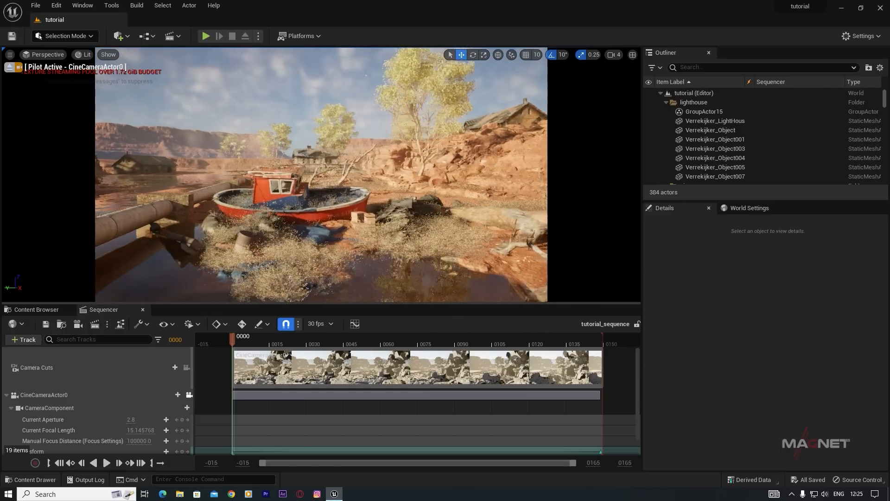
{"action": "key", "text": "d"}
{"action": "right_click_drag", "start_coordinate": [332, 221], "coordinate": [324, 221]}
{"action": "key", "text": "a"}
{"action": "mouse_move", "coordinate": [321, 175]}
{"action": "right_mouse_down"}
{"action": "mouse_move", "coordinate": [335, 172]}
{"action": "mouse_move", "coordinate": [308, 175]}
{"action": "right_mouse_up"}
{"action": "key", "text": "d"}
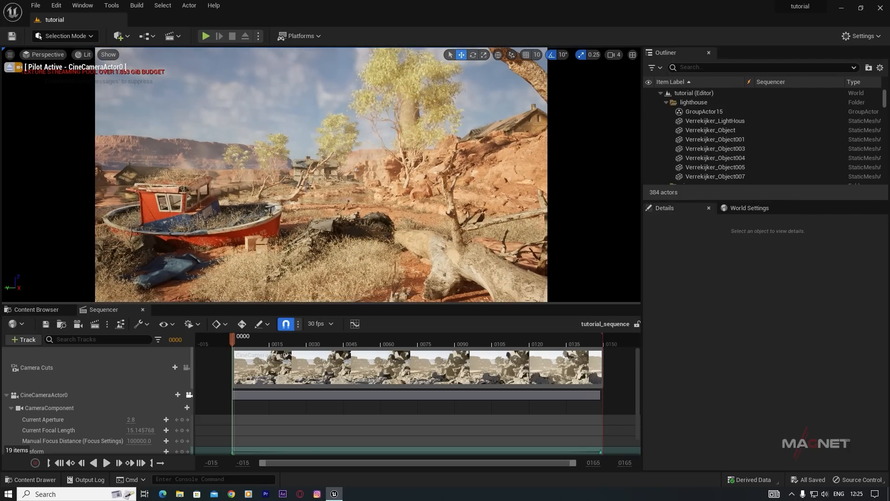
{"action": "key", "text": "a"}
{"action": "mouse_move", "coordinate": [321, 175]}
{"action": "right_mouse_down"}
{"action": "mouse_move", "coordinate": [333, 172]}
{"action": "mouse_move", "coordinate": [303, 173]}
{"action": "right_mouse_up"}
{"action": "key", "text": "a"}
{"action": "key", "text": "q"}
{"action": "key", "text": "d"}
{"action": "key", "text": "d"}
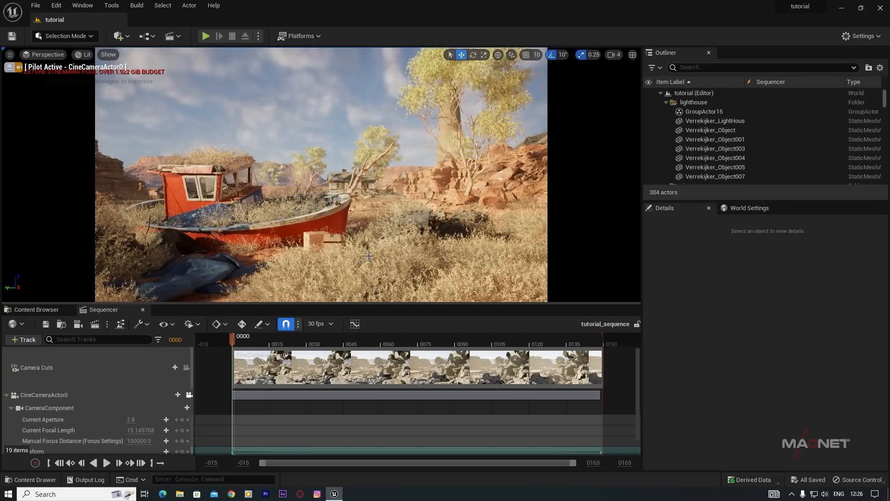
- Explore a wide camera view across the pond towards the abandoned house and the lighthouse
{"action": "key", "text": "d"}
{"action": "mouse_move", "coordinate": [321, 174]}
{"action": "right_mouse_down"}
{"action": "mouse_move", "coordinate": [269, 175]}
{"action": "mouse_move", "coordinate": [328, 172]}
{"action": "right_mouse_up"}
{"action": "key", "text": "d"}
{"action": "key", "text": "d"}
{"action": "key", "text": "w"}
{"action": "key", "text": "w"}
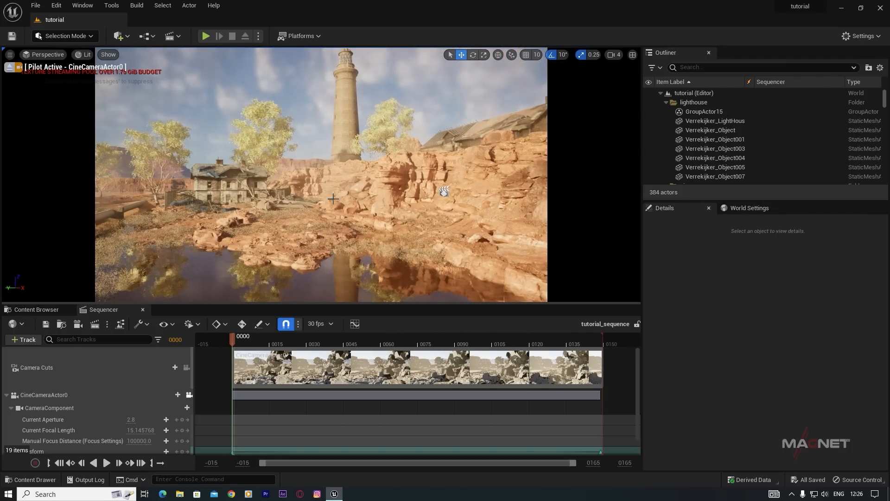
{"action": "key", "text": "s"}
{"action": "right_click_drag", "start_coordinate": [338, 238], "coordinate": [311, 241]}
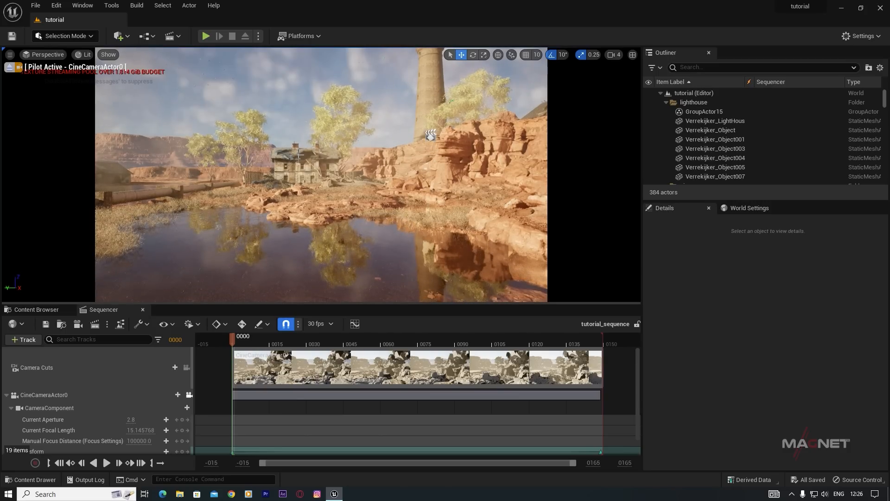